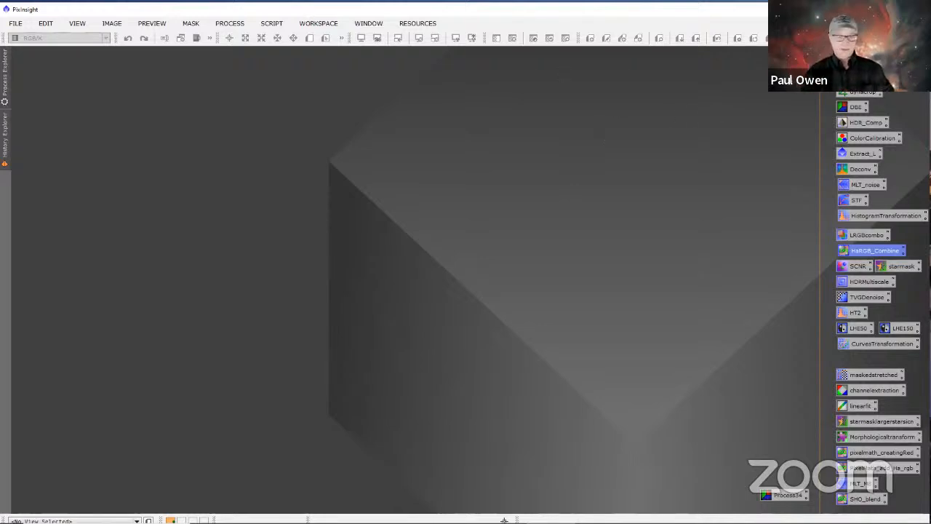
Step: Open all ten masterLight Mono TIFF files from the M42 assembly folder, leaving out HOOLRGB.tif
left_click(18, 23)
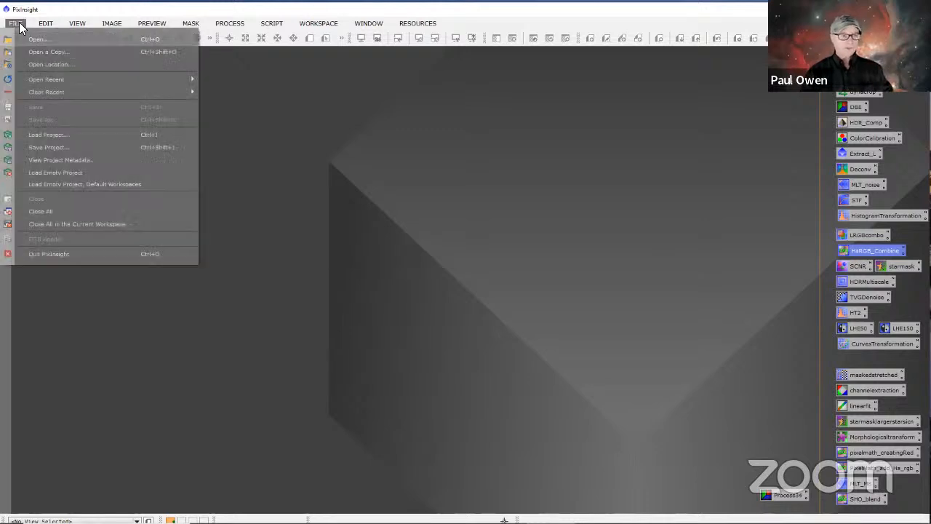
left_click(35, 38)
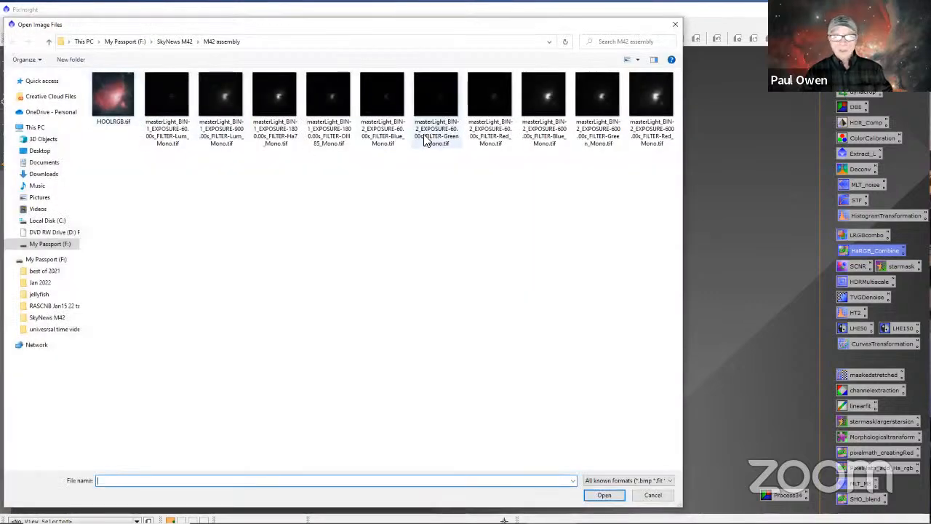
left_click(171, 97)
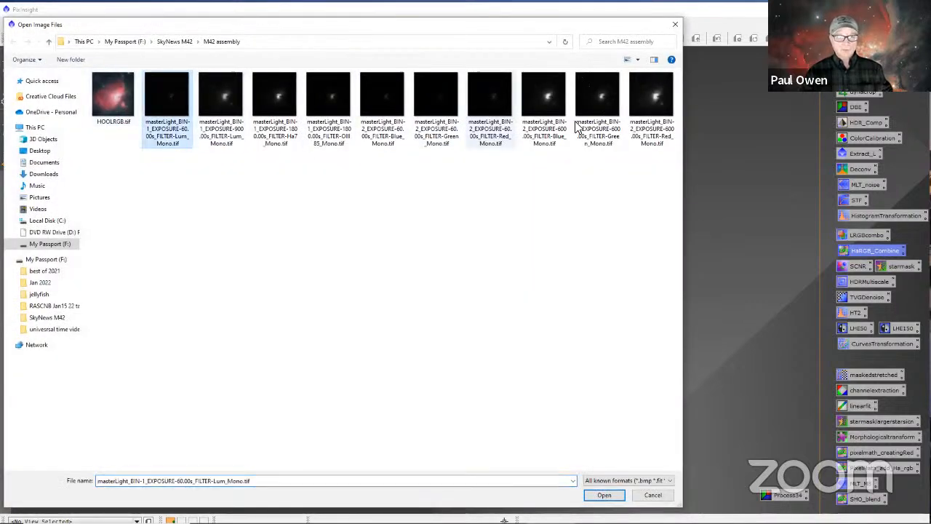
left_click(653, 101, "shift")
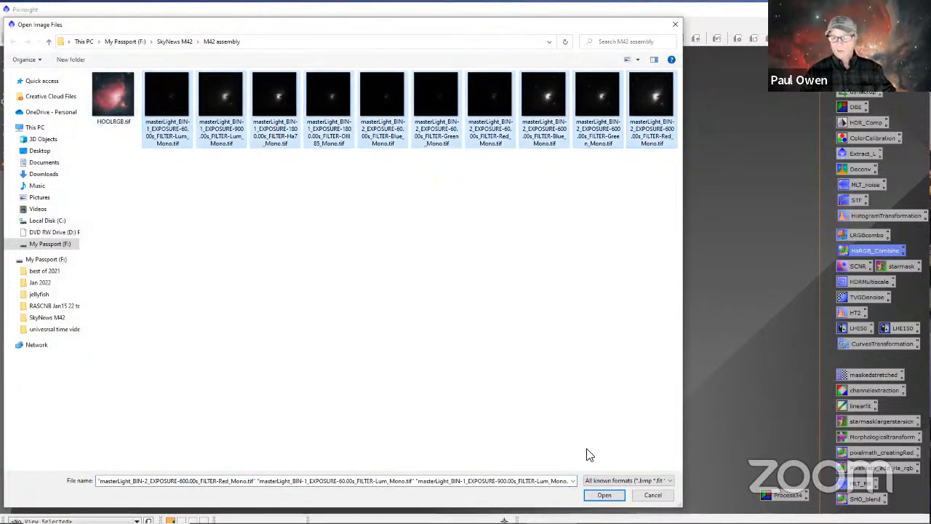
left_click(604, 494)
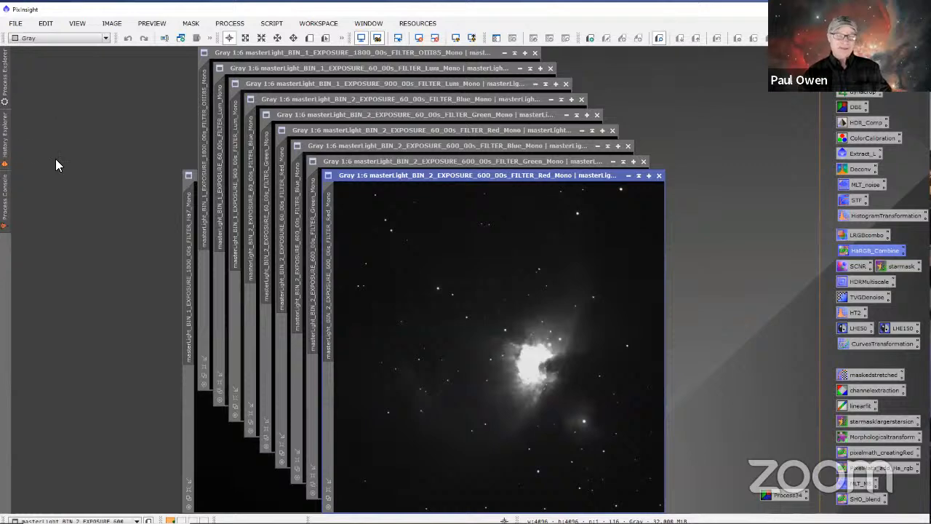
Step: Pull the 1800 s Ha7 master window out of the cascade and place it clear of the other images
left_click_drag(187, 182, 346, 198)
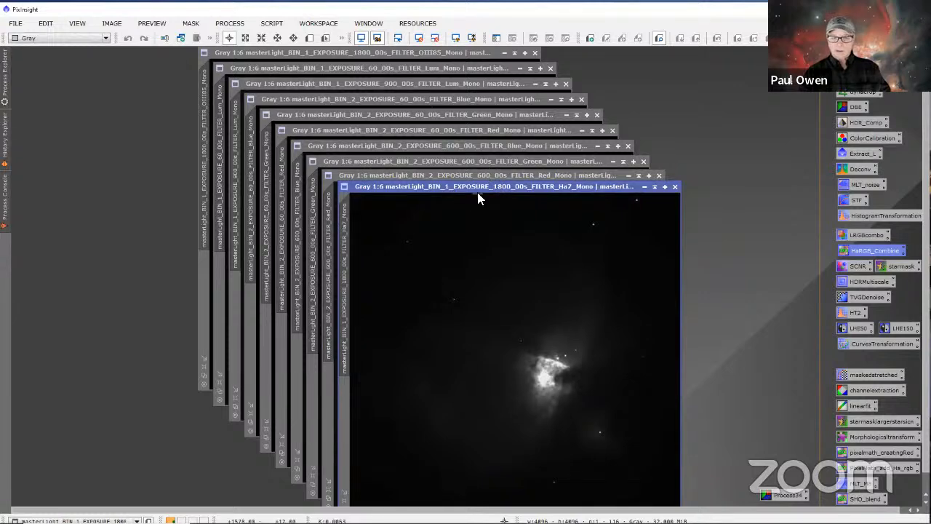
left_click_drag(478, 187, 102, 217)
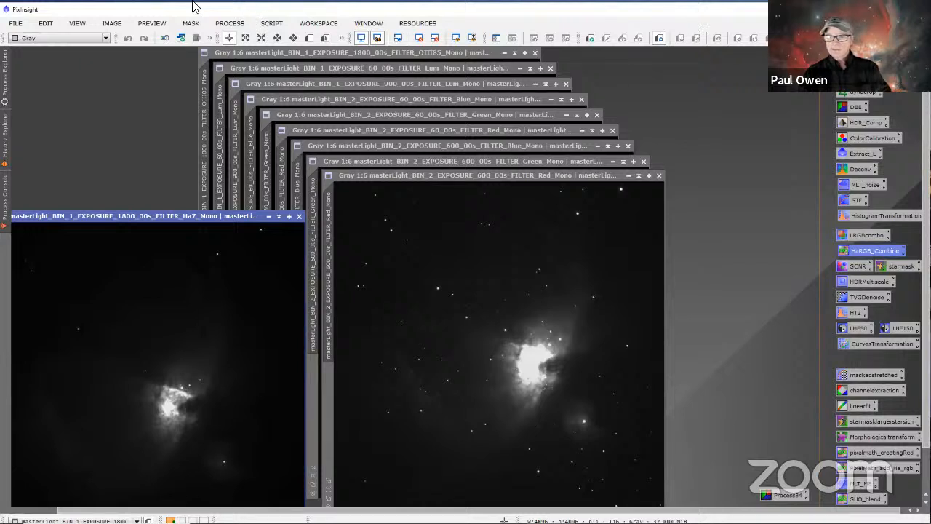
Step: Open the ChannelCombination process and place its window clear of the 600 s Red master image
left_click(231, 34)
mouse_move(386, 15)
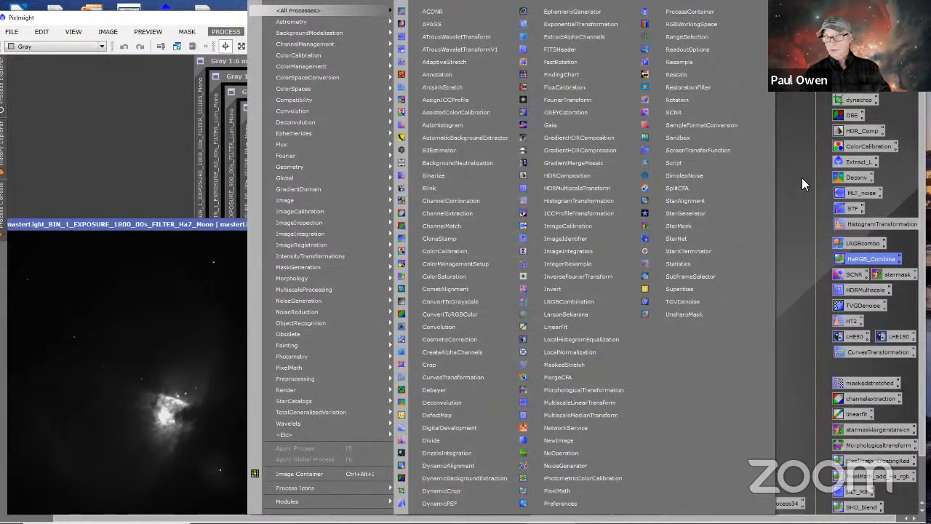
left_click(769, 162)
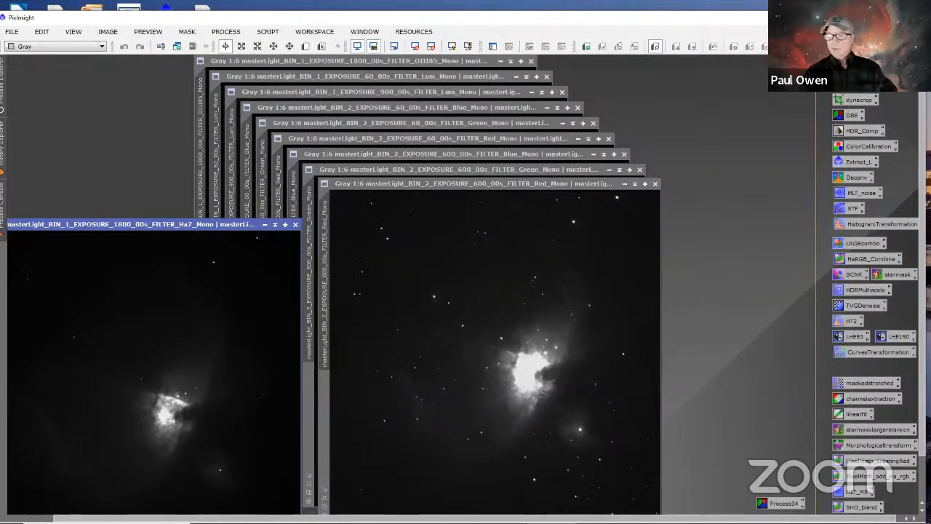
left_click_drag(620, 123, 769, 71)
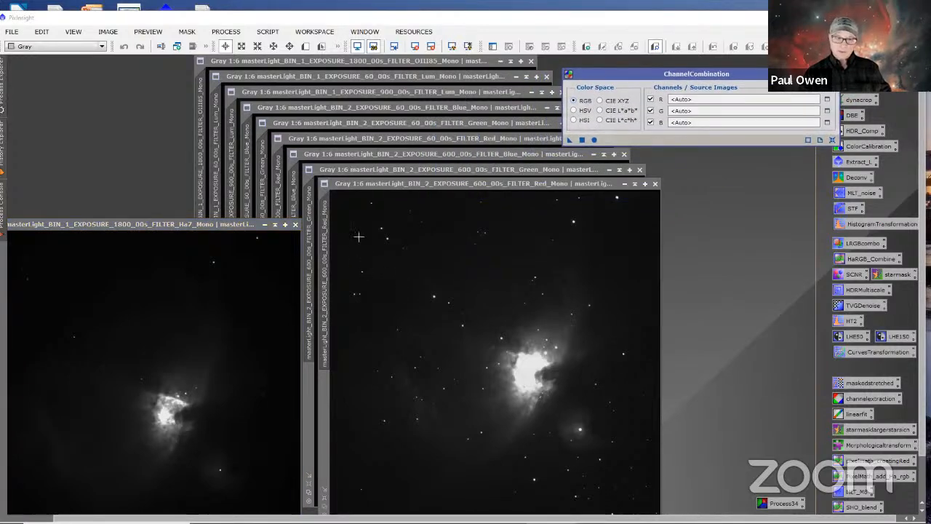
Step: Assign the BIN_2 600 s Red master as the R source image in ChannelCombination
mouse_move(329, 222)
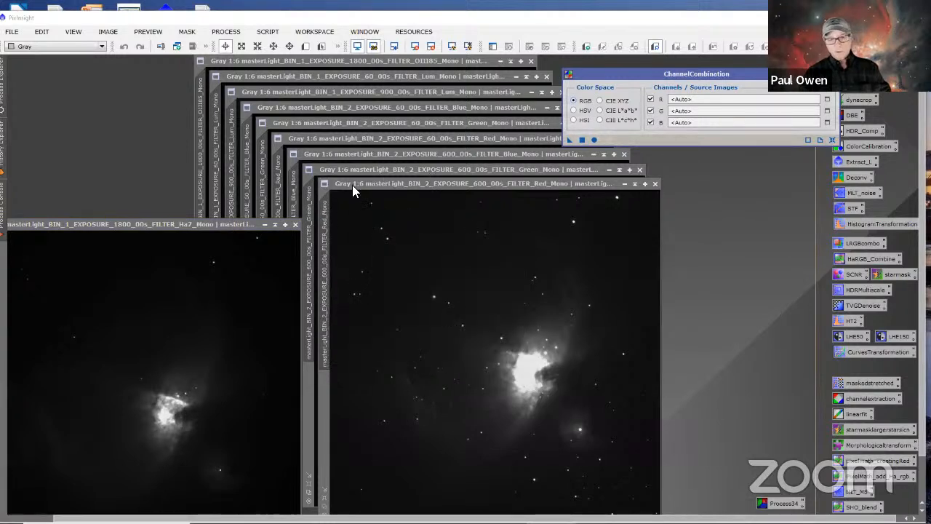
mouse_move(333, 246)
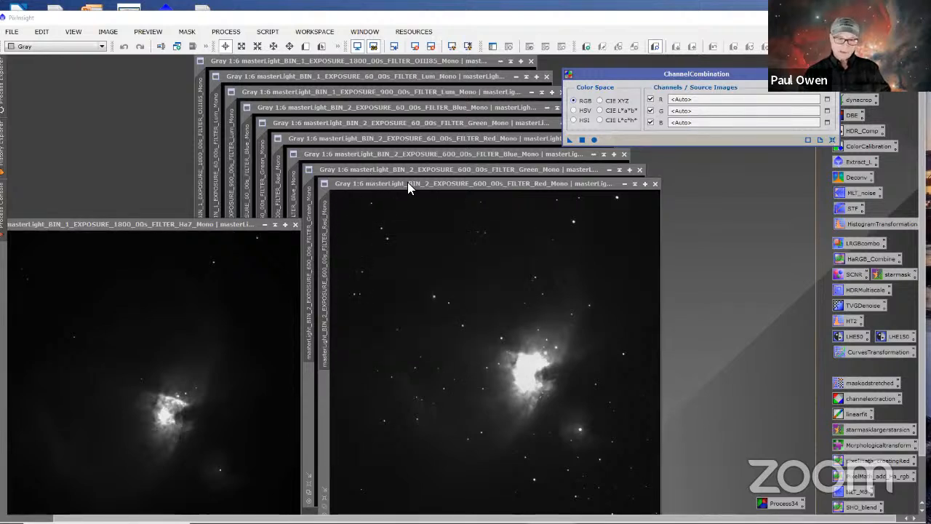
mouse_move(410, 184)
left_mouse_down()
mouse_move(445, 192)
mouse_move(411, 188)
left_mouse_up()
mouse_move(329, 251)
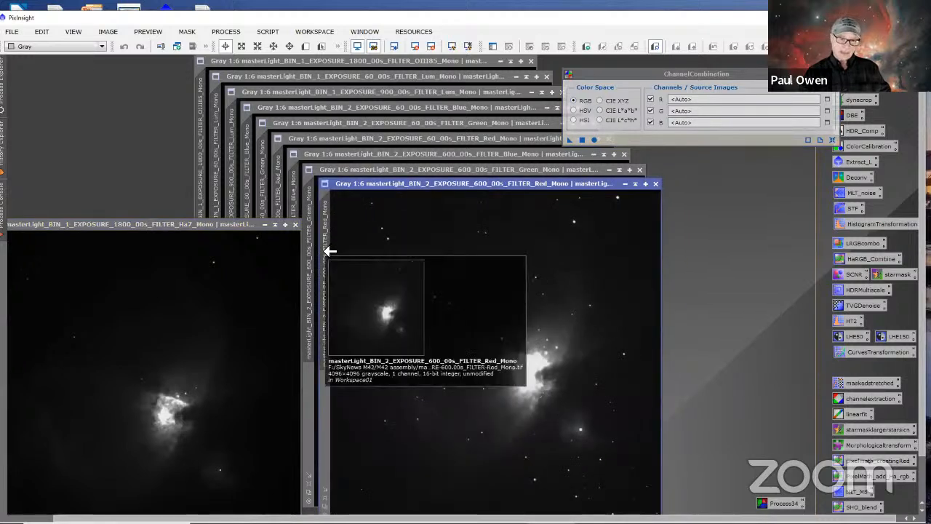
left_click_drag(330, 251, 691, 100)
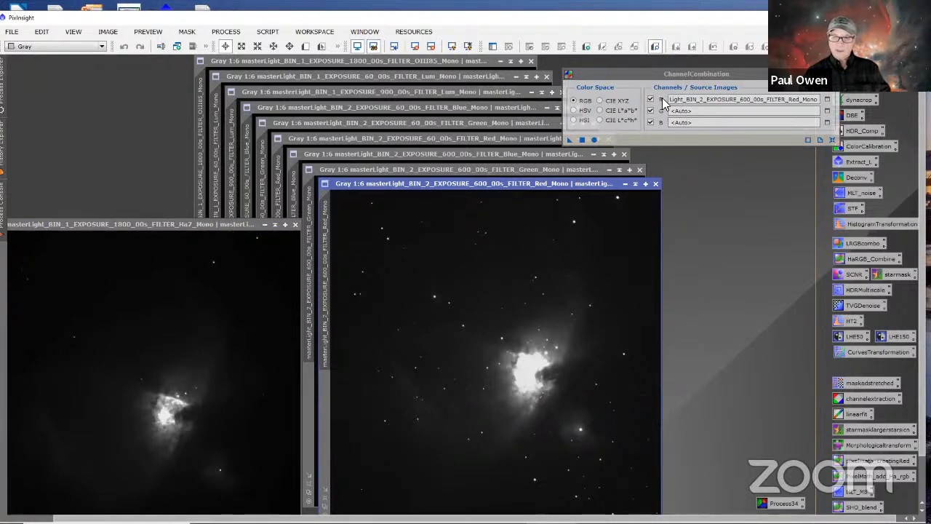
left_click_drag(308, 216, 742, 193)
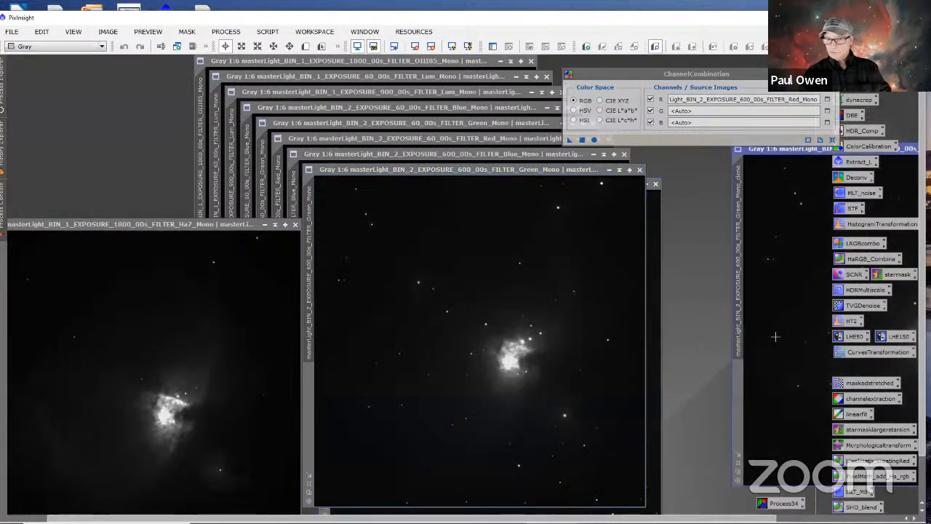
scroll(776, 336, "down", 1)
left_click_drag(778, 153, 416, 164)
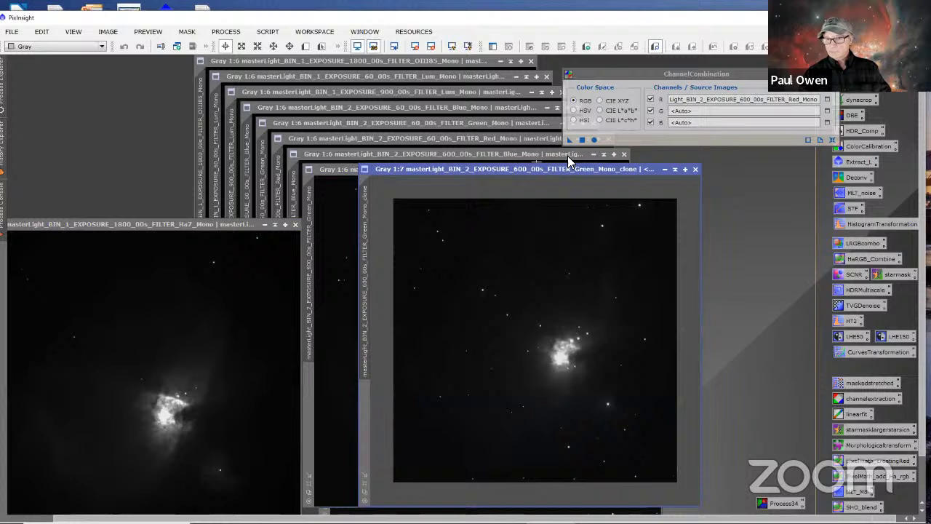
left_click(697, 169)
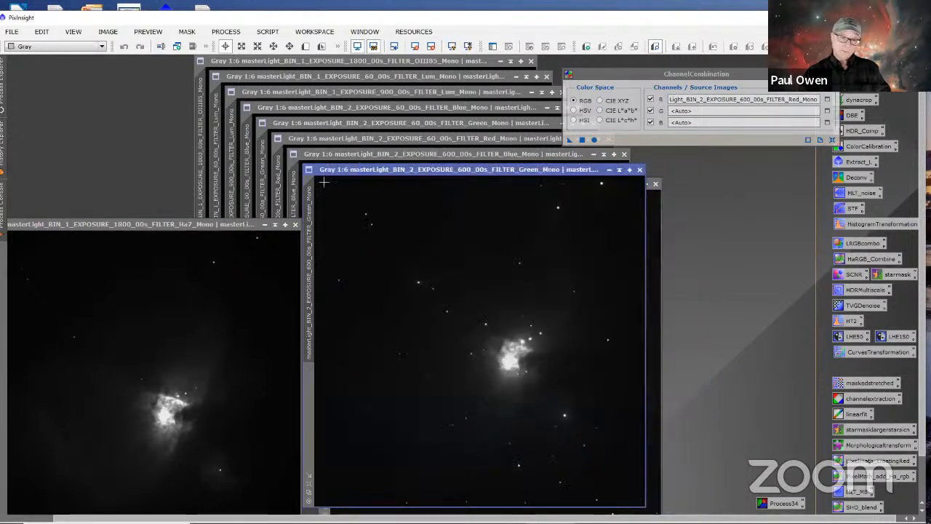
Step: Assign the 600 s Green and Blue masters to the G and B channels and combine all three into a new RGB image
left_click_drag(310, 201, 684, 114)
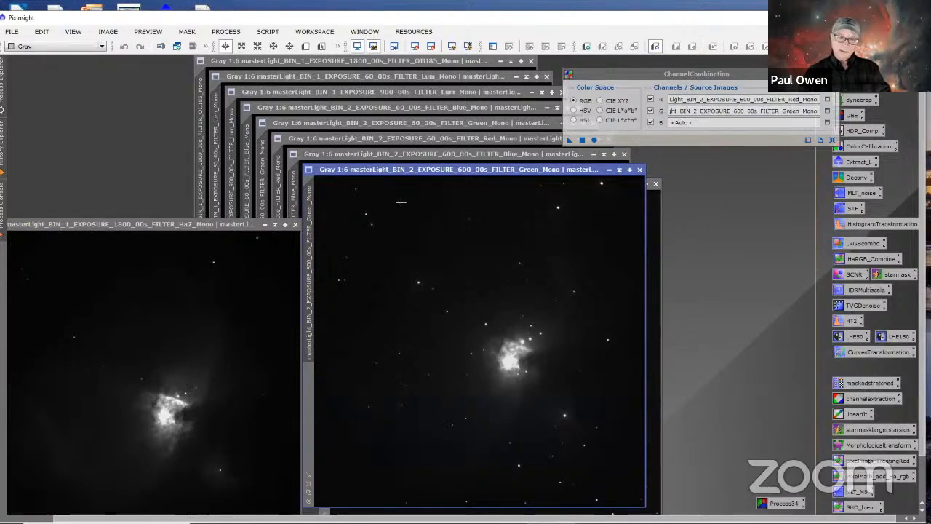
left_click_drag(499, 176, 529, 209)
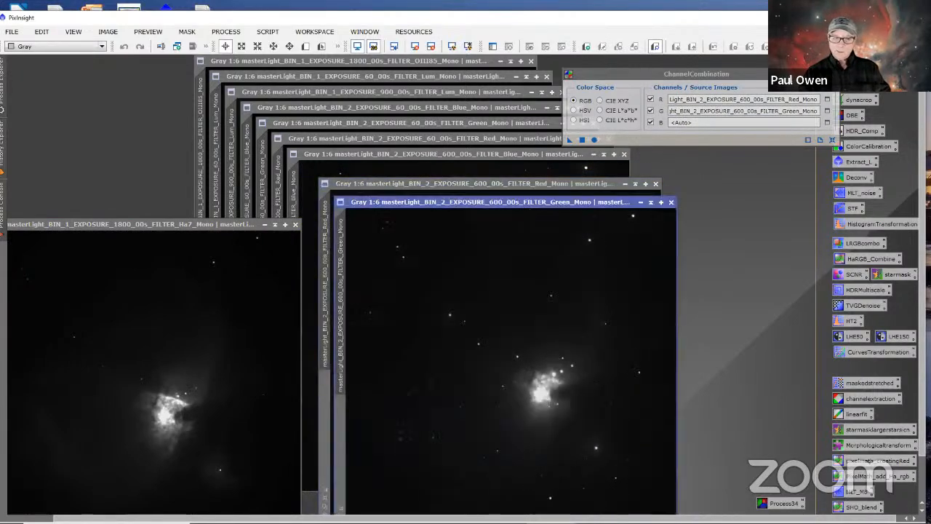
left_click(295, 194)
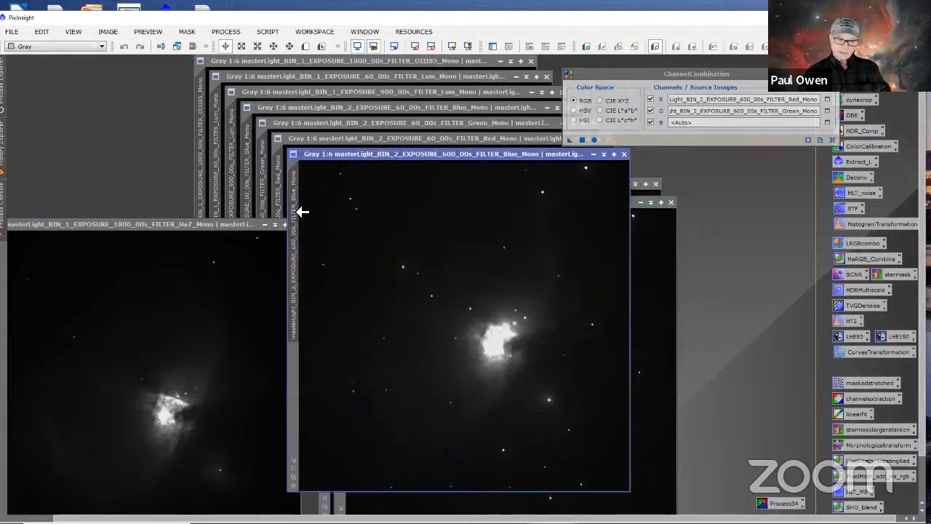
left_click_drag(296, 208, 694, 124)
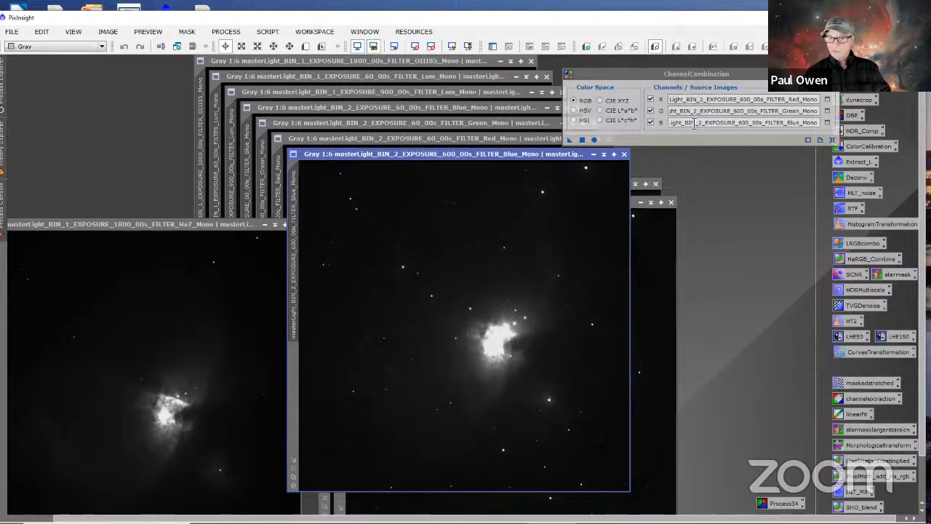
left_click(594, 139)
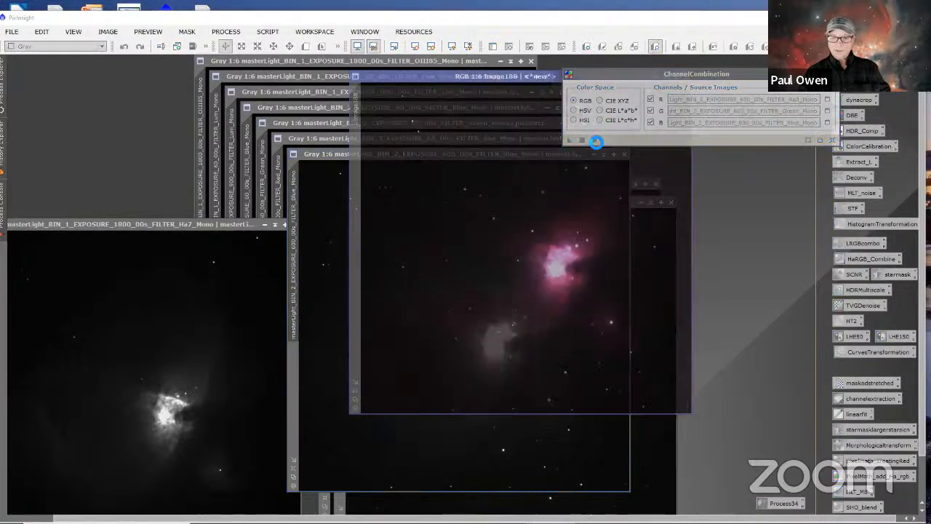
left_click_drag(438, 77, 445, 155)
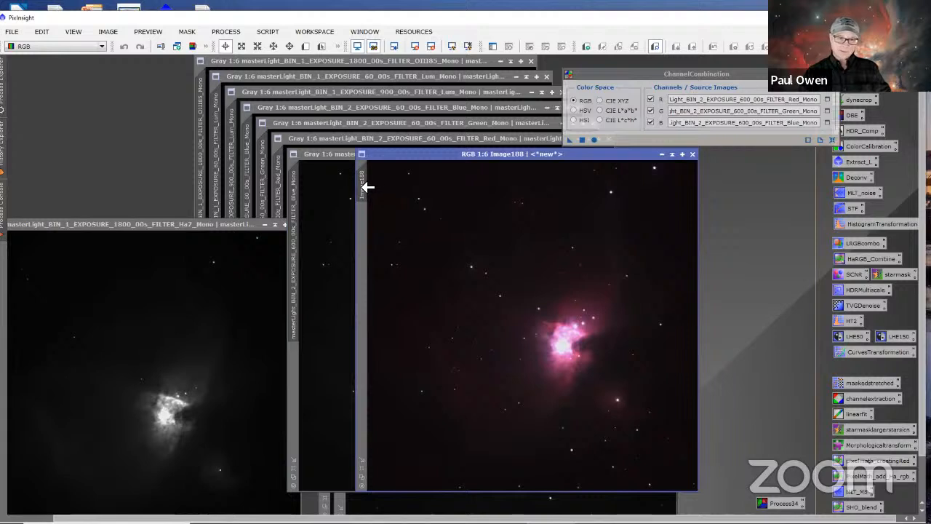
Step: Rename the combined colour image's identifier to rgb_600s
mouse_move(365, 186)
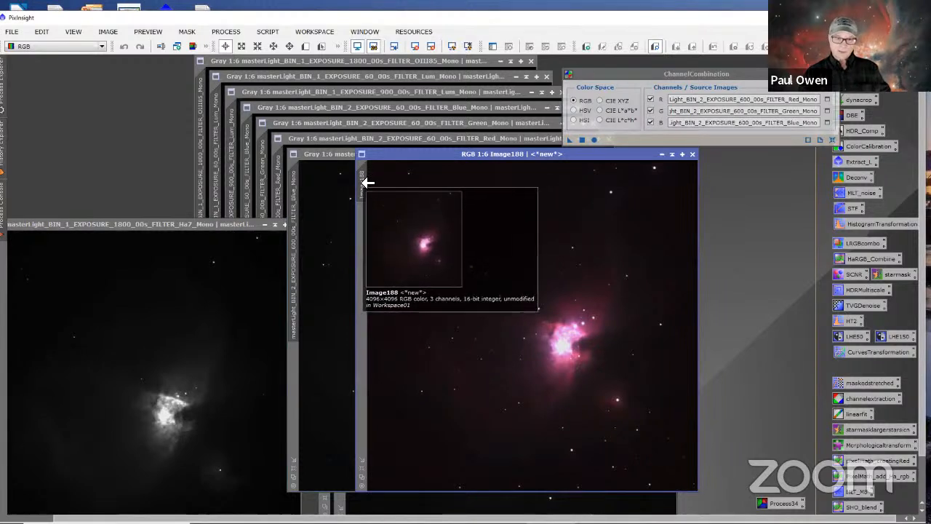
right_click(363, 183)
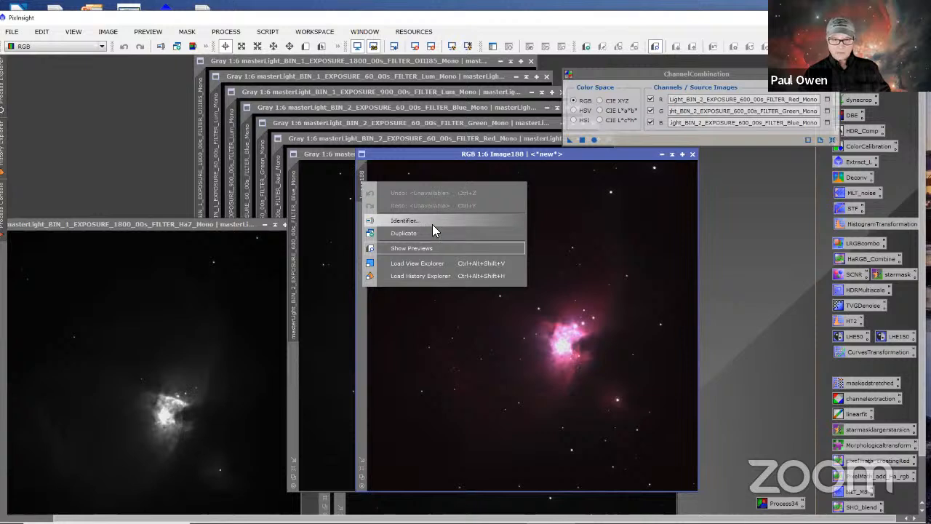
left_click(406, 218)
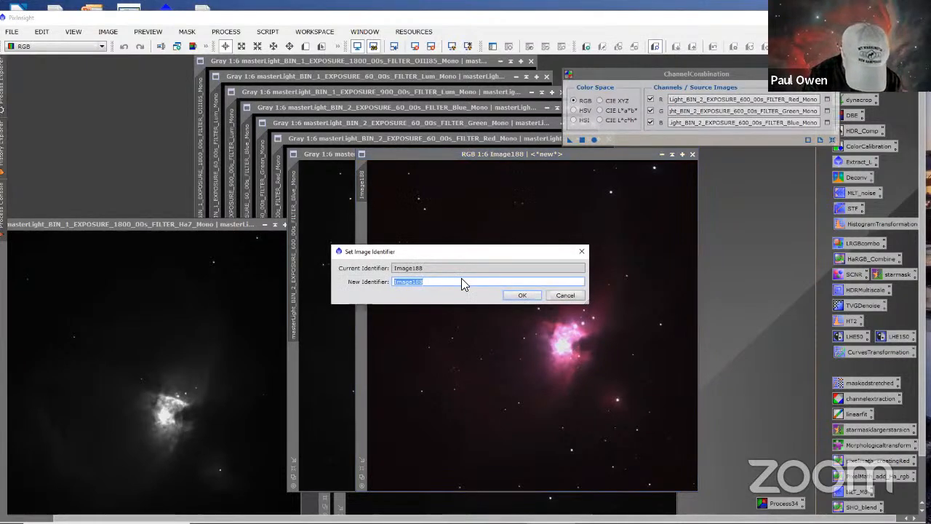
type("rgb")
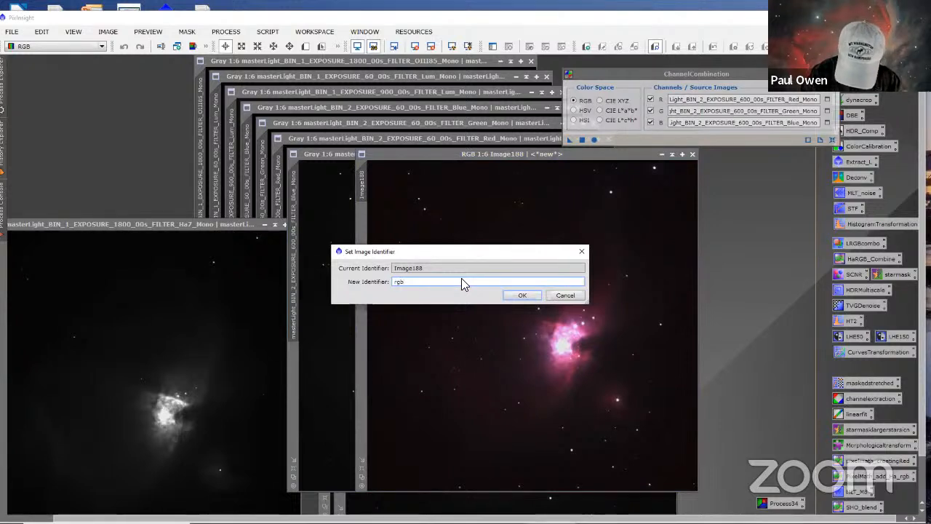
type("_")
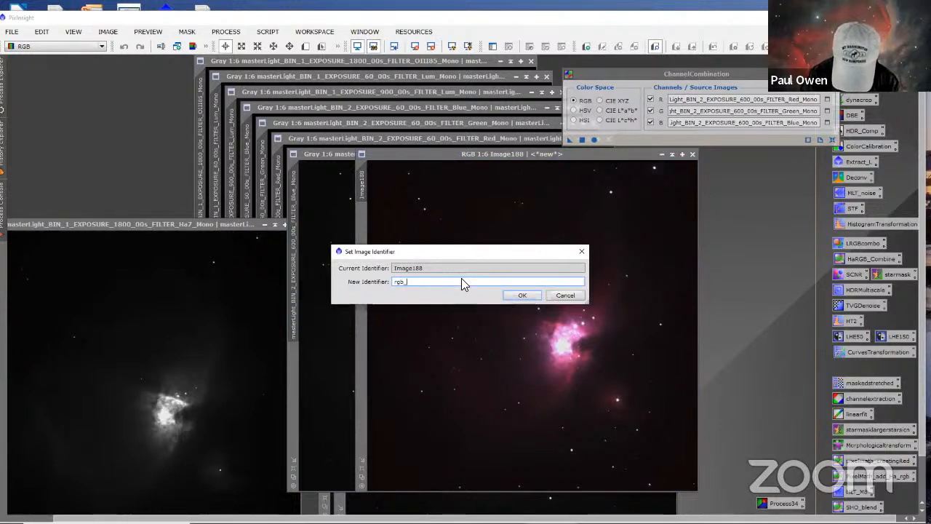
type("68")
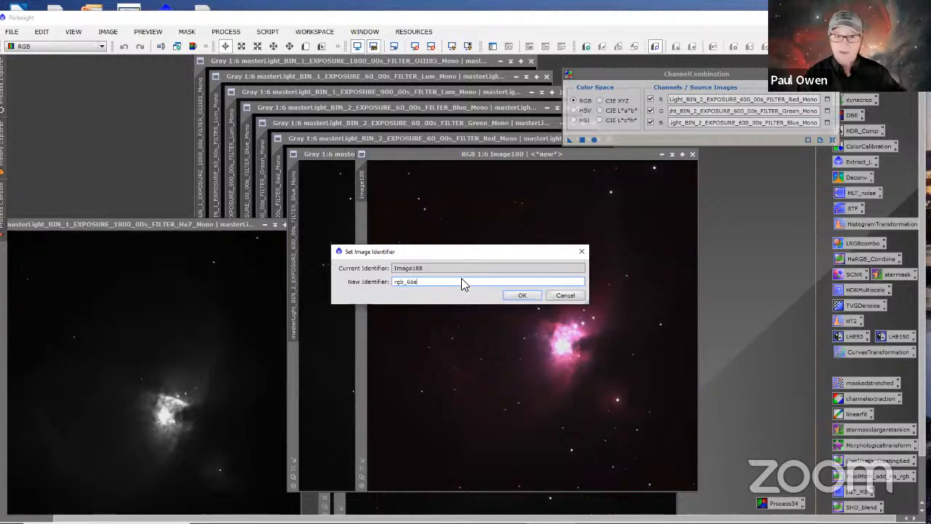
key("BackSpace")
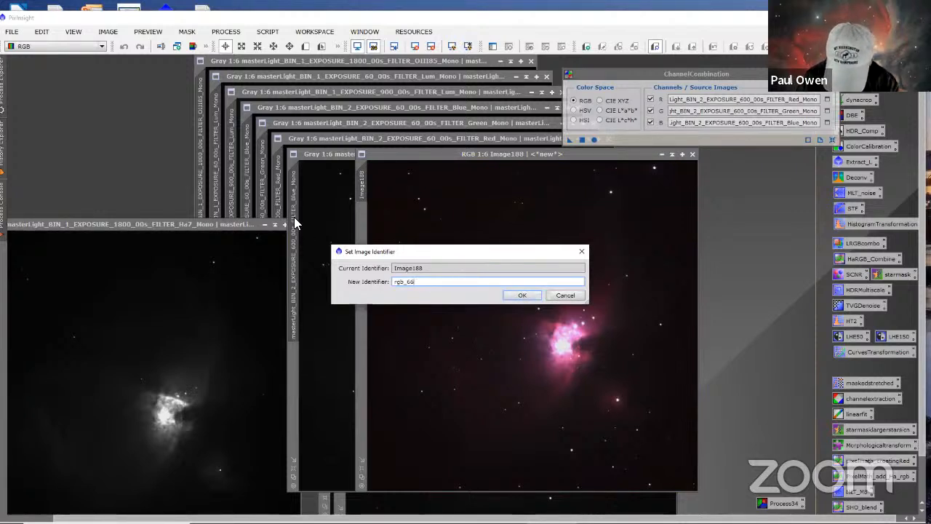
type("0s")
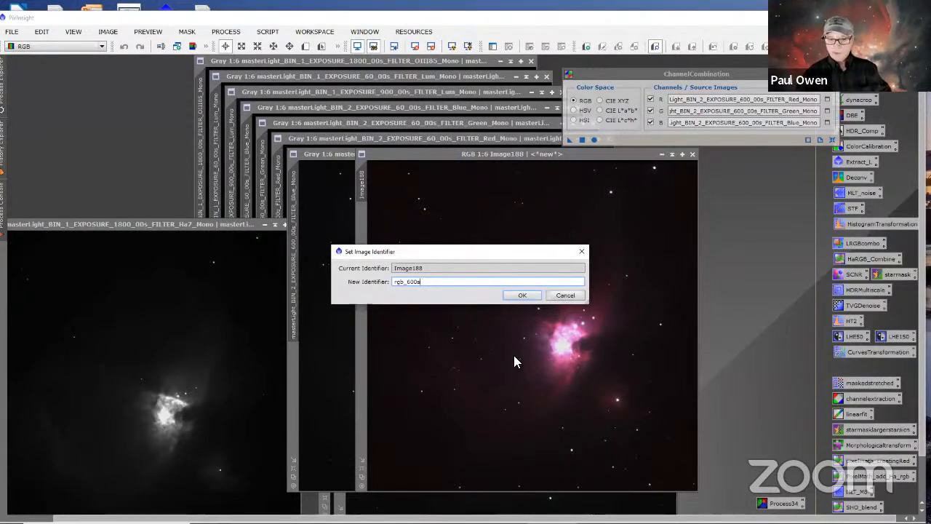
left_click(521, 295)
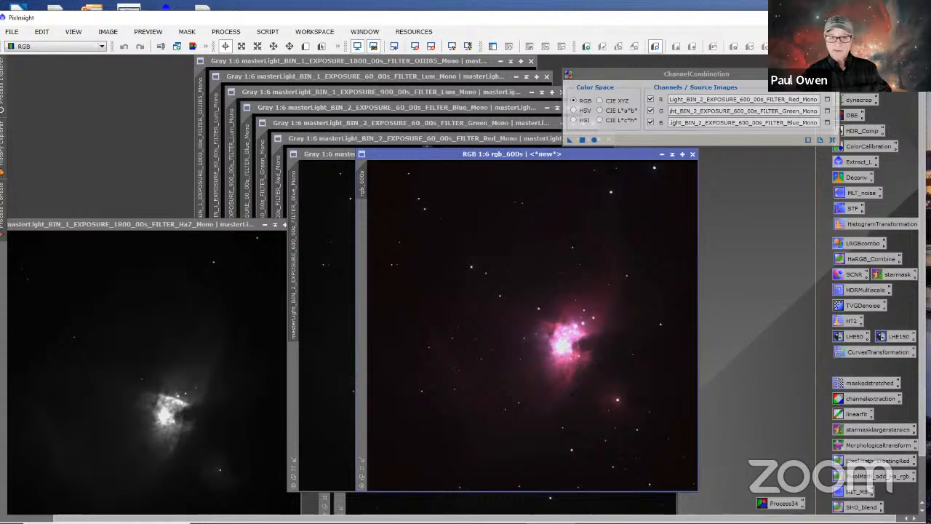
Step: Minimise the rgb_600s image to an icon and park it in the empty workspace area beside the process icons
right_click(674, 296)
left_click(765, 199)
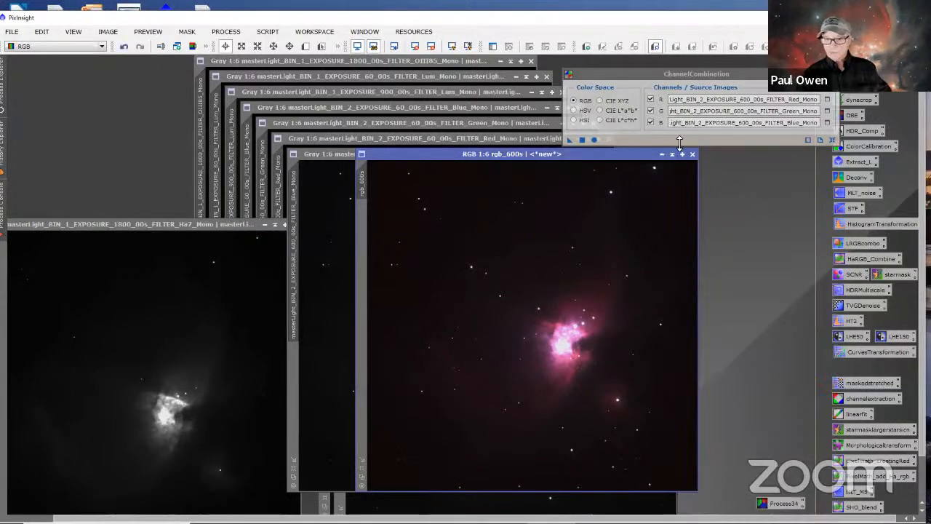
left_click(662, 154)
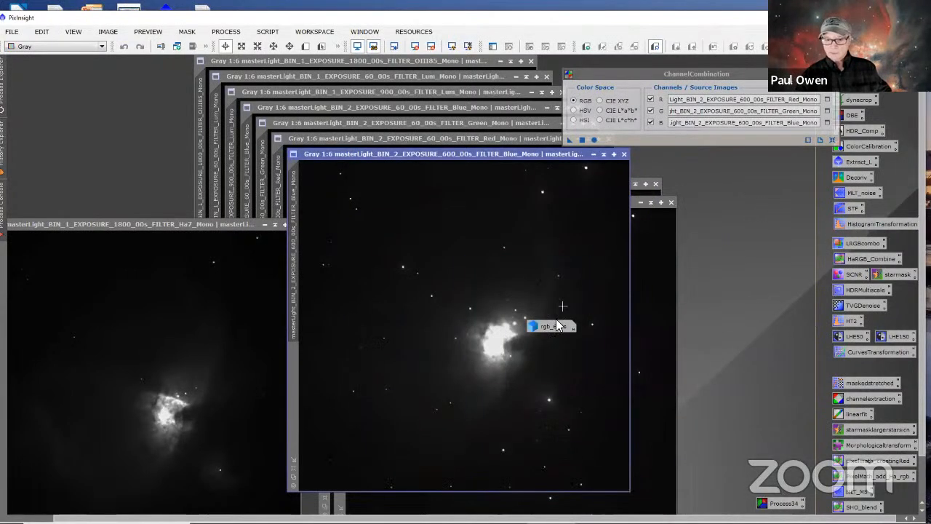
left_click_drag(551, 327, 777, 172)
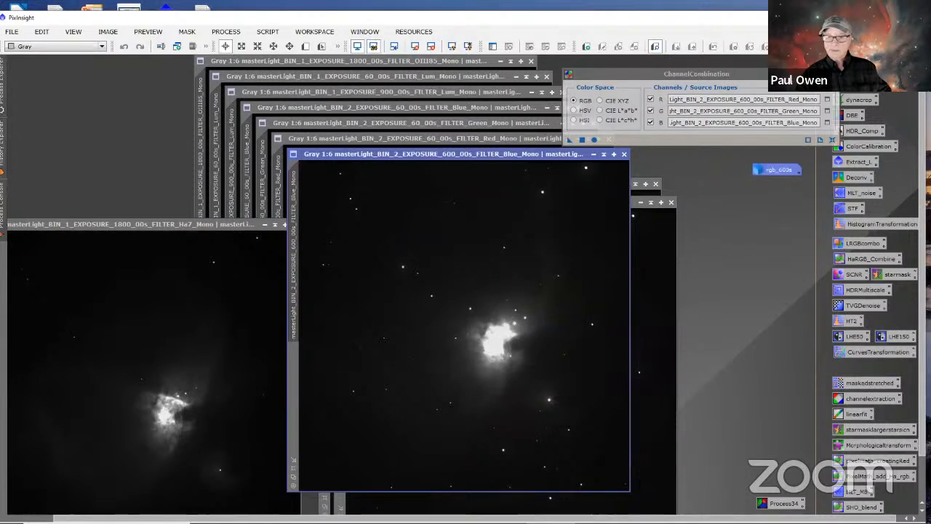
Step: Close the 600 s Blue, Green and Red mono masters and shift the rgb_600s icon slightly upward in the workspace
left_click(624, 158)
left_click(670, 201)
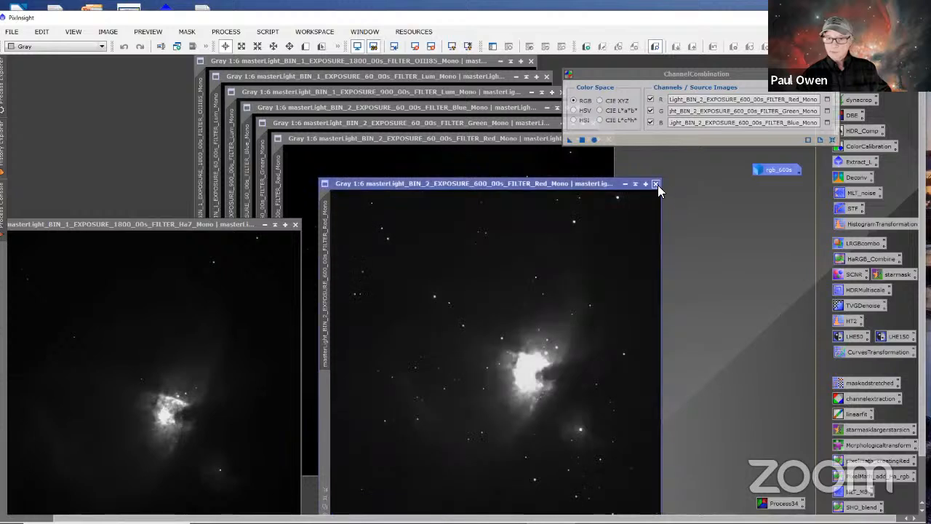
left_click(658, 185)
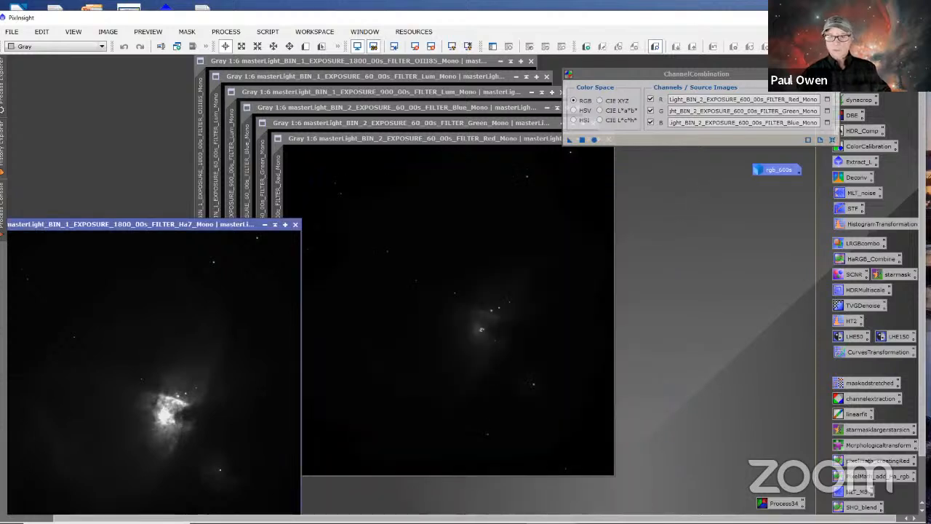
left_click(596, 71)
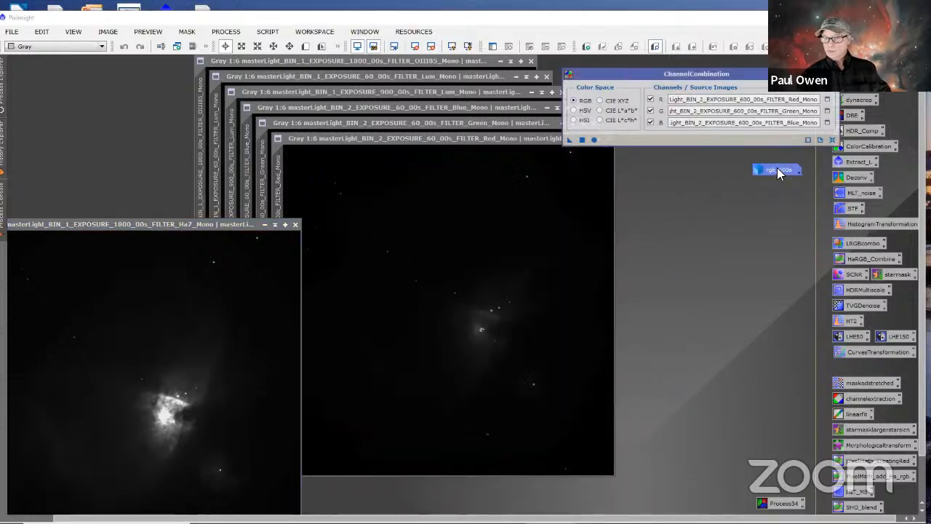
left_click_drag(777, 168, 771, 162)
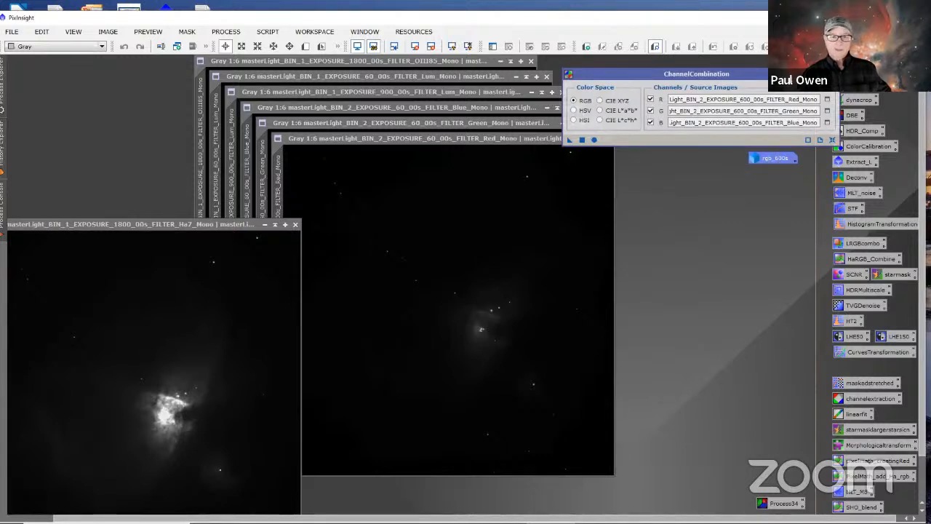
Step: Reset ChannelCombination, assign the BIN_2 60 s Red, Green and Blue masters to R, G and B, and combine them into a new RGB image
left_click(832, 139)
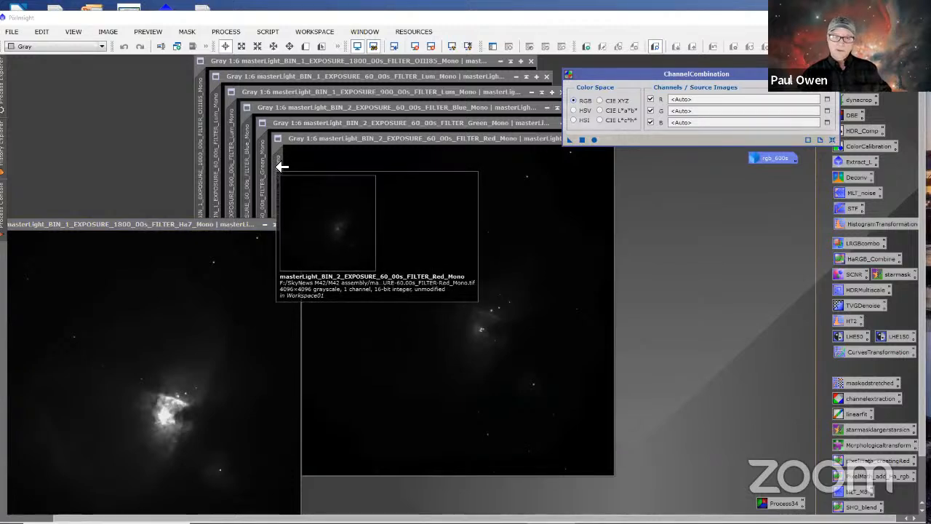
left_click_drag(280, 166, 676, 105)
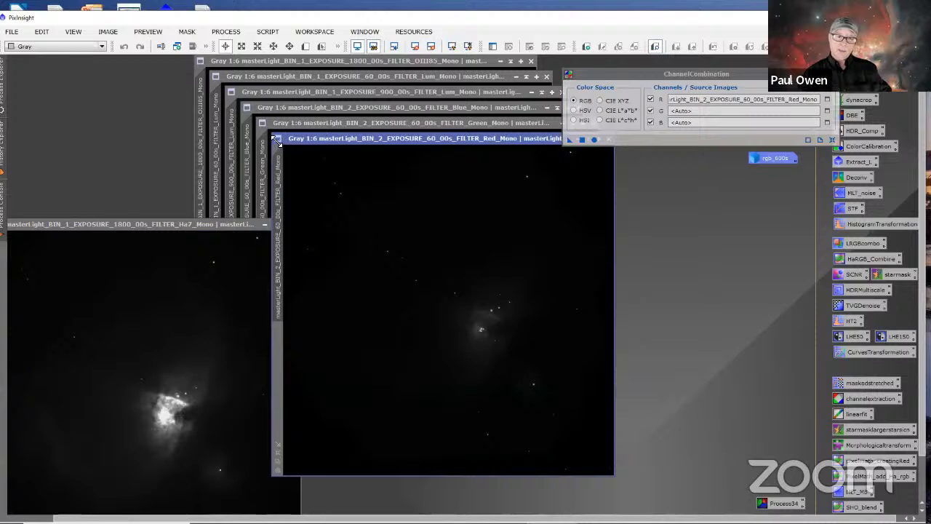
left_click_drag(267, 162, 674, 110)
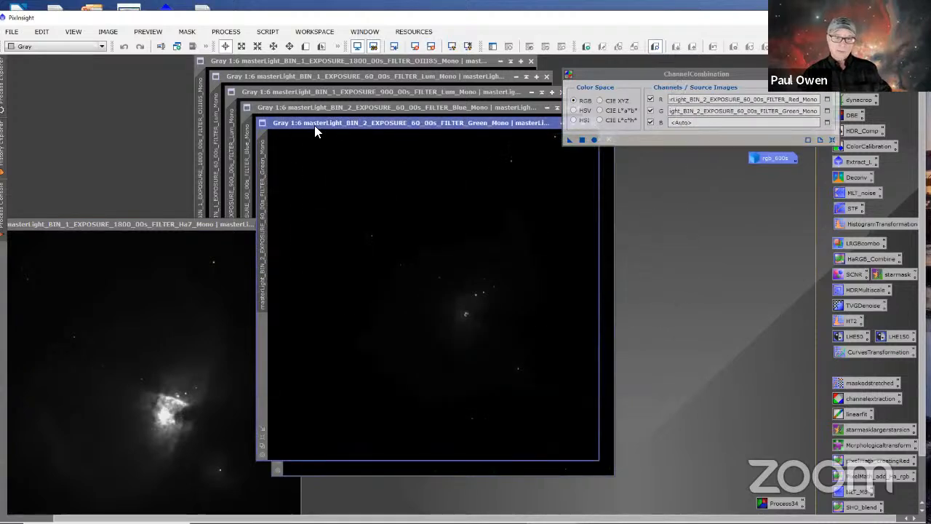
left_click_drag(314, 125, 360, 157)
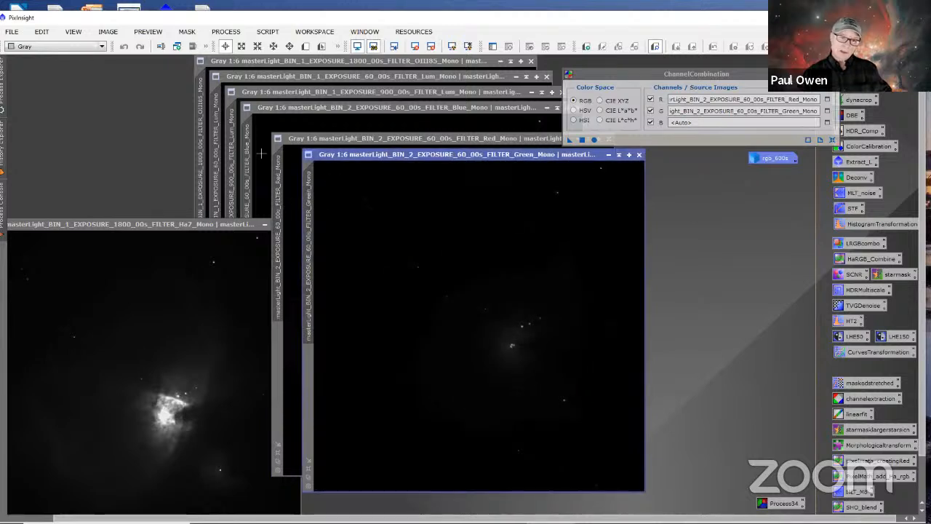
left_click_drag(252, 139, 691, 122)
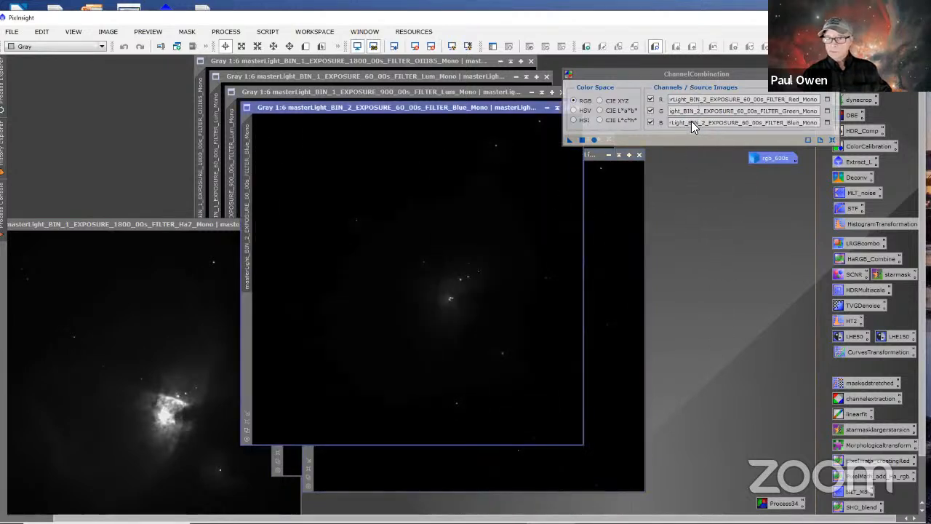
left_click(593, 140)
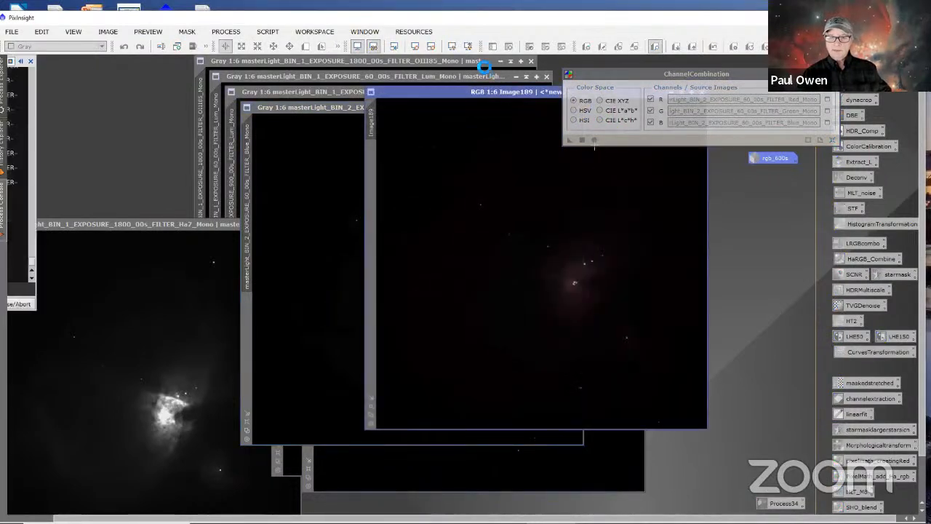
Step: Rename the new colour image's identifier to rgb_60s and park it as an icon directly beneath rgb_600s
left_click_drag(453, 95, 474, 158)
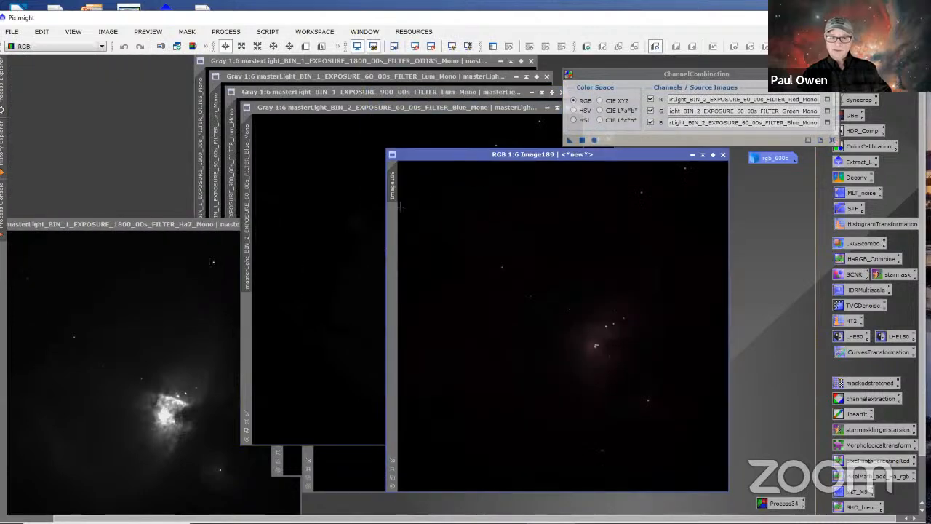
right_click(395, 183)
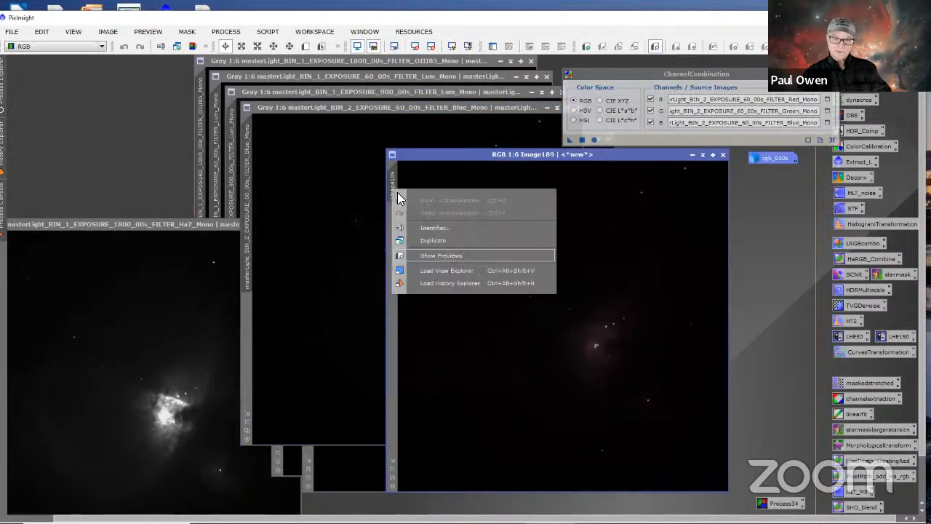
left_click(434, 229)
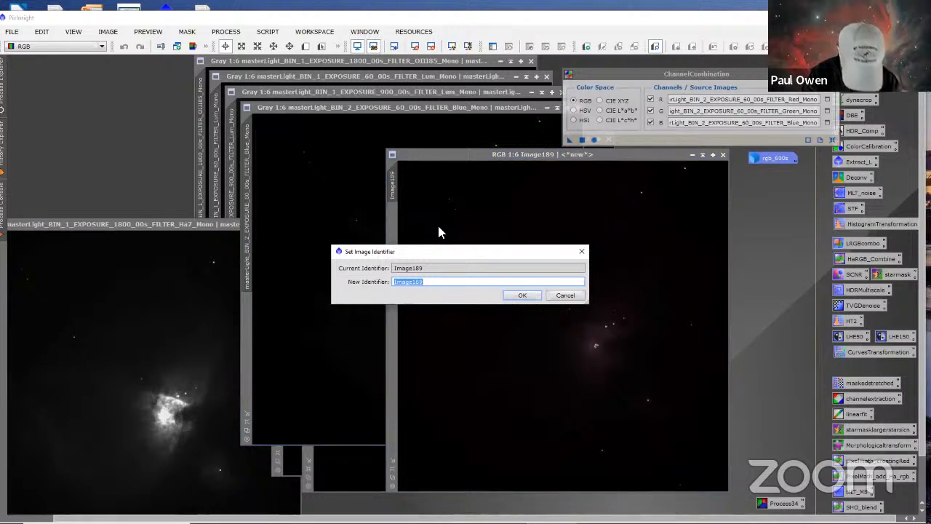
type("rgb")
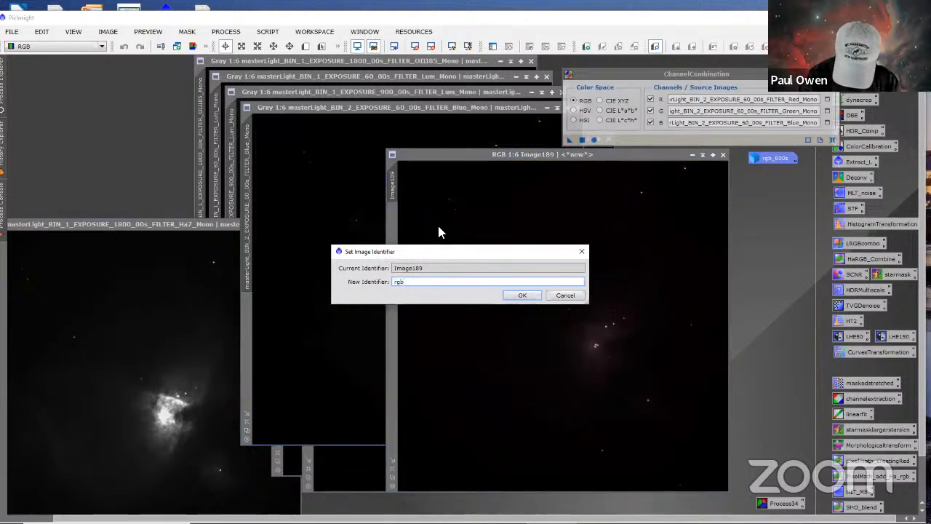
type("_60s")
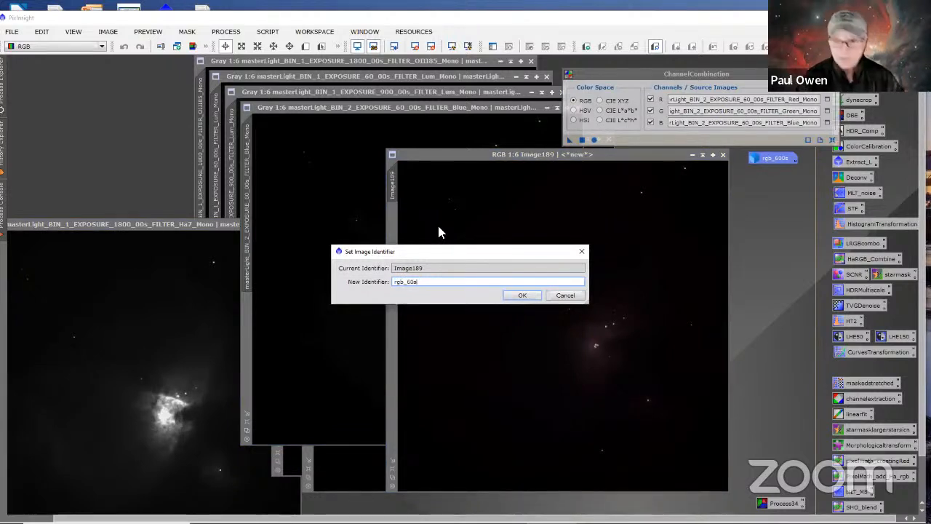
left_click(523, 296)
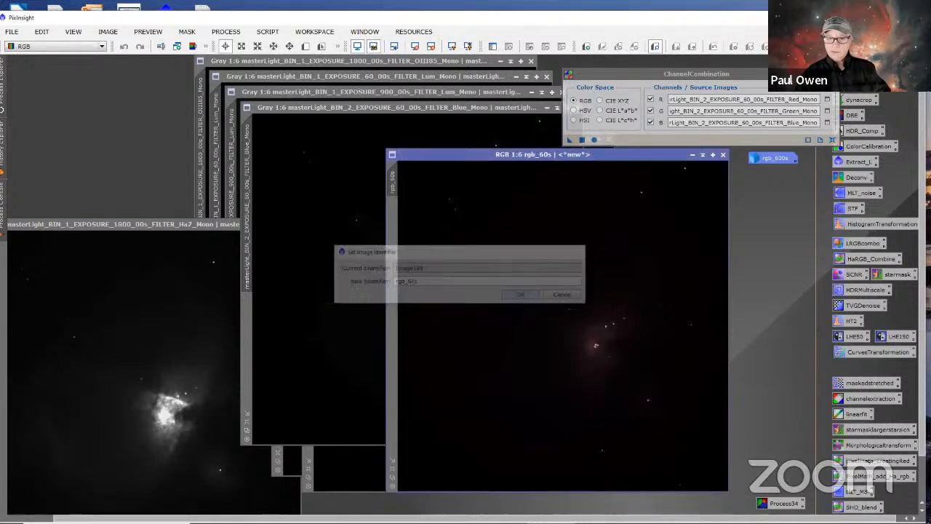
left_click(692, 154)
left_click_drag(570, 329, 767, 175)
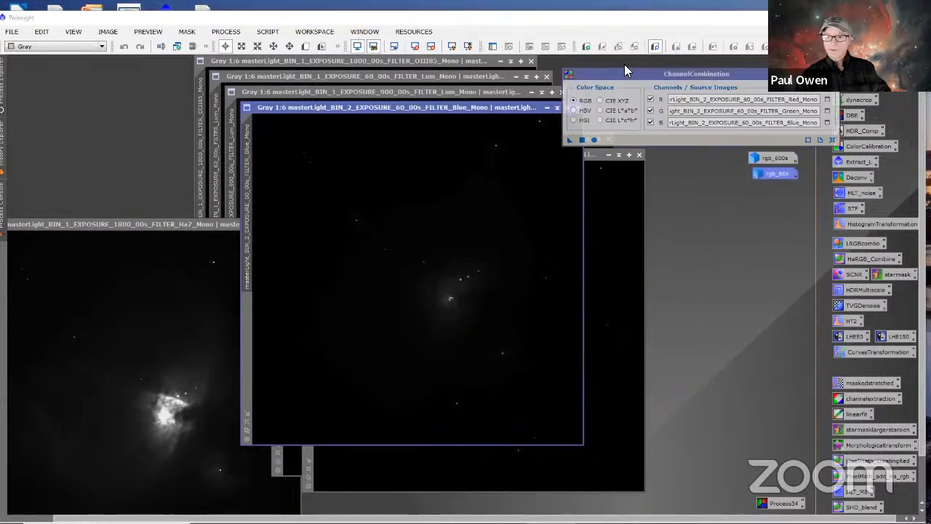
Step: Reset and close ChannelCombination, and close the 60 s Blue, Red and Green mono masters
left_click_drag(630, 73, 663, 62)
left_click(864, 130)
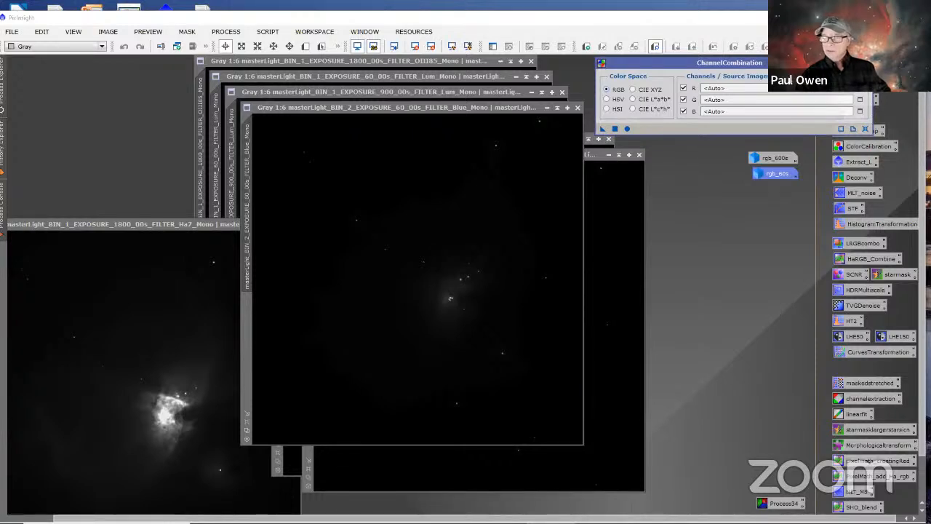
left_click(866, 63)
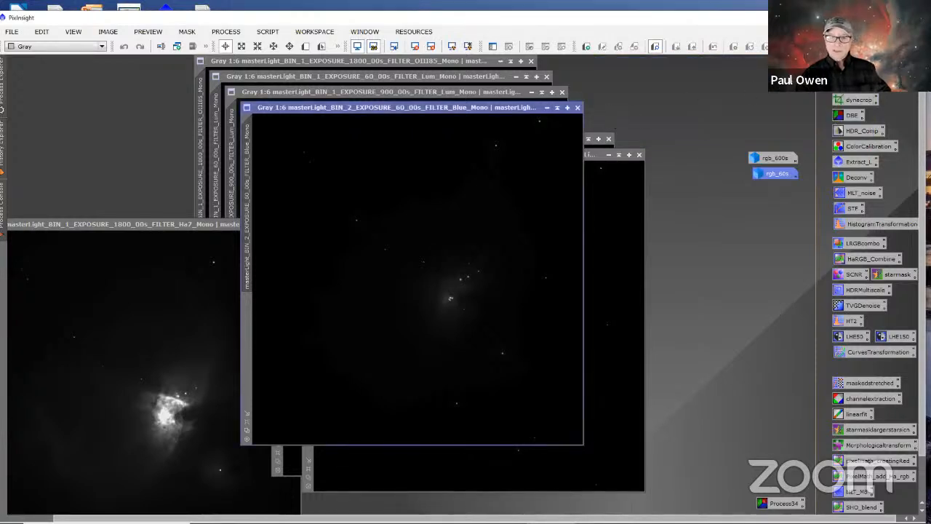
left_click(578, 108)
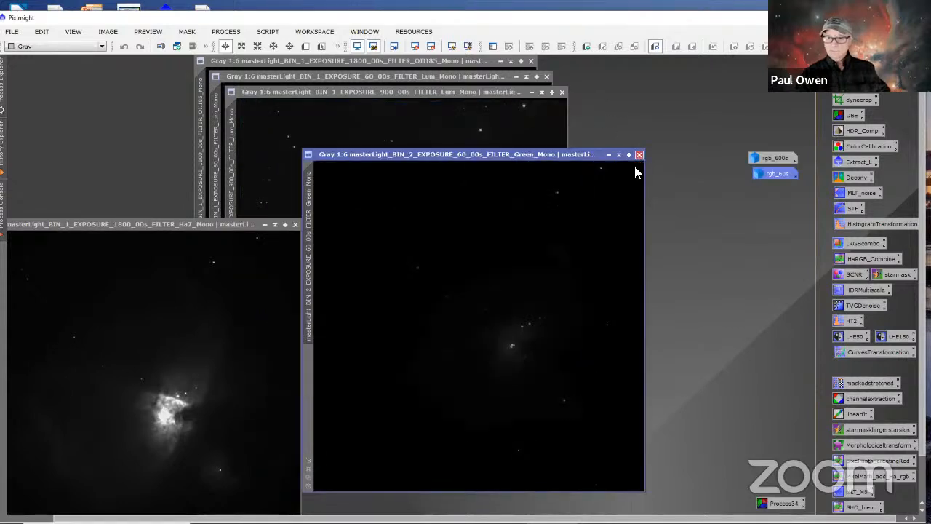
left_click(638, 155)
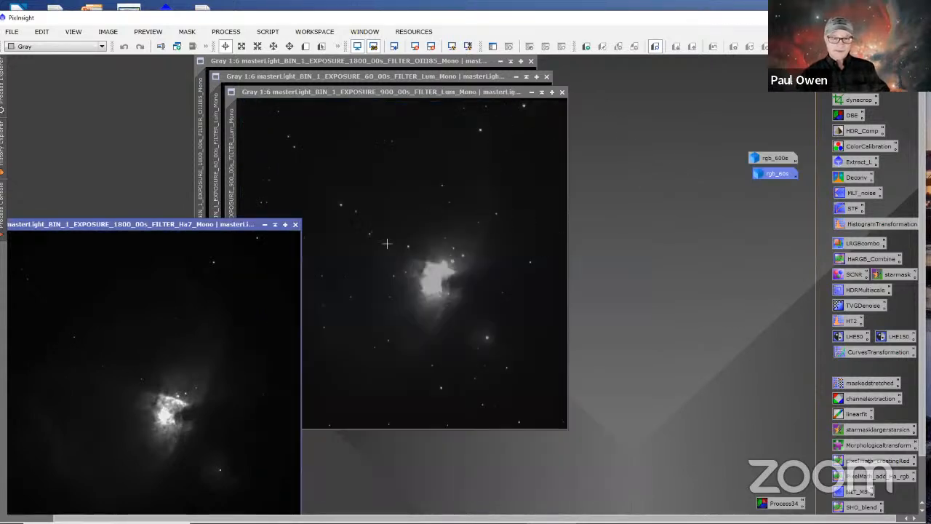
Step: Iconize the 1800 s Ha7 and OIII85 masters and stack their icons in the upper-left corner of the workspace
left_click(265, 225)
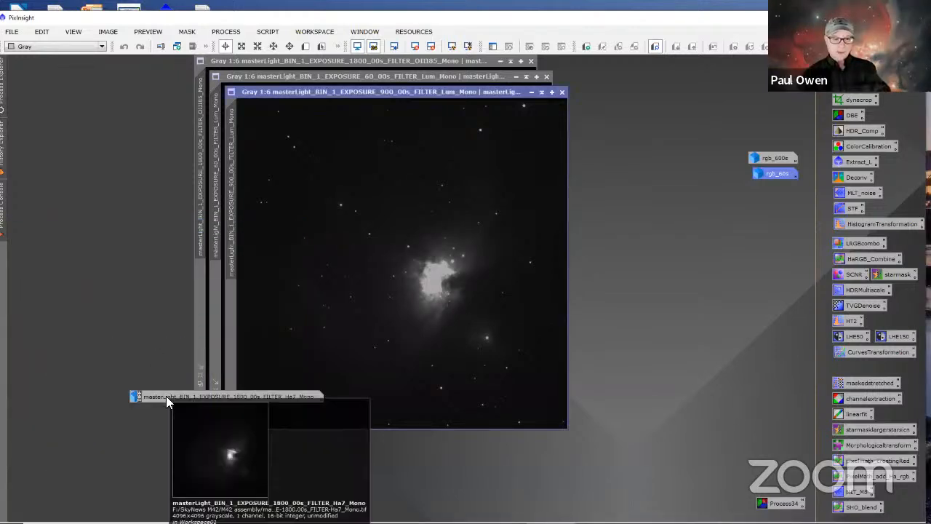
left_click_drag(166, 396, 60, 61)
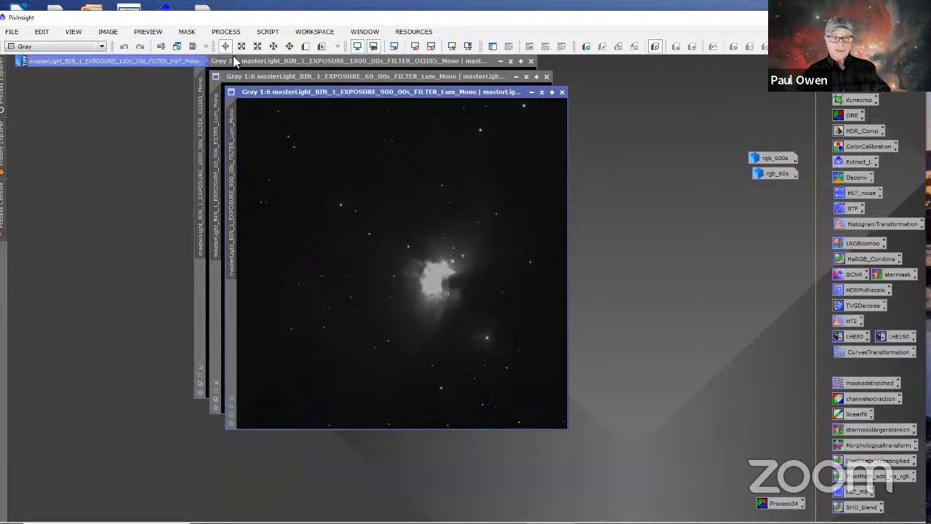
left_click(500, 61)
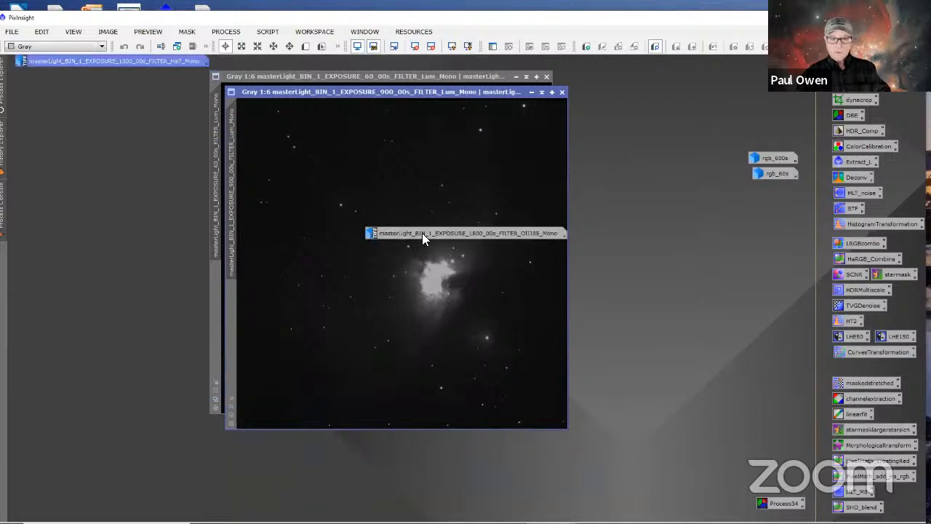
left_click_drag(422, 233, 64, 74)
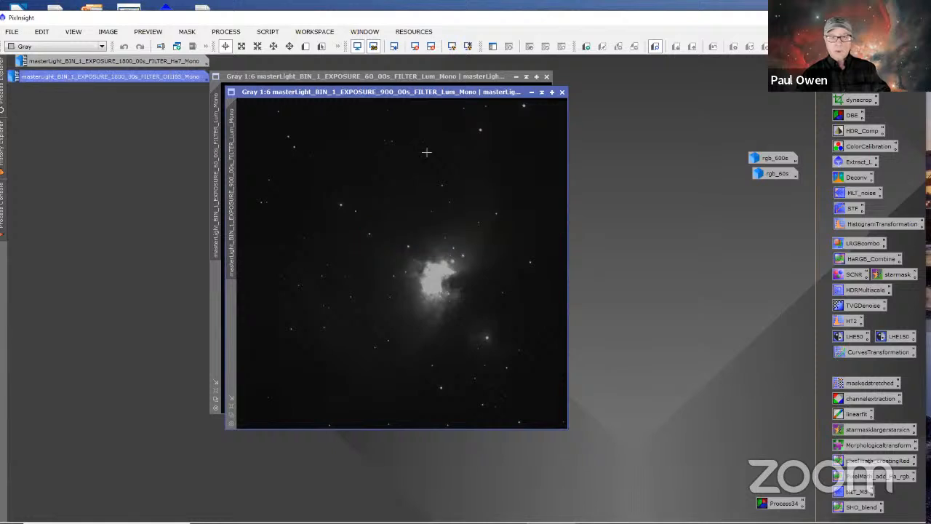
Step: Arrange the 60 s and 900 s Lum masters side by side, with the 60 s image before the 900 s one
left_click_drag(397, 92, 441, 136)
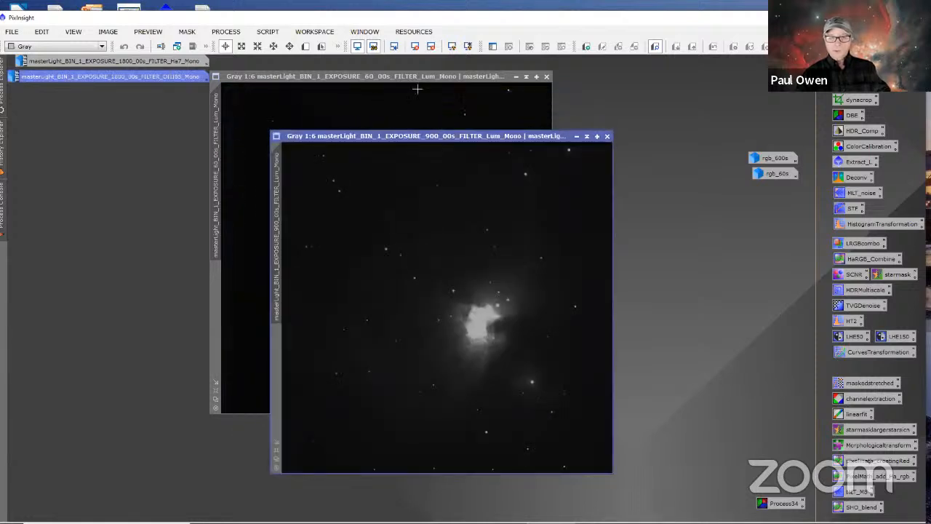
left_click_drag(408, 76, 253, 118)
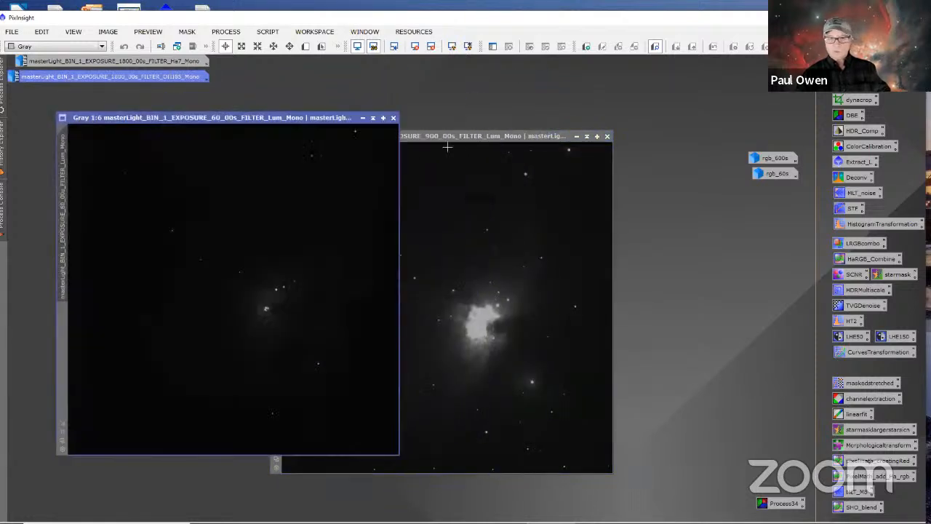
left_click_drag(471, 137, 580, 115)
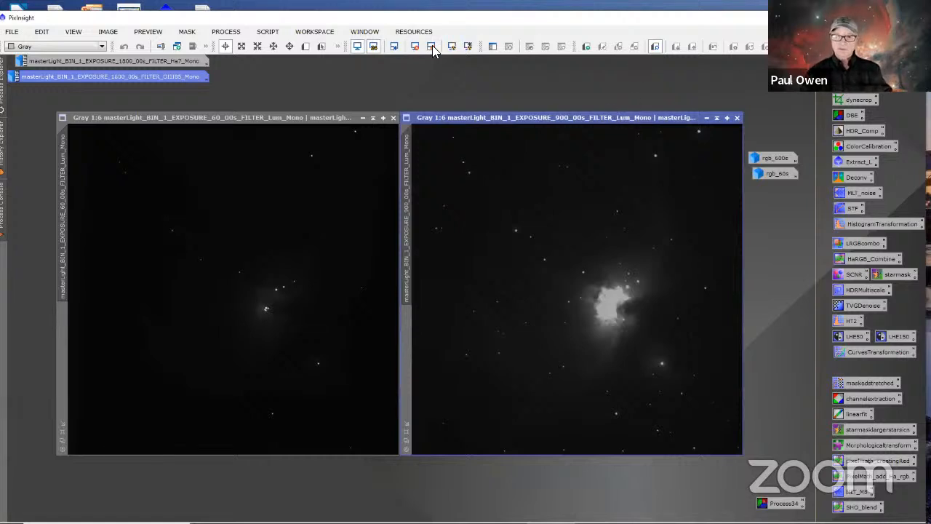
Step: Apply an automatic screen stretch to the 60 s Lum master
left_click(351, 115)
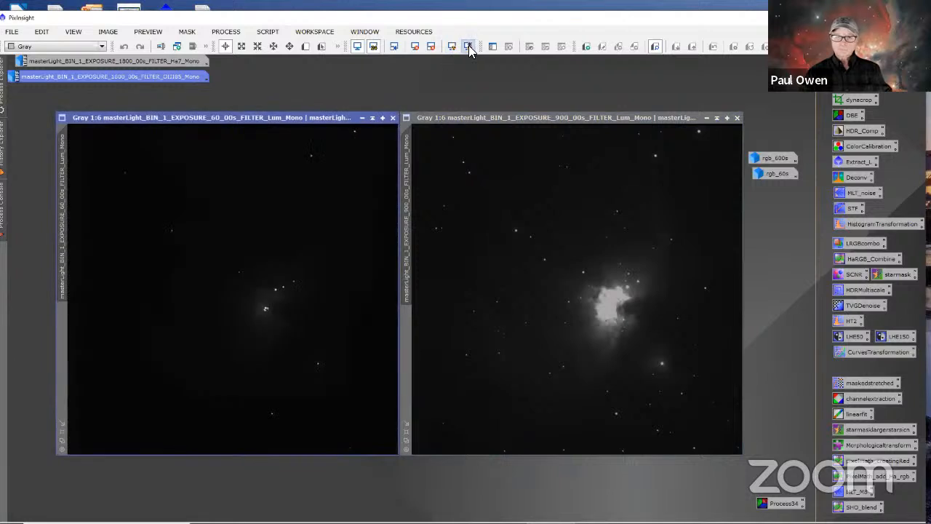
left_click(469, 45)
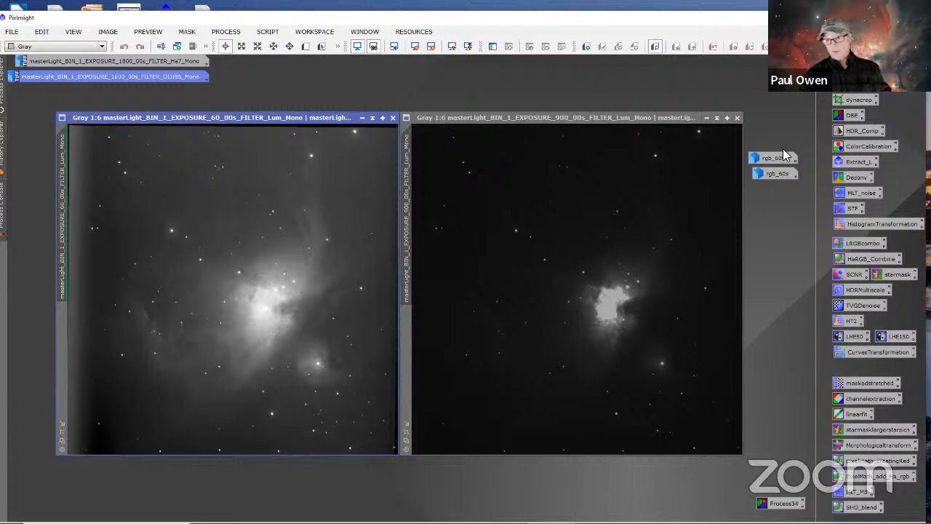
double_click(870, 400)
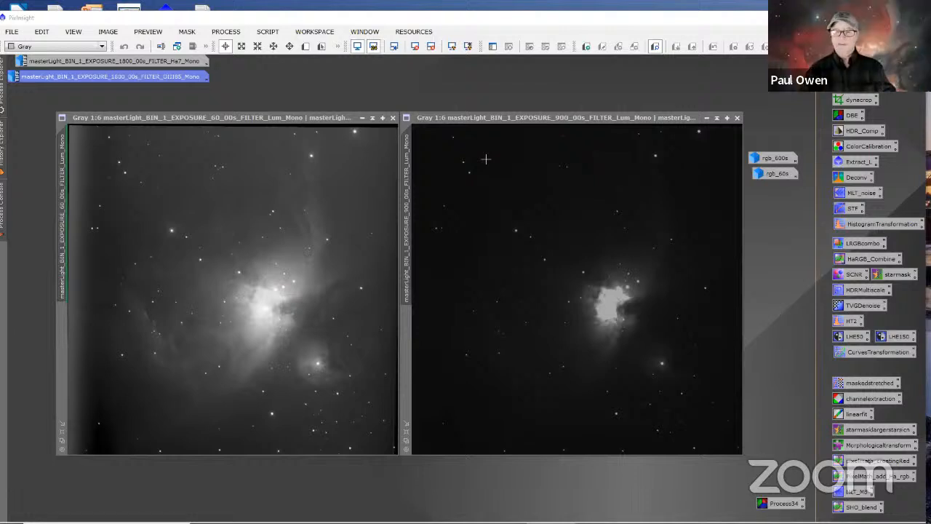
Step: Auto-stretch the 900 s Lum master's display to compare it with the 60 s Lum, and reset its screen stretch
left_click(486, 118)
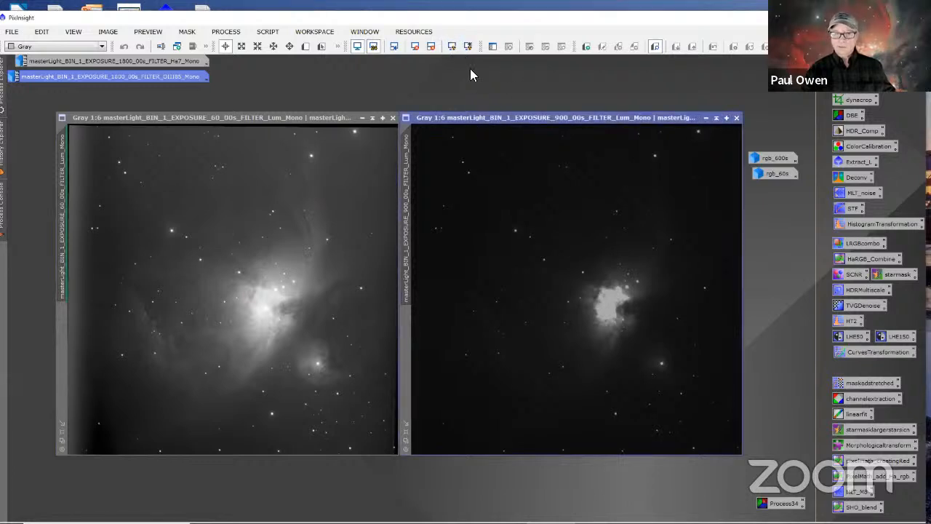
left_click(469, 47)
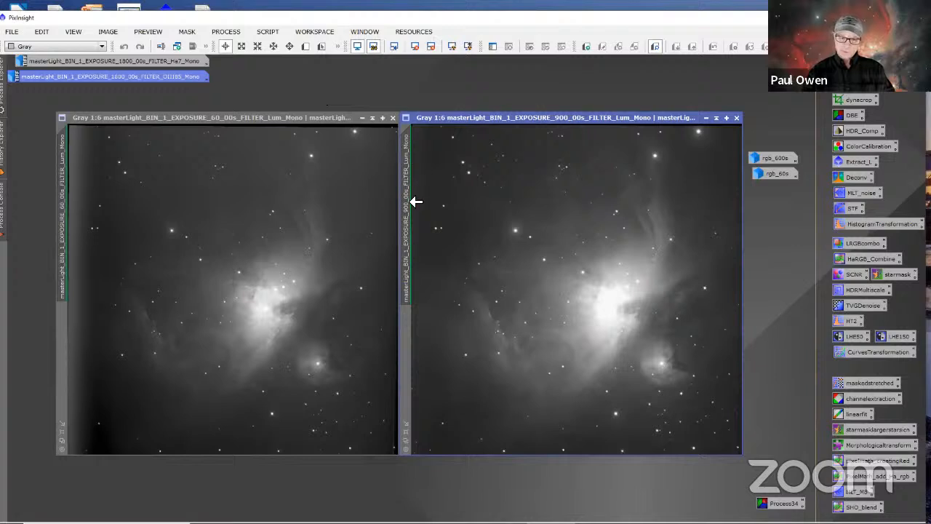
mouse_move(410, 222)
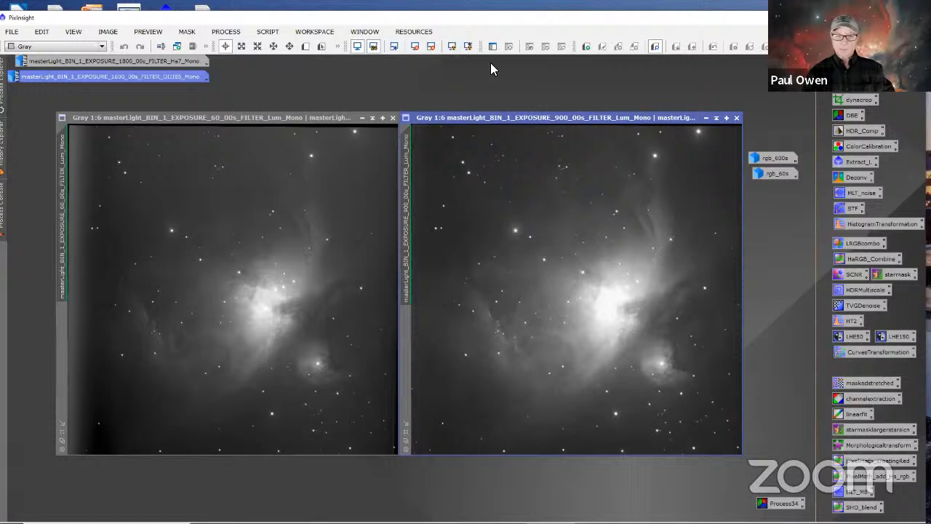
left_click(414, 48)
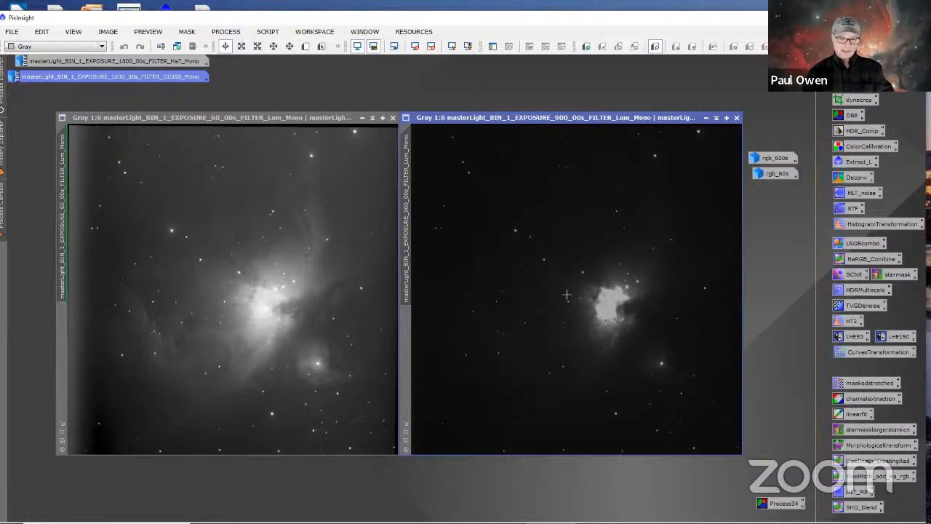
Step: Reset the screen stretch of the 60 s Lum master to show its linear data
left_click(320, 116)
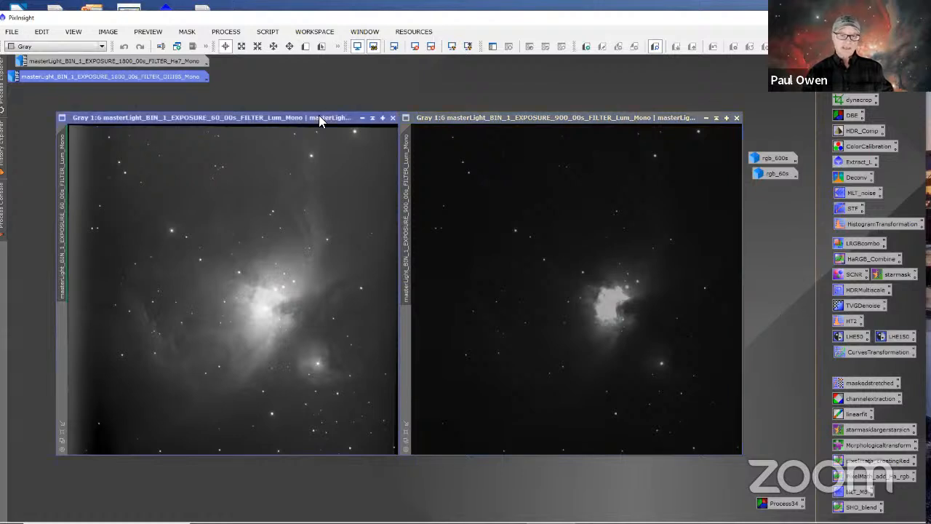
left_click(414, 48)
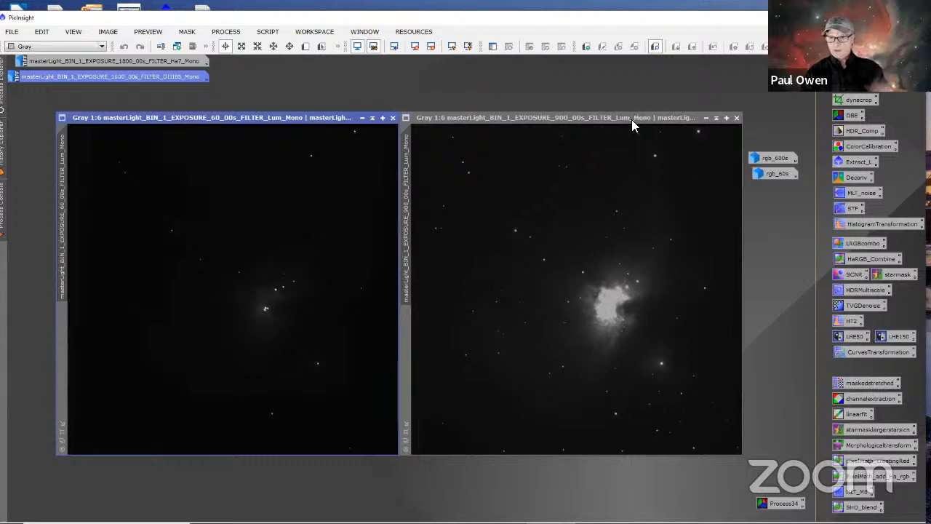
left_click(705, 117)
left_click(611, 290)
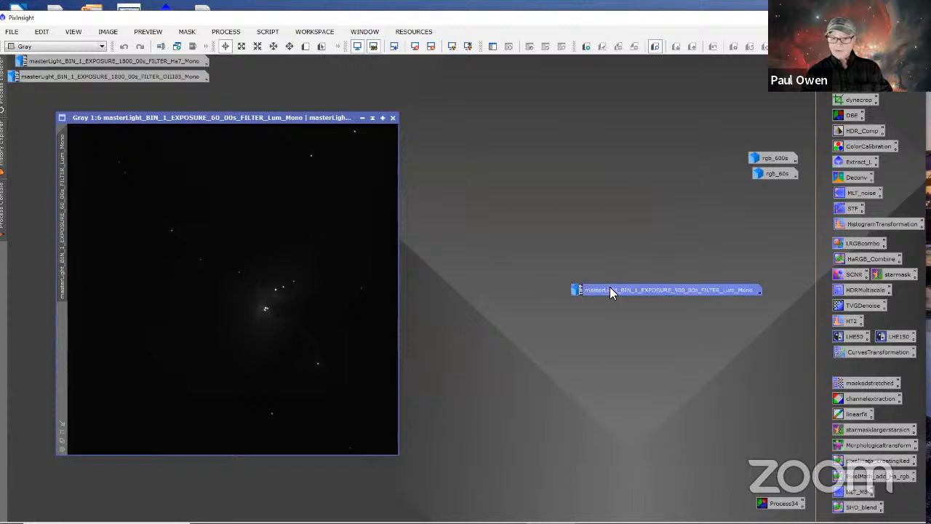
double_click(609, 289)
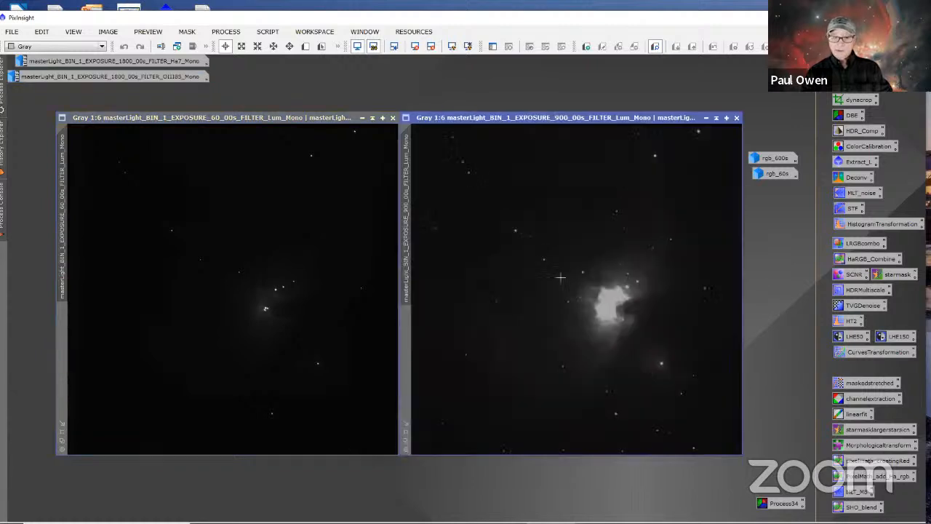
Step: Change the 900 s Lum master's identifier to Lum_900s, then iconize it and park its icon in the workspace's upper area
right_click(407, 167)
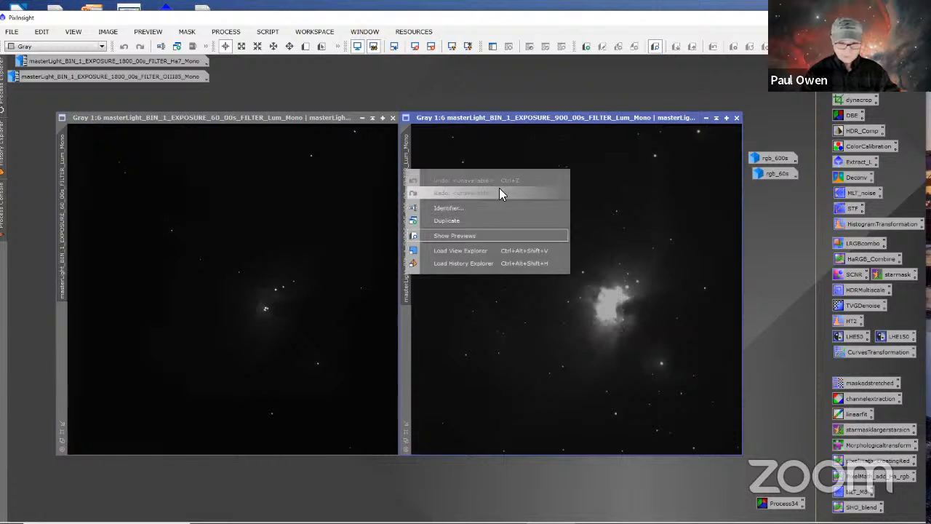
left_click(444, 209)
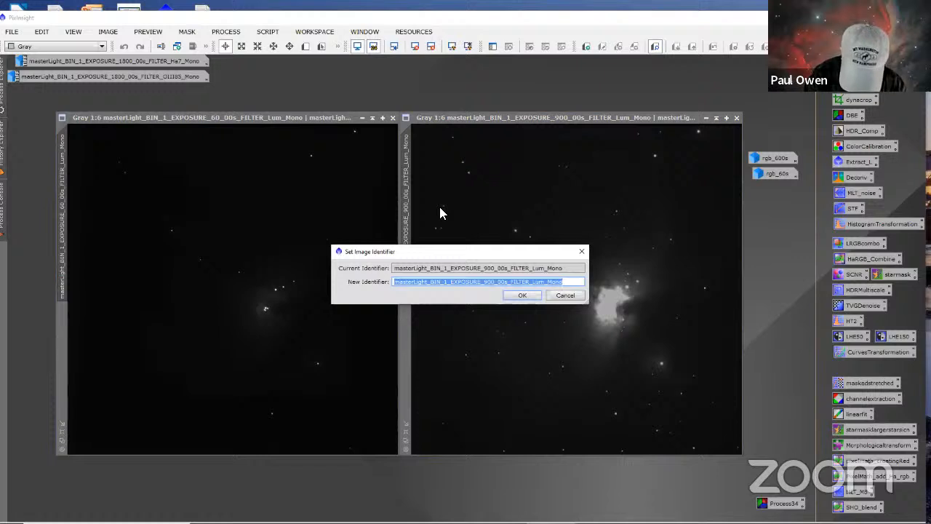
type("Lum")
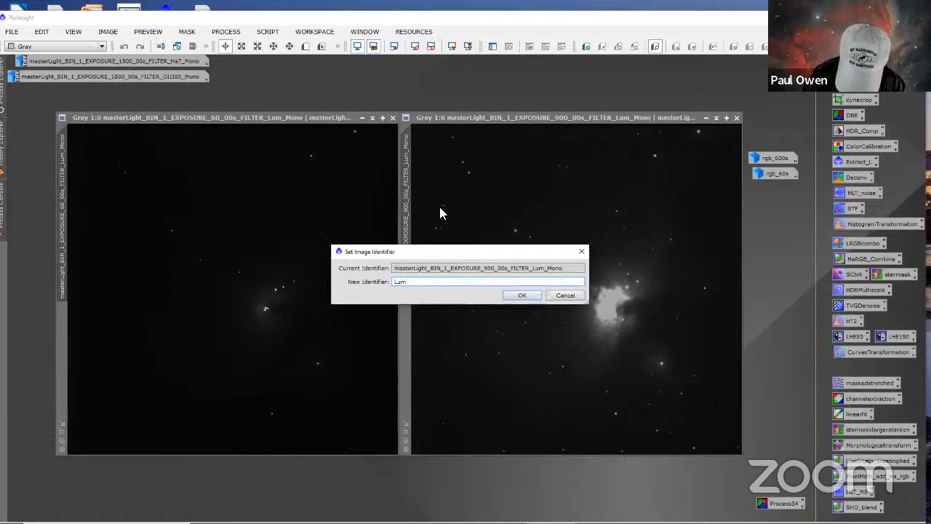
type("_90")
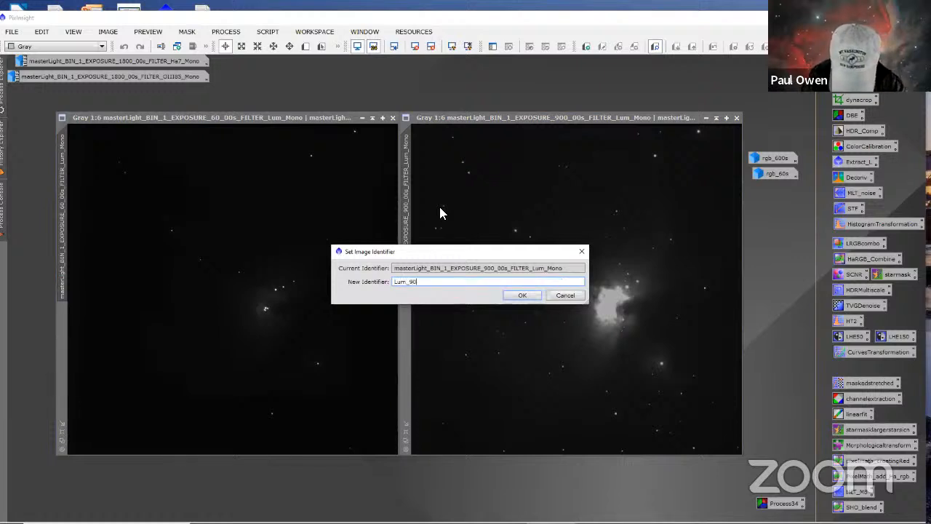
type("0s")
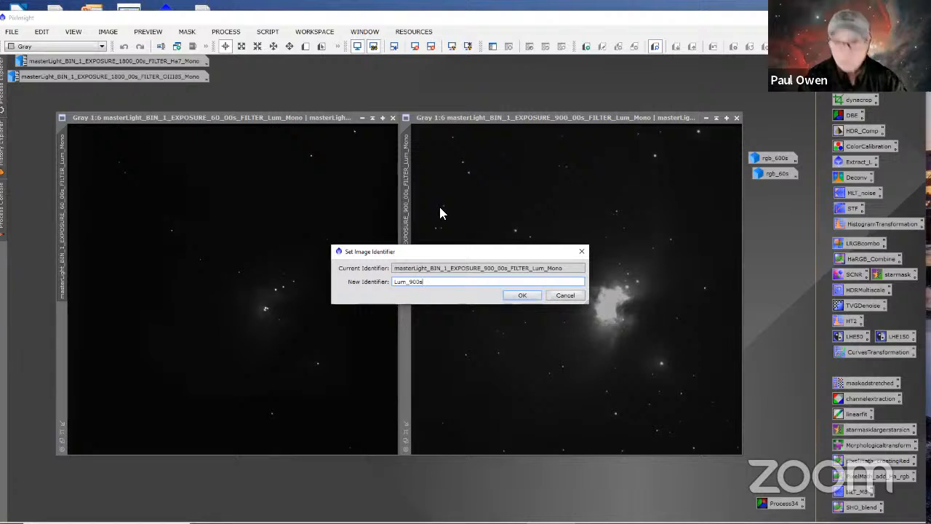
left_click(520, 296)
right_click(723, 133)
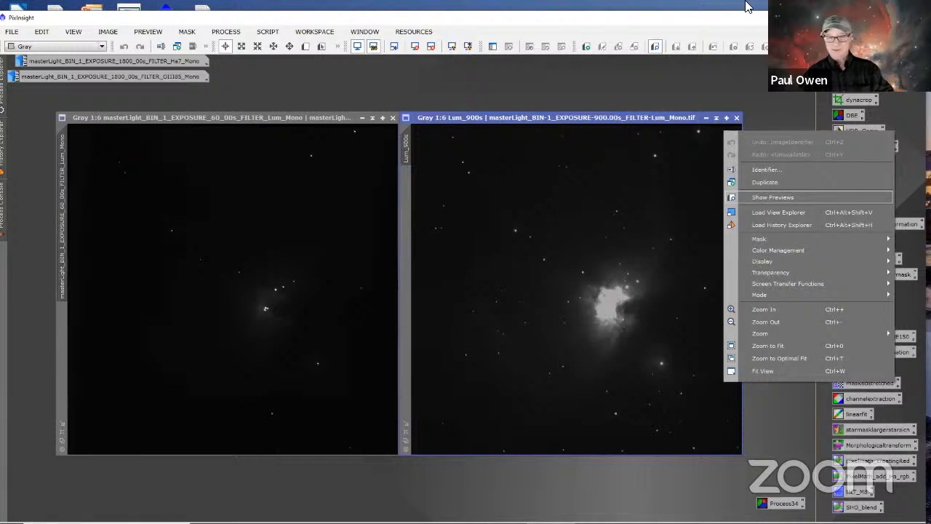
left_click(502, 279)
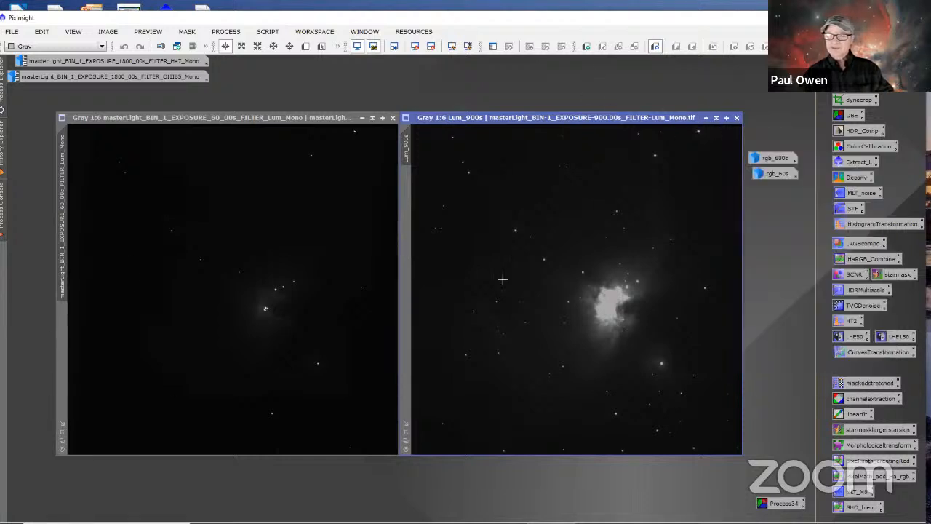
left_click(704, 117)
left_click_drag(605, 290, 530, 84)
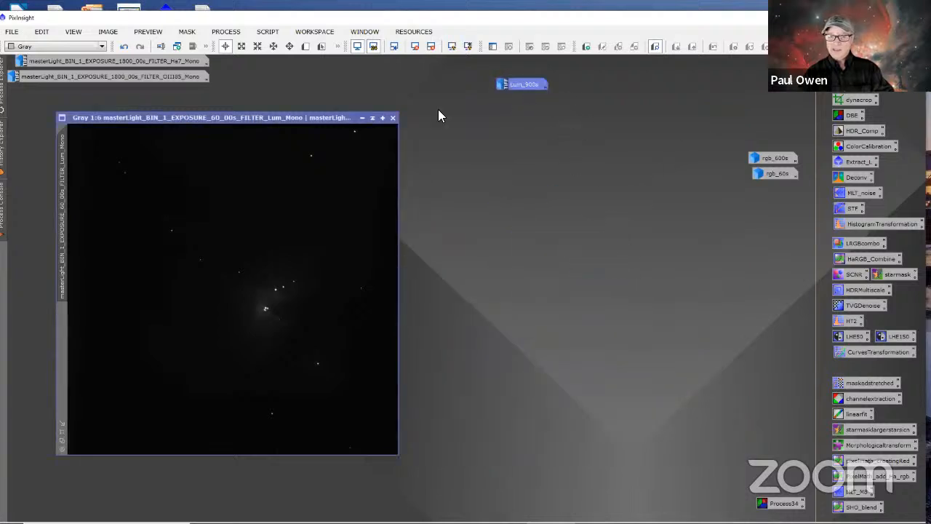
Step: Change the 60 s Lum master's identifier to Lum_60s, then iconize it and place its icon directly below Lum_900s
right_click(60, 224)
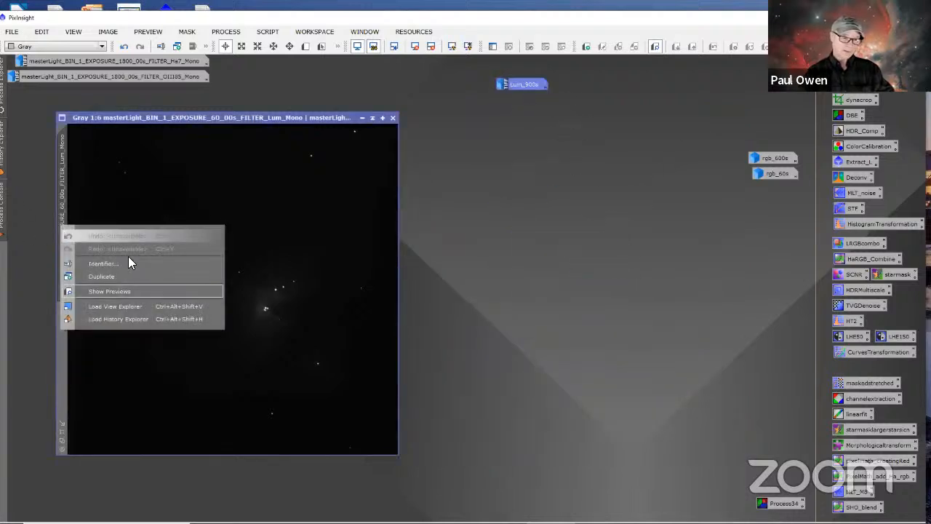
left_click(118, 266)
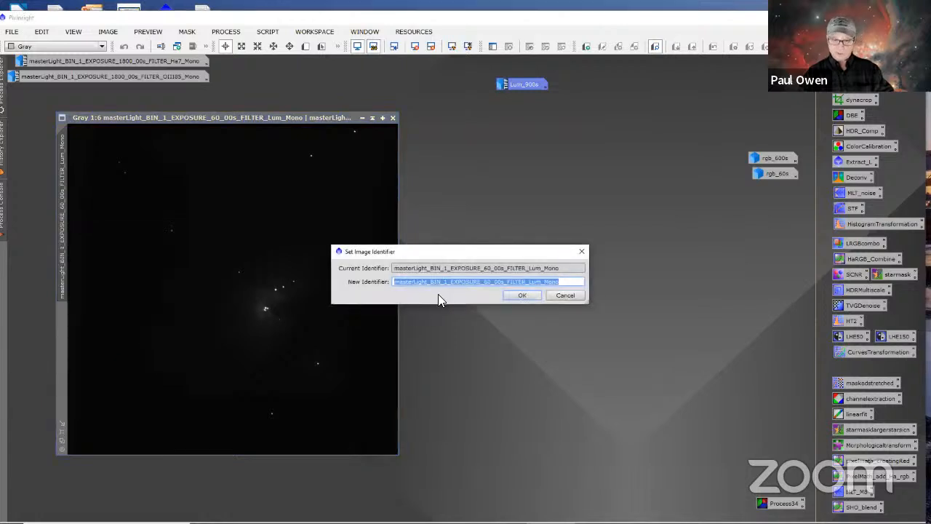
type("Lu")
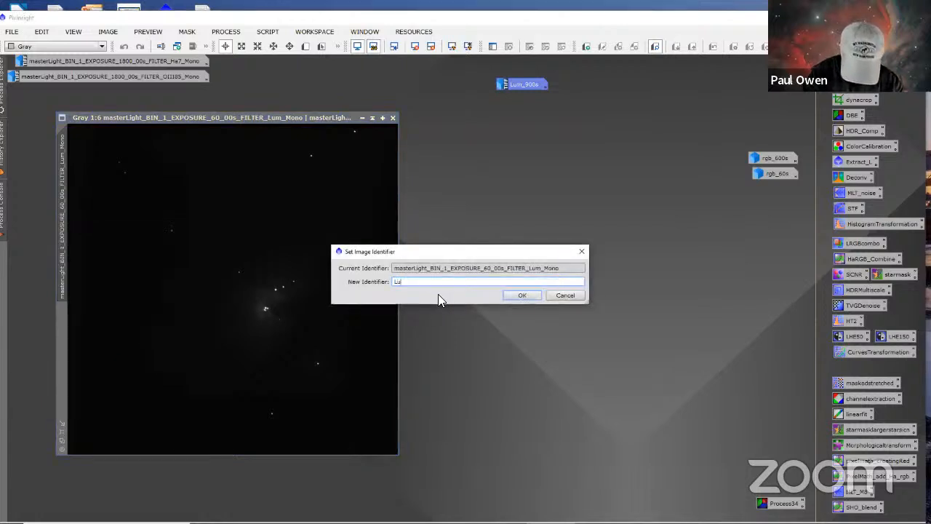
type("m_")
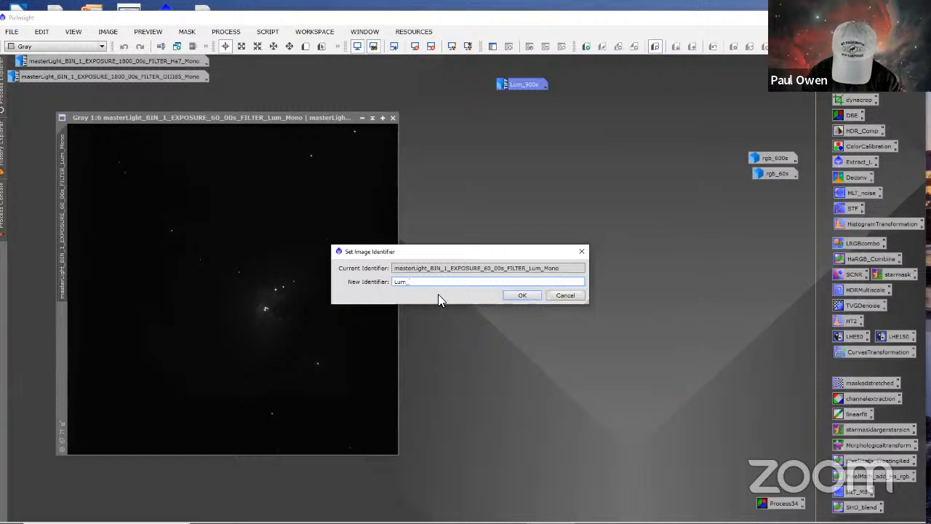
type("60s")
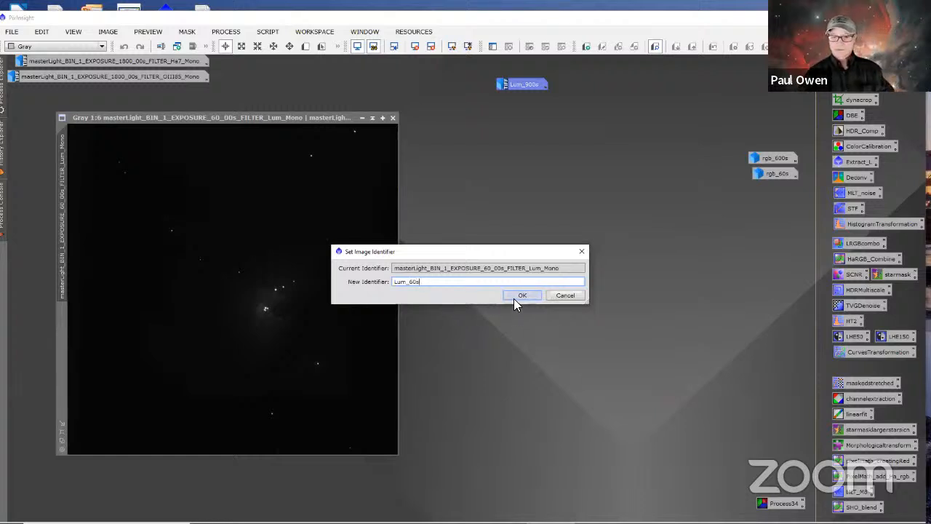
left_click(518, 296)
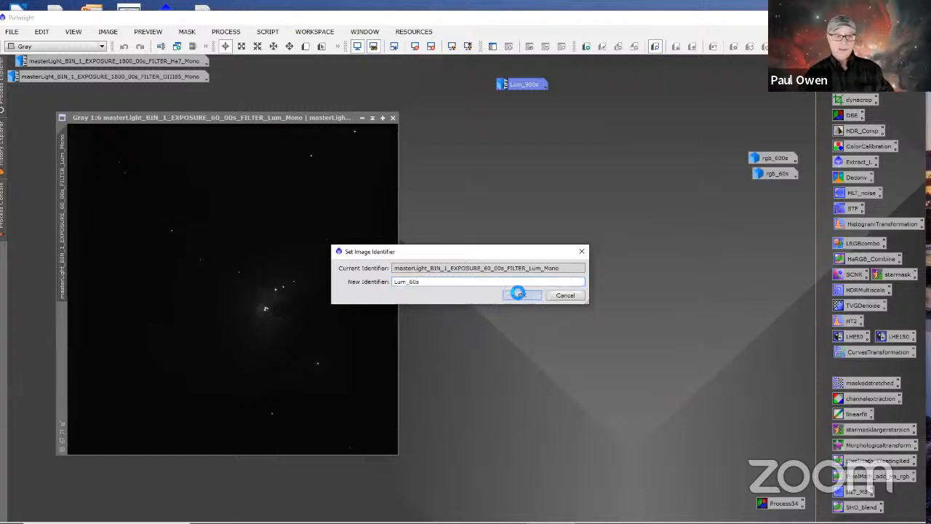
left_click(362, 119)
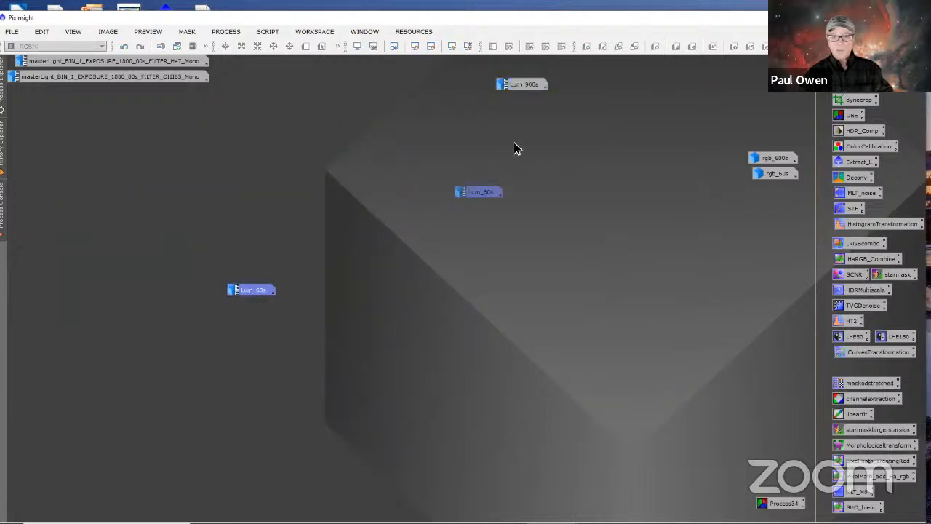
left_click_drag(478, 191, 513, 105)
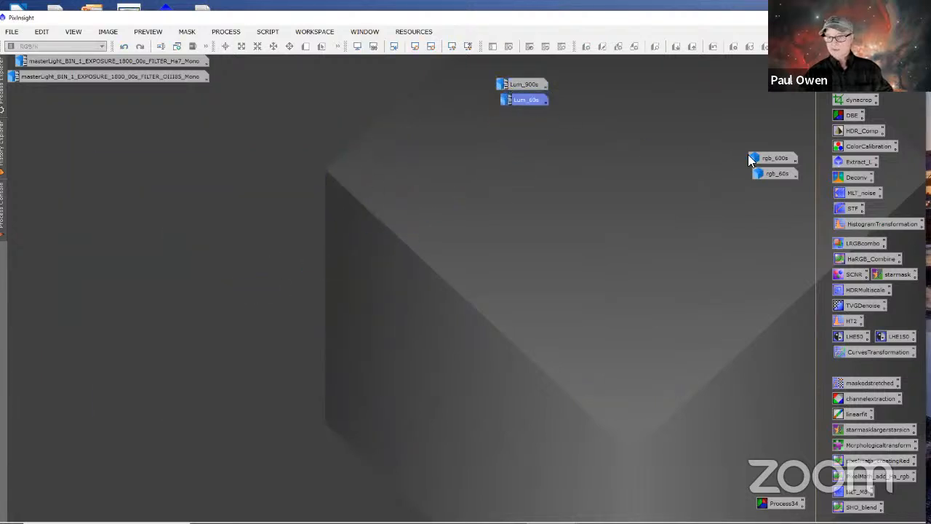
Step: Move the rgb_600s and rgb_60s icons toward the middle of the workspace, next to each other below the Lum icons
left_click_drag(764, 159, 430, 180)
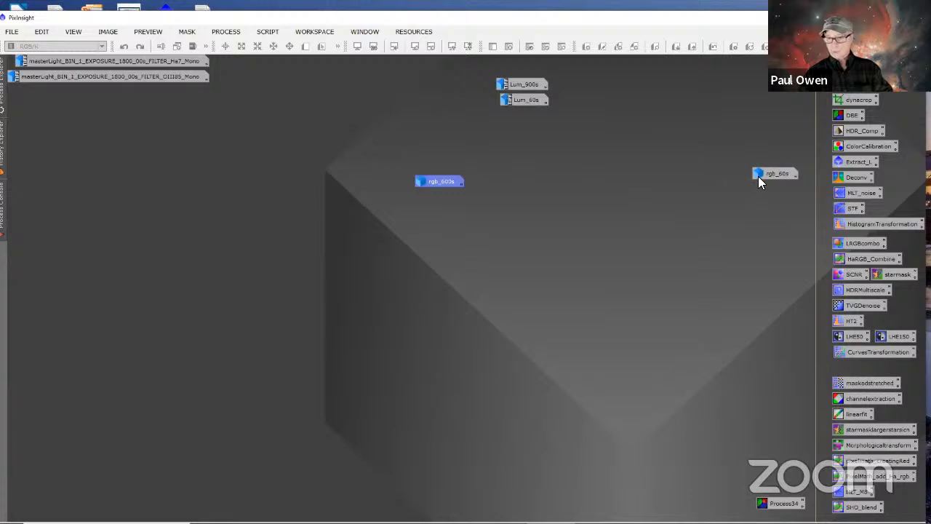
left_click_drag(758, 176, 437, 197)
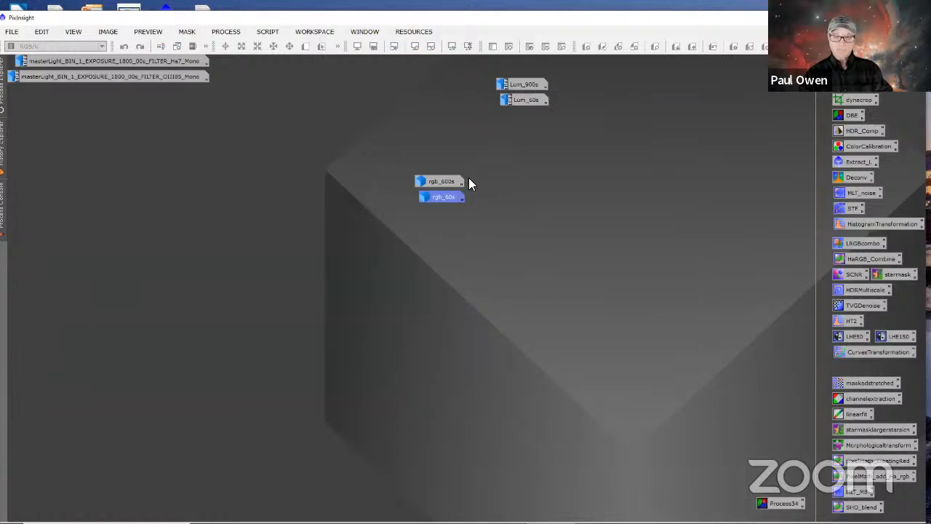
left_click_drag(445, 182, 352, 183)
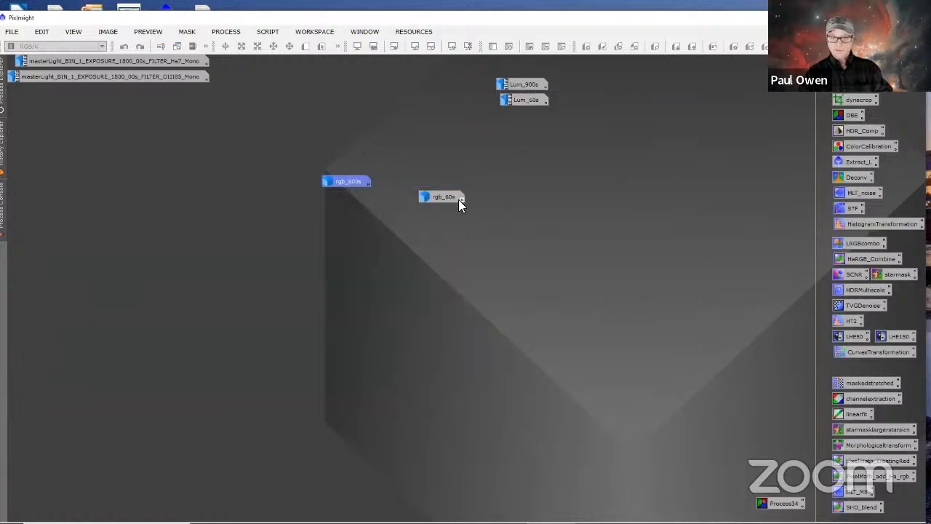
left_click_drag(458, 200, 406, 185)
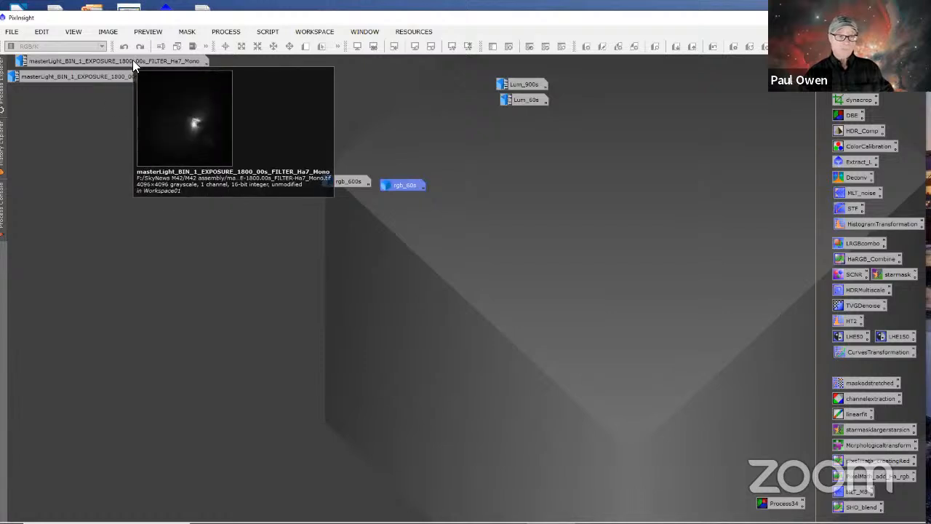
Step: Restore the Lum_60s image, reduce its zoom to 1:11 and fit its window to the image
double_click(522, 99)
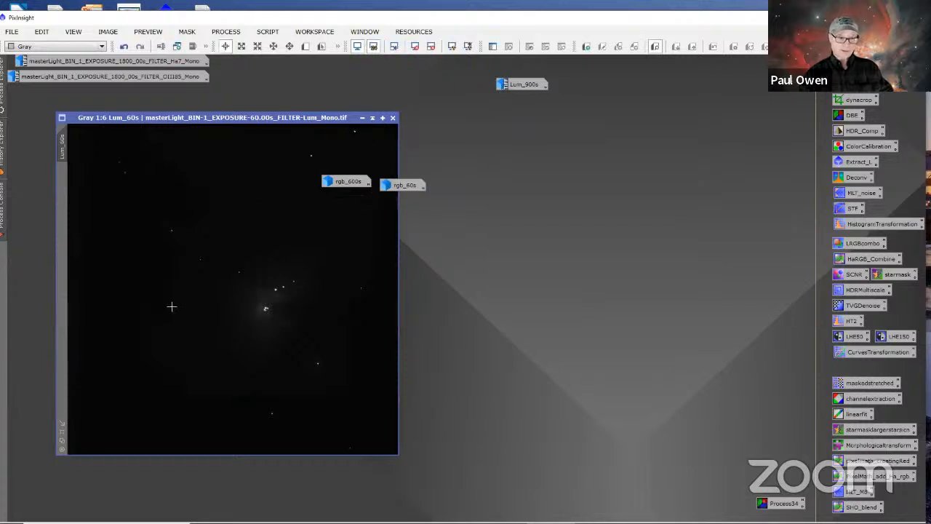
scroll(173, 302, "down", 5)
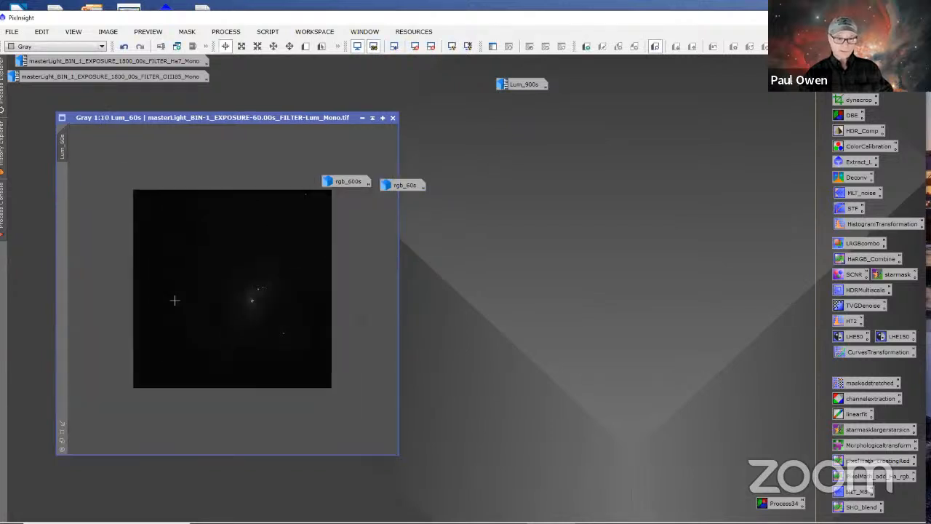
left_click(63, 420)
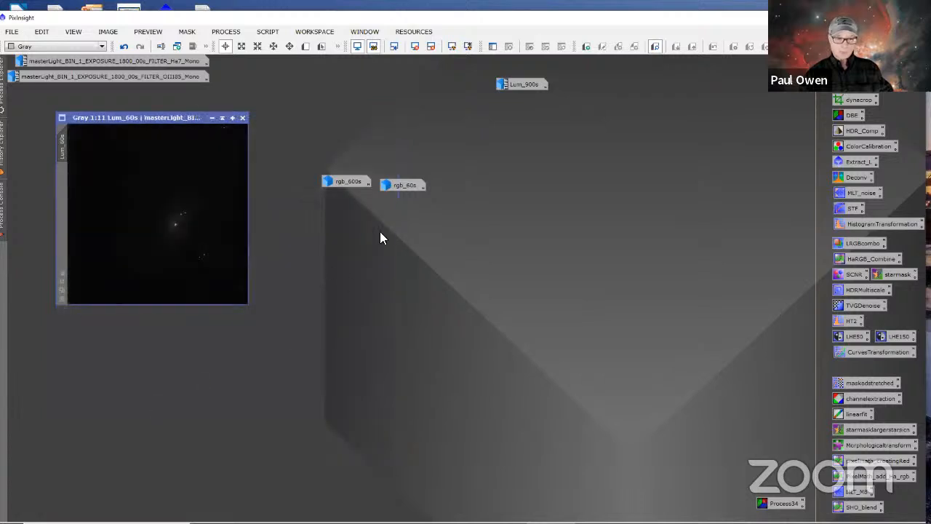
Step: Restore rgb_60s at 1:10 zoom and rgb_600s at 1:11 zoom, fitting each window to its image
double_click(414, 187)
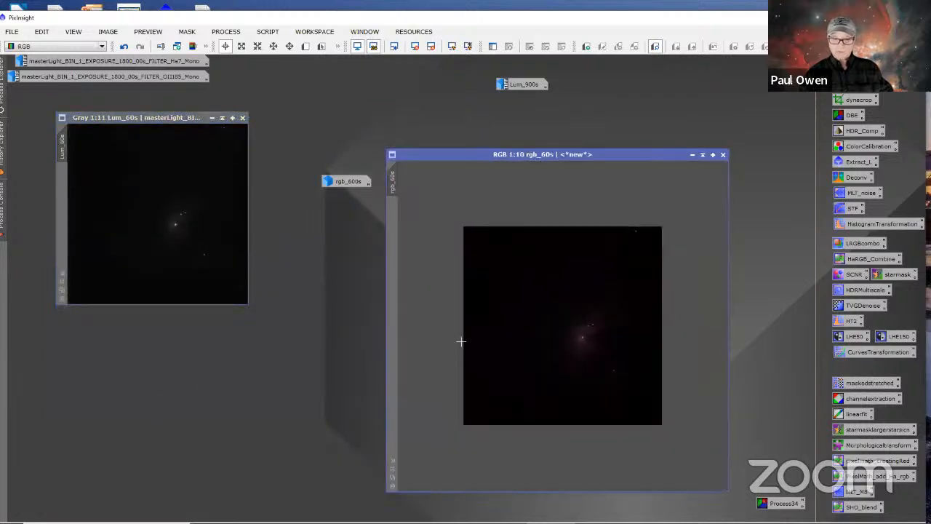
left_click(394, 460)
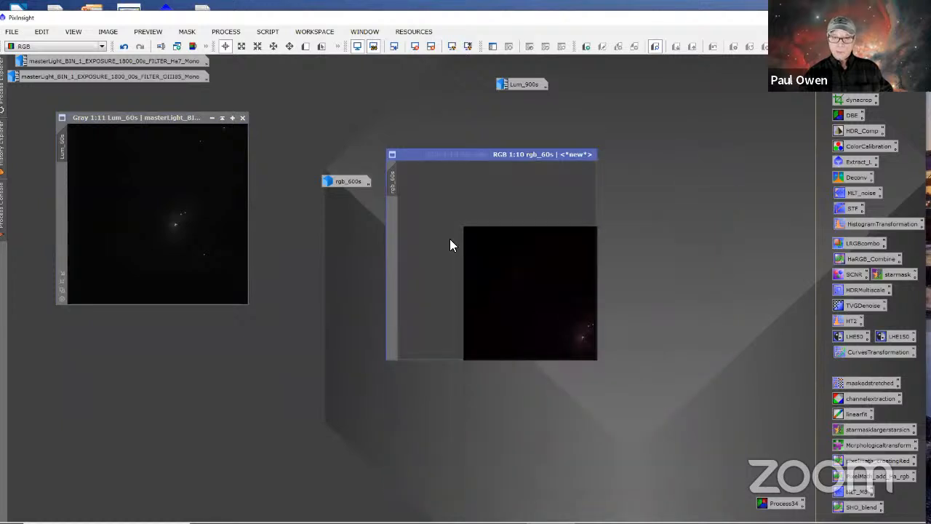
double_click(352, 183)
scroll(429, 436, "down", 5)
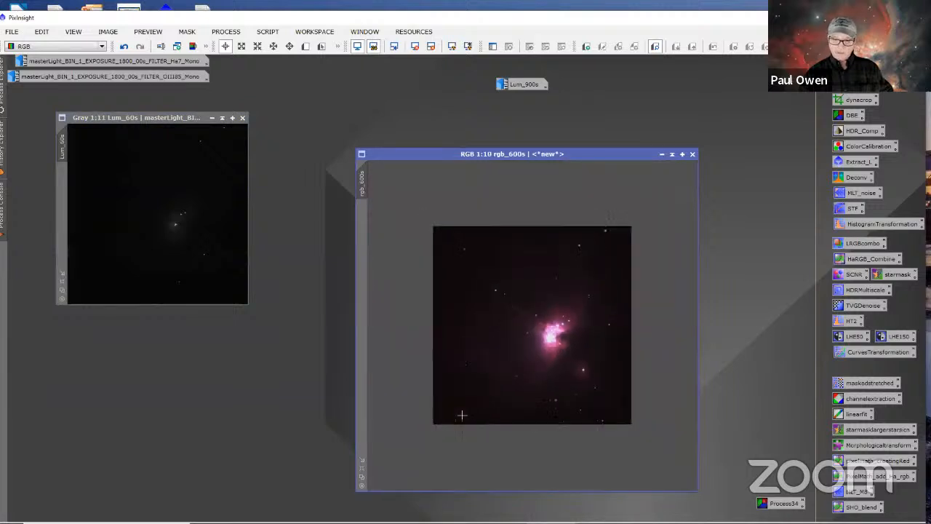
left_click(362, 460)
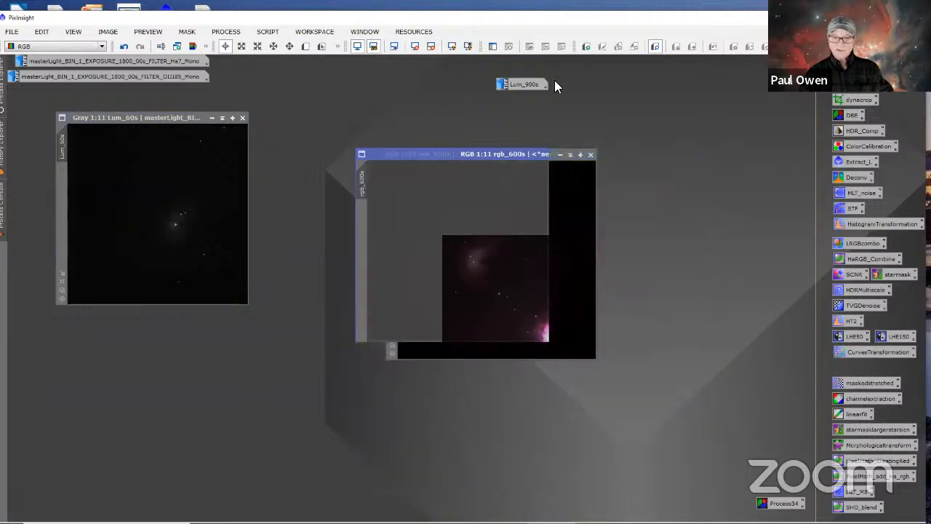
Step: Restore Lum_900s at 1:11 zoom, fit its window to the image and place it beside the RGB images, clear of them
double_click(528, 86)
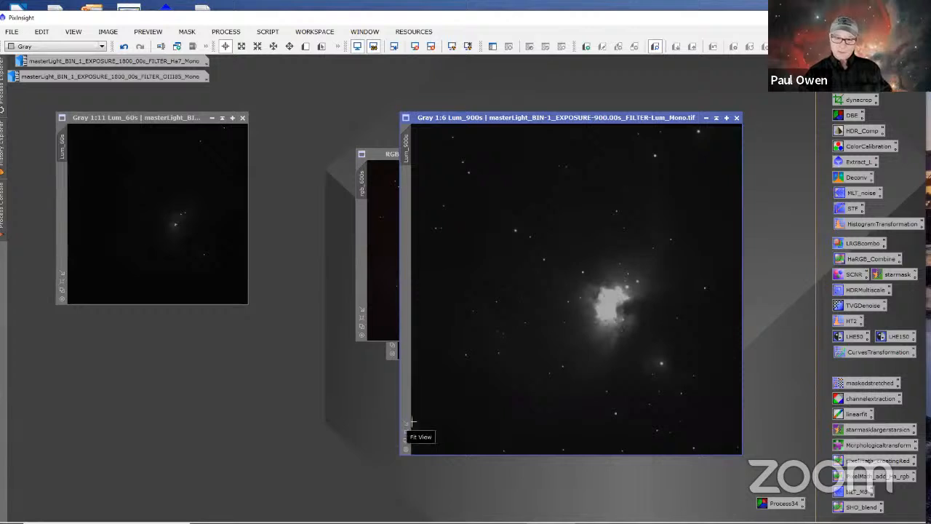
left_click(406, 422)
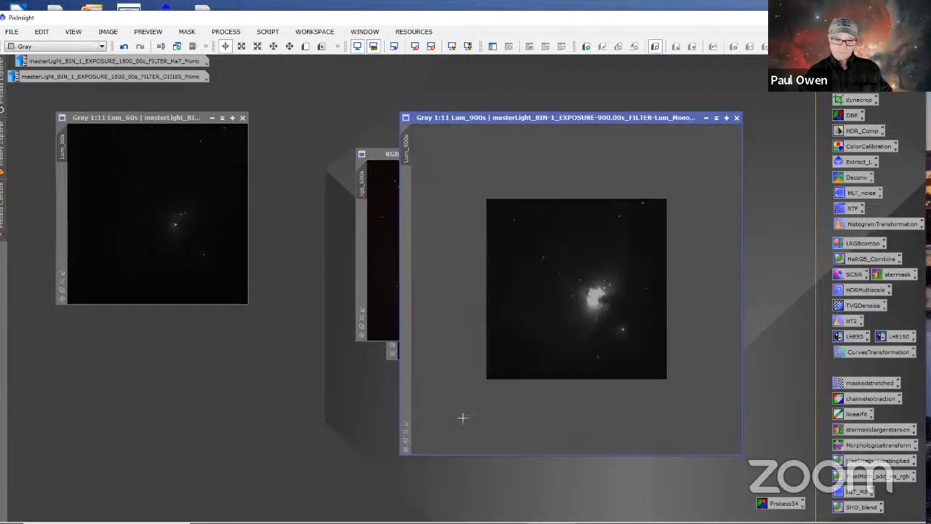
left_click(406, 425)
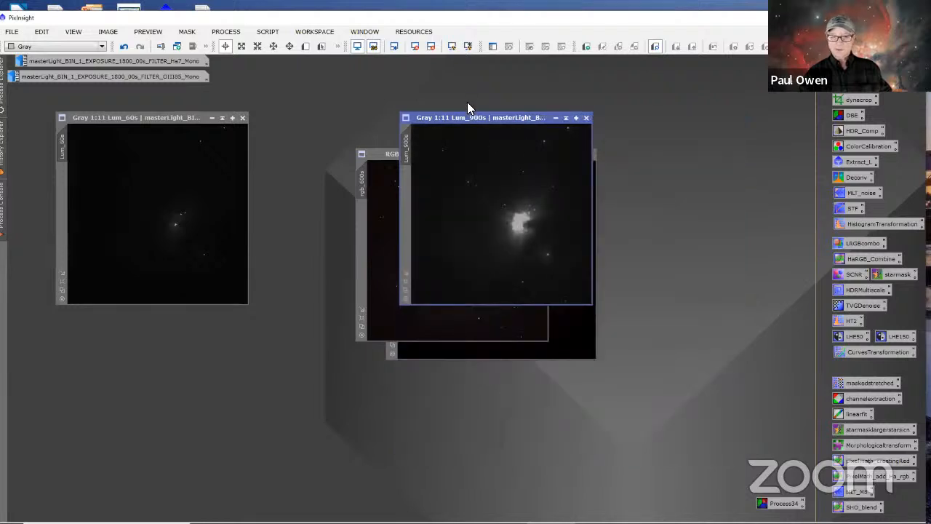
left_click_drag(462, 116, 661, 201)
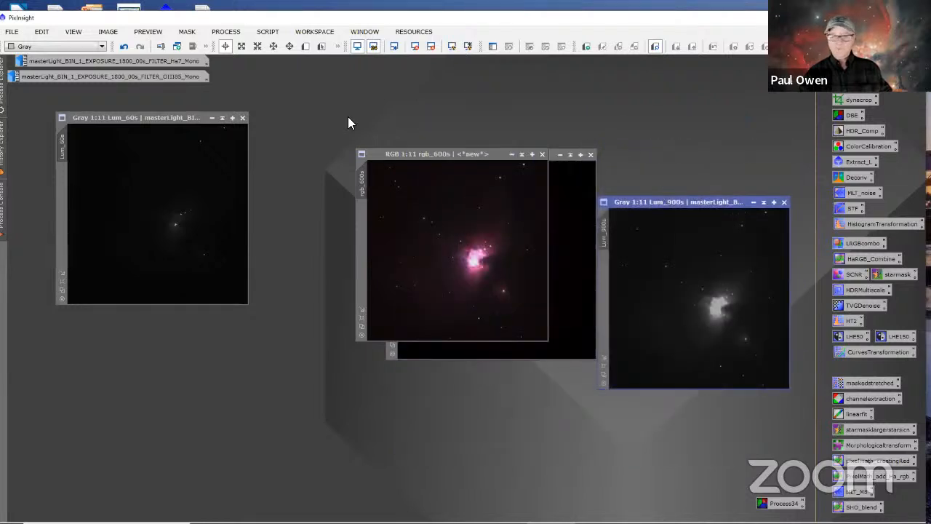
Step: Restore the OIII 1800 s master, reduce its zoom to 1:12 and fit its window to the image
double_click(203, 73)
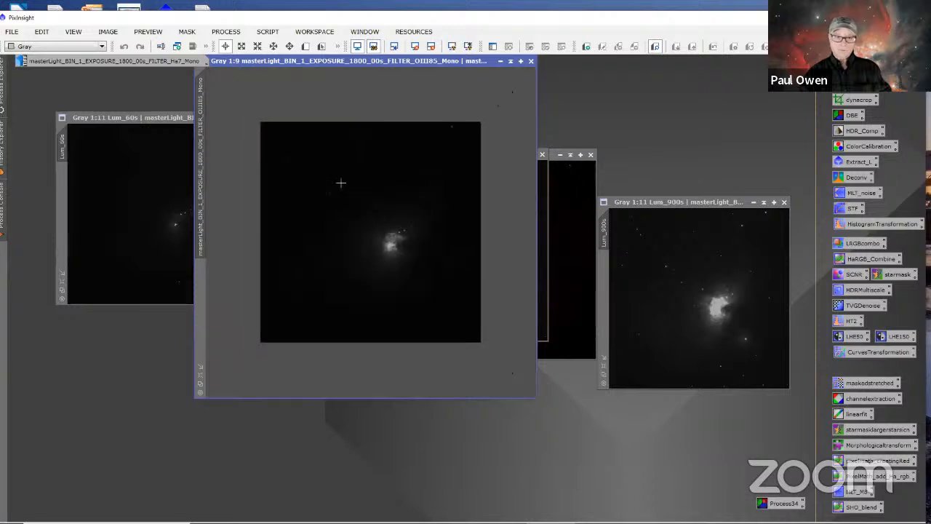
scroll(341, 183, "down", 3)
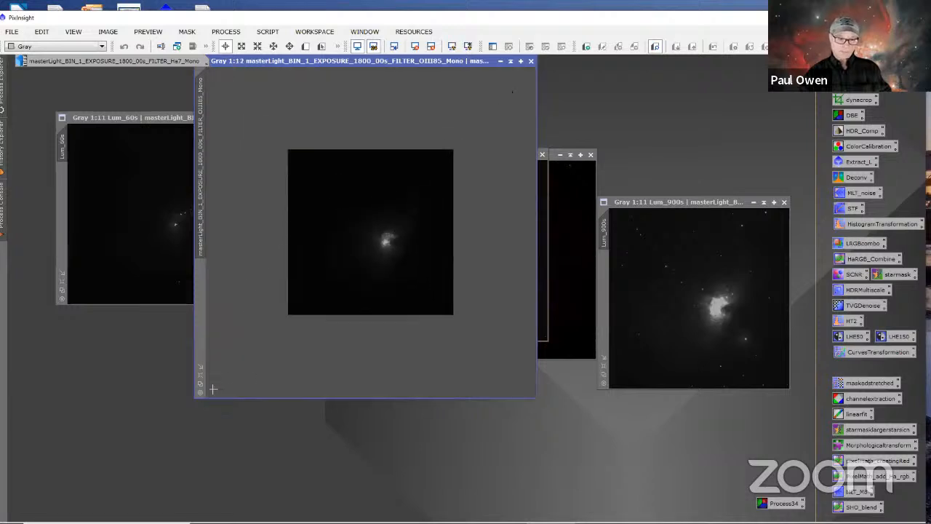
left_click(197, 366)
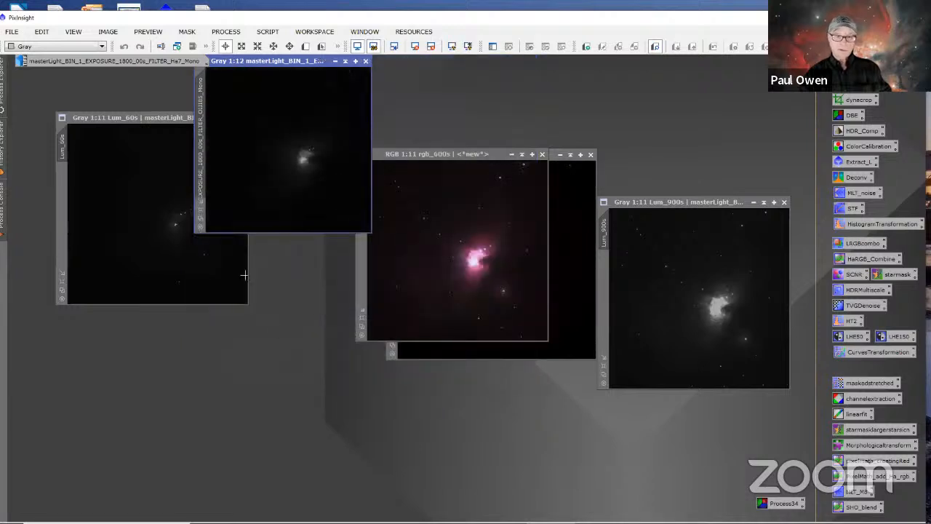
Step: Restore the Ha 1800 s master at 1:11 zoom, fit its window to the image and place it below the OIII image
double_click(156, 63)
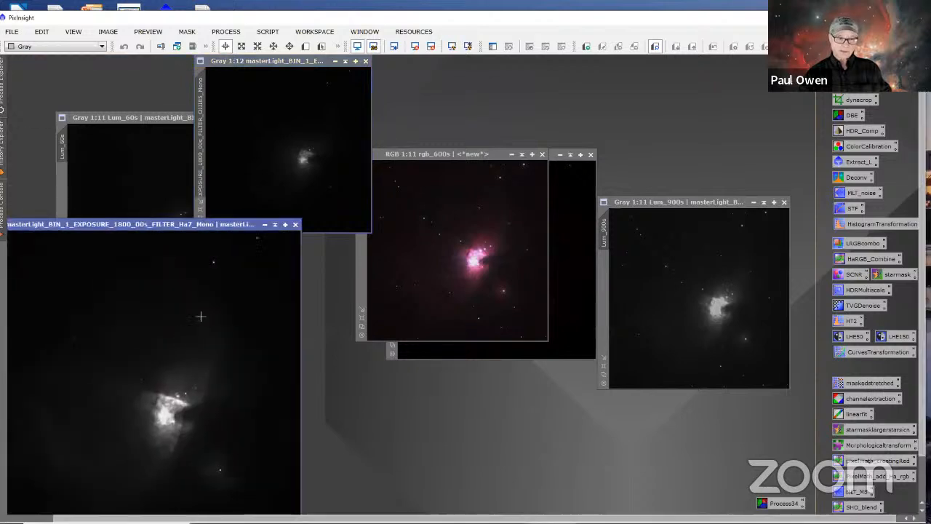
left_click_drag(234, 227, 434, 163)
scroll(356, 426, "down", 2)
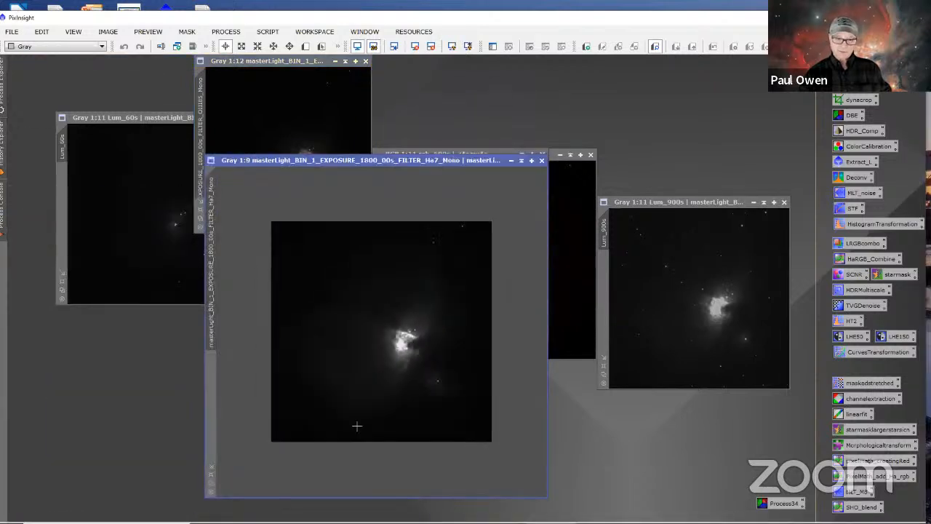
scroll(356, 426, "down", 2)
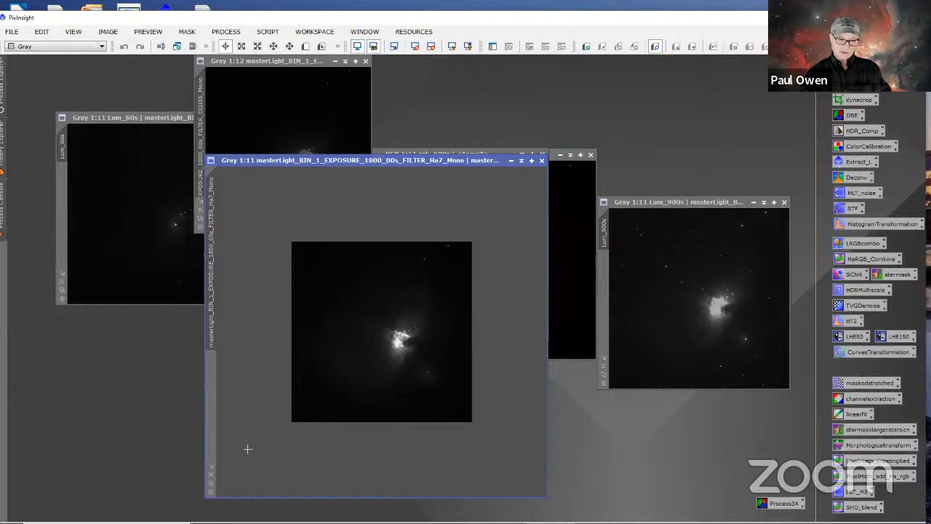
left_click(210, 466)
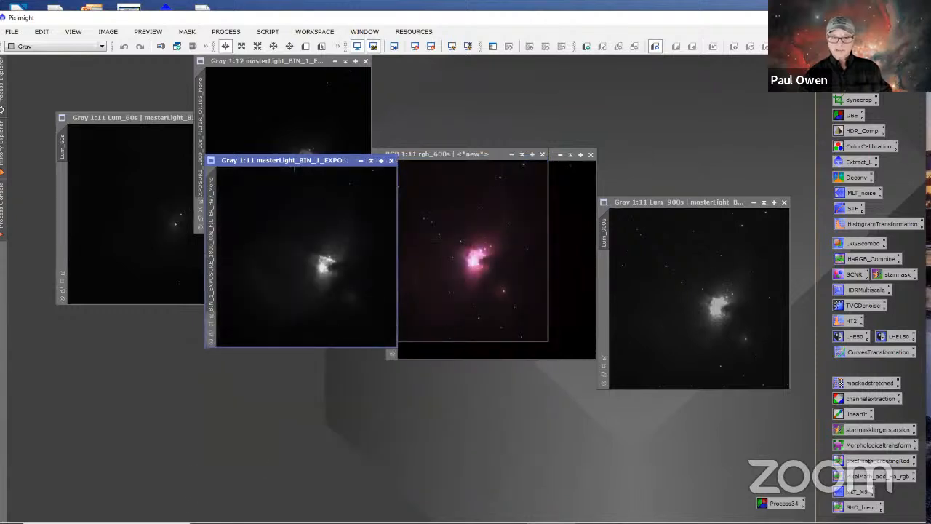
left_click_drag(336, 162, 259, 294)
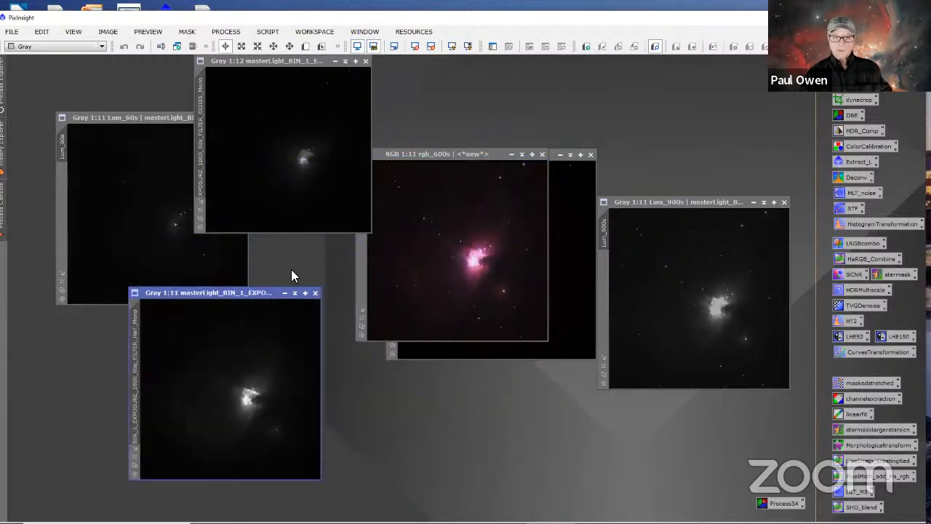
Step: Apply an automatic screen stretch to the Ha, OIII and Lum_60s images
left_click(469, 47)
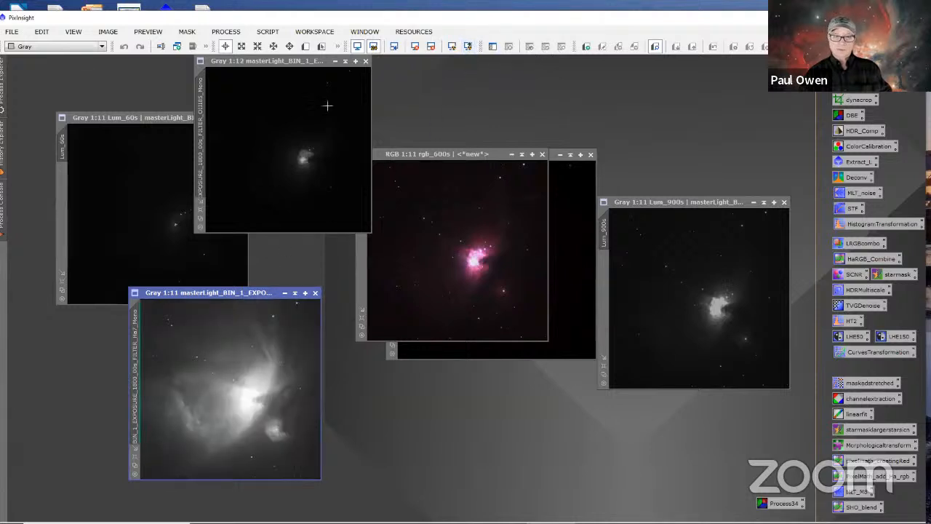
left_click(321, 67)
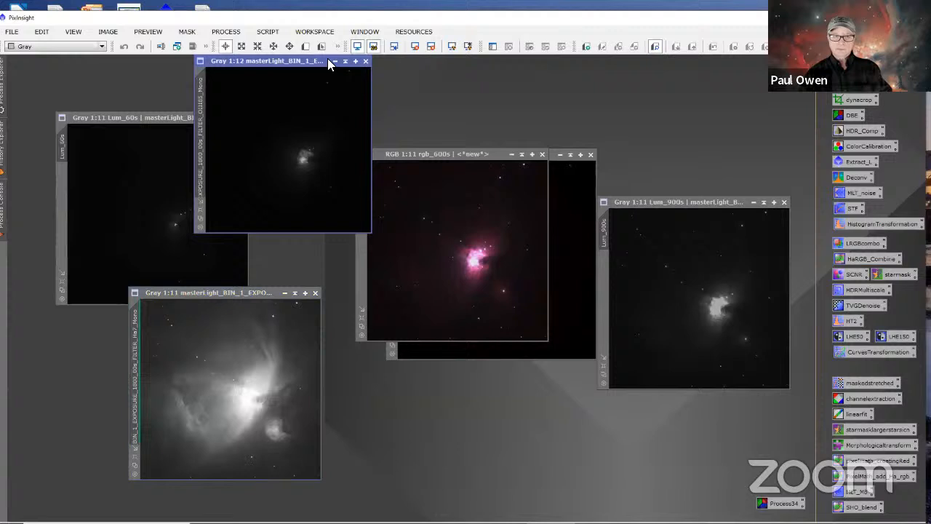
left_click(468, 47)
left_click_drag(136, 117, 140, 117)
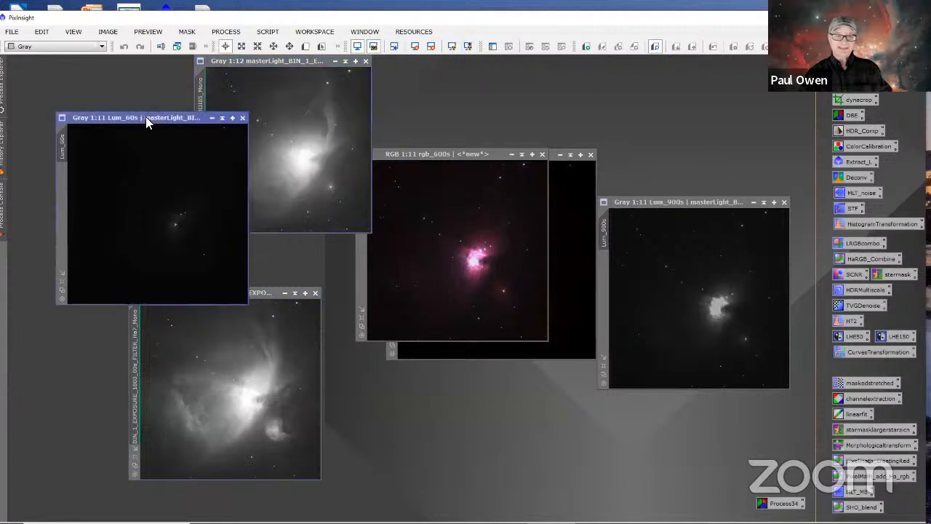
left_click(469, 46)
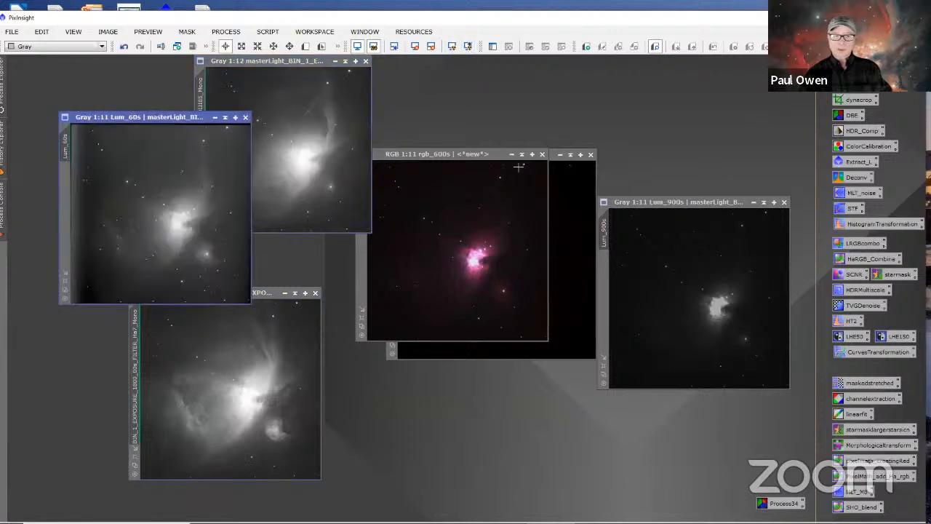
Step: Apply an automatic screen stretch to the rgb_600s, rgb_60s and Lum_900s images, moving rgb_60s clear of rgb_600s
left_click(498, 155)
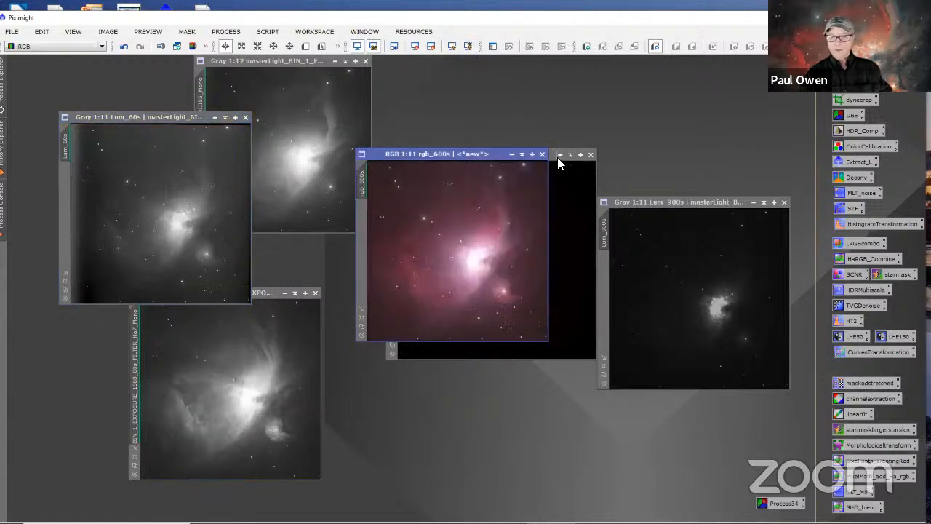
left_click_drag(551, 157, 577, 103)
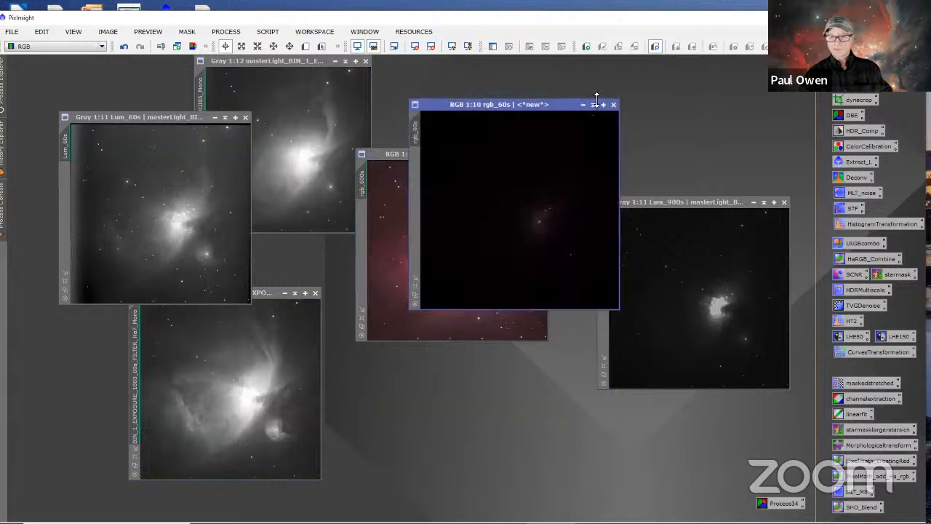
left_click(470, 47)
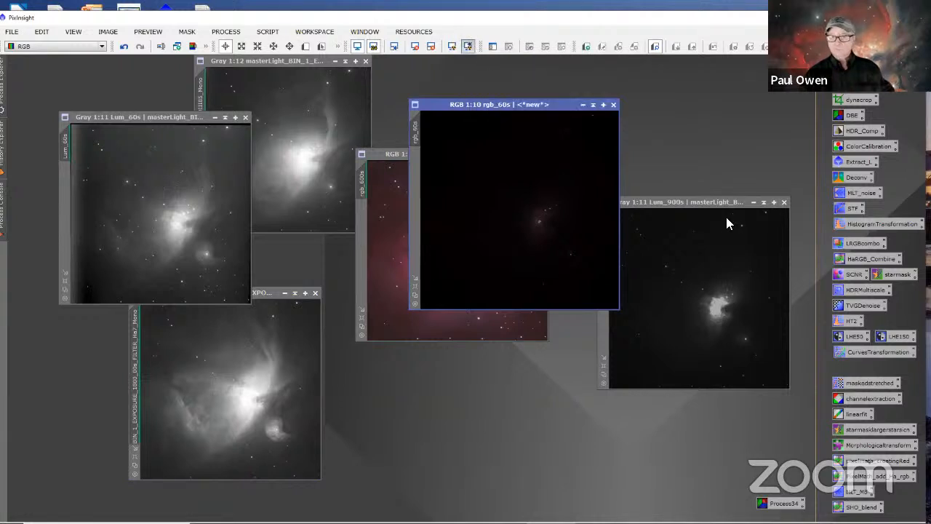
left_click(706, 203)
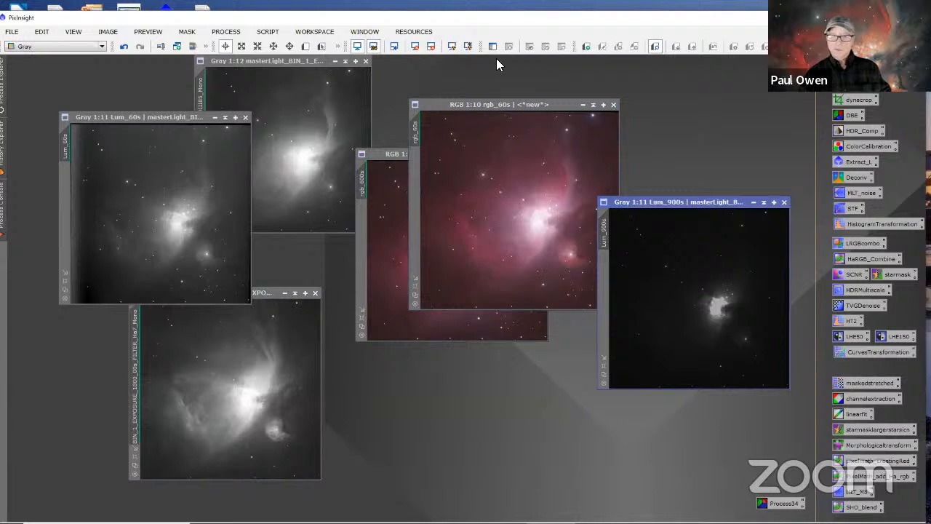
left_click(469, 47)
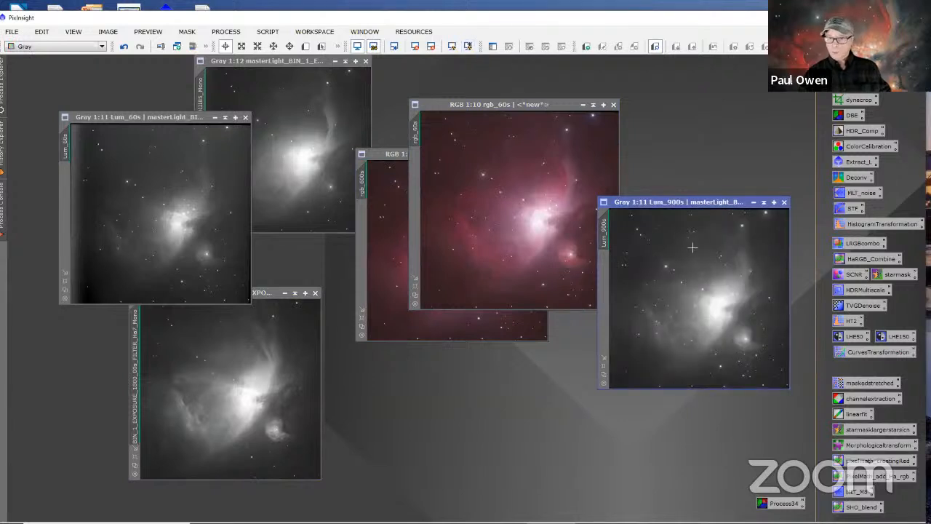
Step: Reduce the zoom of Lum_900s to 1:13 and of rgb_60s to 1:12
scroll(708, 277, "down", 2)
left_click(487, 234)
scroll(487, 234, "down", 2)
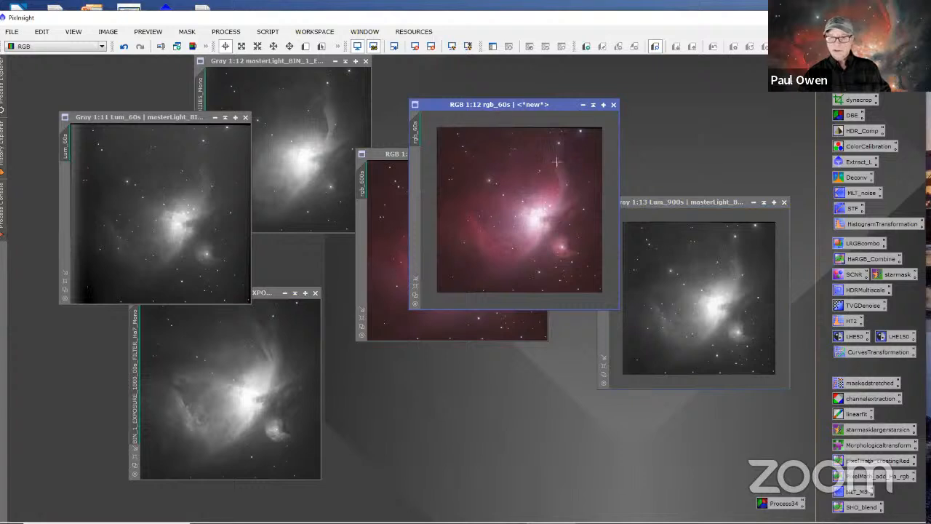
Step: Arrange the six images in a grid, with rgb_600s above Lum_60s, rgb_60s above Lum_900s and OIII above Ha
left_click_drag(686, 198, 677, 326)
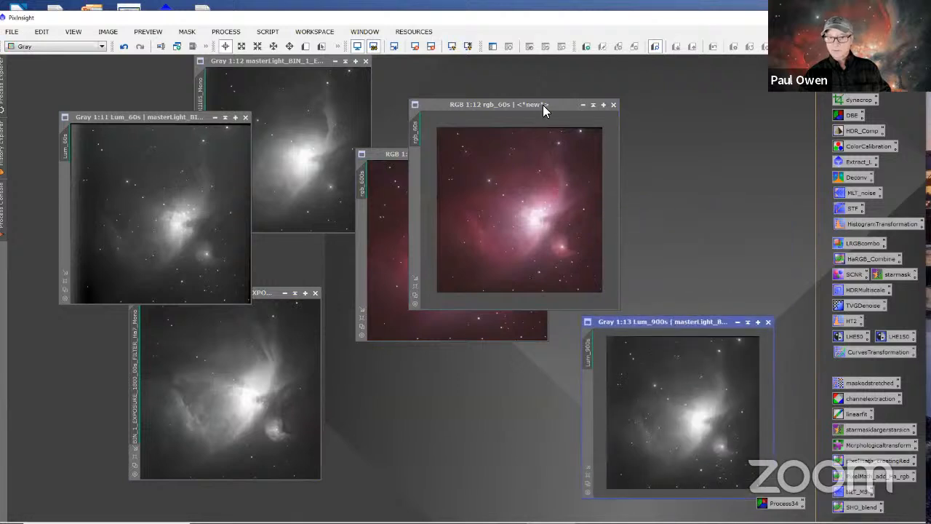
left_click_drag(543, 104, 704, 90)
left_click_drag(412, 152, 422, 92)
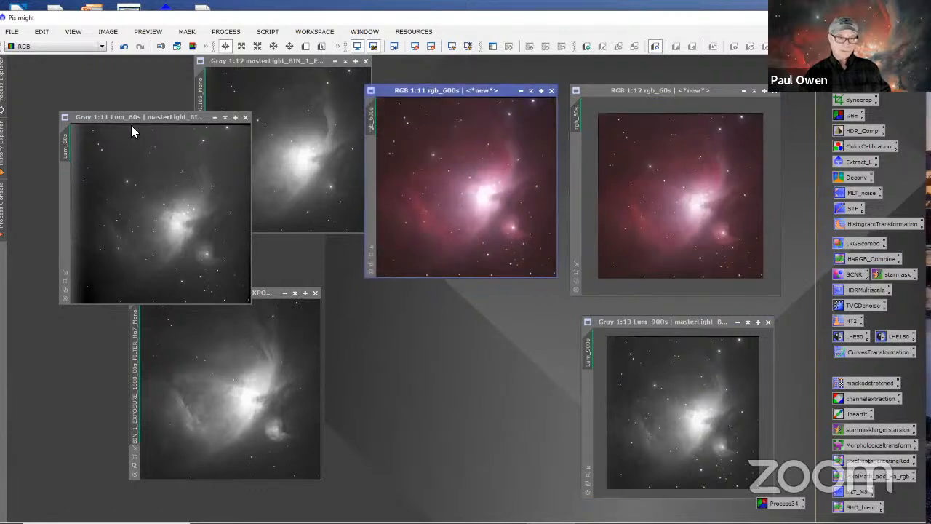
left_click_drag(132, 126, 442, 316)
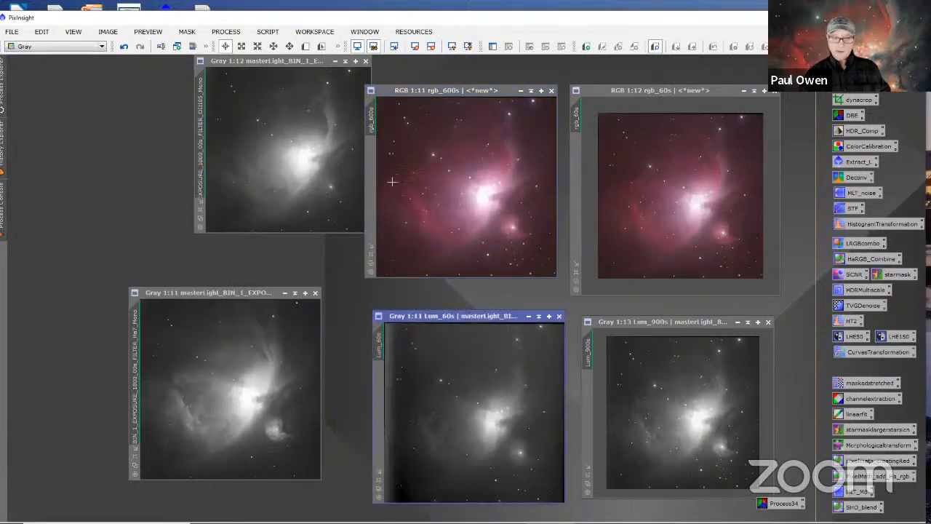
left_click_drag(273, 63, 205, 100)
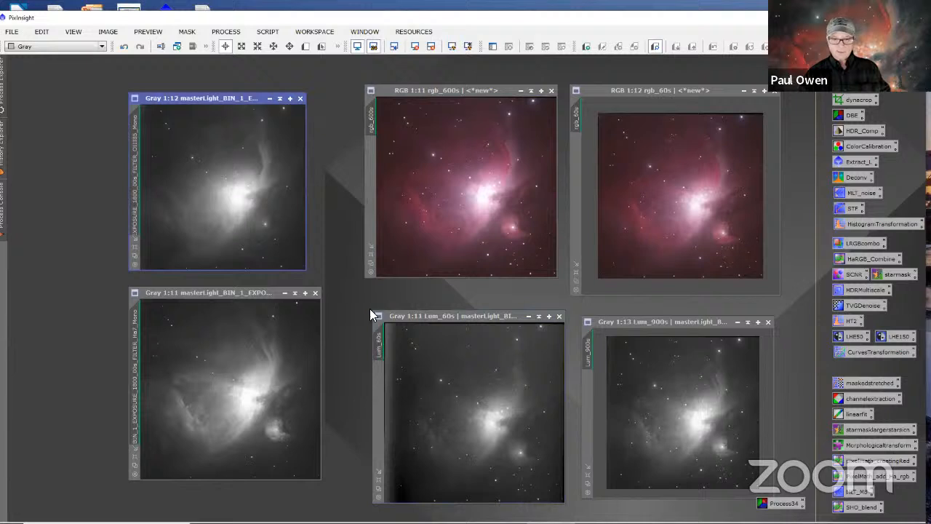
left_click_drag(391, 318, 382, 313)
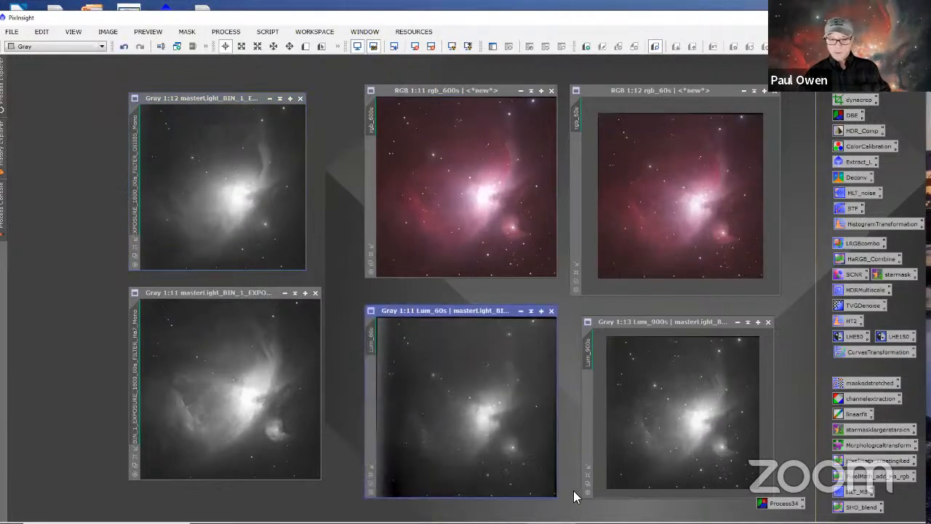
Step: Reduce the zoom of the Lum_60s, rgb_600s, OIII, rgb_60s and Ha images to 1:13 to match Lum_900s
scroll(487, 393, "down", 1)
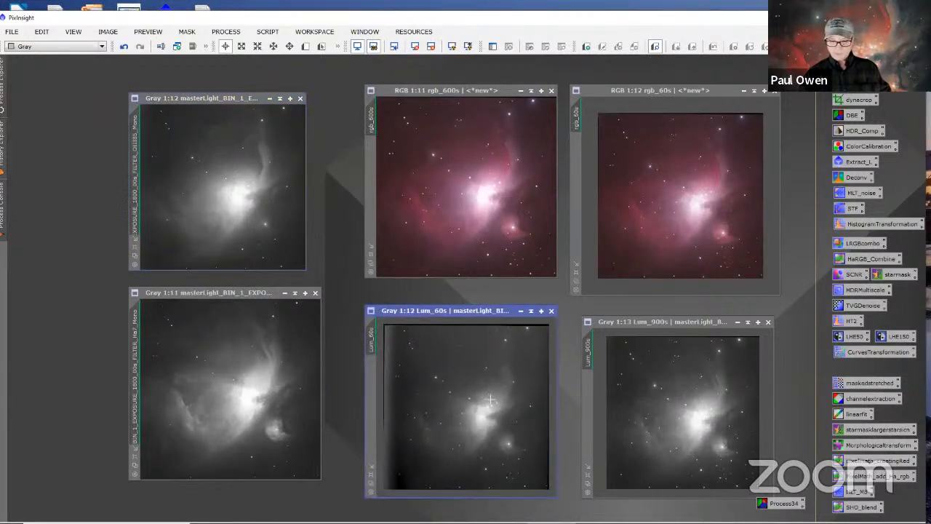
scroll(469, 218, "down", 2)
scroll(236, 234, "down", 1)
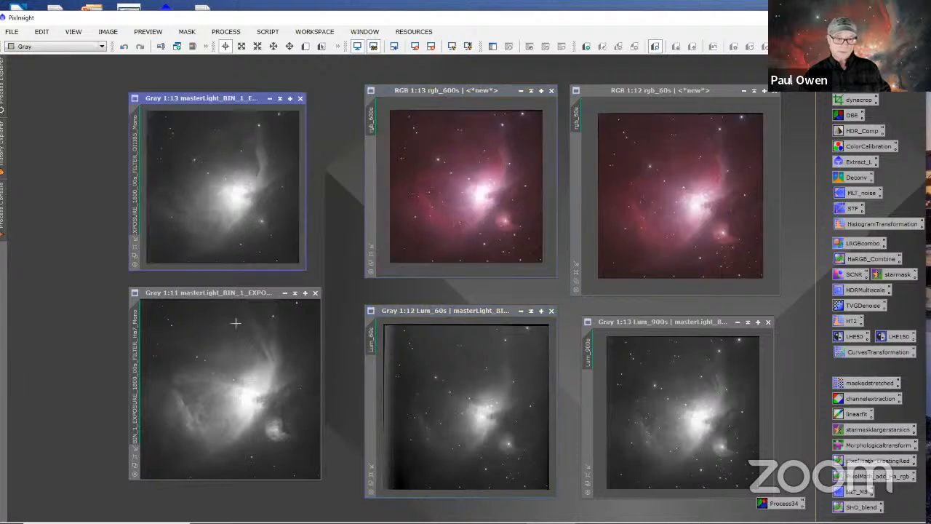
scroll(236, 322, "down", 1)
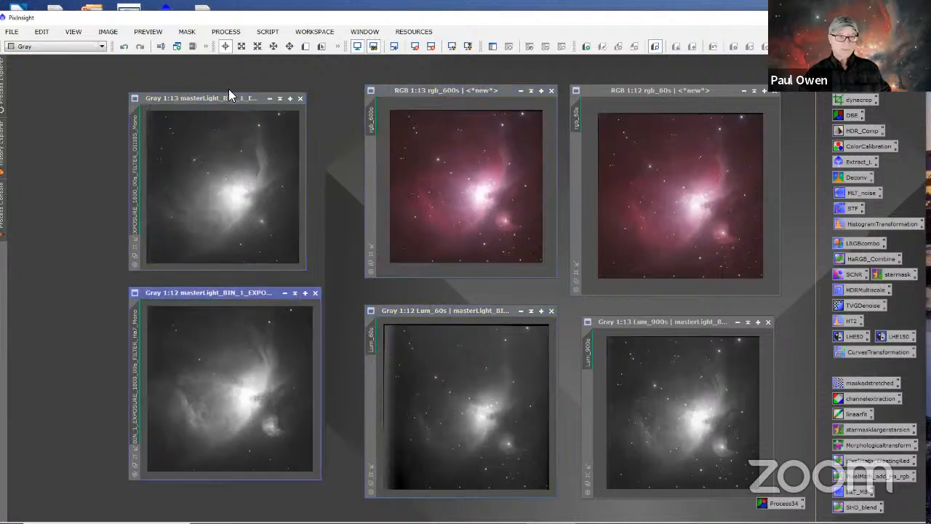
scroll(652, 156, "down", 1)
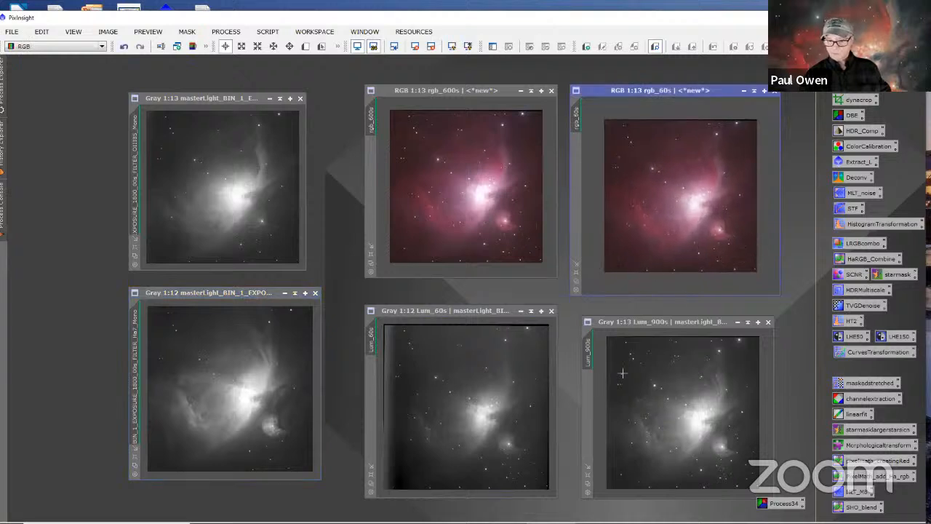
scroll(430, 359, "down", 1)
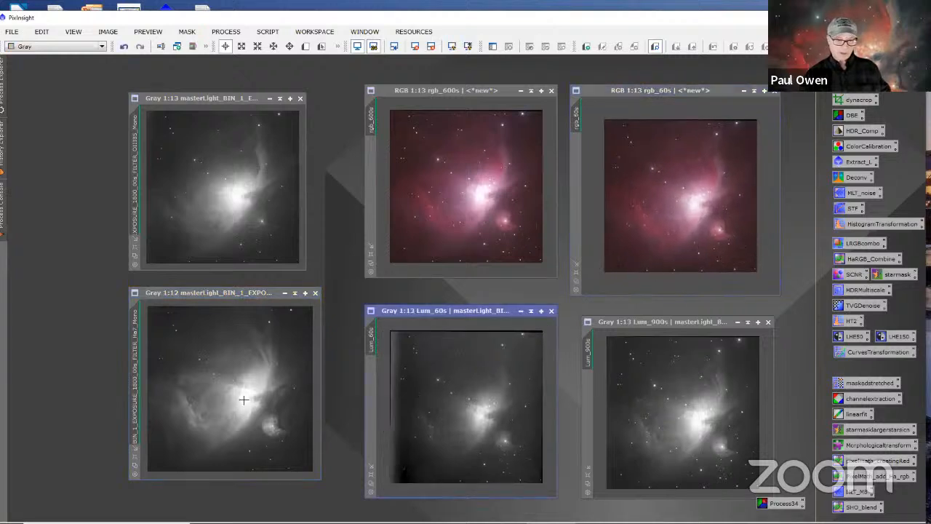
scroll(243, 390, "down", 1)
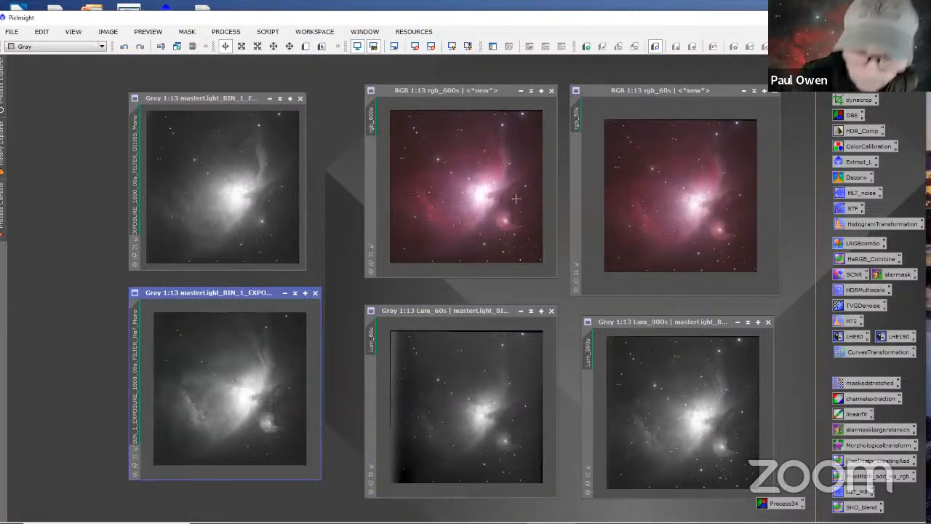
right_click(758, 244)
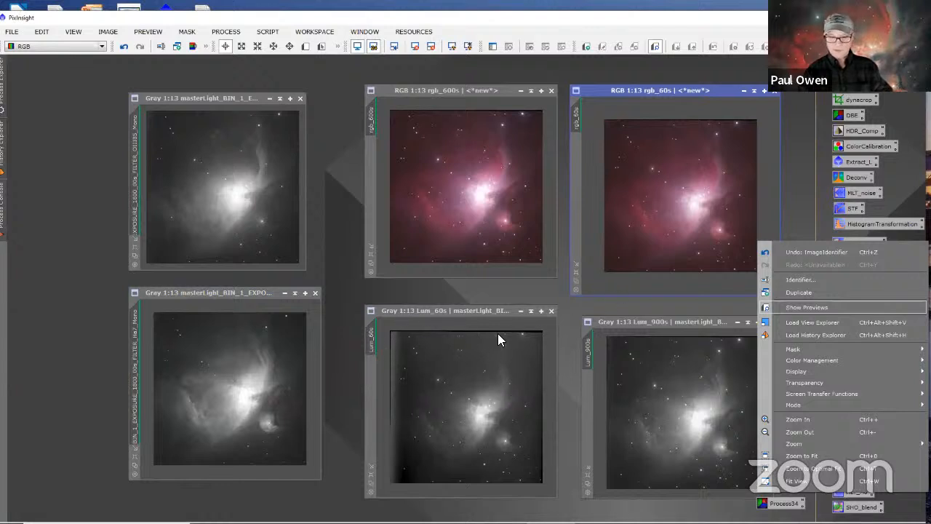
left_click(809, 224)
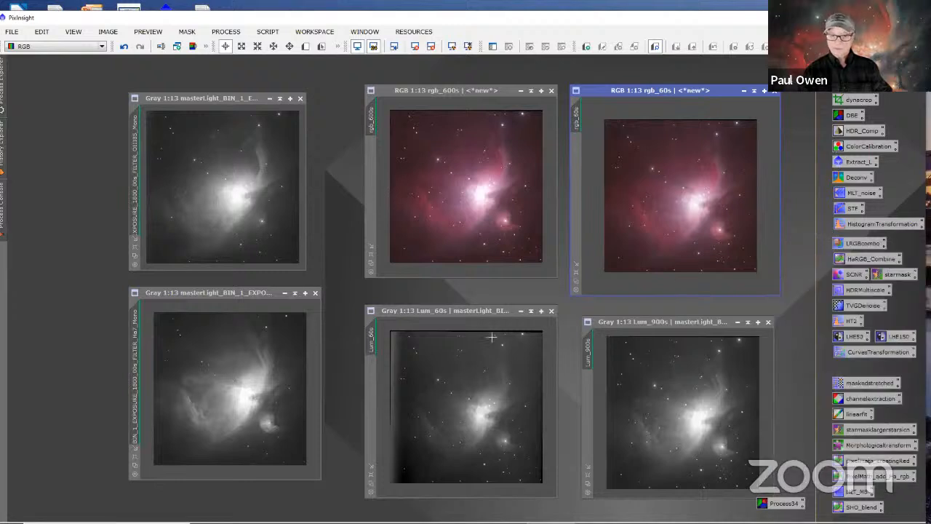
Step: Frame a DynamicCrop on Lum_60s that trims the bad edges on all four sides, about 3875 wide by 3914 high
left_click(485, 310)
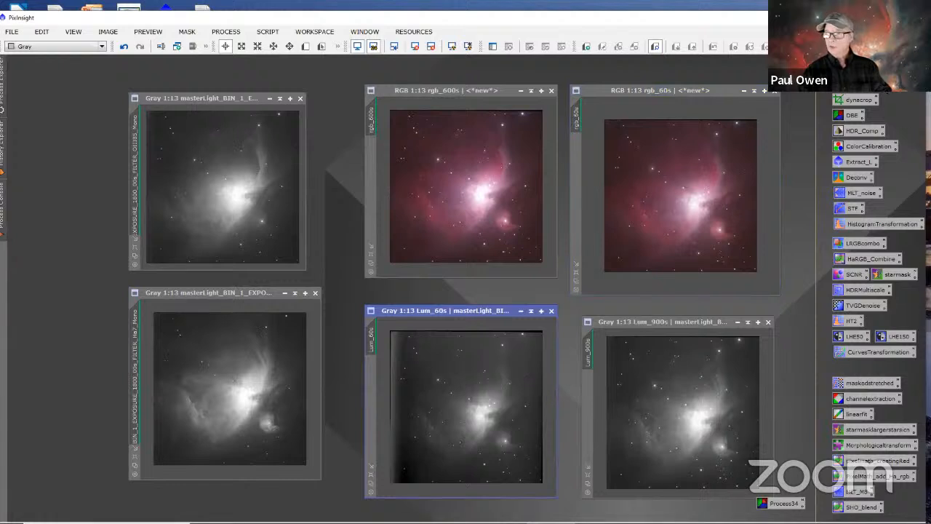
left_click(859, 102)
double_click(859, 102)
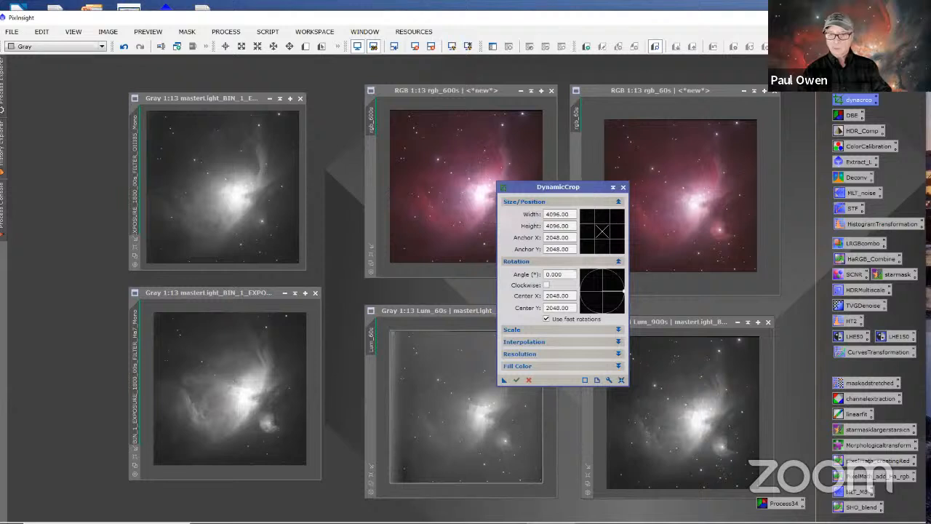
left_click_drag(593, 184, 733, 196)
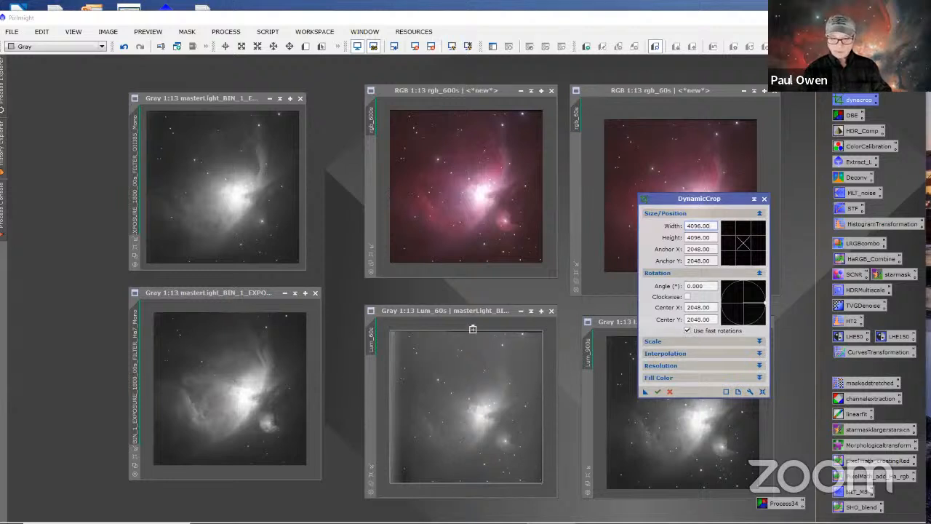
left_click_drag(472, 330, 472, 331)
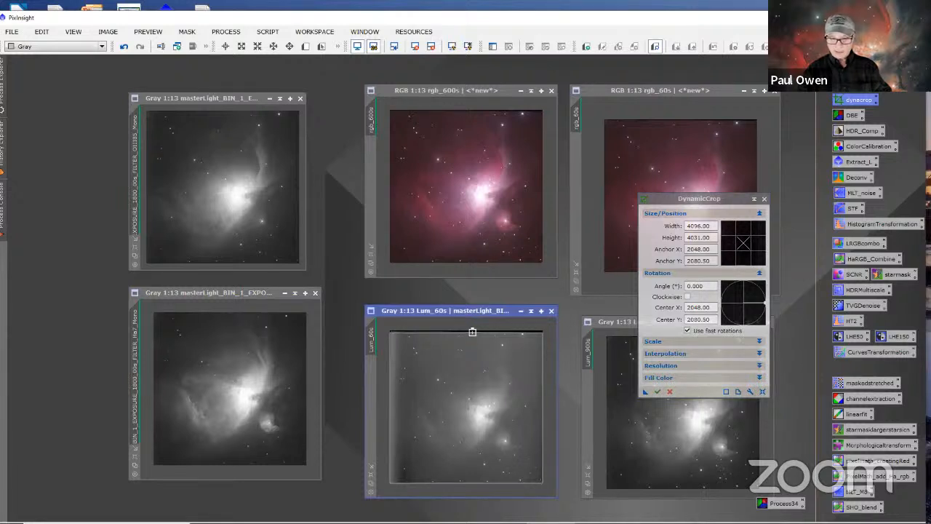
left_click_drag(472, 332, 472, 332)
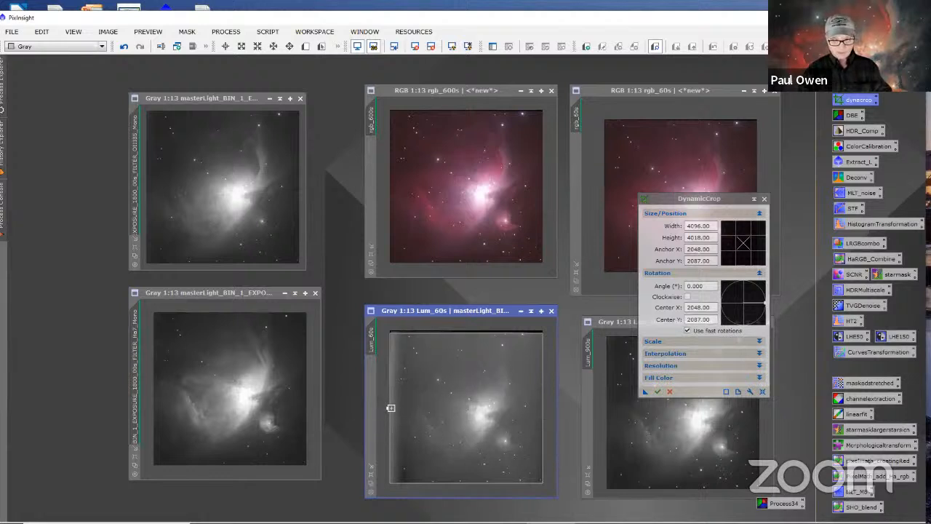
left_click_drag(388, 411, 394, 411)
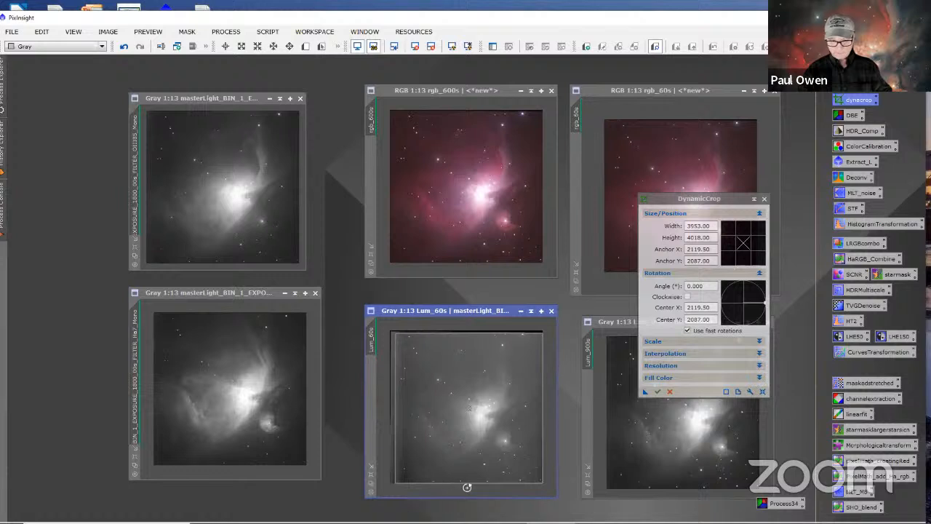
left_click_drag(471, 483, 470, 478)
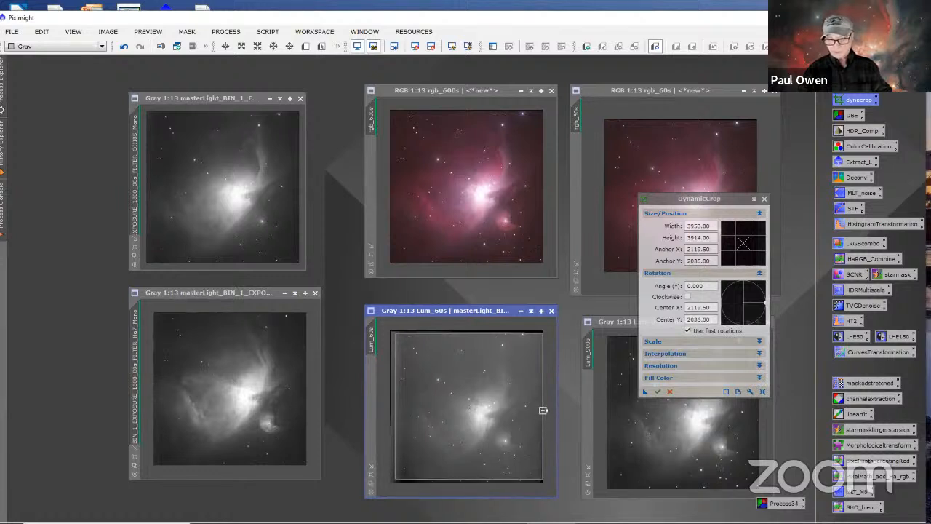
left_click_drag(543, 411, 540, 408)
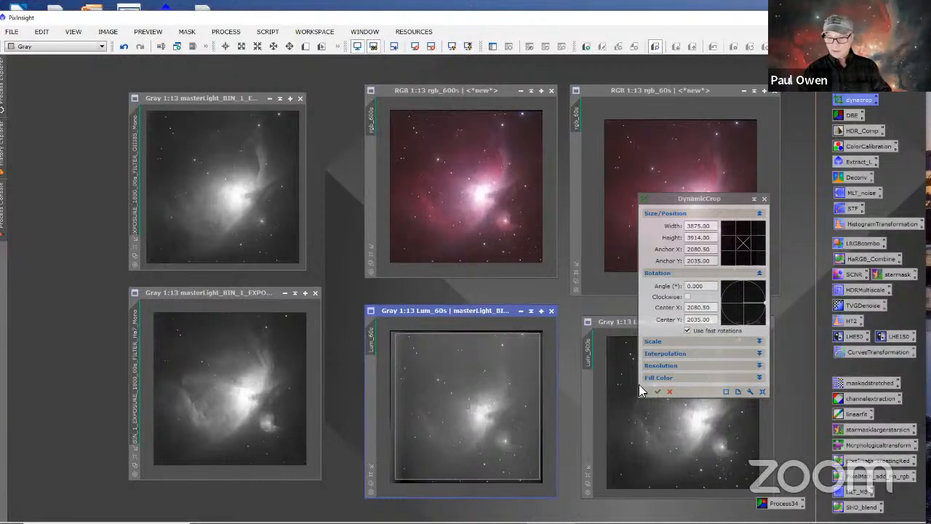
Step: Apply the same crop to rgb_600s, rgb_60s, Lum_900s, Ha and OIII, execute it on Lum_60s, and close DynamicCrop
left_click_drag(643, 390, 494, 234)
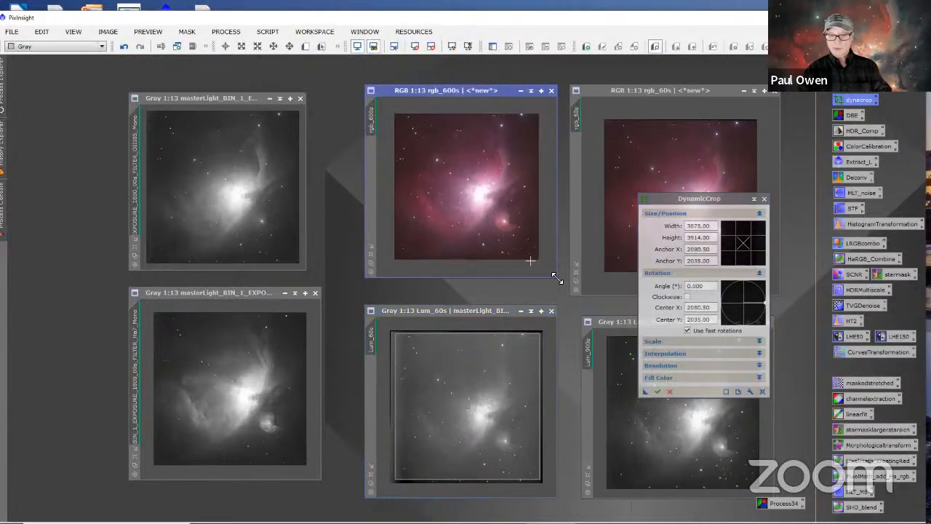
left_click_drag(645, 389, 607, 257)
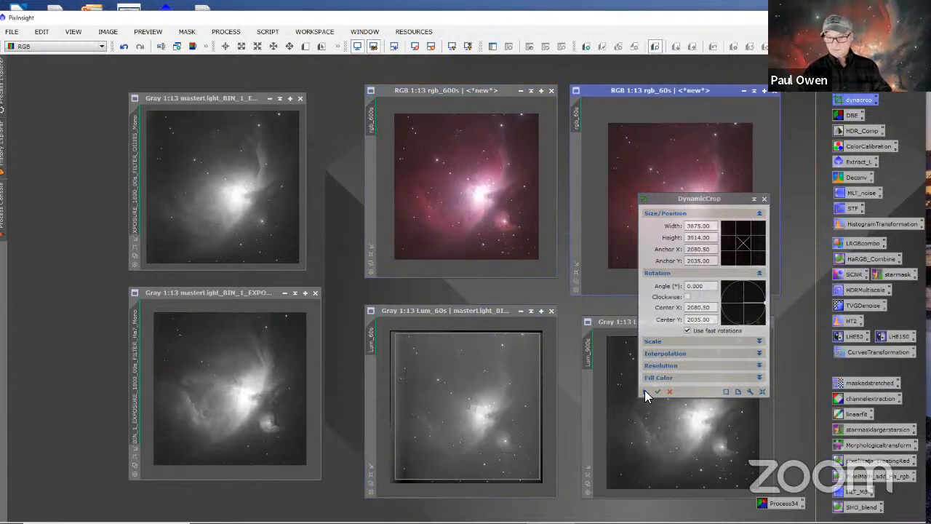
left_click_drag(645, 390, 640, 436)
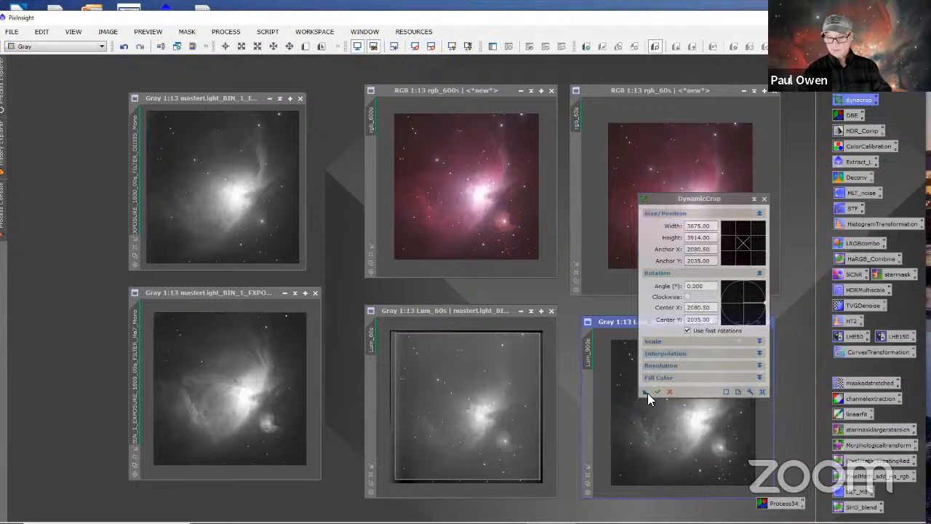
left_click_drag(645, 391, 250, 415)
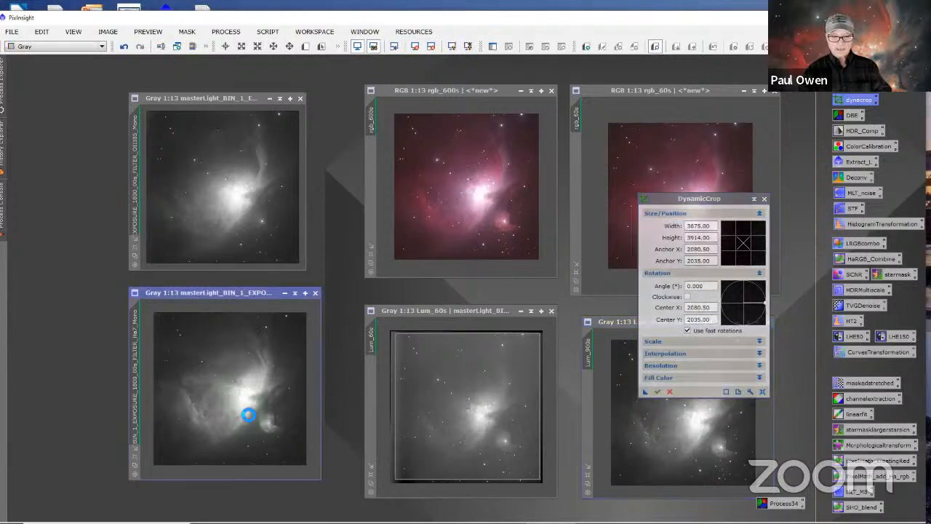
left_click_drag(645, 391, 275, 229)
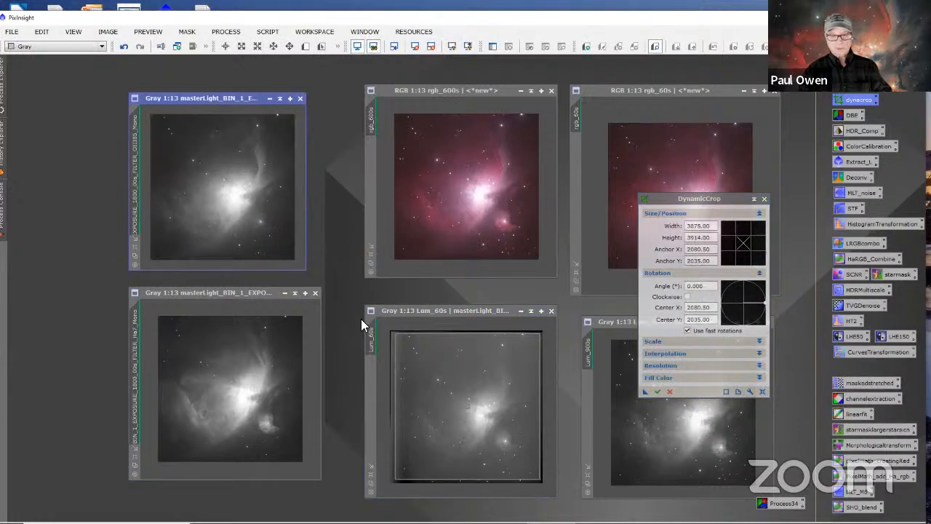
left_click(657, 391)
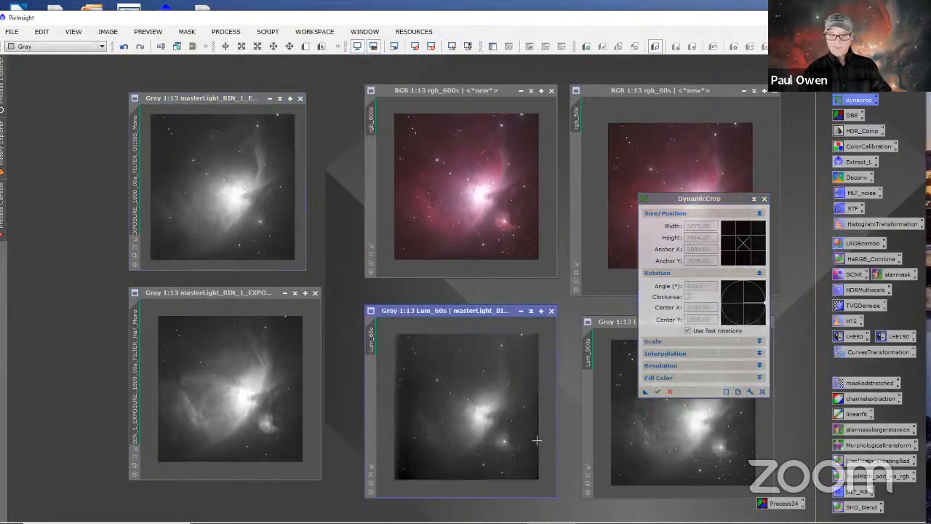
left_click(764, 199)
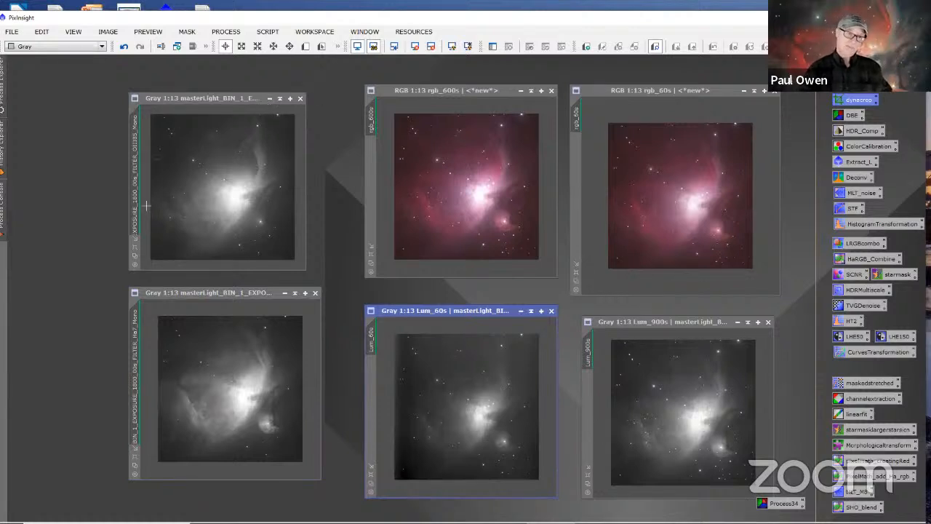
Step: Minimize the OIII, Ha, Lum_60s and Lum_900s images, leaving only the two RGB images open
left_click(269, 98)
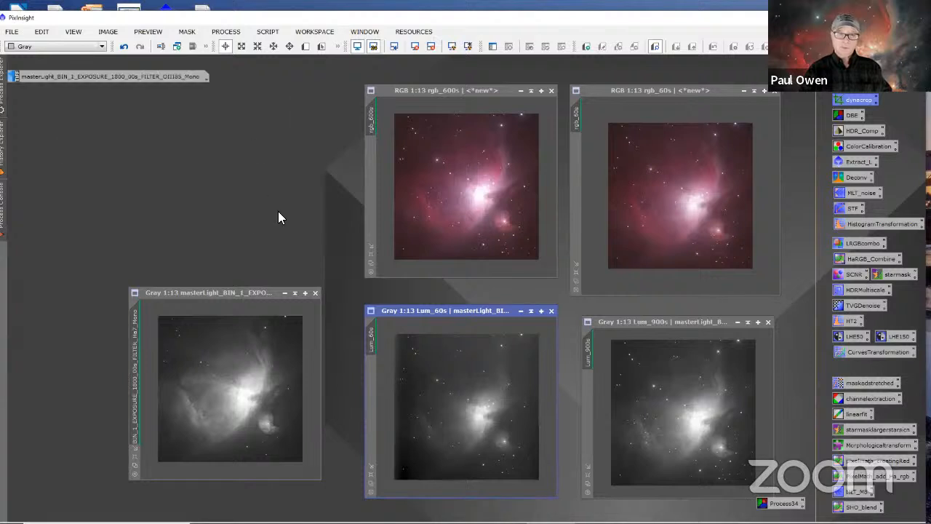
left_click(284, 292)
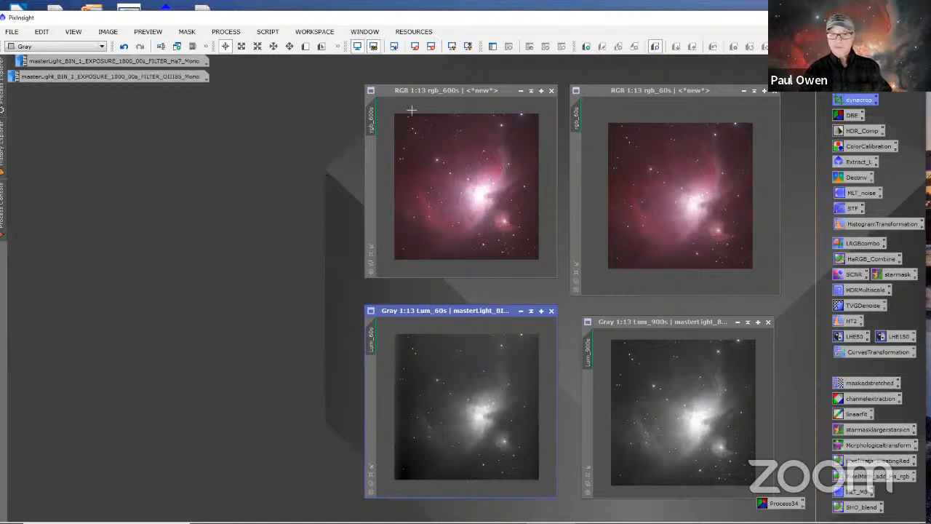
left_click(521, 313)
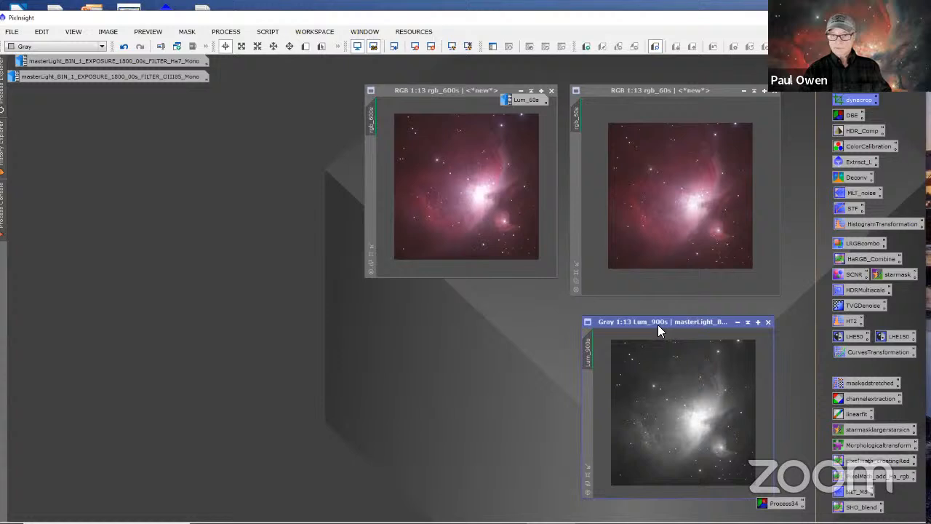
left_click(738, 322)
Step: Place rgb_600s and rgb_60s side by side in the workspace and fit both windows to their images
left_click_drag(460, 93, 268, 186)
left_click_drag(602, 95, 430, 187)
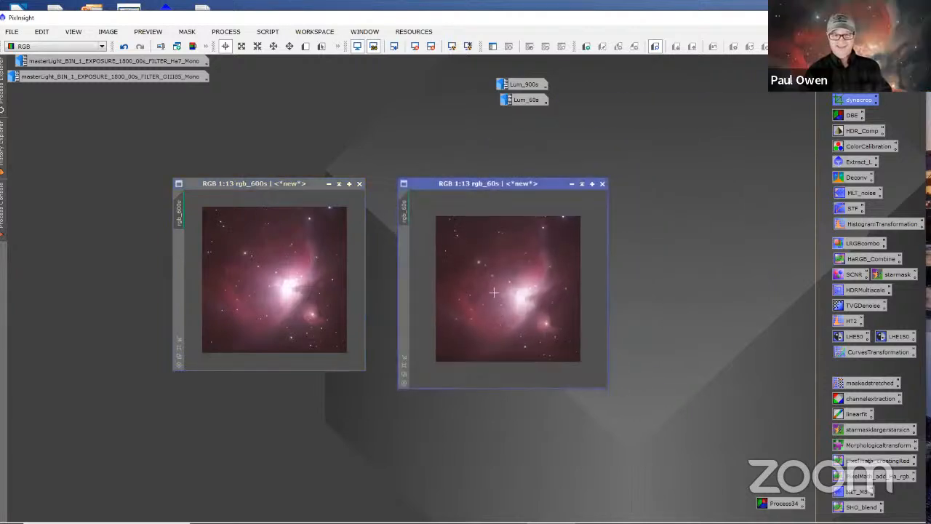
left_click(403, 357)
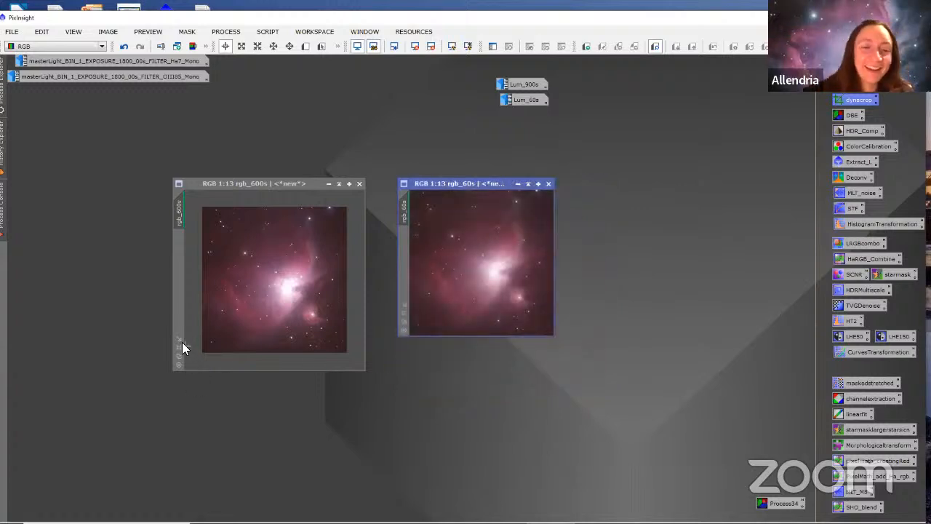
left_click(180, 338)
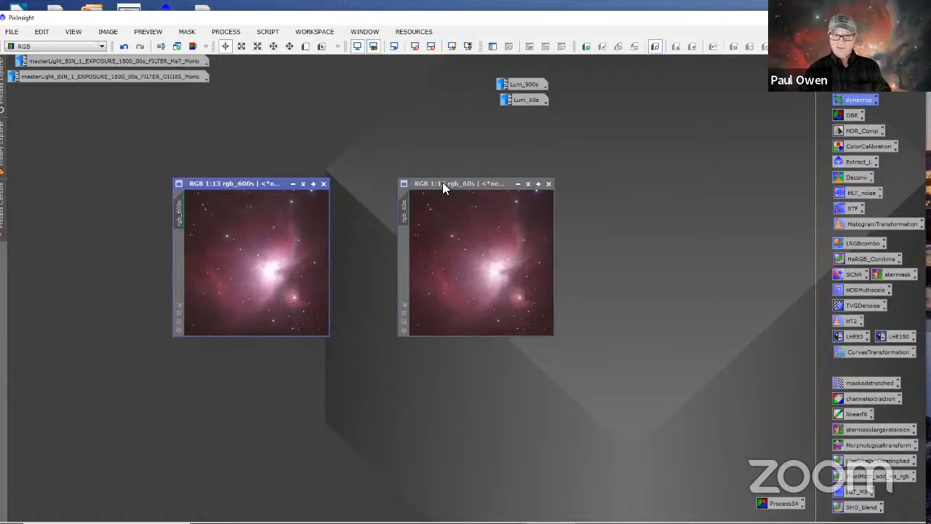
Step: Stack the minimized Lum_900s and Lum_60s icons away from the work area and align rgb_600s level with rgb_60s
left_click_drag(442, 183, 458, 193)
left_click_drag(536, 87, 757, 70)
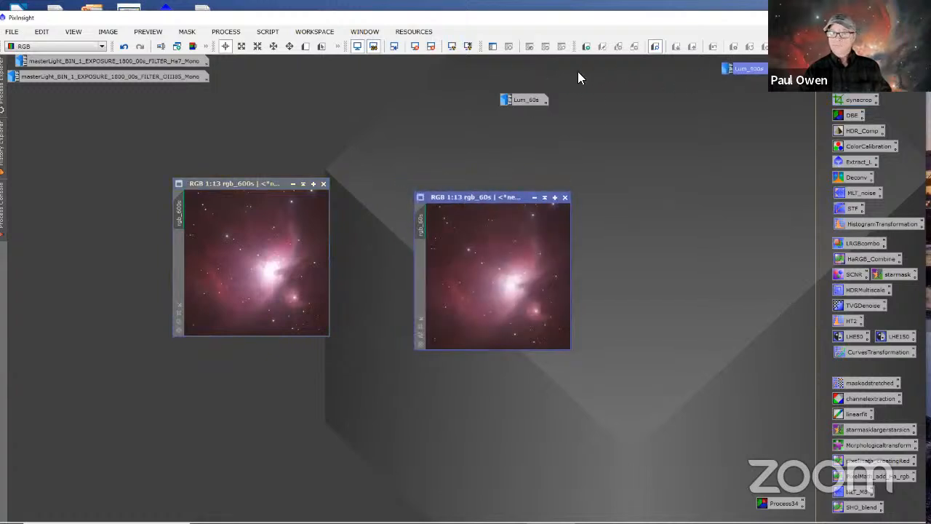
left_click_drag(532, 102, 757, 81)
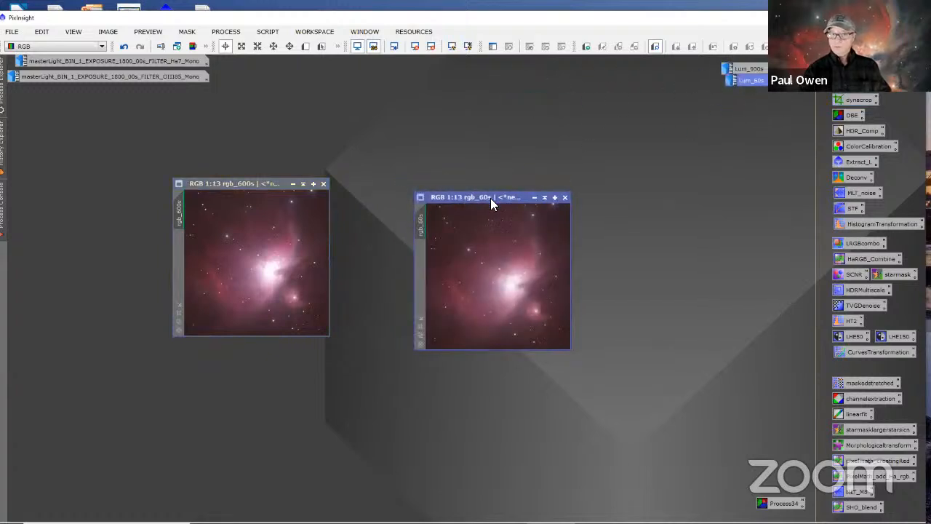
left_click_drag(480, 201, 489, 185)
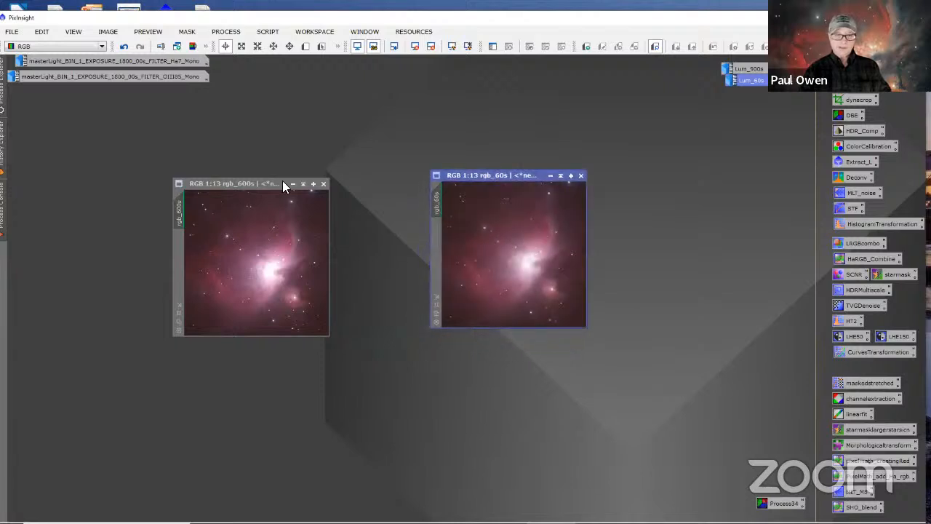
left_click_drag(282, 186, 313, 178)
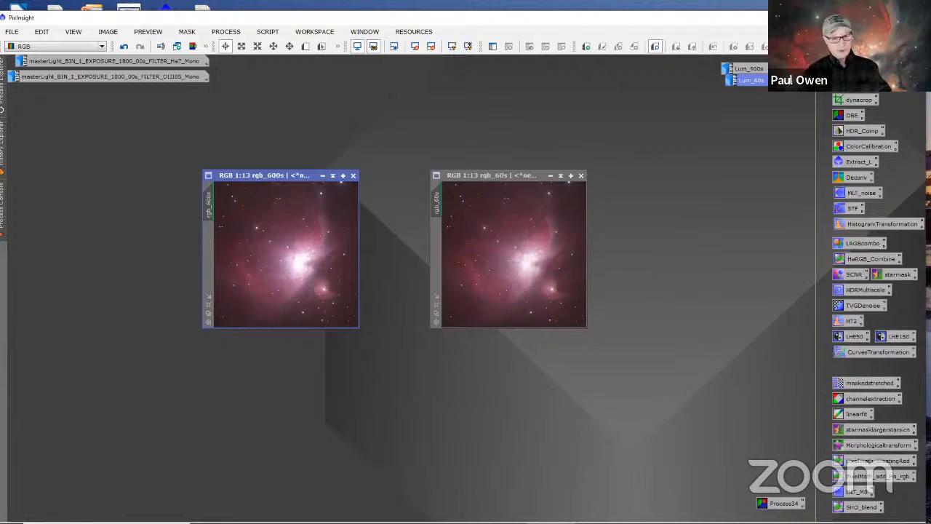
Step: Enlarge rgb_60s to 1:5, fit its window to the image, and reposition it so the whole frame is visible
scroll(519, 300, "up", 6)
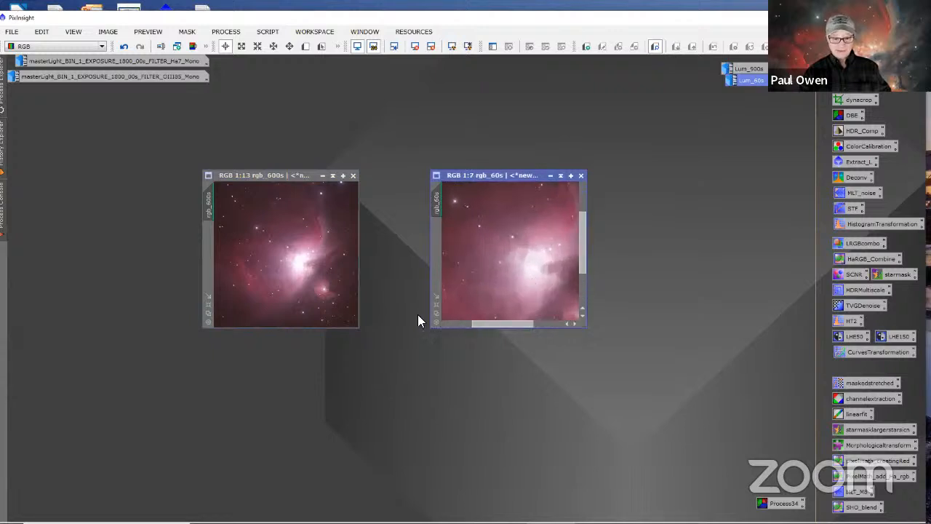
left_click(436, 297)
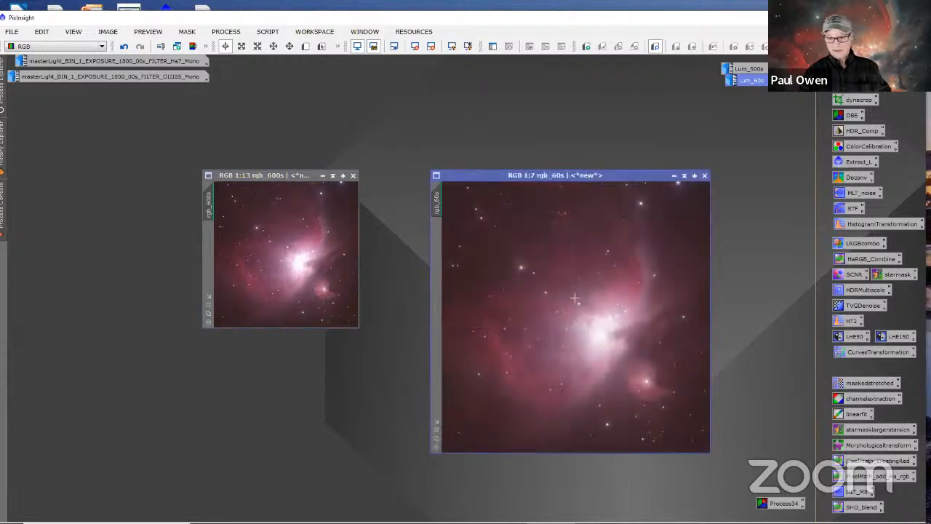
scroll(604, 331, "up", 2)
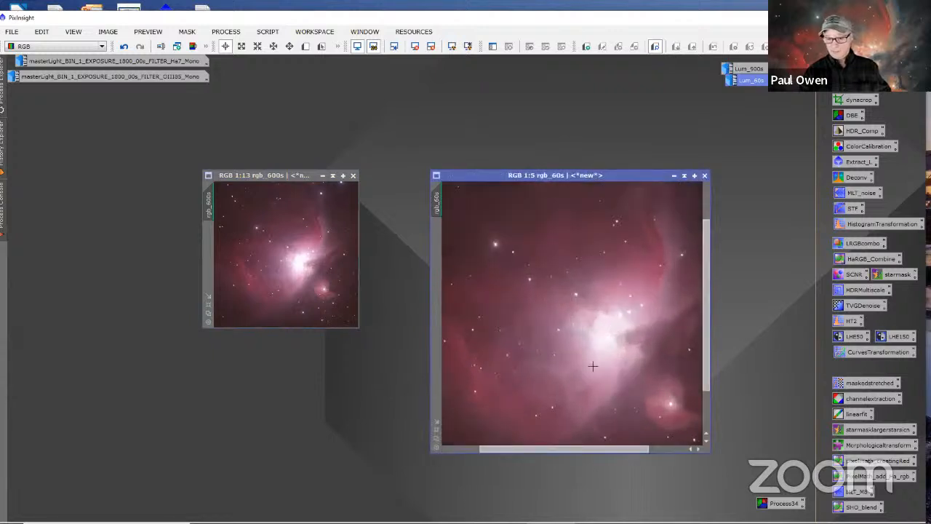
left_click(437, 427)
left_click_drag(531, 134, 422, 91)
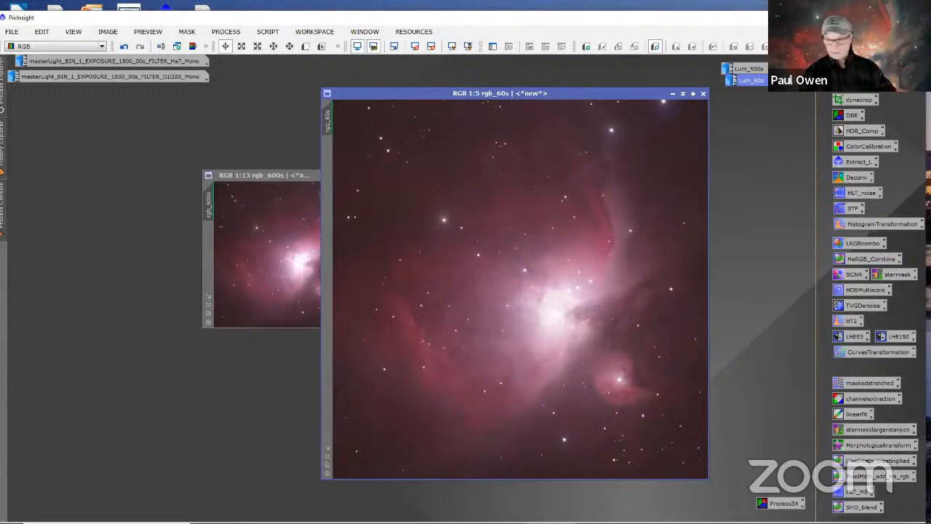
Step: Load the saved Process34 background extraction samples onto rgb_60s and set the target image correction to Division
left_click(782, 502)
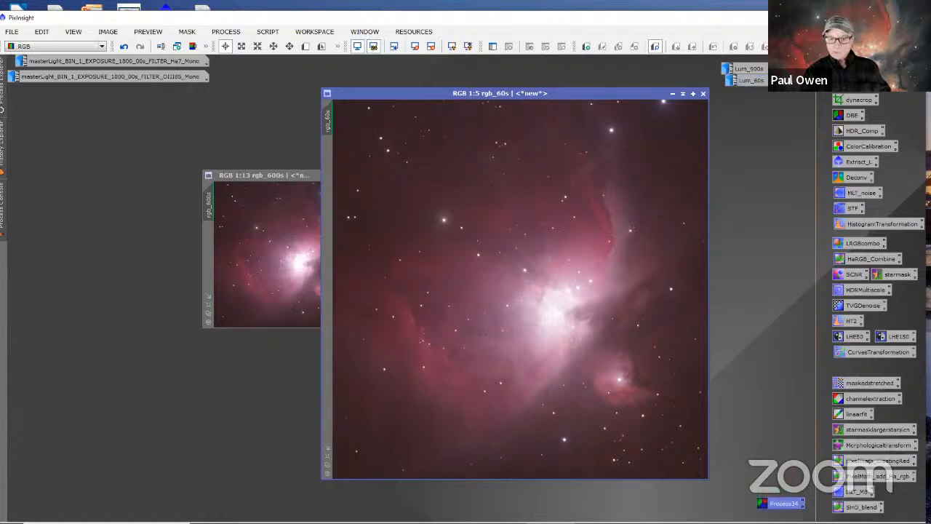
double_click(782, 502)
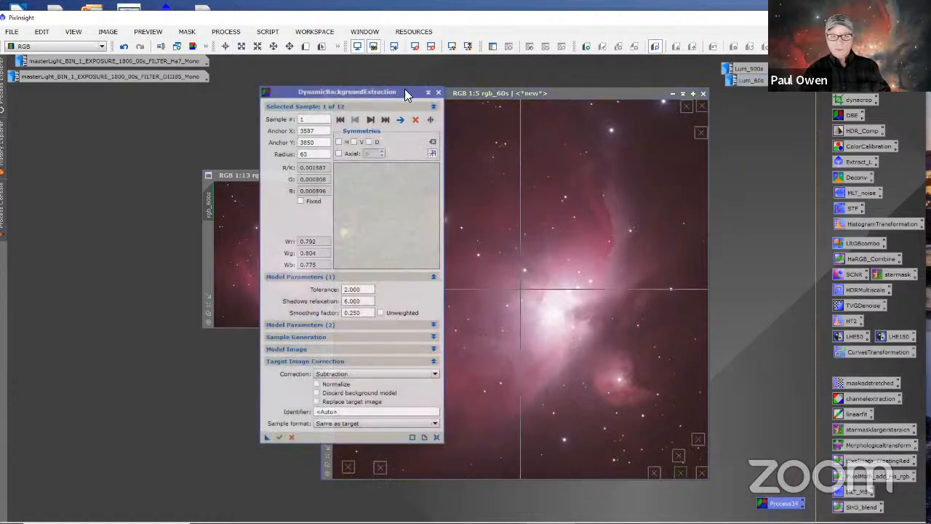
left_click_drag(406, 93, 268, 108)
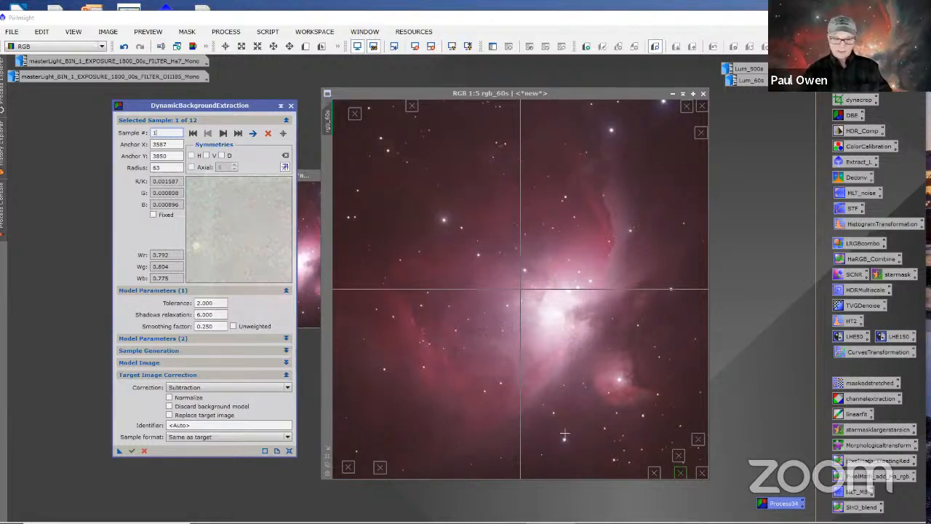
left_click(197, 387)
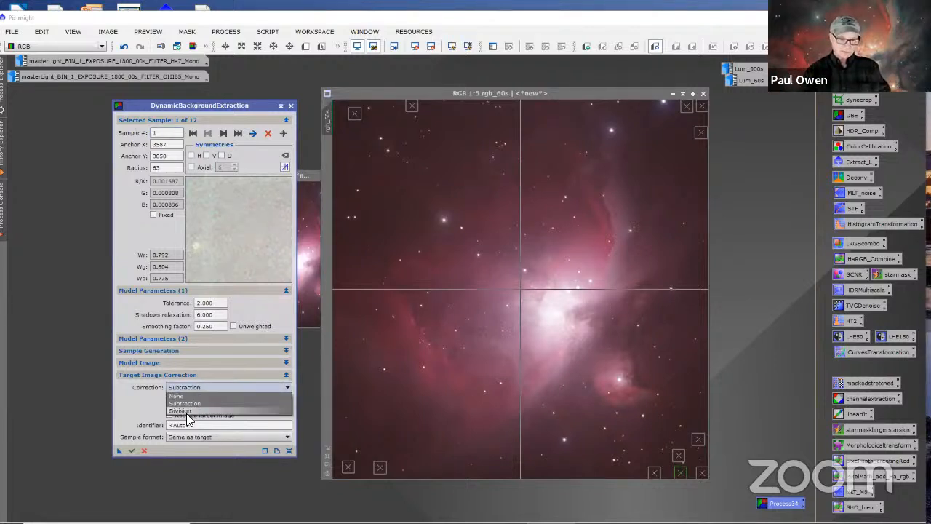
left_click(188, 411)
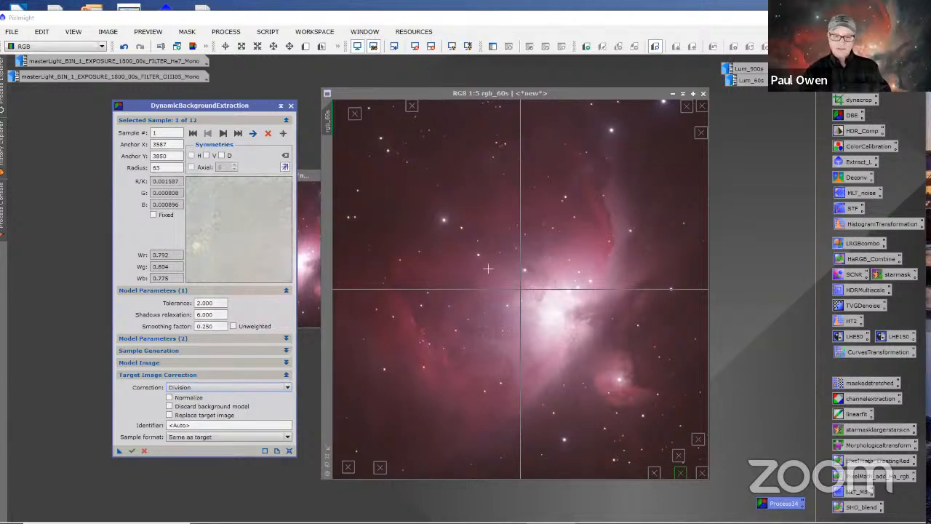
left_click(226, 388)
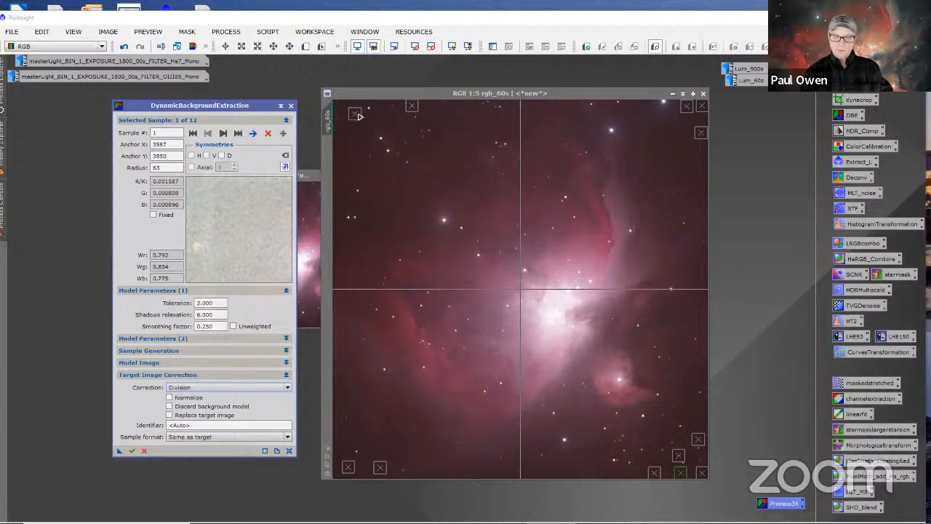
Step: Delete three background samples on rgb_60s: the two in the image's upper-left area and one near the lower-right corner
left_click(412, 107)
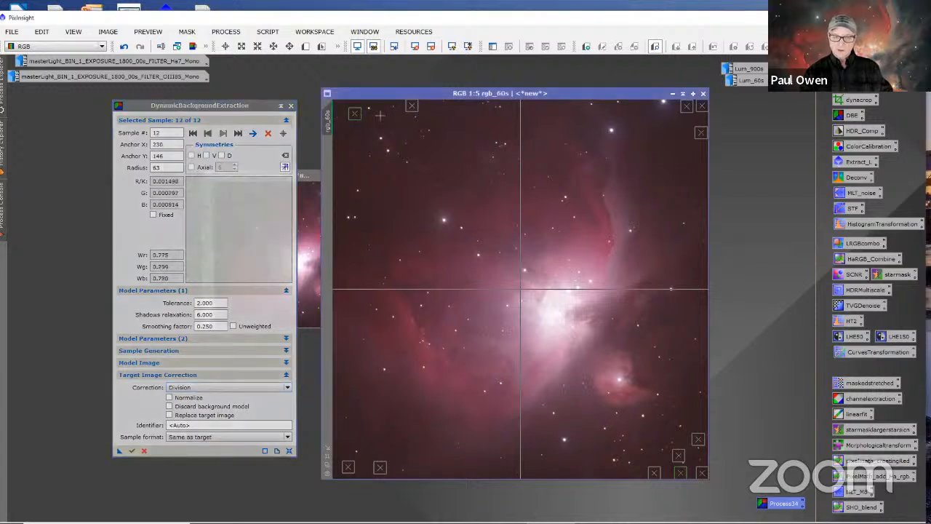
left_click(268, 133)
left_click(268, 133)
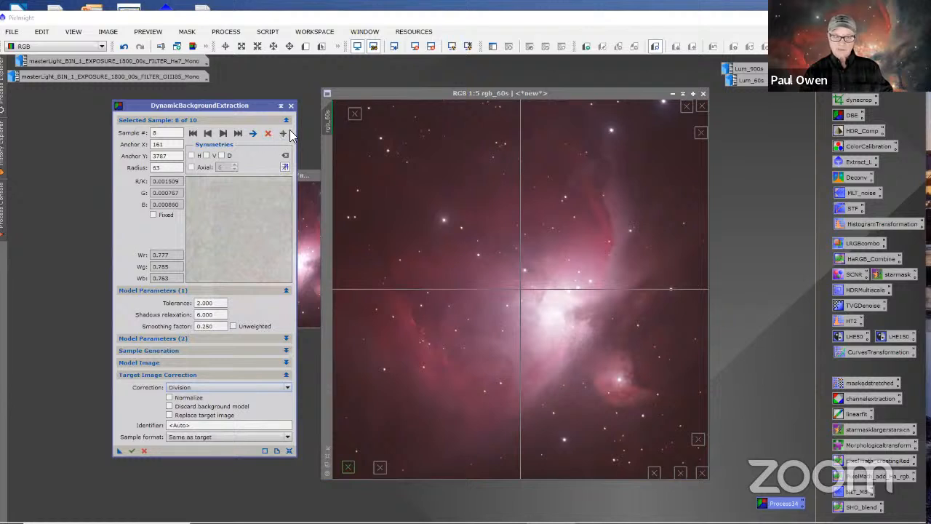
left_click(355, 115)
left_click(268, 134)
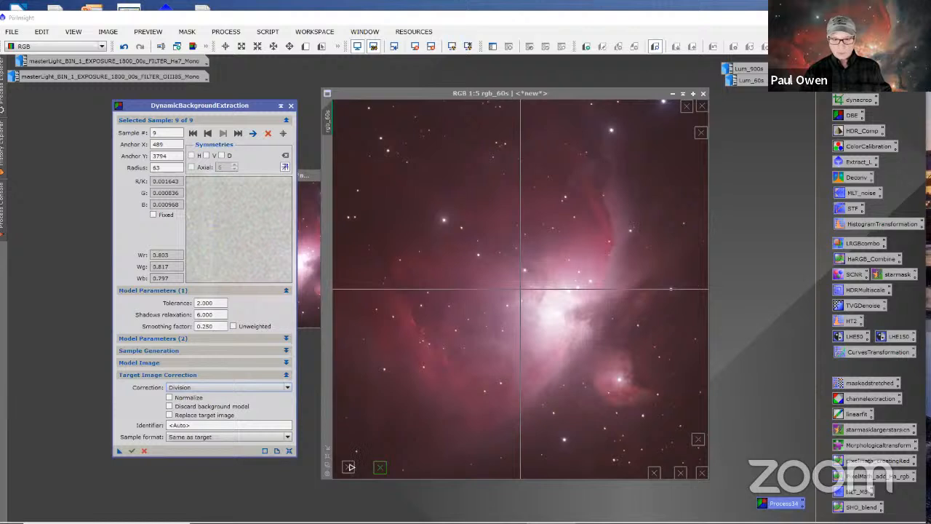
Step: Relocate the two lower-left samples to the image's lower-right corner and nudge the two uppermost samples in the upper-right corner
left_click_drag(350, 467, 457, 475)
left_click(682, 450)
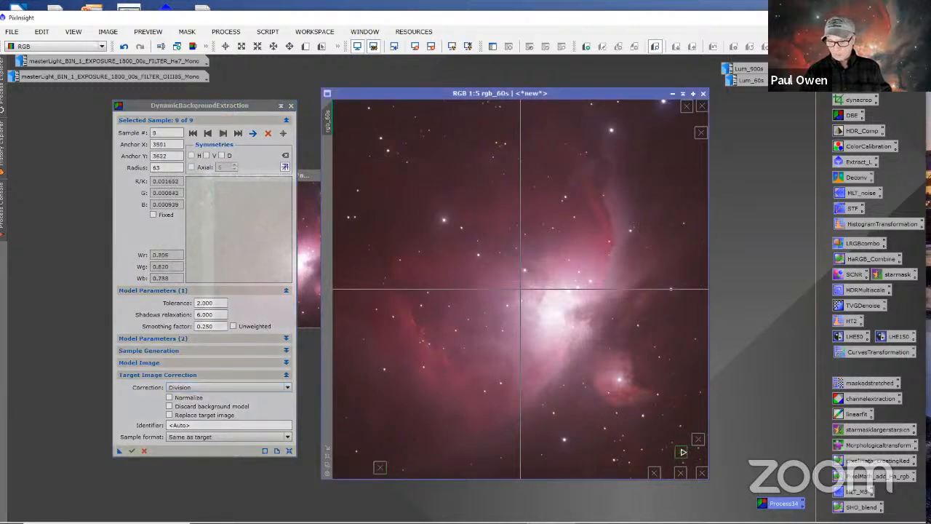
left_click_drag(385, 467, 703, 422)
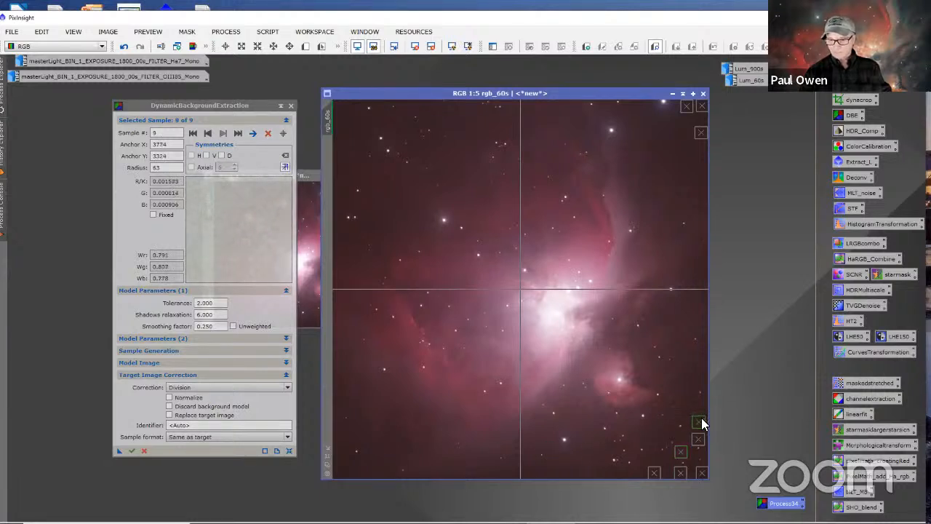
right_click(720, 406)
left_click(700, 144)
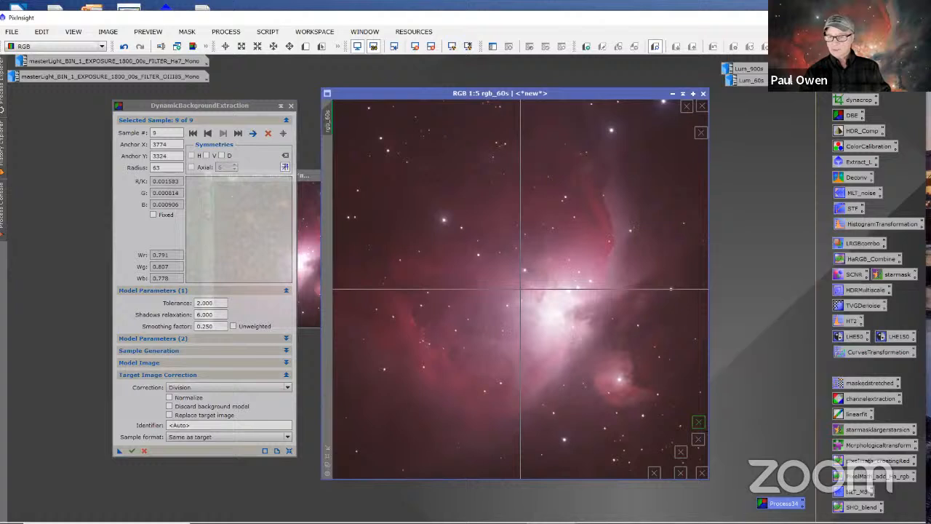
mouse_move(688, 109)
left_mouse_down()
mouse_move(694, 129)
mouse_move(689, 120)
mouse_move(704, 114)
left_mouse_up()
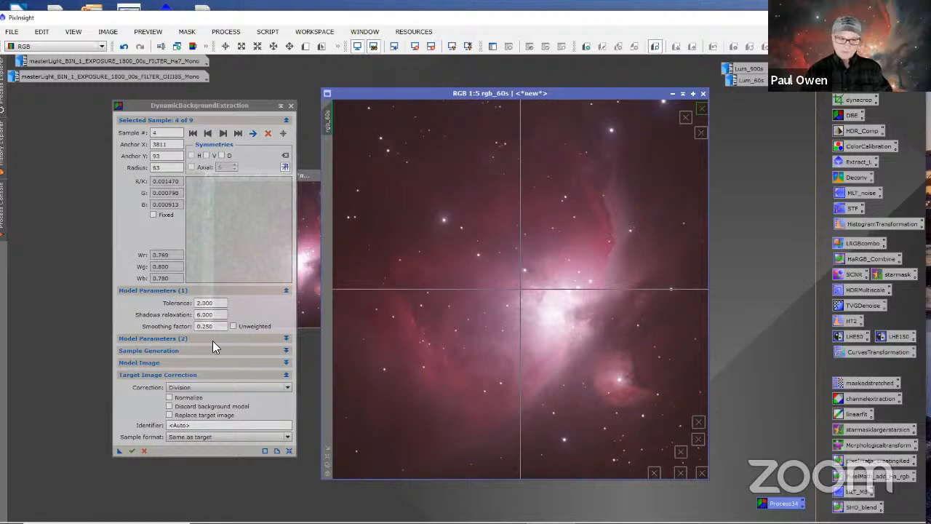
Step: Save the edited DynamicBackgroundExtraction setup as a new process icon in the workspace and delete the old Process34 icon
left_click_drag(121, 452, 168, 485)
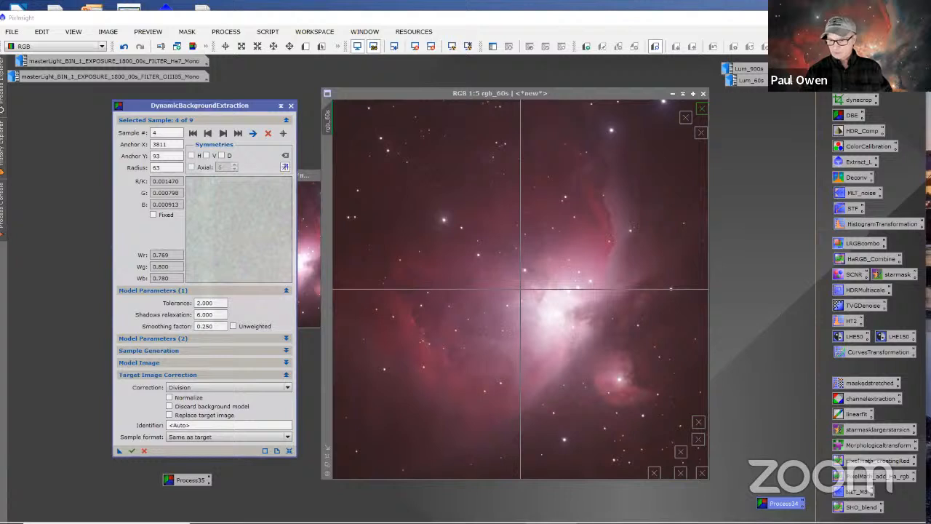
right_click(783, 504)
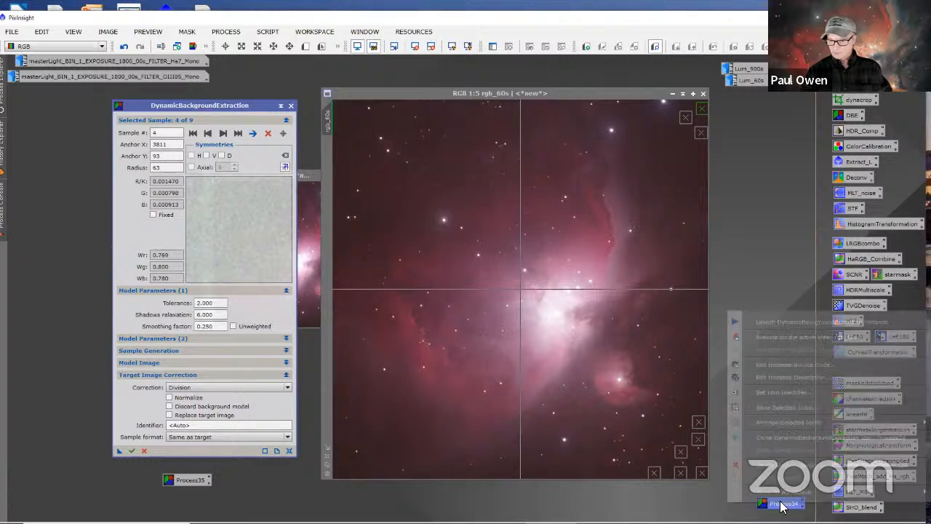
left_click(765, 467)
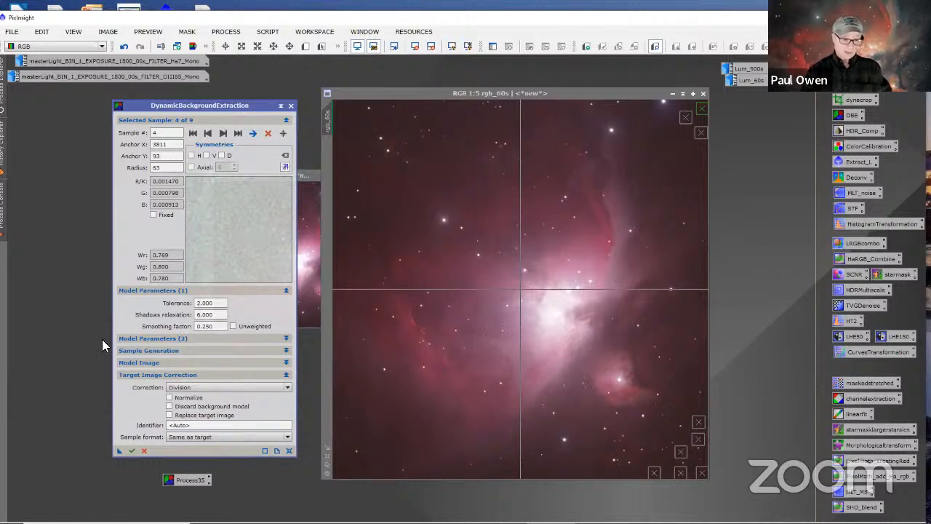
Step: Set the target correction to Subtraction with the background model discarded, and apply the extraction to rgb_60s
left_click(179, 388)
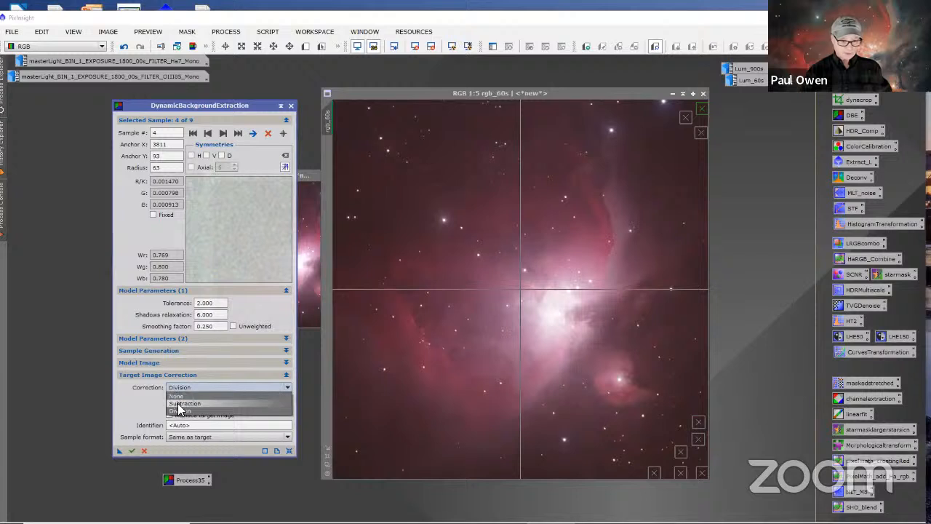
left_click(178, 404)
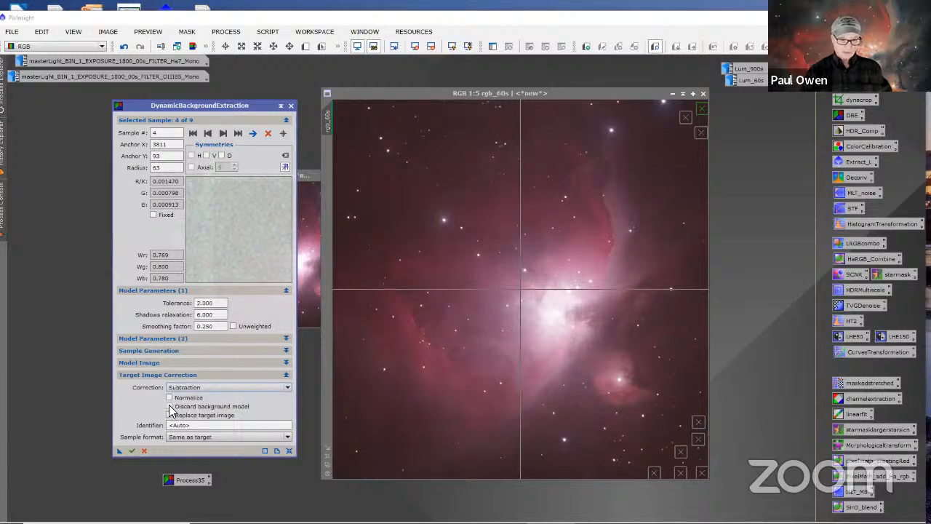
left_click(171, 406)
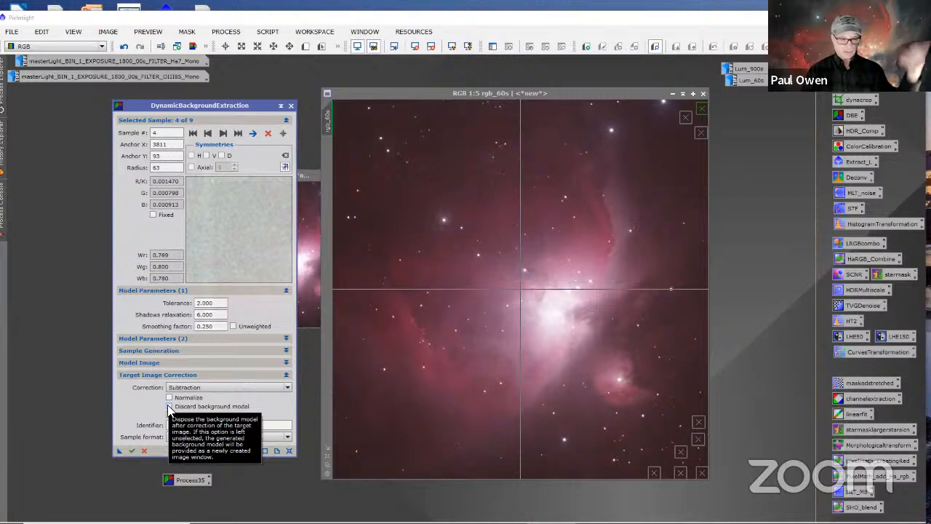
left_click(169, 407)
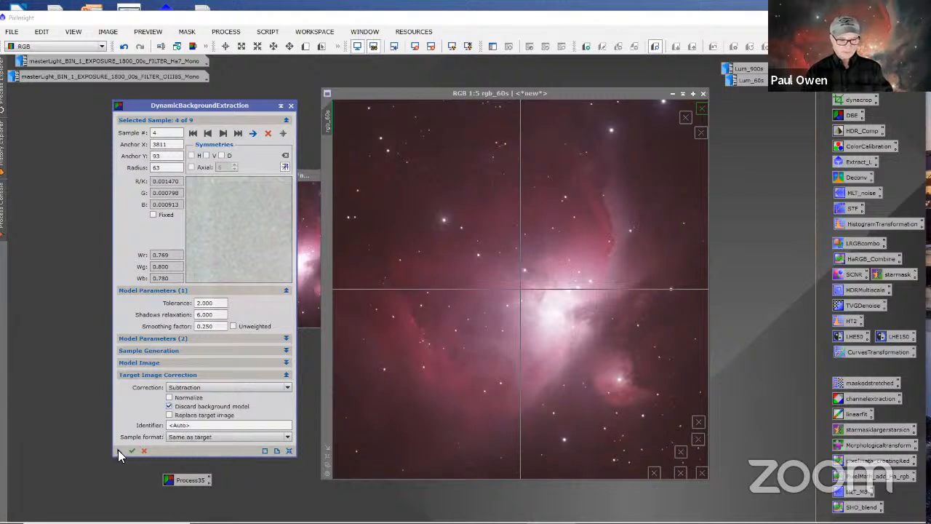
left_click_drag(118, 450, 468, 411)
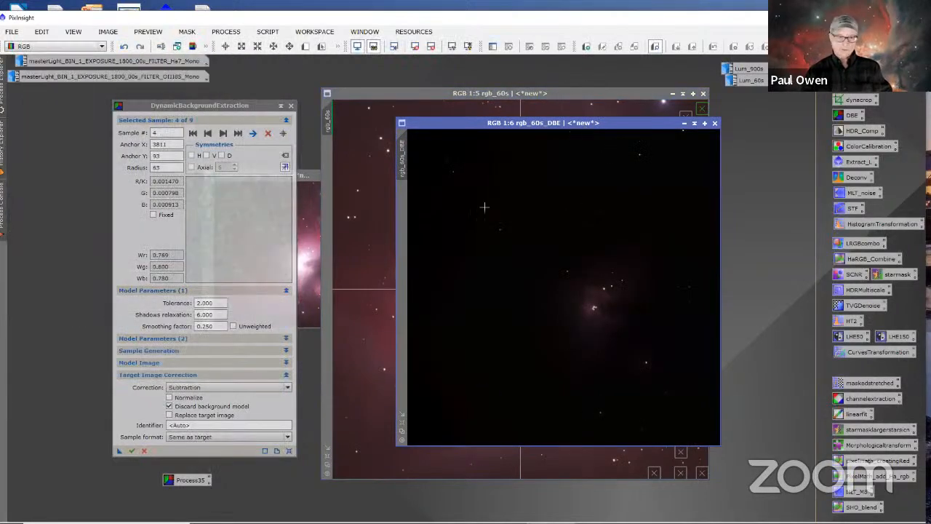
Step: Close the DynamicBackgroundExtraction session, then minimize the original rgb_60s and park its icon beside the narrowband icons
left_click(292, 106)
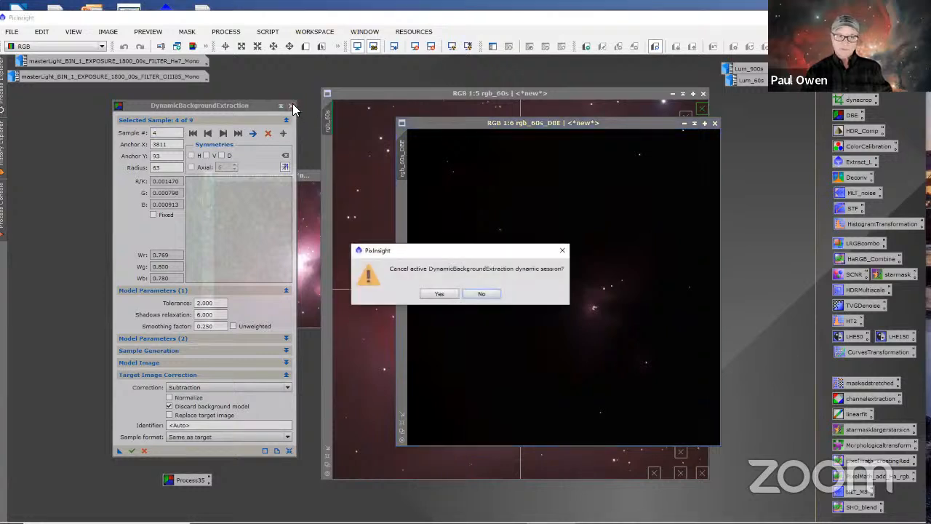
left_click(442, 295)
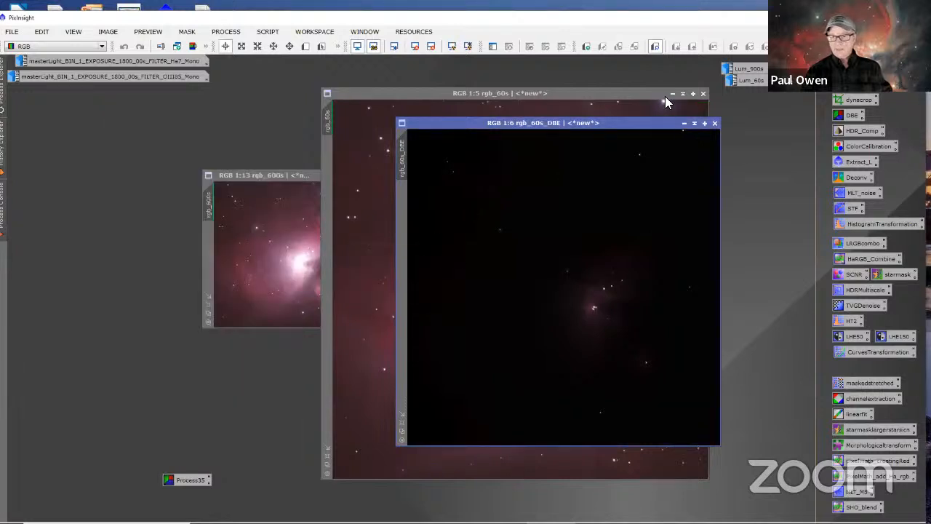
left_click(671, 93)
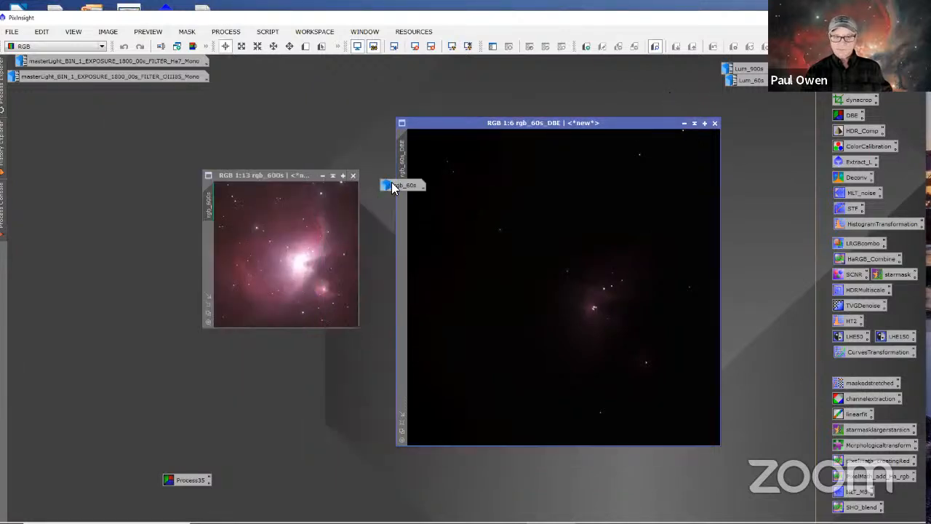
left_click_drag(391, 185, 251, 69)
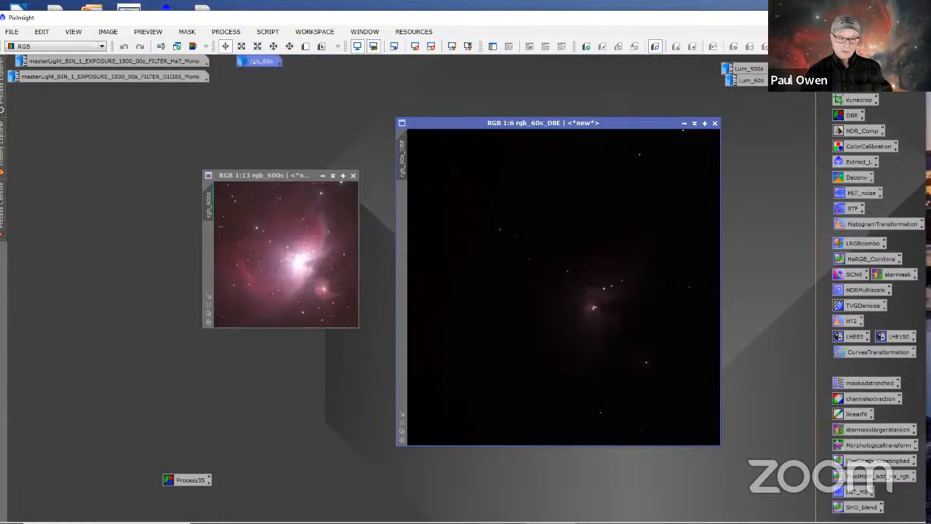
Step: Load the saved Process35 samples onto rgb_60s_DBE and add two samples each in the image's lower-left and upper-left corners
left_click(198, 481)
double_click(198, 481)
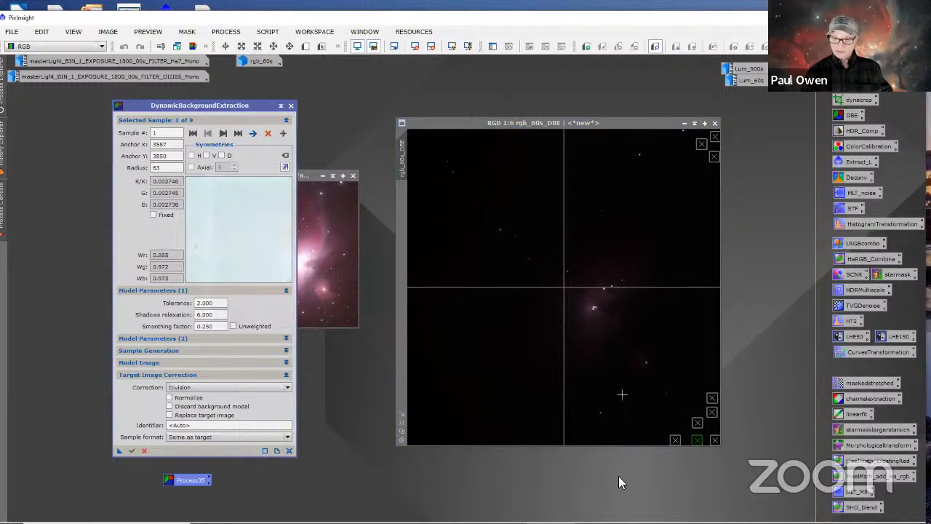
left_click(419, 435)
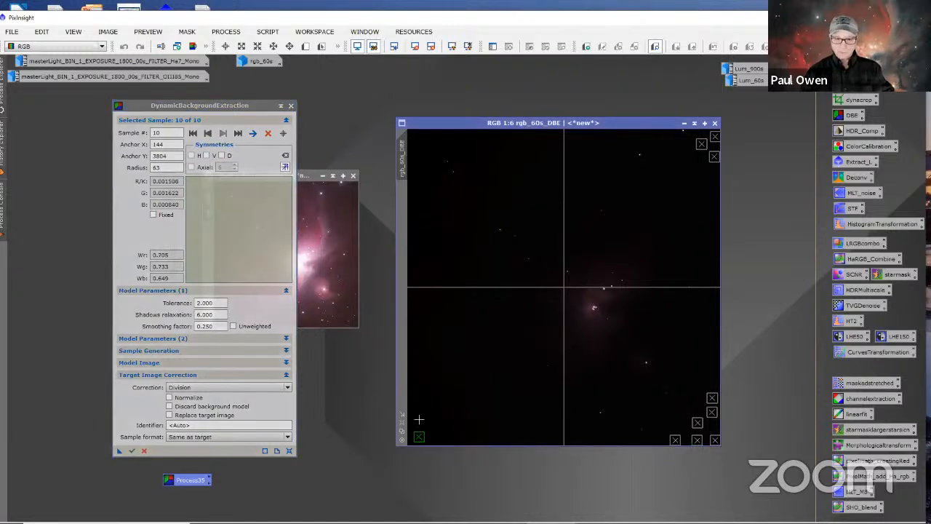
left_click(419, 420)
left_click(417, 148)
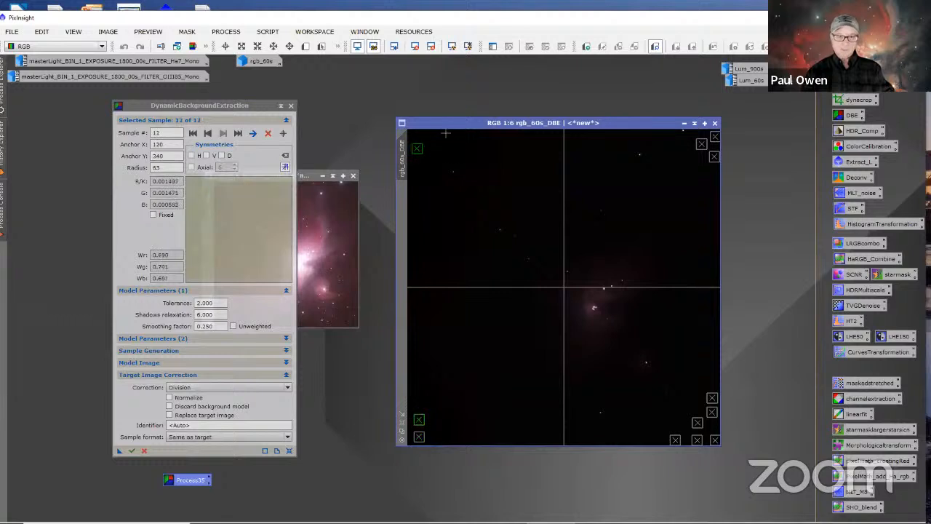
left_click(437, 137)
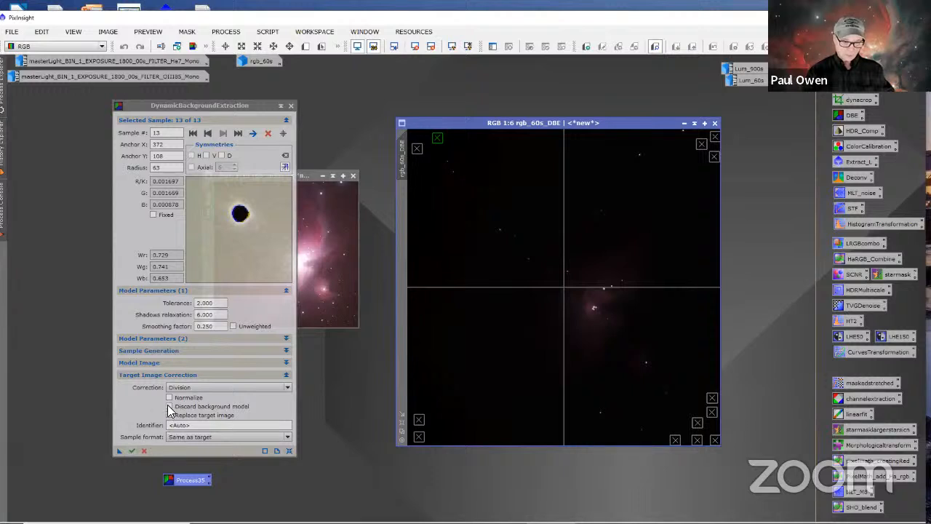
Step: Apply the Division correction to rgb_60s_DBE with the background model discarded, and review the sample generation settings
left_click(168, 406)
left_click(120, 451)
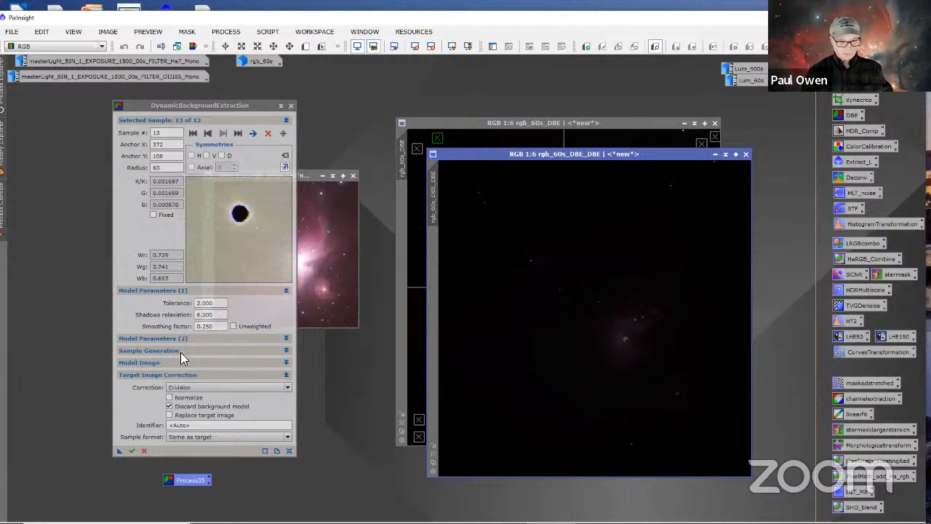
left_click(286, 351)
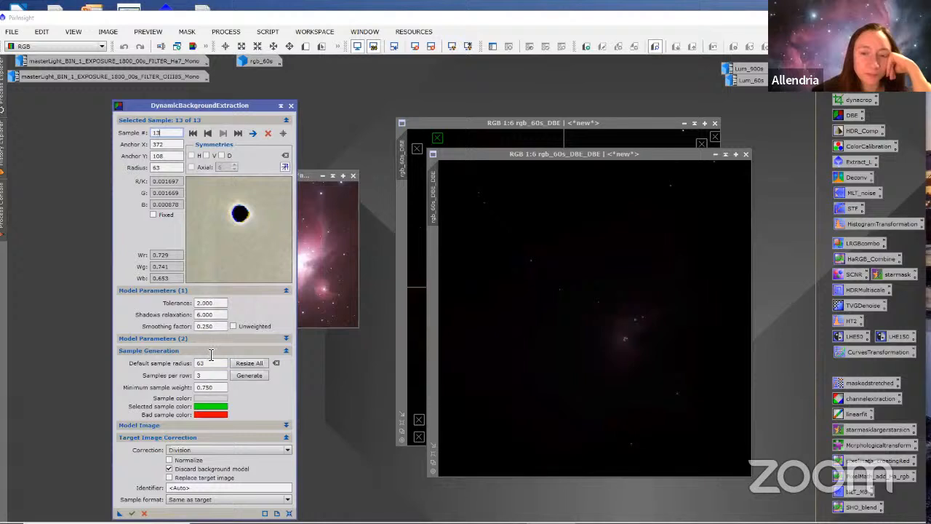
left_click(286, 348)
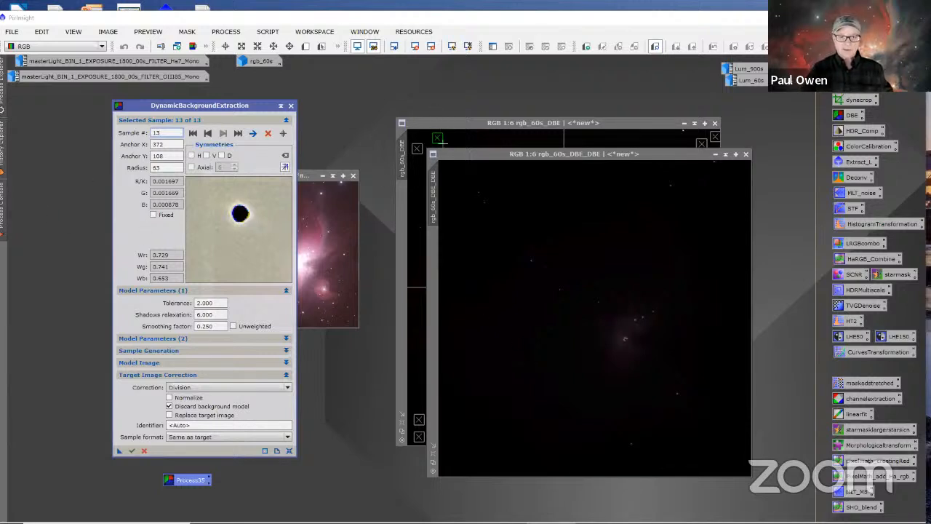
Step: Auto-stretch the display of rgb_60s_DBE and shift the sample near its upper-left corner away from the star
left_click_drag(437, 140, 432, 139)
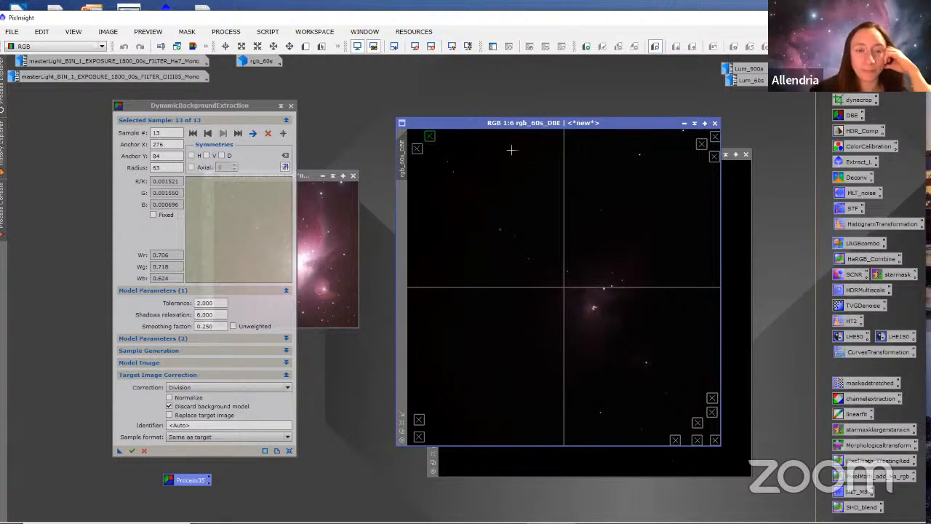
left_click(468, 47)
mouse_move(430, 135)
left_mouse_down()
mouse_move(443, 136)
mouse_move(434, 136)
left_mouse_up()
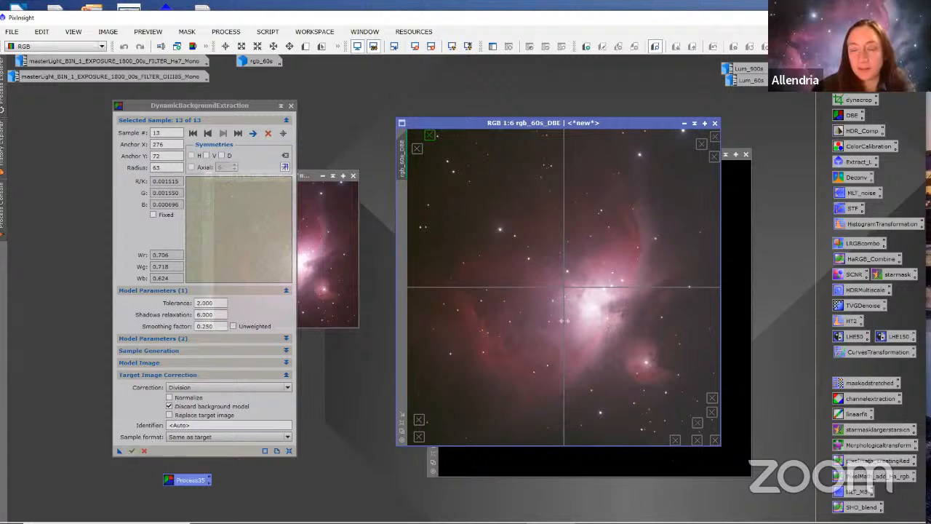
Step: Close the DynamicBackgroundExtraction session and the intermediate rgb_60s_DBE image, and position rgb_60s_DBE_DBE beside rgb_600s
left_click(746, 266)
left_click_drag(647, 160, 644, 173)
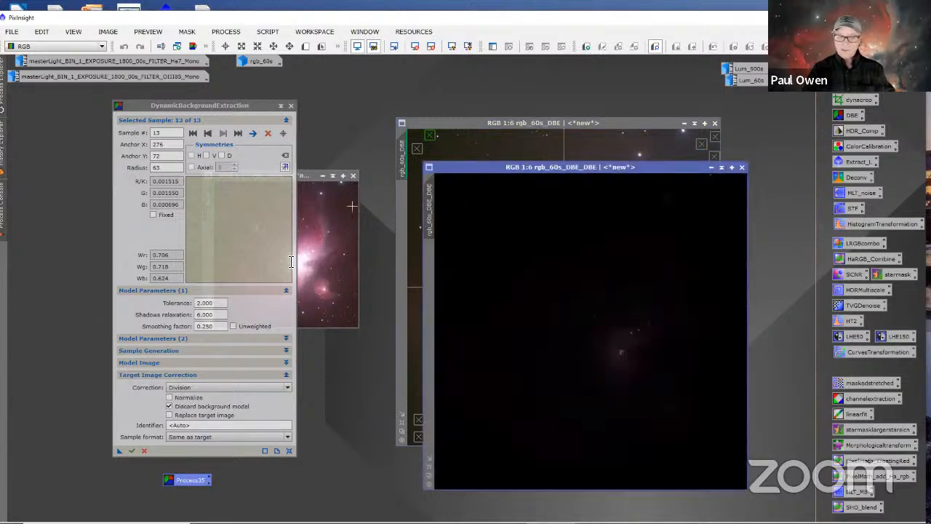
left_click(291, 105)
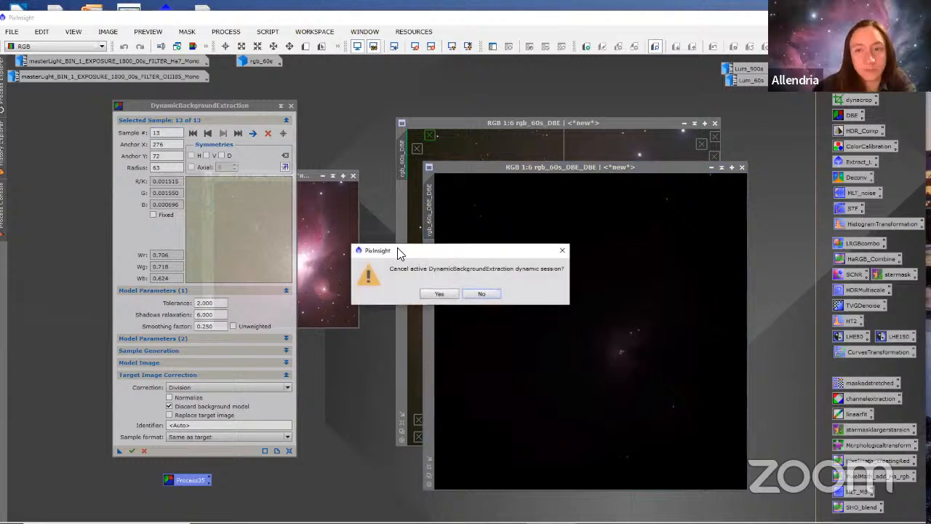
left_click(439, 294)
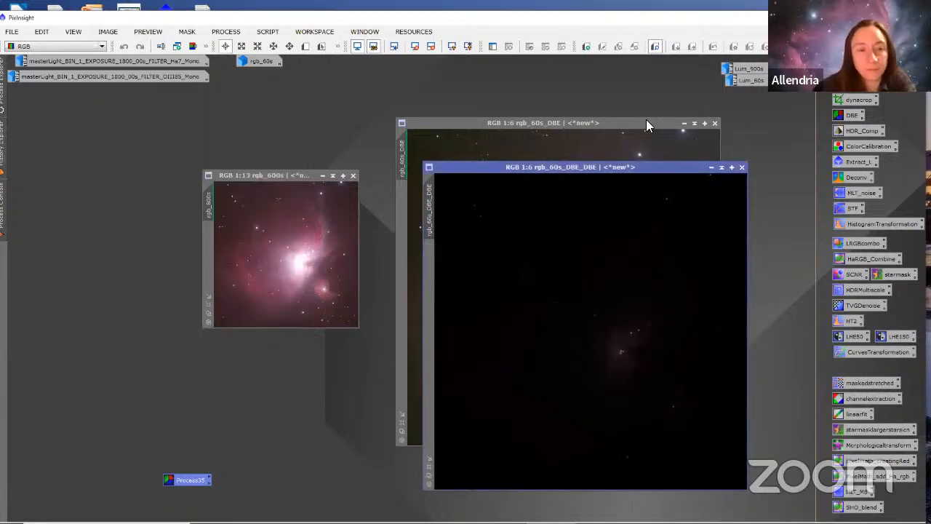
left_click(715, 124)
left_click_drag(583, 166, 535, 116)
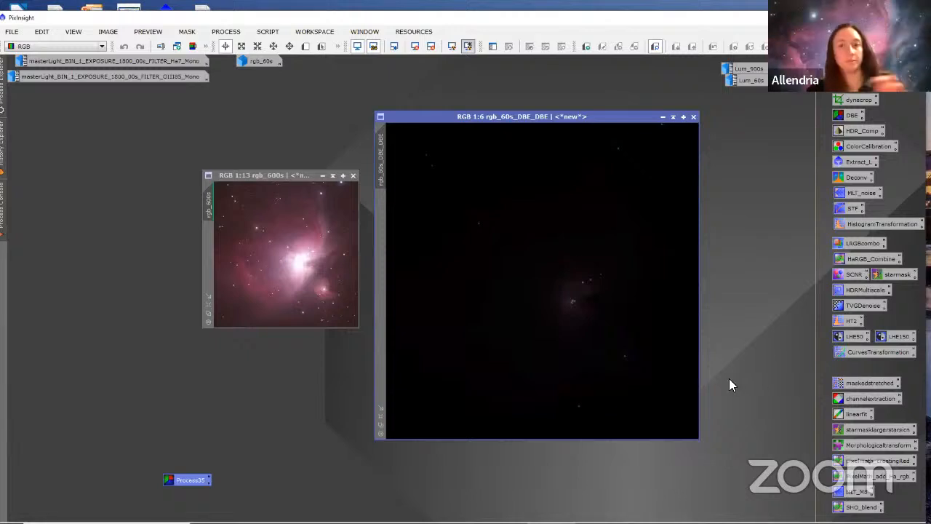
Step: Auto-stretch the display of rgb_60s_DBE_DBE, then minimize it and park its icon clear of the work area
key("ctrl+a")
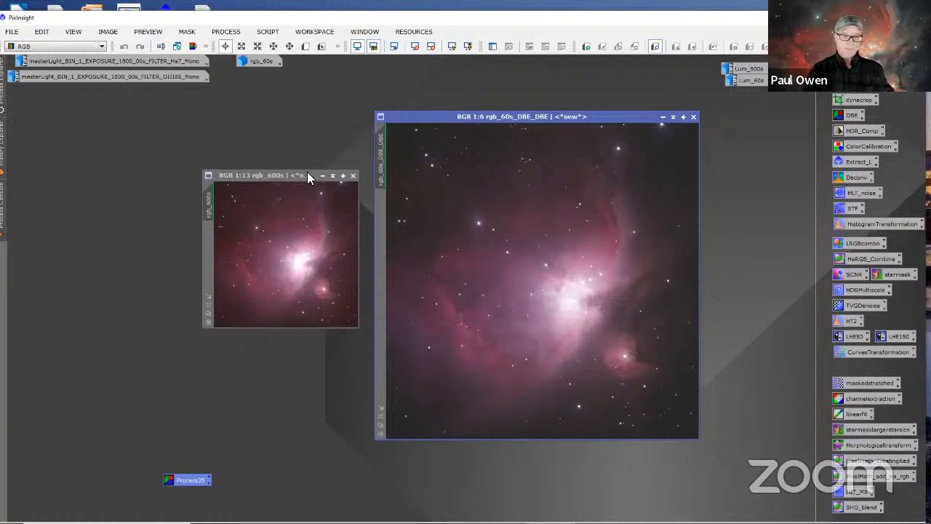
left_click(662, 117)
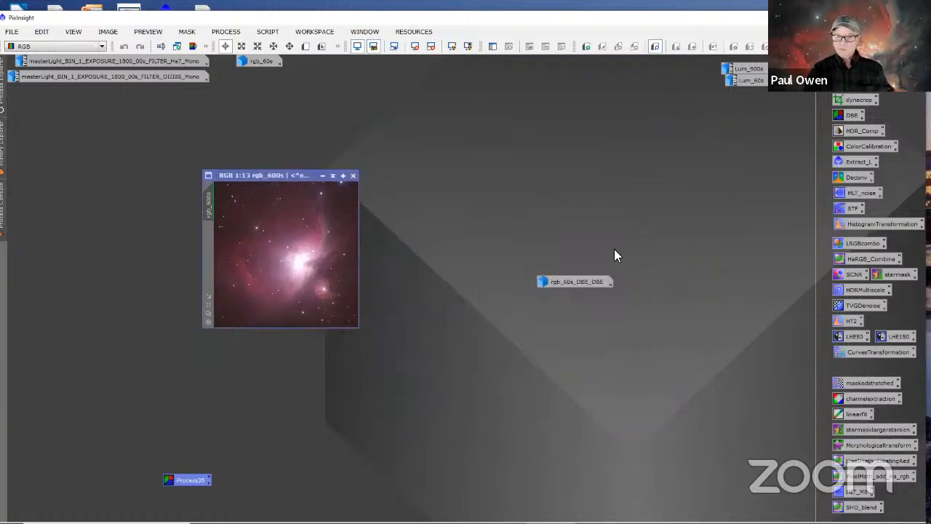
left_click_drag(578, 284, 532, 95)
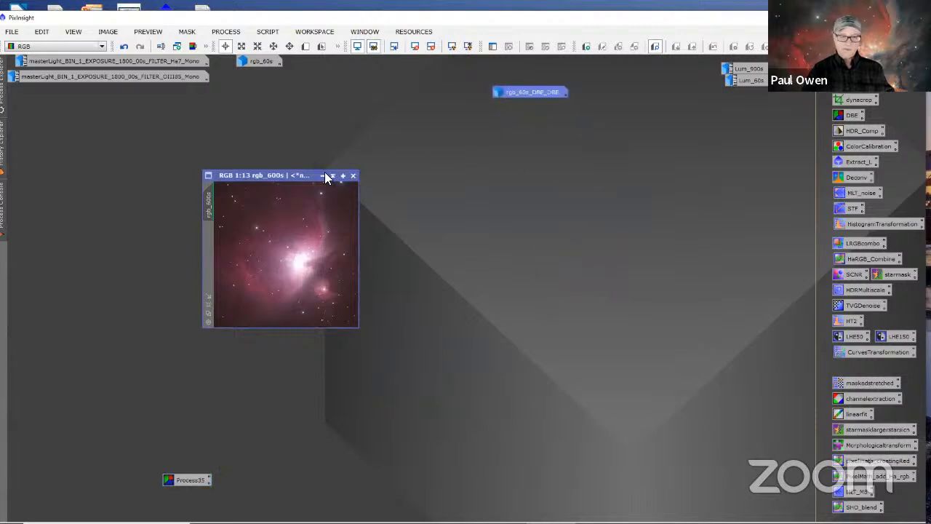
Step: Enlarge the rgb_600s window and load the saved nine-sample DynamicBackgroundExtraction settings onto it, with the dialog placed beside the image
left_click_drag(168, 475, 676, 315)
left_click_drag(318, 176, 471, 172)
scroll(451, 260, "up", 3)
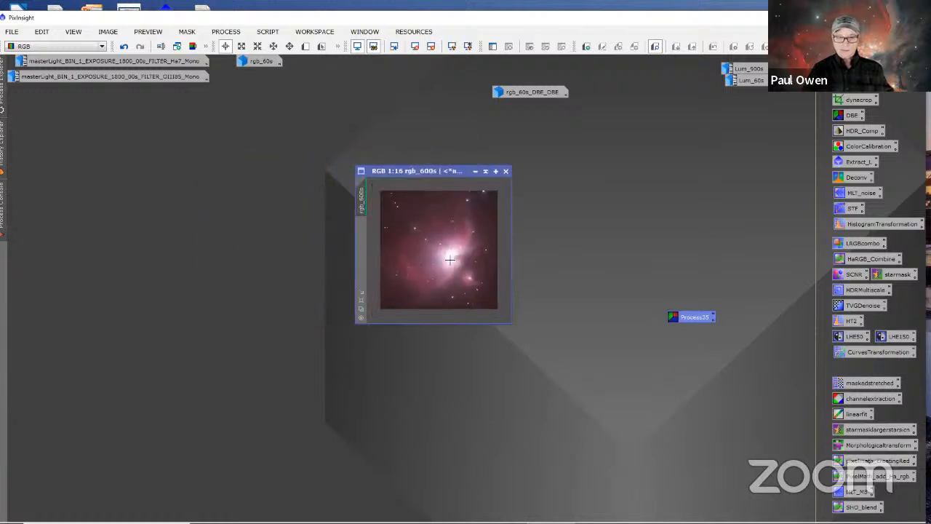
left_click(361, 291)
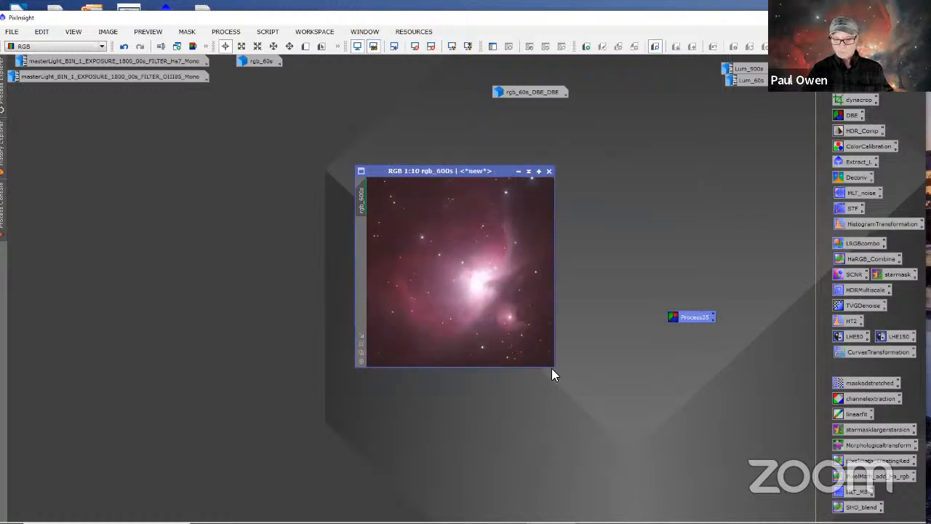
left_click_drag(552, 369, 607, 462)
scroll(456, 261, "up", 3)
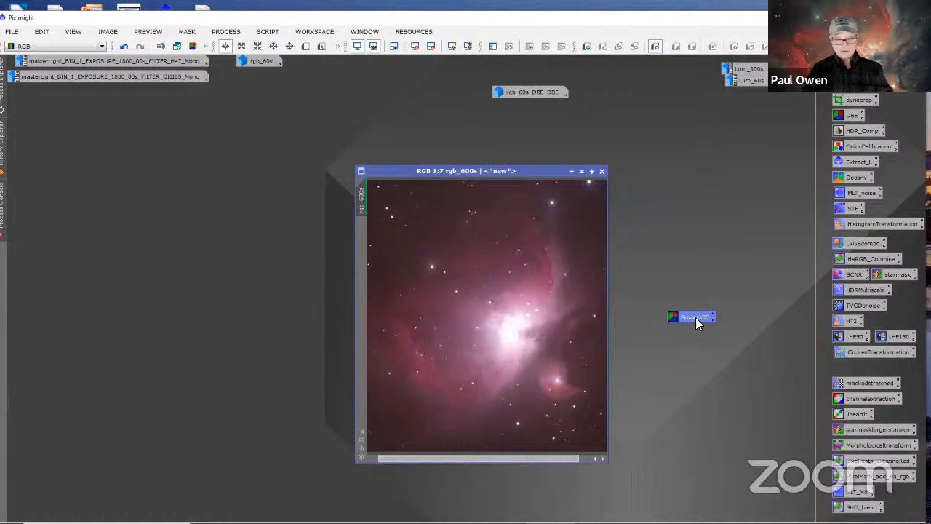
double_click(695, 320)
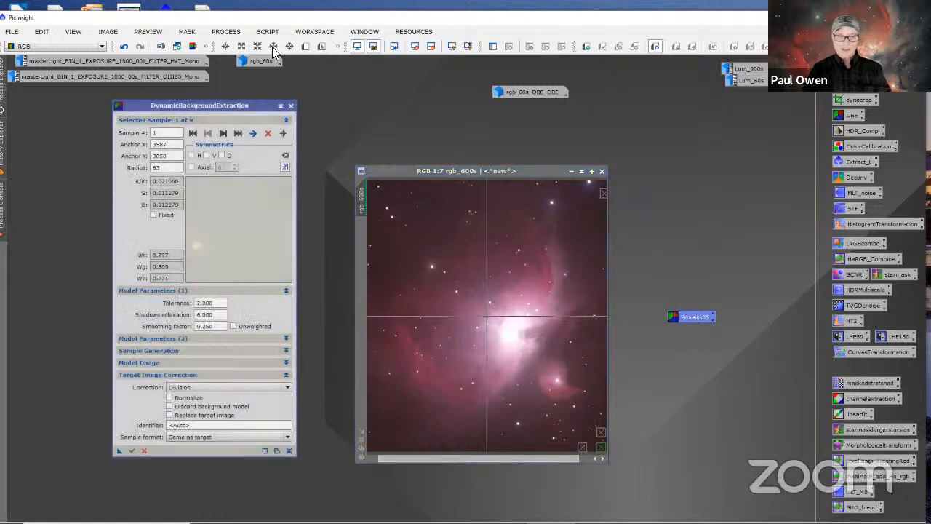
left_click_drag(251, 109, 776, 103)
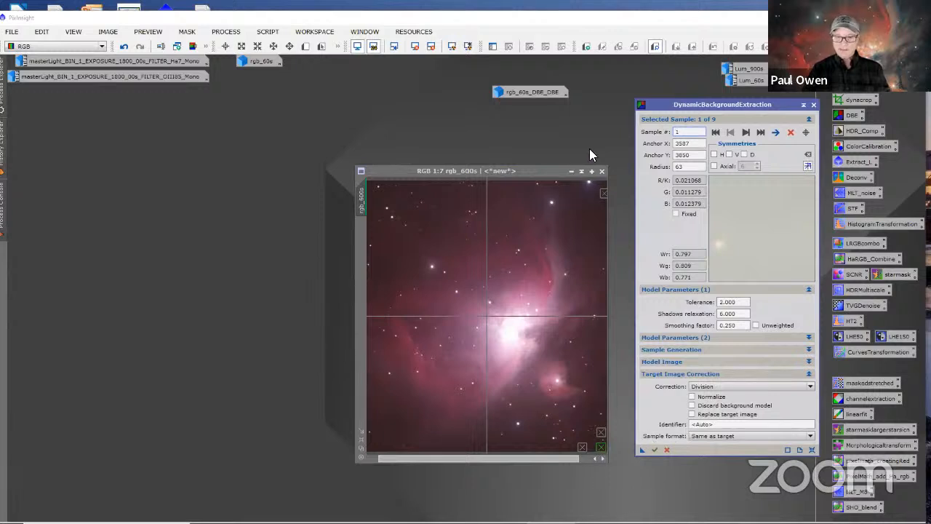
Step: Add background samples on rgb_600s: two near its upper-left corner and two near its lower-left corner
scroll(470, 337, "down", 2)
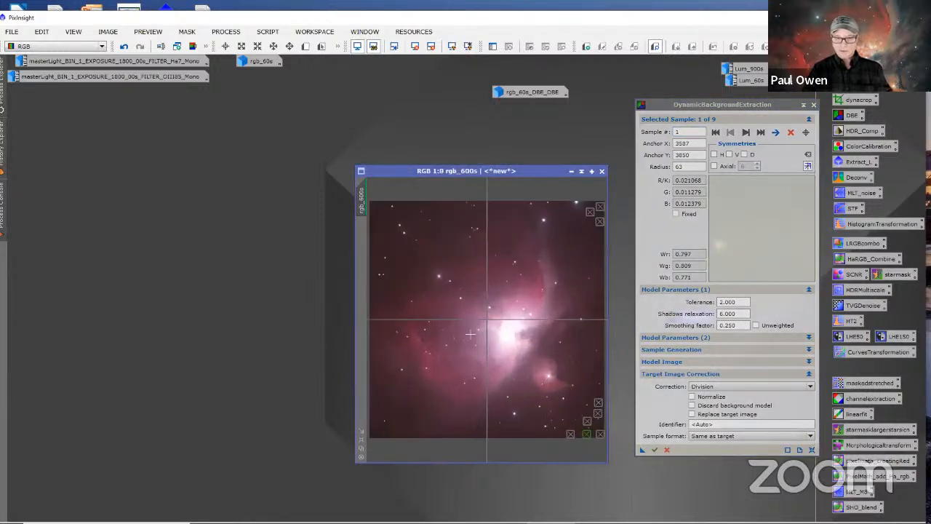
left_click(375, 225)
left_click(380, 207)
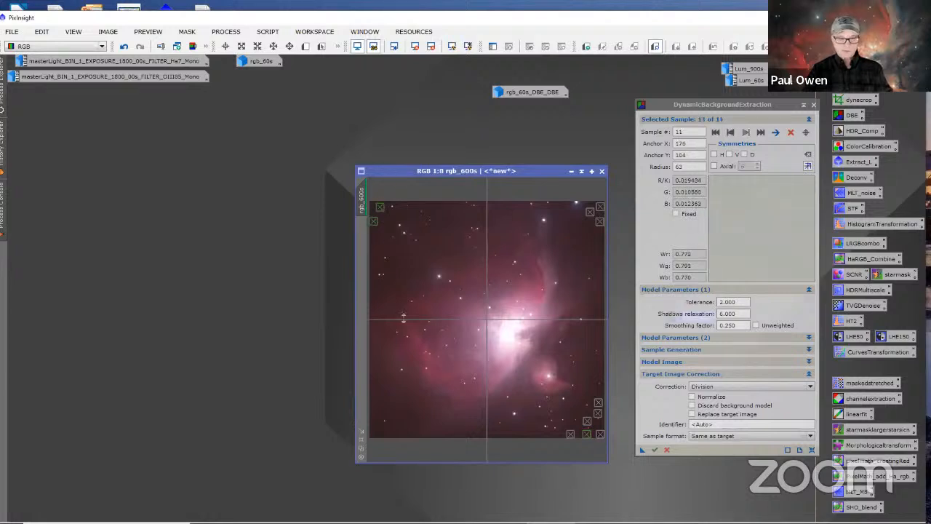
left_click(376, 430)
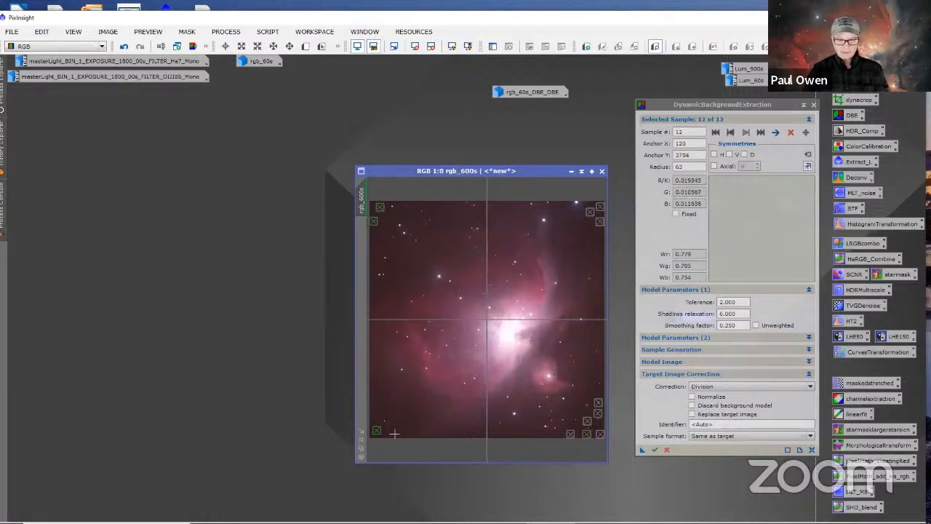
left_click(396, 433)
Step: Apply a Subtraction correction to rgb_600s with the background model discarded, and place the resulting image beside the original
left_click(700, 386)
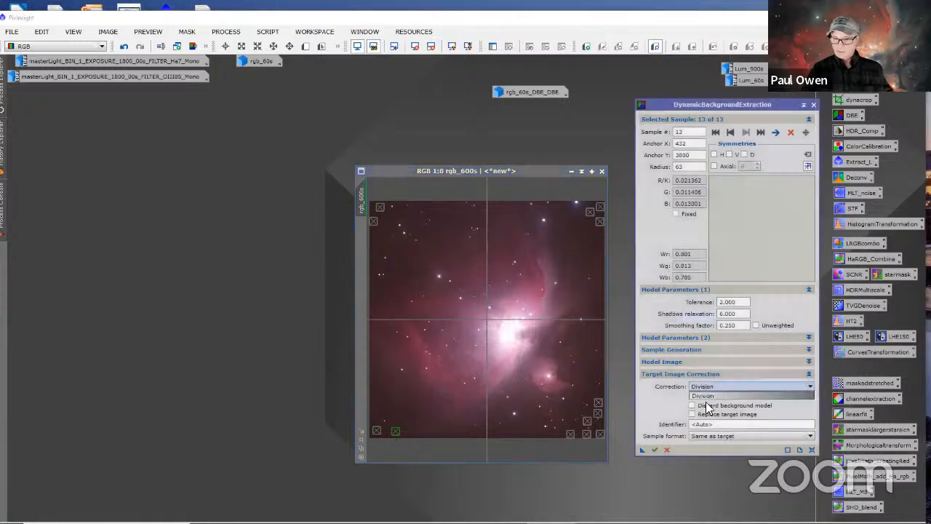
left_click(701, 403)
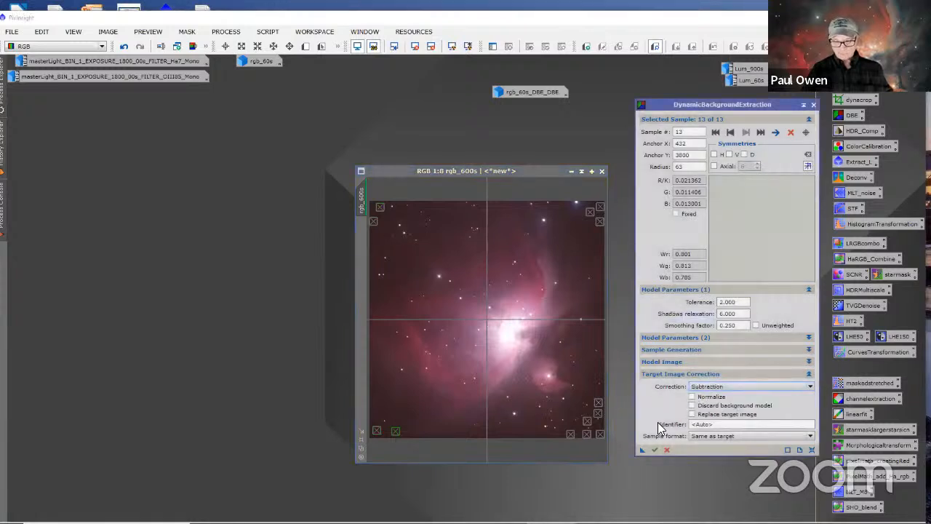
left_click(691, 405)
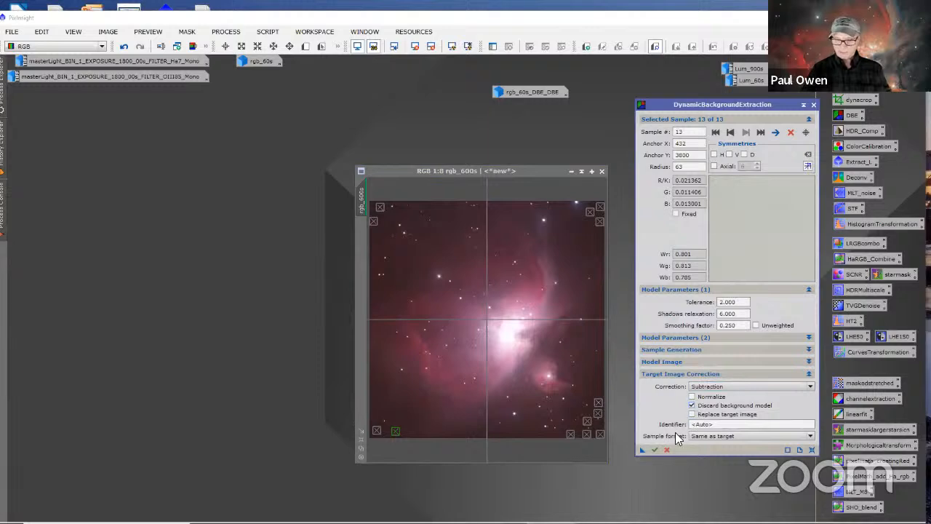
left_click_drag(642, 449, 503, 331)
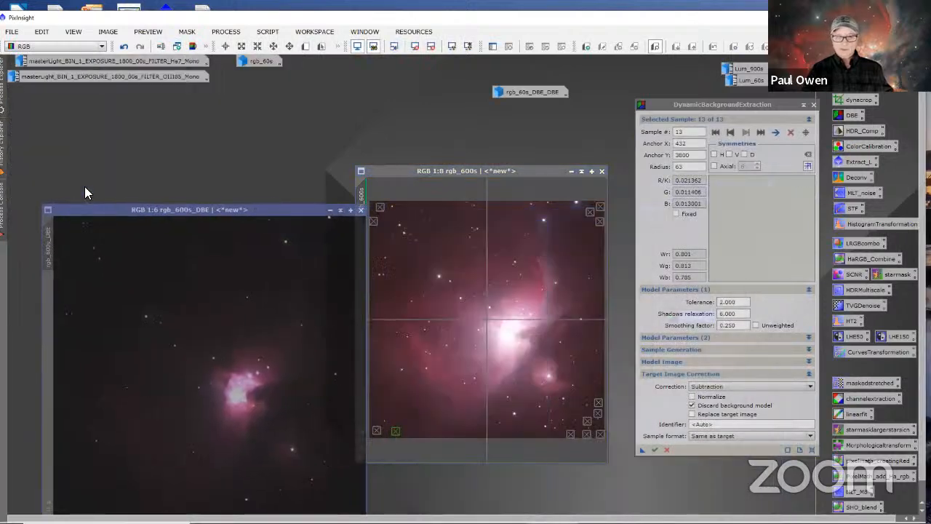
left_click_drag(88, 209, 74, 155)
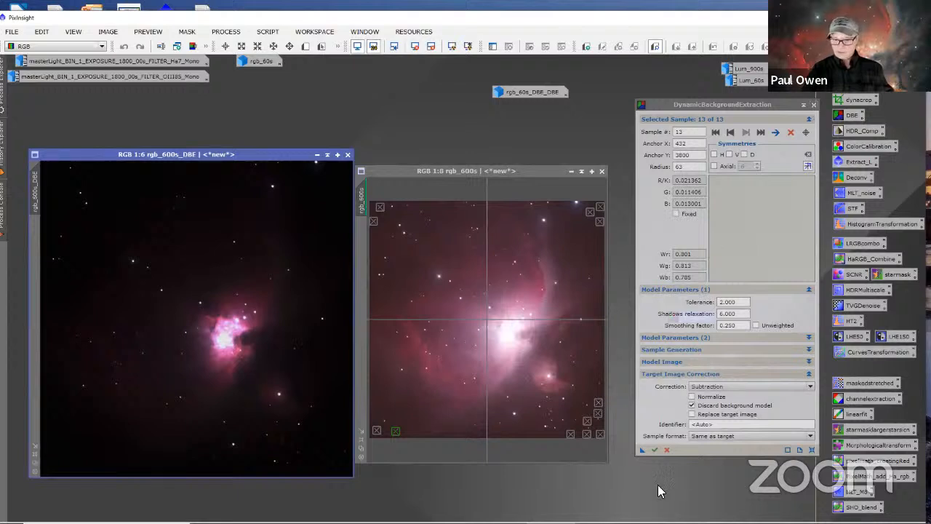
Step: Save the current DynamicBackgroundExtraction settings as a process icon on the workspace and end the session
left_click_drag(640, 450, 661, 475)
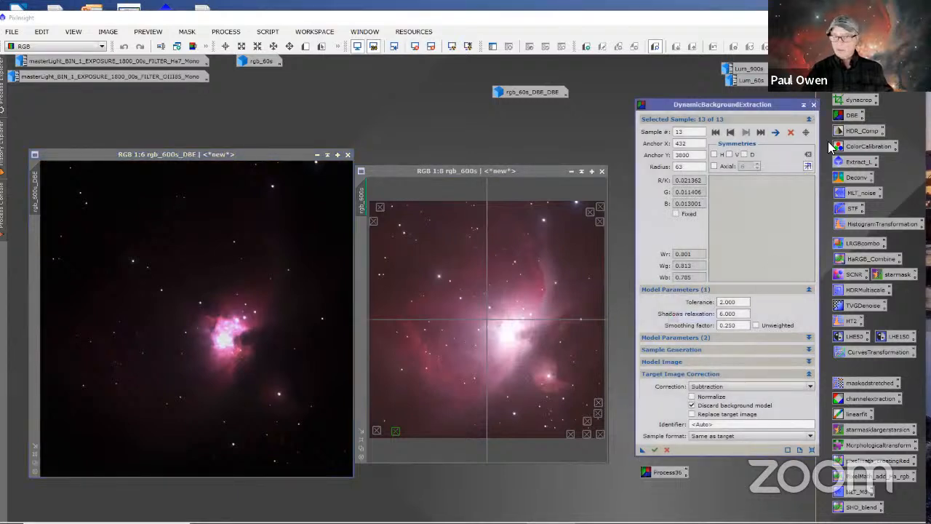
left_click(814, 104)
left_click(440, 293)
left_click(444, 293)
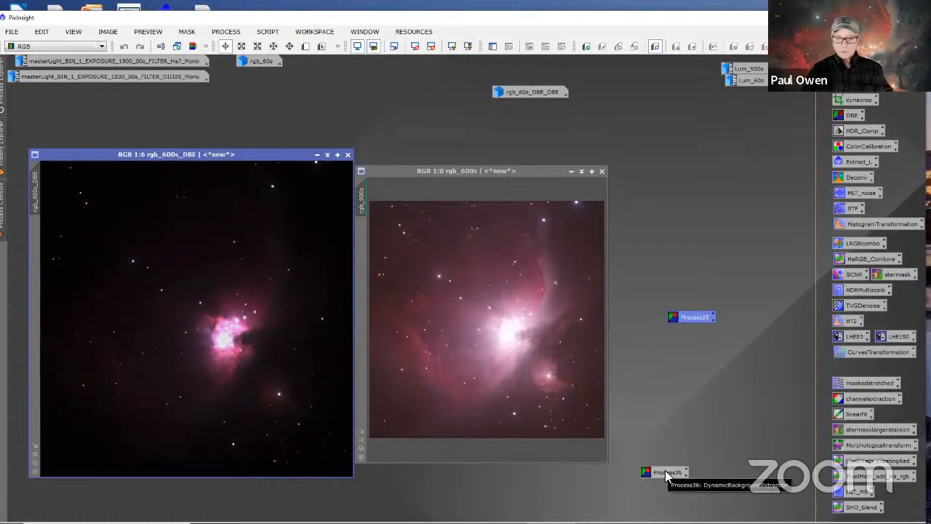
Step: Minimize rgb_600s and park it under rgb_60s, then centre rgb_600s_DBE and auto-stretch its display
left_click(572, 172)
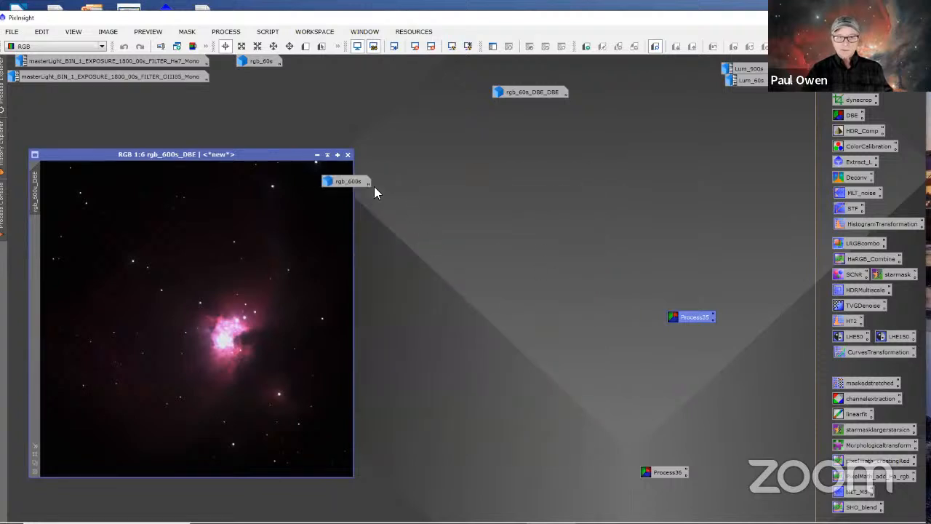
left_click_drag(350, 182, 260, 76)
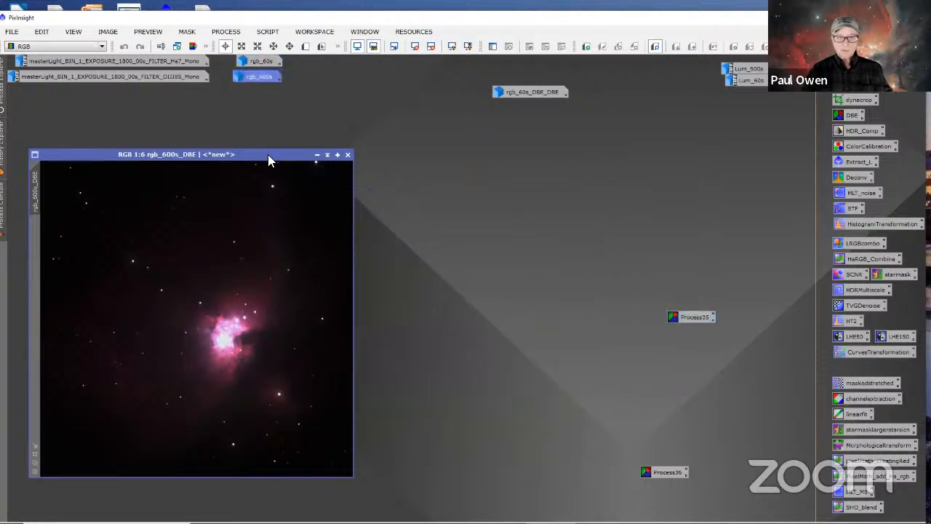
left_click_drag(280, 157, 474, 144)
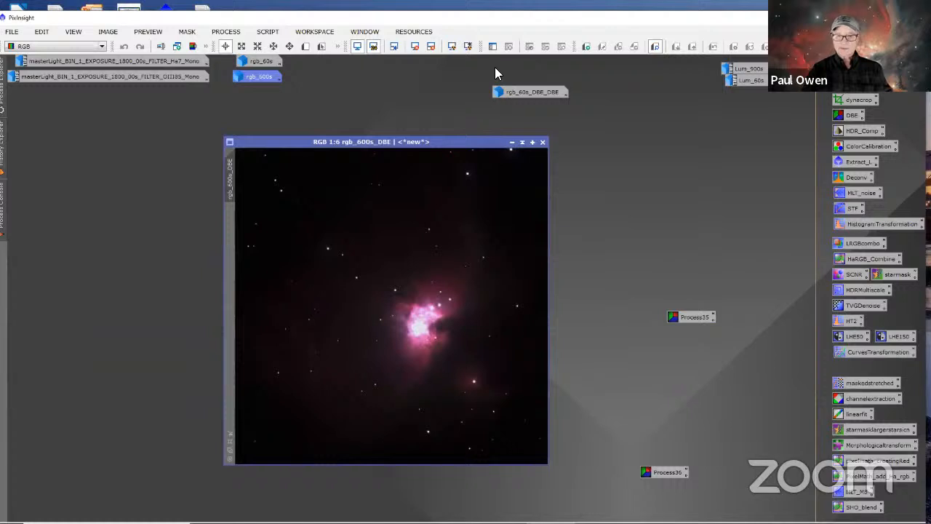
left_click(467, 47)
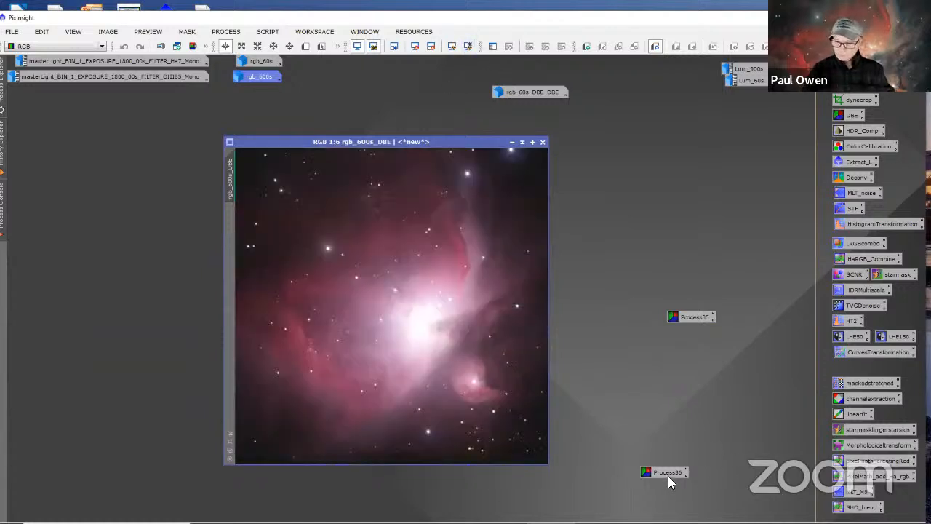
Step: Load the newly saved 13-sample settings onto rgb_600s_DBE and apply a Division correction with the background model discarded
double_click(666, 473)
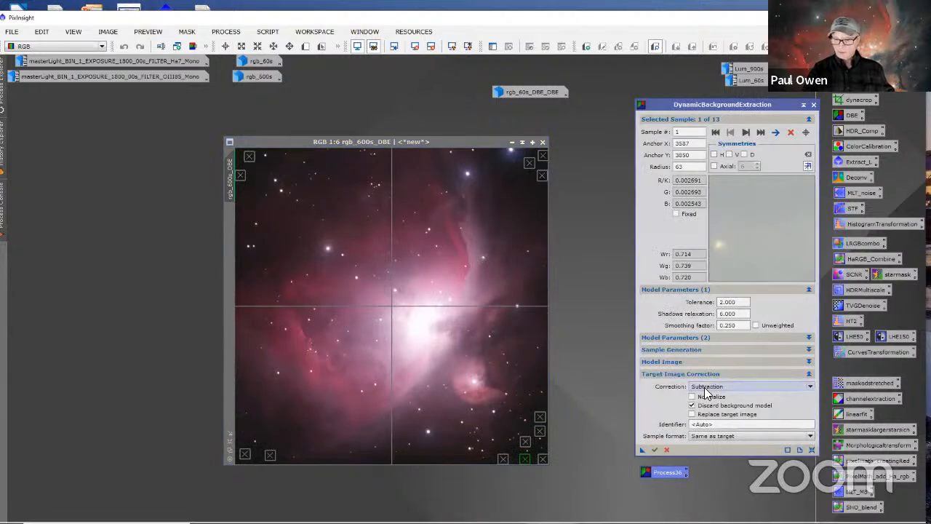
left_click(704, 390)
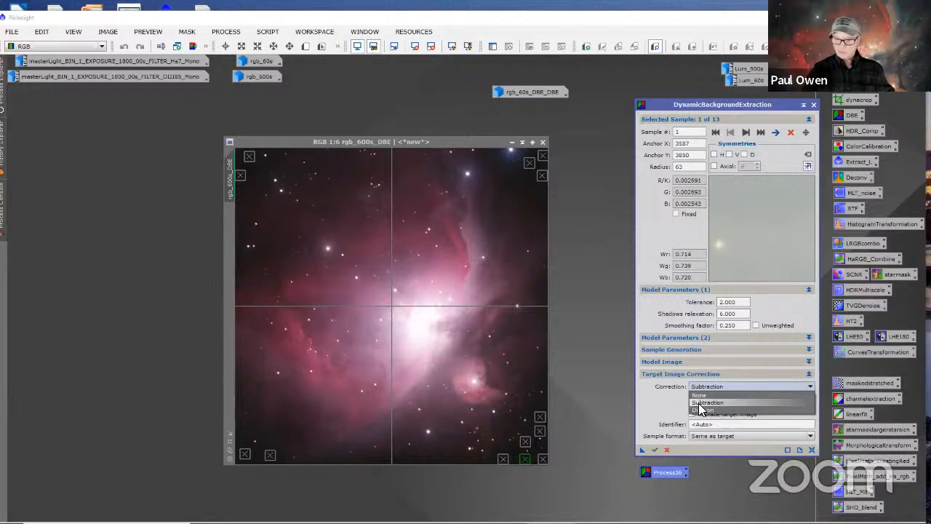
left_click(700, 409)
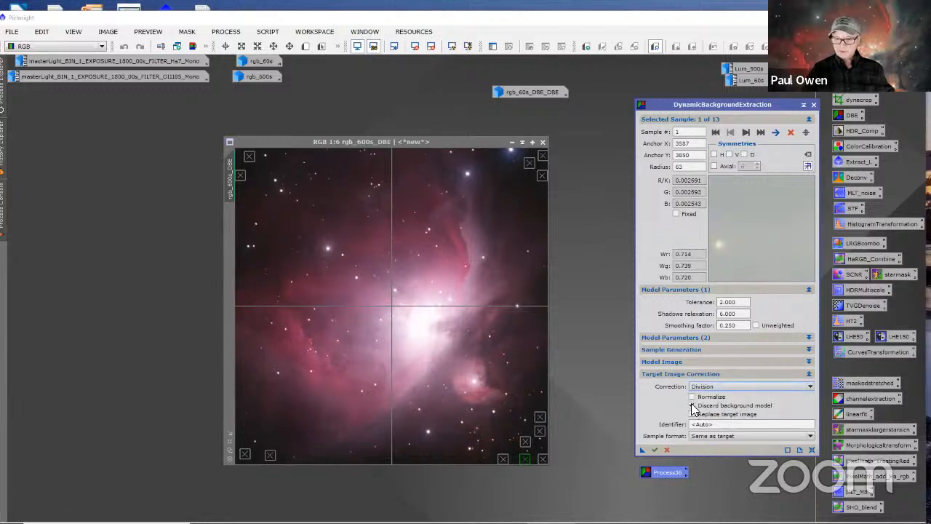
left_click_drag(642, 450, 492, 396)
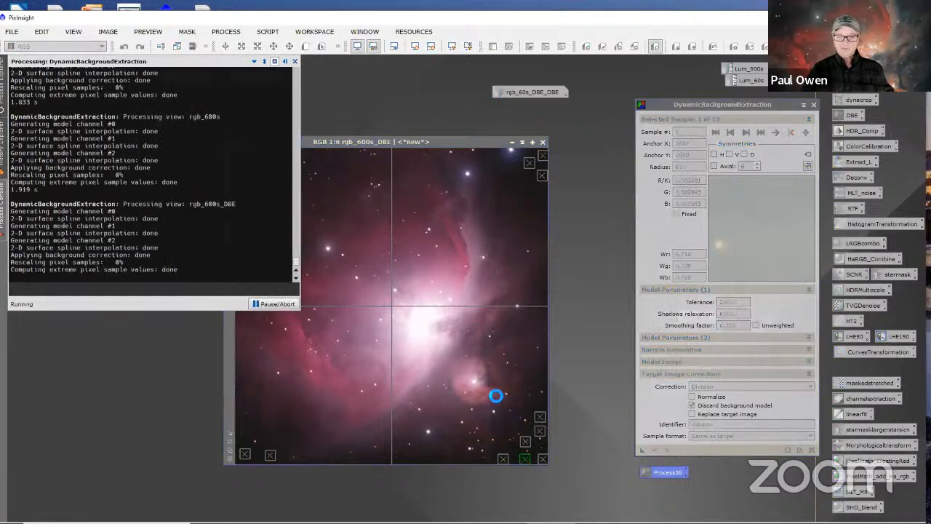
left_click_drag(521, 59, 312, 187)
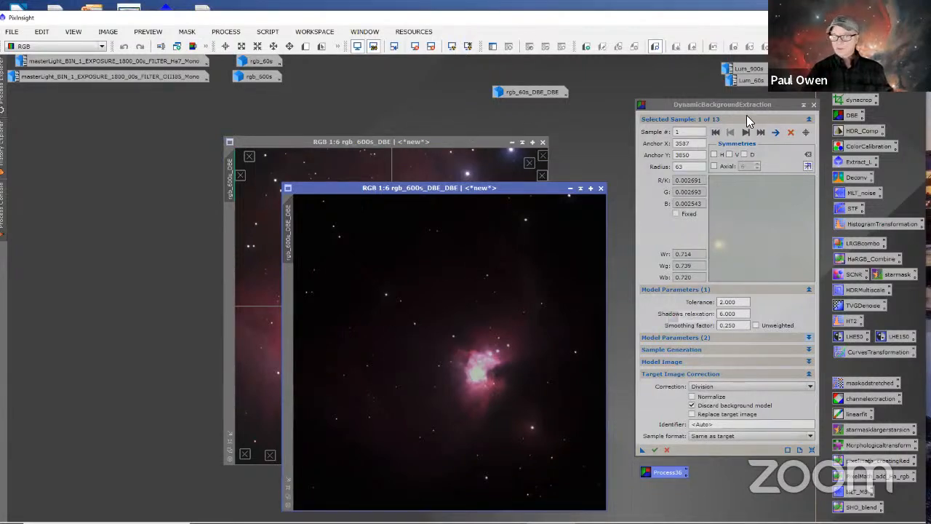
Step: Close the DynamicBackgroundExtraction session and the intermediate rgb_600s_DBE image, and auto-stretch the display of rgb_600s_DBE_DBE
left_click(814, 104)
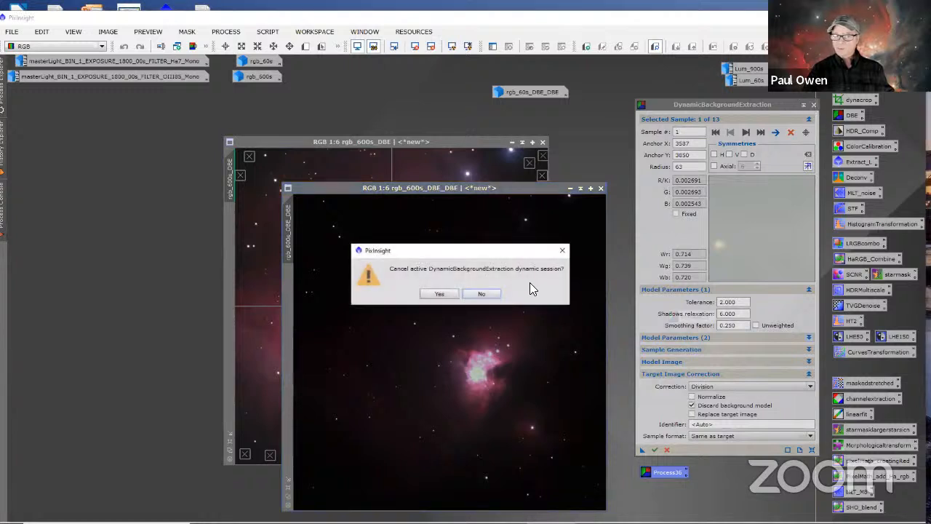
left_click(441, 293)
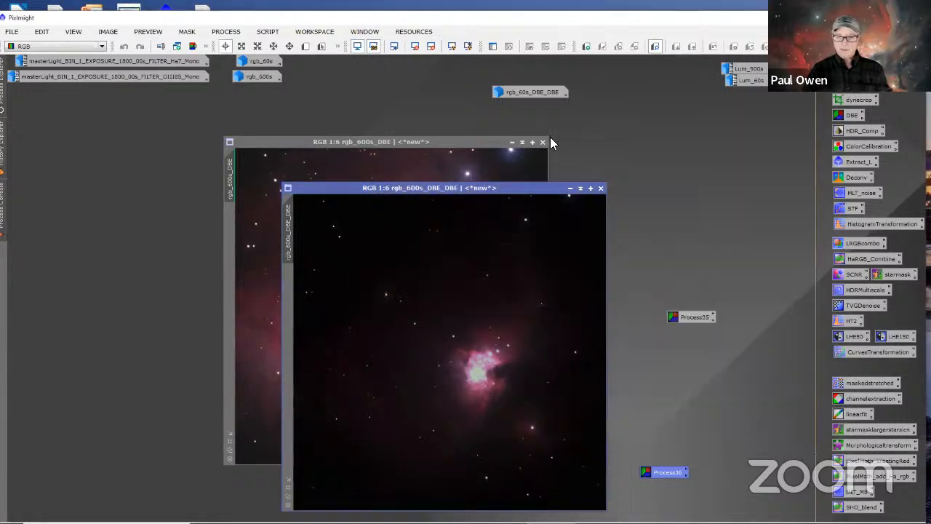
left_click(543, 142)
left_click_drag(537, 189, 462, 142)
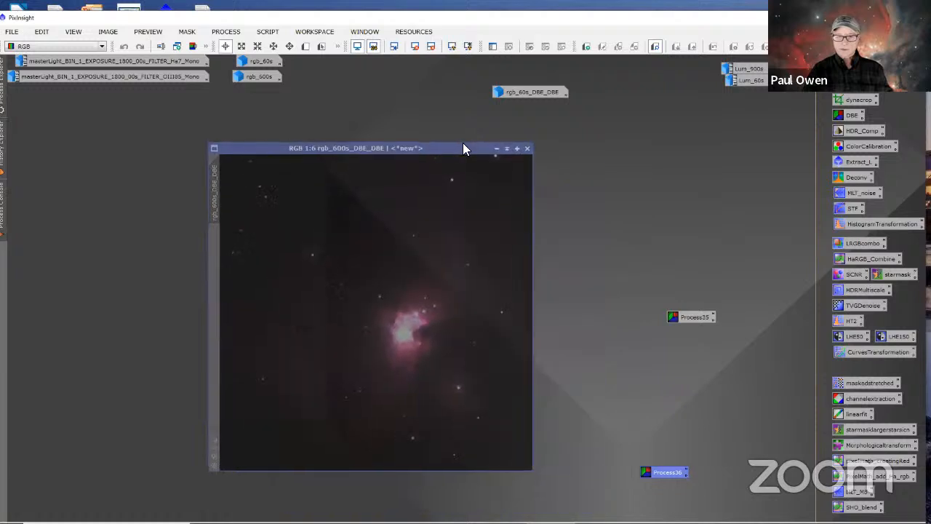
left_click(467, 46)
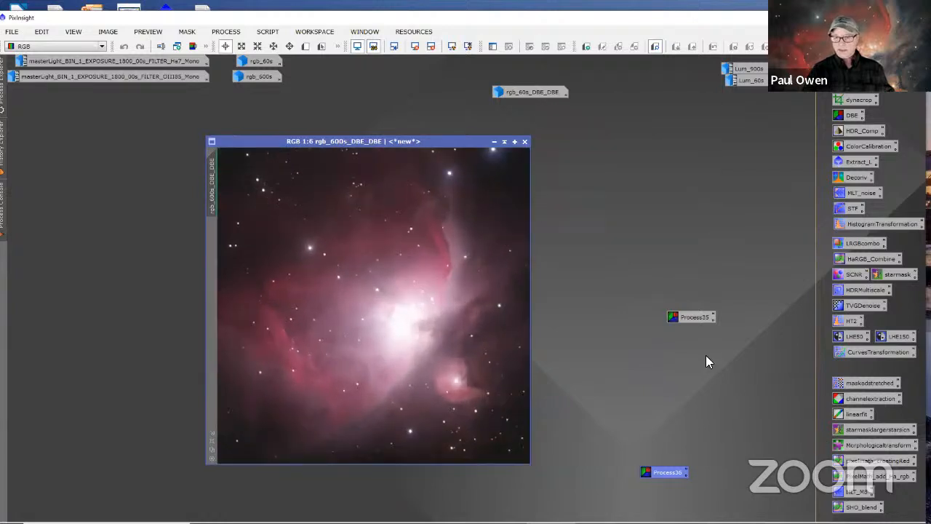
Step: Park the 13-sample process icon in the workspace's lower-right corner and delete the older nine-sample icon, Process35
left_click_drag(695, 319, 788, 488)
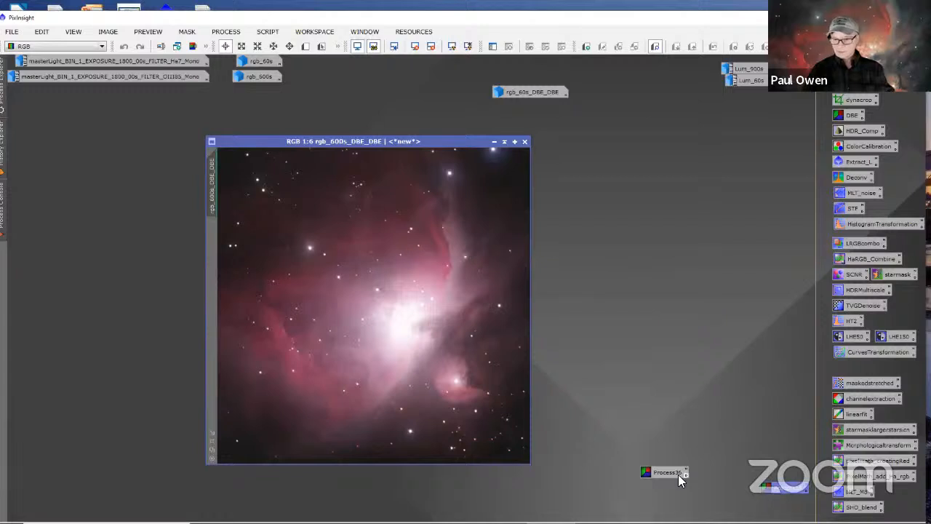
left_click_drag(668, 473, 785, 507)
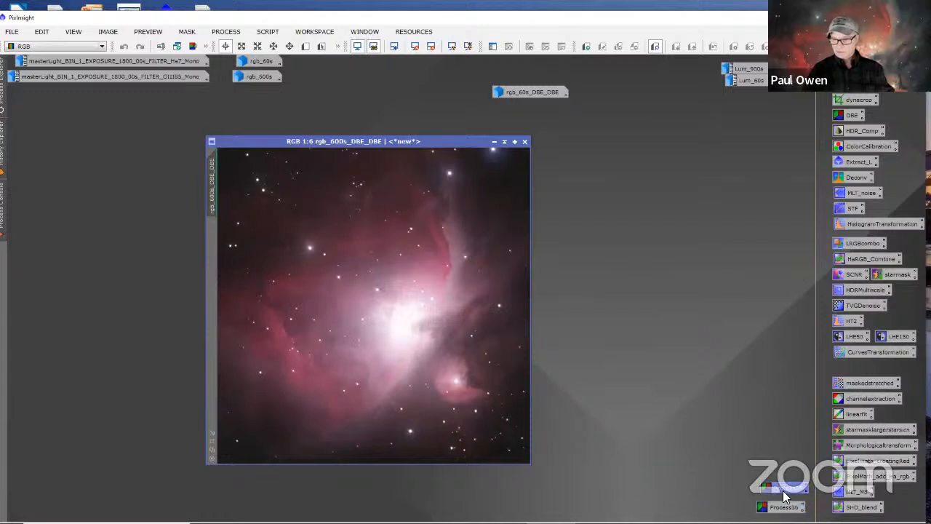
right_click(780, 493)
left_click(770, 450)
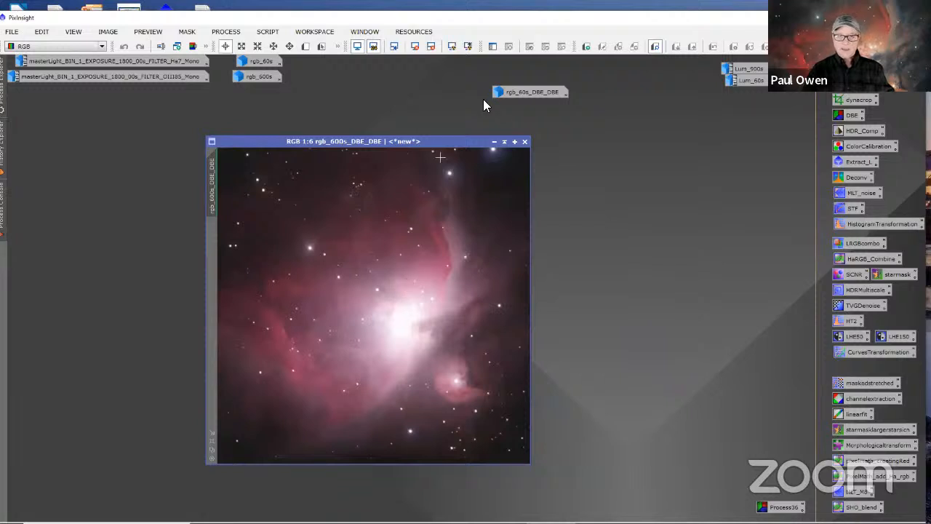
Step: Restore rgb_60s_DBE_DBE and align it side by side with rgb_600s_DBE_DBE for comparison
double_click(503, 93)
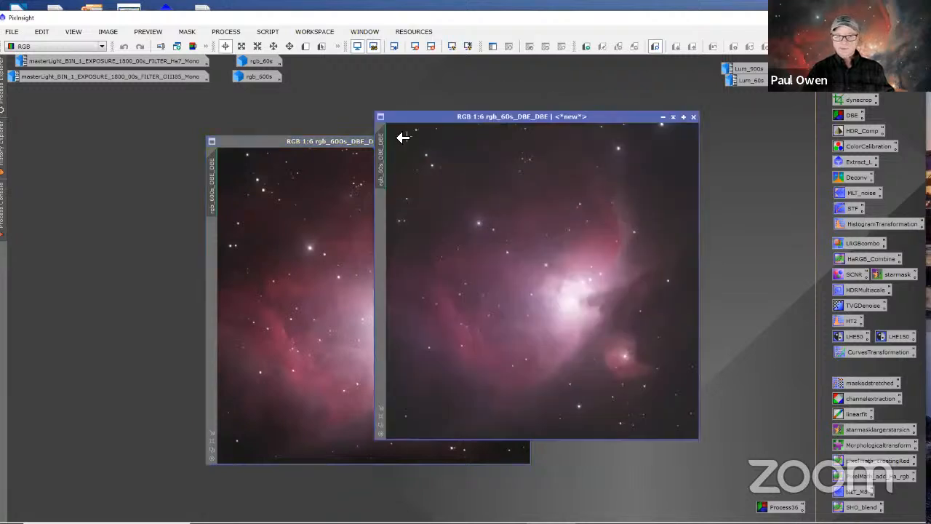
left_click_drag(333, 143, 231, 126)
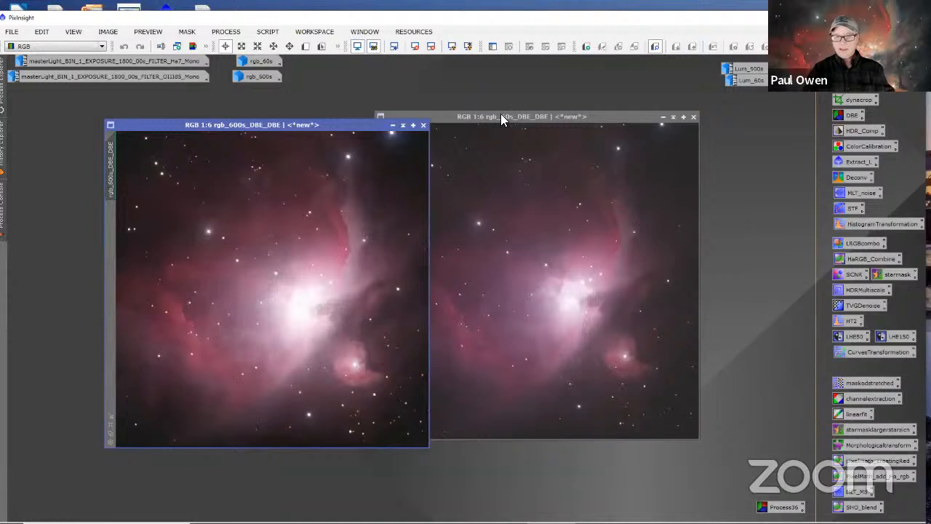
left_click_drag(500, 119, 557, 126)
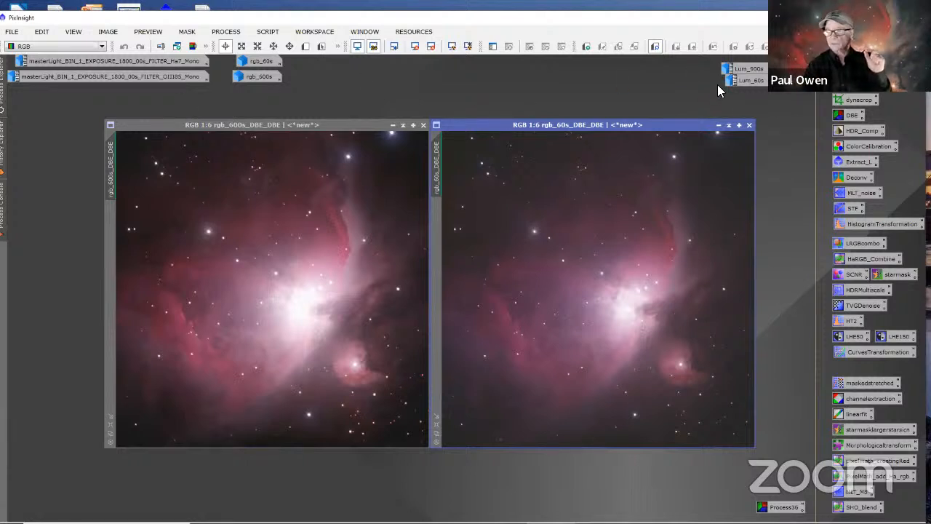
Step: Open HDRComposition and save rgb_600s_DBE_DBE as a 16-bit unsigned XISF file in the HDR_COMP folder
double_click(838, 132)
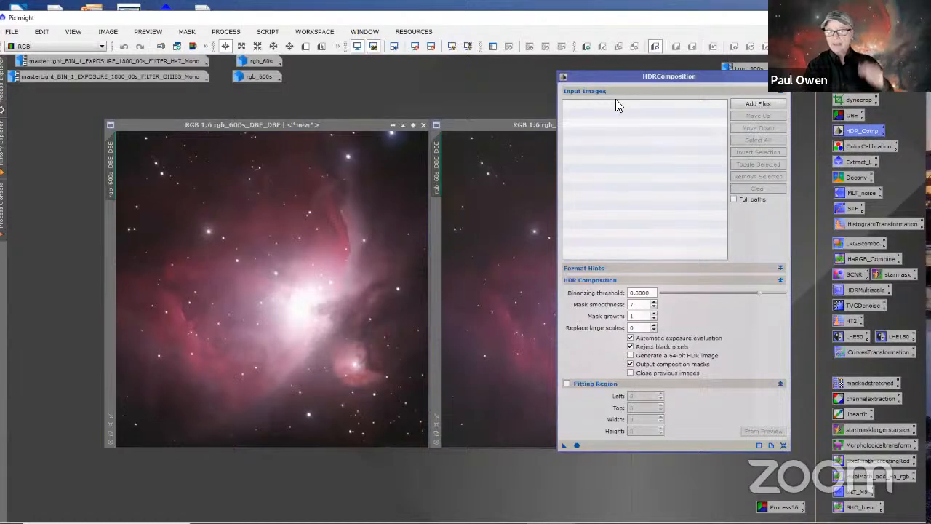
left_click_drag(720, 81, 739, 107)
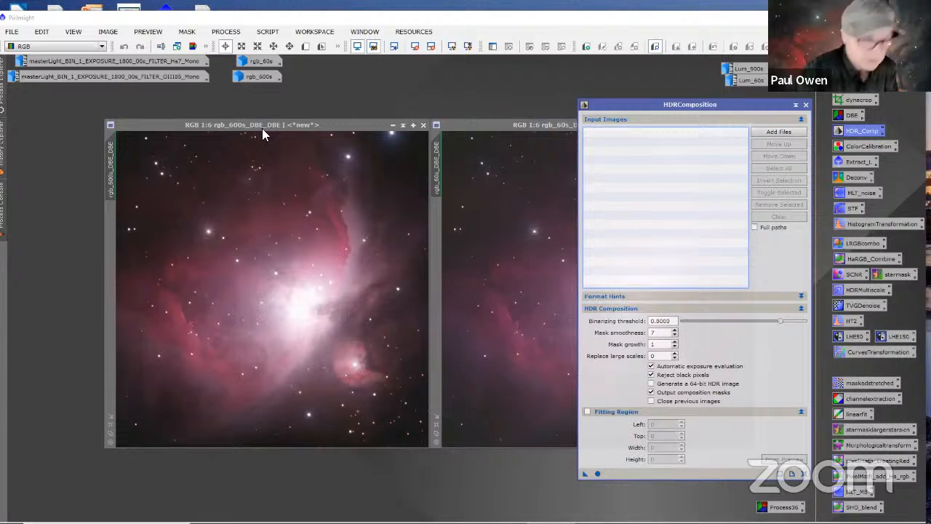
left_click(124, 126)
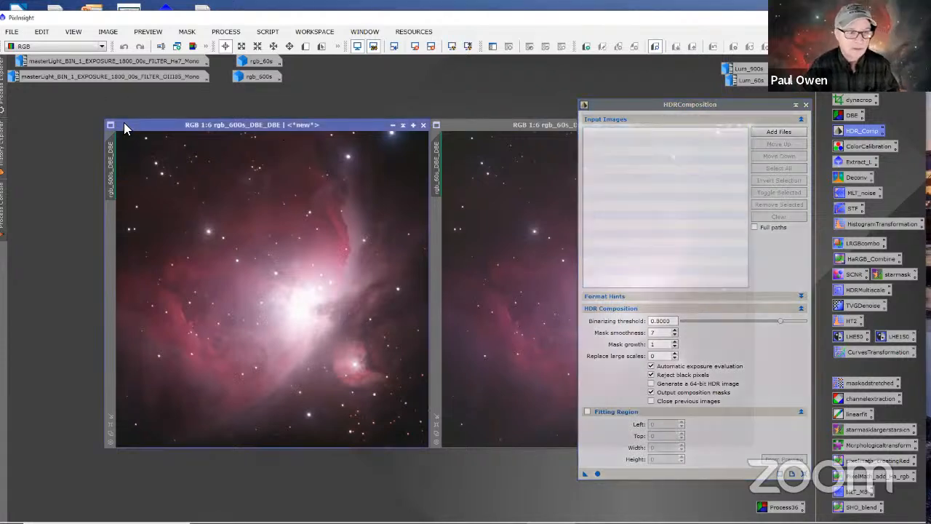
left_click(17, 34)
left_click(44, 126)
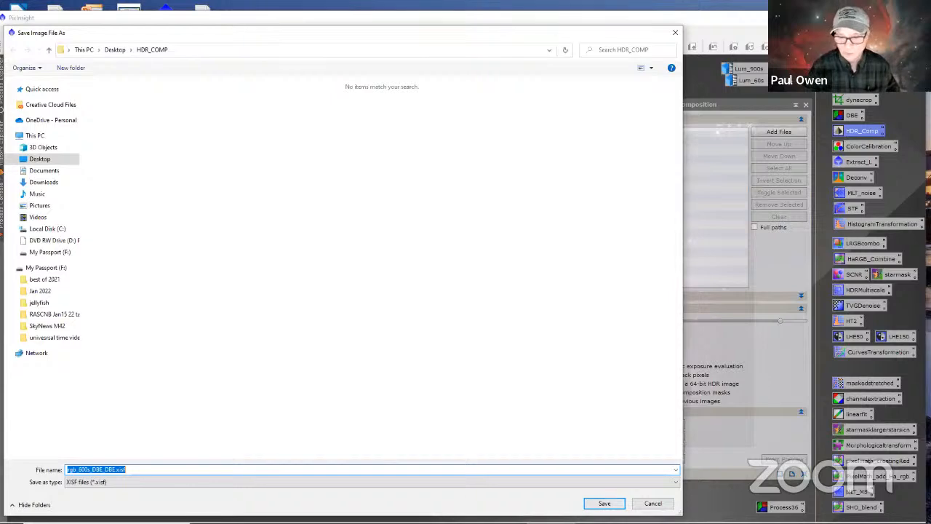
left_click(605, 503)
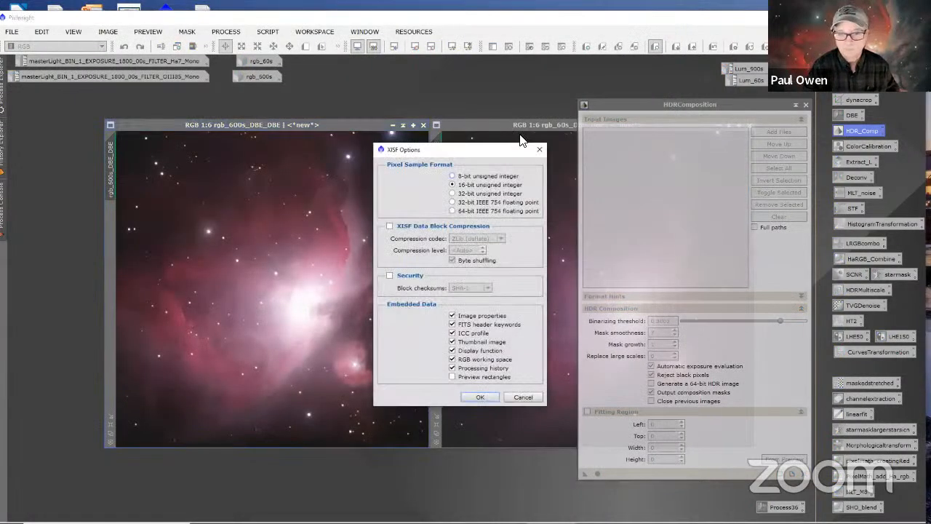
left_click(491, 395)
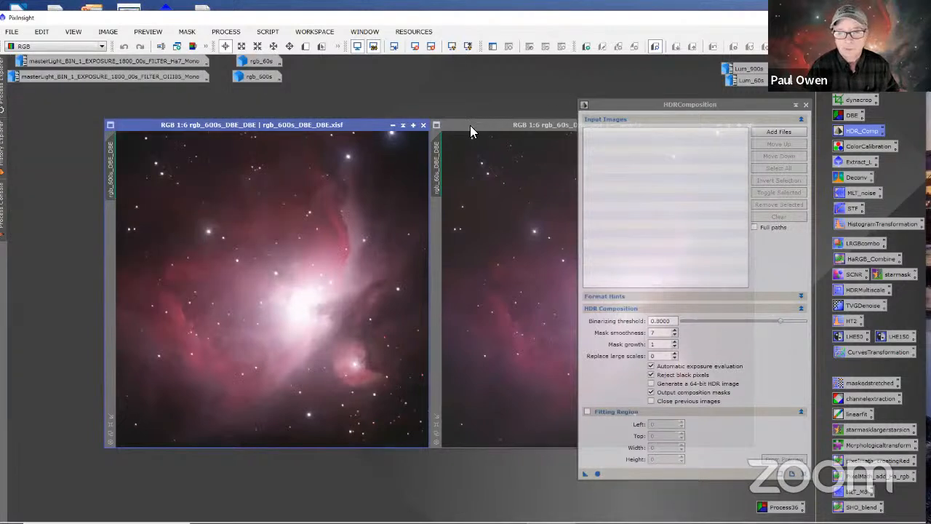
Step: Save rgb_60s_DBE_DBE as a 16-bit unsigned XISF file in the same HDR_COMP folder
left_click(470, 125)
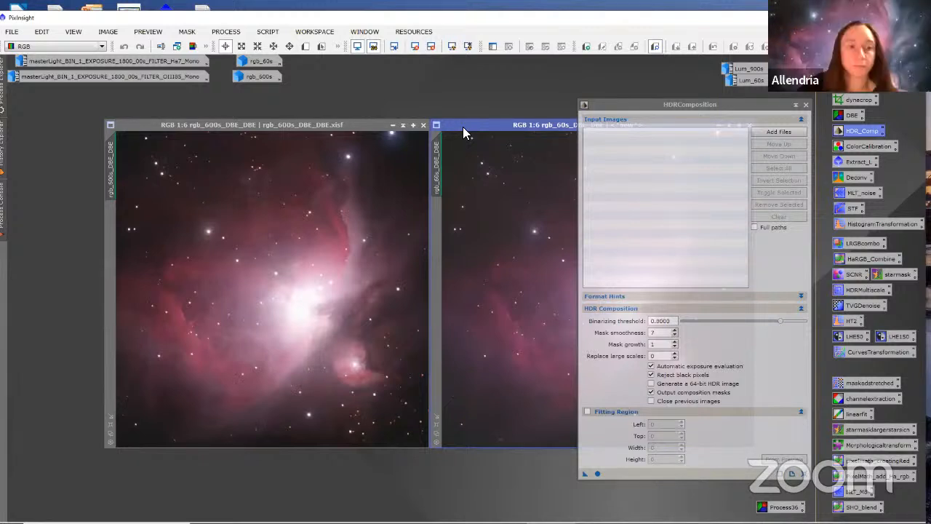
left_click(12, 31)
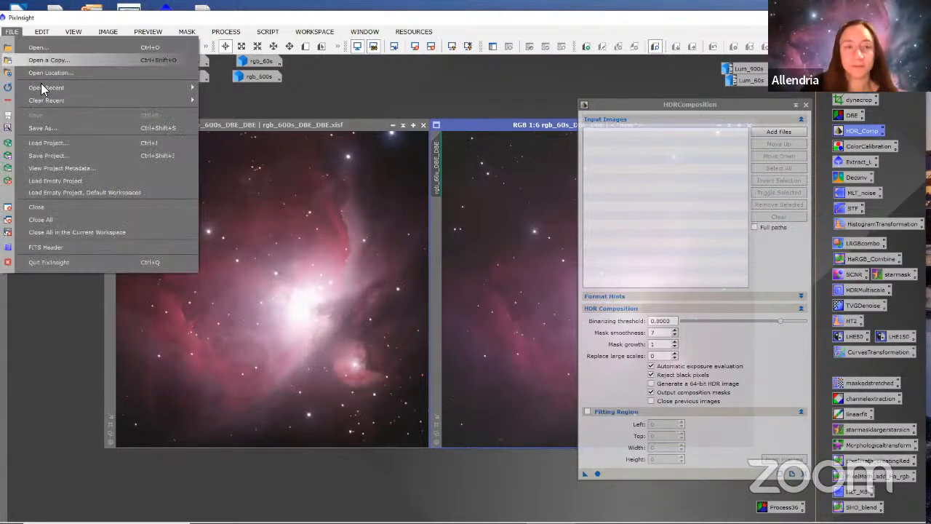
left_click(45, 128)
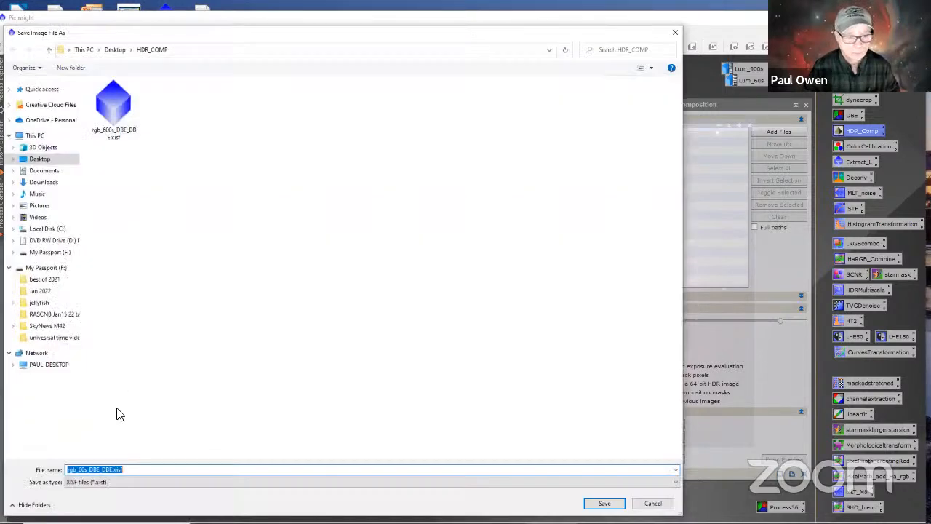
left_click(603, 504)
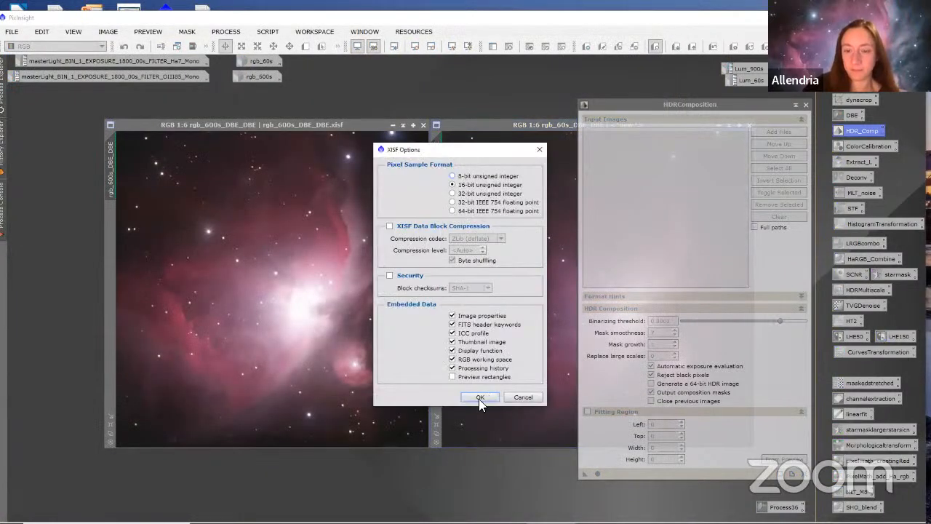
left_click(478, 396)
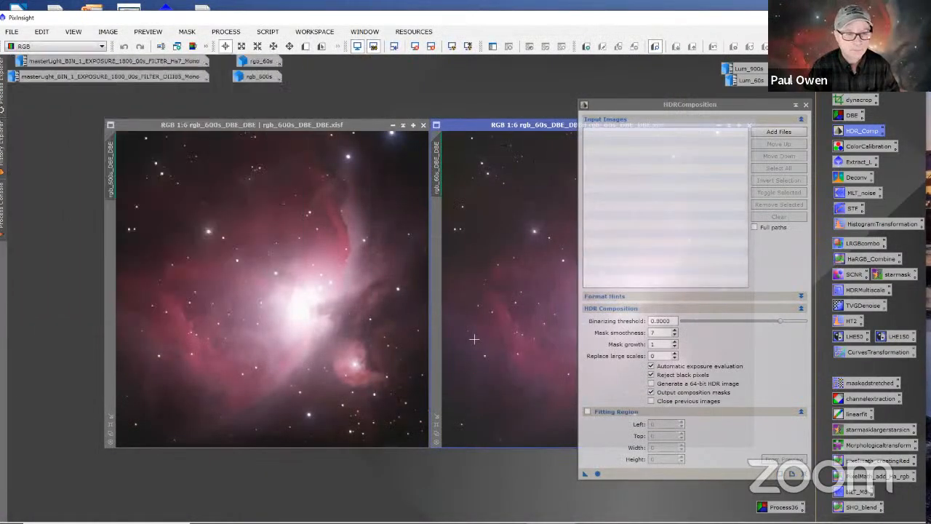
Step: Iconize rgb_60s_DBE_DBE out of the way and arrange rgb_600s_DBE_DBE side by side with the HDRComposition window
left_click_drag(364, 126, 301, 125)
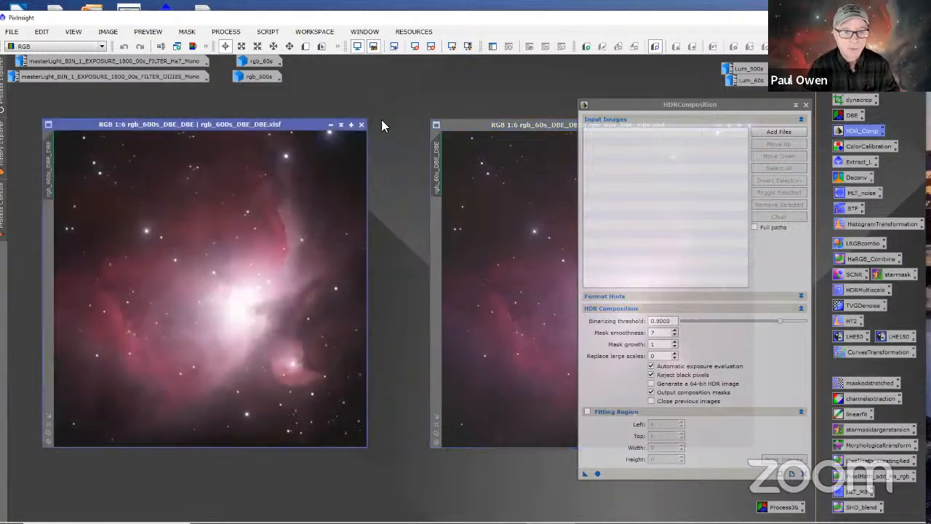
left_click_drag(464, 123, 402, 121)
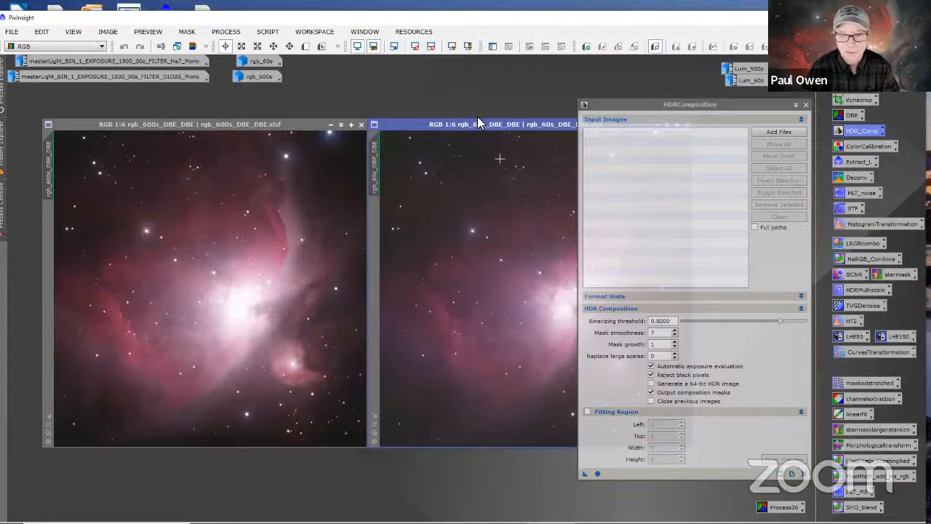
left_click_drag(416, 128, 315, 127)
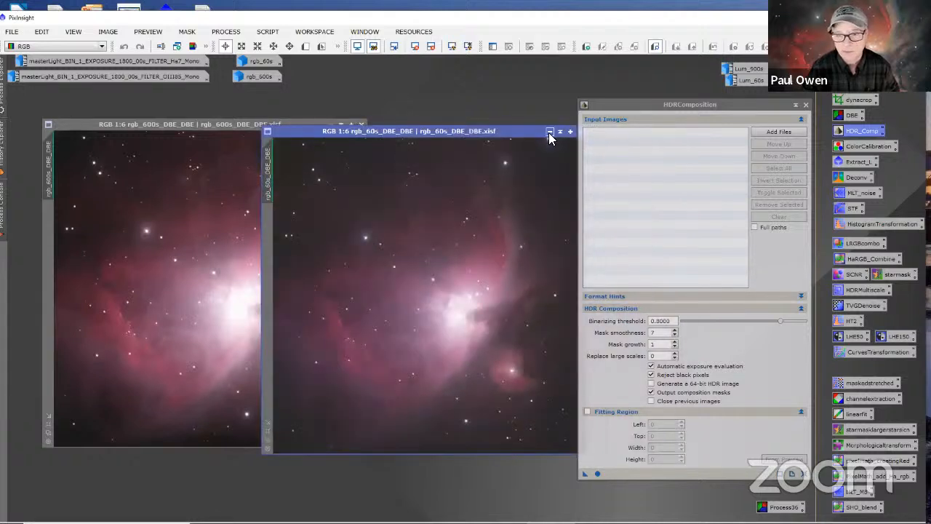
left_click(550, 125)
left_click_drag(506, 91, 407, 64)
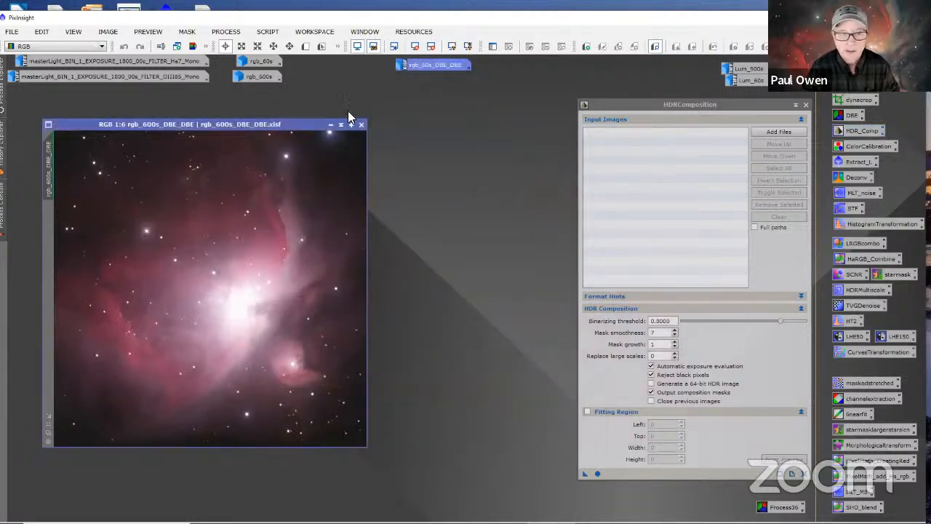
left_click_drag(305, 127, 432, 111)
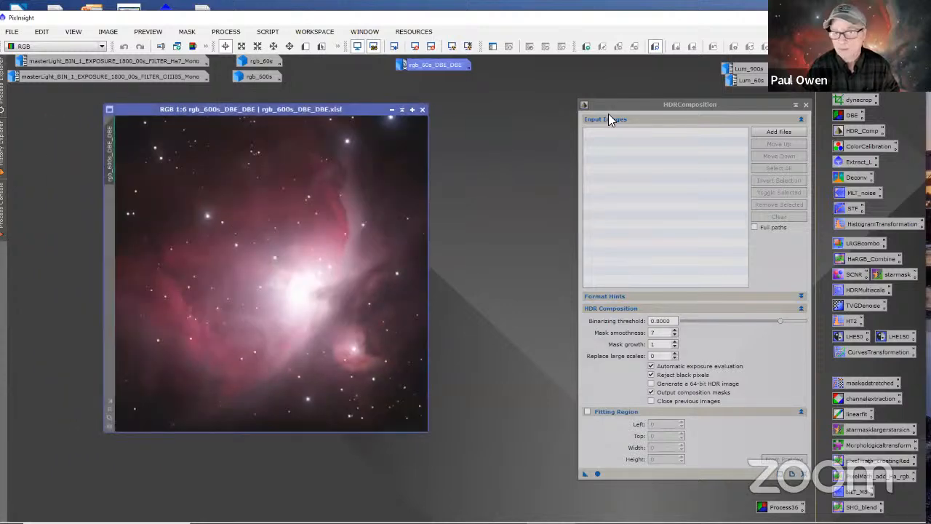
left_click_drag(611, 107, 498, 89)
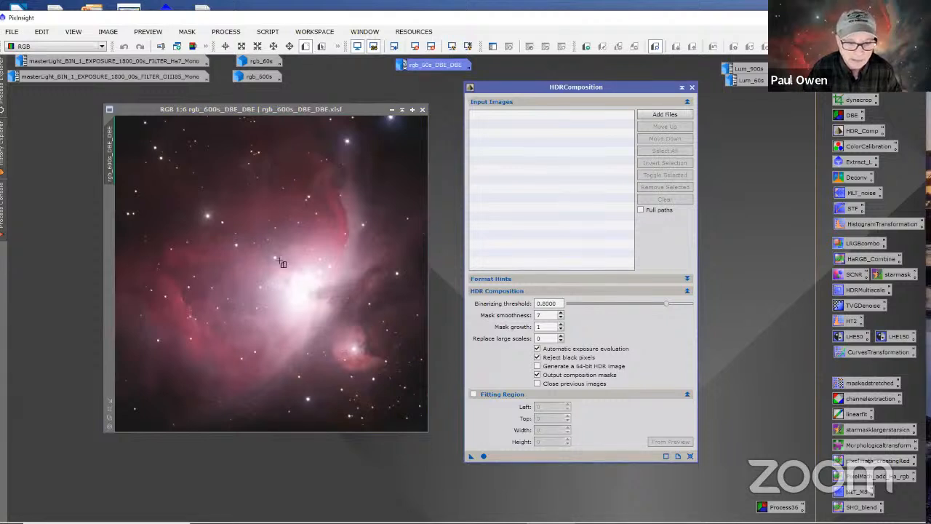
Step: Define a preview around the bright nebula core of rgb_600s_DBE_DBE and add rgb_600s_DBE_DBE.xisf to the HDRComposition inputs
left_click_drag(275, 256, 340, 327)
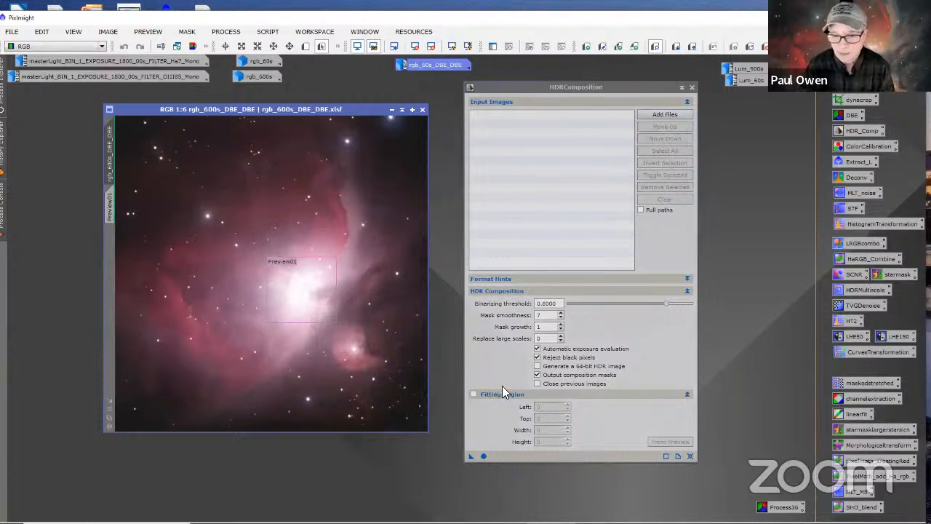
left_click(657, 115)
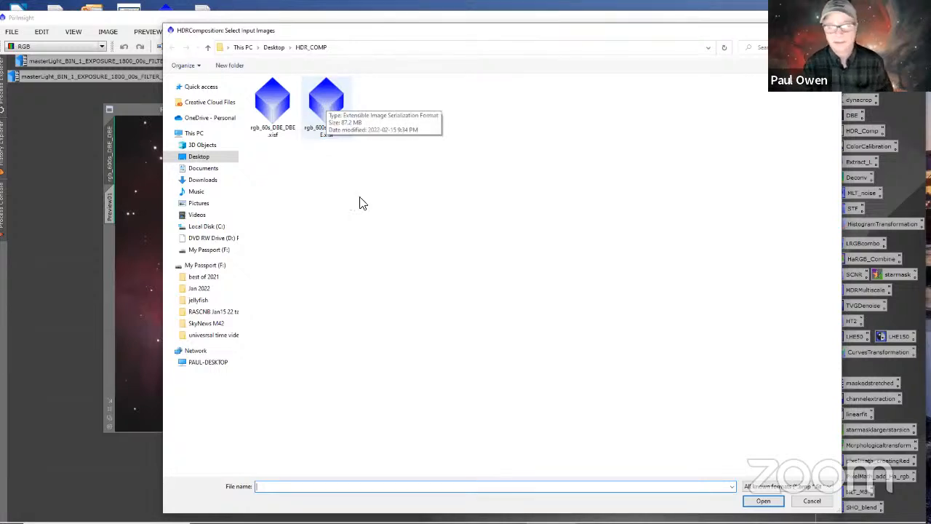
left_click(326, 105)
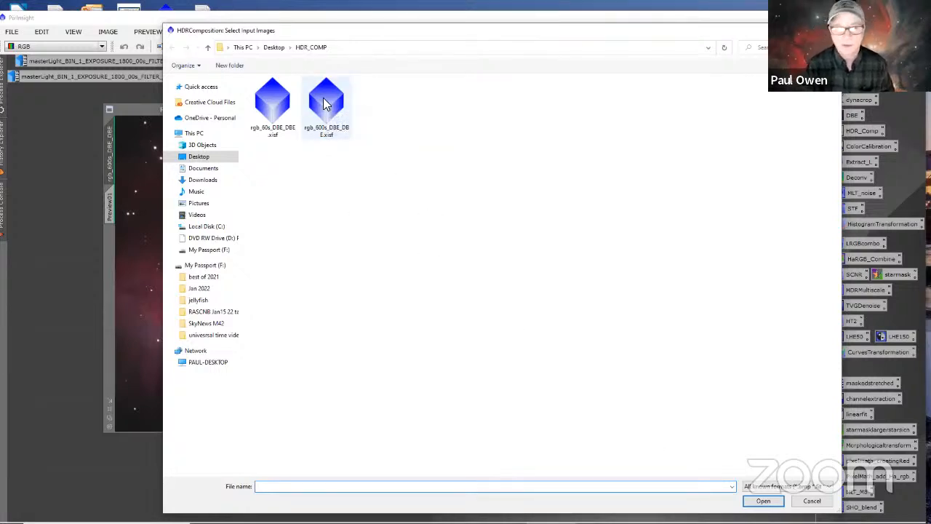
left_click(763, 502)
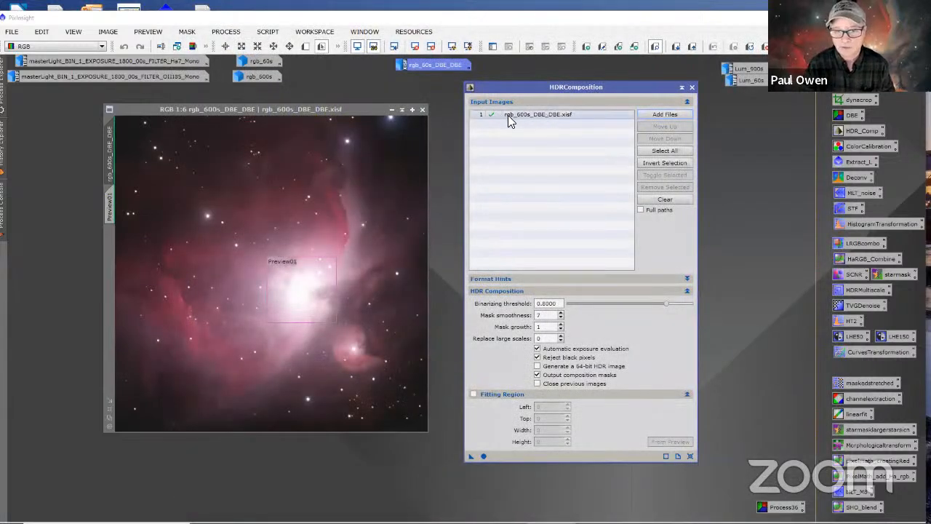
Step: Add rgb_60s_DBE_DBE.xisf as the second HDRComposition input and turn off automatic exposure evaluation
left_click(655, 115)
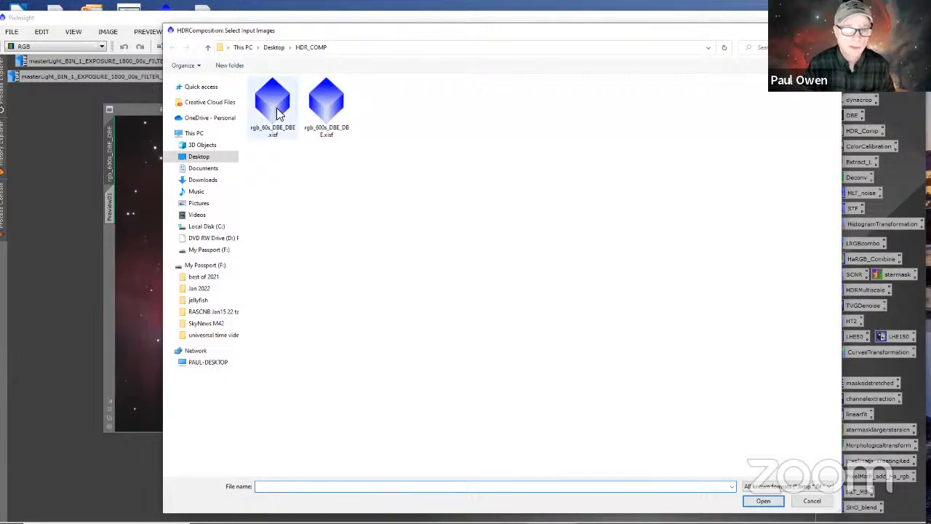
left_click(275, 109)
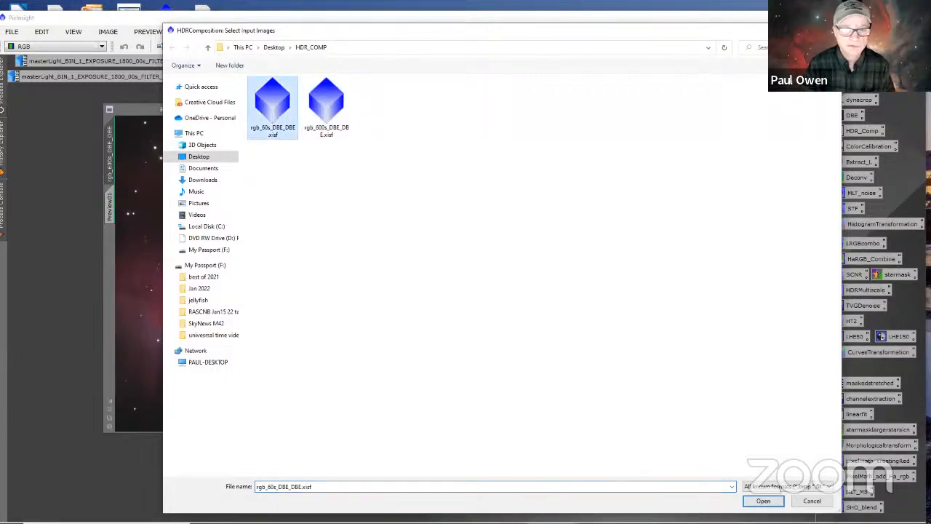
left_click(760, 500)
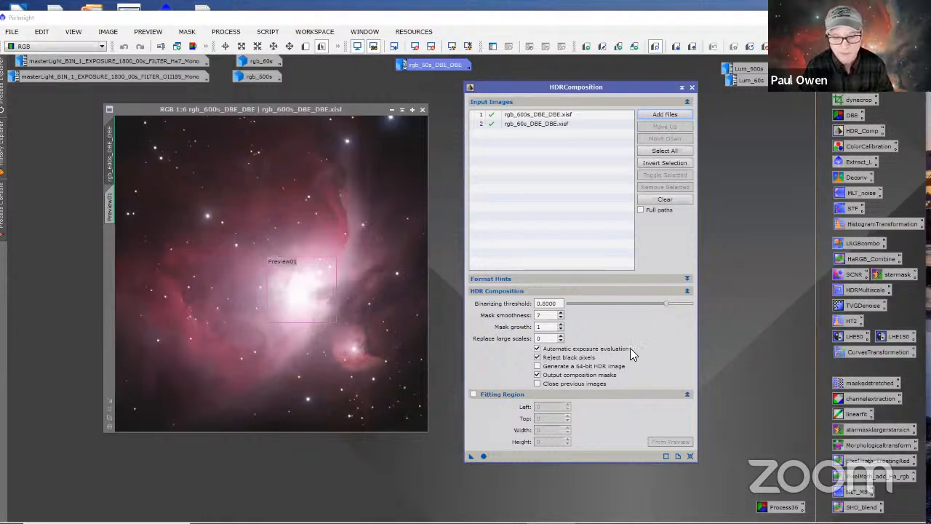
left_click(538, 349)
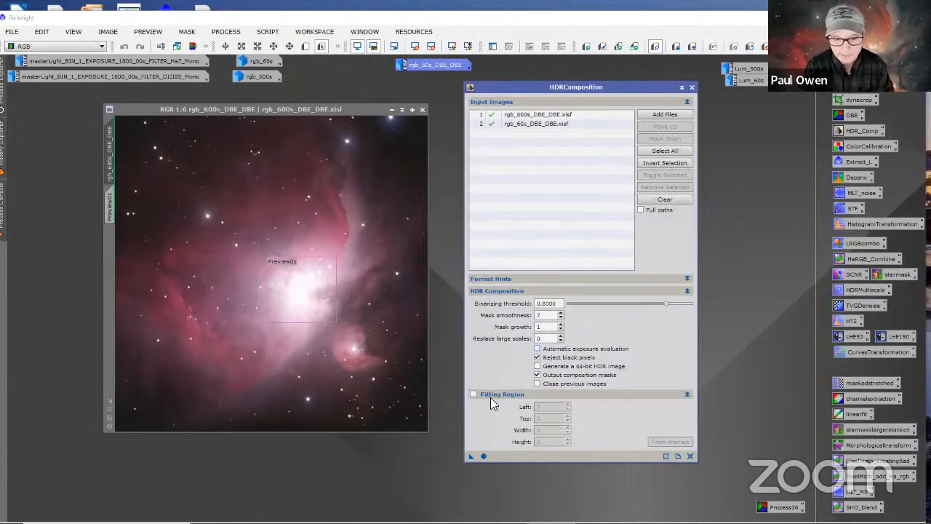
Step: Close HDRComposition without running it and delete the preview from rgb_600s_DBE_DBE
left_click(354, 112)
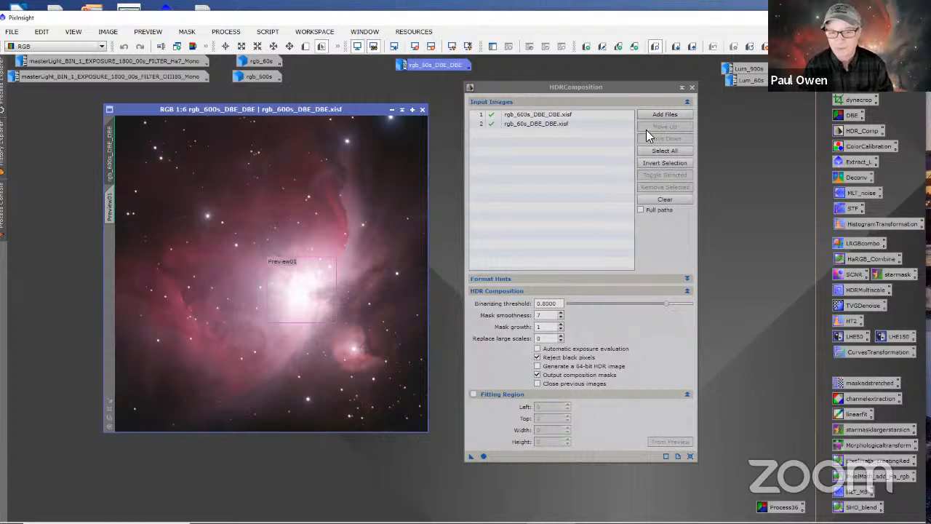
left_click(692, 89)
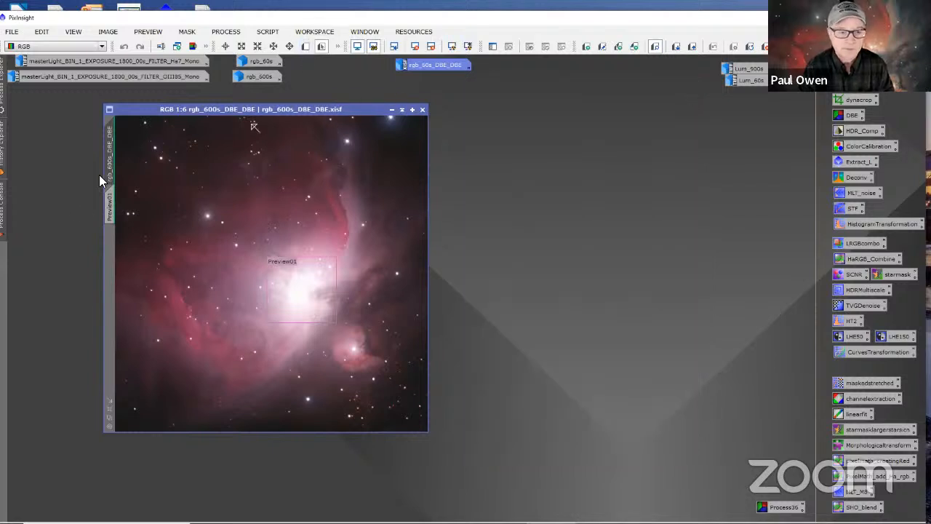
left_click(111, 201)
right_click(111, 200)
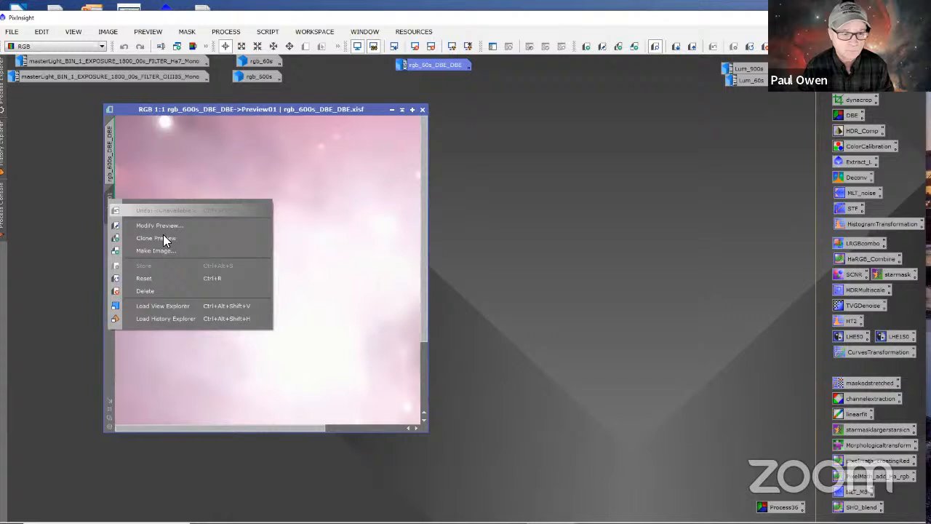
left_click(156, 290)
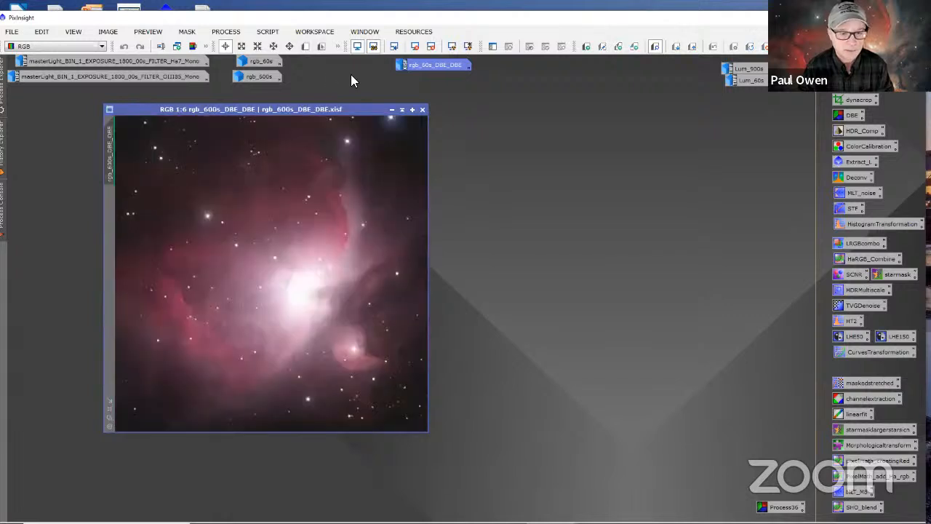
Step: Reopen HDRComposition with its saved settings and add rgb_600s_DBE_DBE.xisf followed by rgb_60s_DBE_DBE.xisf as input images
double_click(840, 137)
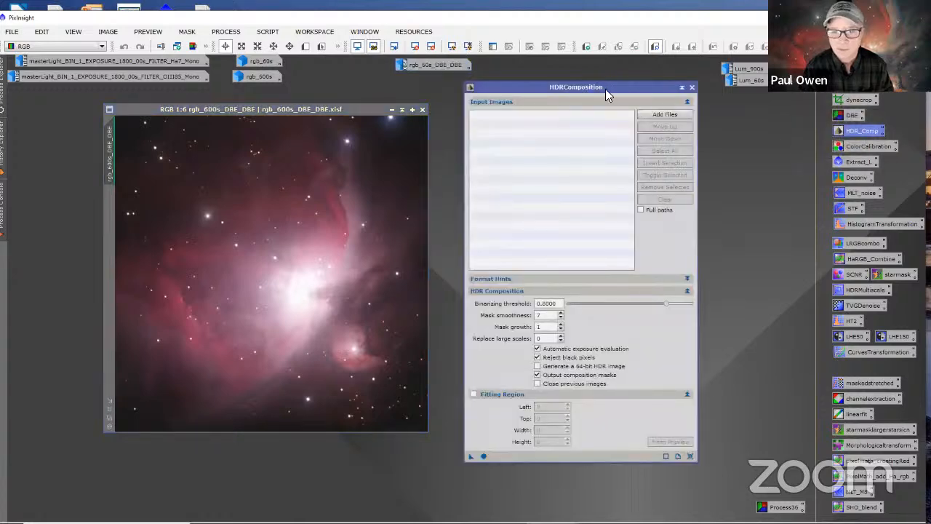
left_click(655, 114)
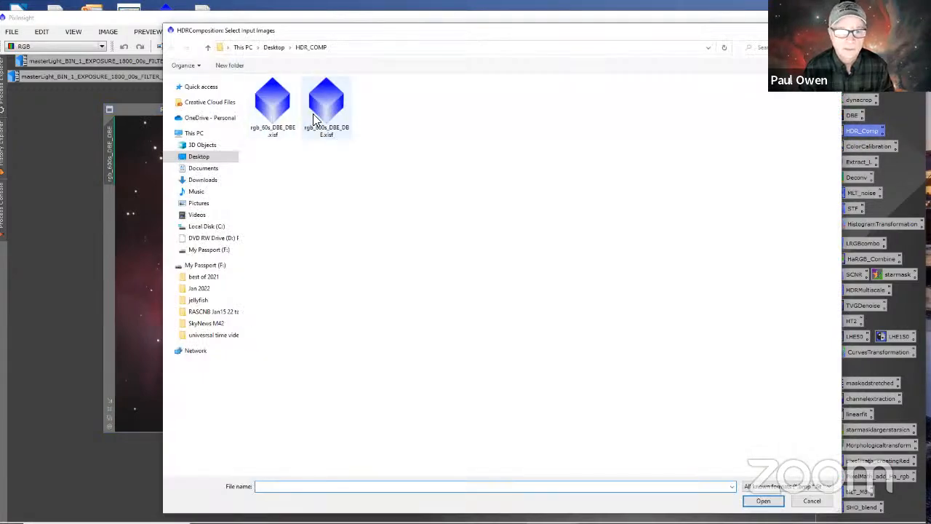
left_click(315, 117)
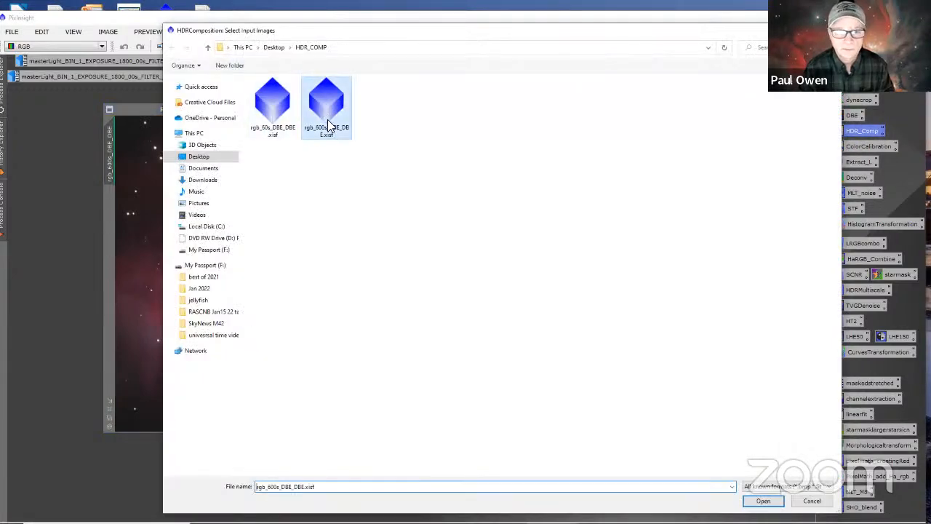
left_click(757, 499)
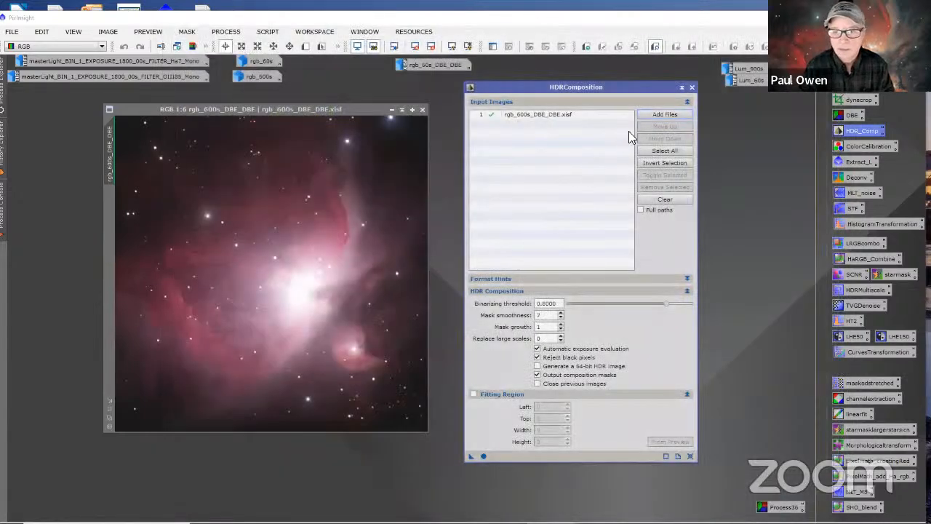
left_click(655, 116)
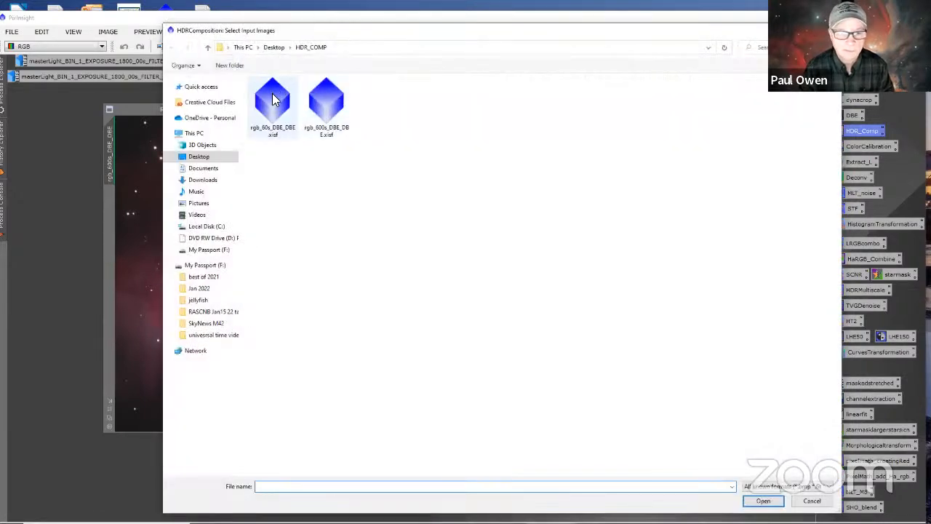
left_click(275, 101)
left_click(763, 500)
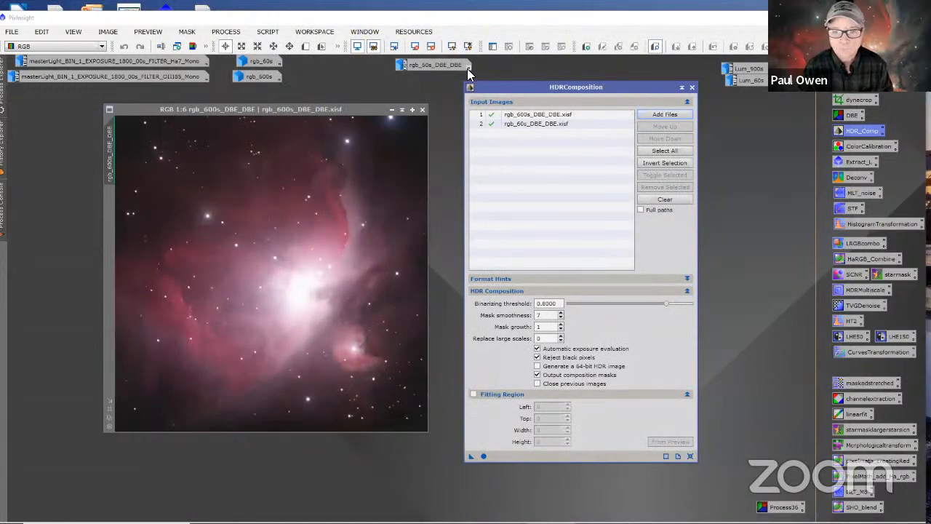
Step: Enable the HDRComposition fitting region, outline the nebula core of rgb_600s_DBE_DBE with a preview, and turn off automatic exposure evaluation
mouse_move(456, 69)
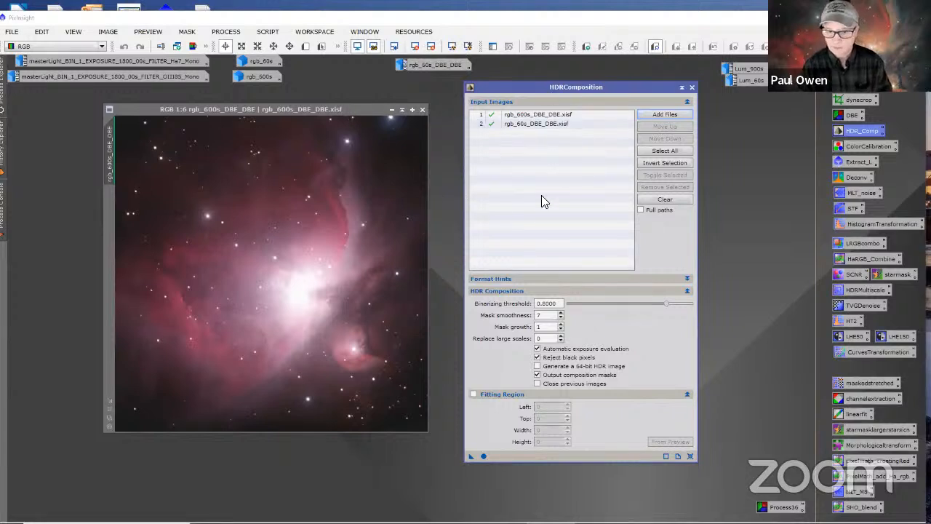
left_click(473, 394)
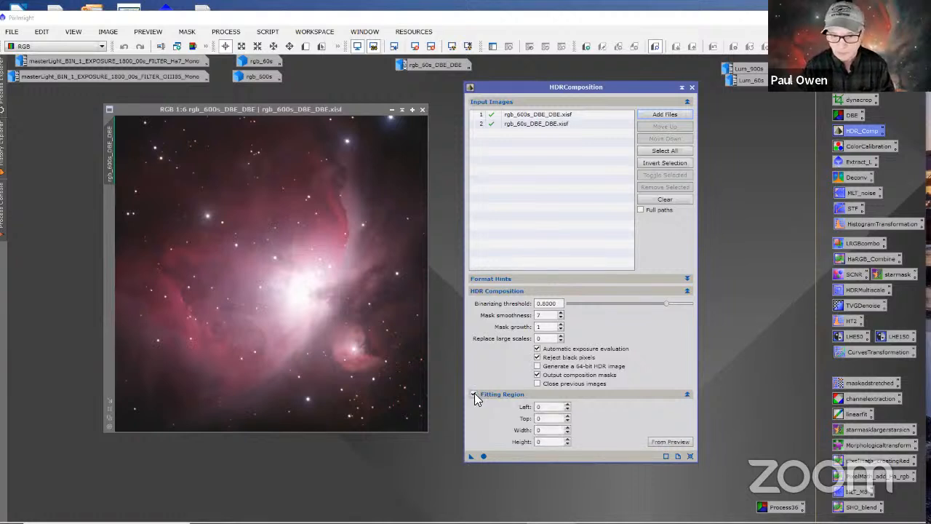
left_click(305, 46)
left_click_drag(279, 259, 332, 328)
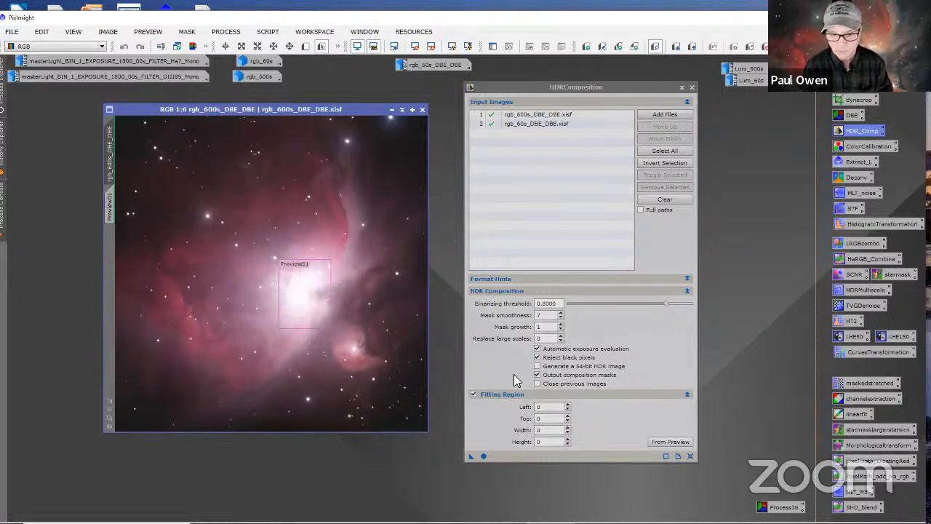
left_click(537, 349)
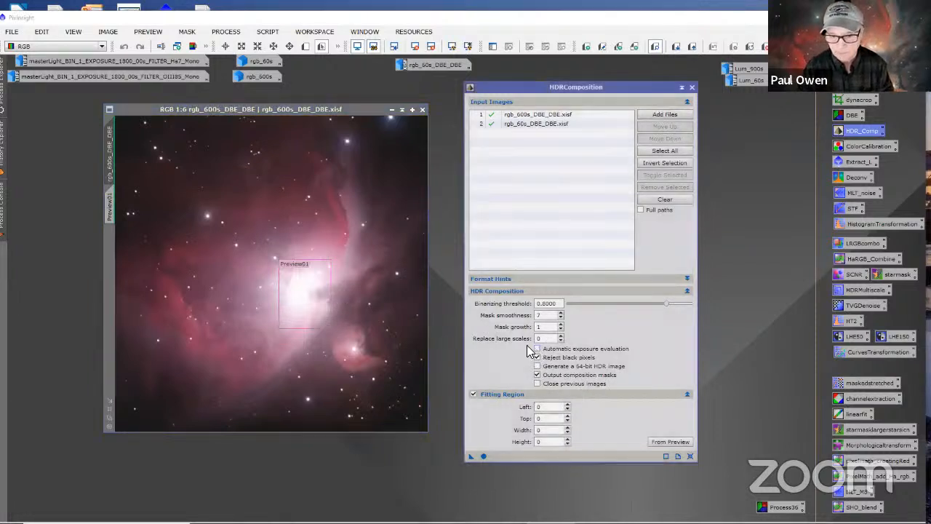
Step: Replace the preview on rgb_600s_DBE_DBE with a wider one of about 880 × 840 pixels framing the bright nebula core
left_click(110, 212)
right_click(111, 211)
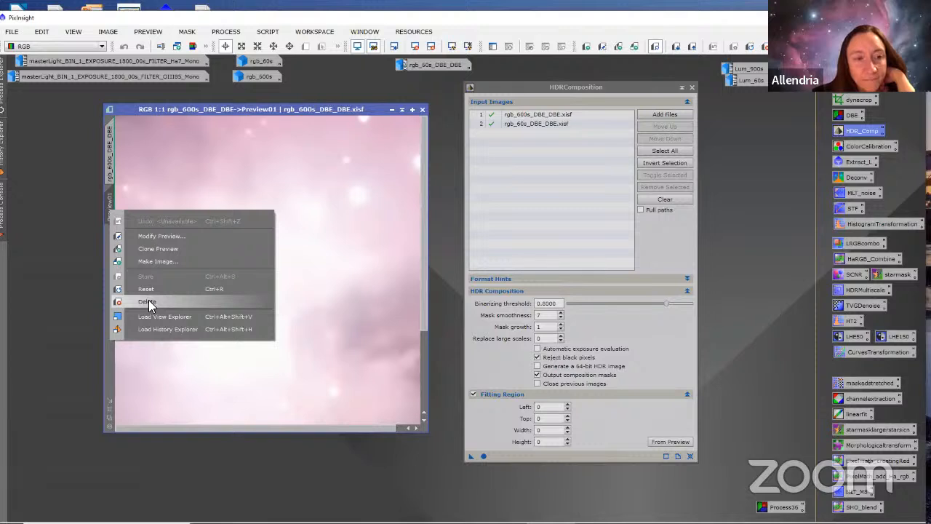
left_click(148, 301)
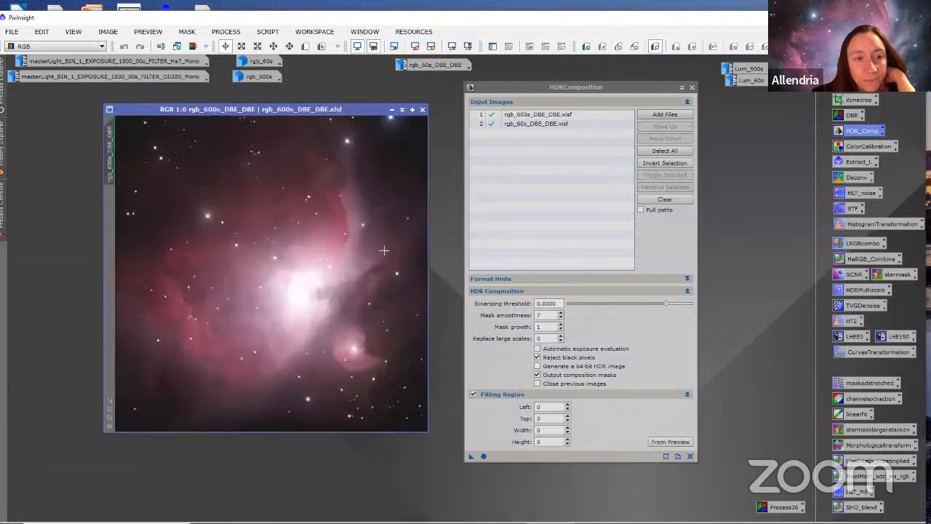
left_click(305, 49)
left_click_drag(265, 262, 349, 324)
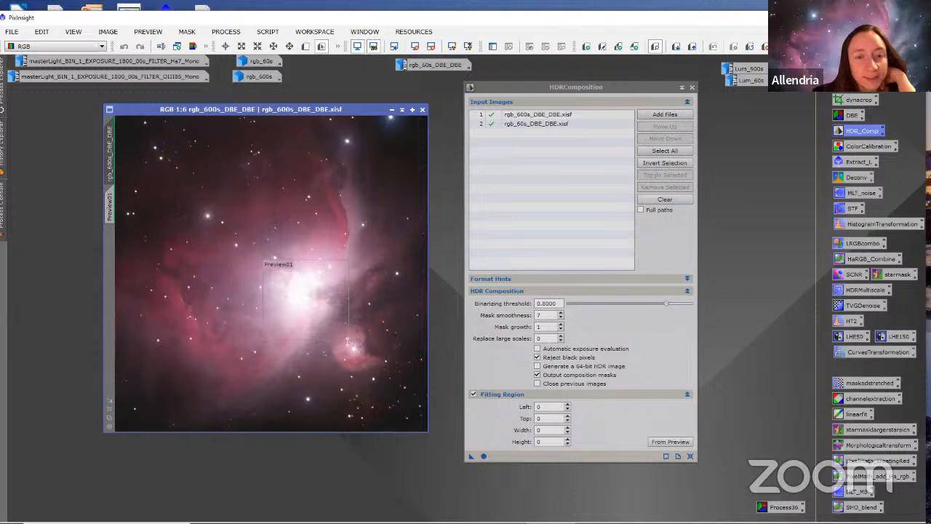
mouse_move(349, 324)
left_mouse_down()
mouse_move(318, 309)
mouse_move(336, 328)
left_mouse_up()
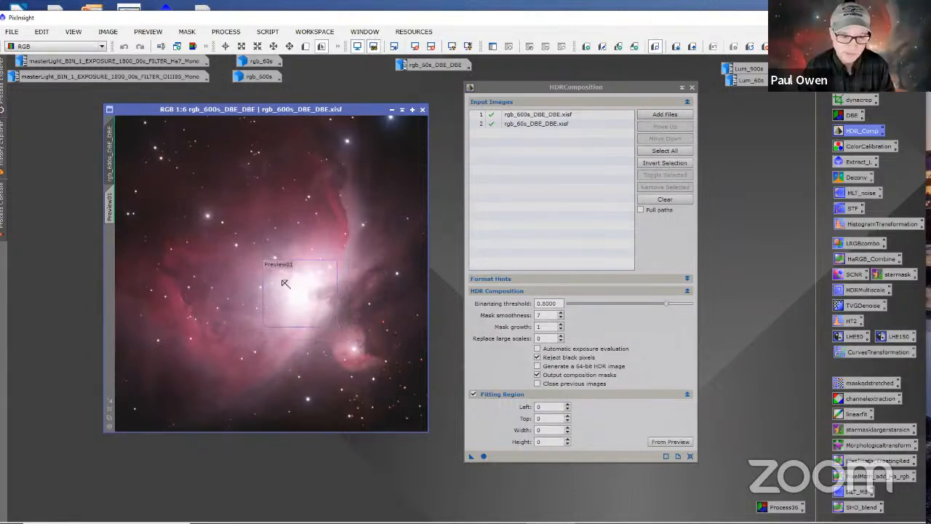
left_click_drag(262, 292, 267, 291)
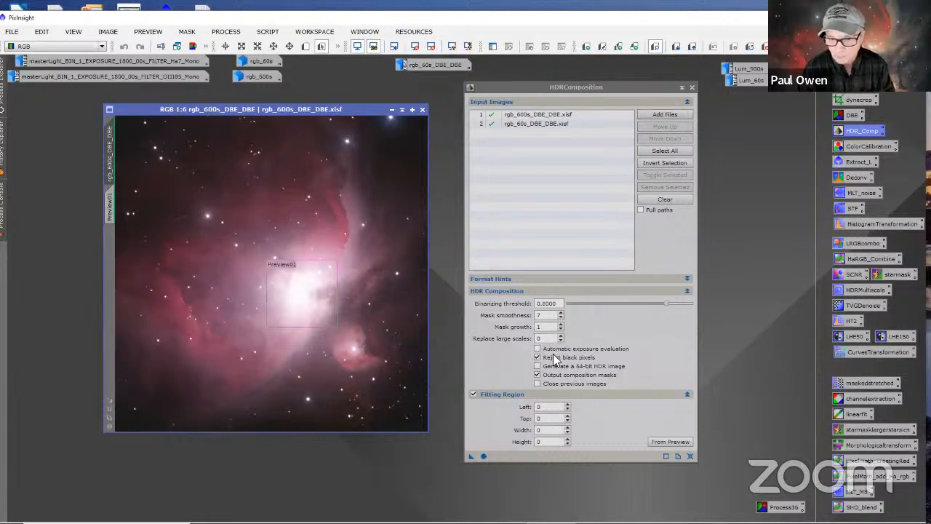
Step: Load the HDRComposition fitting region coordinates from the preview rgb_600s_DBE_DBE->Preview01
left_click(687, 394)
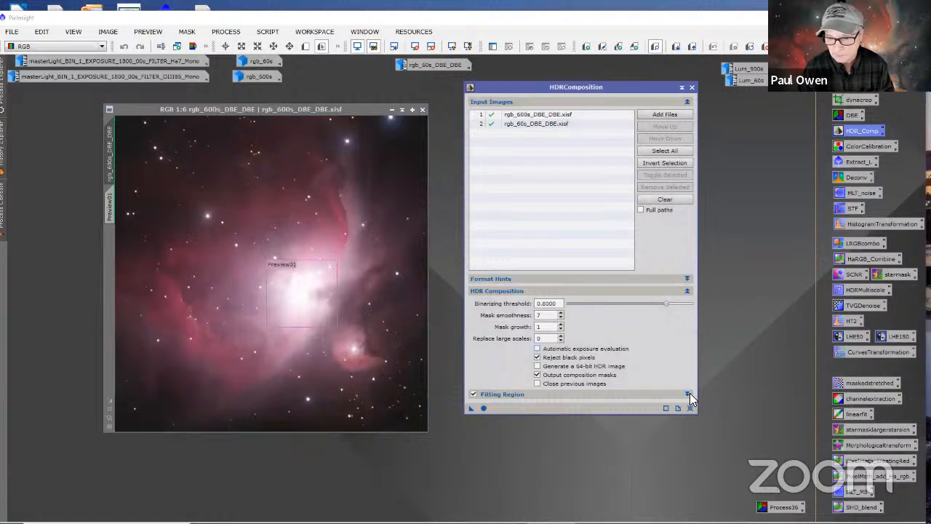
left_click(688, 394)
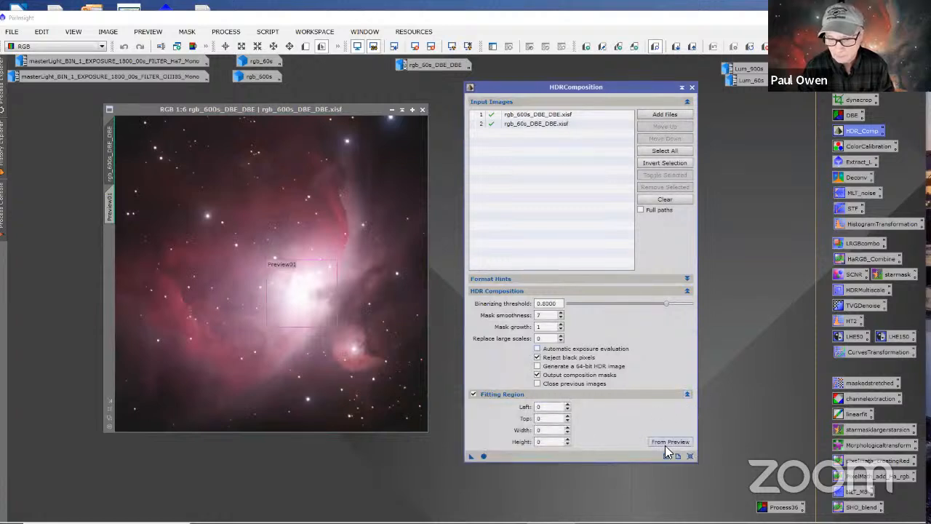
left_click(665, 443)
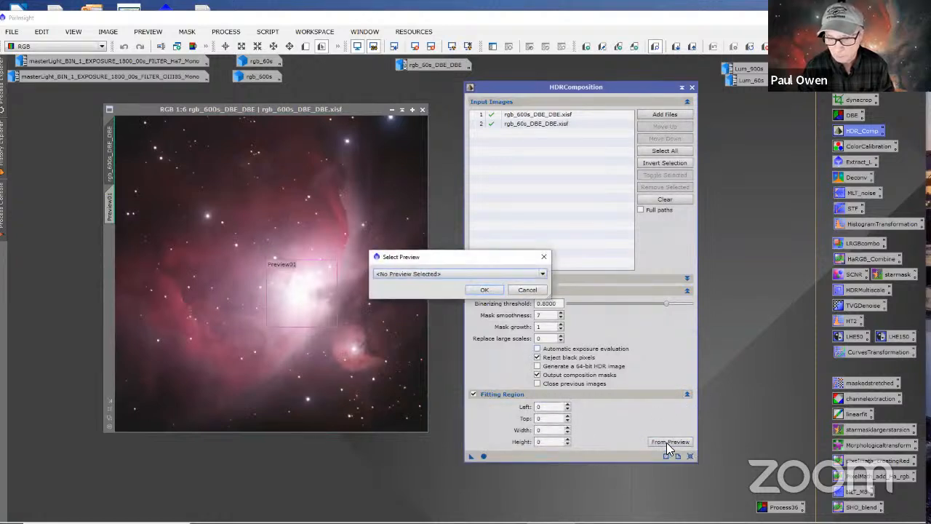
left_click(435, 273)
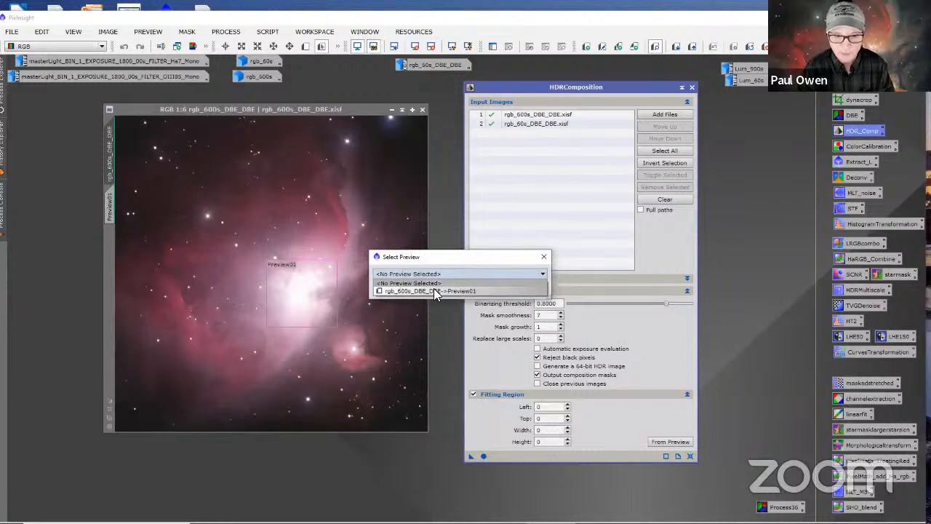
left_click(435, 291)
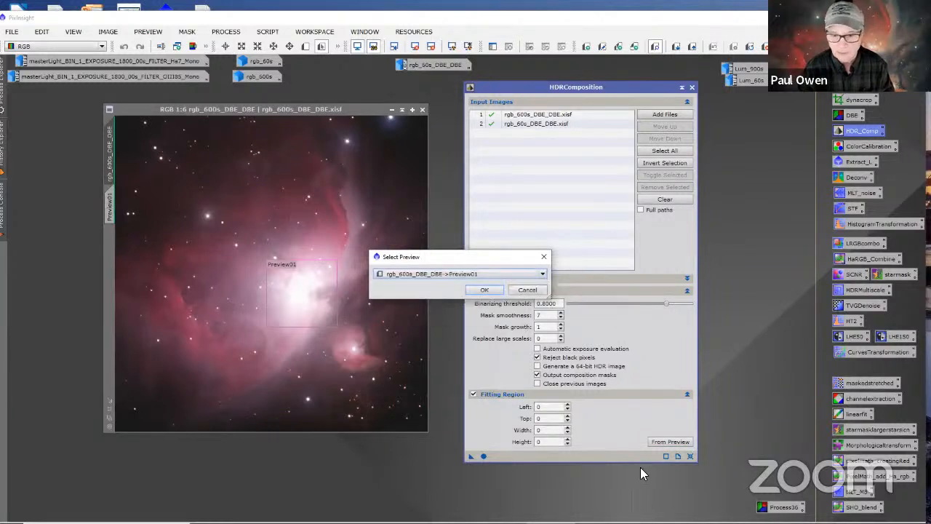
left_click(482, 288)
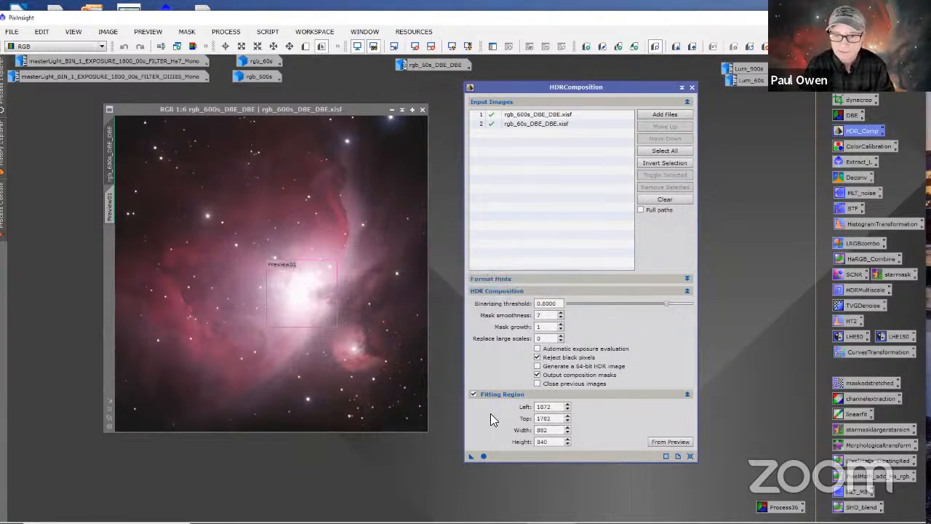
Step: Run HDRComposition on the two exposures and move its dialog away from the generated images
left_click(484, 457)
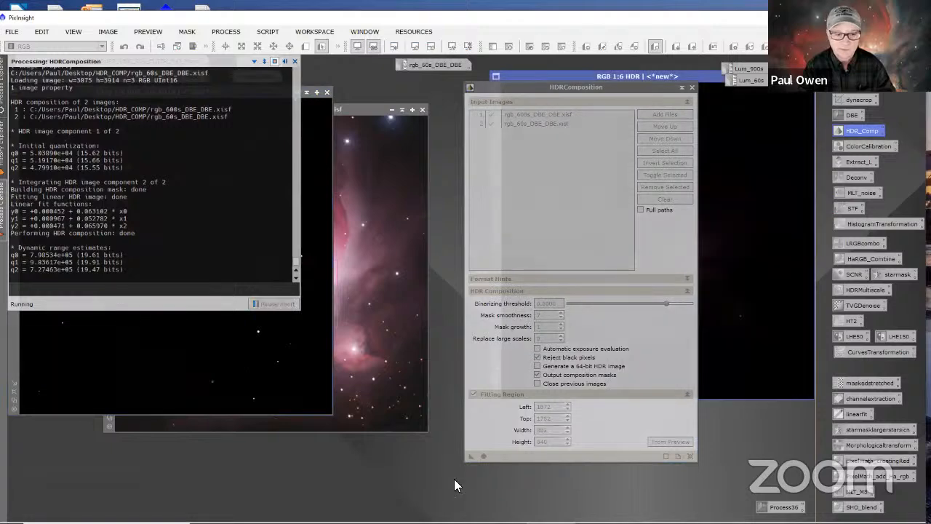
left_click_drag(507, 88, 456, 302)
left_click_drag(445, 197, 471, 148)
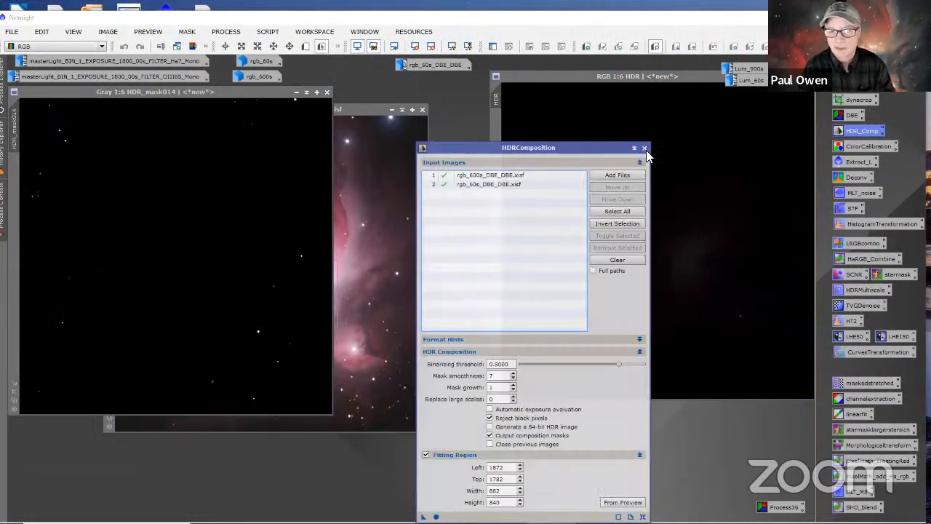
Step: Close the generated composition mask and HDR image without saving, and move the HDRComposition dialog back beside rgb_600s_DBE_DBE
left_click(327, 93)
left_click_drag(683, 75, 592, 100)
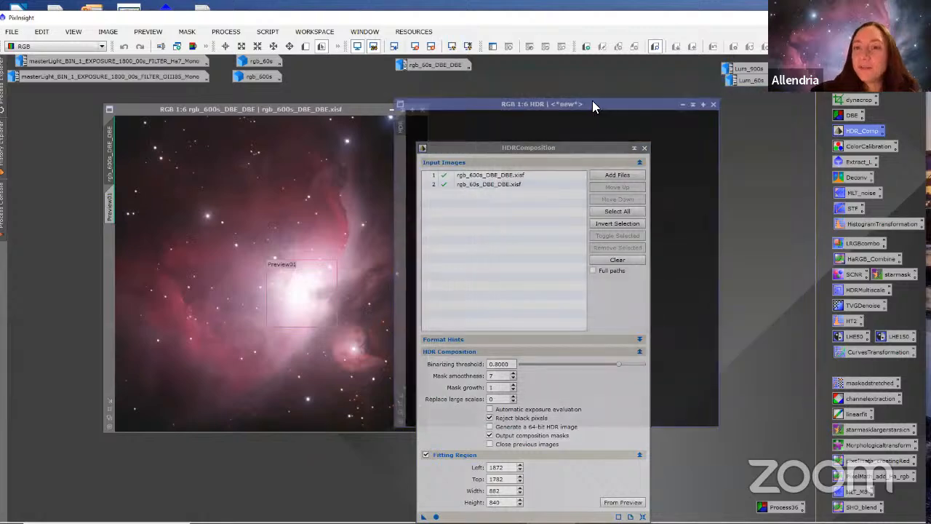
left_click(715, 103)
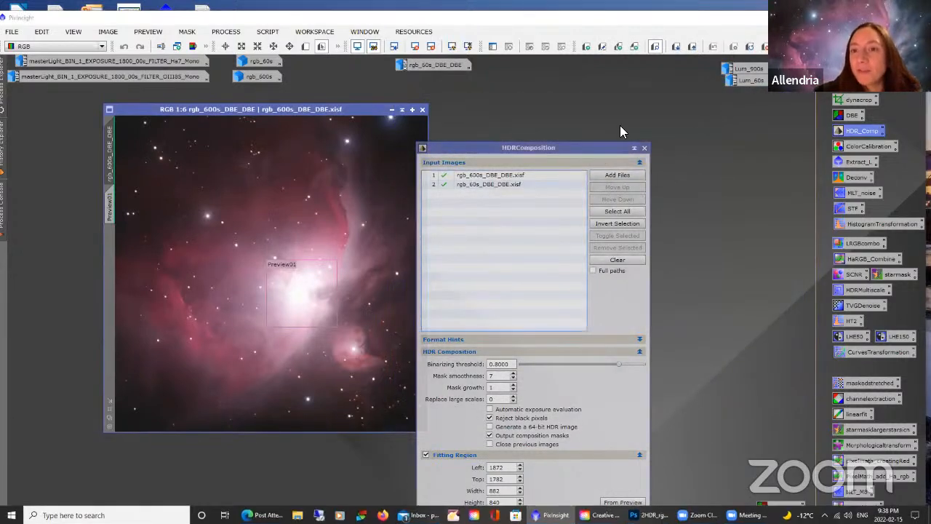
left_click_drag(620, 148, 663, 64)
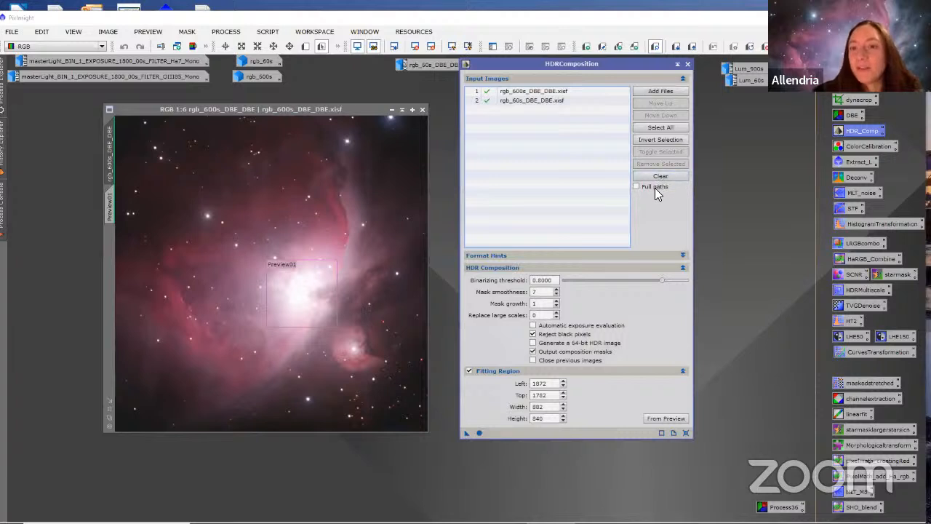
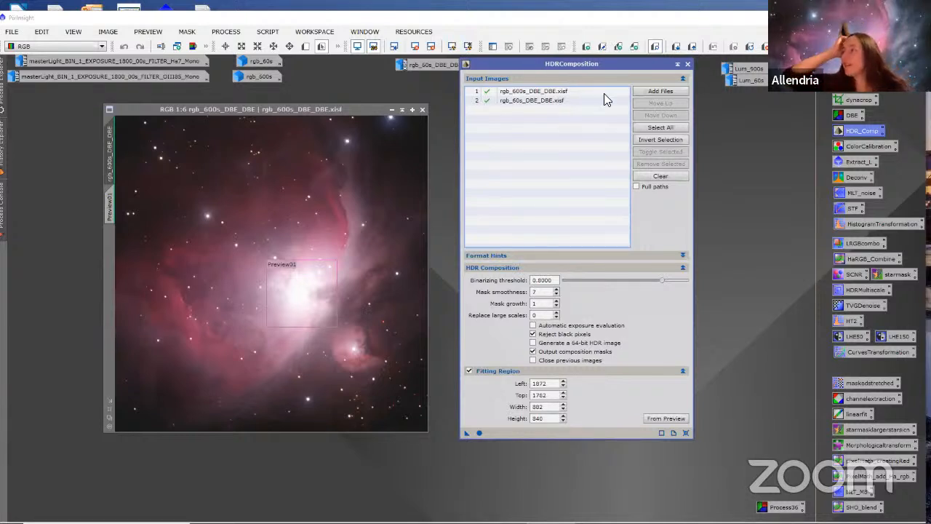
Step: Clear the HDRComposition input image list and close its dialog
left_click(658, 175)
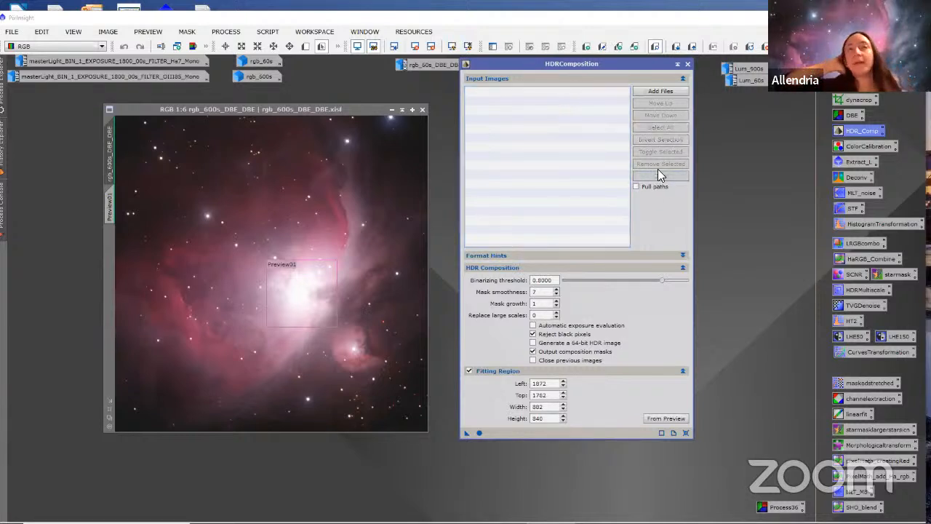
left_click(686, 64)
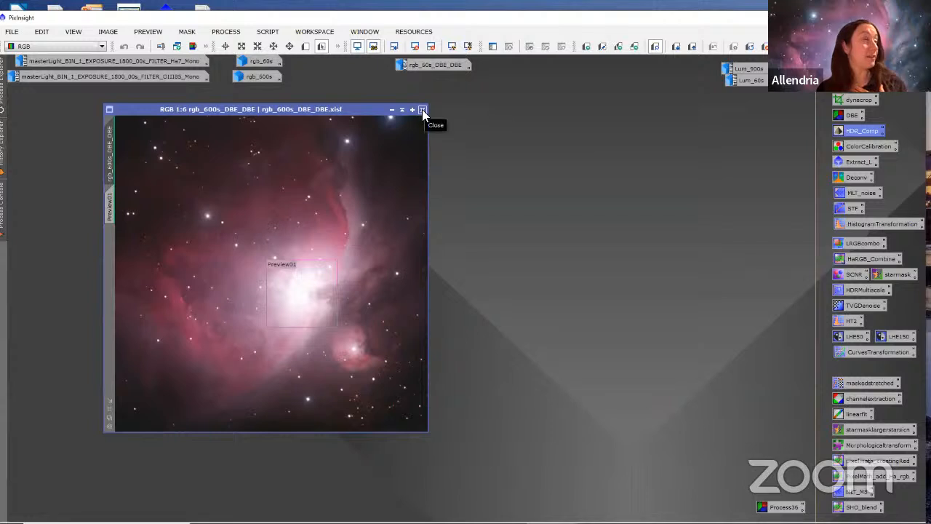
left_click(433, 64)
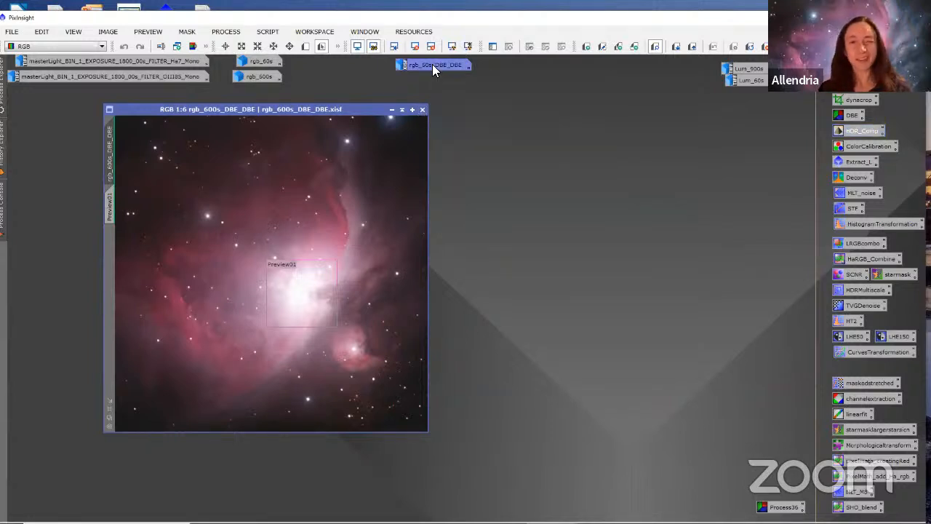
right_click(432, 64)
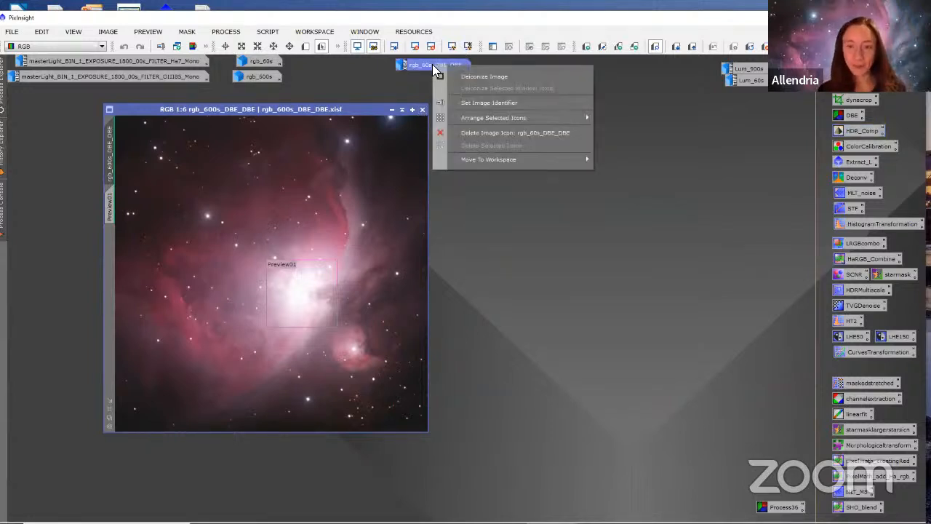
left_click(575, 260)
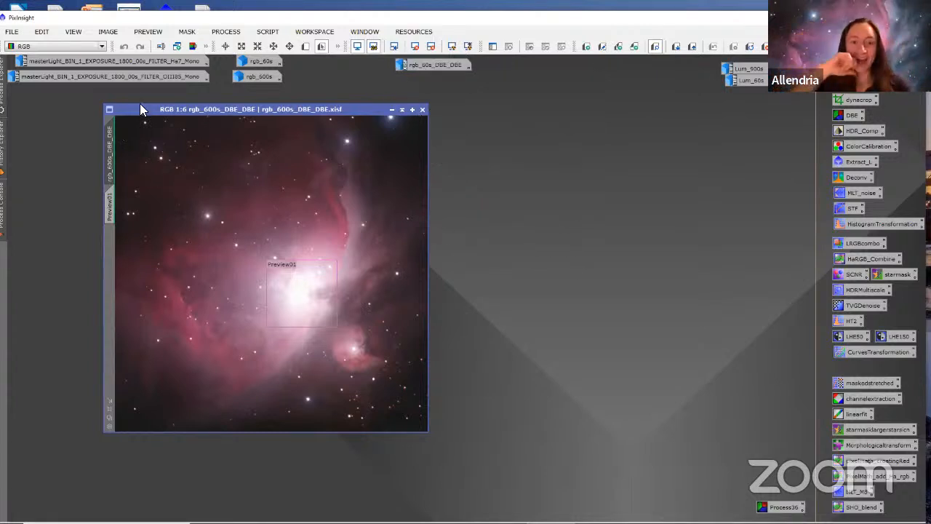
Step: Iconize rgb_600s_DBE_DBE, park its icon below rgb_60s_DBE_DBE, and briefly view the original rgb_60s image
left_click(391, 113)
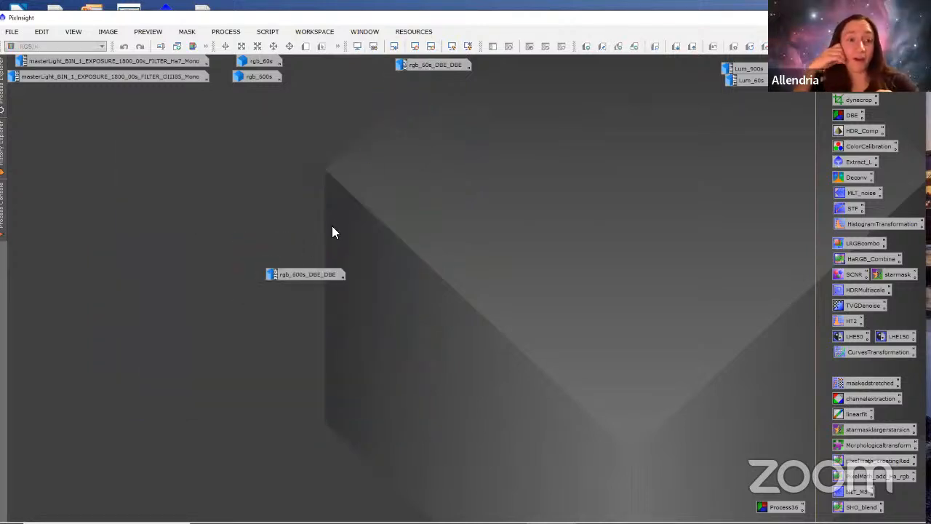
left_click_drag(313, 276, 440, 83)
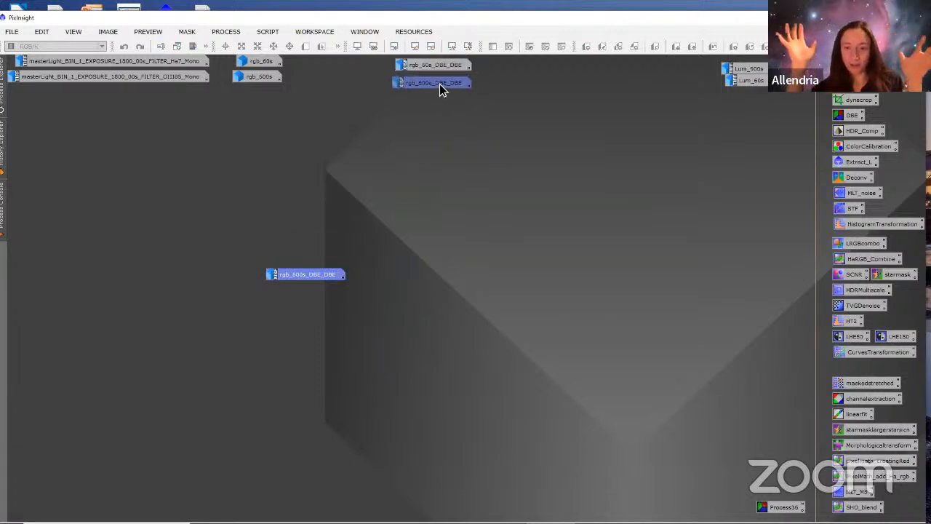
double_click(260, 64)
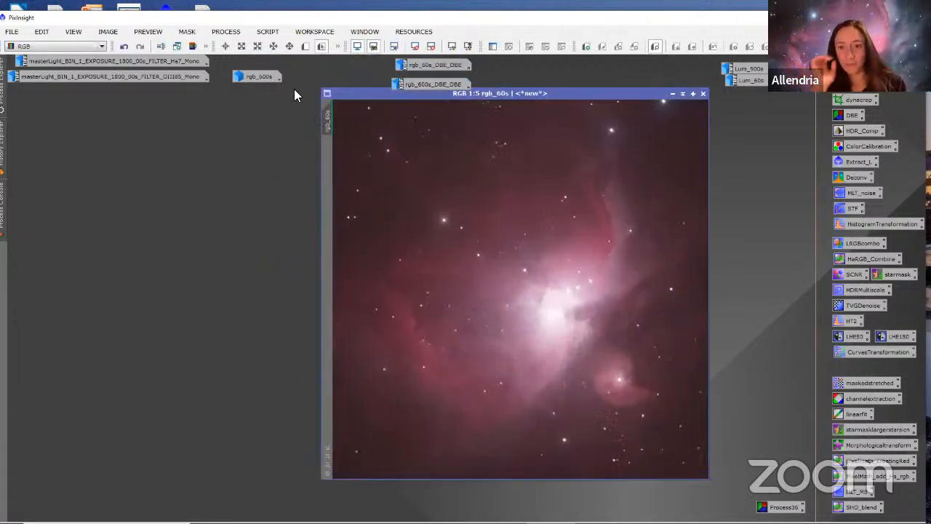
left_click(673, 93)
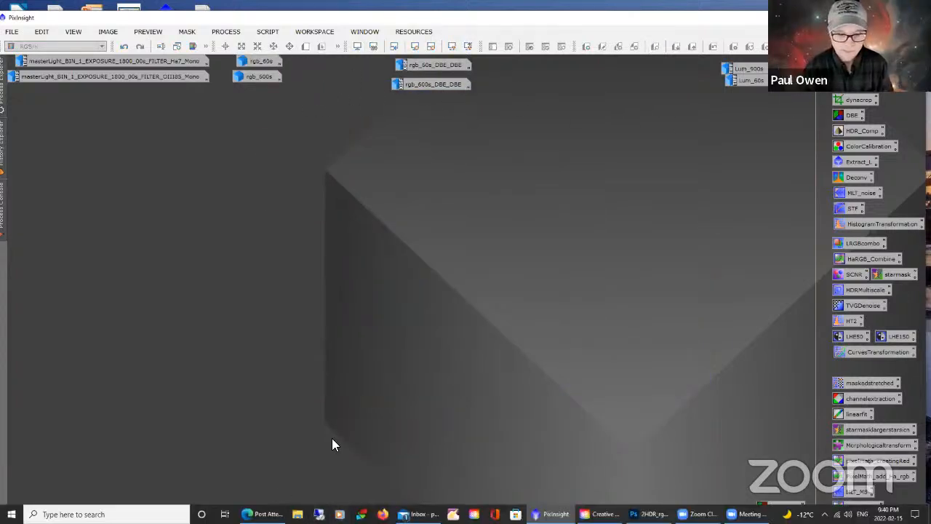
Step: Move the rgb_60s_DBE_DBE and rgb_600s_DBE_DBE icons down into the open workspace, away from the other image icons
left_click(420, 64)
left_click_drag(423, 64, 335, 147)
left_click_drag(436, 84, 451, 138)
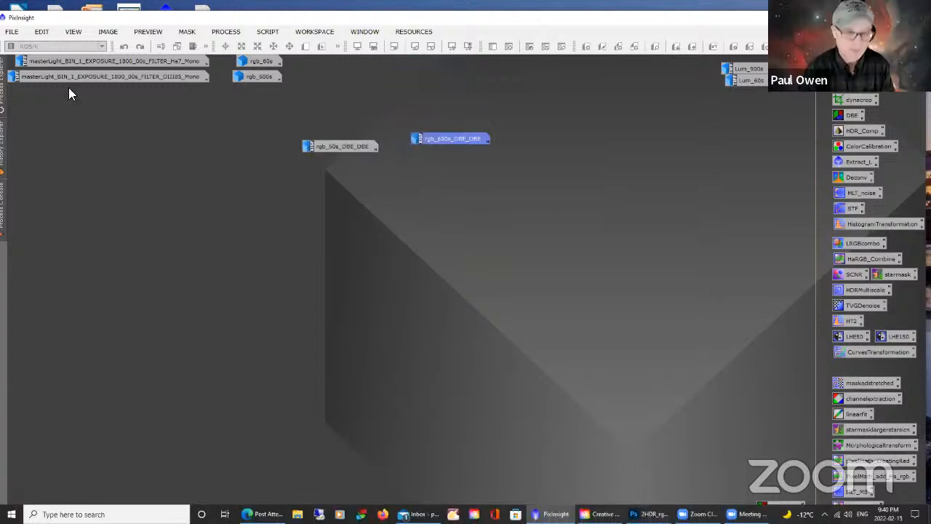
left_click(11, 32)
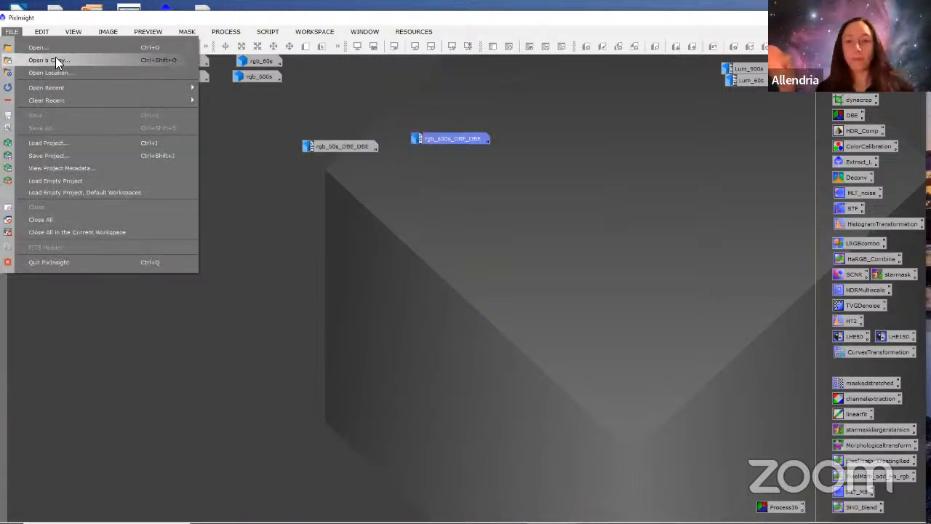
left_click(47, 155)
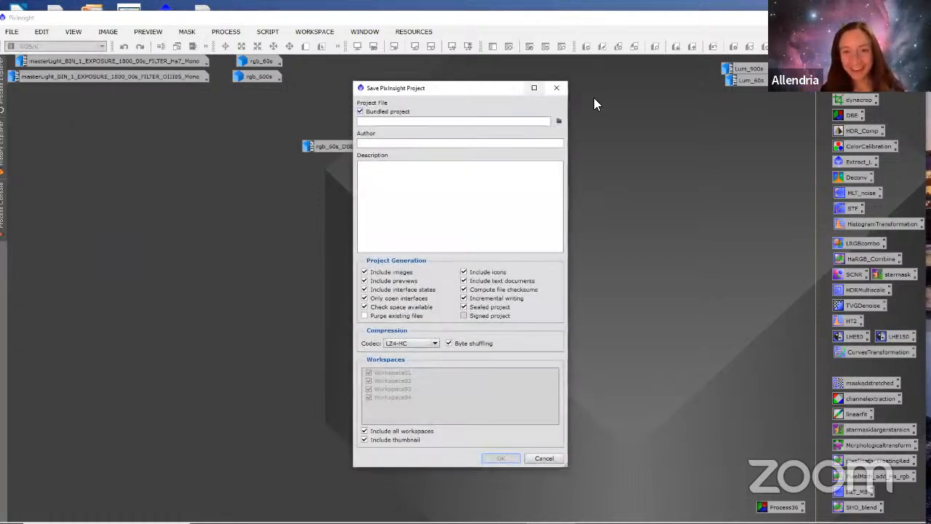
left_click(556, 89)
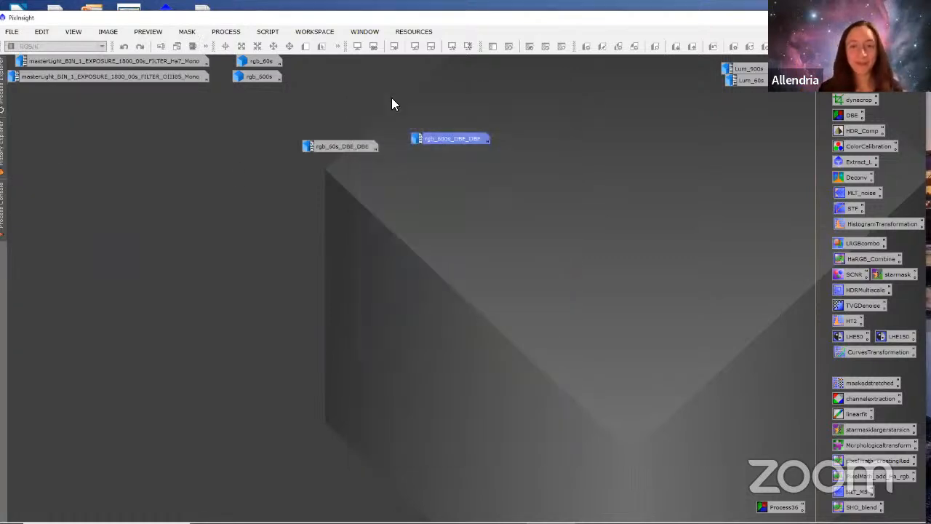
Step: Browse to the HDR_COMP folder on the Desktop in the file dialog for opening images
left_click(11, 32)
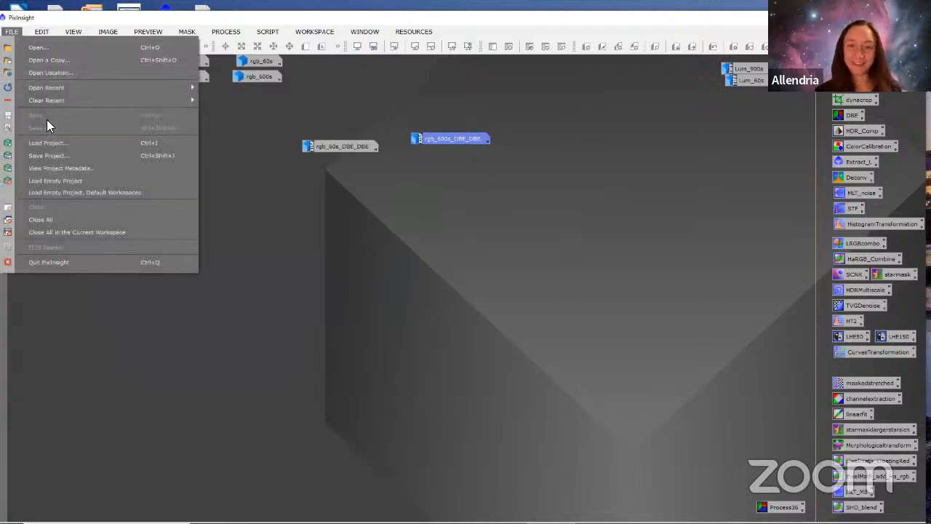
left_click(33, 47)
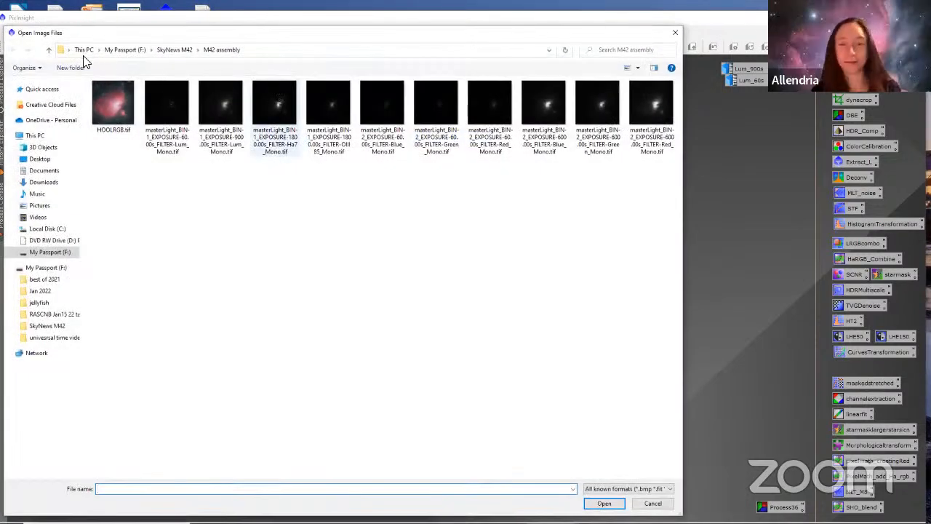
left_click(44, 159)
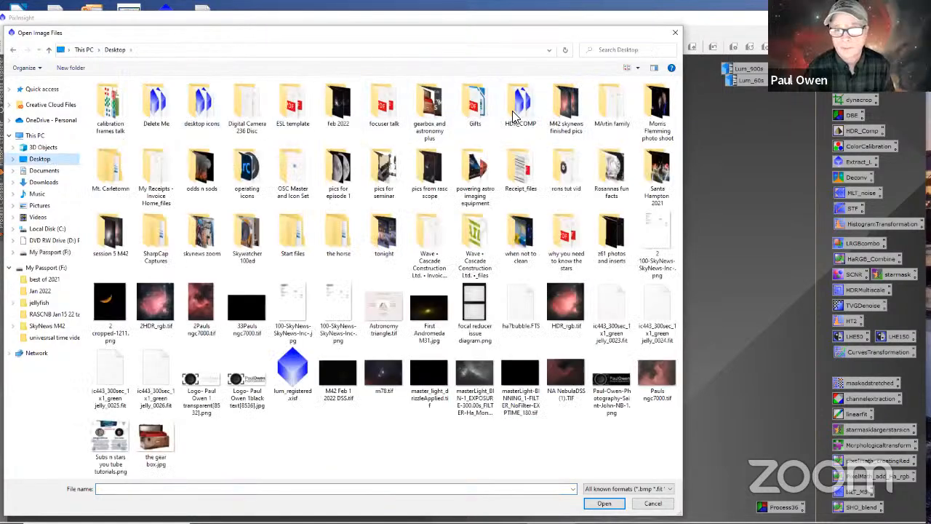
double_click(513, 113)
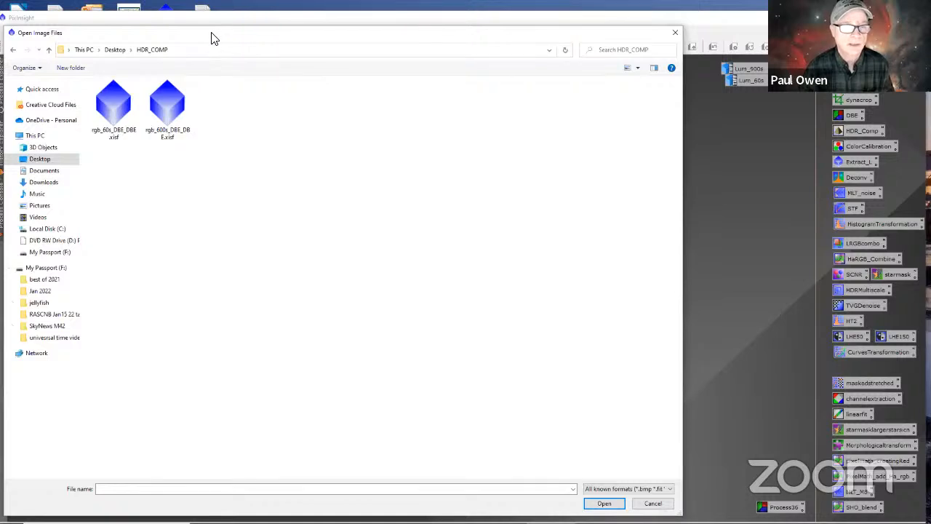
left_click_drag(209, 33, 210, 32)
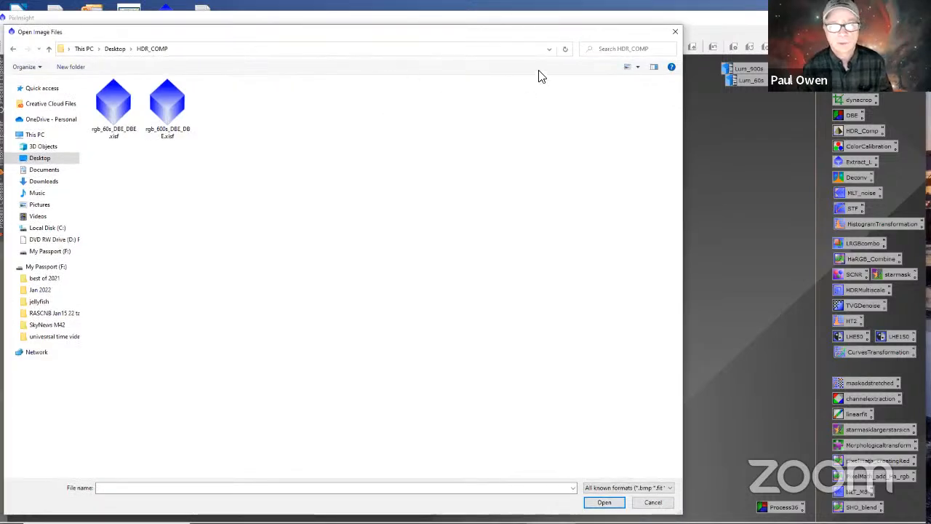
left_click(619, 49)
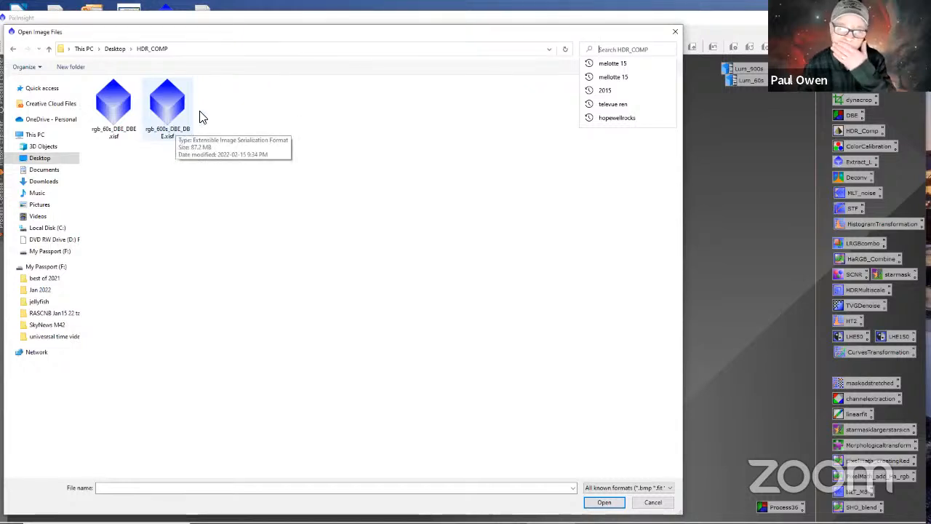
Step: Rename the file rgb_600s_DBE_DBE.xisf as rgb_600s_.xisf in the HDR_COMP folder
left_click(176, 138)
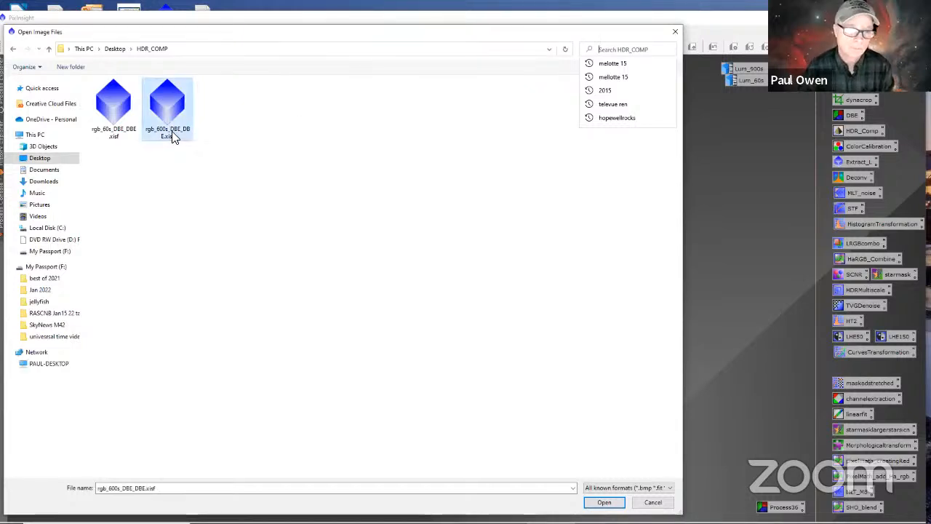
right_click(181, 134)
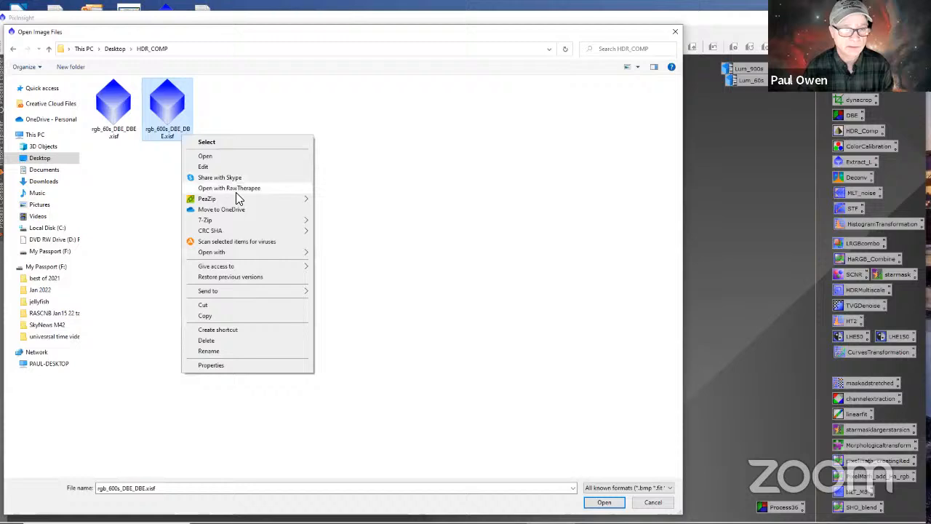
left_click(211, 353)
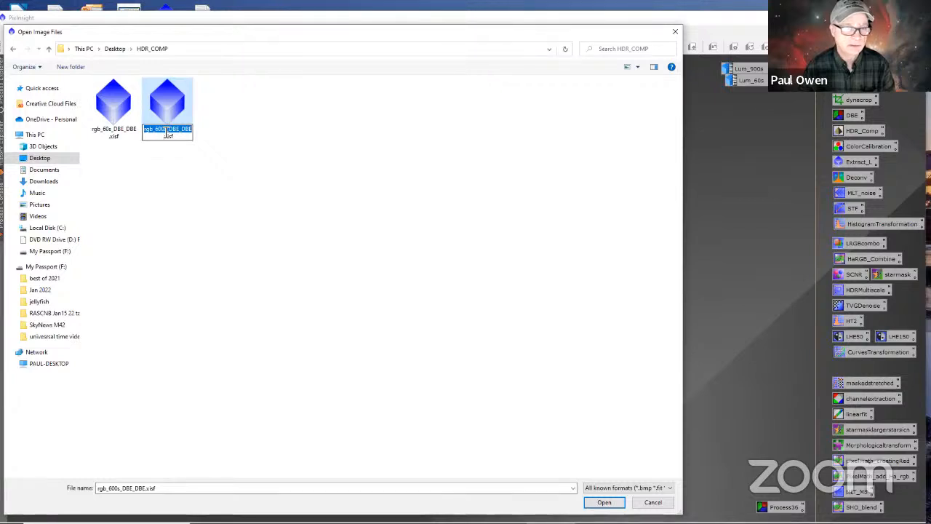
left_click(194, 129)
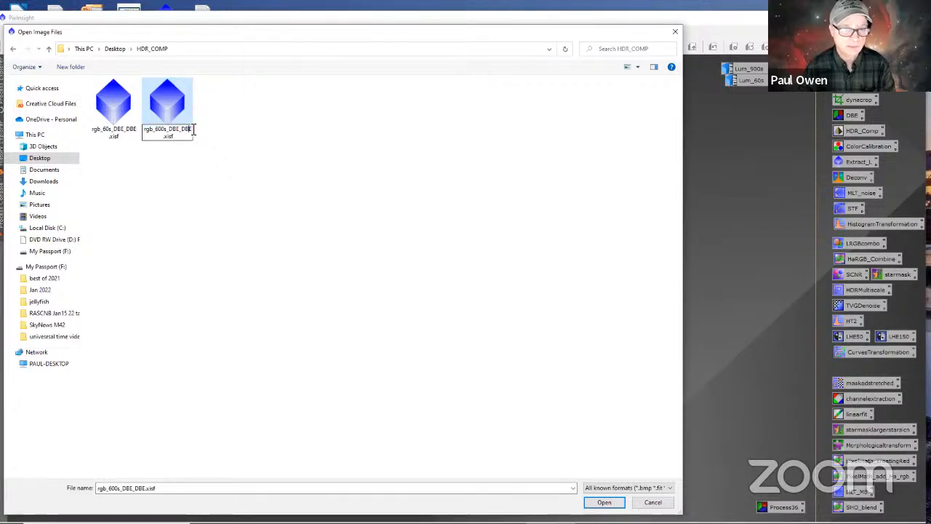
key("backslash")
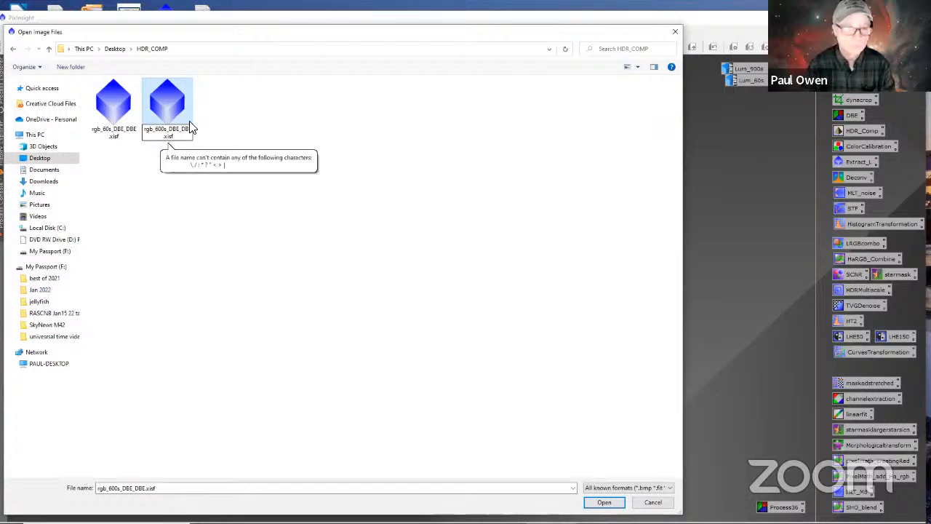
key("BackSpace")
key("BackSpace")
key("BackSpace")
key("BackSpace")
key("BackSpace")
key("BackSpace")
key("BackSpace")
key("BackSpace")
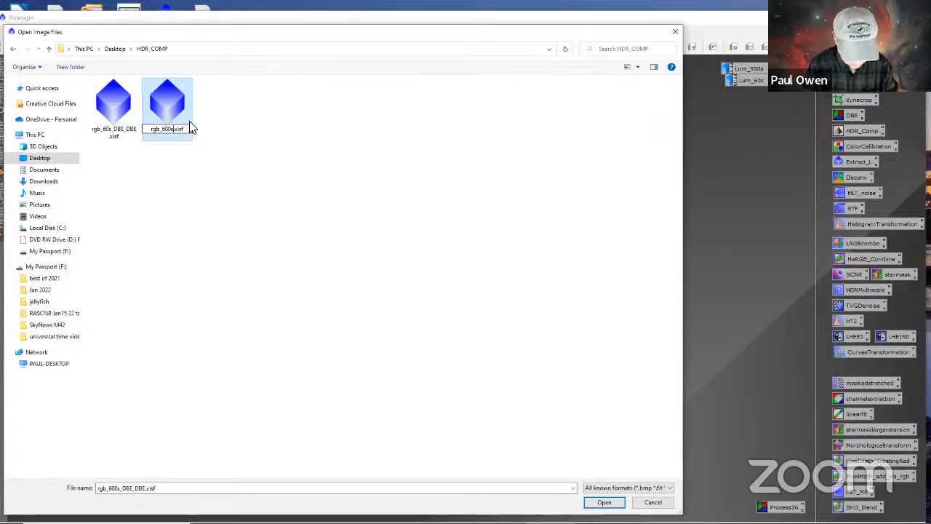
type("_")
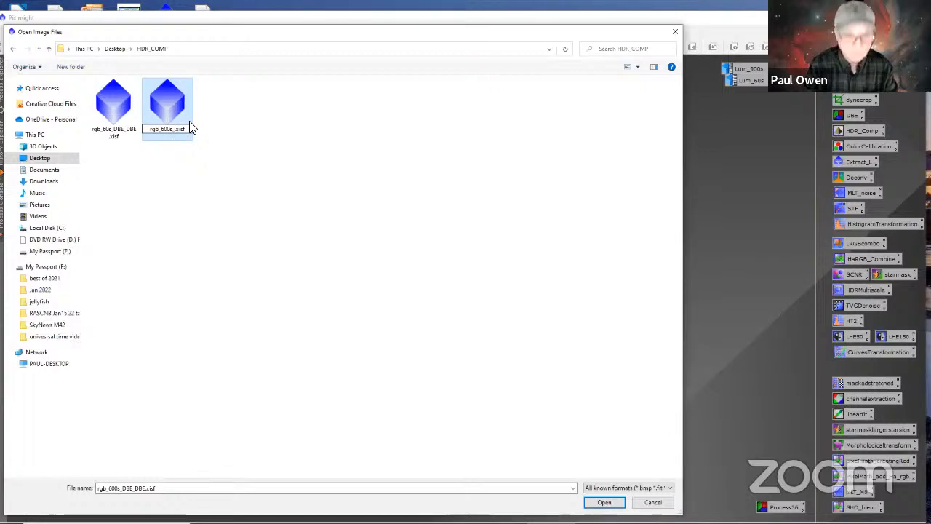
Step: Rename the file rgb_60s_DBE_DBE.xisf as rgb_60s_.xisf and close the file dialog without opening an image
left_click(137, 136)
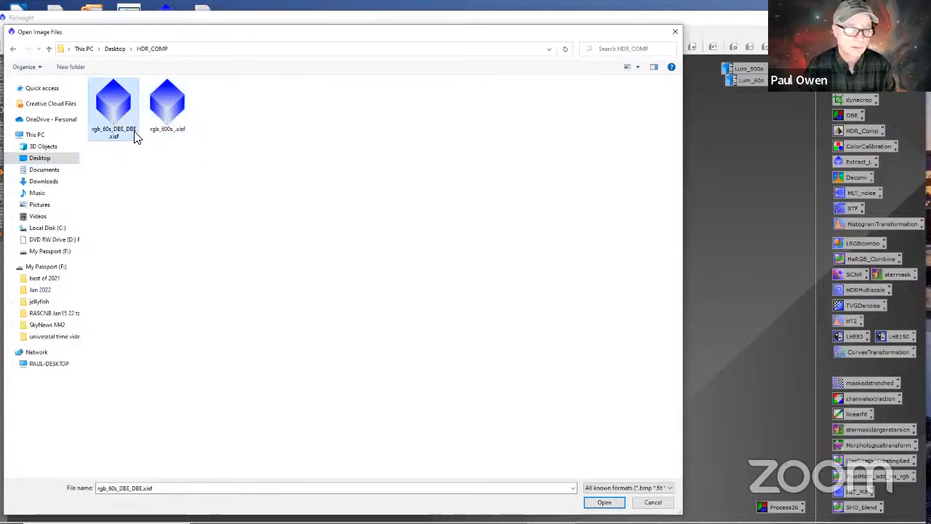
right_click(132, 140)
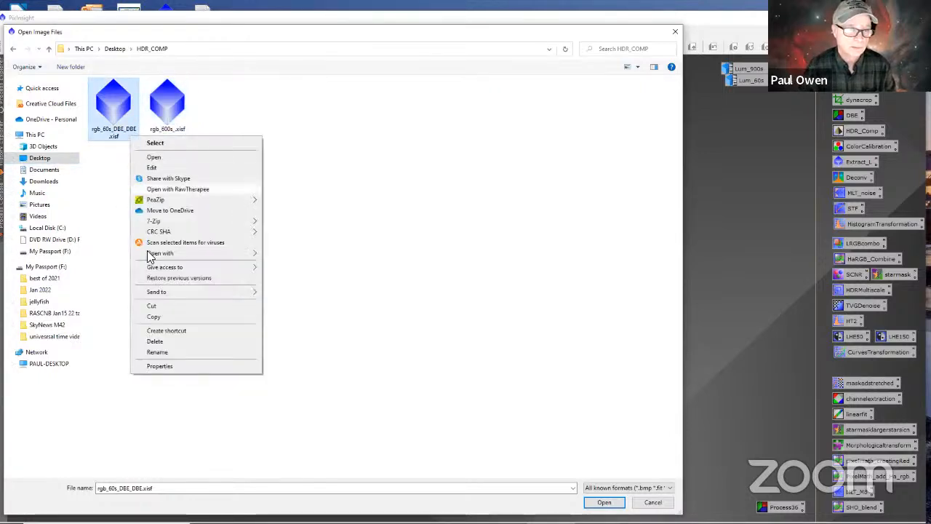
left_click(160, 353)
left_click(136, 131)
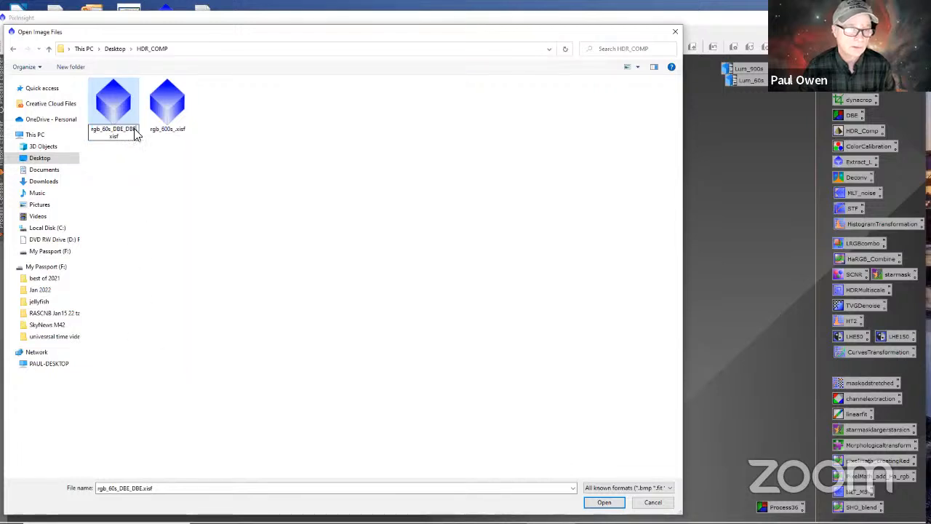
key("BackSpace")
key("BackSpace")
key("BackSpace")
key("BackSpace")
key("BackSpace")
key("BackSpace")
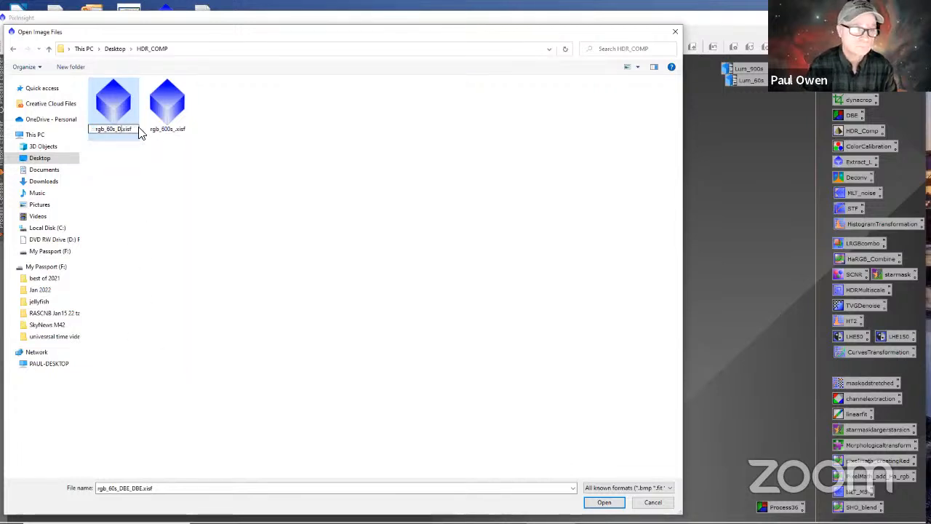
key("BackSpace")
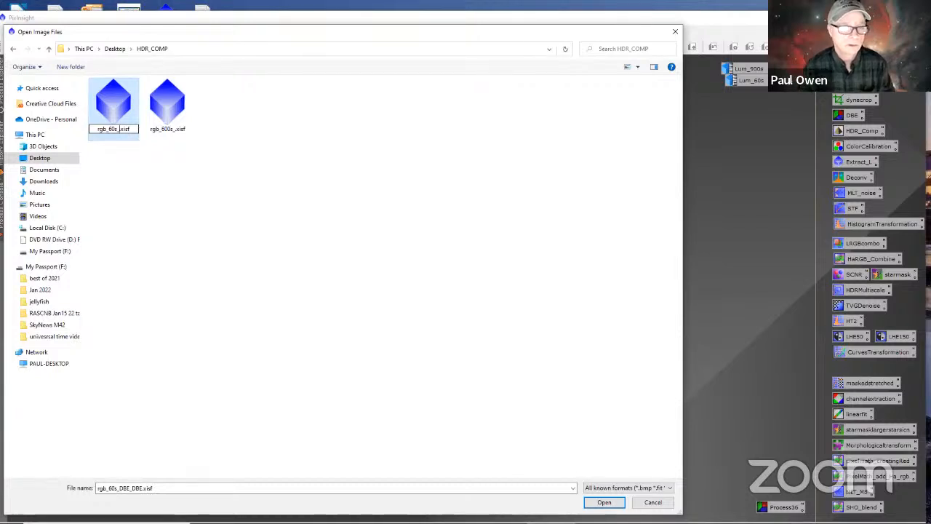
left_click(183, 210)
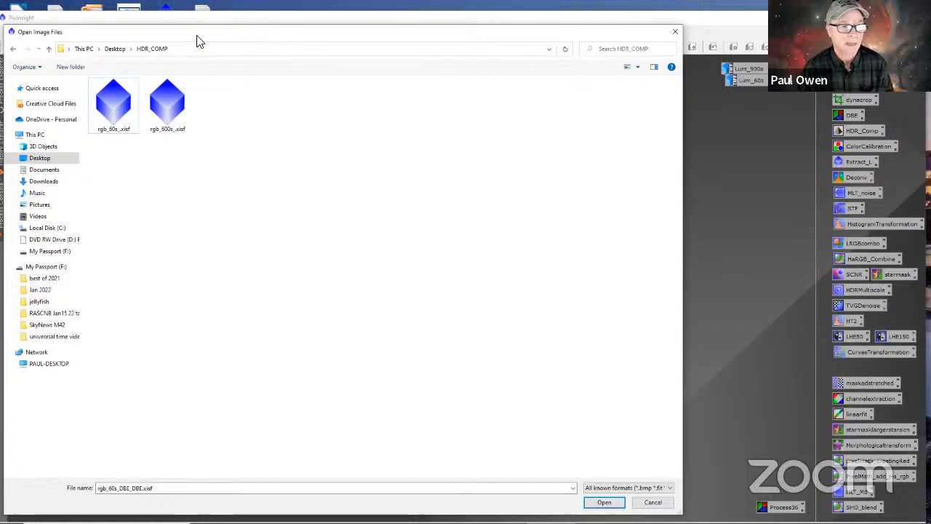
key("Escape")
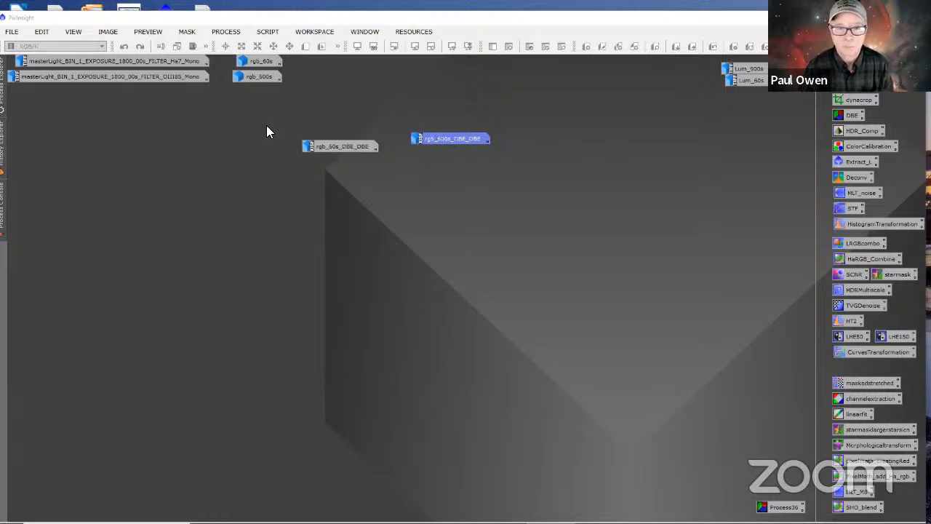
Step: Restore the rgb_600s_DBE_DBE image window, move it clear of the rgb_60s_DBE_DBE icon, and show its Preview01
double_click(441, 142)
left_click_drag(255, 111, 424, 138)
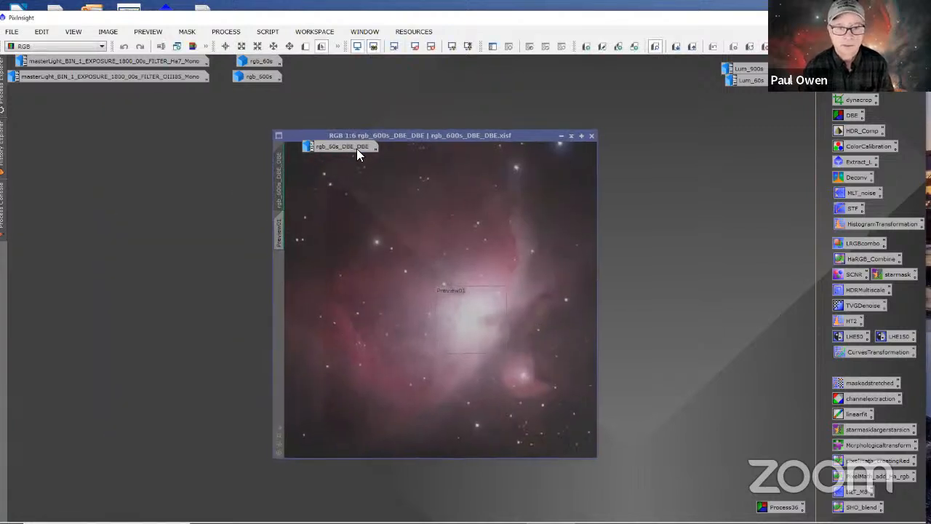
left_click_drag(357, 136, 249, 157)
left_click(173, 243)
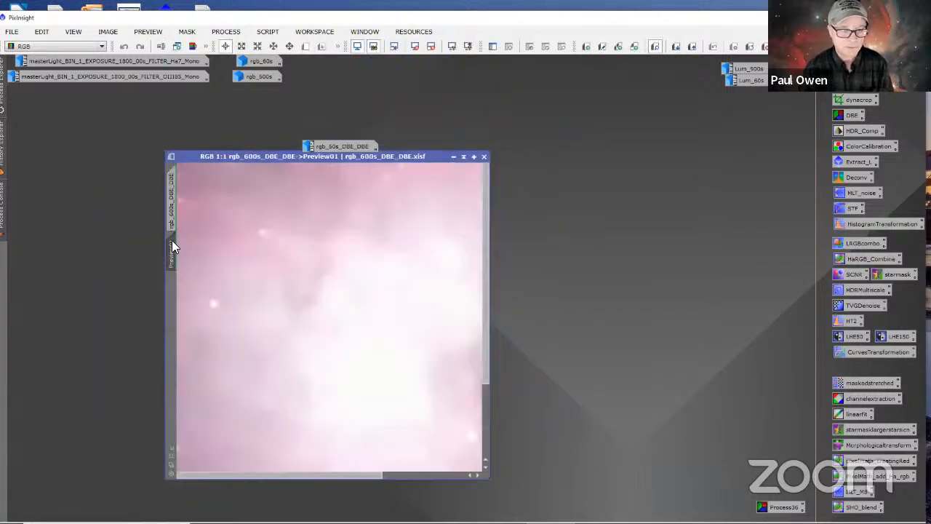
Step: Delete Preview01 from the rgb_600s_DBE_DBE image and shift its window slightly below the rgb_60s_DBE_DBE icon
right_click(173, 243)
left_click(214, 333)
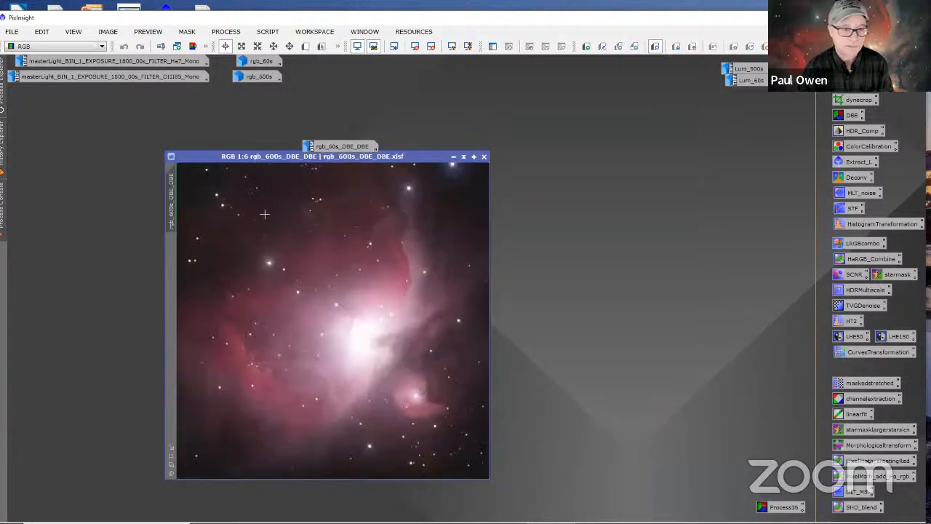
left_click_drag(192, 159, 193, 159)
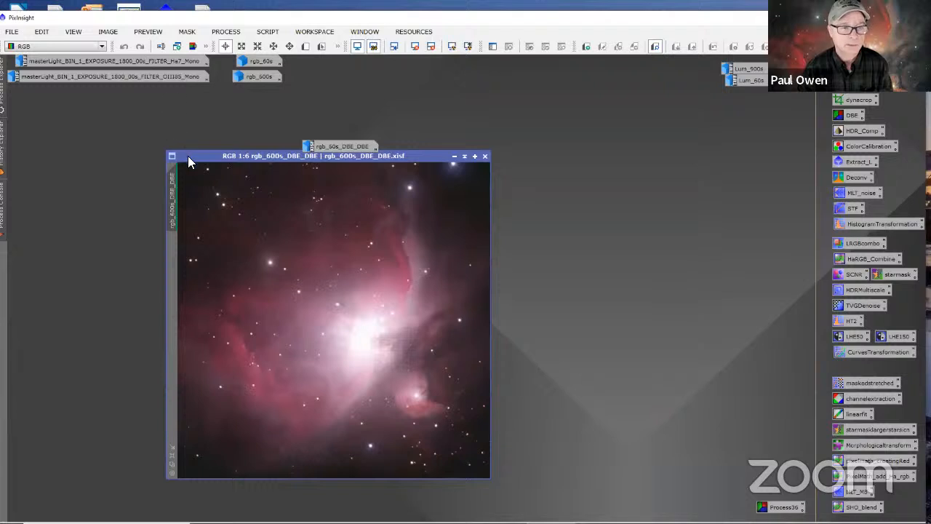
left_click_drag(187, 155, 188, 155)
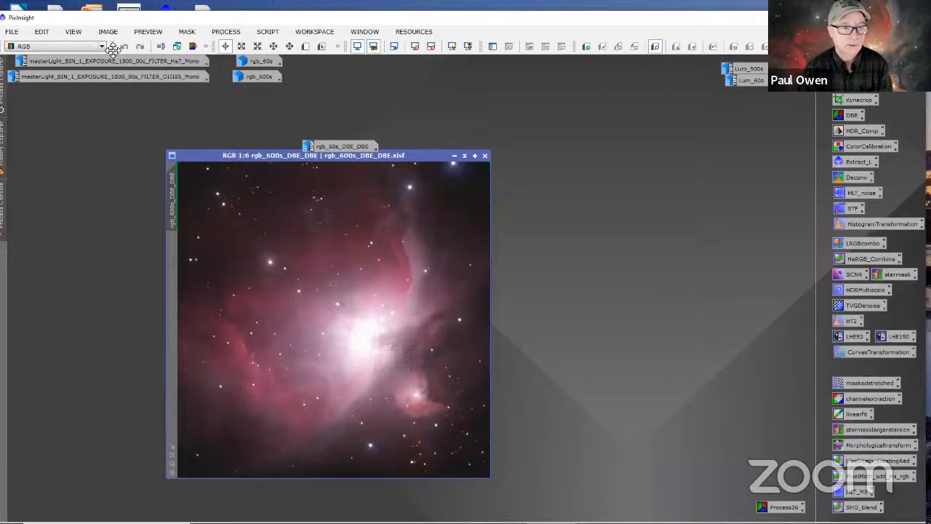
mouse_move(203, 156)
left_mouse_down()
mouse_move(206, 172)
mouse_move(194, 161)
left_mouse_up()
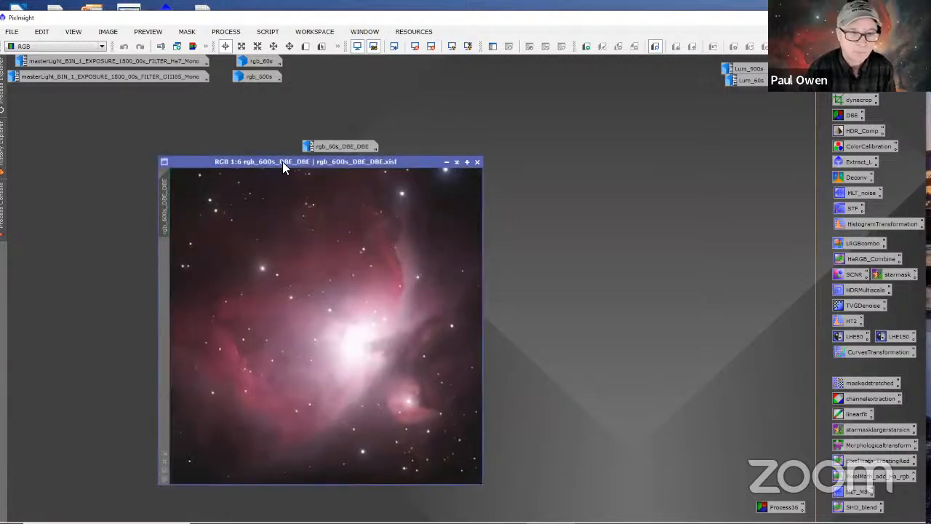
Step: Restore the rgb_60s_DBE_DBE and rgb_600s image windows and spread them out over the workspace for comparison
double_click(327, 147)
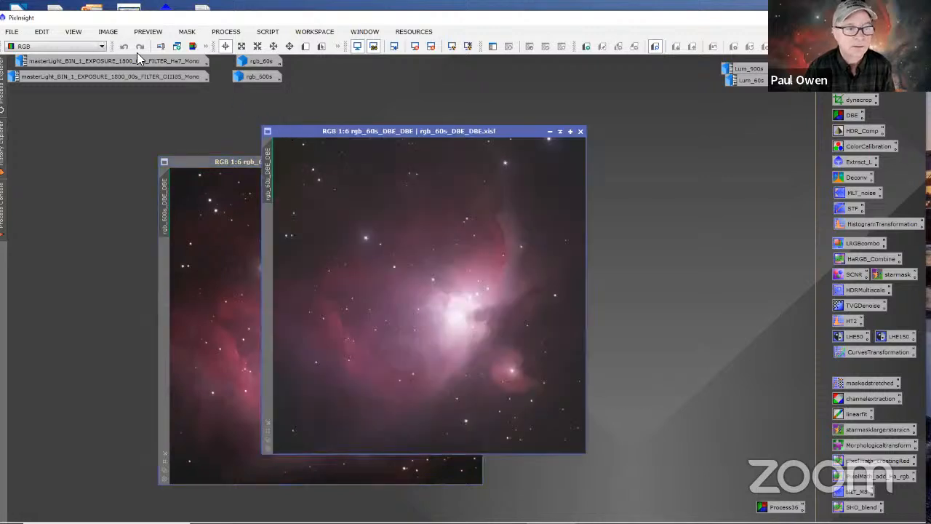
left_click_drag(293, 131, 287, 130)
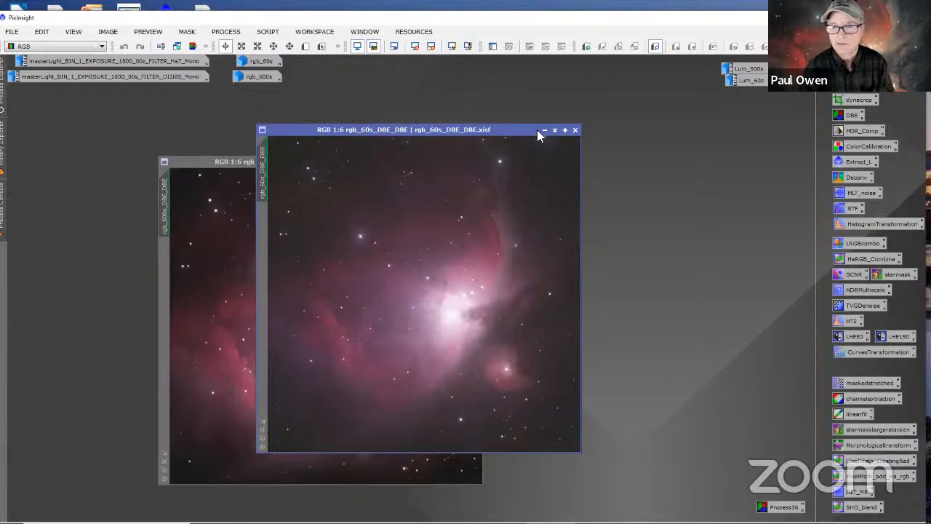
double_click(260, 75)
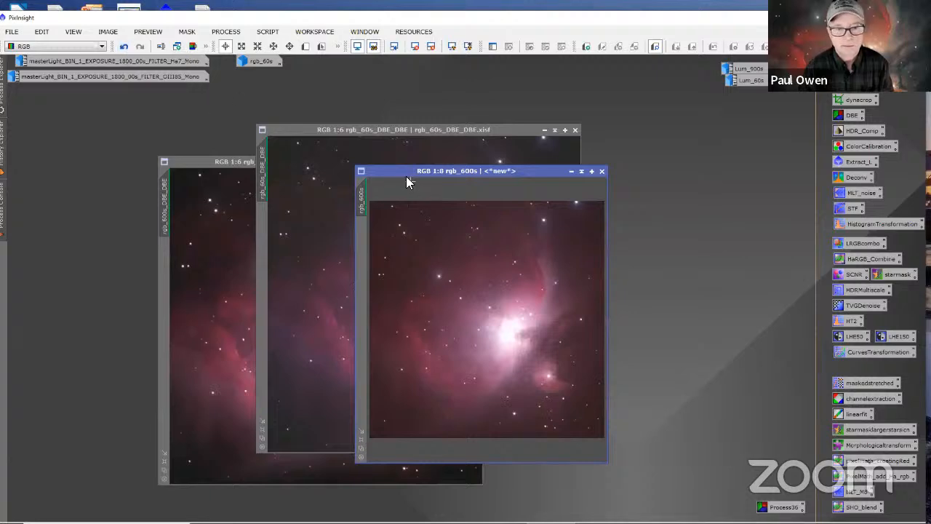
left_click_drag(394, 172, 289, 182)
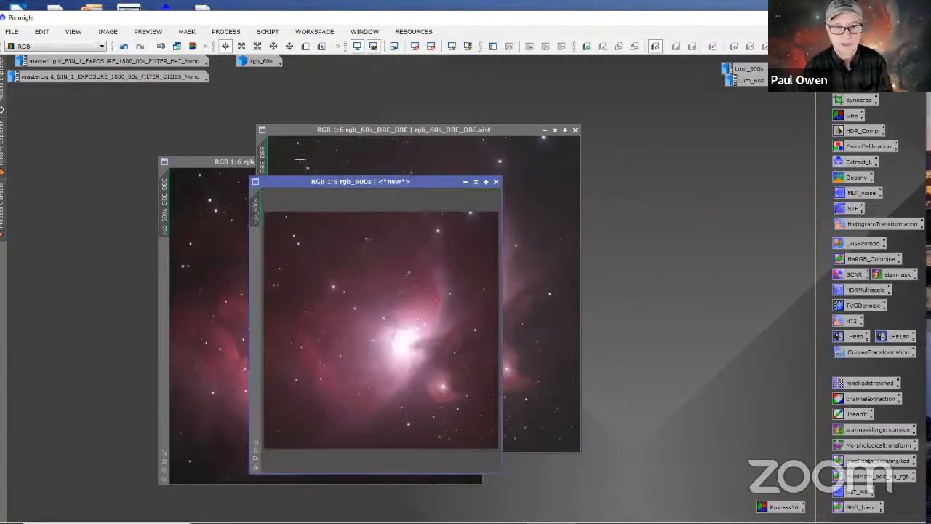
left_click_drag(301, 129, 384, 105)
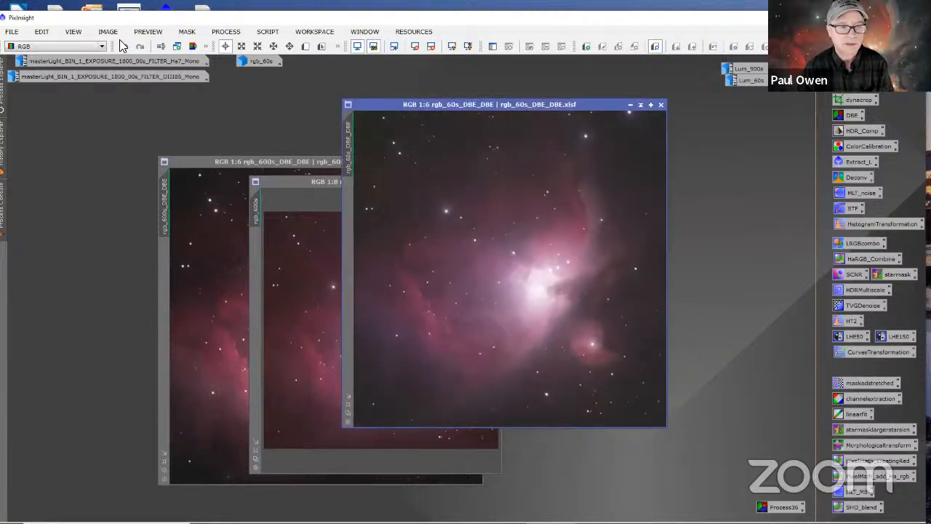
Step: Iconize rgb_60s_DBE_DBE, park its icon below the rgb_60s icon, and place the rgb_600s_DBE_DBE and rgb_600s windows side by side
left_click(630, 106)
left_click_drag(353, 146, 283, 75)
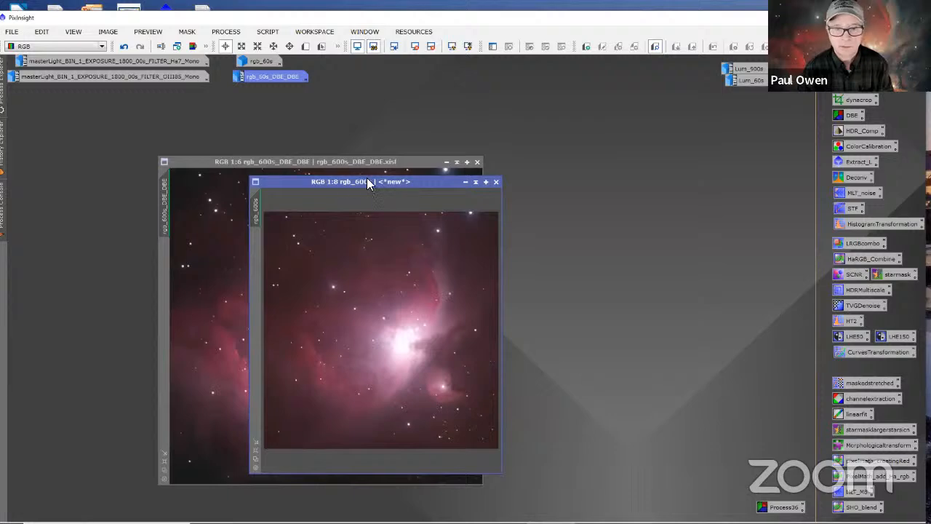
left_click_drag(367, 181, 597, 121)
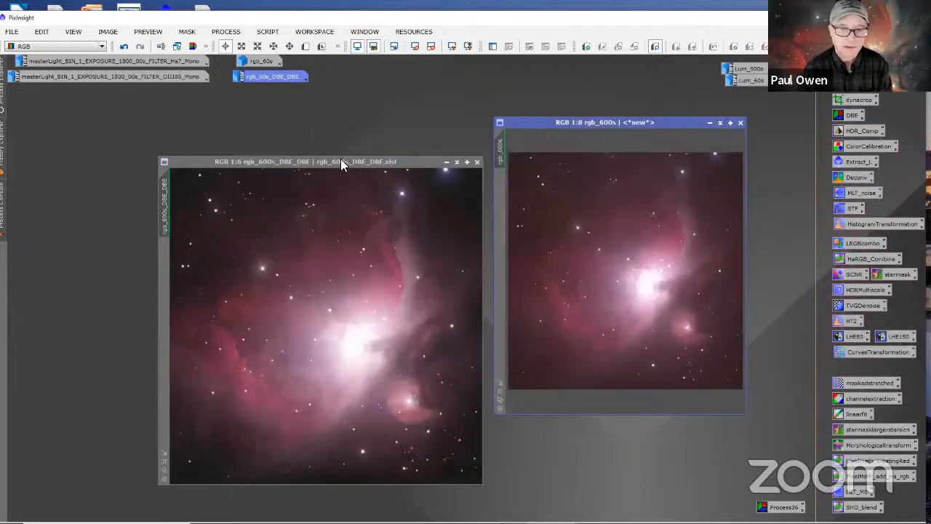
left_click_drag(341, 161, 313, 111)
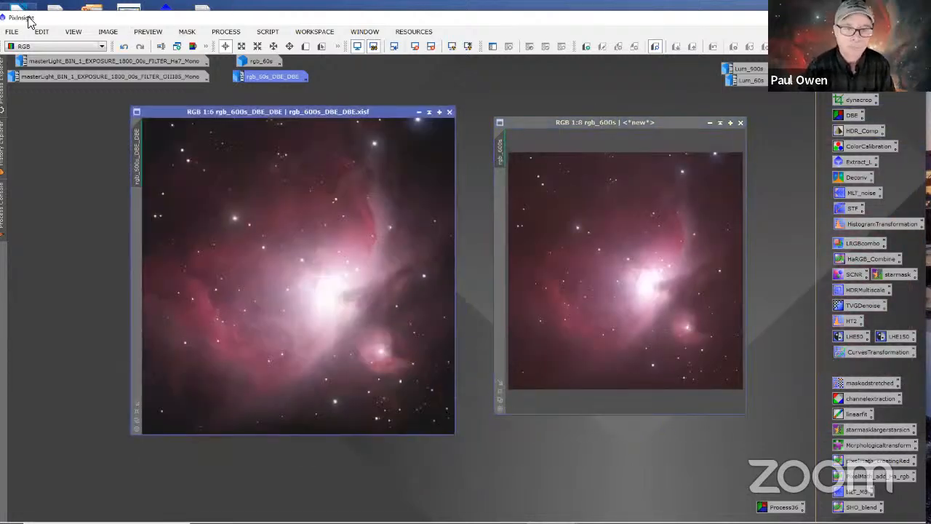
left_click_drag(167, 112, 170, 124)
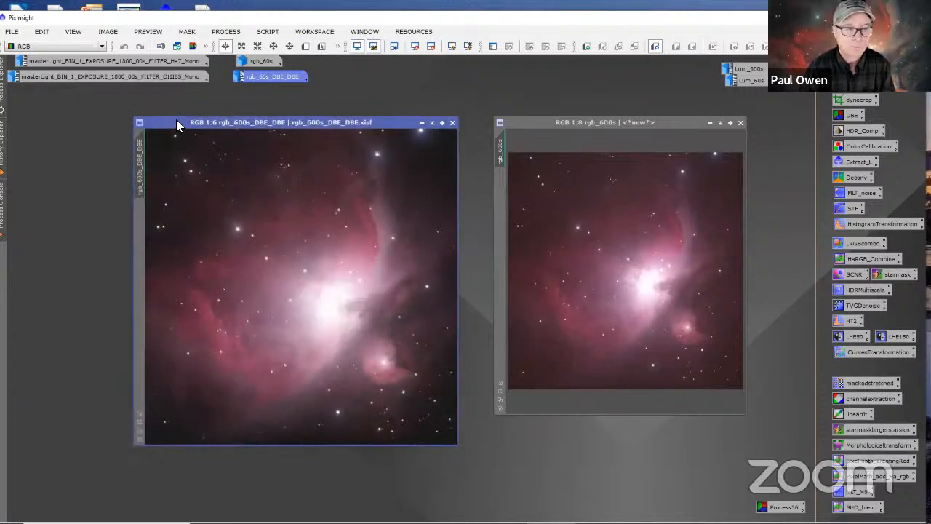
left_click(11, 32)
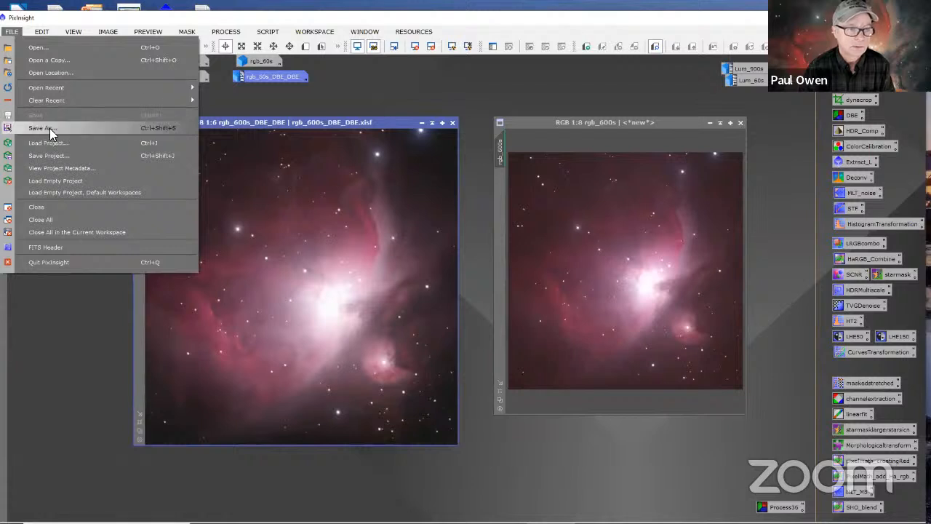
left_click(48, 128)
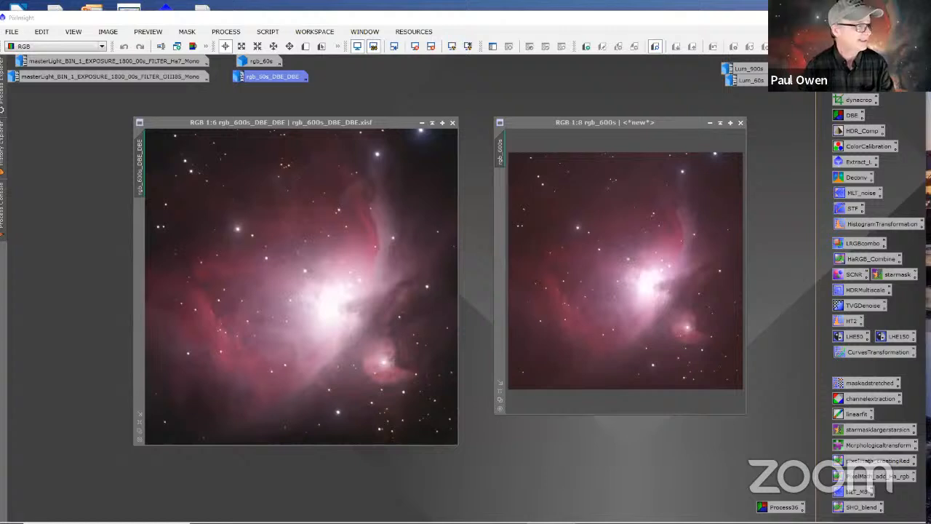
left_click(11, 31)
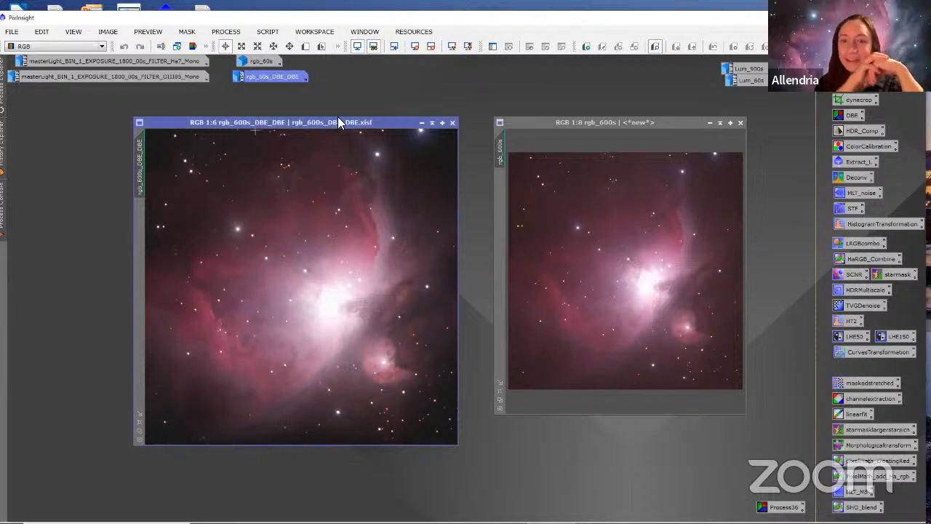
Step: Reposition the rgb_600s_DBE_DBE and rgb_600s windows, keeping them apart and clear of the image icons
left_click(518, 119)
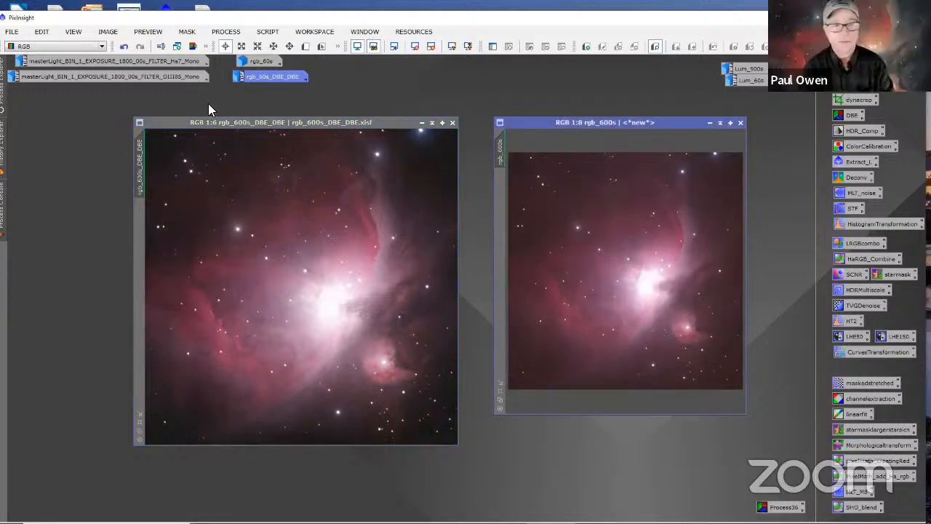
left_click_drag(219, 123, 201, 85)
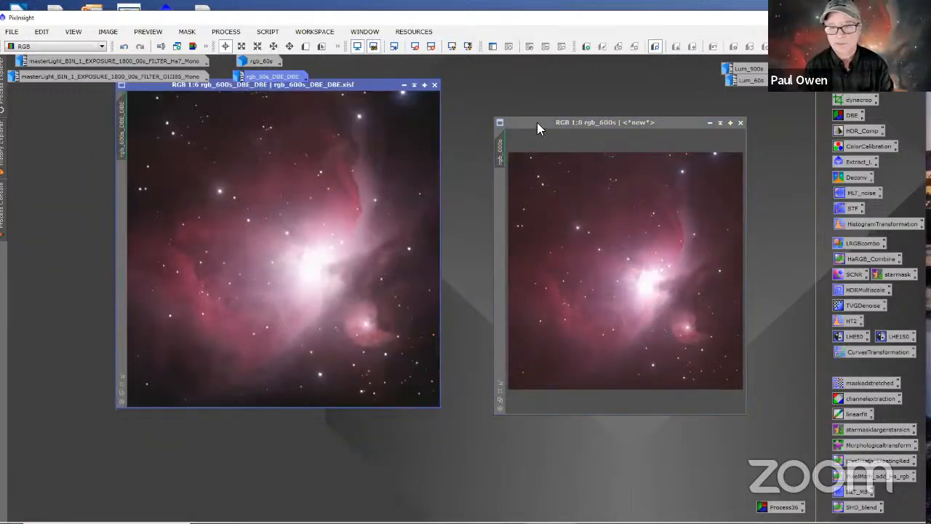
left_click_drag(537, 122, 473, 103)
left_click_drag(368, 86, 303, 139)
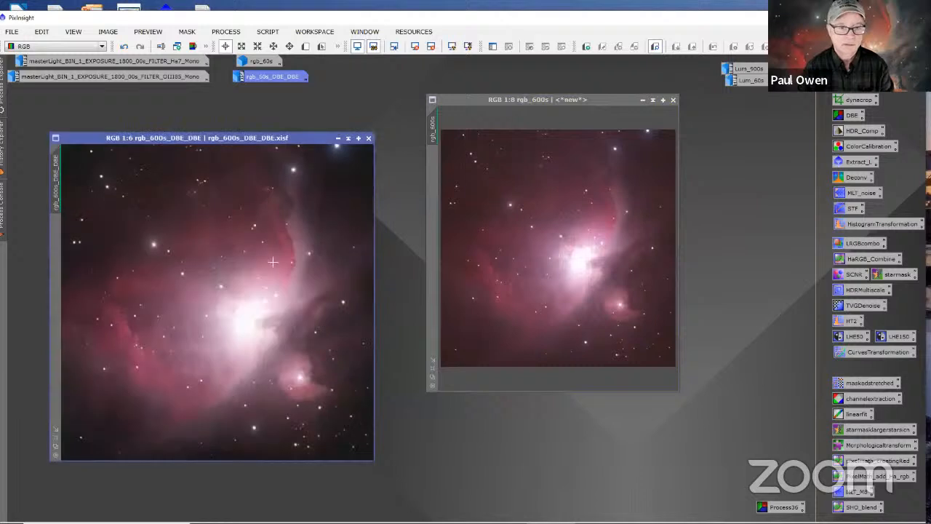
Step: Zoom rgb_600s_DBE_DBE out to 1:10, fit its window and the rgb_600s window to their images, and align them side by side
scroll(267, 260, "down", 4)
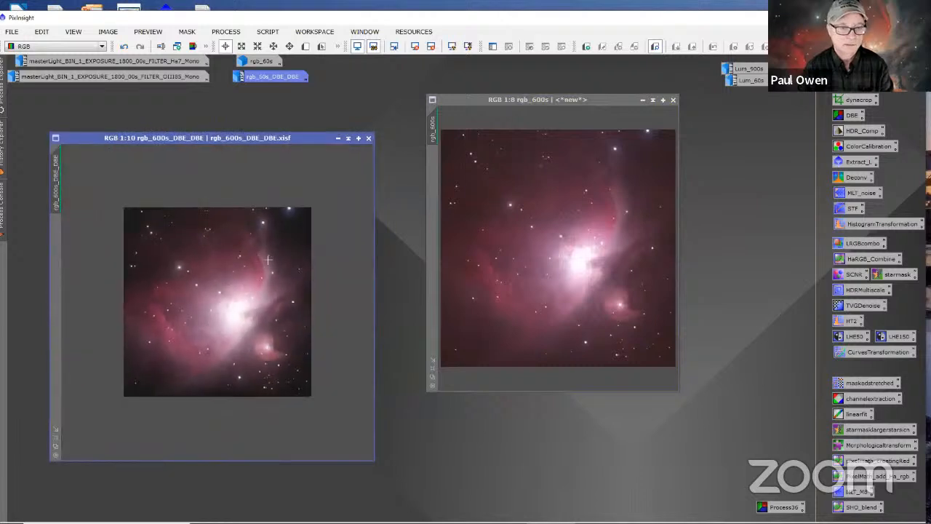
left_click(54, 429)
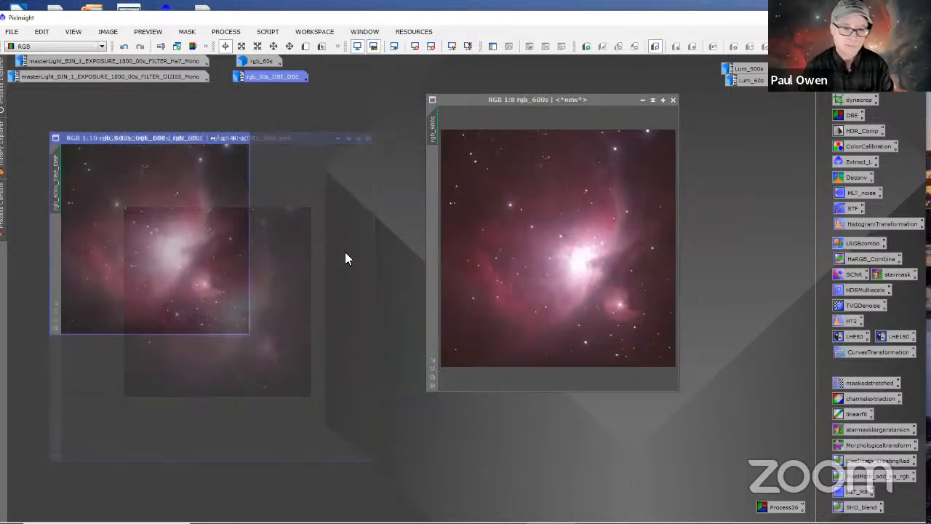
left_click(431, 363)
left_click_drag(455, 101, 320, 159)
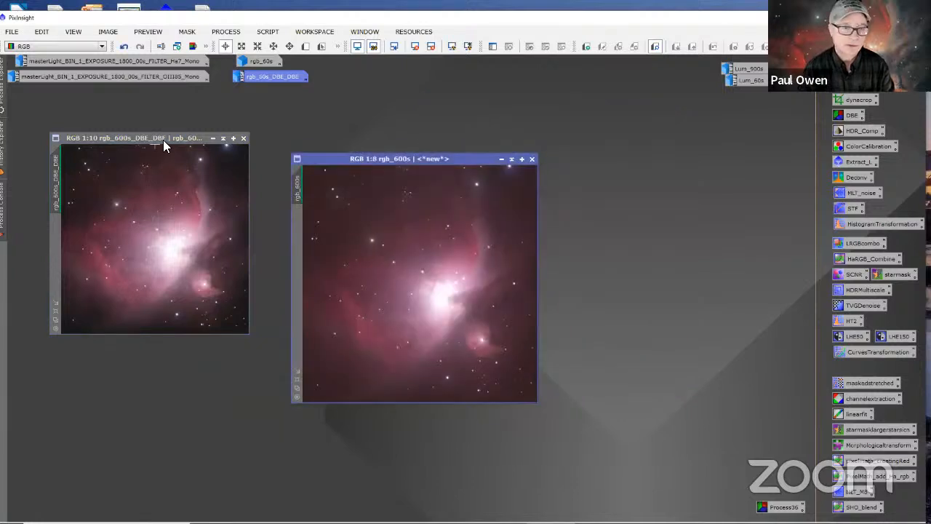
left_click_drag(163, 139, 190, 159)
left_click_drag(311, 160, 382, 159)
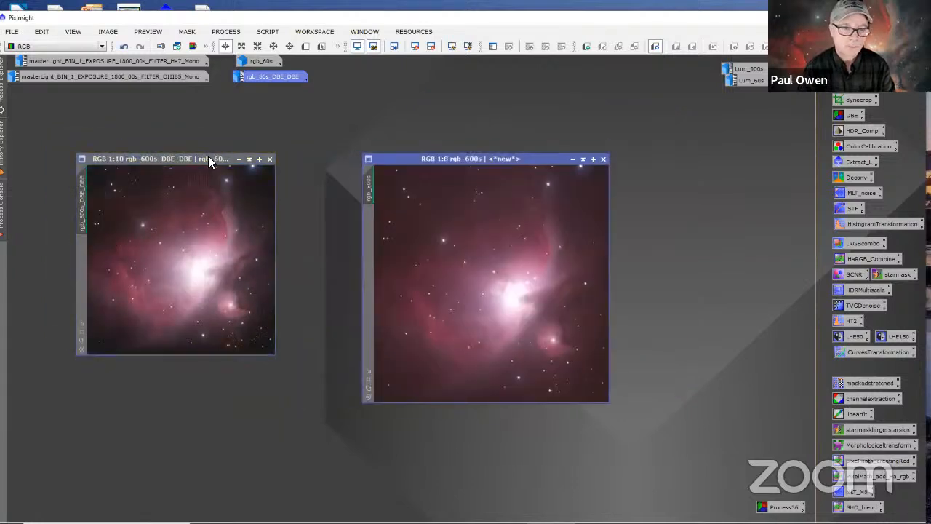
left_click_drag(208, 158, 245, 159)
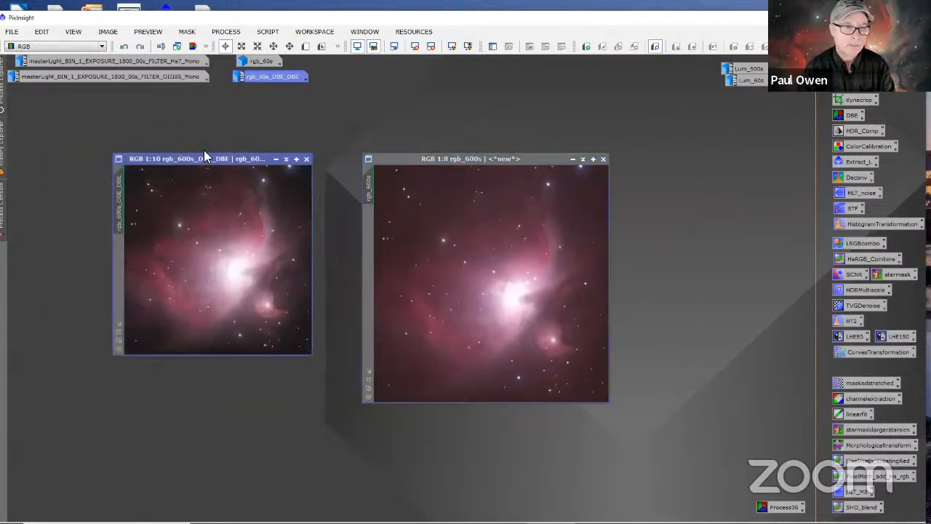
Step: Open the renamed images rgb_600s_.xisf and rgb_60s_.xisf
left_click(12, 33)
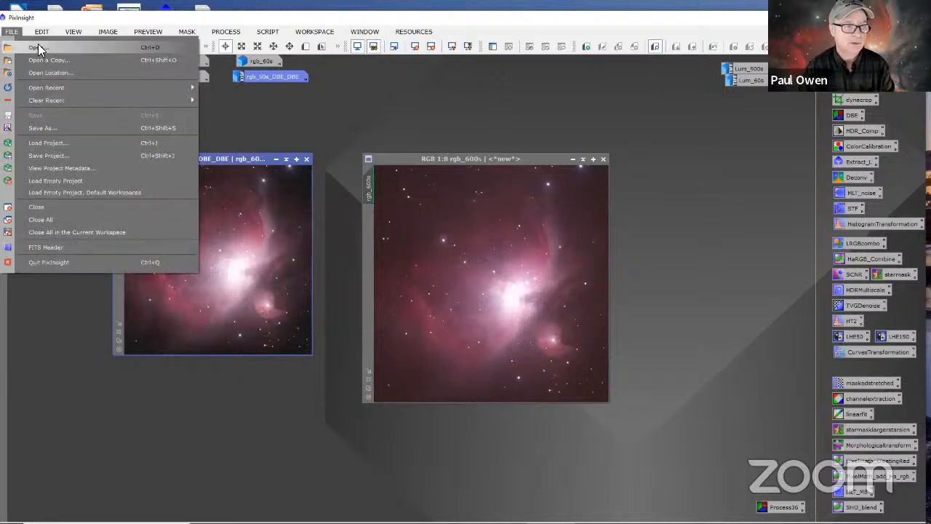
left_click(14, 33)
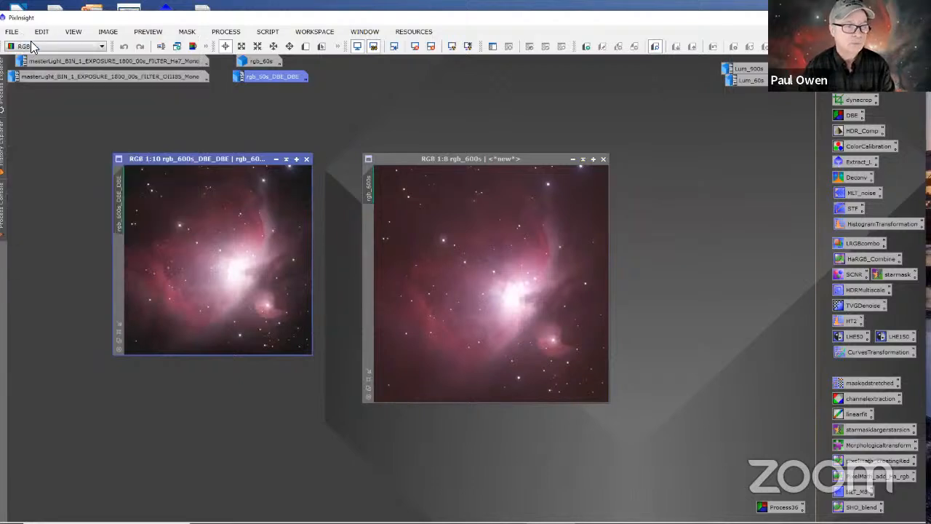
left_click(16, 35)
left_click(37, 46)
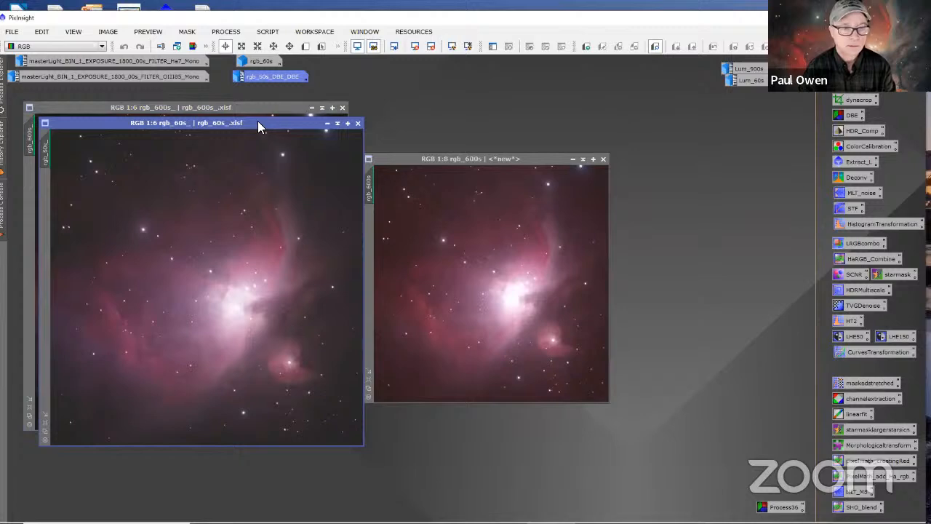
Step: Spread out the rgb_600s_, rgb_60s_ and rgb_600s windows to uncover the rgb_600s_DBE_DBE window behind them
left_click_drag(256, 125, 274, 144)
left_click_drag(247, 108, 300, 183)
left_click_drag(405, 154, 567, 140)
left_click_drag(291, 149, 359, 243)
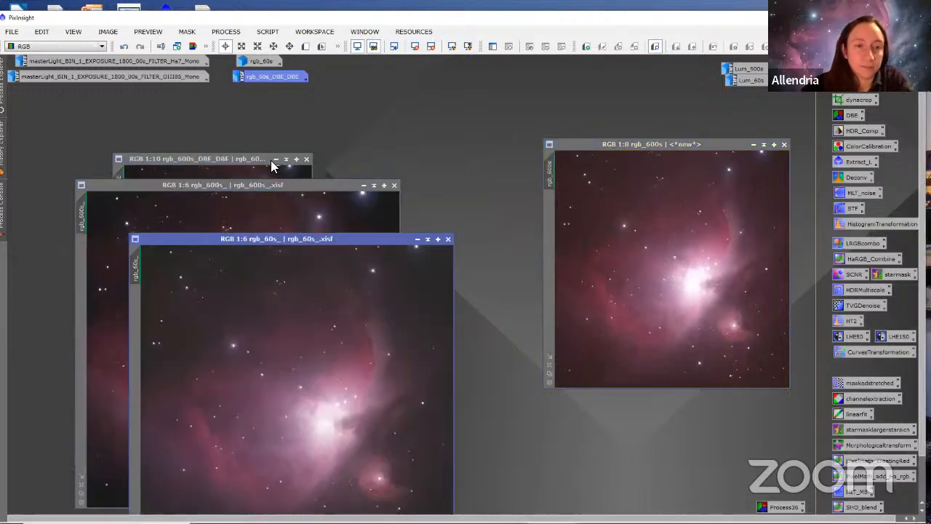
Step: Iconize rgb_600s and move the rgb_600s_DBE_DBE window and the rgb_60s_DBE_DBE icon away from the two newly opened images
left_click_drag(255, 163, 388, 134)
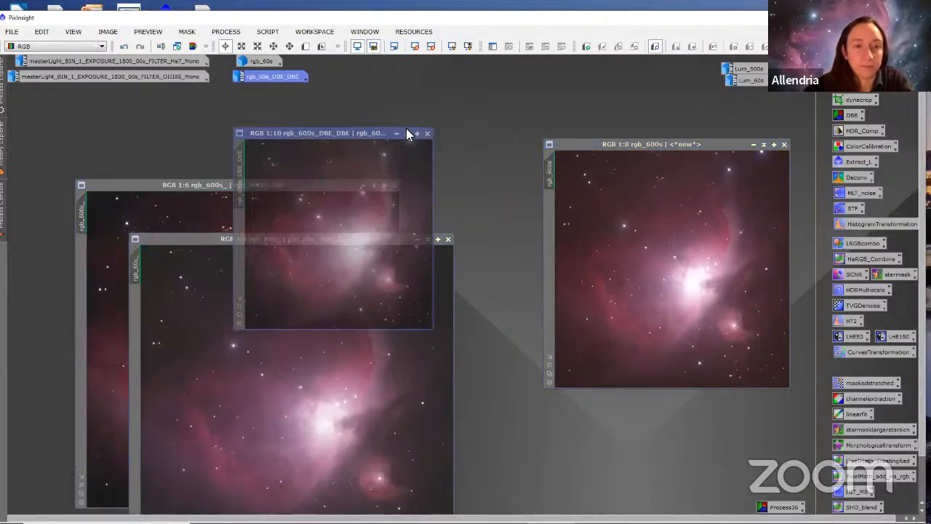
right_click(397, 132)
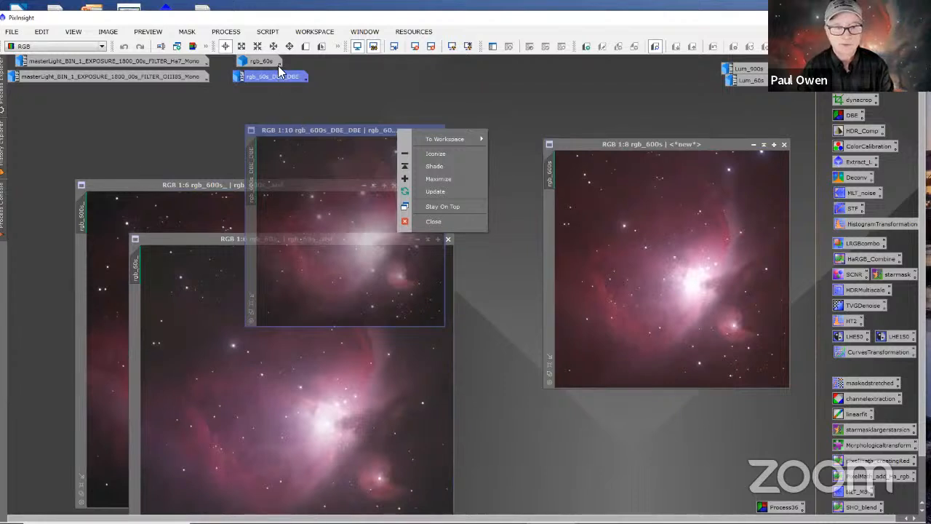
left_click(747, 144)
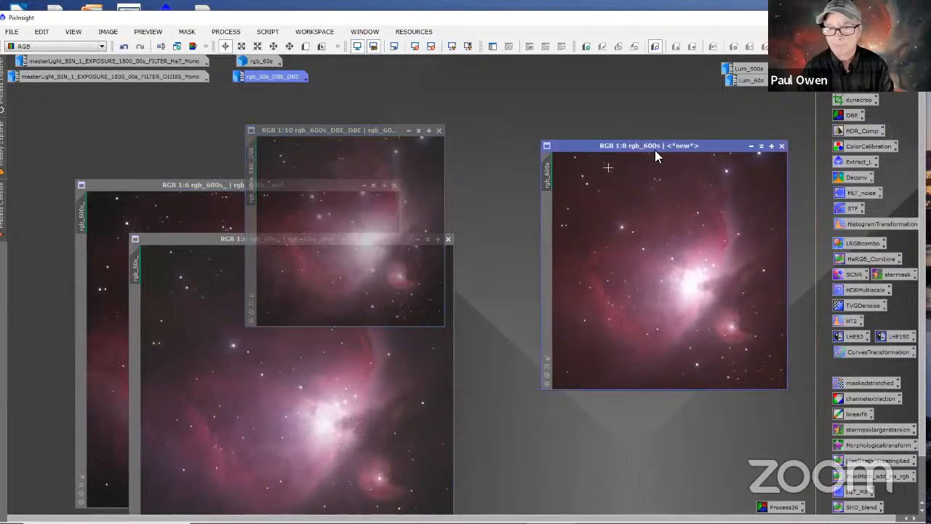
left_click(751, 144)
left_click_drag(282, 75, 535, 118)
left_click_drag(386, 132, 642, 136)
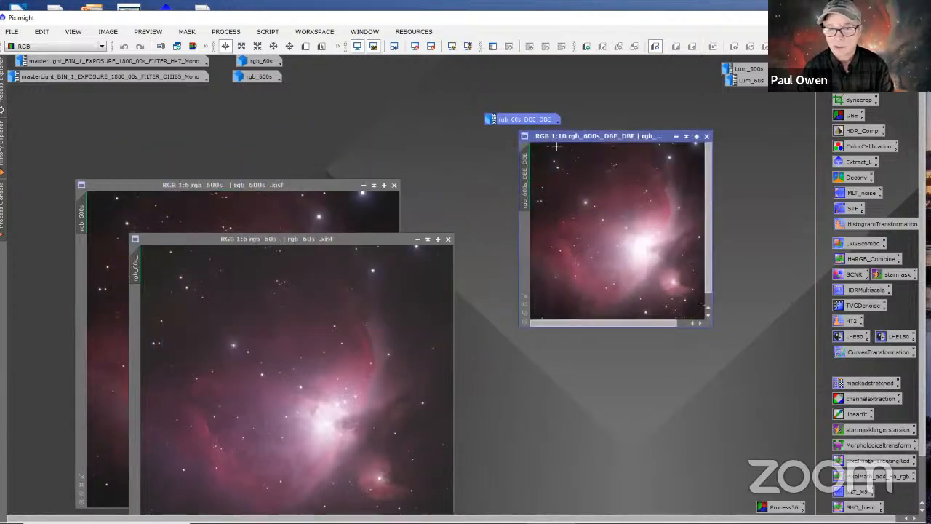
left_click_drag(520, 119, 487, 89)
left_click_drag(548, 107, 548, 108)
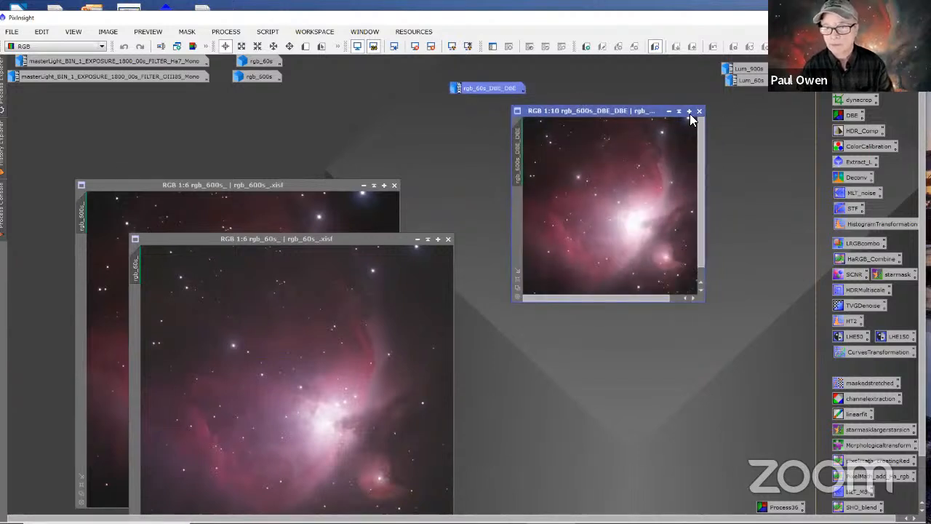
Step: Remove the screen stretch from rgb_600s_DBE_DBE, move its window out of the way, and place rgb_60s_ beside rgb_600s_
left_click(411, 46)
left_click_drag(552, 109, 570, 76)
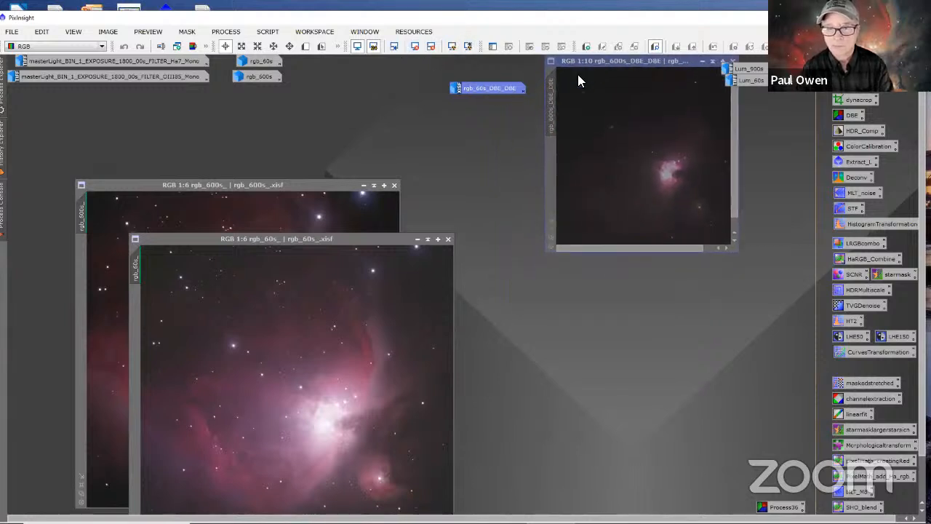
left_click_drag(411, 235, 724, 184)
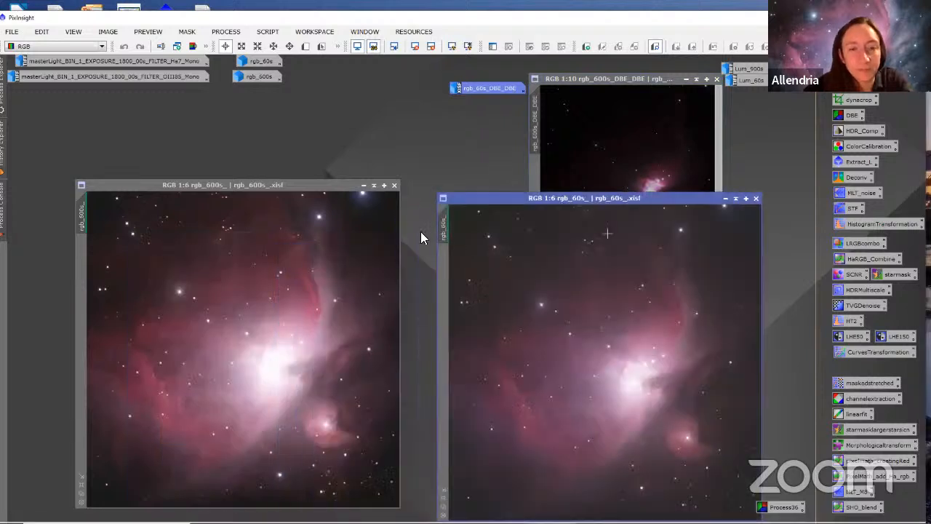
Step: Close the rgb_60s_ and rgb_600s_ image windows, open HDR_Comp and place it clear of rgb_600s_DBE_DBE
left_click(756, 198)
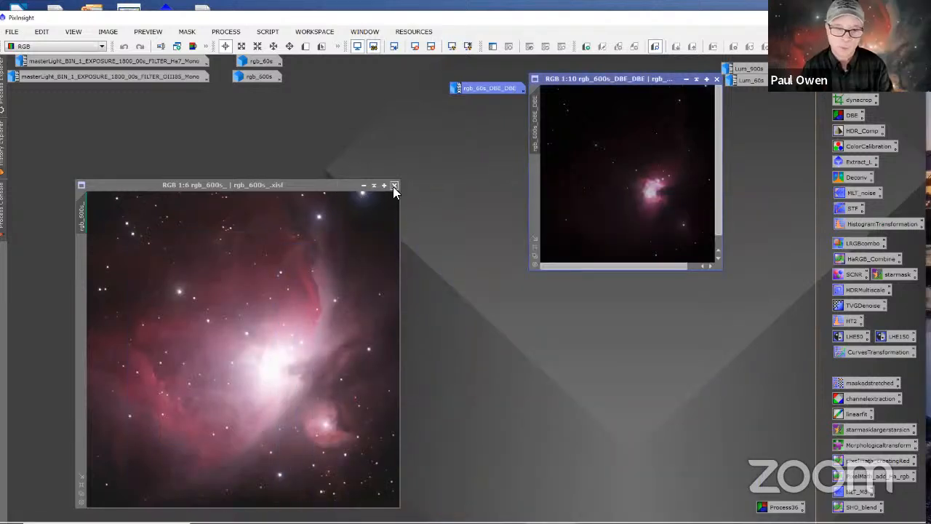
left_click(393, 186)
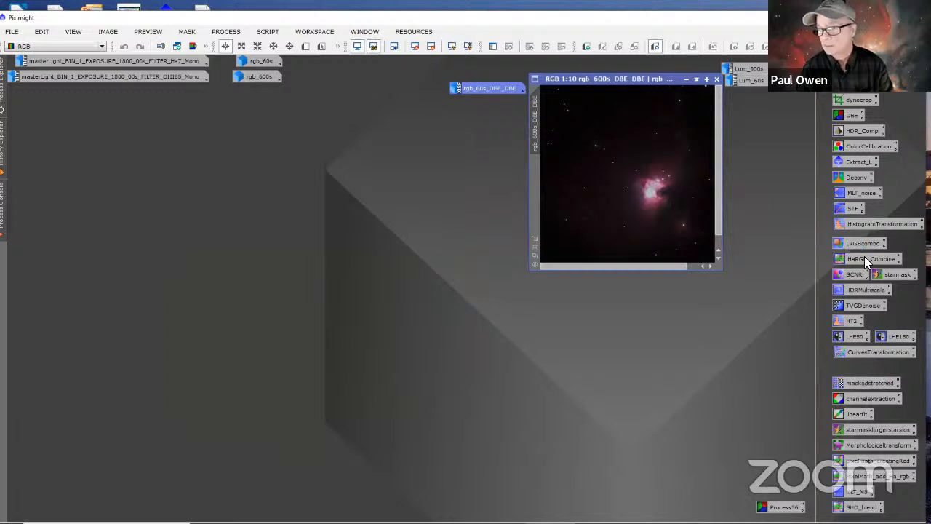
double_click(862, 131)
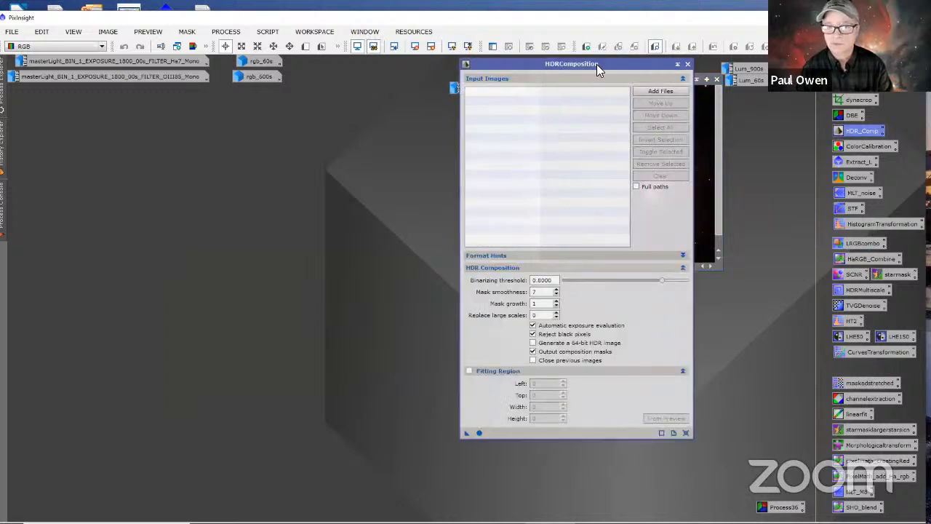
left_click_drag(597, 64, 364, 114)
left_click_drag(588, 63, 390, 95)
Step: Add rgb_600s_.xisf and rgb_60s_.xisf from the HDR_COMP folder to HDRComposition's input images
left_click(413, 132)
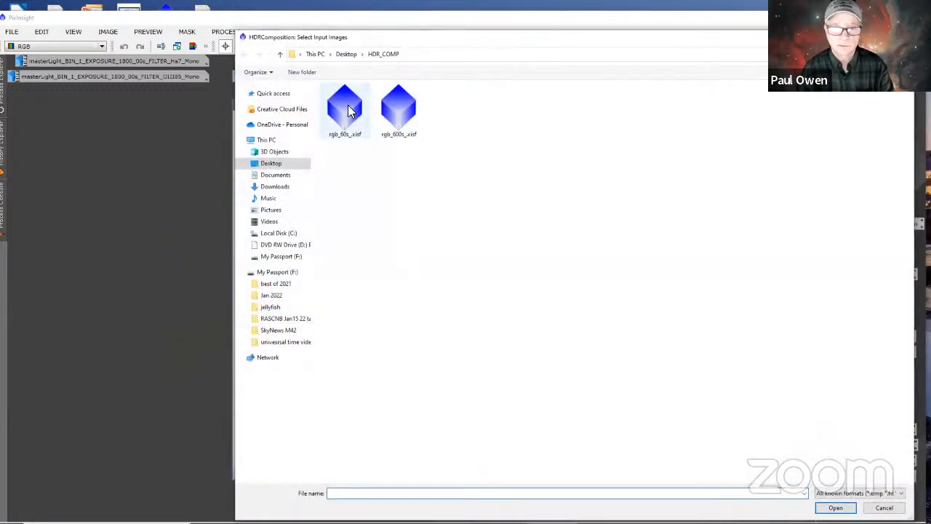
left_click(412, 118)
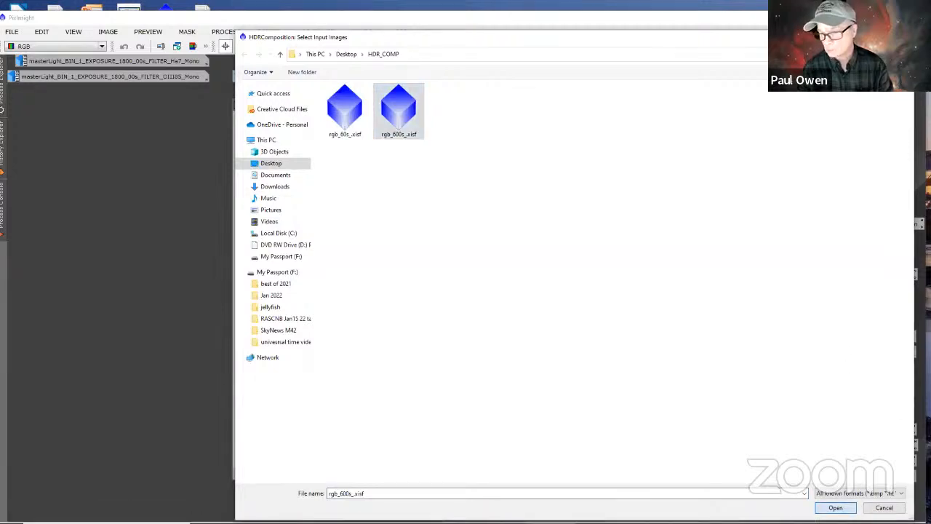
left_click(835, 504)
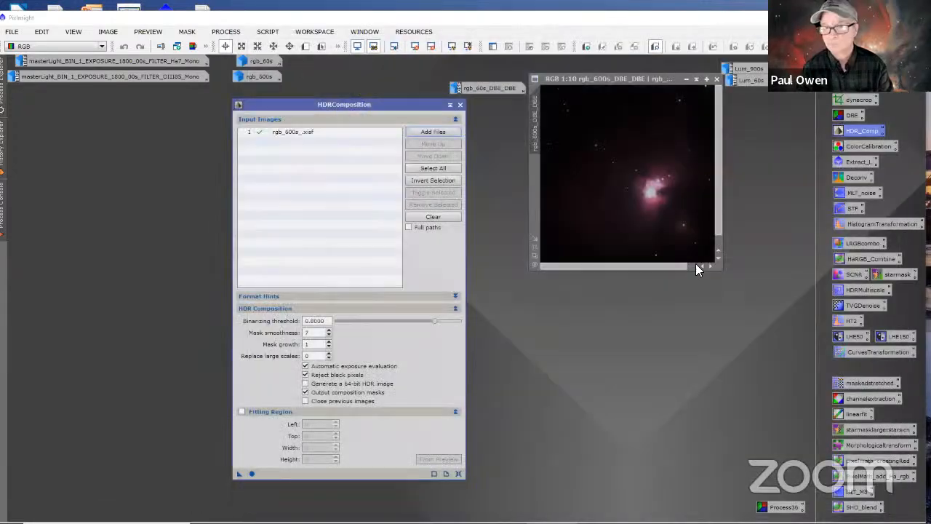
left_click(425, 137)
left_click(347, 112)
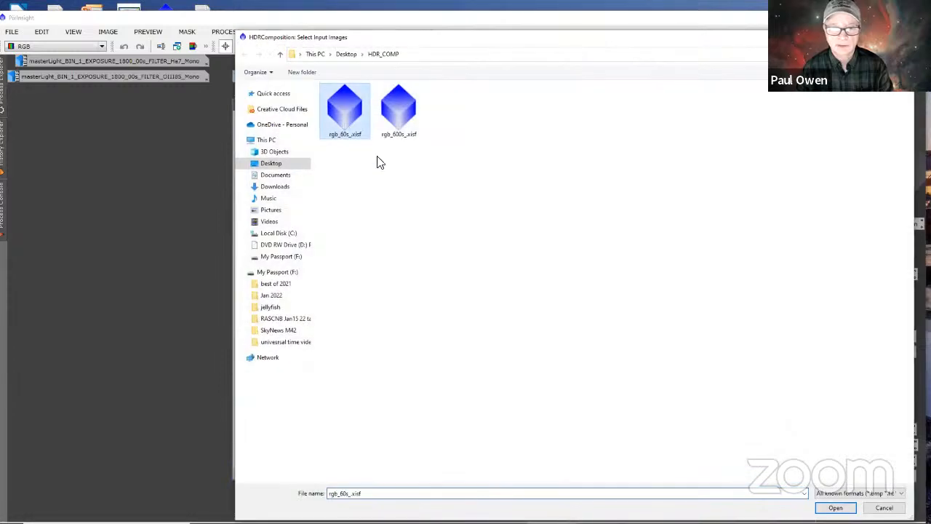
left_click(837, 507)
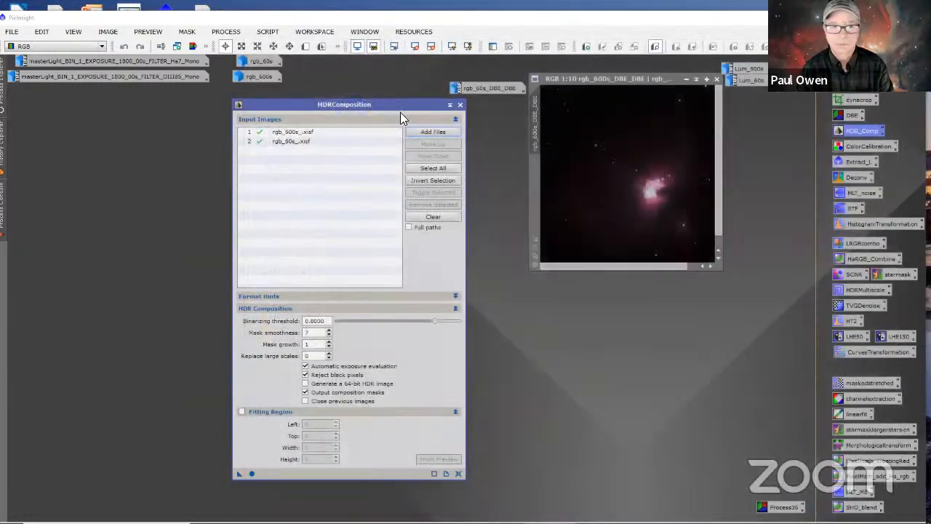
Step: Disable automatic exposure evaluation and draw a preview of about 1030 × 1320 pixels around the nebula's bright core in rgb_600s_DBE_DBE
left_click(305, 366)
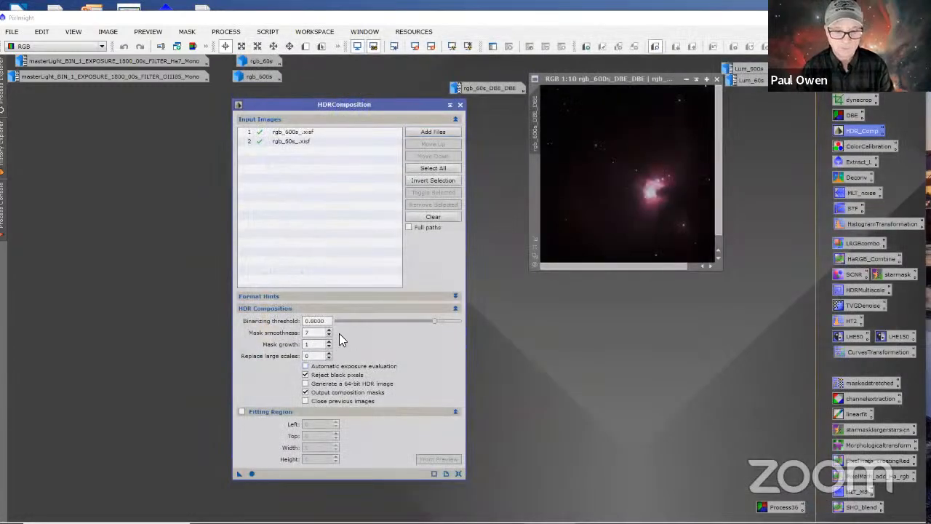
left_click(607, 114)
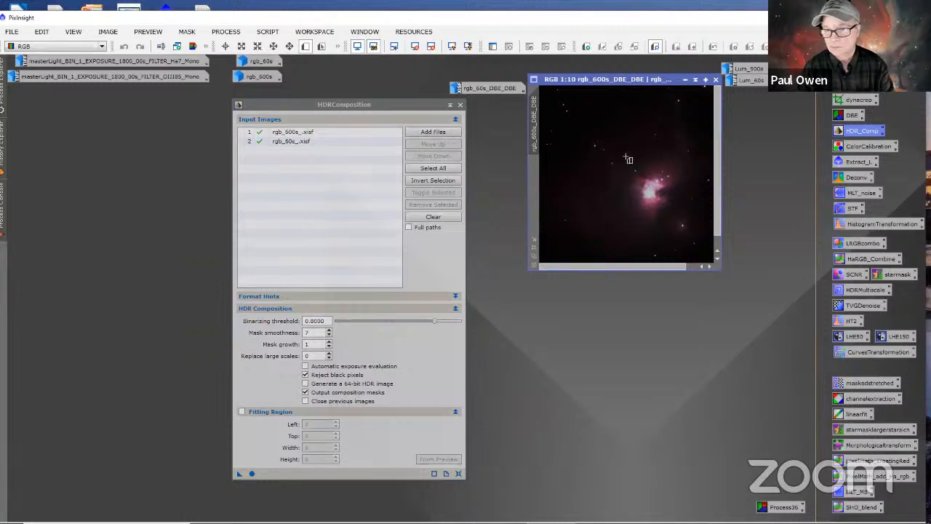
left_click_drag(627, 155, 675, 218)
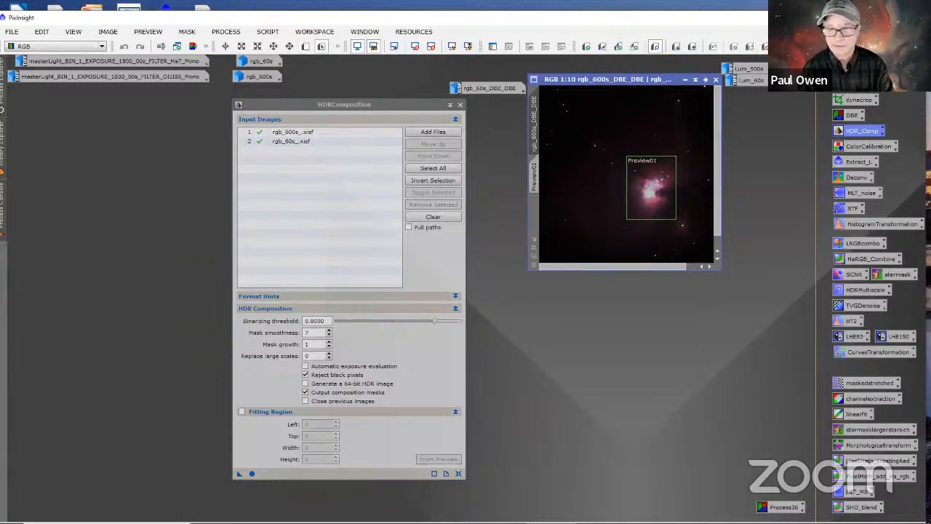
Step: Enable the fitting region and take its coordinates from Preview01 of rgb_600s_DBE_DBE
left_click(241, 412)
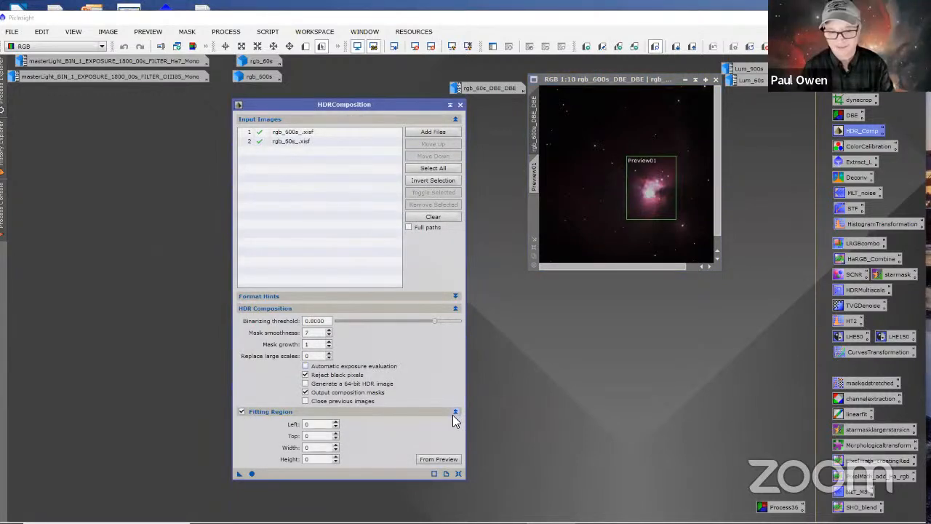
left_click(452, 413)
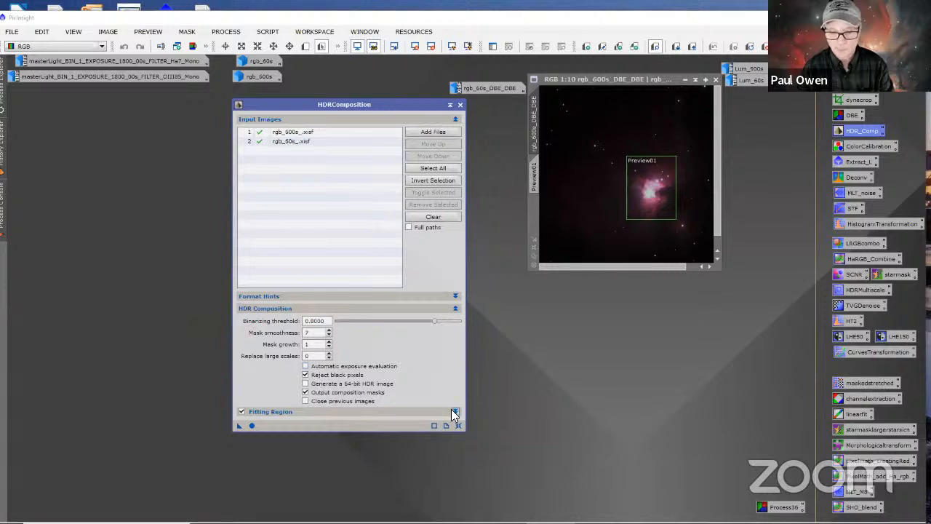
left_click(452, 410)
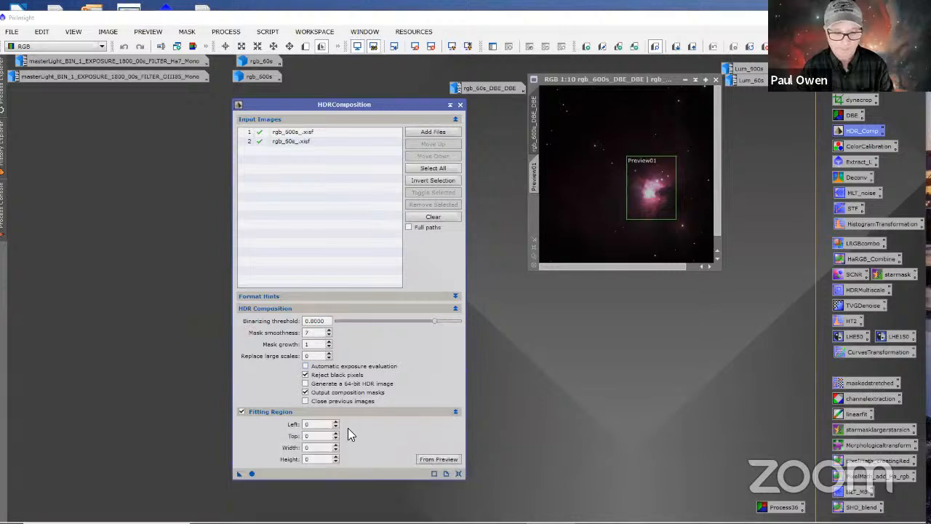
left_click(444, 461)
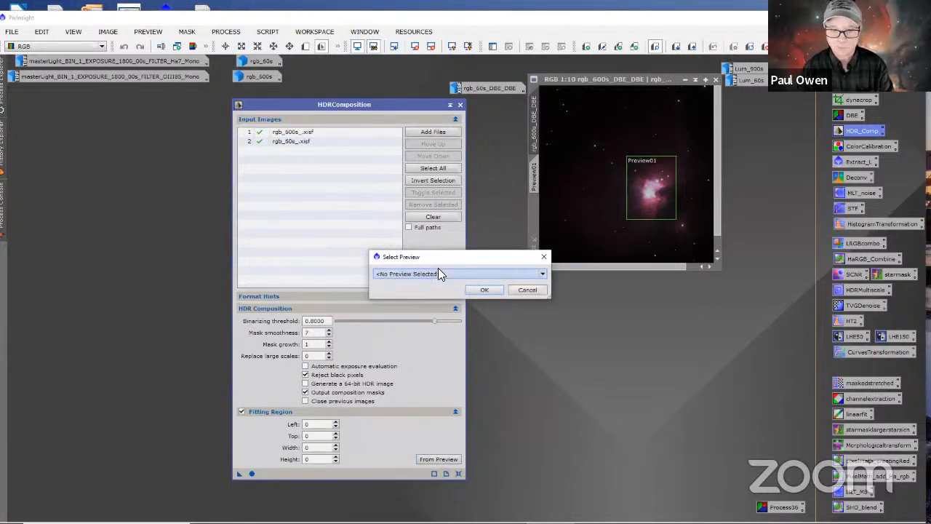
left_click(438, 274)
left_click(445, 290)
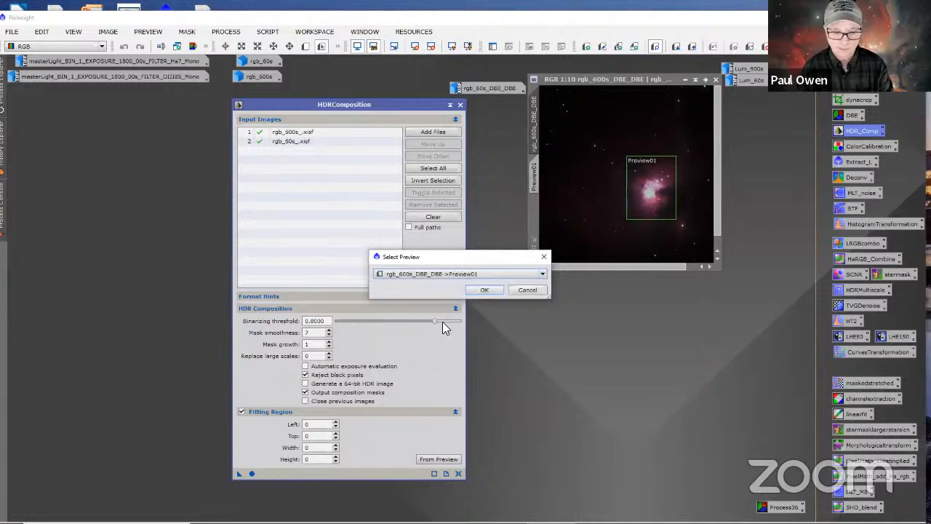
left_click(484, 291)
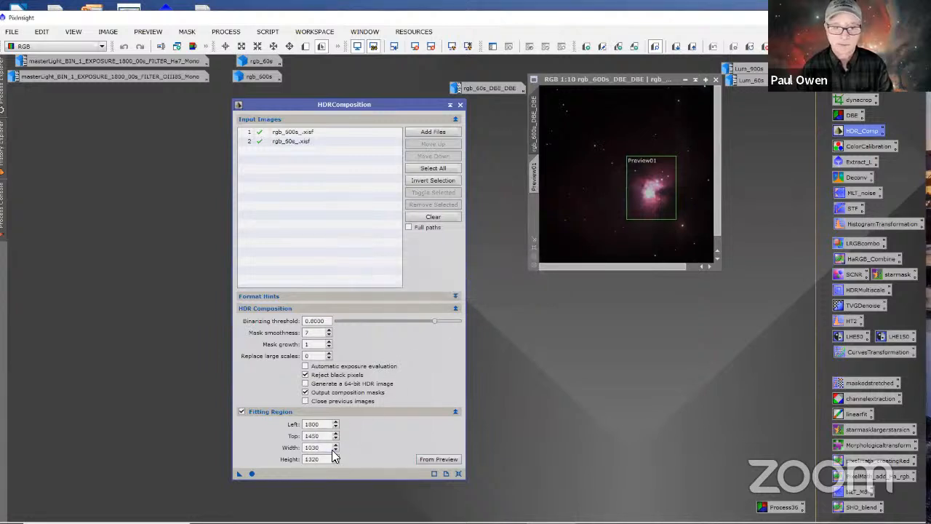
Step: Run the HDR composition and move the HDRComposition and HDR windows apart to uncover the result
left_click(251, 473)
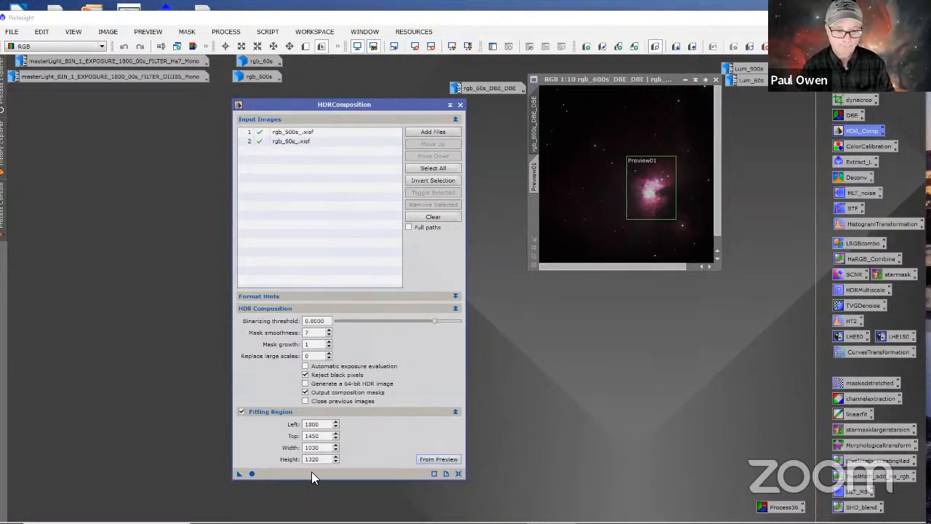
left_click(252, 473)
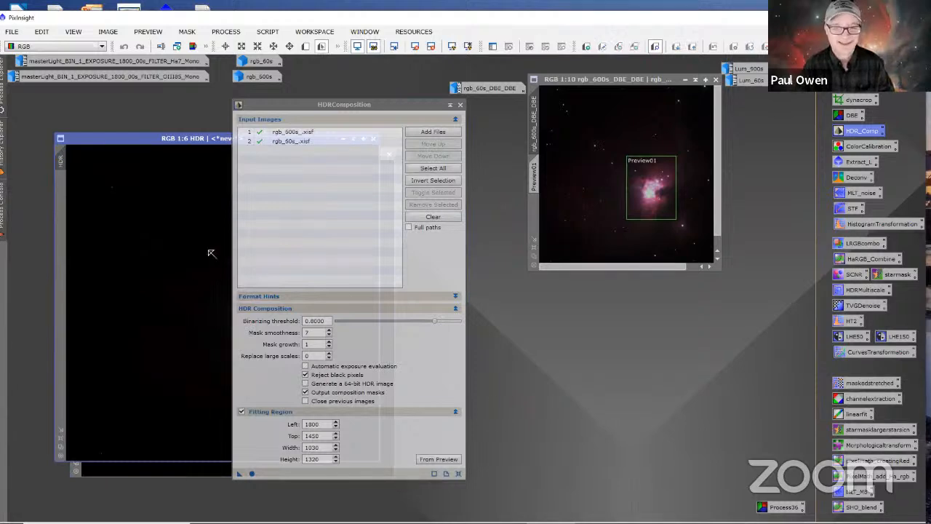
left_click_drag(265, 104, 450, 224)
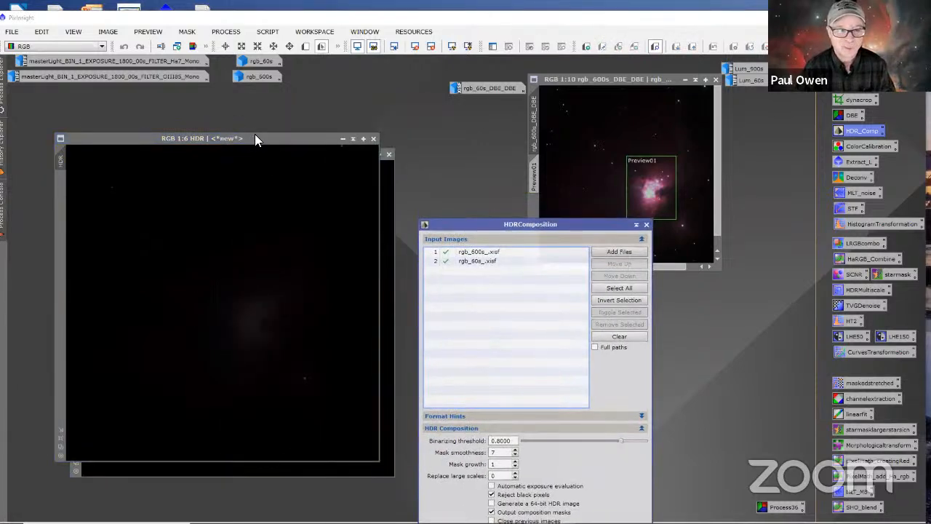
left_click_drag(254, 138, 294, 120)
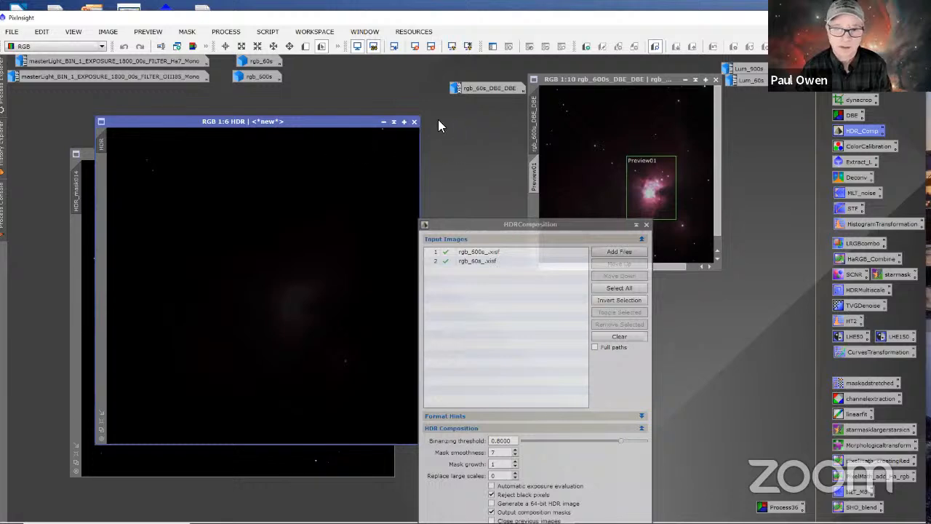
Step: Discard the HDR image and its HDR_mask014 mask, and close HDRComposition
left_click(414, 122)
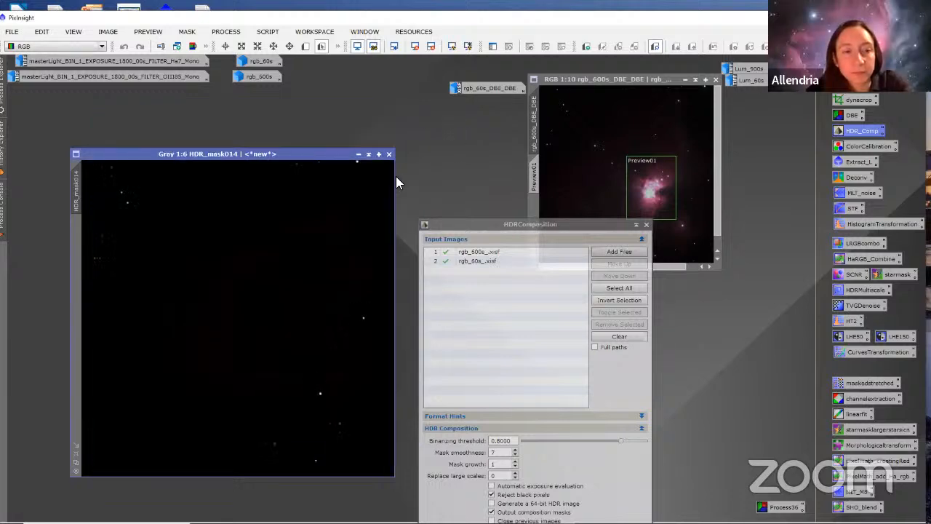
left_click(389, 154)
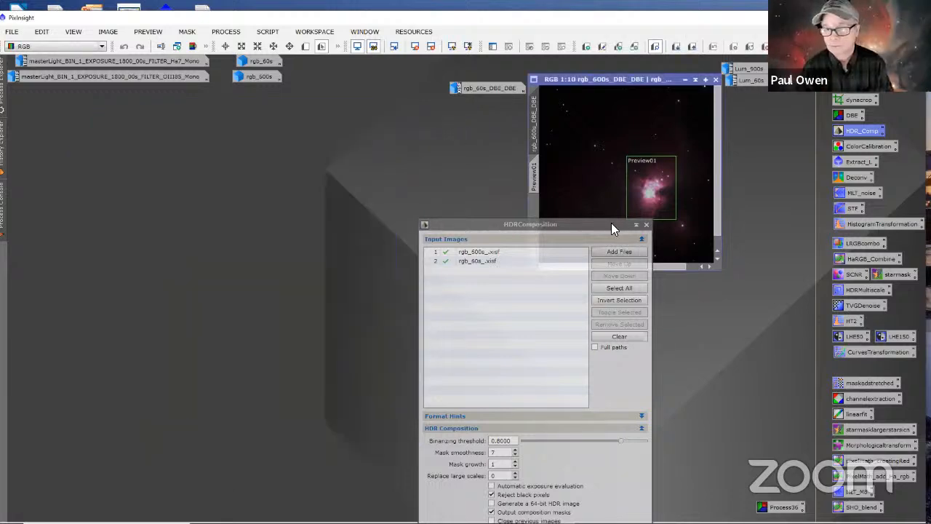
left_click_drag(611, 229, 286, 119)
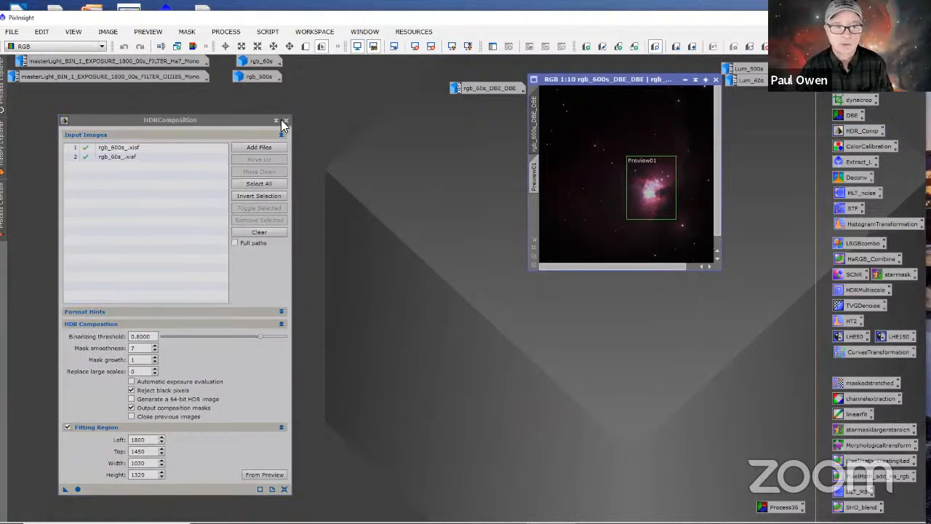
left_click(286, 120)
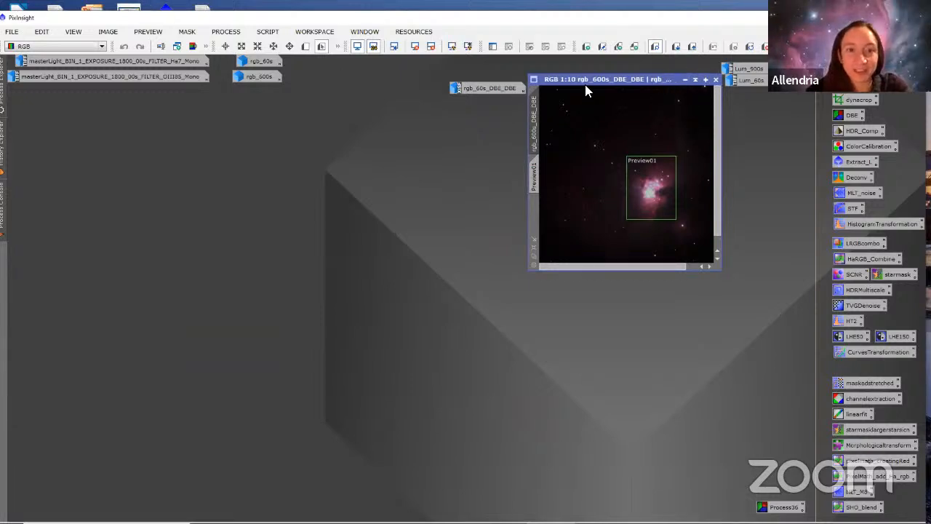
Step: Examine the image files stored in the Desktop's Delete Me folder without opening any
left_click(11, 32)
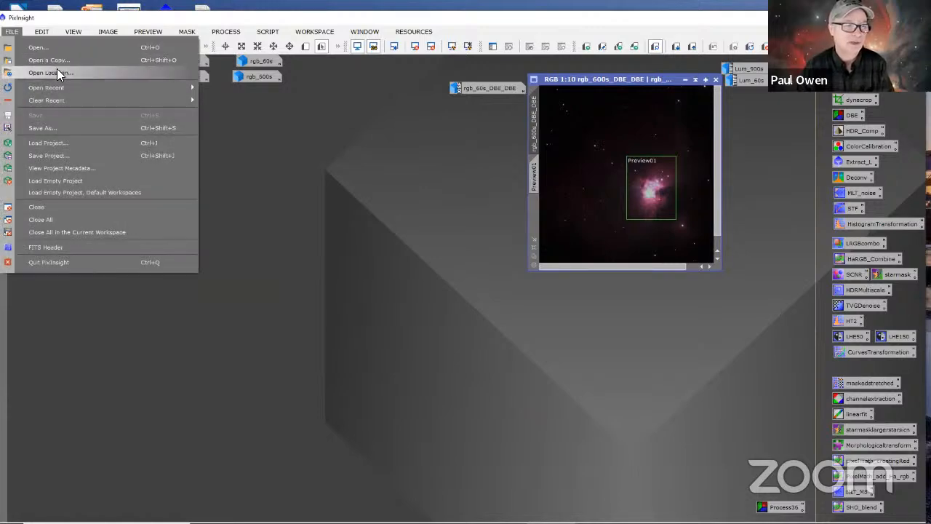
left_click(38, 47)
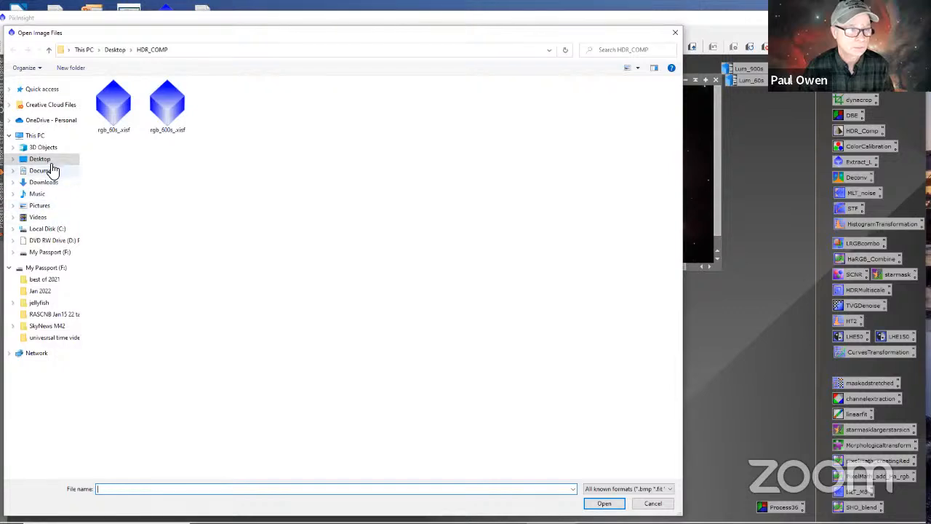
left_click(49, 160)
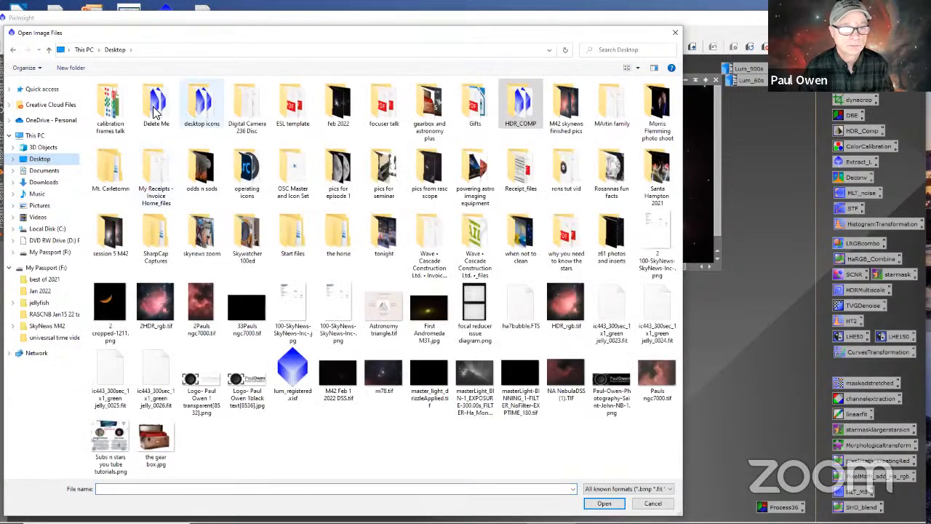
double_click(154, 110)
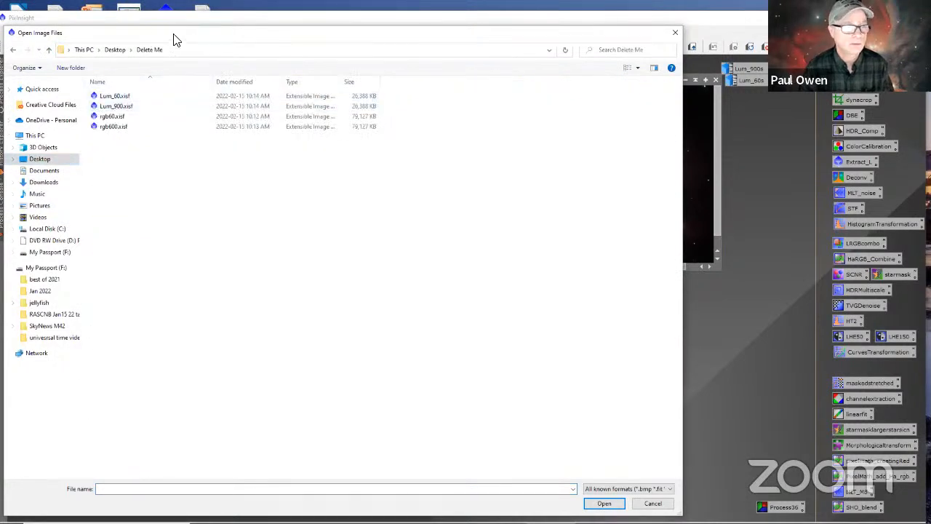
left_click_drag(175, 39, 0, 40)
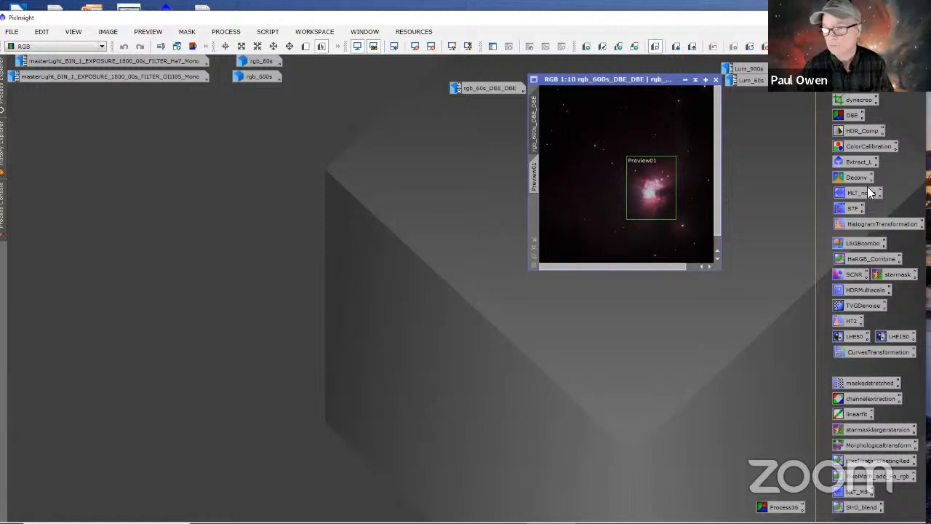
Step: Open a fresh HDRComposition and add rgb600.xisf from the Desktop's Delete Me folder as its first input image
double_click(842, 131)
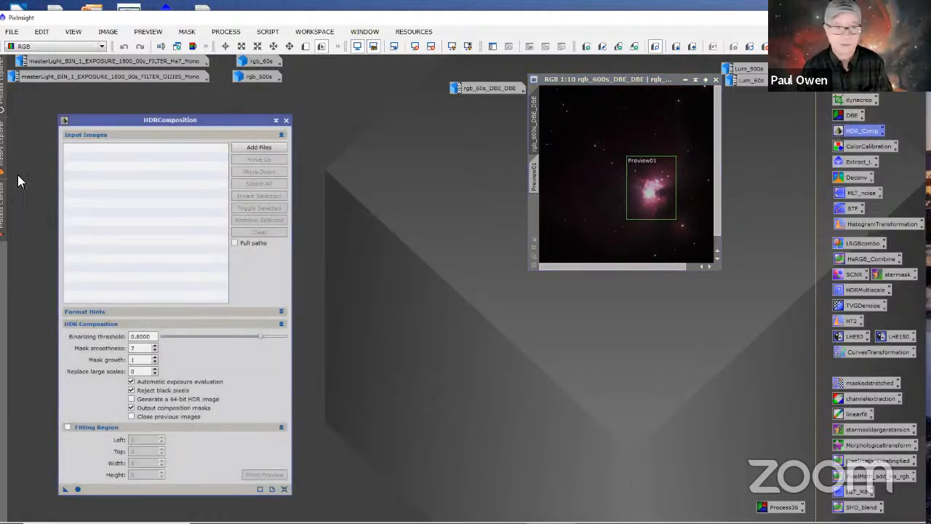
left_click_drag(233, 119, 388, 106)
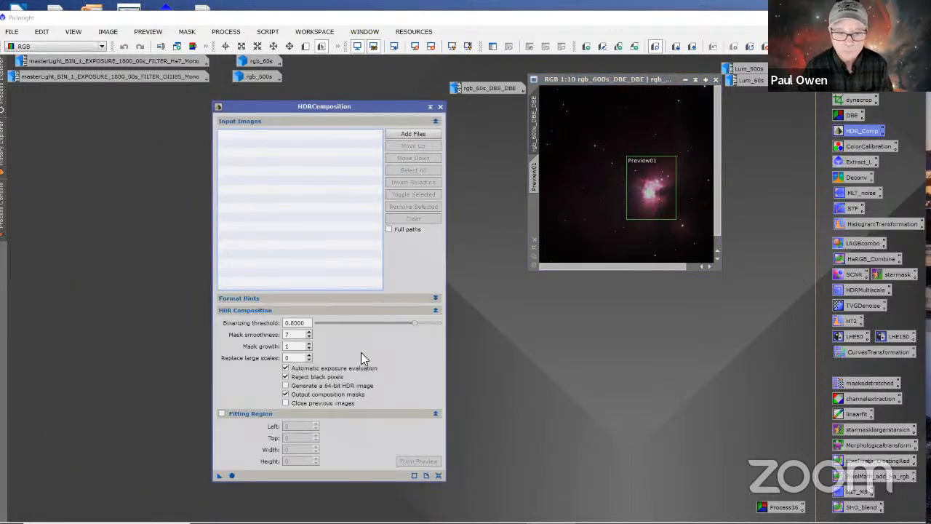
left_click(412, 135)
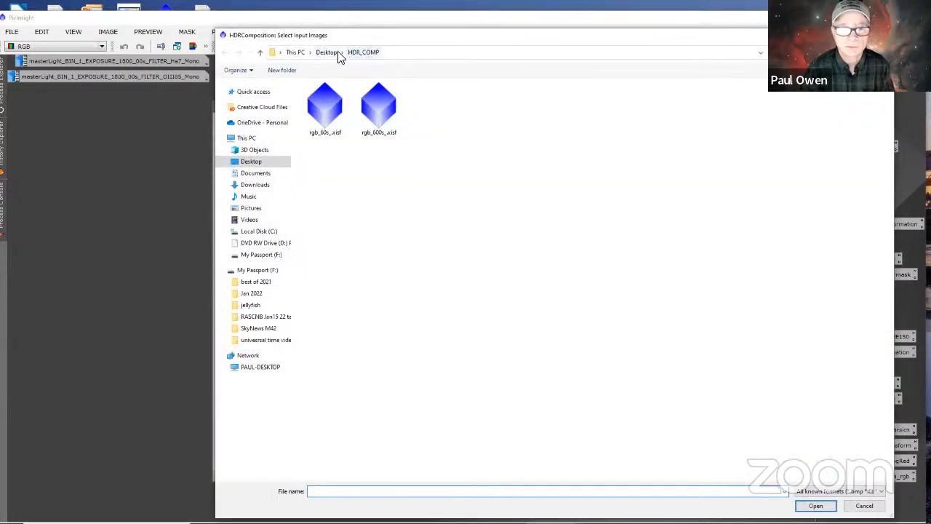
left_click(327, 53)
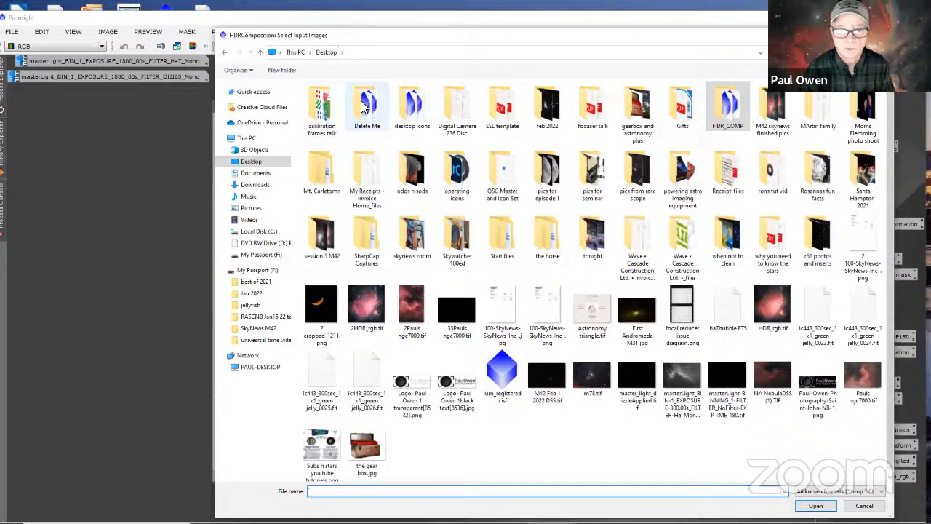
double_click(361, 101)
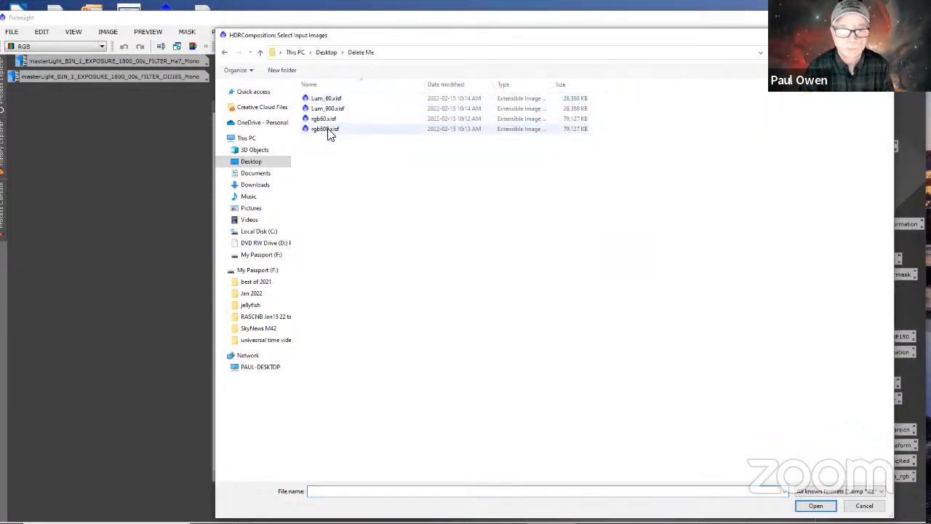
left_click(327, 129)
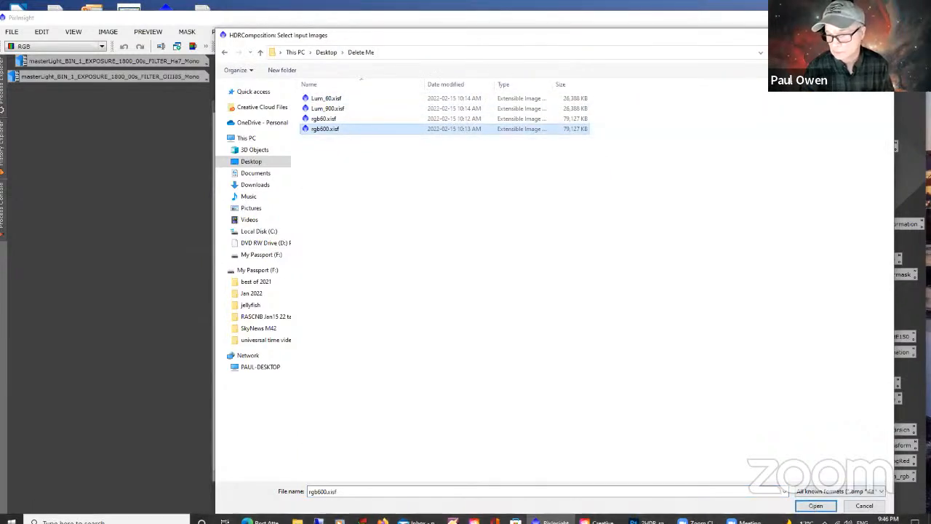
left_click(816, 505)
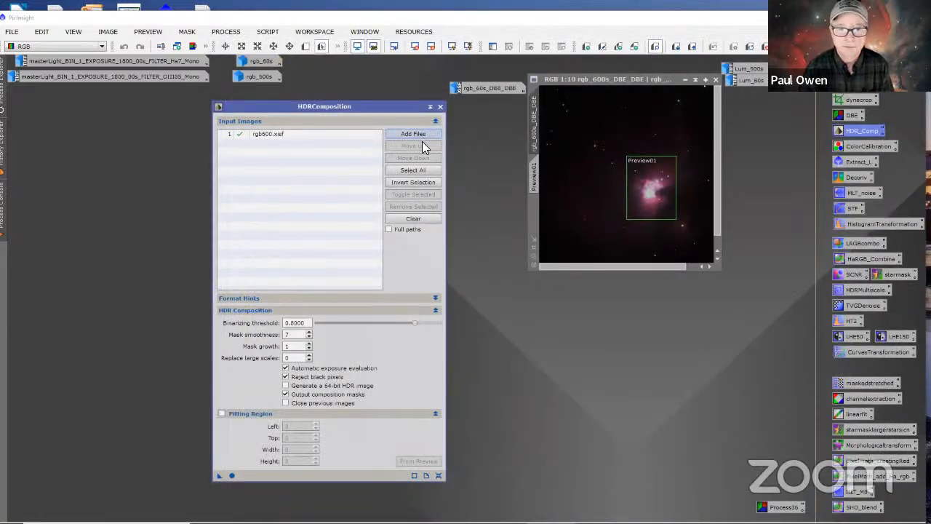
Step: Add rgb60.xisf from the Delete Me folder as the second HDRComposition input image
left_click(422, 137)
left_click(324, 97)
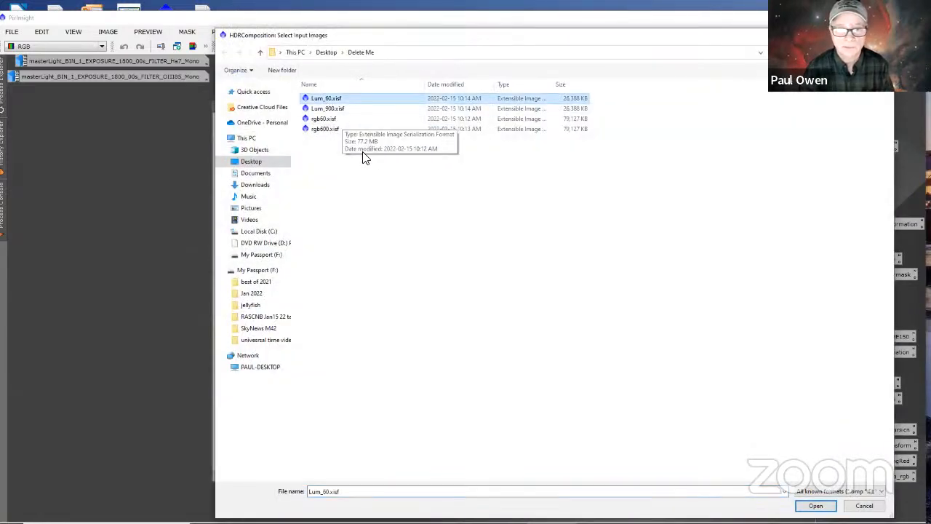
left_click(326, 119)
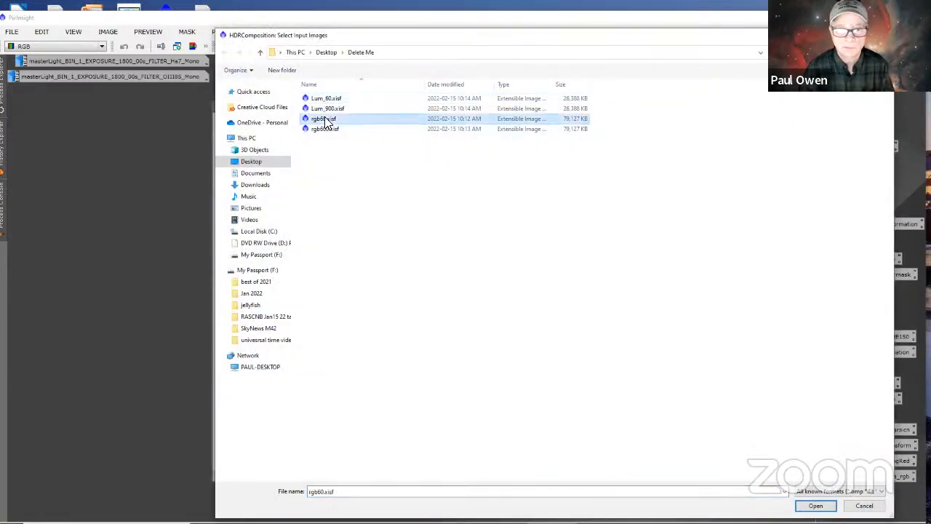
left_click(815, 506)
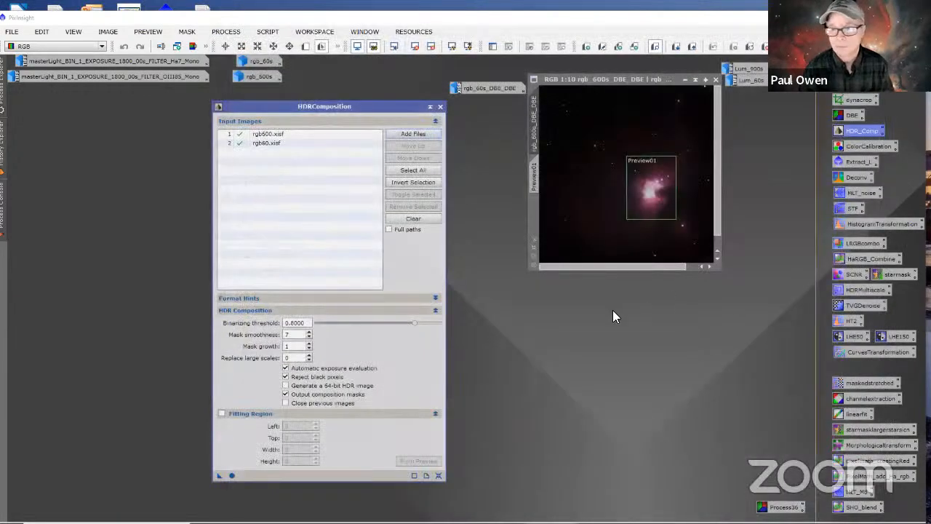
Step: Disable automatic exposure evaluation and define the fitting region from Preview01 of rgb_600s_DBE_DBE
left_click(285, 367)
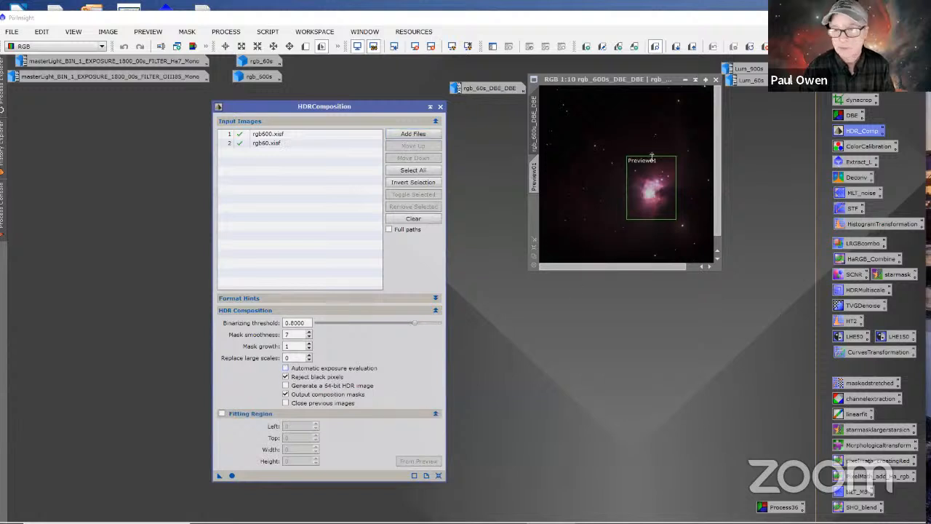
left_click_drag(574, 80, 521, 117)
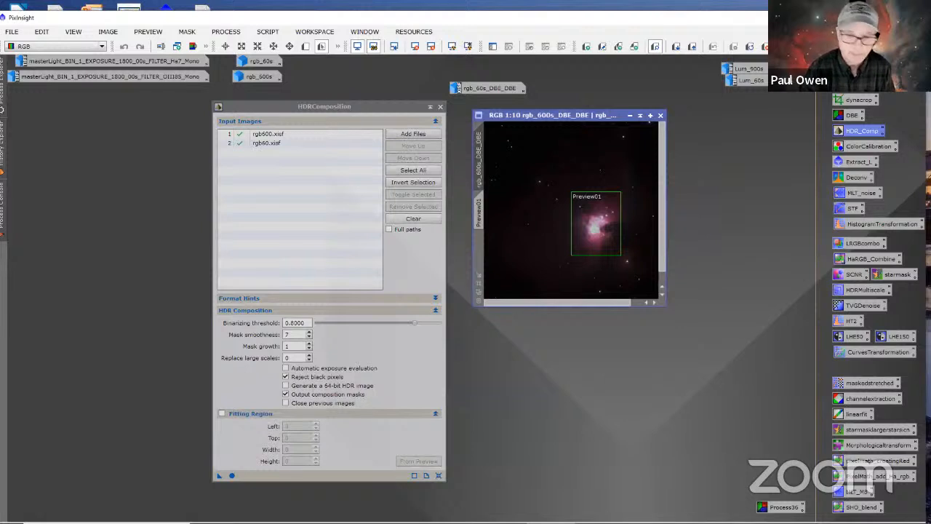
left_click(221, 413)
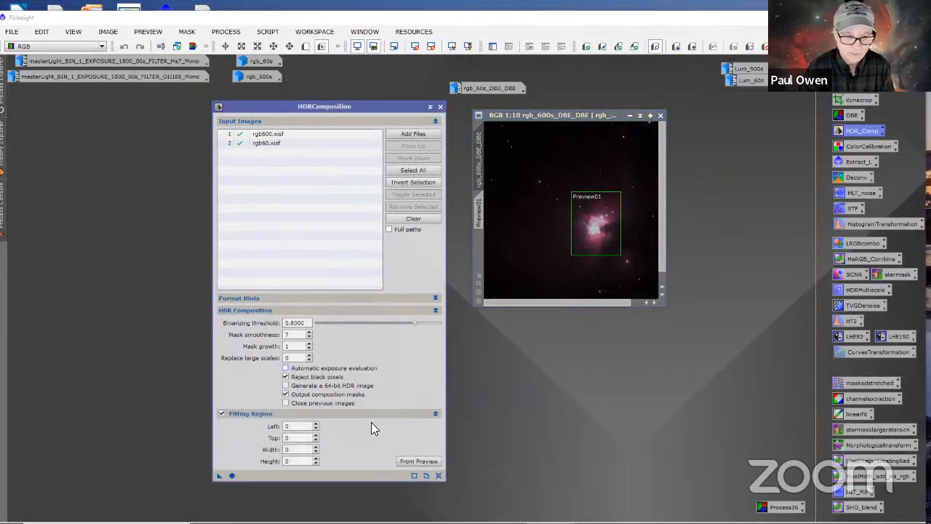
left_click(413, 461)
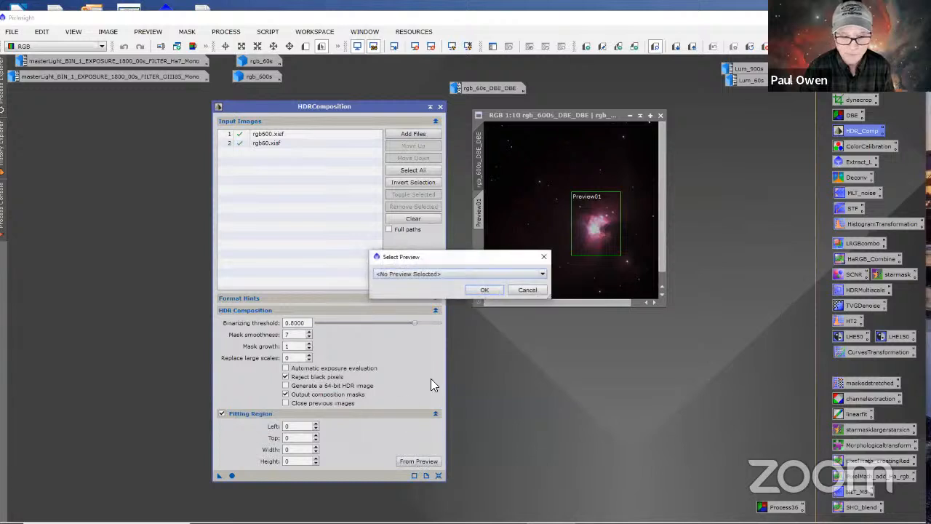
left_click(542, 274)
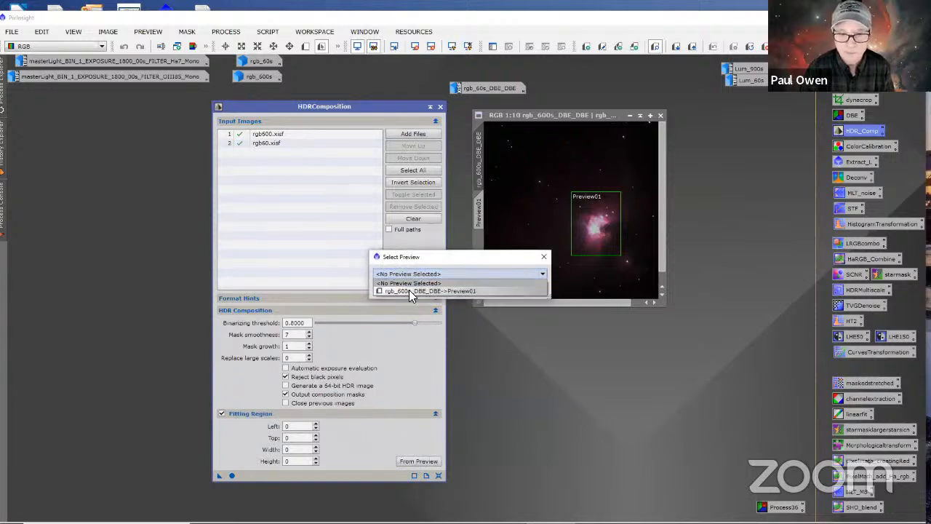
left_click(410, 290)
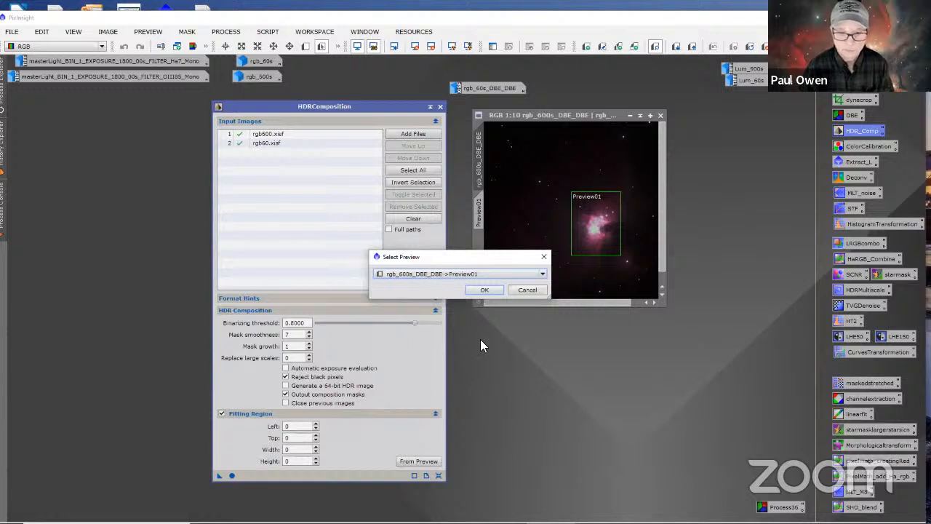
left_click(489, 291)
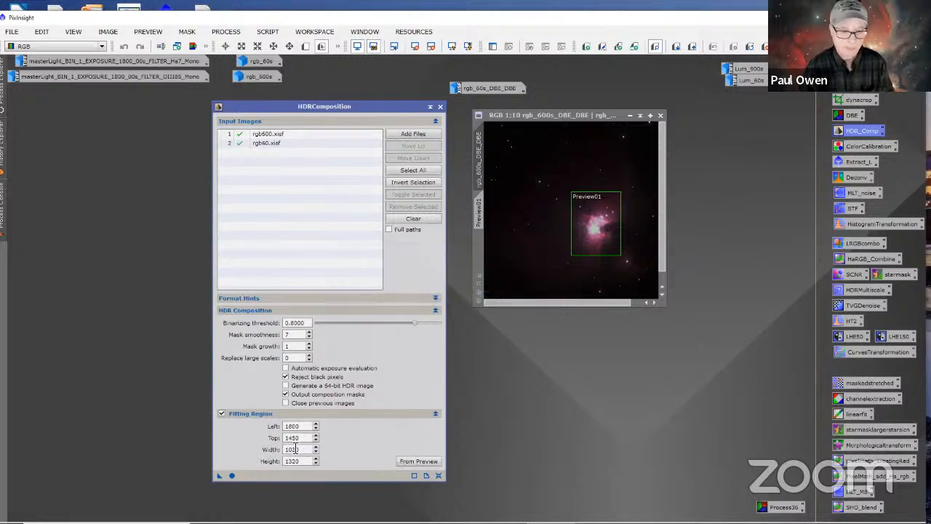
Step: Run the HDR composition and spread out the HDRComposition, HDR and HDR_mask014 windows to uncover both resulting images
left_click(232, 476)
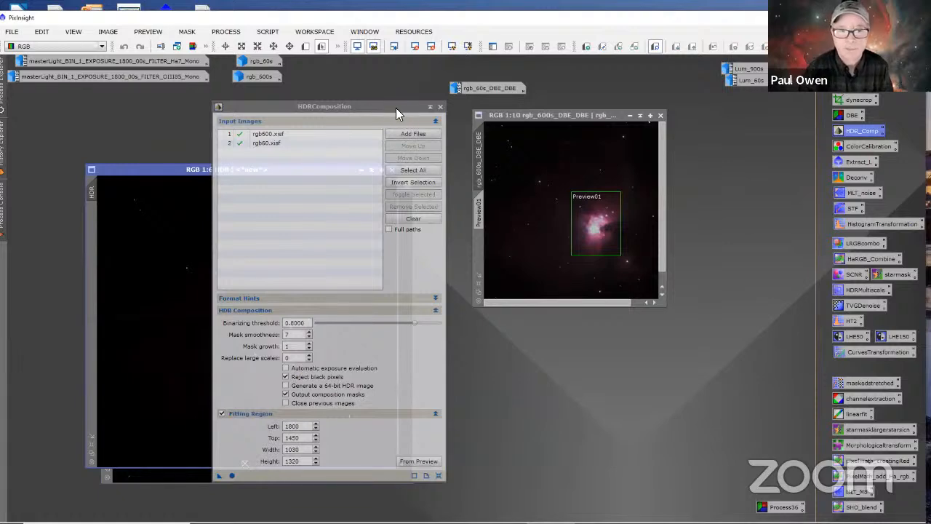
left_click_drag(394, 103, 786, 114)
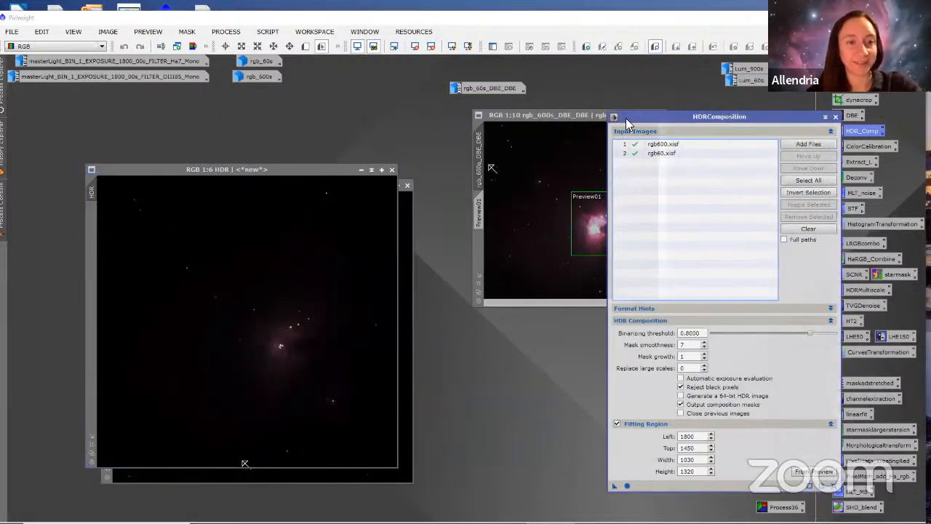
left_click(324, 179)
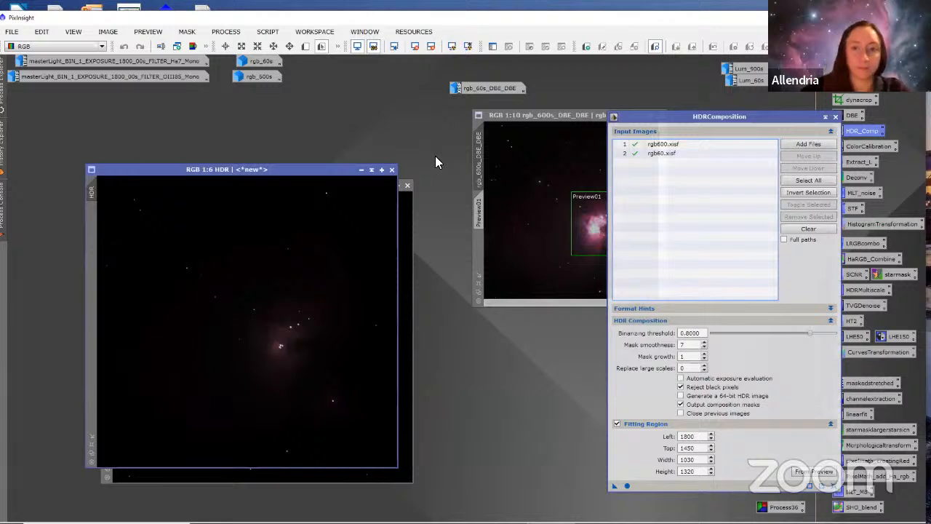
left_click_drag(435, 155, 528, 125)
left_click_drag(190, 185, 129, 124)
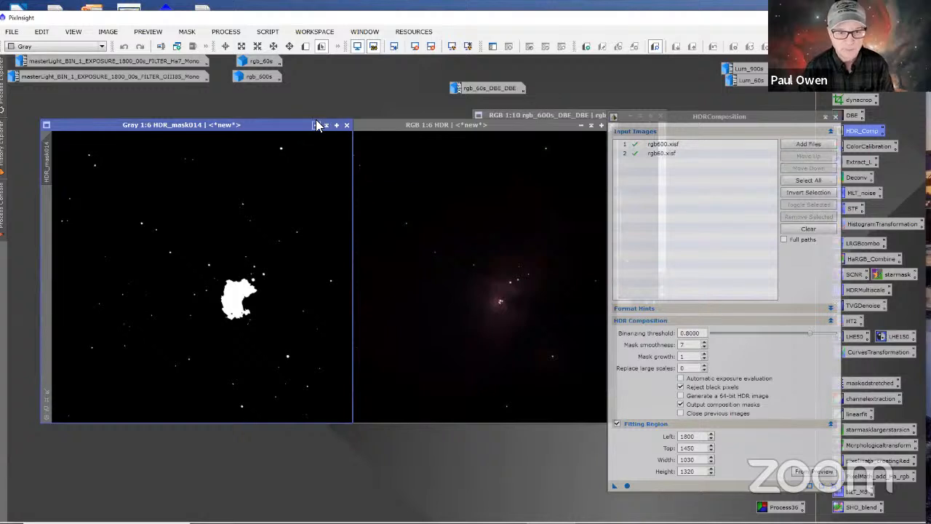
left_click_drag(289, 123, 279, 123)
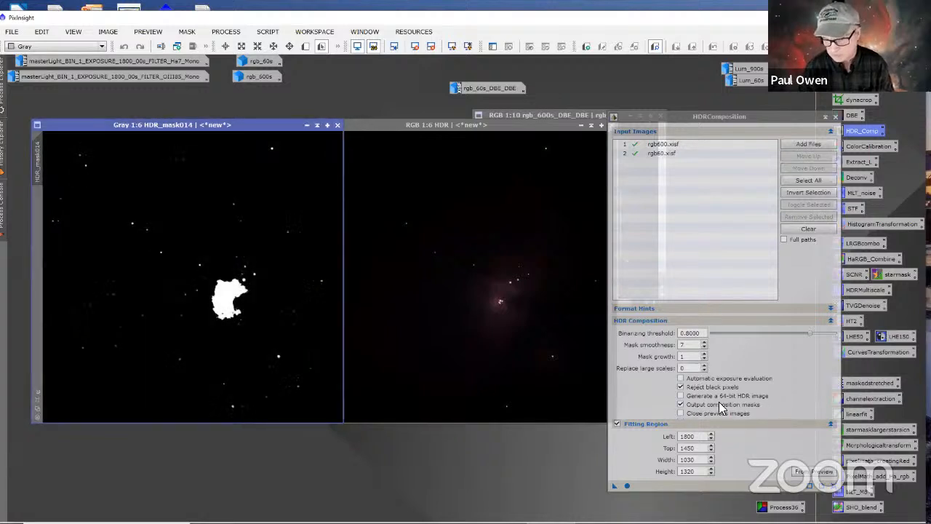
Step: Discard the HDR_mask014 mask and apply a screen stretch to the HDR image, placing its window in the freed space
left_click(336, 125)
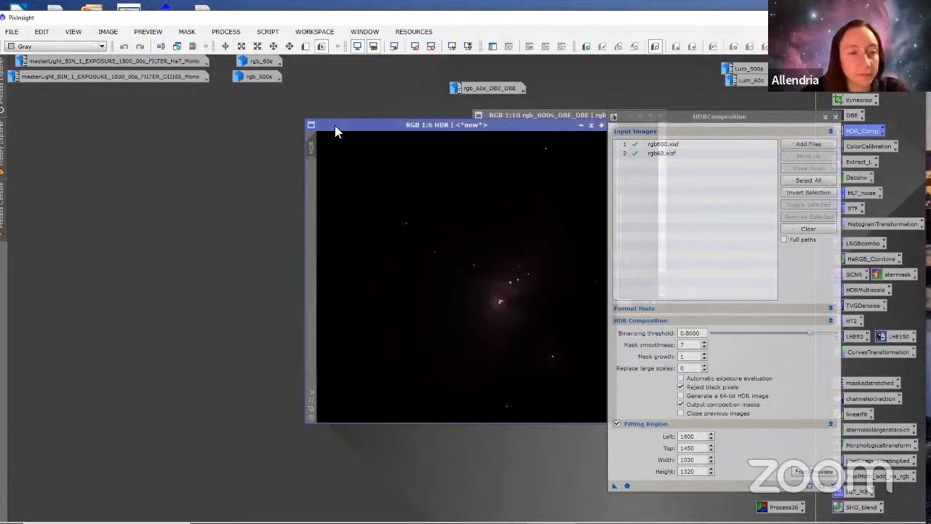
left_click_drag(341, 125, 133, 176)
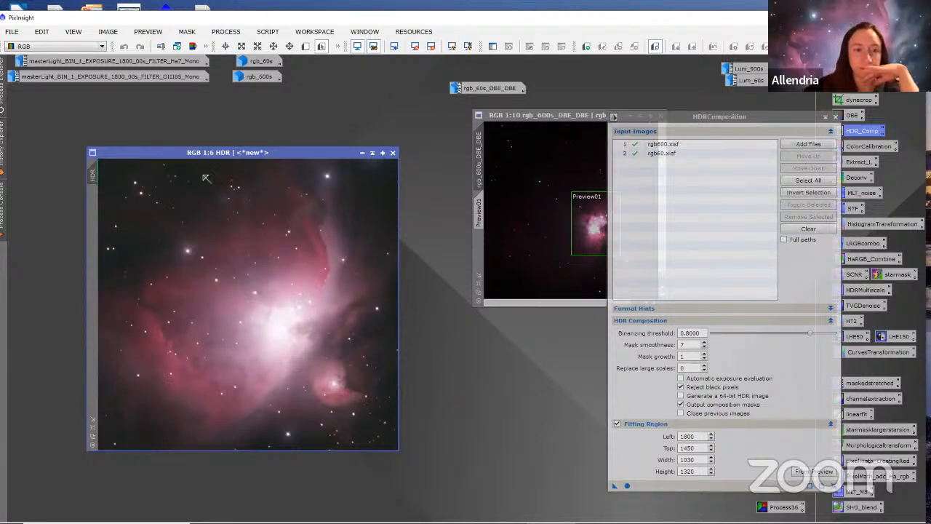
left_click_drag(318, 152, 283, 125)
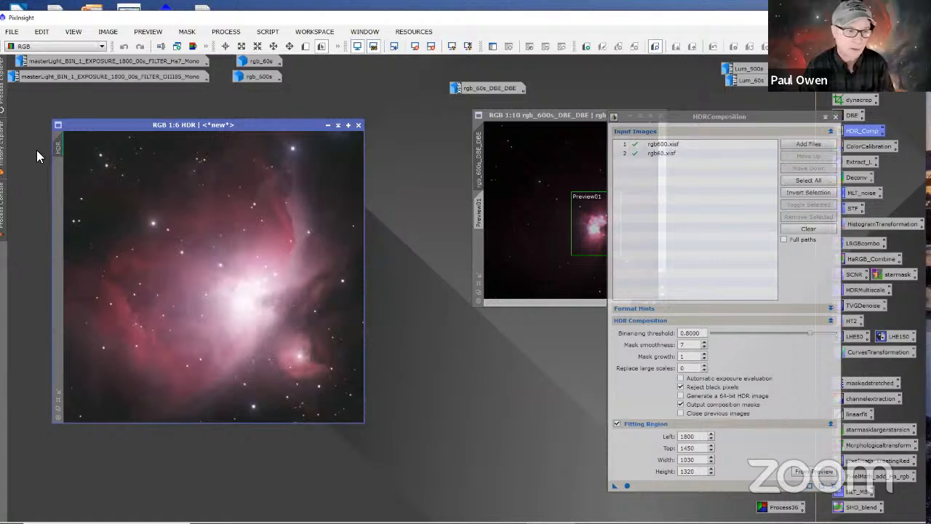
Step: Try to change the HDR image's identifier to HDR_rgb
right_click(62, 149)
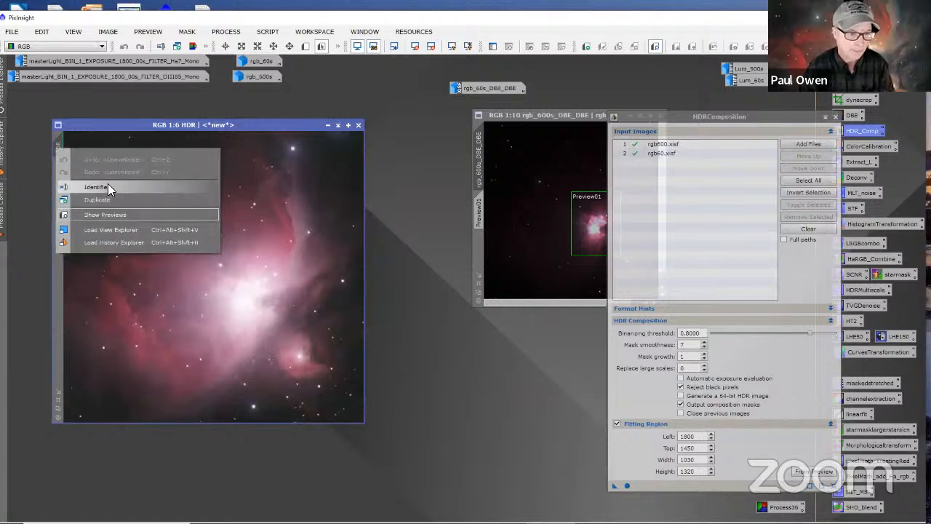
left_click(98, 187)
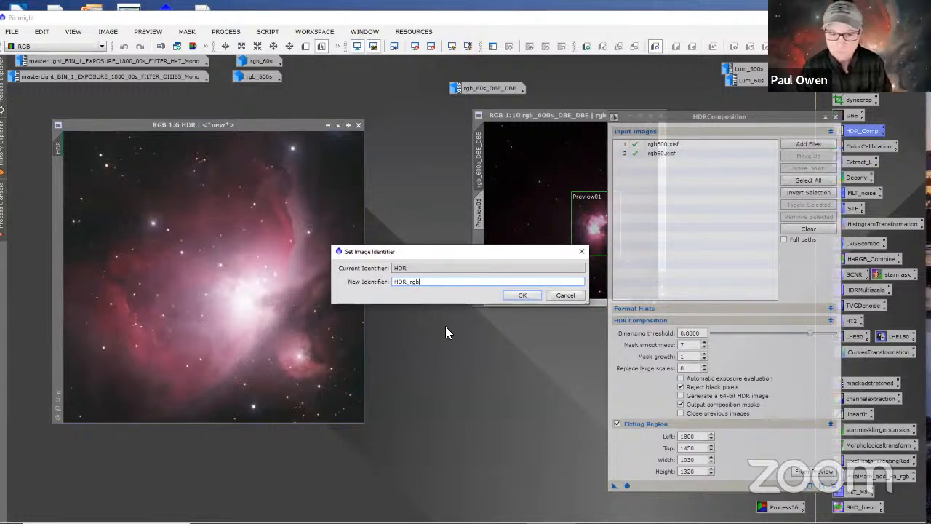
left_click(514, 296)
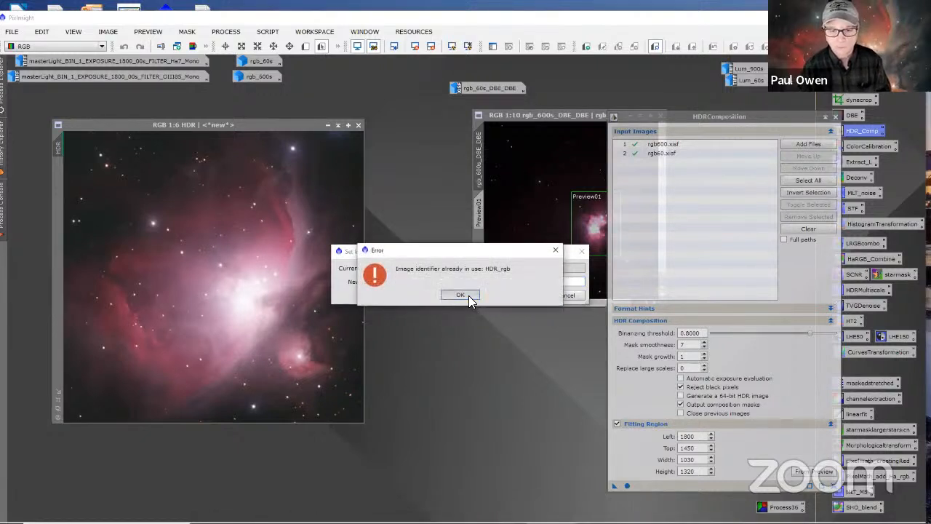
left_click(471, 296)
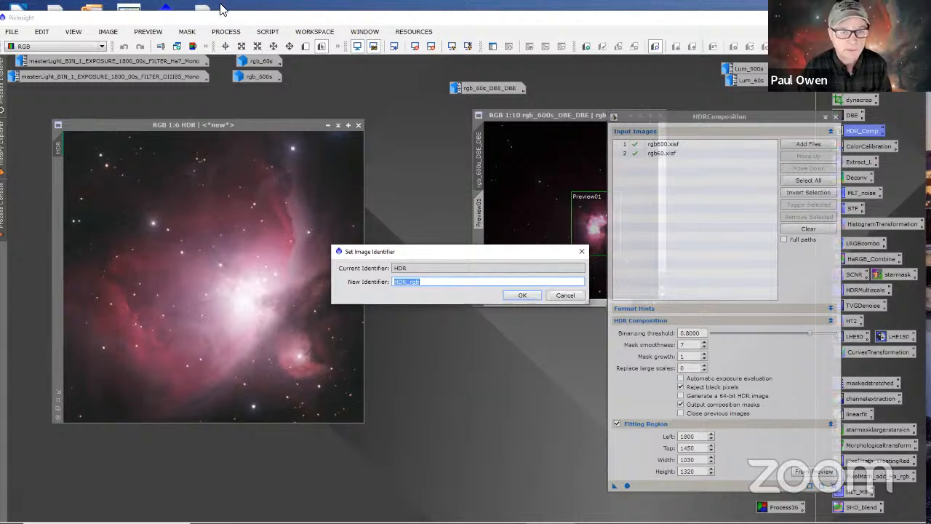
left_click(523, 295)
left_click(461, 295)
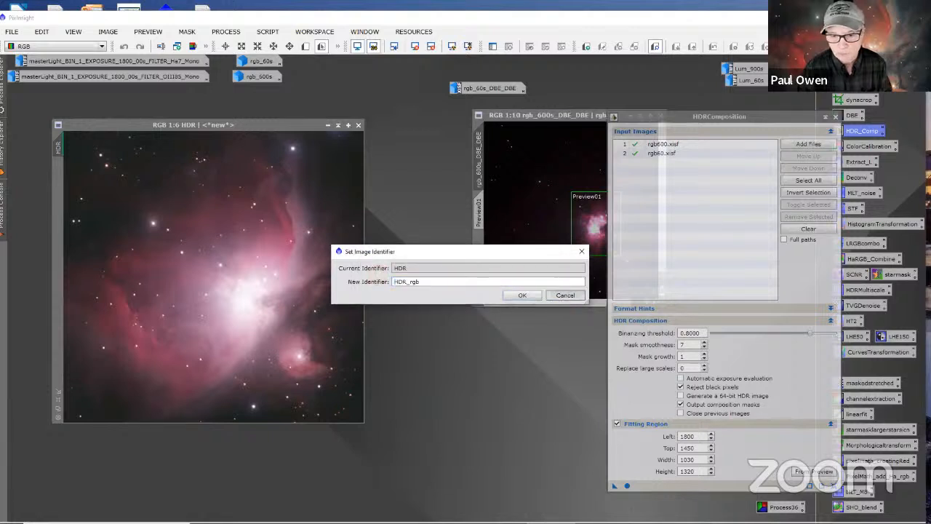
left_click(565, 295)
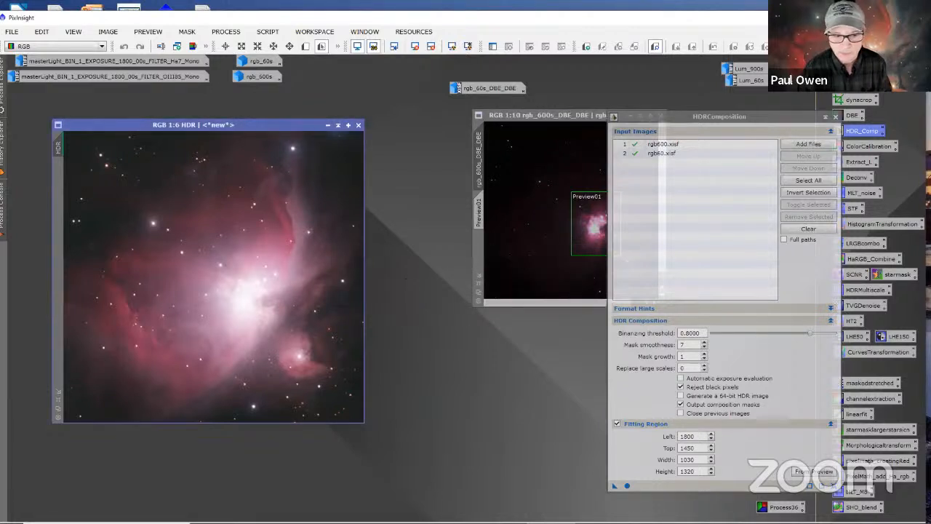
Step: Change the HDR image's identifier to HDRrgb and park it as an icon in the row of rgb_60s
right_click(61, 146)
left_click(109, 185)
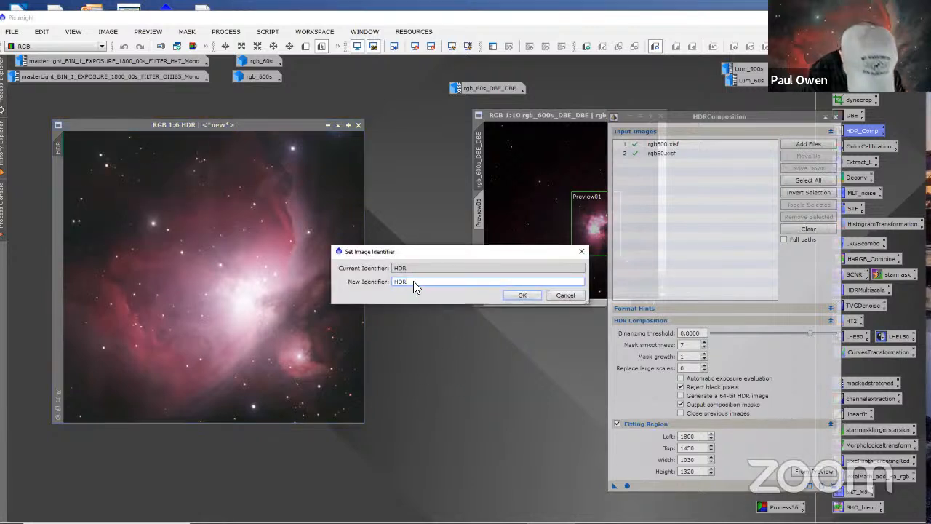
type("rgb")
key("Return")
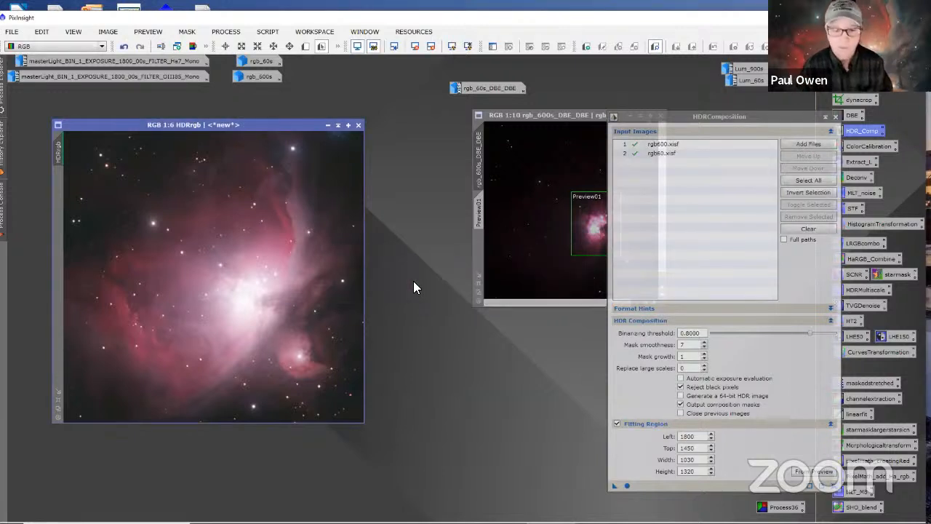
left_click(328, 125)
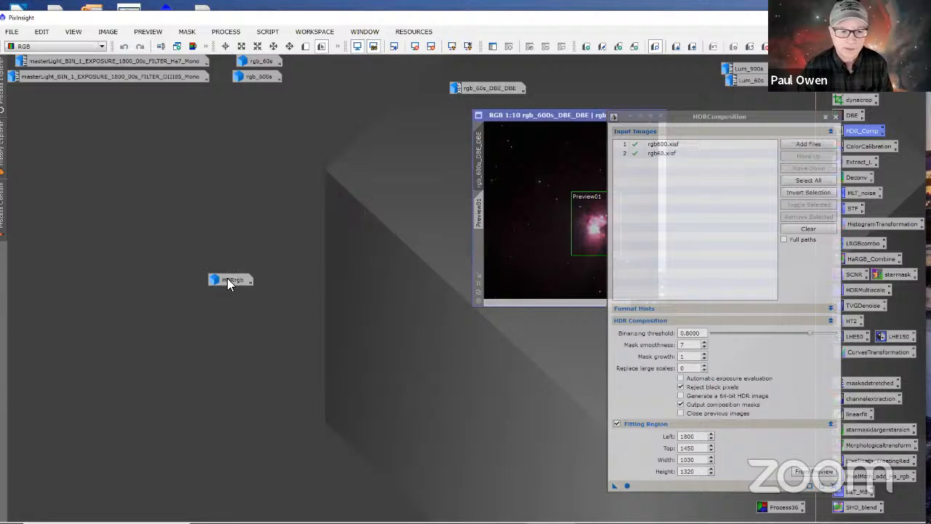
left_click_drag(228, 283, 369, 67)
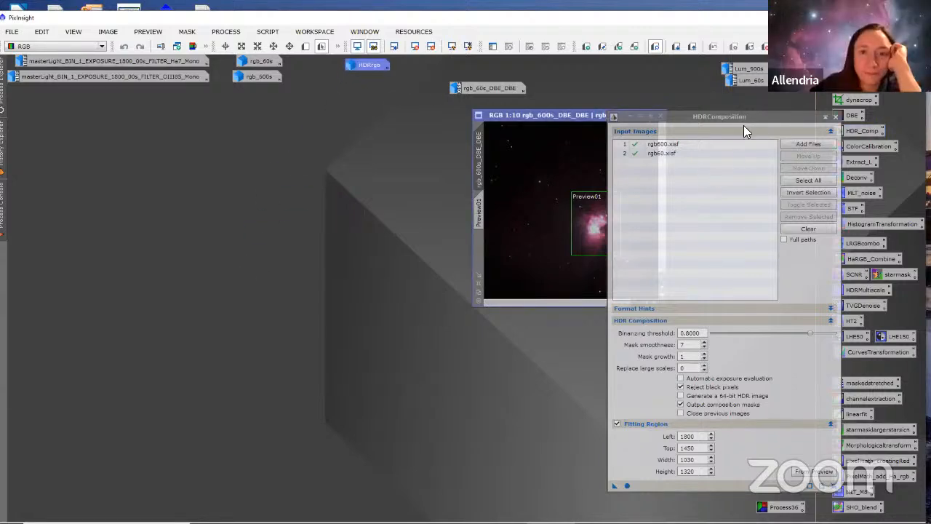
Step: Clear the HDRComposition input list and park rgb_600s_DBE_DBE as an icon beside HDRrgb
left_click_drag(744, 131, 342, 112)
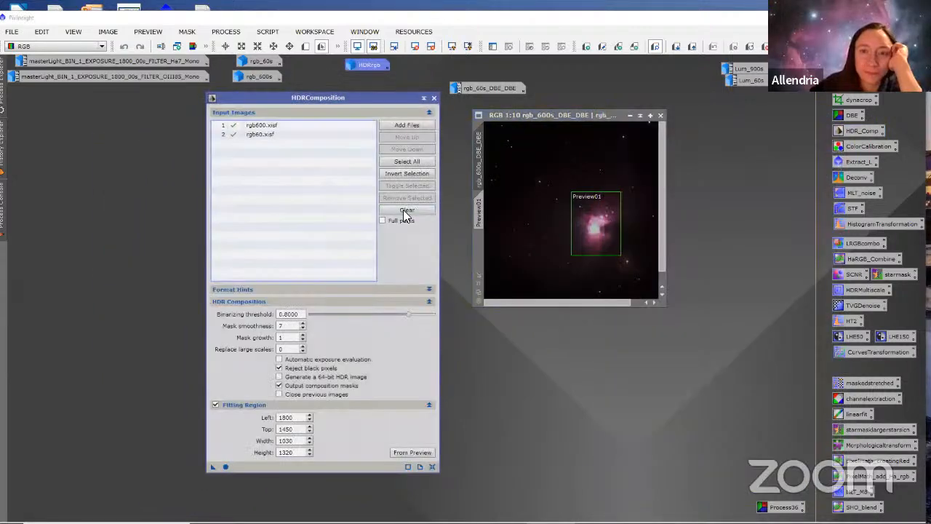
left_click(405, 210)
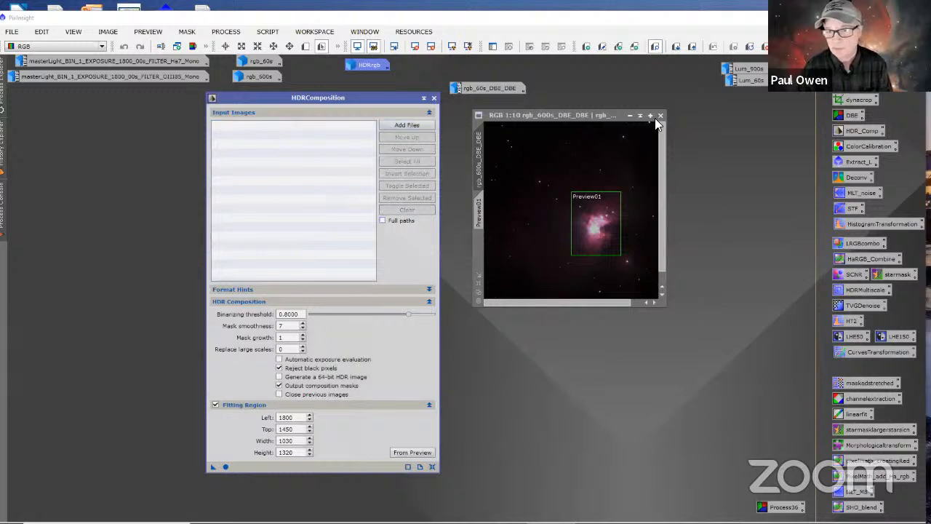
left_click(629, 115)
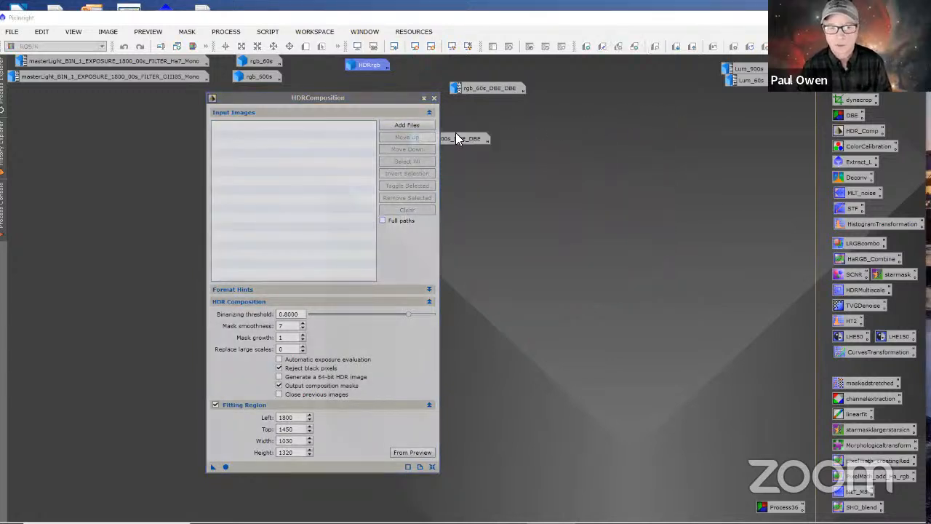
left_click_drag(456, 133, 437, 64)
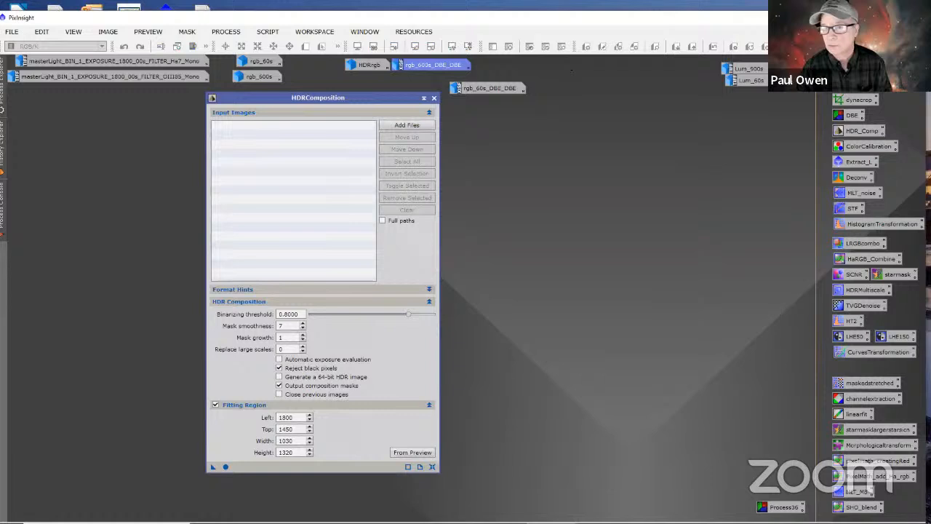
double_click(748, 80)
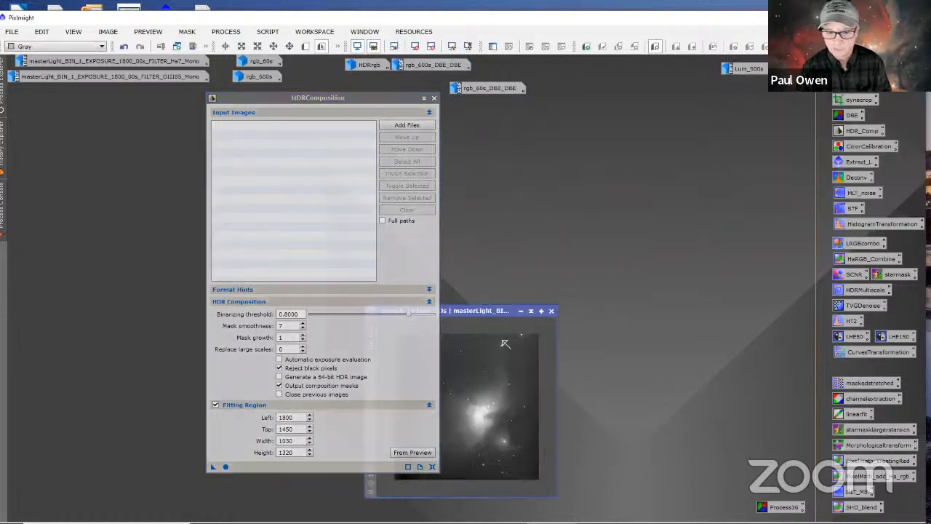
left_click_drag(515, 310, 633, 195)
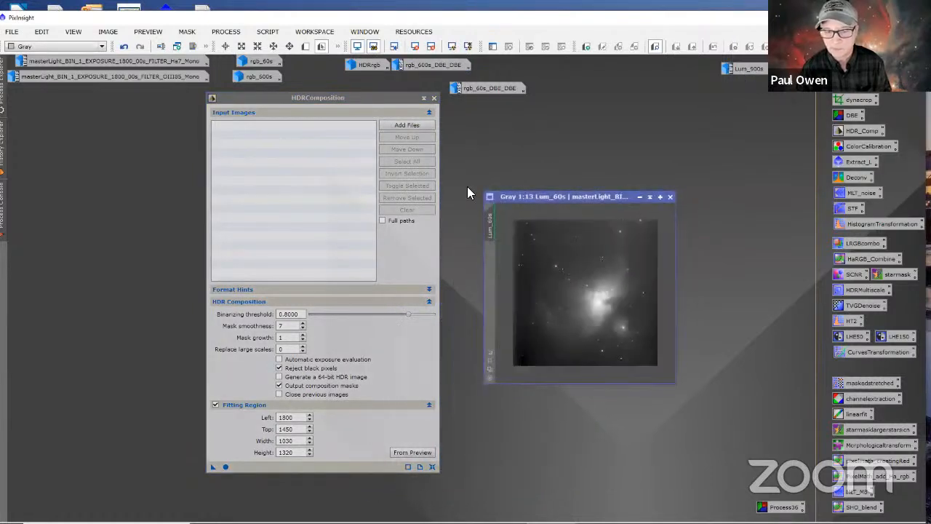
left_click_drag(361, 109, 299, 125)
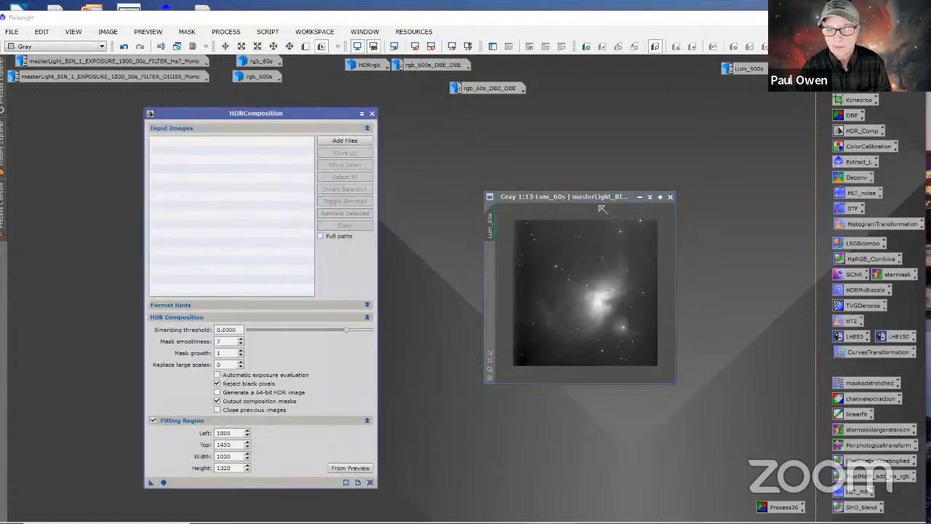
left_click(638, 196)
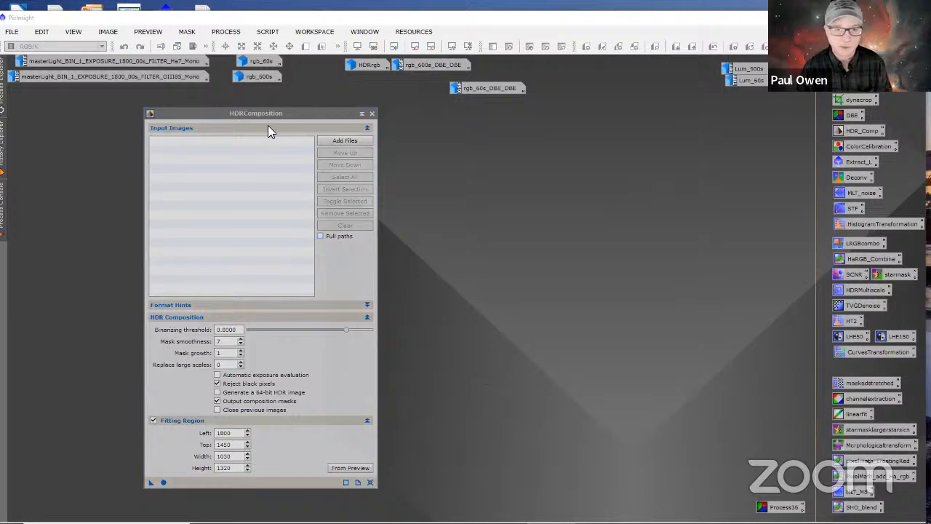
Step: Open the Lum_900s image from its icon and arrange it next to the HDRComposition window so neither covers the other
left_click_drag(295, 117, 675, 111)
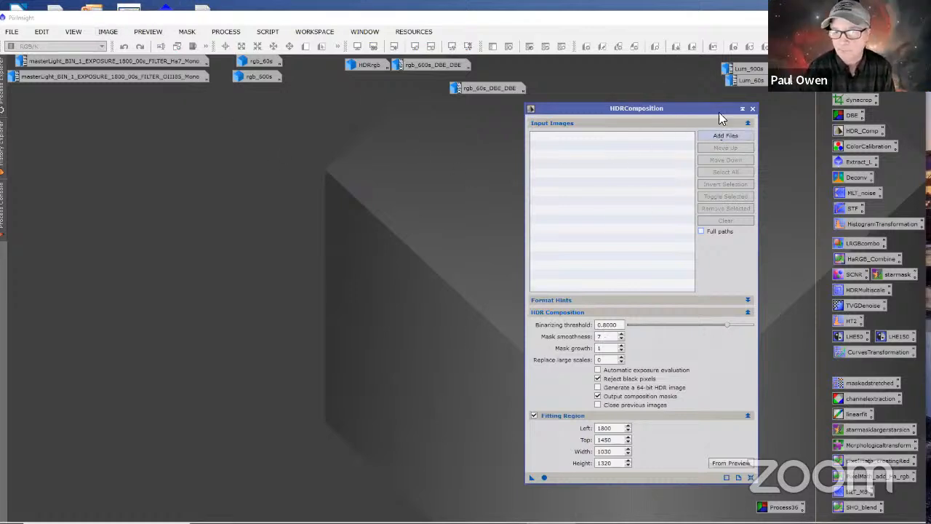
left_click(735, 71)
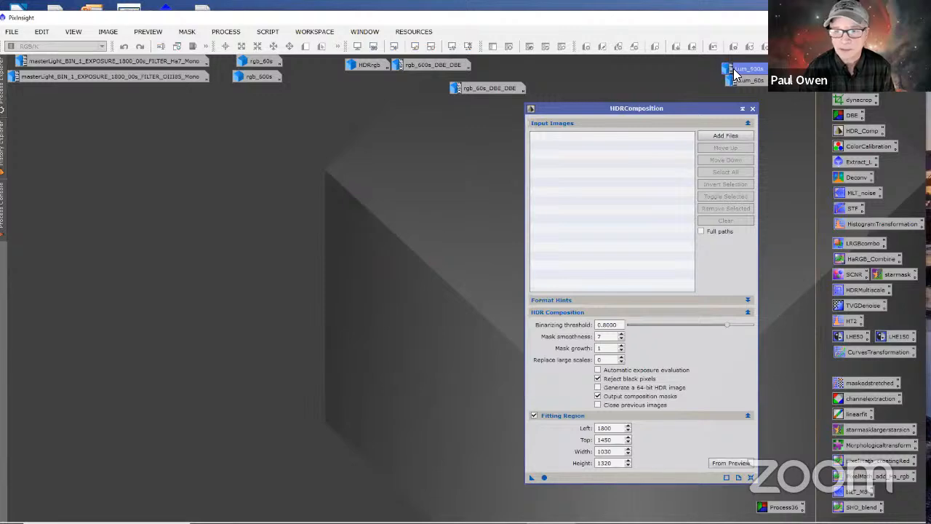
left_click_drag(735, 70, 696, 348)
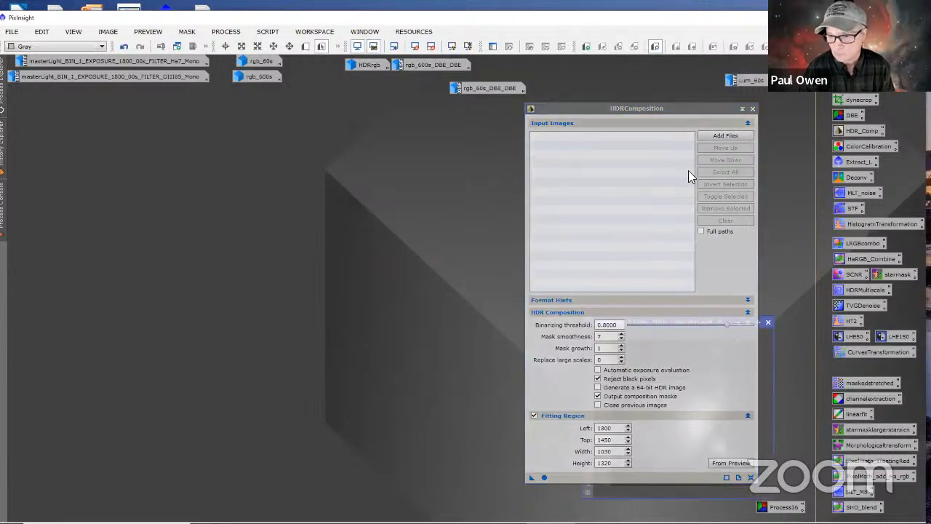
left_click_drag(670, 123, 434, 145)
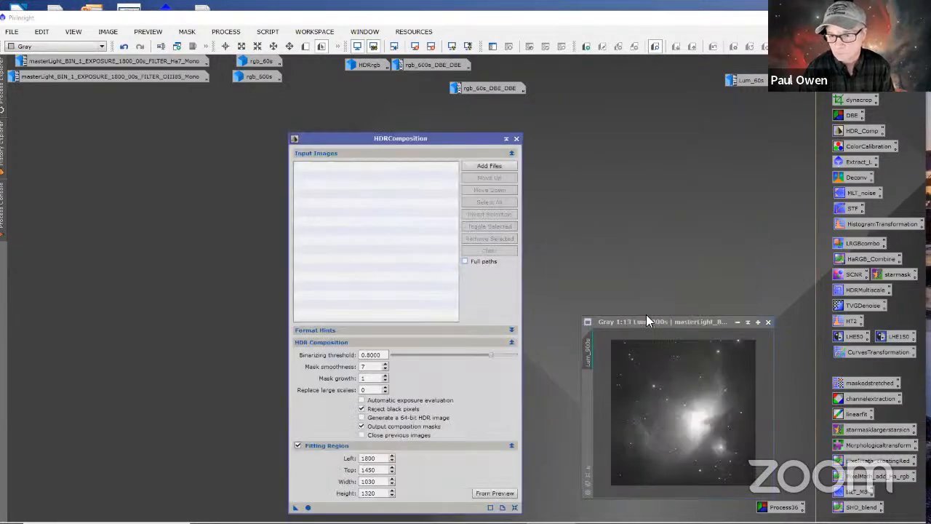
left_click_drag(648, 321, 136, 176)
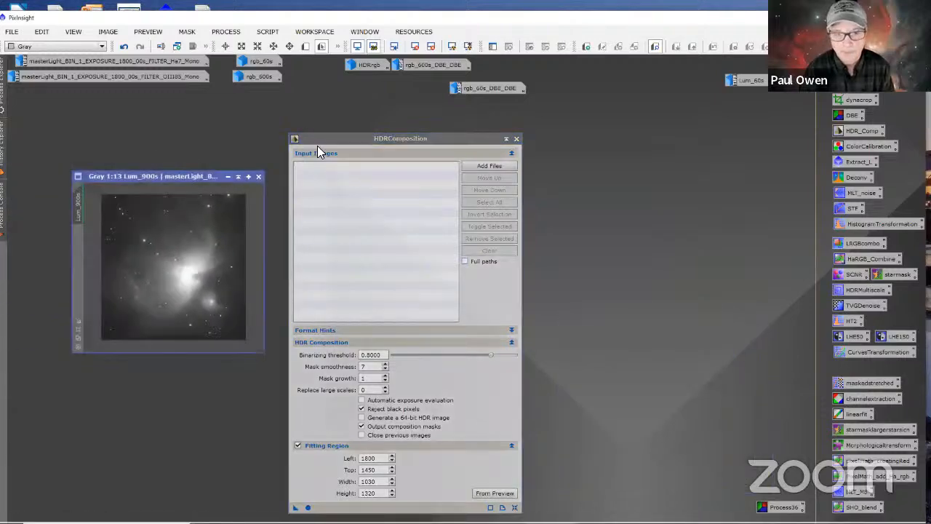
left_click_drag(324, 137, 498, 128)
right_click(496, 127)
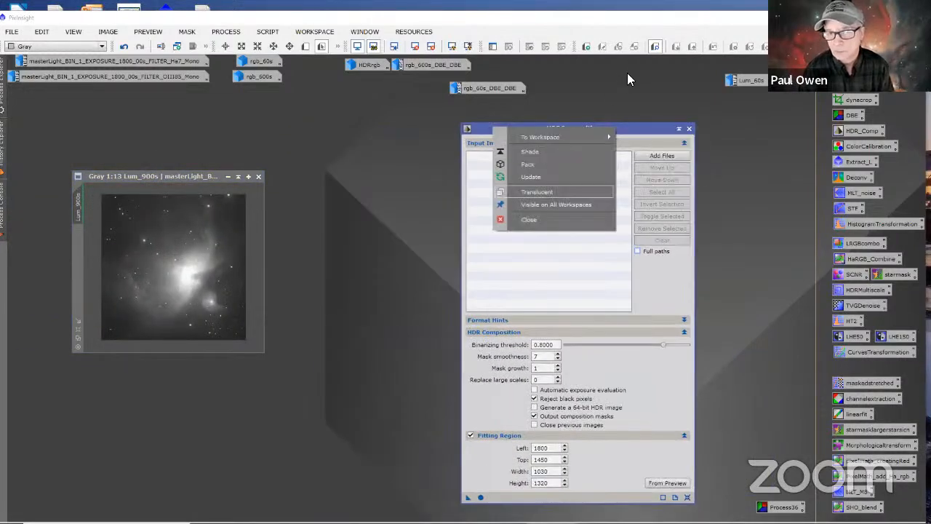
left_click(618, 128)
left_click_drag(619, 128, 670, 92)
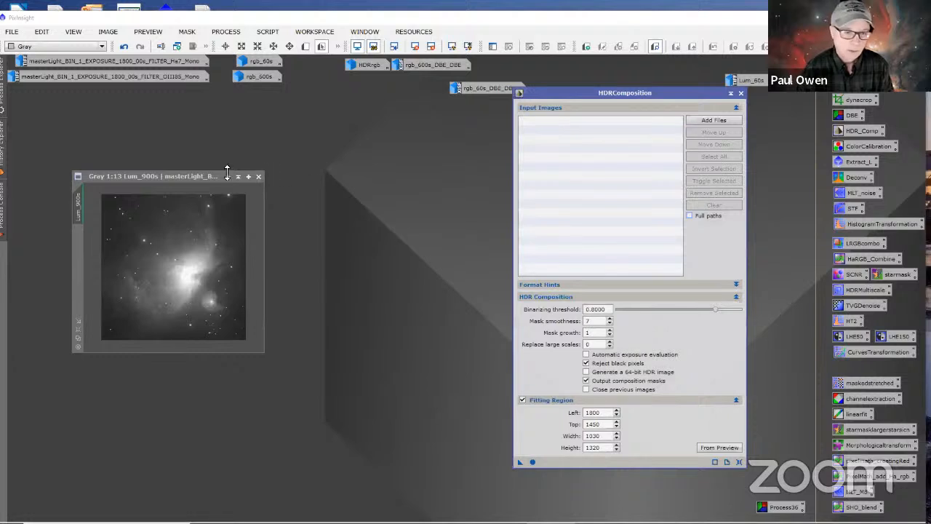
left_click_drag(225, 175, 450, 147)
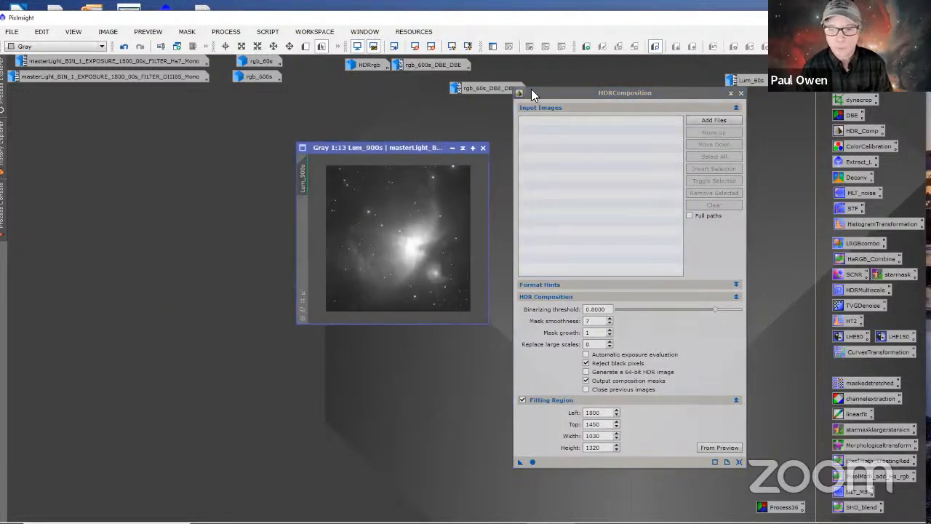
left_click(13, 32)
left_click(38, 48)
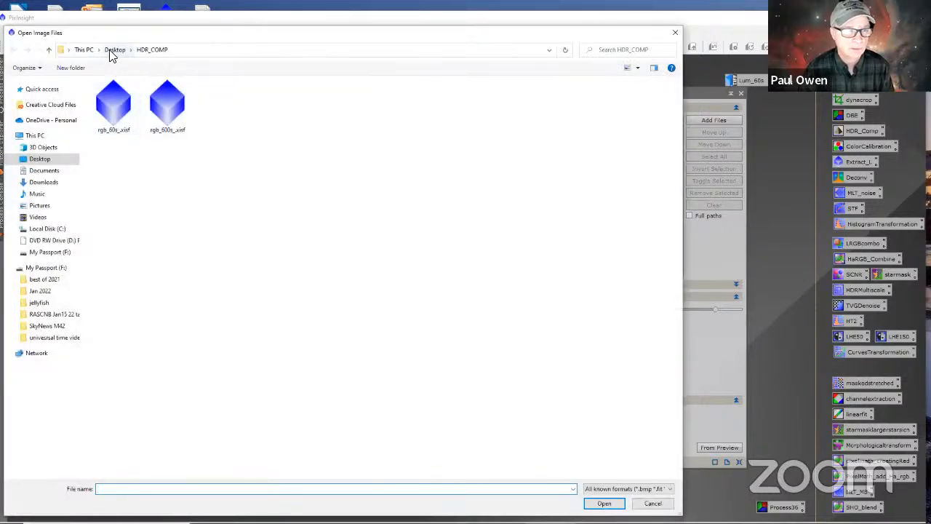
left_click(114, 50)
double_click(166, 118)
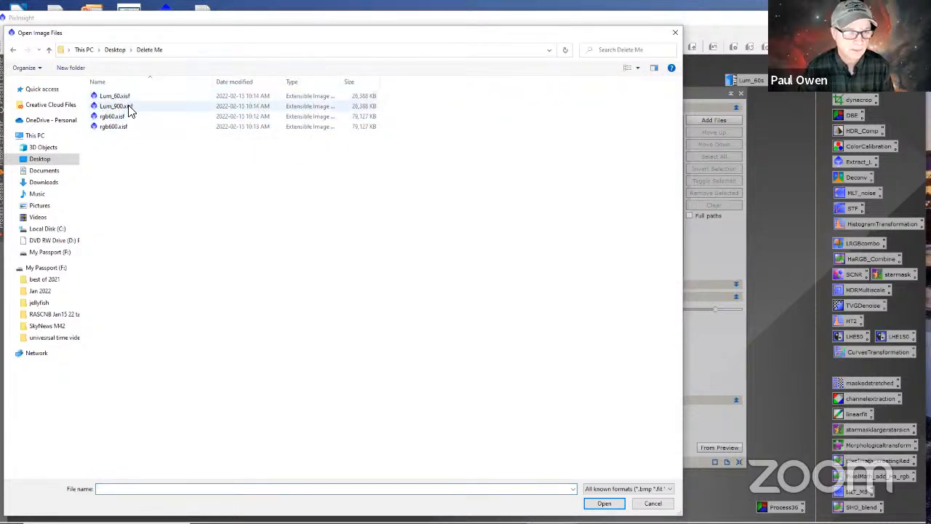
left_click(129, 107)
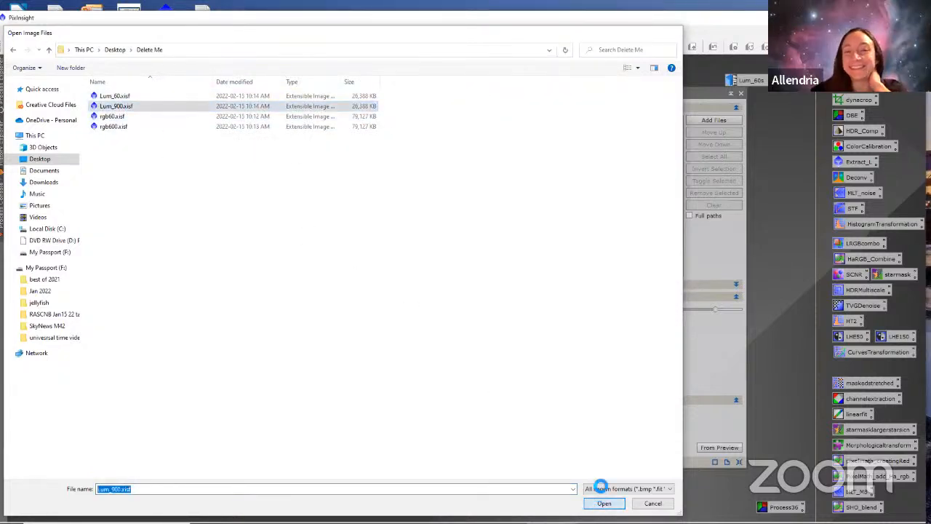
left_click(603, 503)
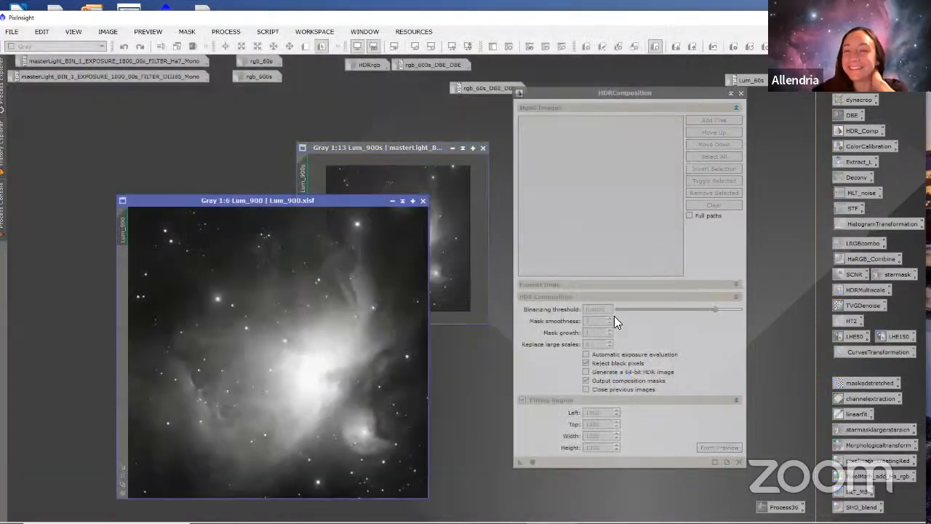
left_click(422, 200)
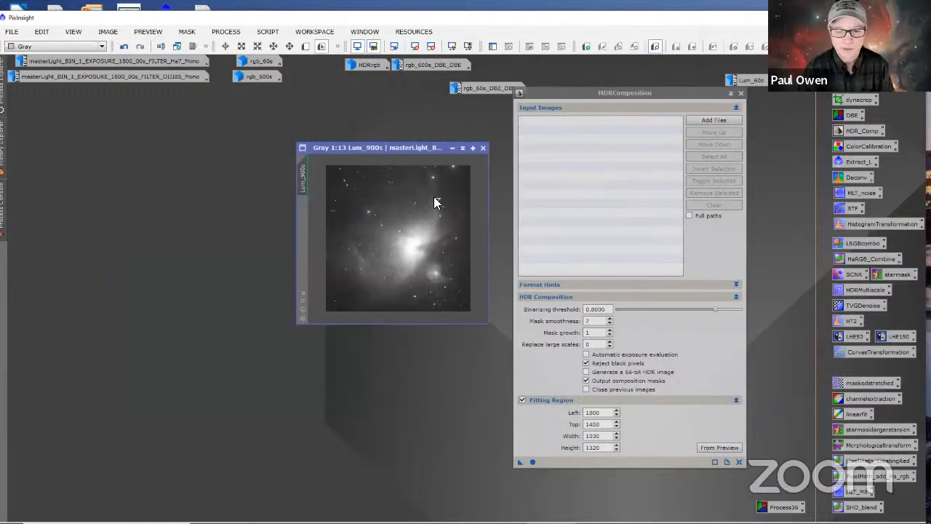
Step: Add Lum_900.xisf and Lum_60.xisf from the Delete Me folder as HDRComposition input images
left_click(695, 114)
left_click(371, 111)
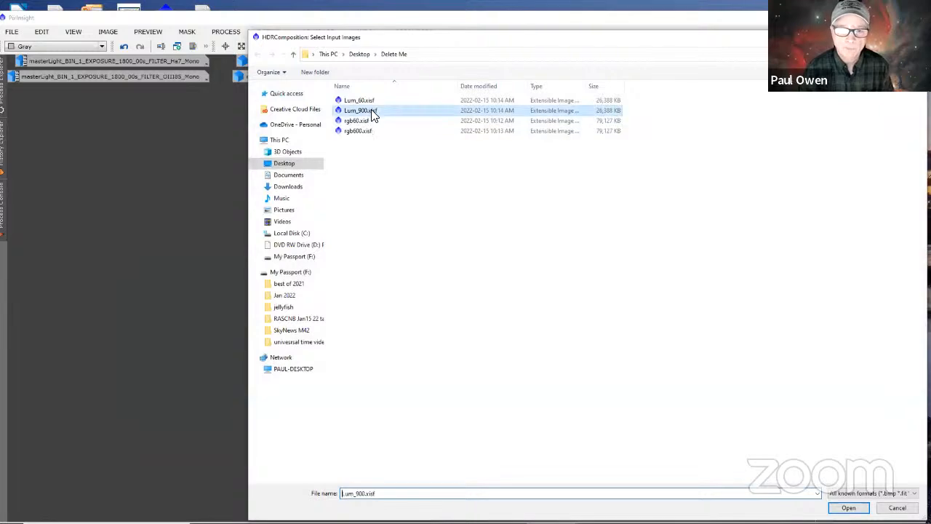
left_click(846, 507)
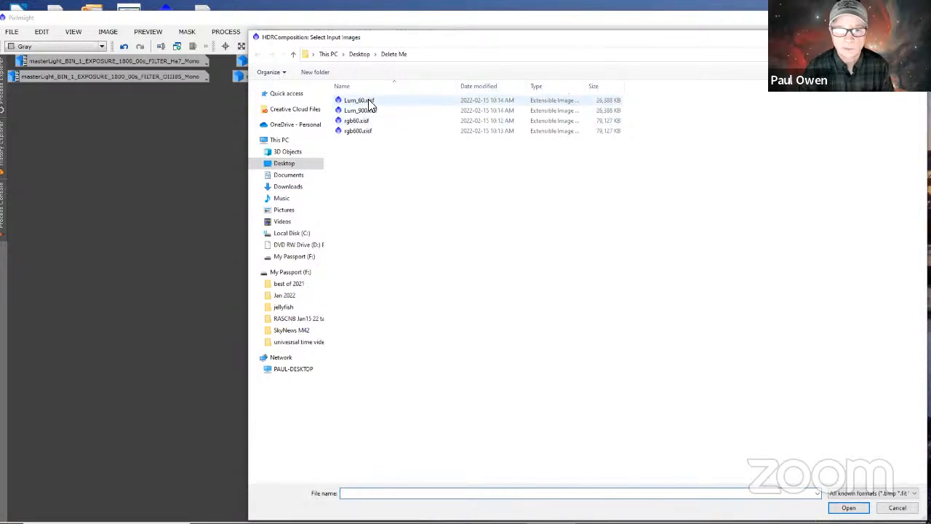
left_click(369, 101)
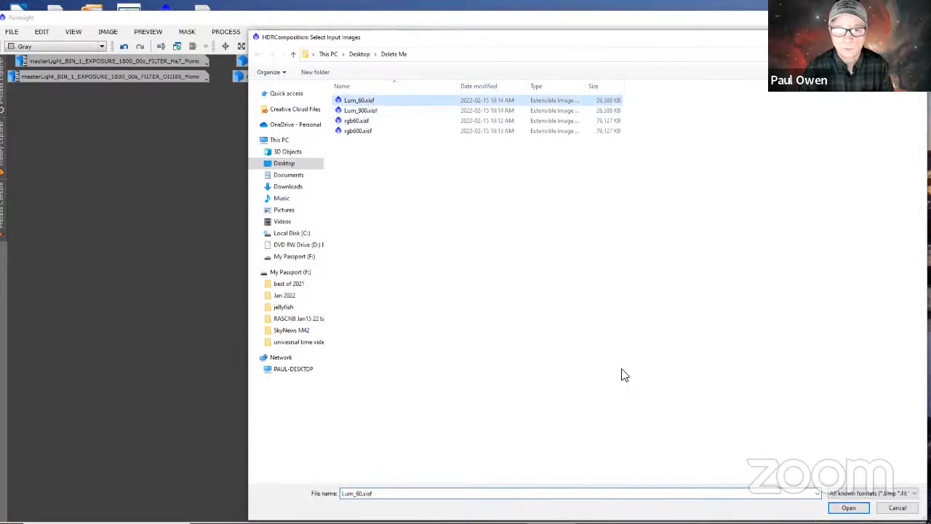
left_click(848, 507)
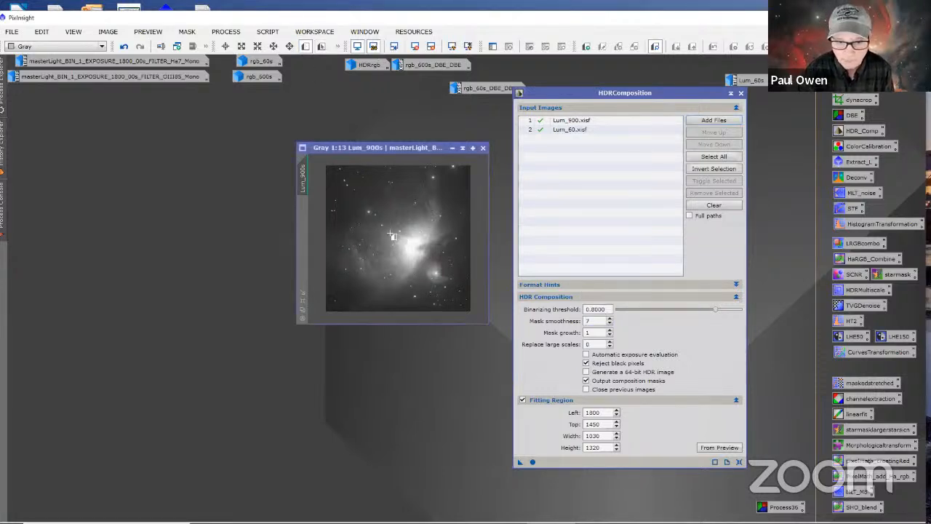
Step: Draw a preview around the bright nebula core in Lum_900s and run the HDR composition of the luminance images
left_click_drag(398, 234, 430, 265)
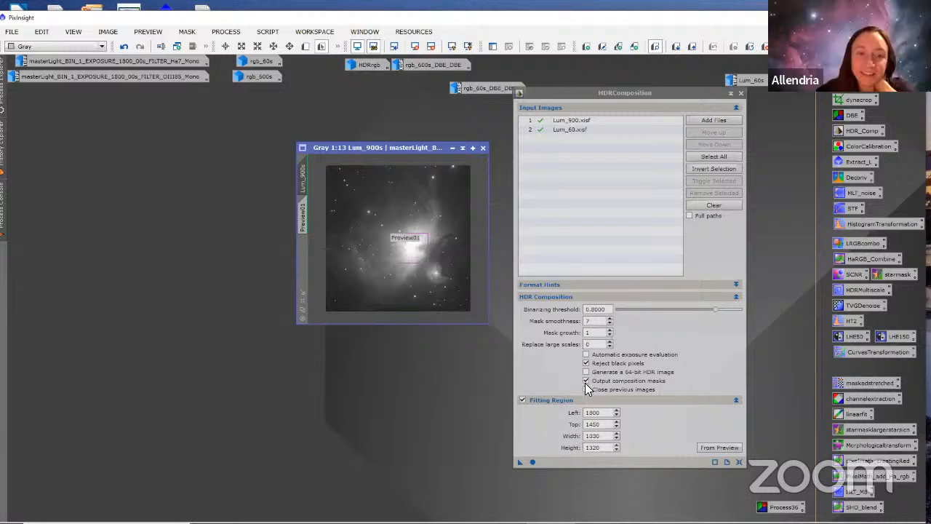
left_click(532, 463)
left_click(532, 463)
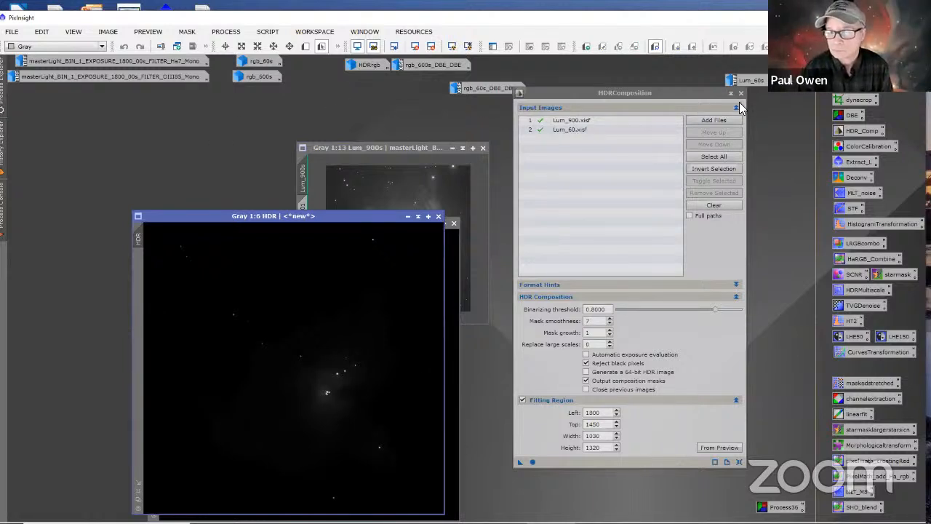
Step: Spread the new HDR and HDR_mask014 windows apart and reduce Lum_900s to an icon
left_click_drag(384, 214, 309, 179)
left_click_drag(388, 224, 411, 219)
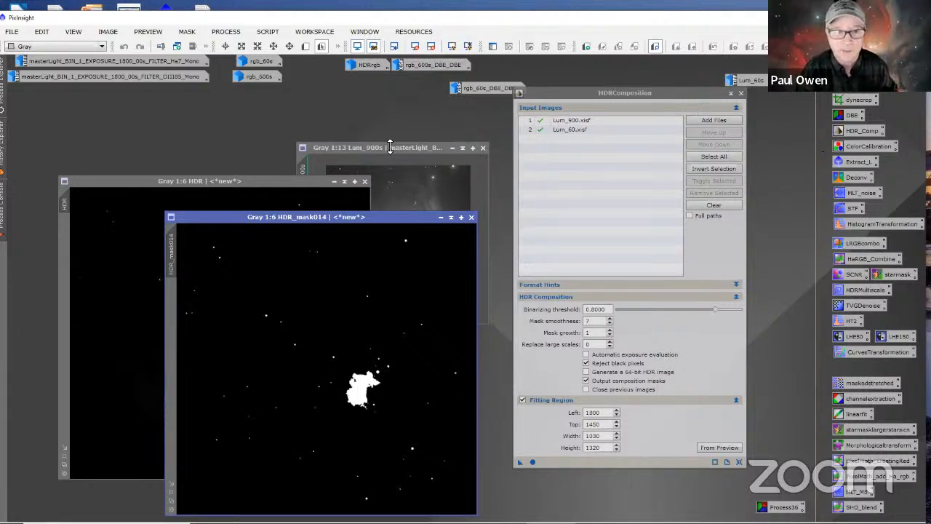
left_click(450, 147)
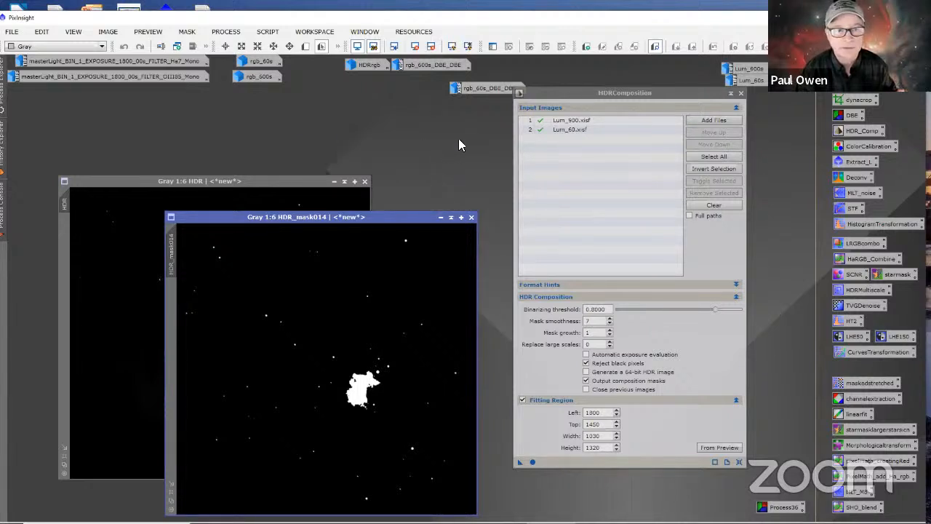
Step: Examine the nebula core and its surroundings in Lum_60s at 1:5 magnification, and reduce the image back to an icon
double_click(752, 81)
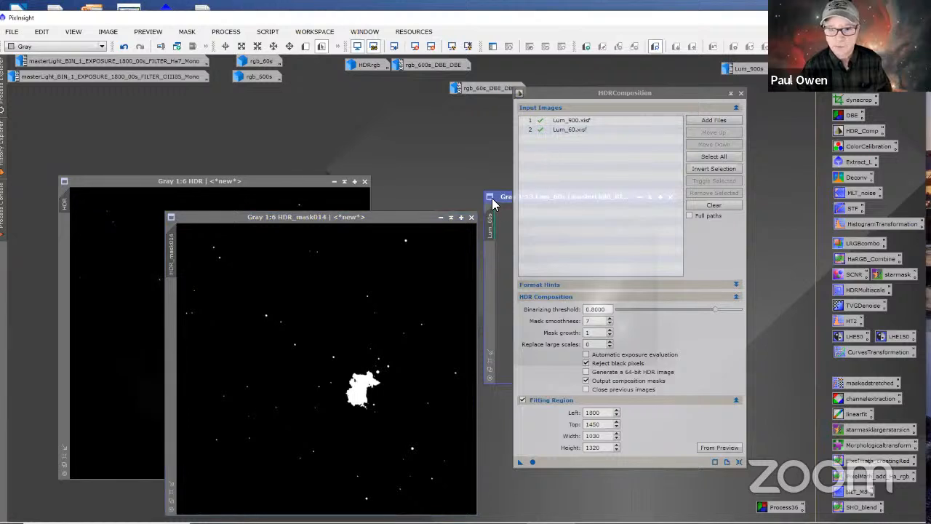
left_click_drag(556, 198, 257, 99)
scroll(297, 220, "up", 8)
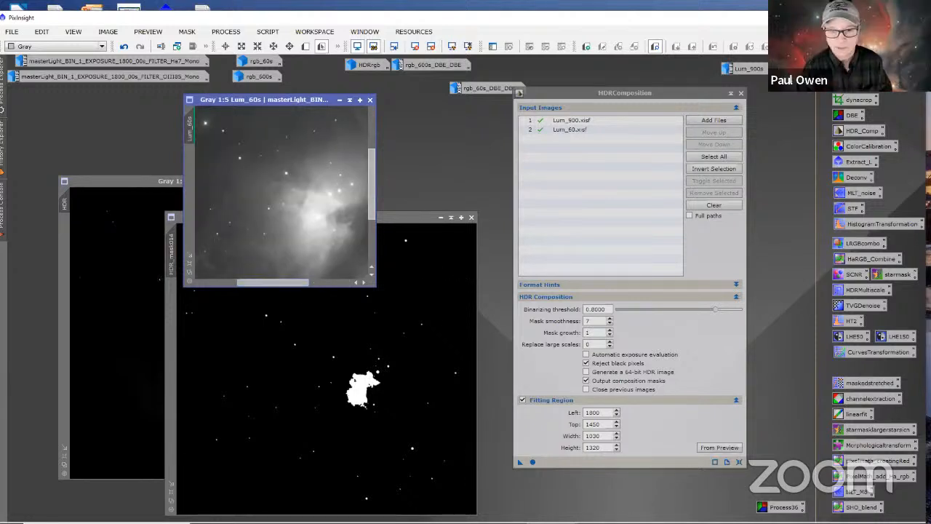
left_click_drag(379, 270, 373, 270)
left_click_drag(366, 180, 360, 250)
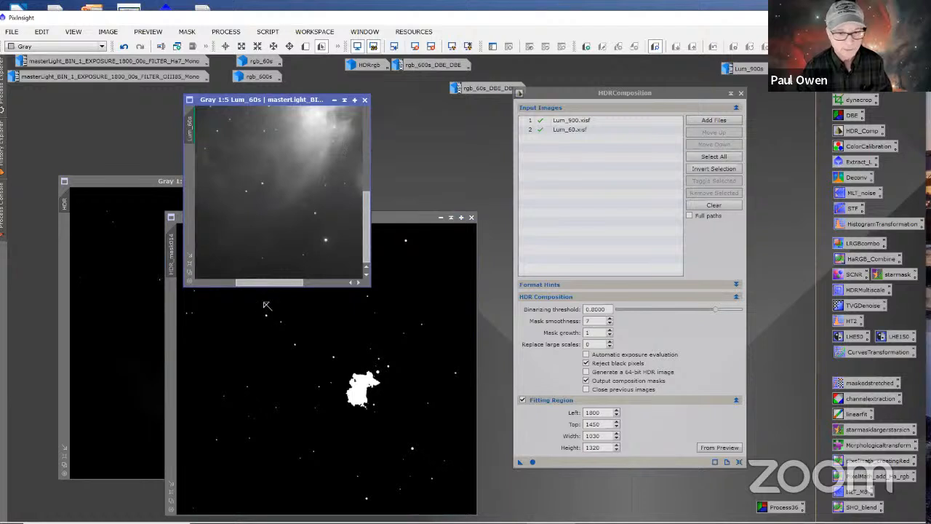
left_click_drag(280, 282, 321, 273)
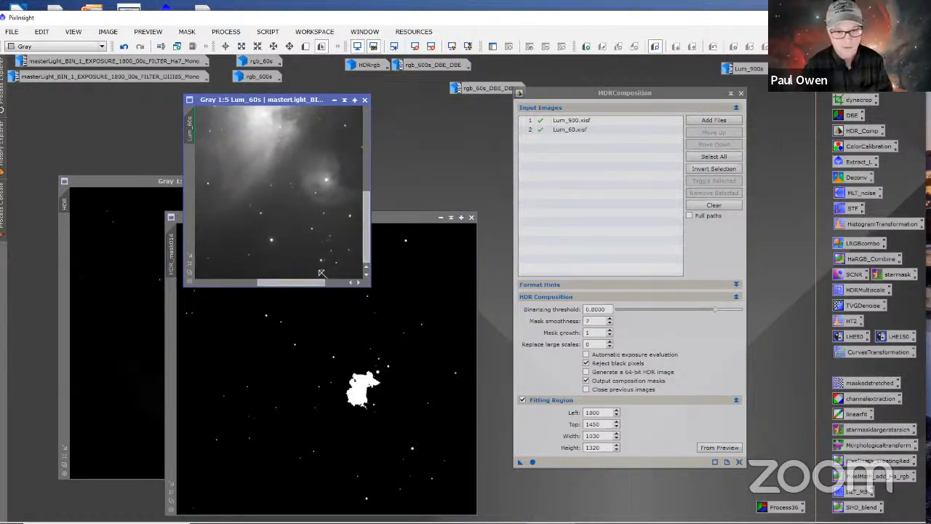
left_click(333, 99)
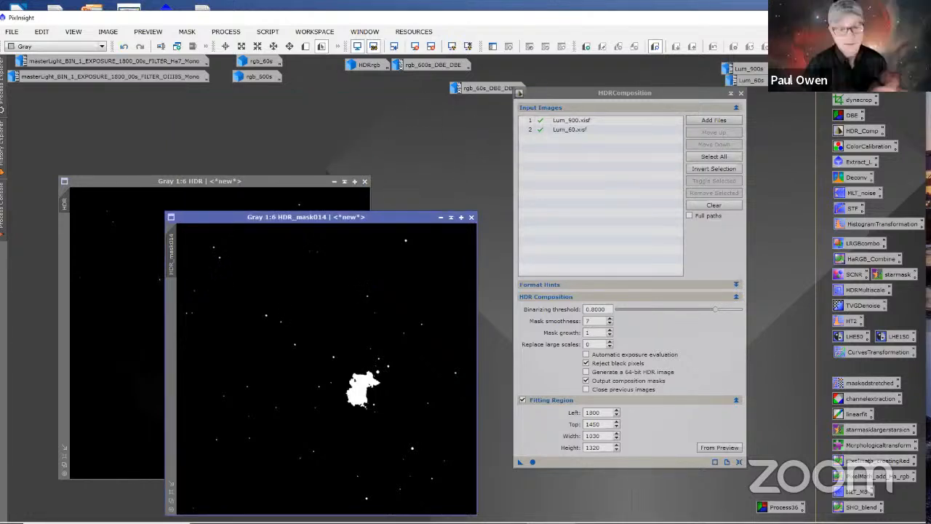
Step: Discard the HDR_mask014 mask and move the HDR image next to the HDRComposition window
left_click(472, 216)
left_click_drag(304, 190, 427, 134)
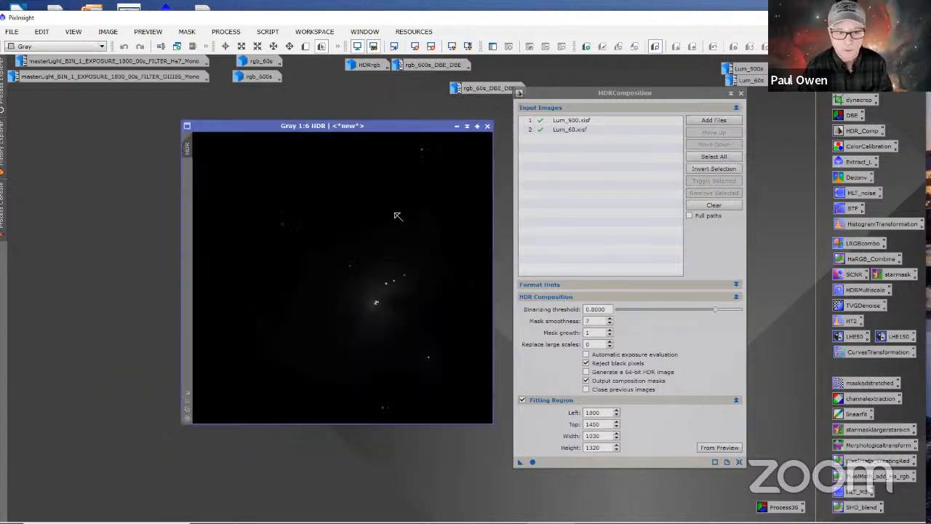
Step: Check the HDR luminance image with a temporary auto-stretch and rename it HDRlum
left_click(468, 46)
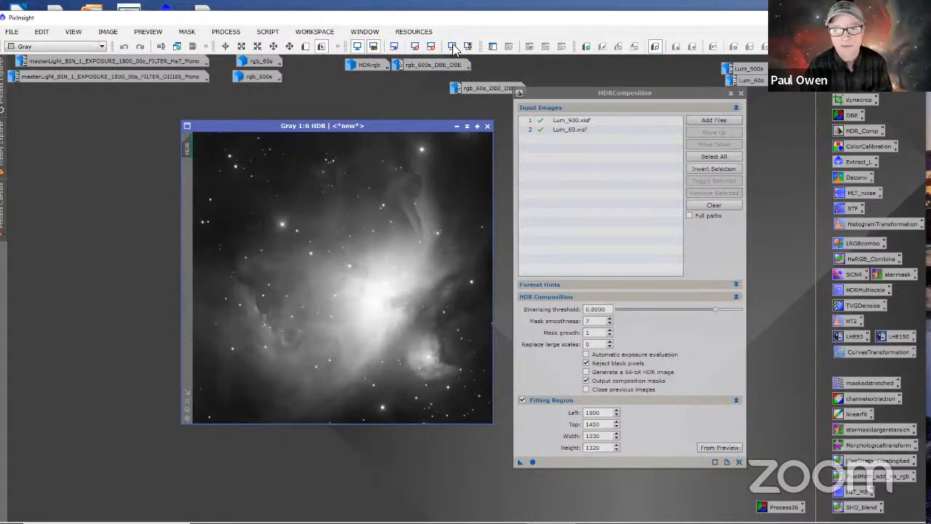
left_click(415, 46)
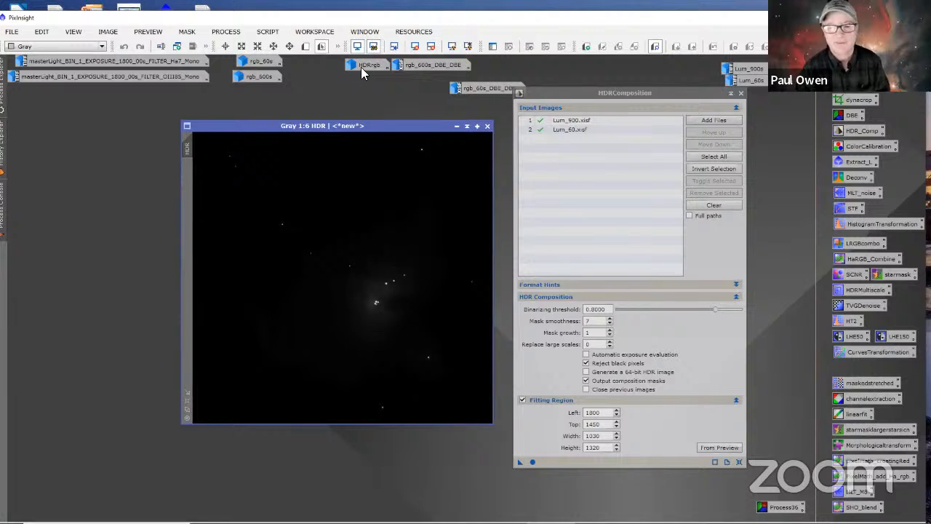
right_click(192, 149)
left_click(246, 183)
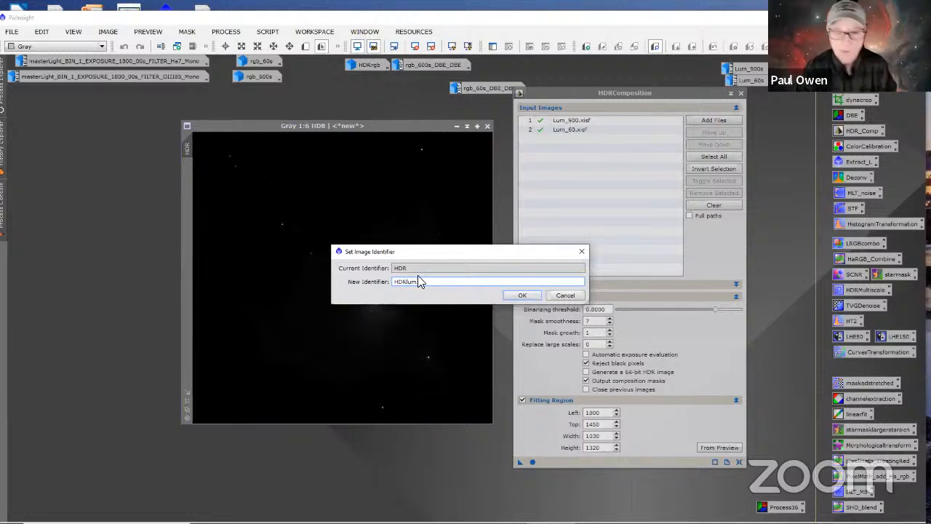
left_click(518, 294)
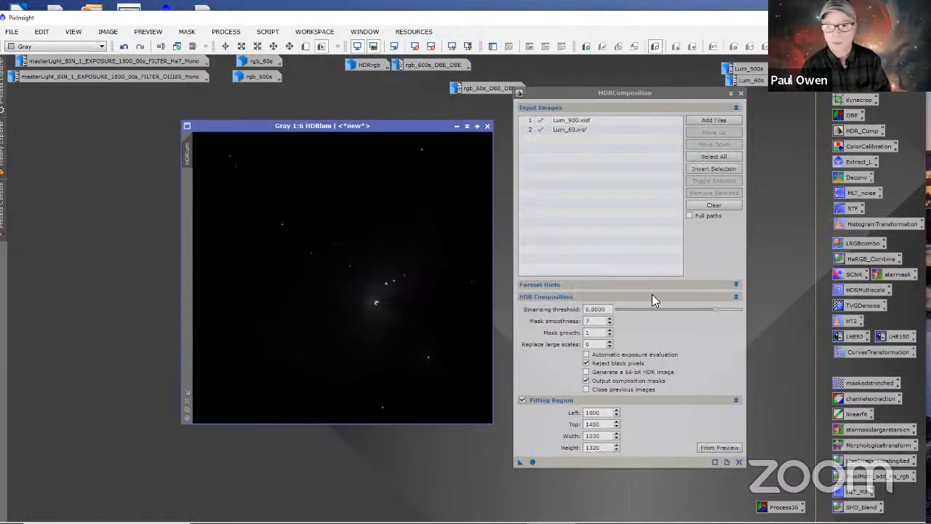
Step: Close the HDRComposition process and stack HDRrgb and HDRlum together as icons in the workspace
left_click(741, 93)
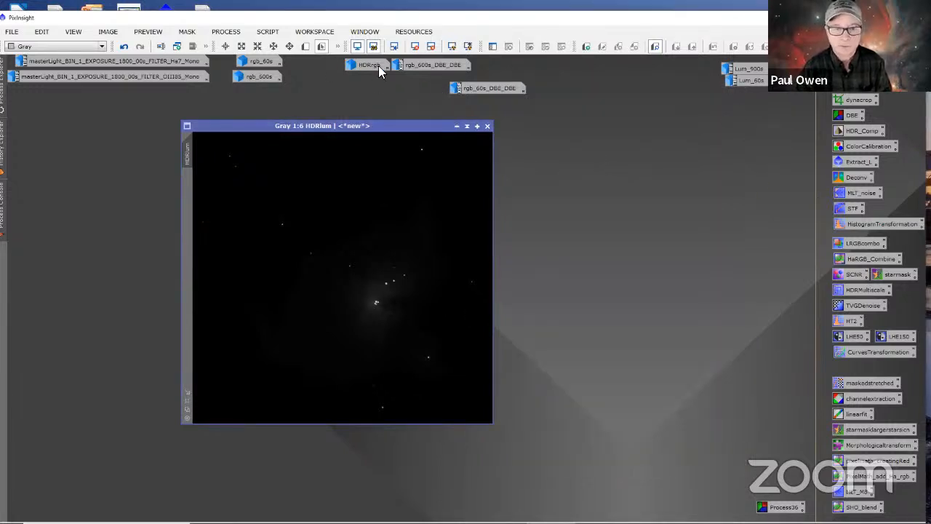
left_click_drag(367, 63, 339, 93)
left_click(456, 126)
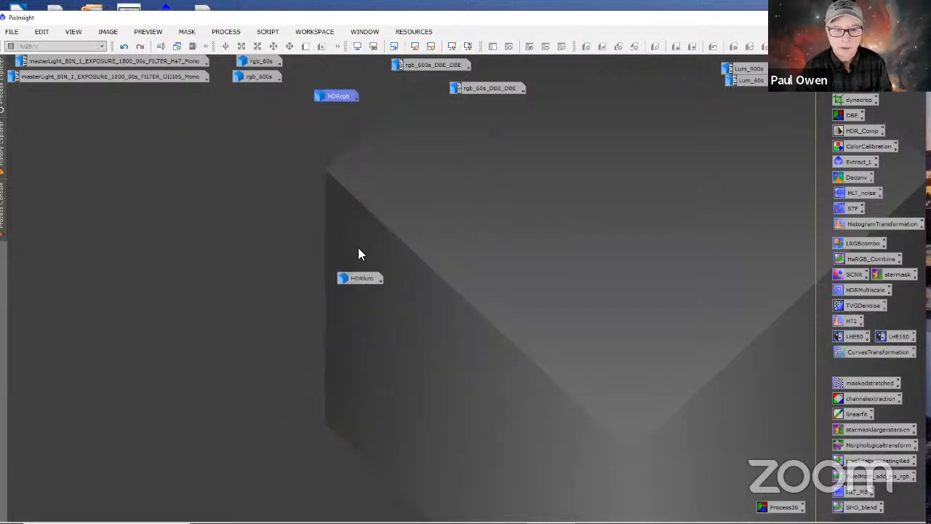
left_click_drag(361, 284, 341, 114)
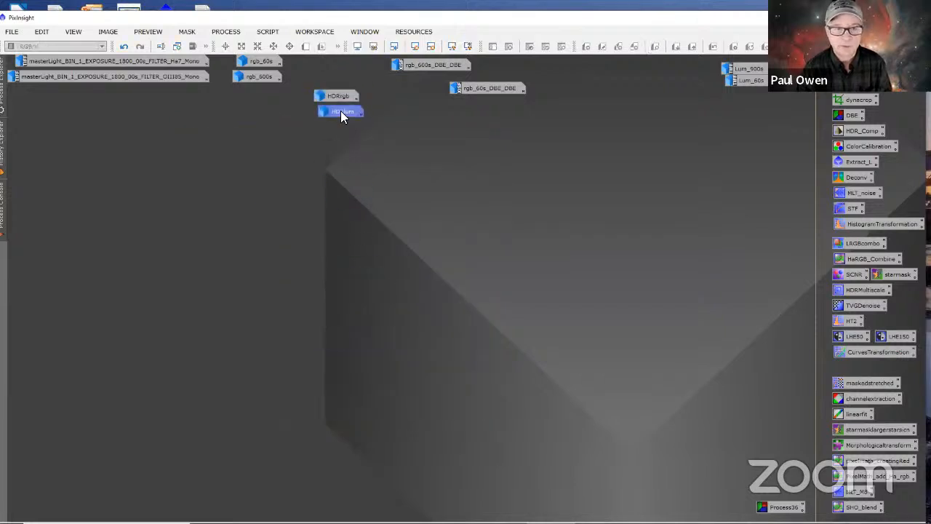
Step: Delete the rgb_60s and rgb_600s image icons from the workspace
right_click(262, 63)
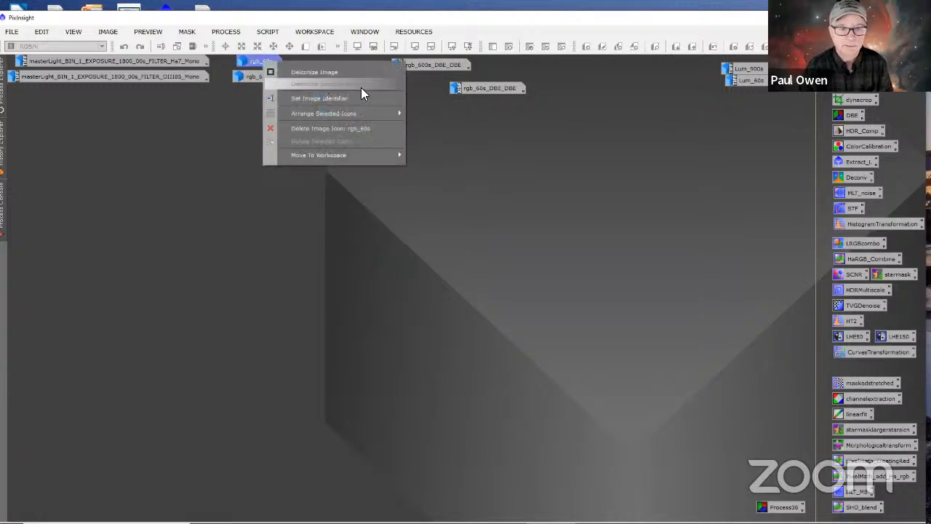
left_click(314, 128)
left_click(441, 306)
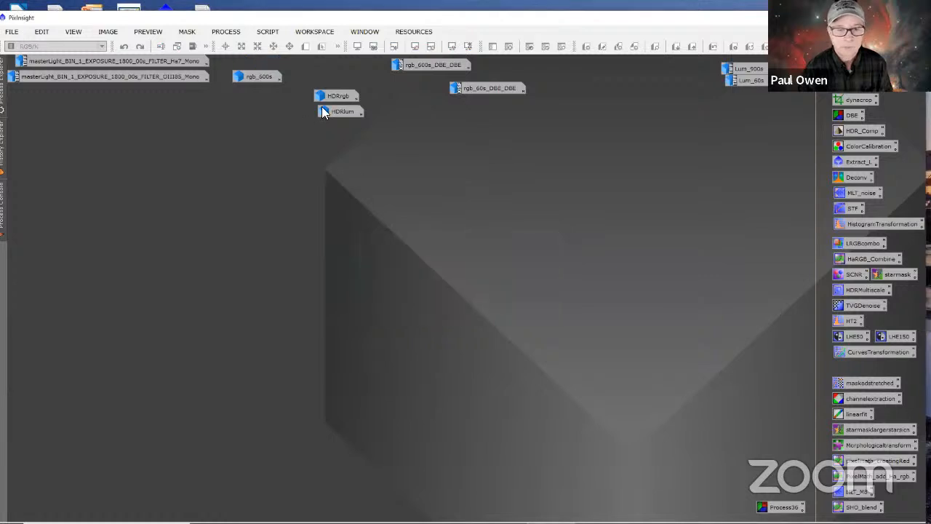
right_click(265, 75)
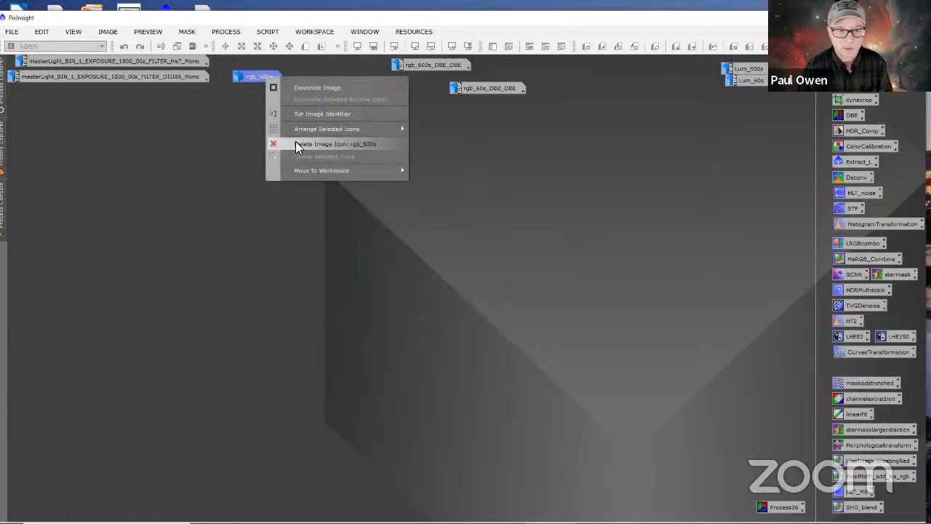
left_click(297, 145)
left_click(433, 306)
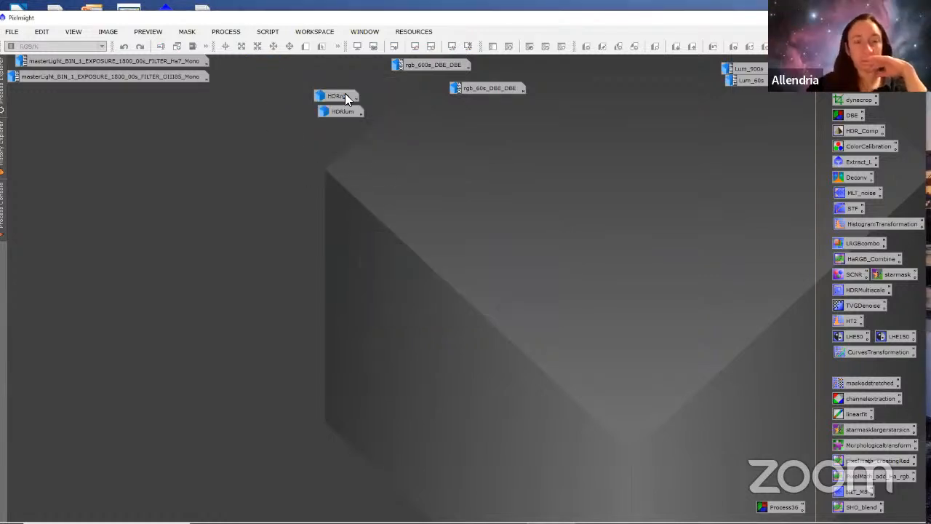
Step: Delete the rgb_60s_DBE_DBE and rgb_600s_DBE_DBE image icons
mouse_move(432, 63)
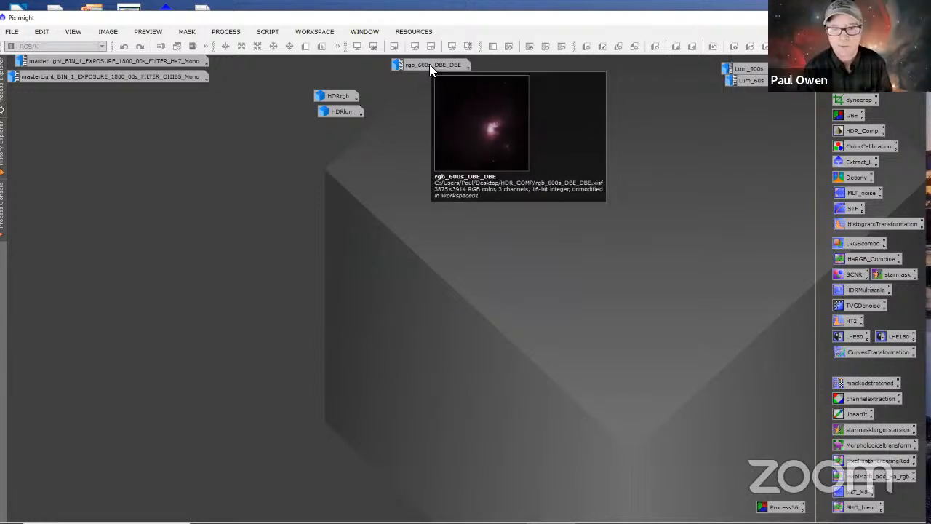
left_click_drag(433, 64, 491, 76)
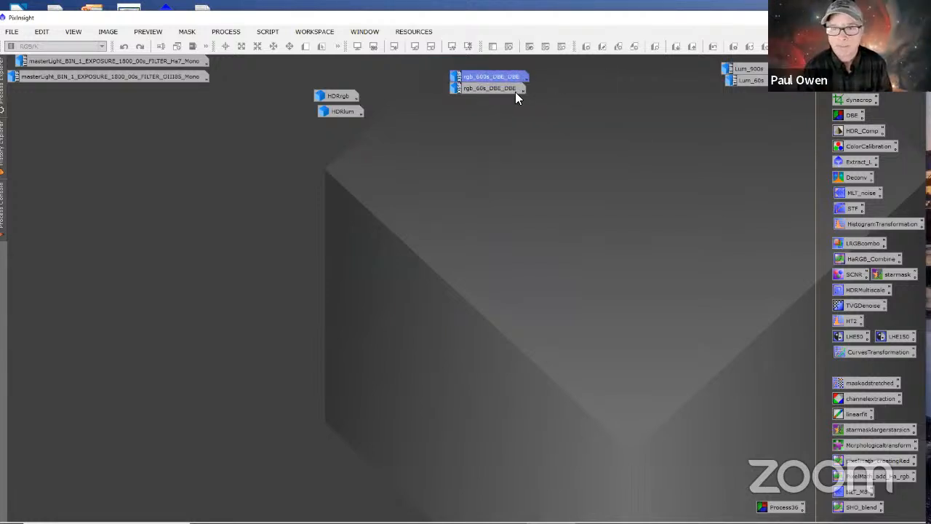
right_click(500, 88)
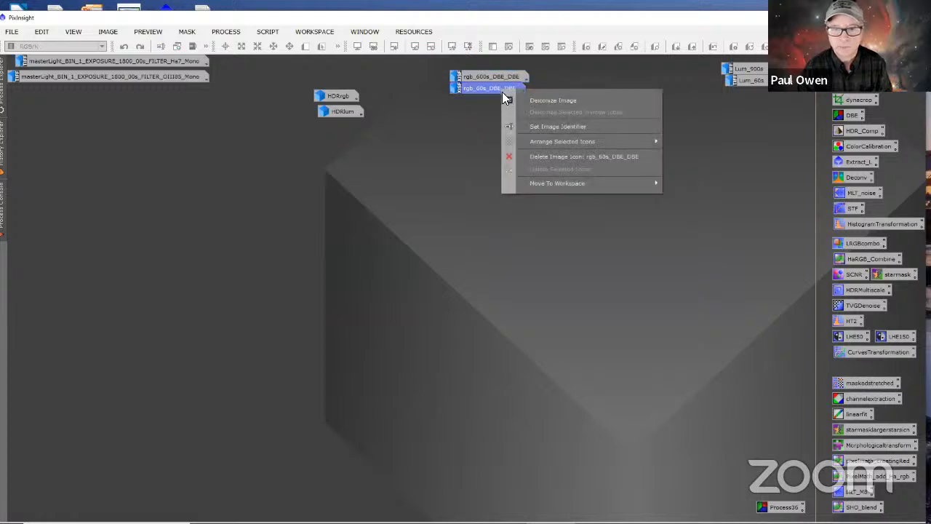
left_click(539, 153)
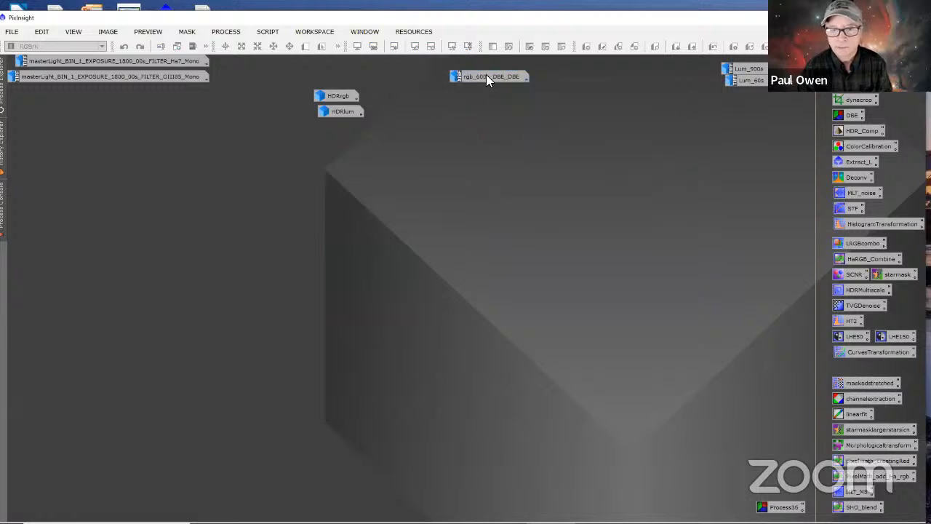
right_click(487, 77)
left_click(526, 145)
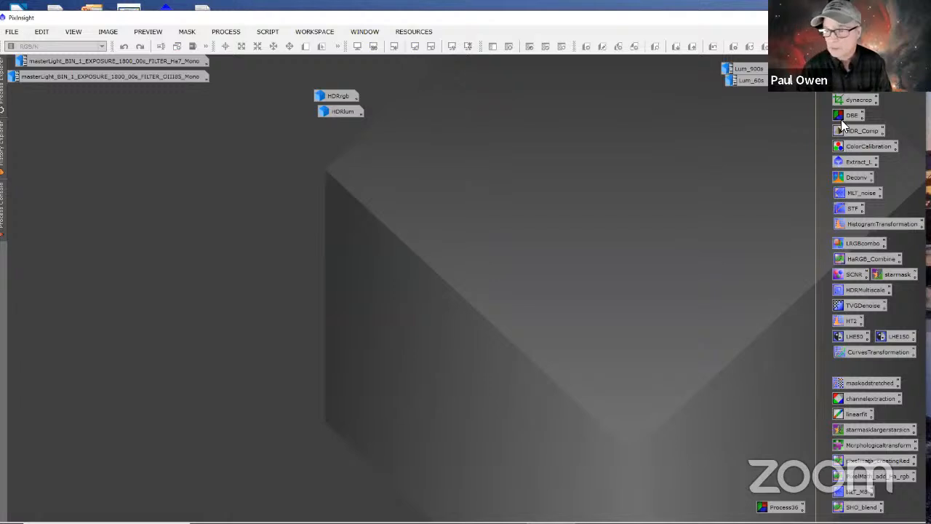
Step: Set the HDRlum icon apart and open the HDRrgb image with the saved MLT_noise process beside it
left_click_drag(354, 115, 625, 109)
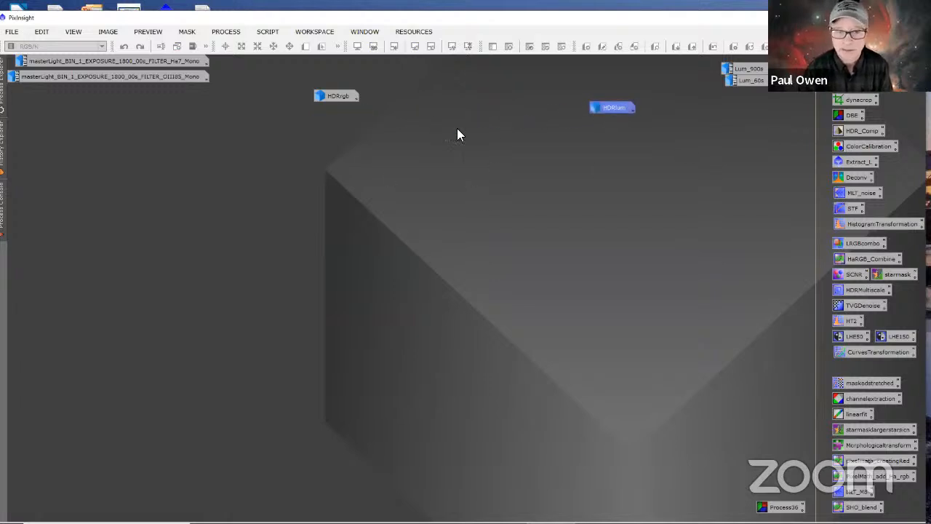
double_click(341, 94)
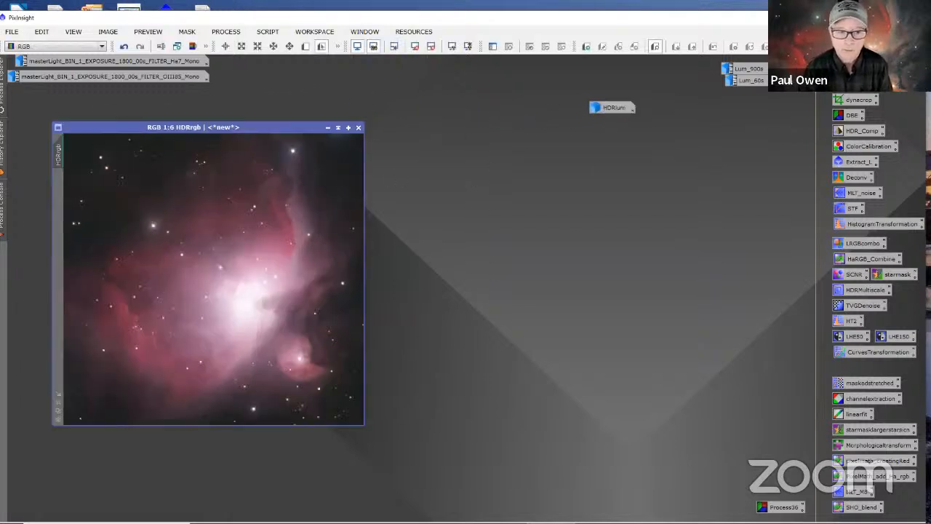
left_click_drag(306, 127, 449, 118)
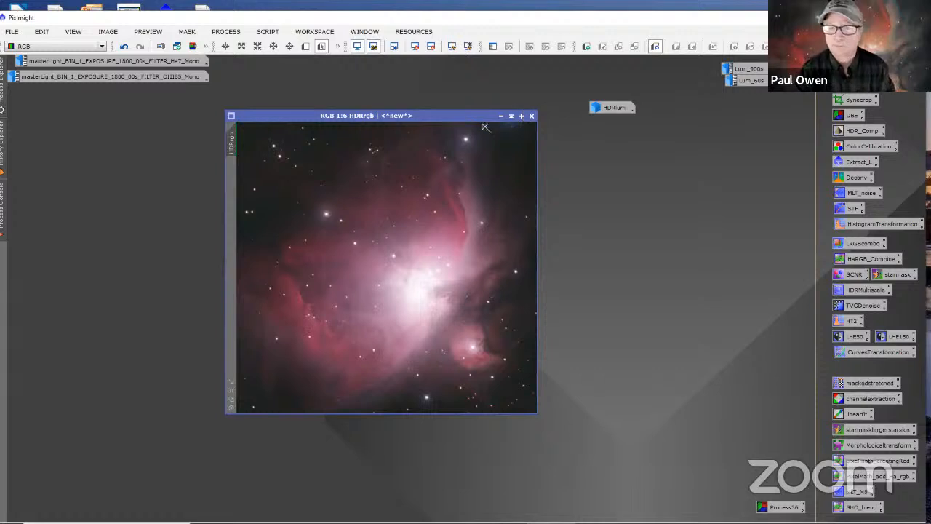
left_click_drag(461, 115, 374, 115)
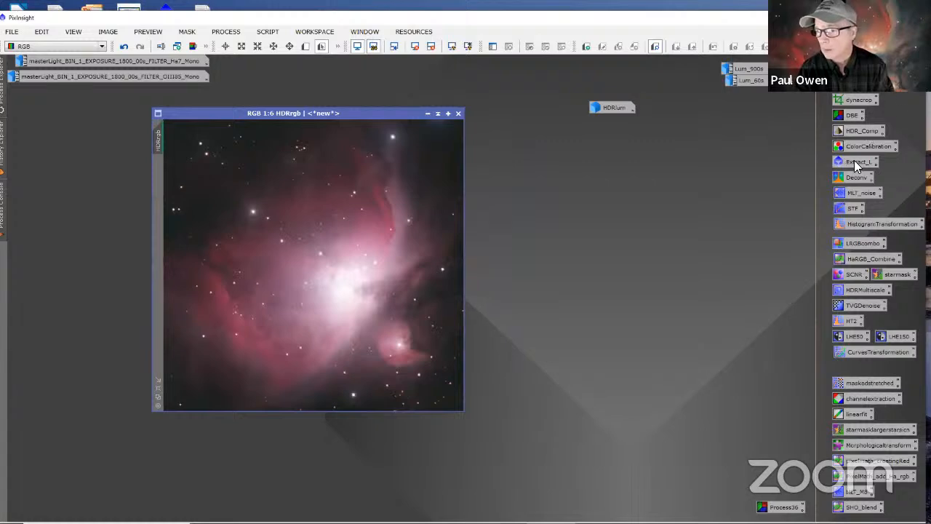
double_click(850, 195)
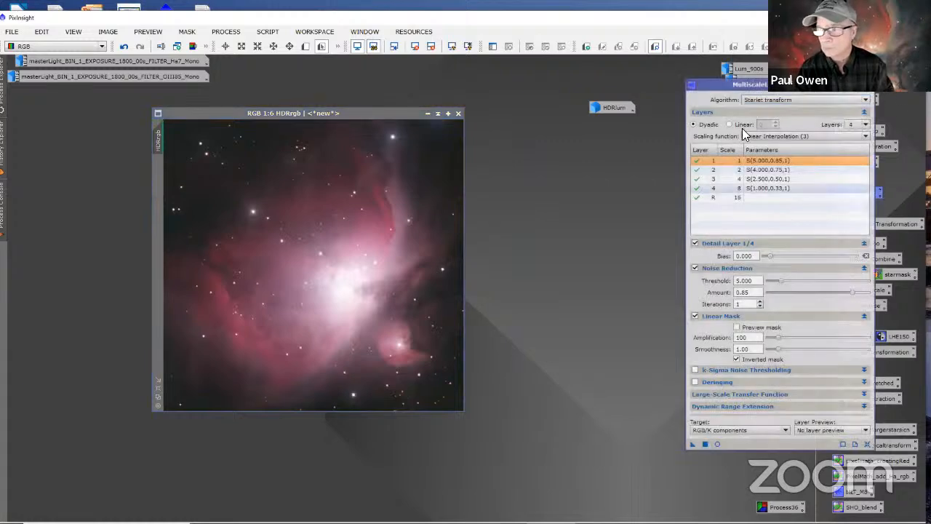
left_click_drag(714, 84, 601, 128)
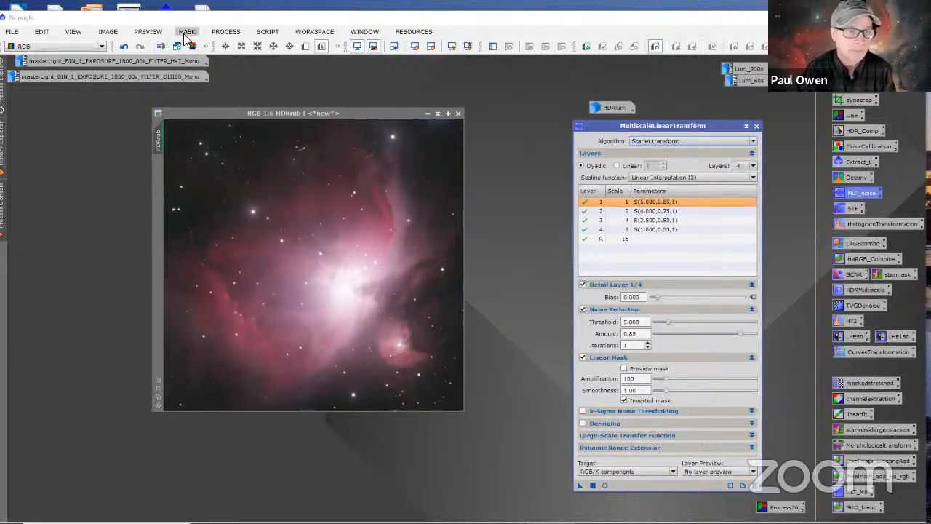
left_click(226, 32)
mouse_move(298, 10)
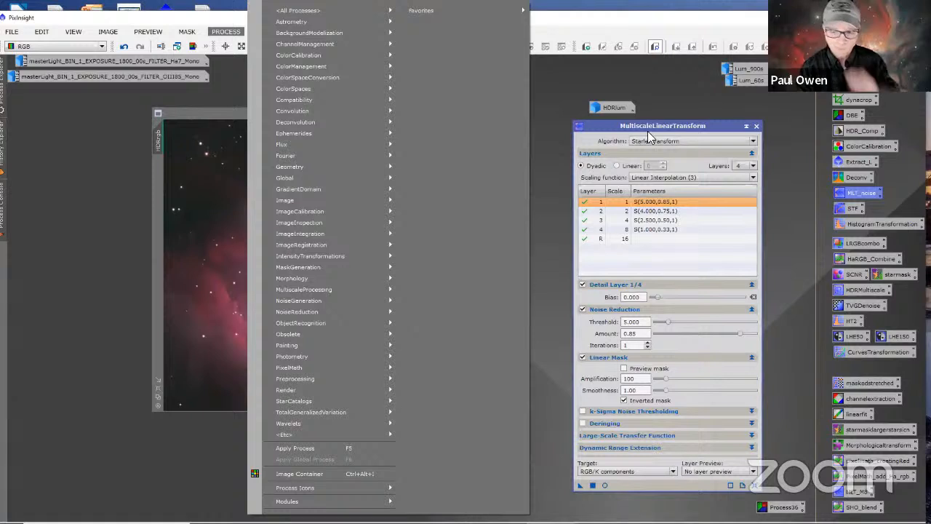
left_click(543, 124)
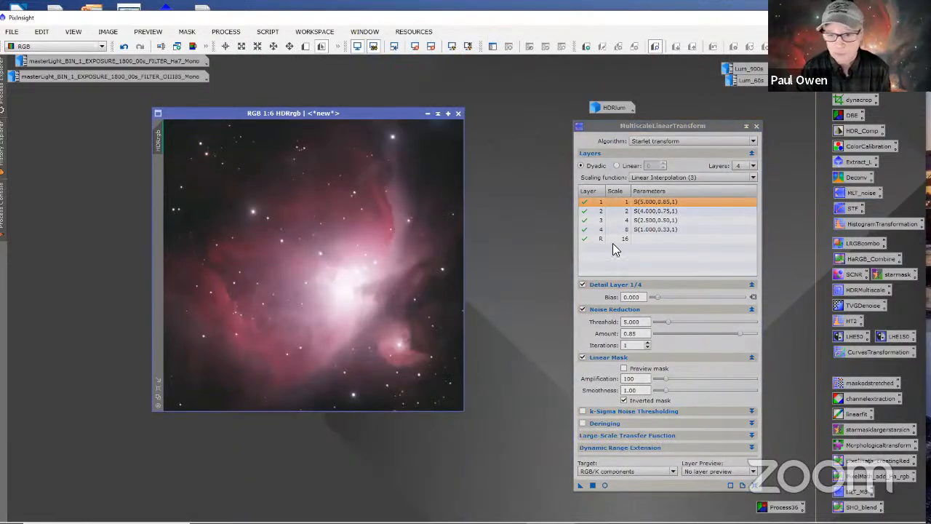
Step: Inspect the inverted MultiscaleLinearTransform linear mask on the unstretched HDRrgb in a real-time preview, then disable the mask preview
left_click_drag(586, 131, 550, 98)
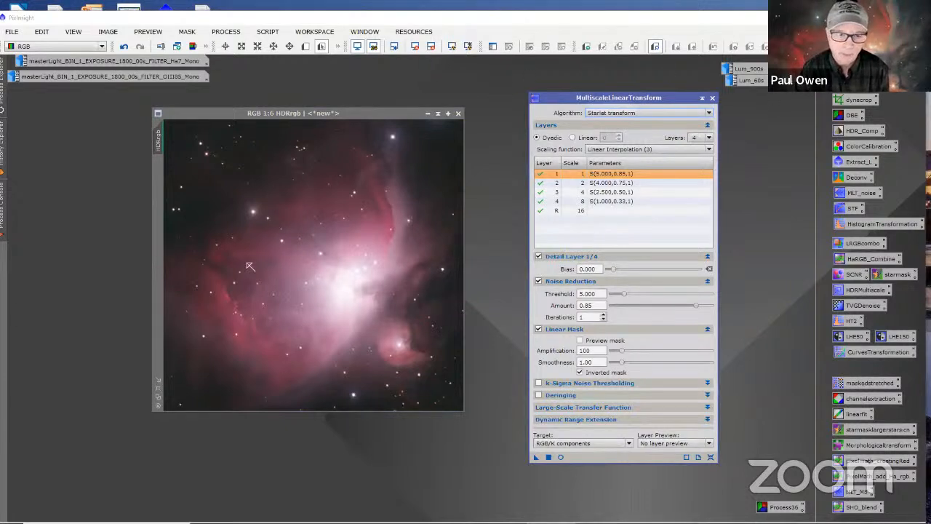
left_click(357, 116)
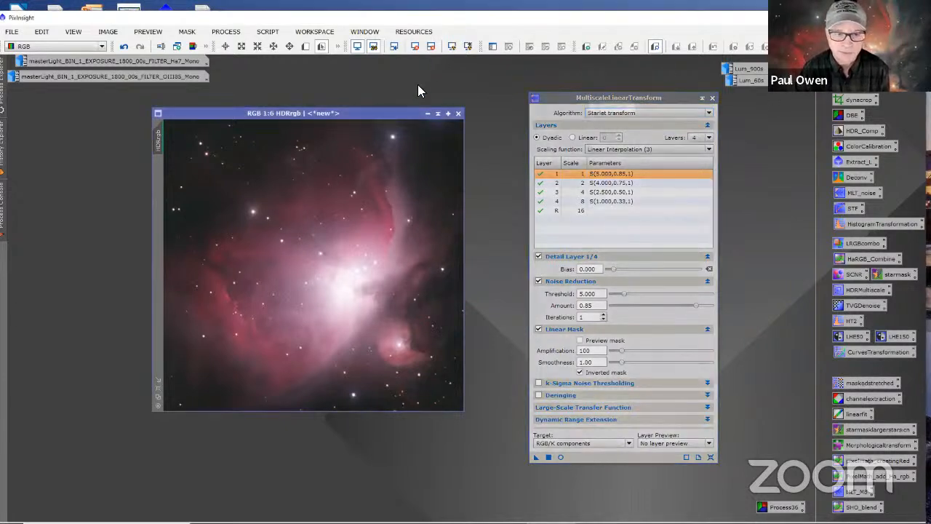
left_click(414, 47)
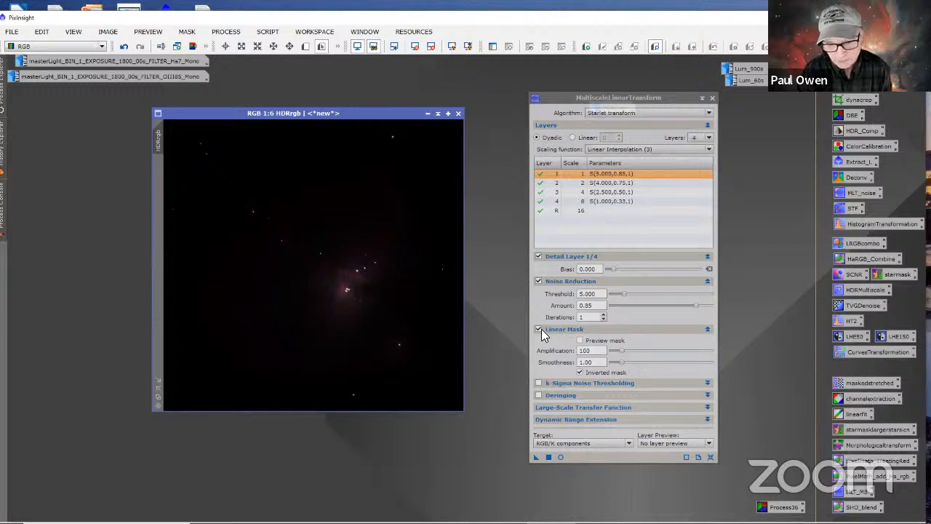
left_click(580, 340)
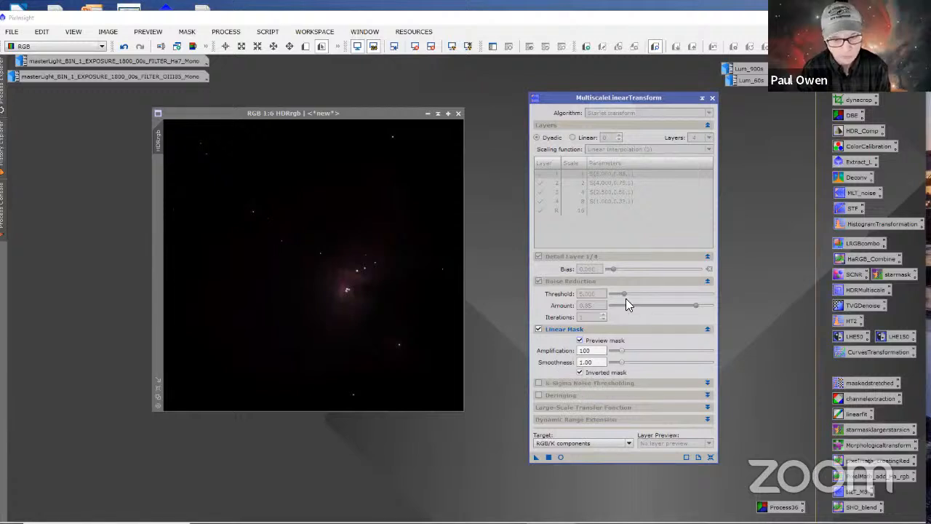
left_click(560, 457)
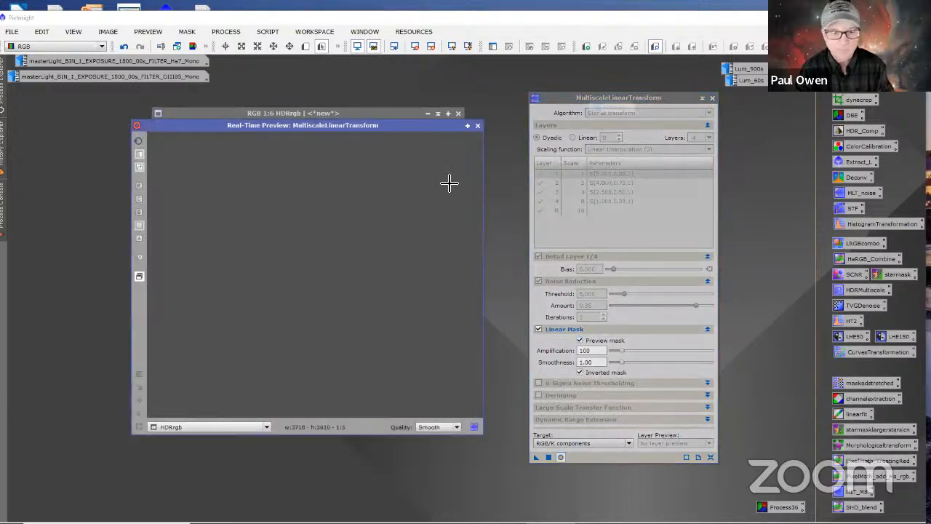
left_click_drag(421, 126, 440, 133)
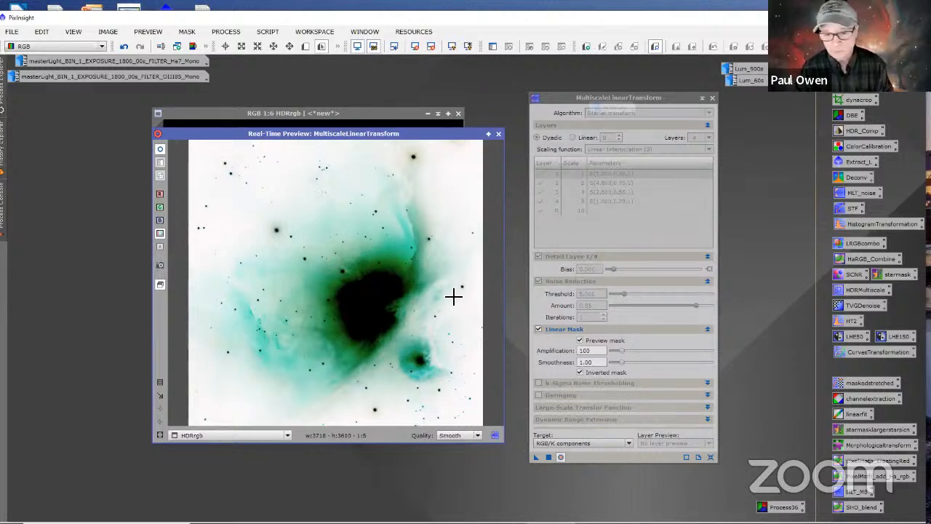
left_click(498, 134)
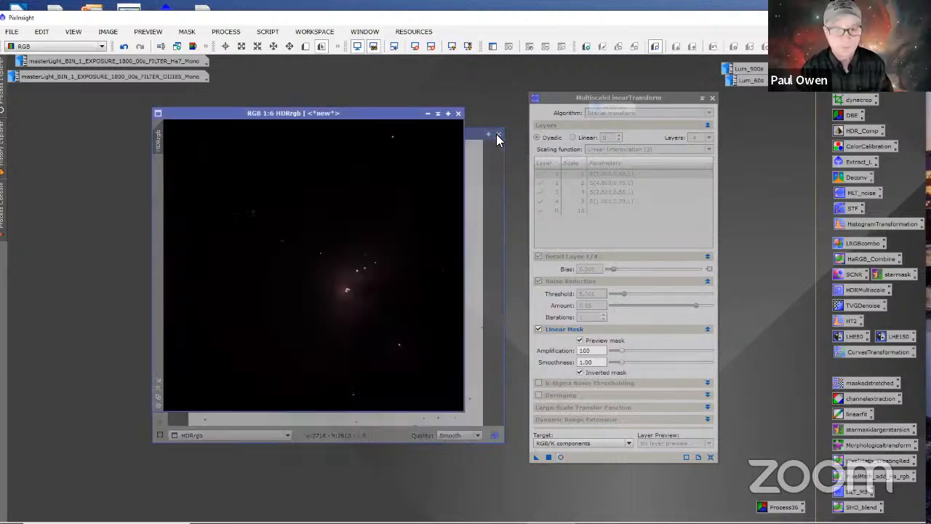
left_click(580, 341)
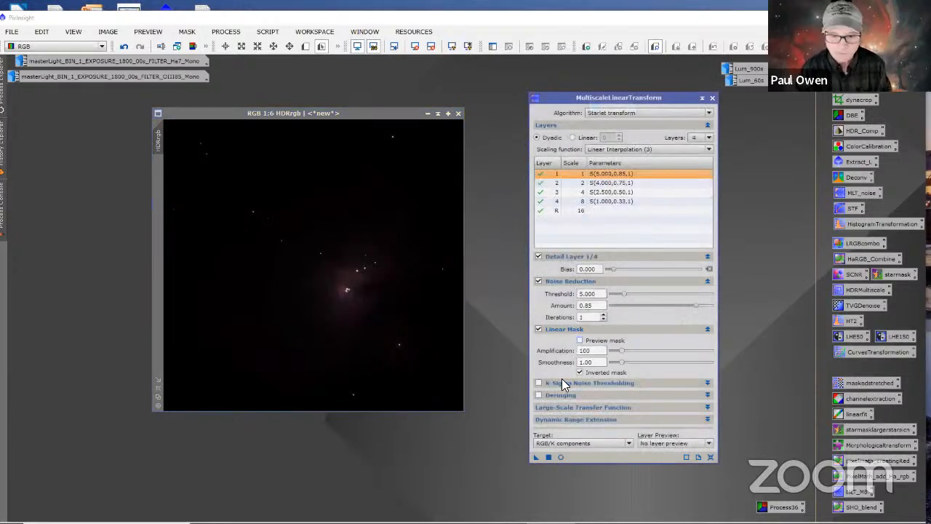
Step: Auto-stretch the display of HDRrgb and define a preview around the small round nebula below the main core
left_click(468, 47)
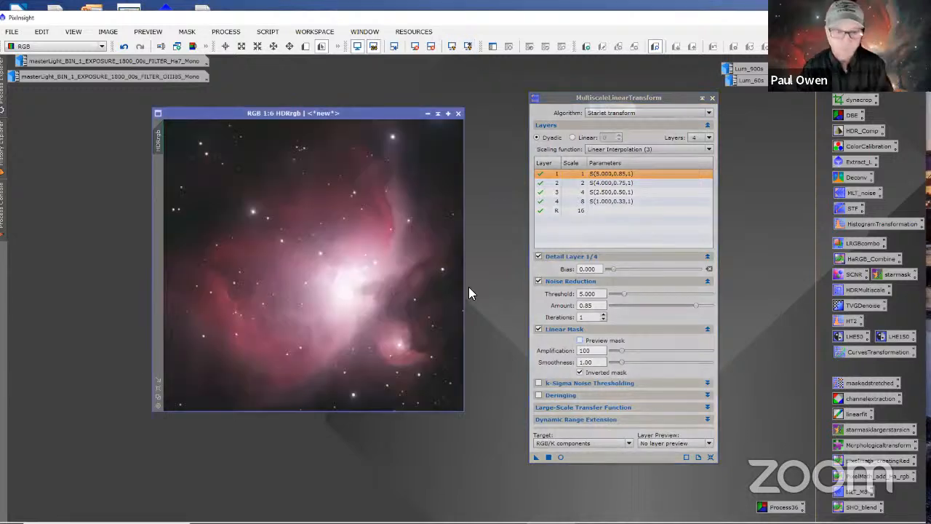
scroll(415, 231, "down", 1)
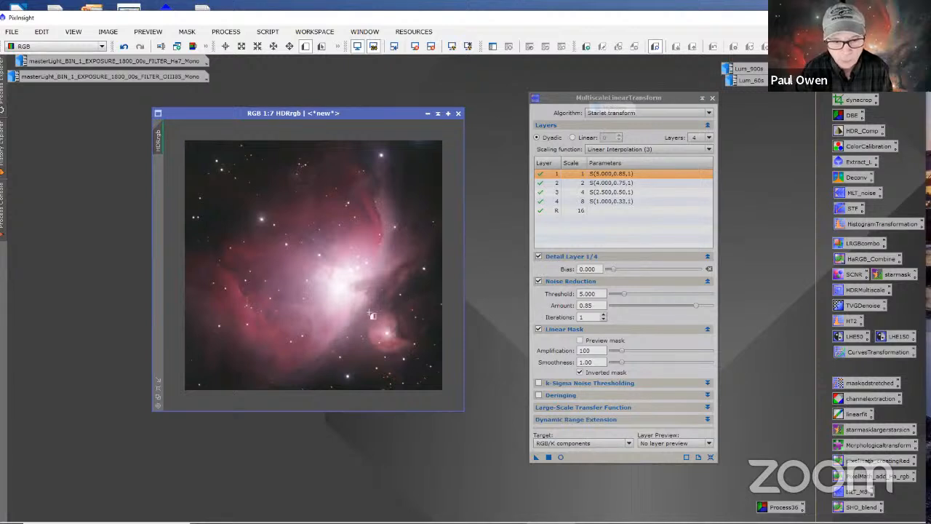
left_click_drag(362, 315, 438, 391)
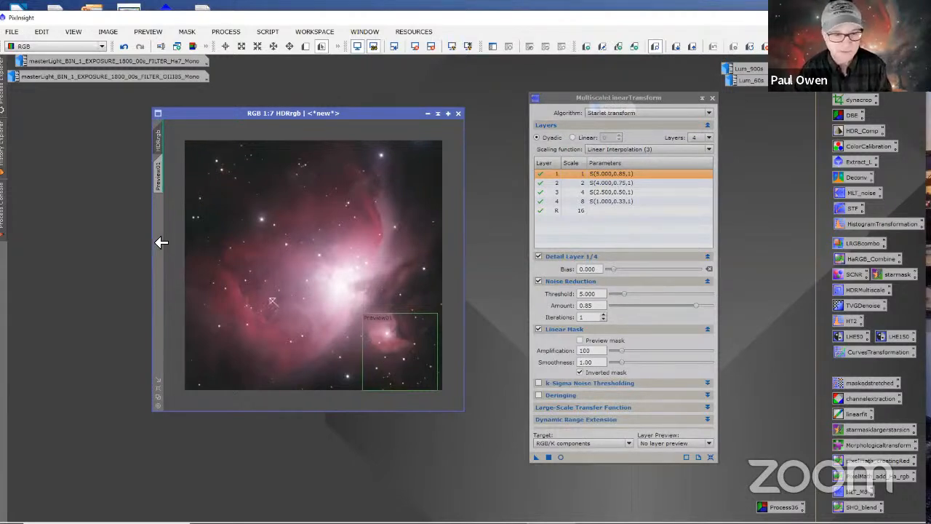
Step: Test the MultiscaleLinearTransform noise reduction on Preview01, watching the dark background near its lower edge at high magnification
left_click(159, 175)
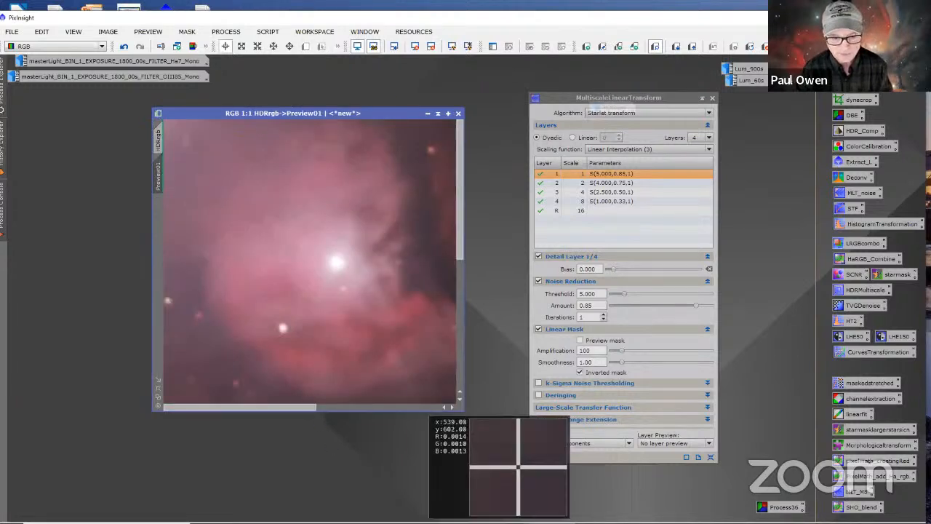
left_click_drag(291, 408, 455, 404)
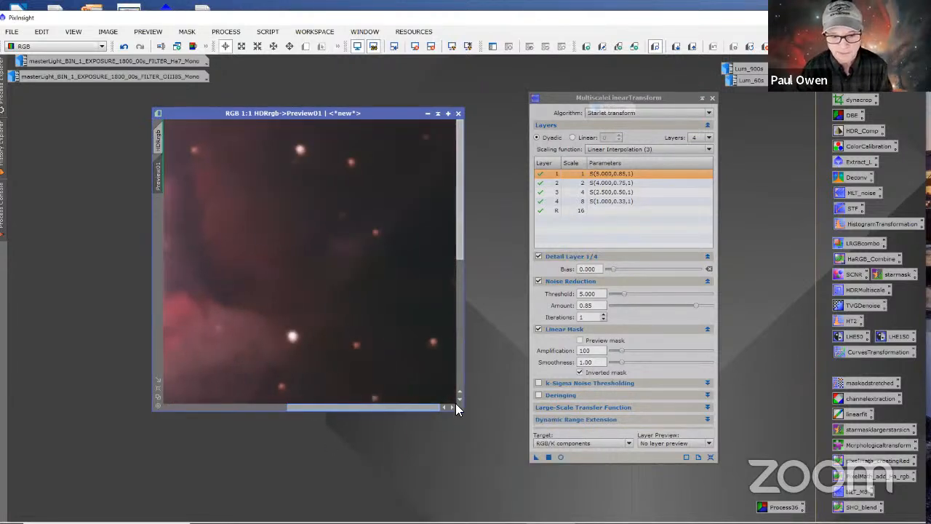
left_click_drag(461, 175, 447, 328)
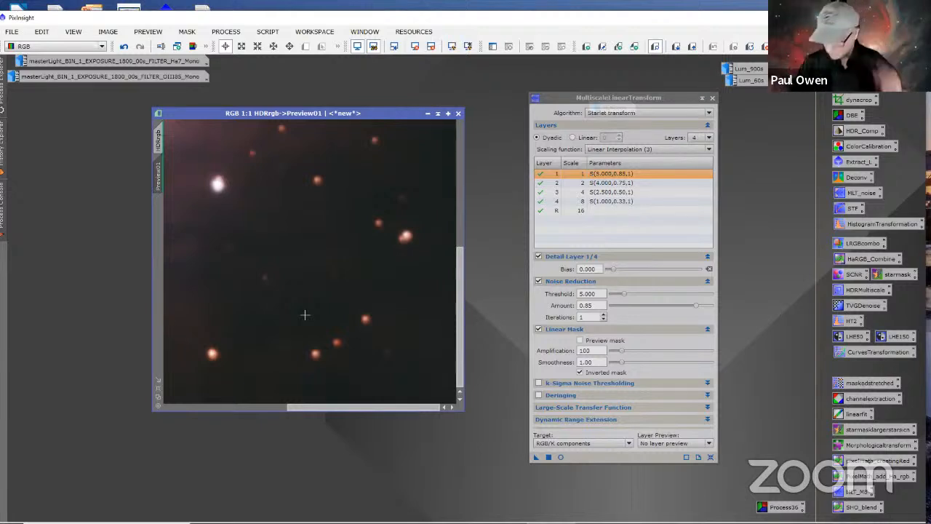
scroll(356, 295, "up", 4)
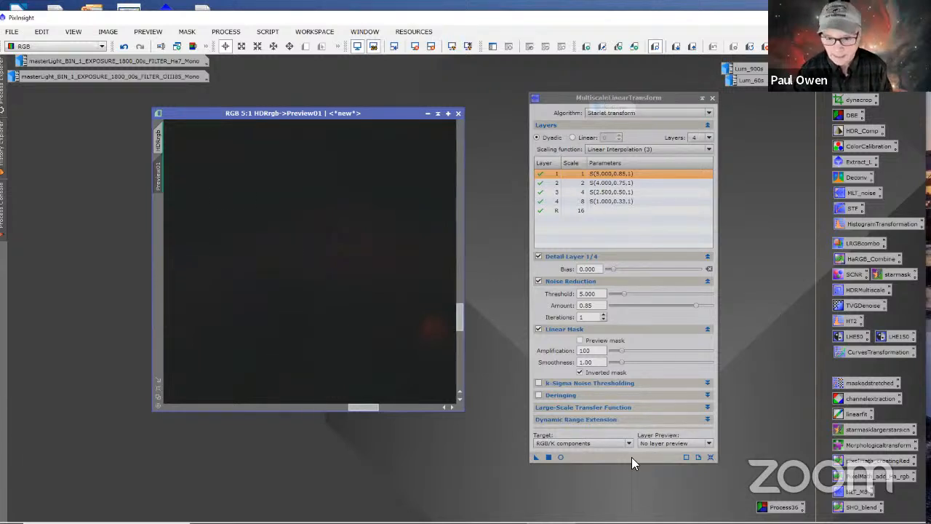
left_click(631, 183)
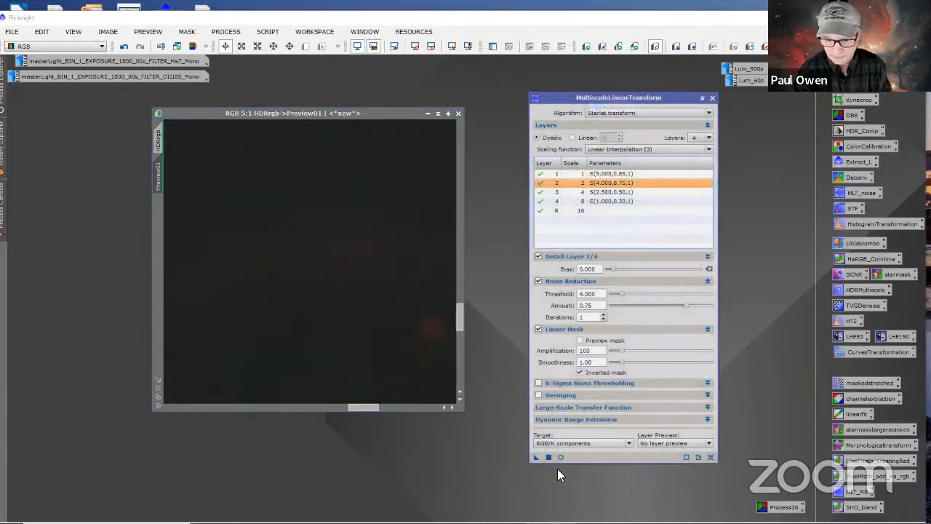
left_click_drag(534, 457, 365, 259)
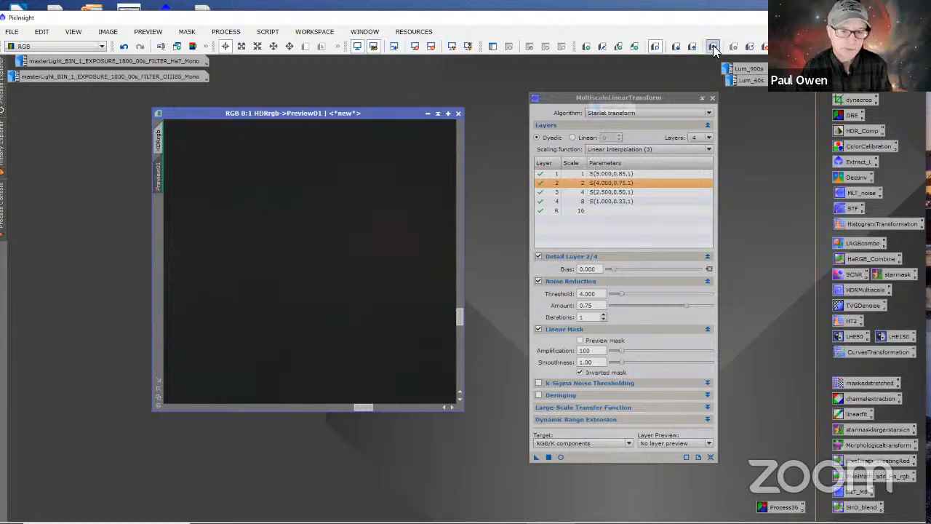
Step: Apply the MultiscaleLinearTransform noise reduction to the full HDRrgb image and delete Preview01
scroll(316, 309, "down", 10)
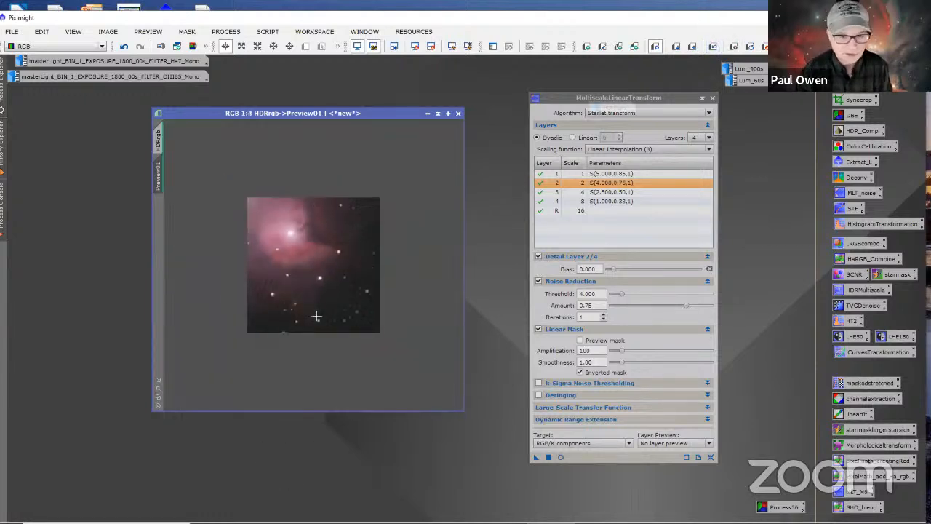
scroll(317, 318, "up", 1)
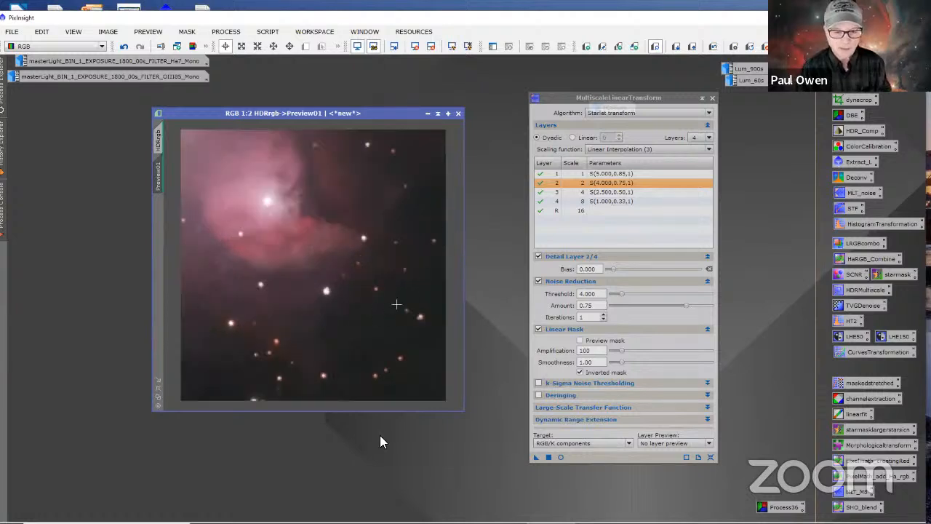
scroll(363, 304, "down", 2)
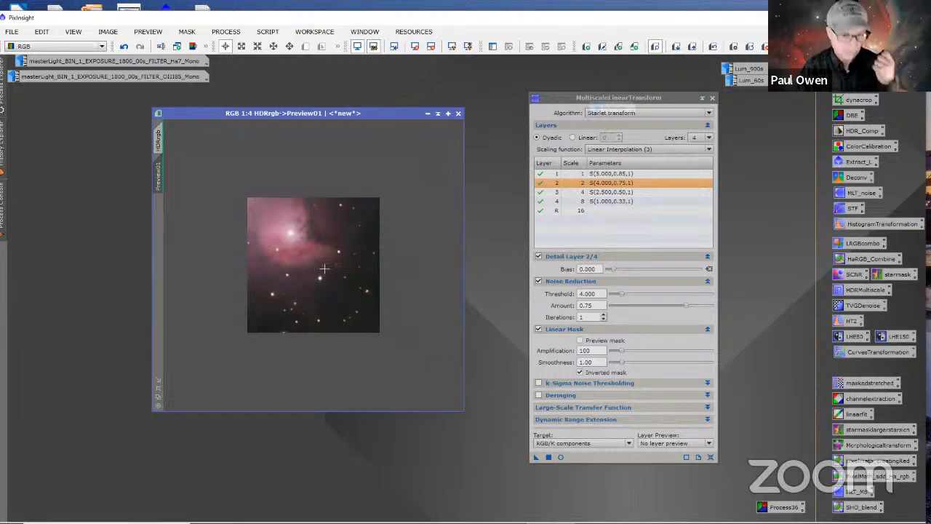
left_click(161, 138)
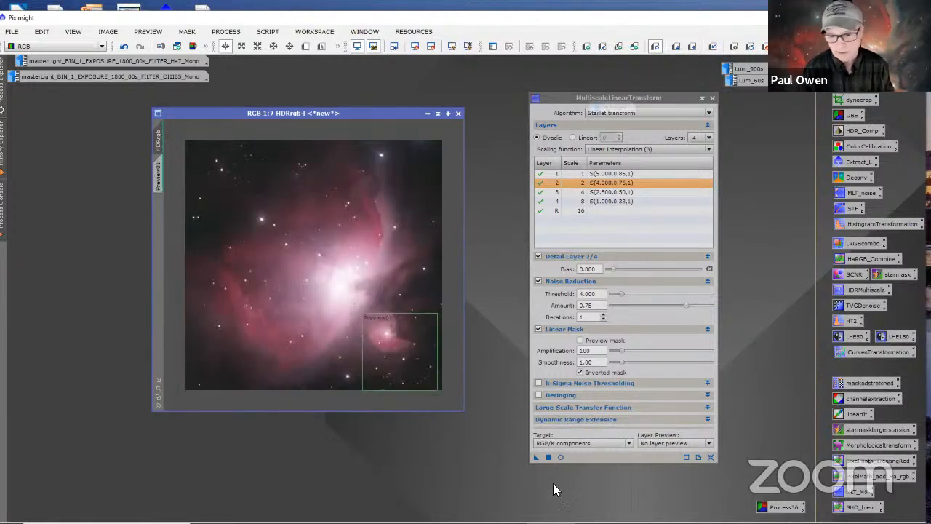
left_click(535, 457)
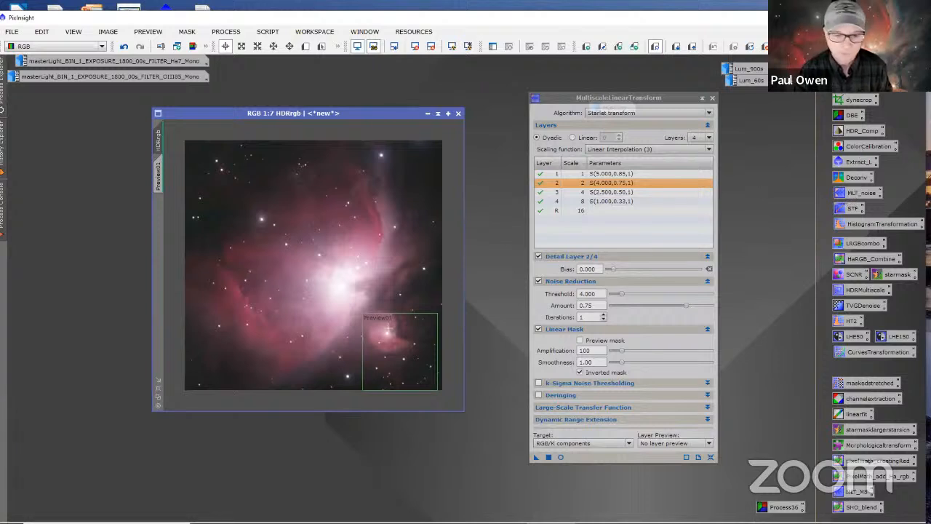
right_click(160, 181)
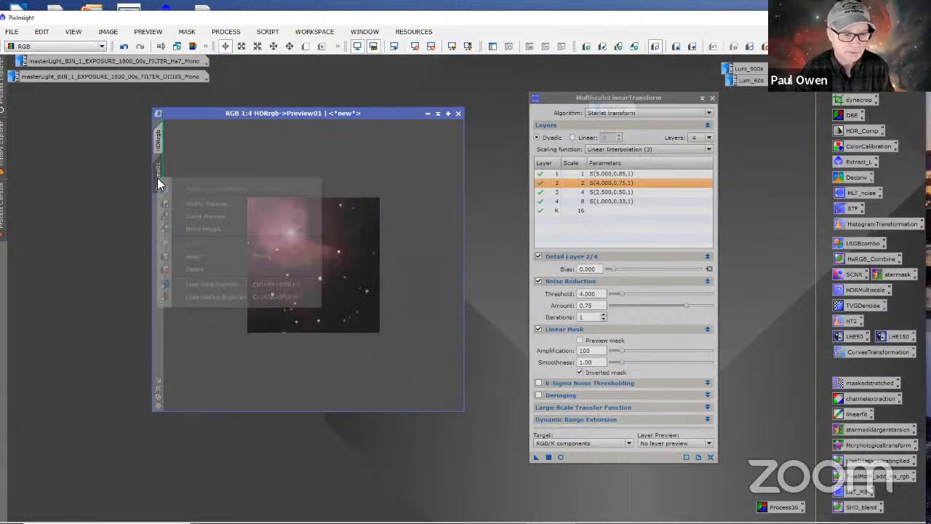
left_click(198, 268)
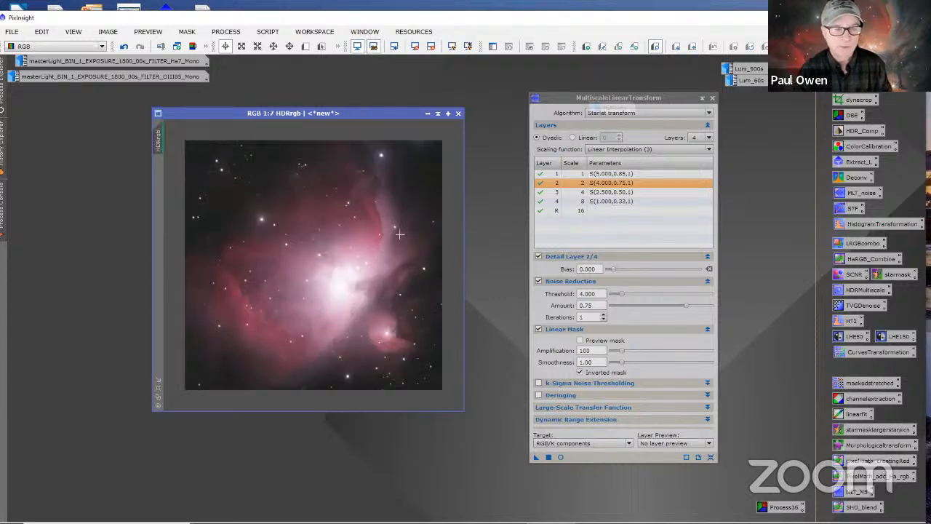
Step: Open the saved ColorCalibration process beside HDRrgb and close MultiscaleLinearTransform
scroll(372, 247, "up", 4)
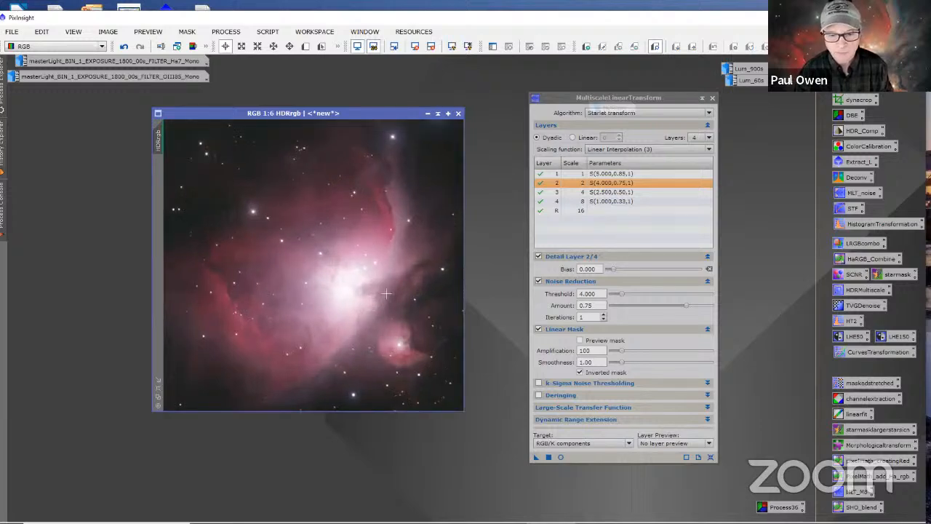
double_click(854, 149)
left_click_drag(665, 89, 662, 118)
left_click(712, 99)
left_click(372, 187)
Step: Define a small preview over a star-free patch of dark background below the small round nebula in HDRrgb
scroll(362, 201, "down", 5)
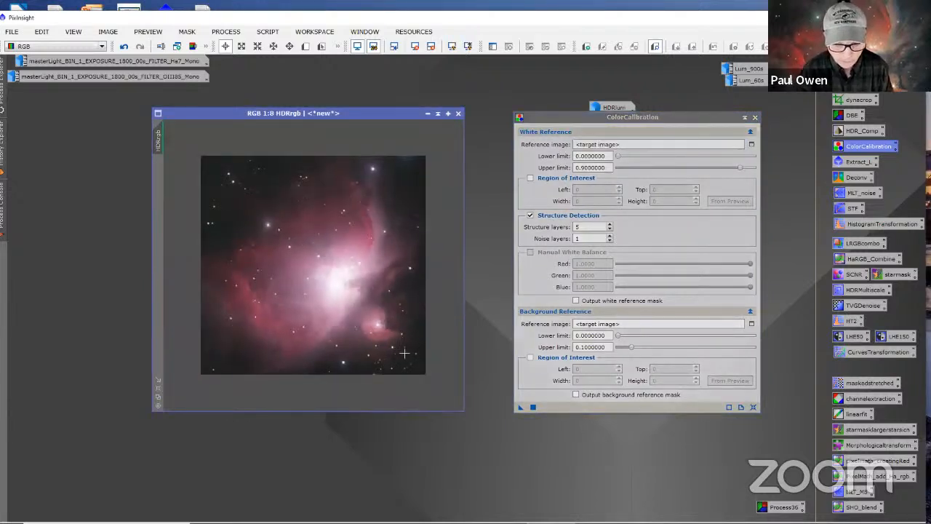
scroll(397, 354, "up", 5)
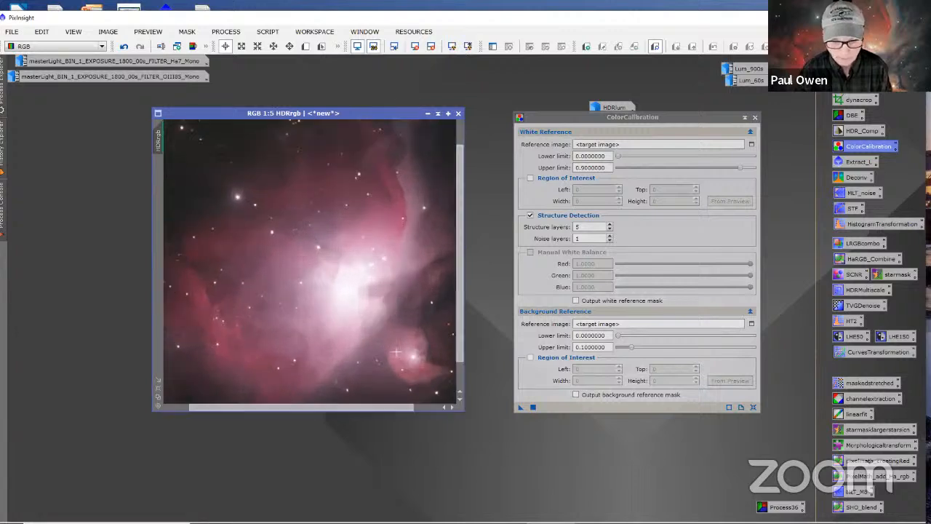
left_click_drag(461, 237, 460, 357)
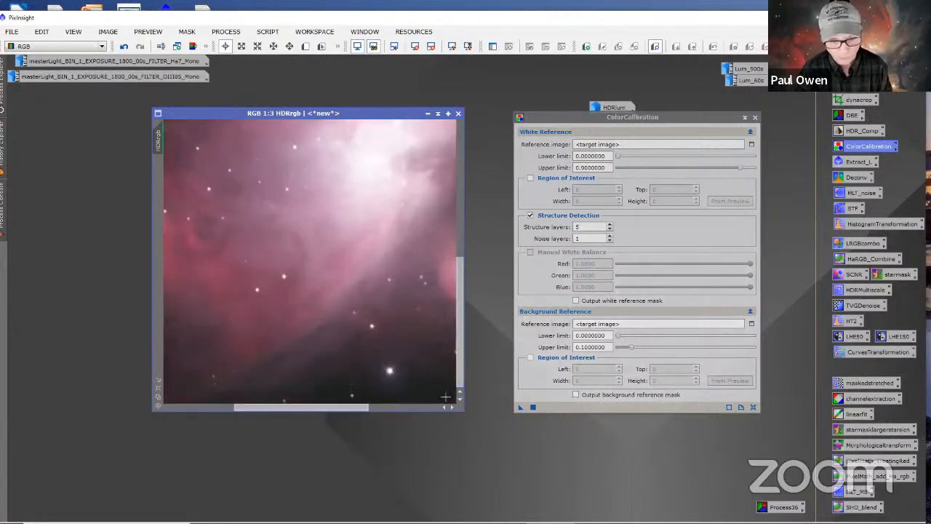
left_click_drag(358, 405, 442, 399)
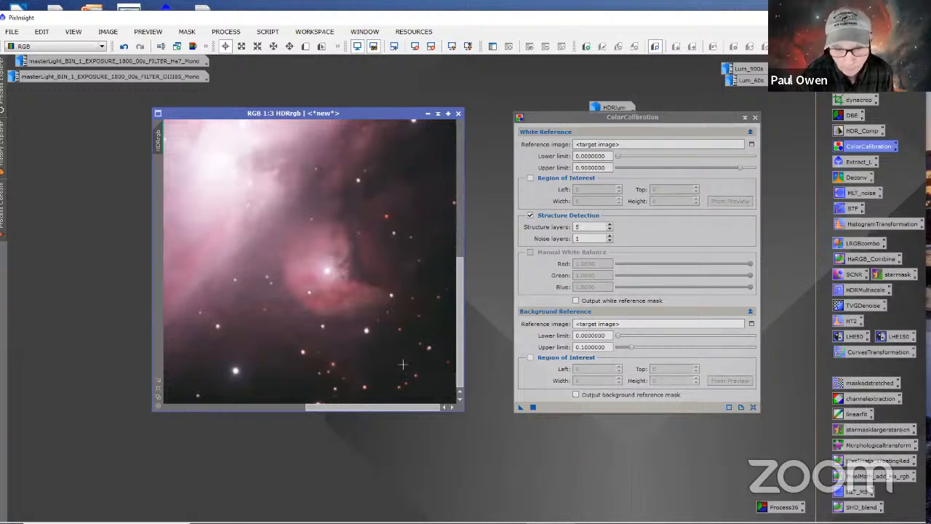
scroll(396, 262, "up", 2)
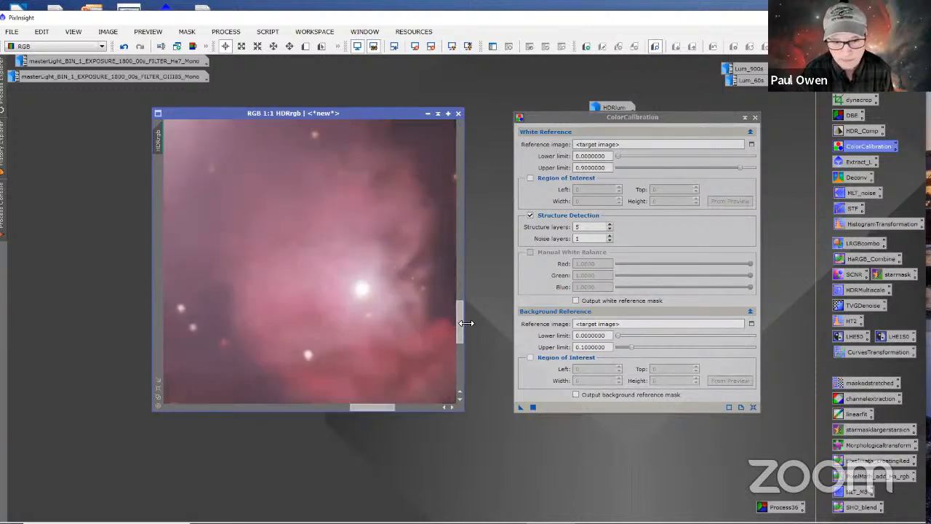
left_click_drag(458, 307, 460, 405)
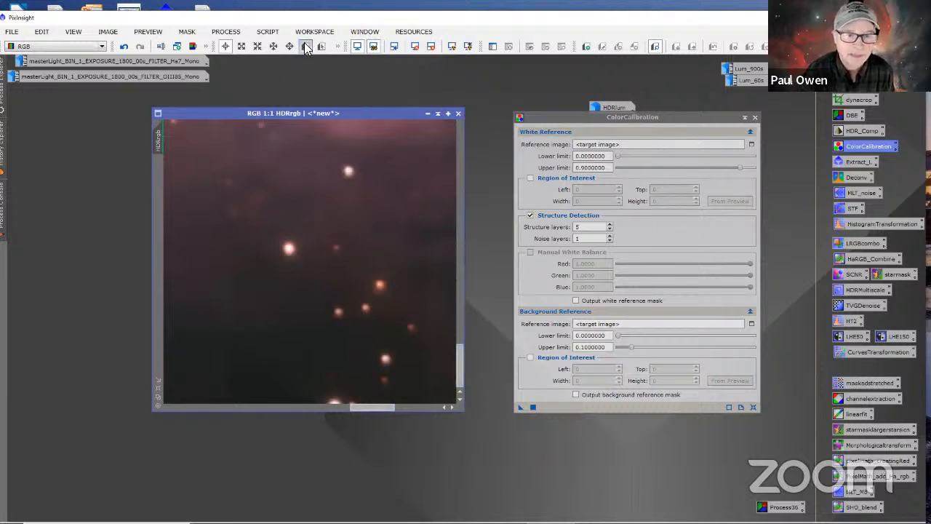
left_click_drag(313, 339, 363, 368)
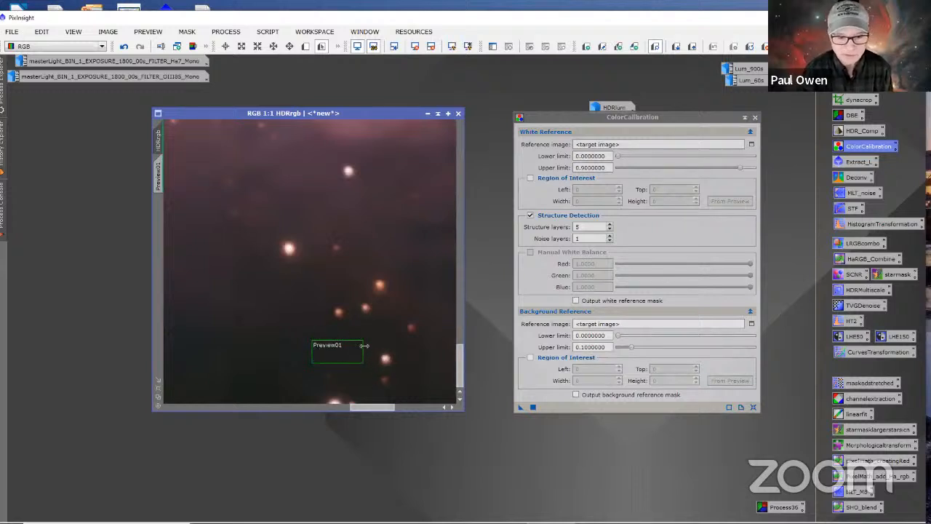
scroll(394, 272, "down", 5)
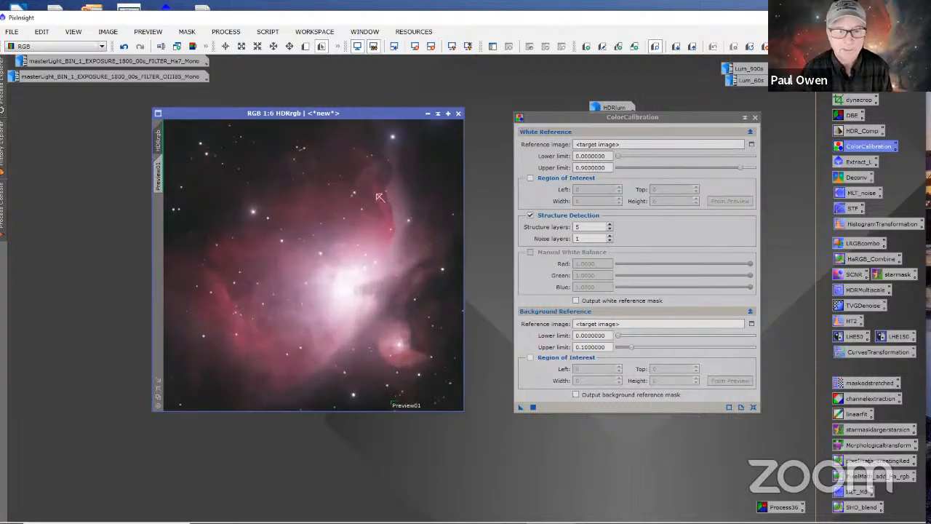
Step: Apply ColorCalibration to HDRrgb with the target image as white and background reference, and renew the auto-stretched display
scroll(380, 198, "up", 1)
scroll(400, 206, "down", 1)
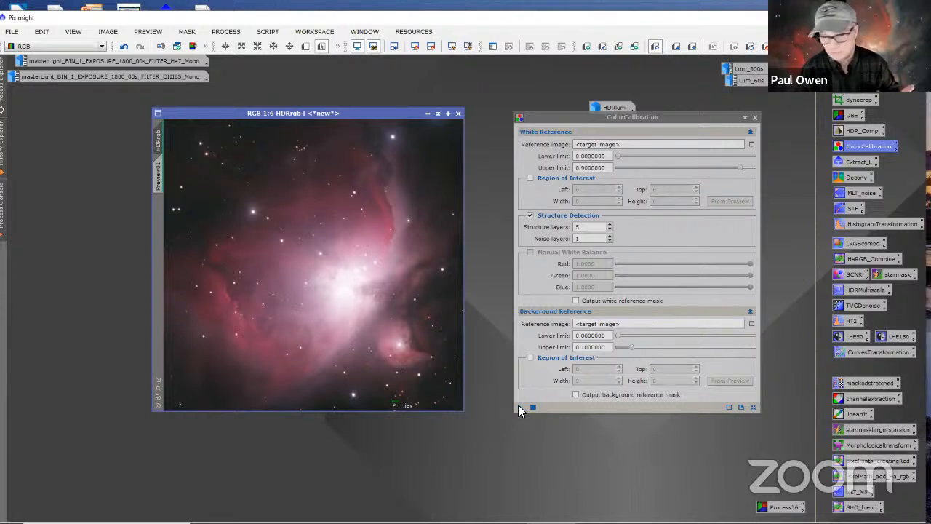
left_click_drag(516, 406, 412, 281)
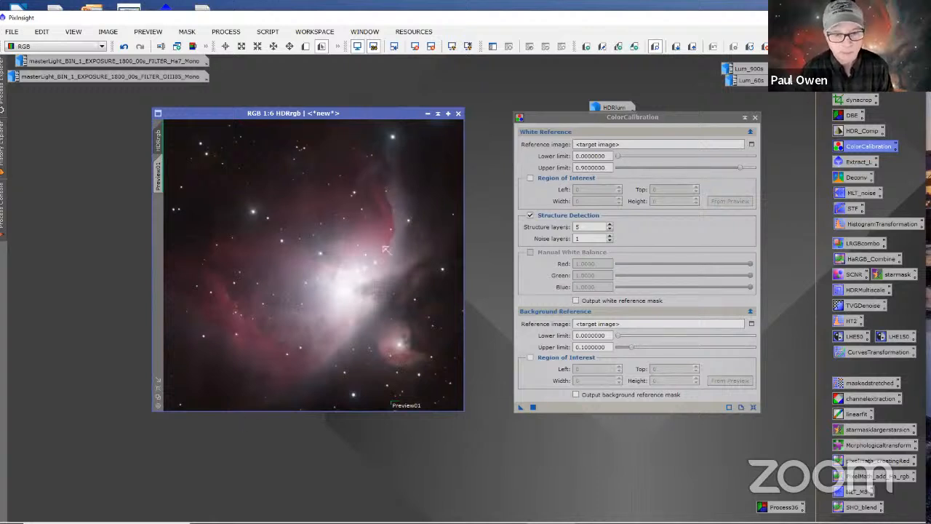
left_click(468, 46)
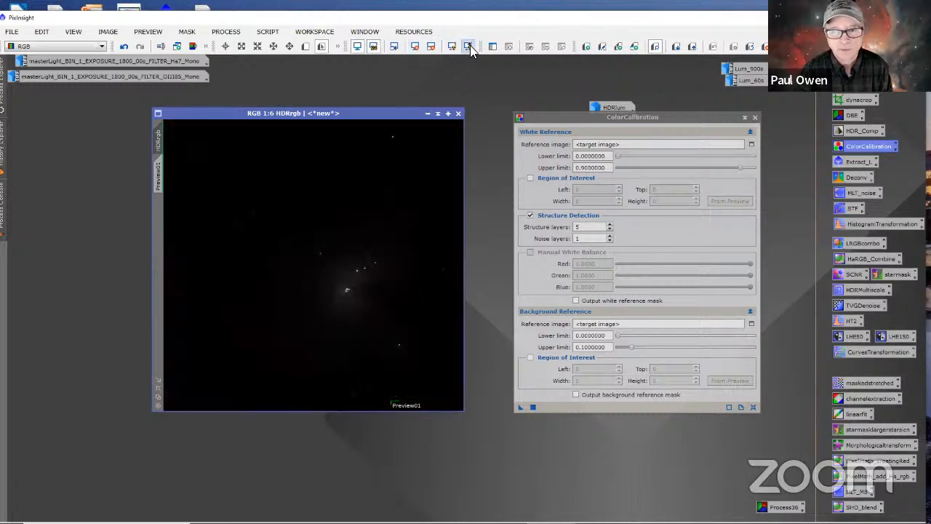
key("ctrl+a")
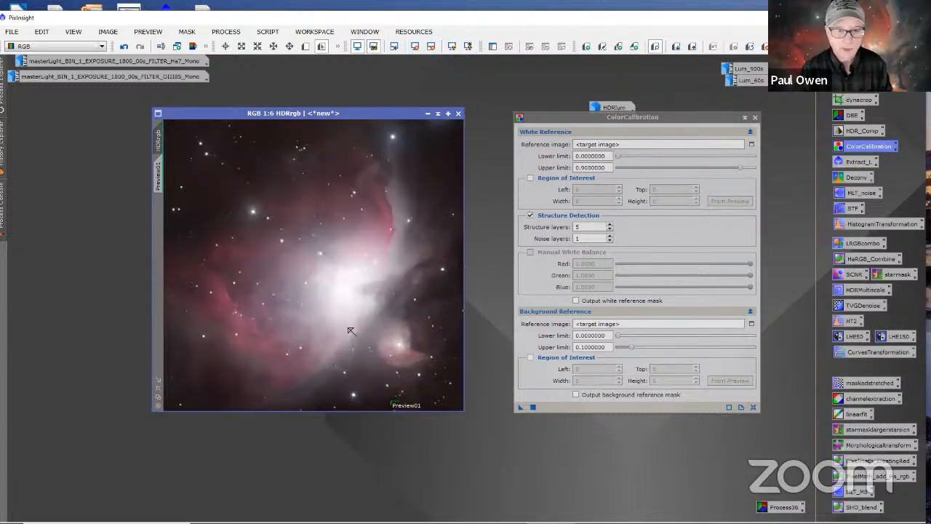
scroll(342, 324, "up", 1)
scroll(343, 319, "down", 2)
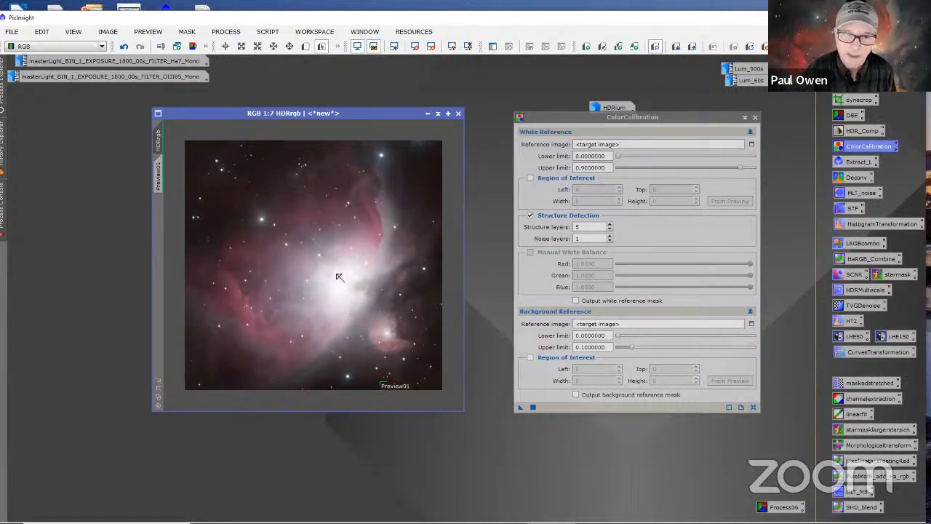
Step: Close ColorCalibration and delete the background preview from HDRrgb
left_click(754, 117)
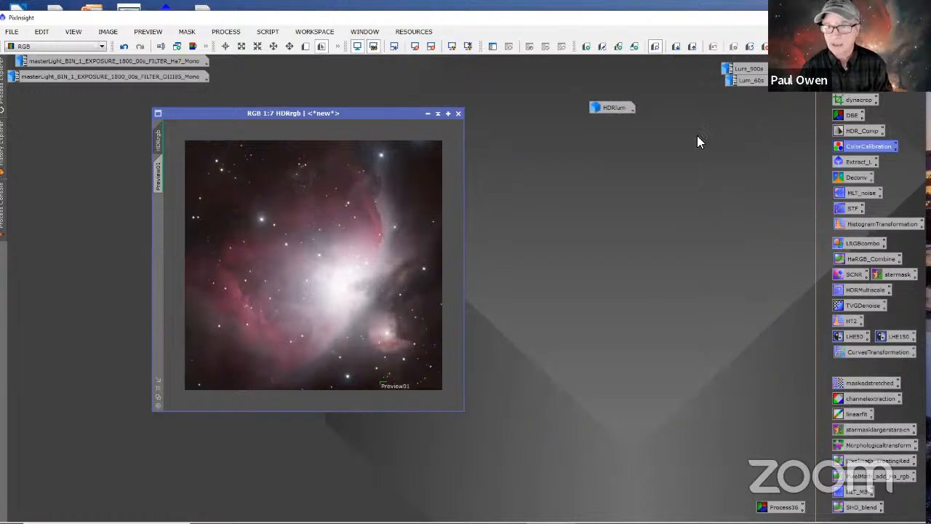
left_click_drag(389, 119, 387, 127)
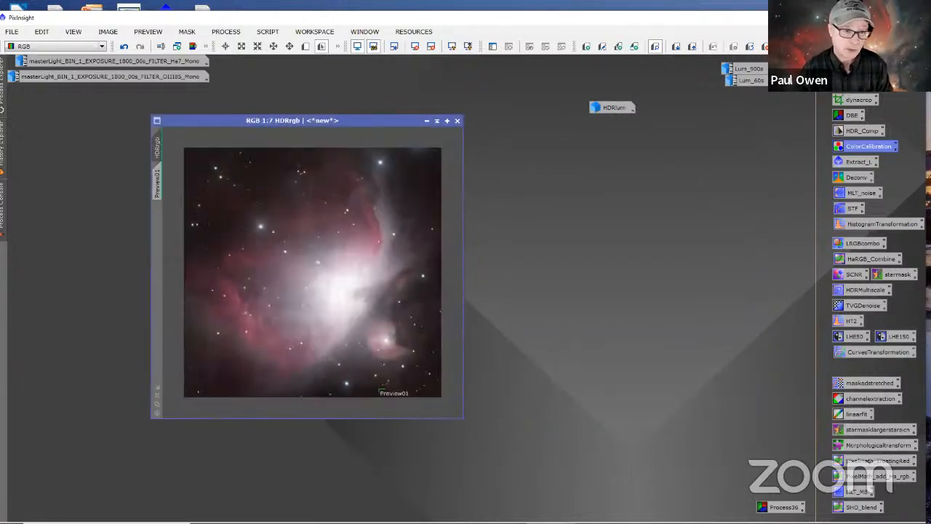
left_click(158, 191)
right_click(158, 189)
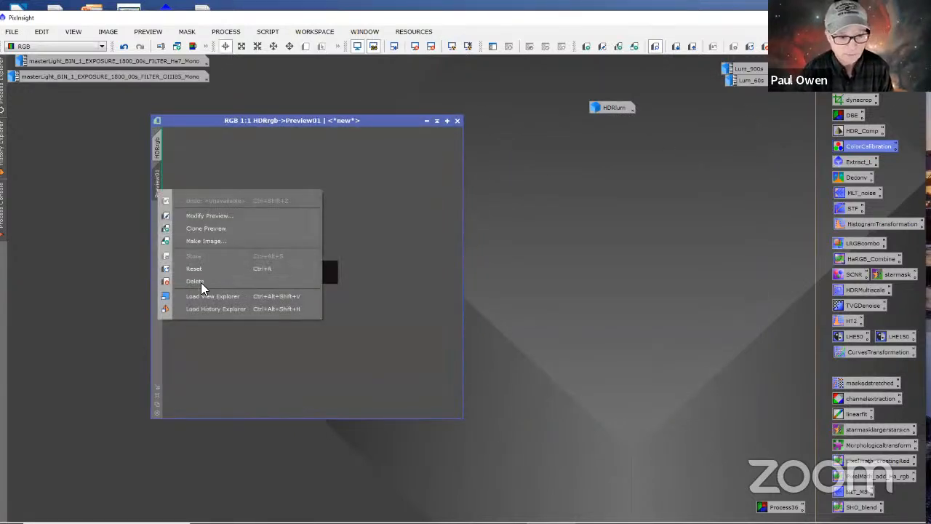
left_click(195, 282)
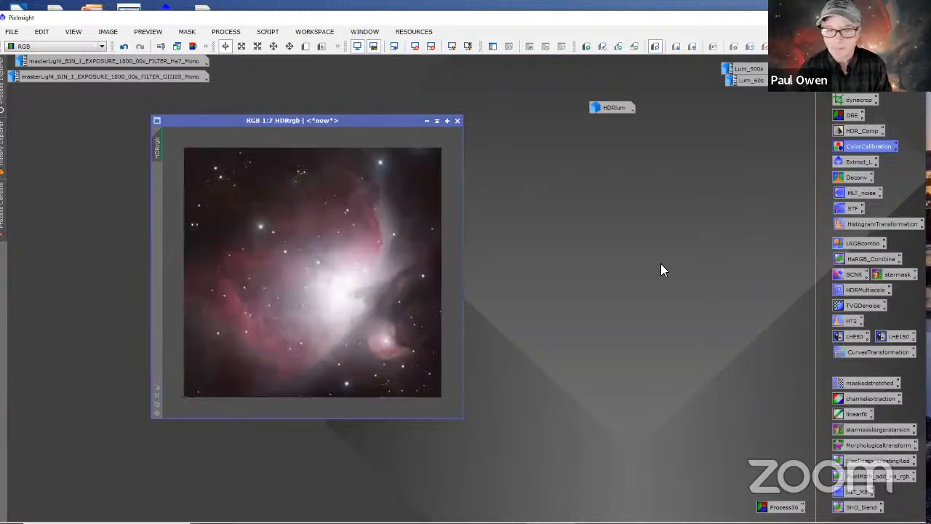
Step: Open the saved STF process, reset the HDRrgb screen stretch and auto-stretch the image with ScreenTransferFunction
double_click(848, 208)
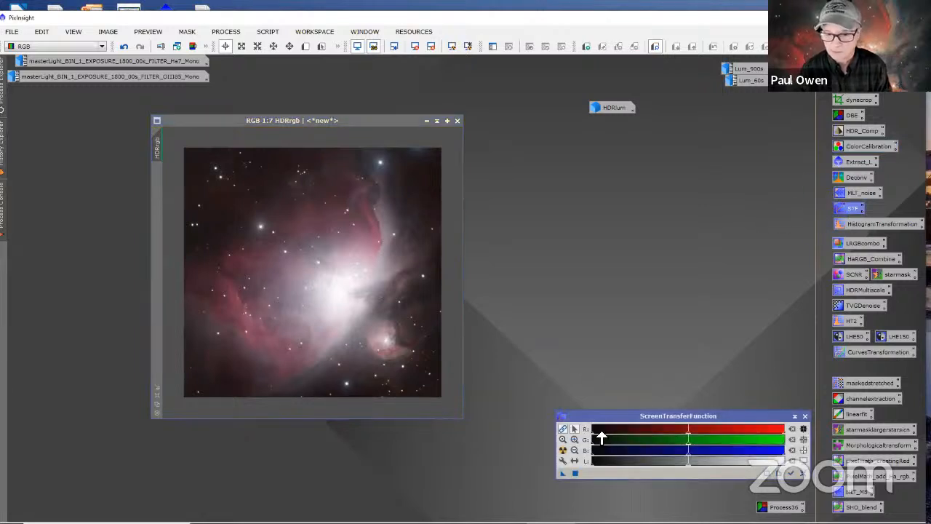
left_click_drag(597, 417, 529, 419)
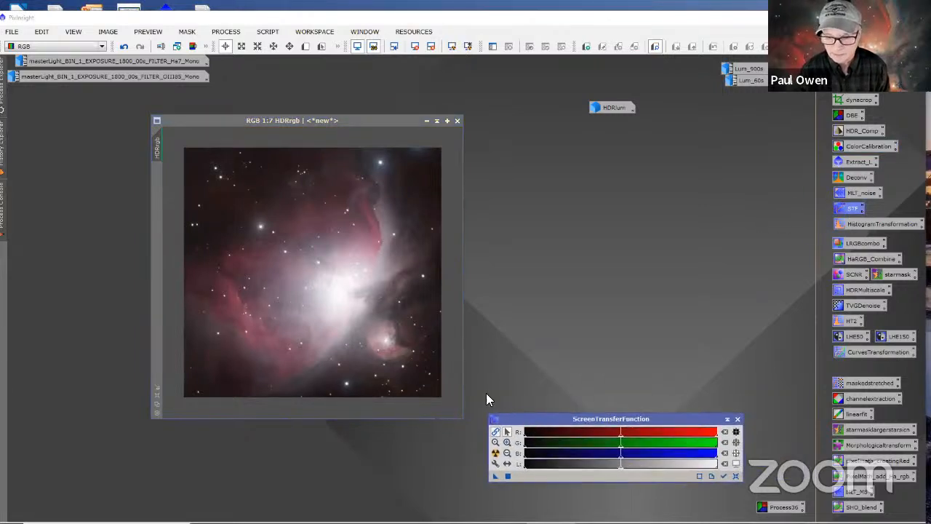
left_click(413, 46)
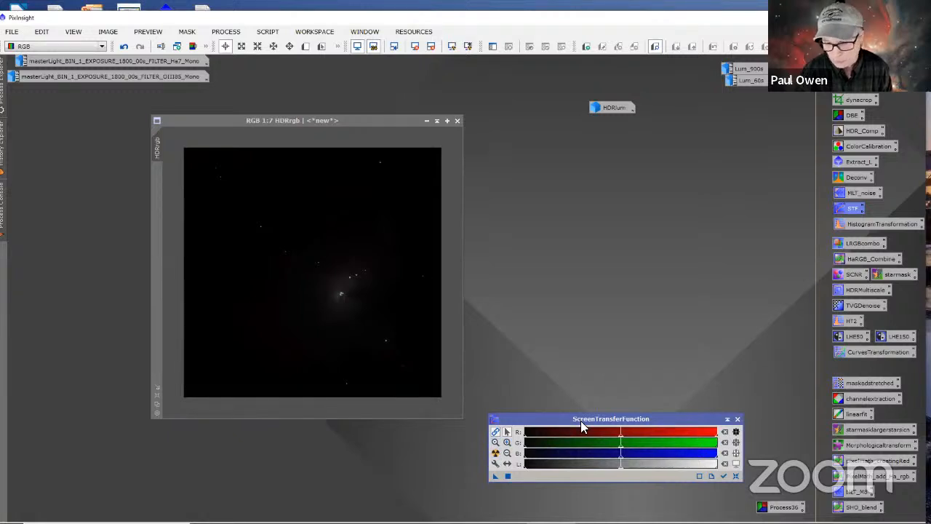
left_click(496, 452)
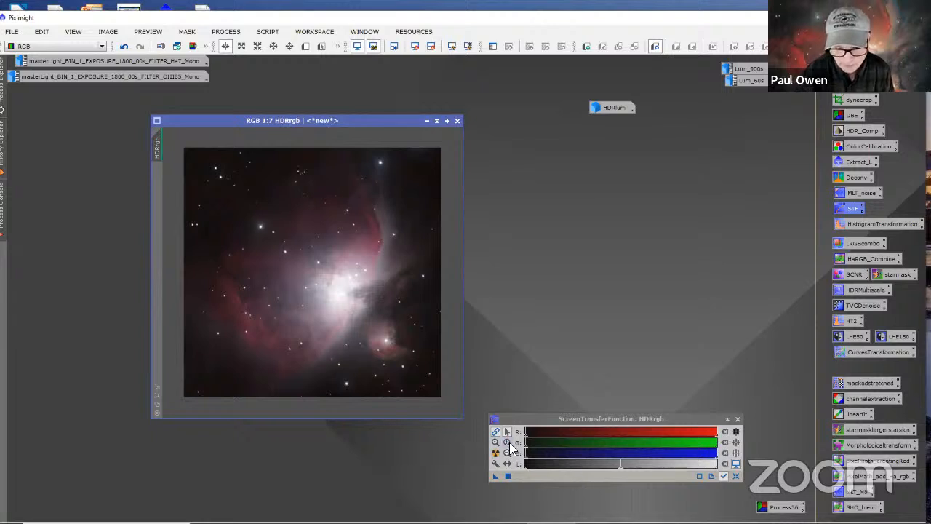
Step: Magnify the ScreenTransferFunction sliders around the midtones handles and fine-tune the linked RGB midtones of the HDRrgb screen stretch
left_click(507, 443)
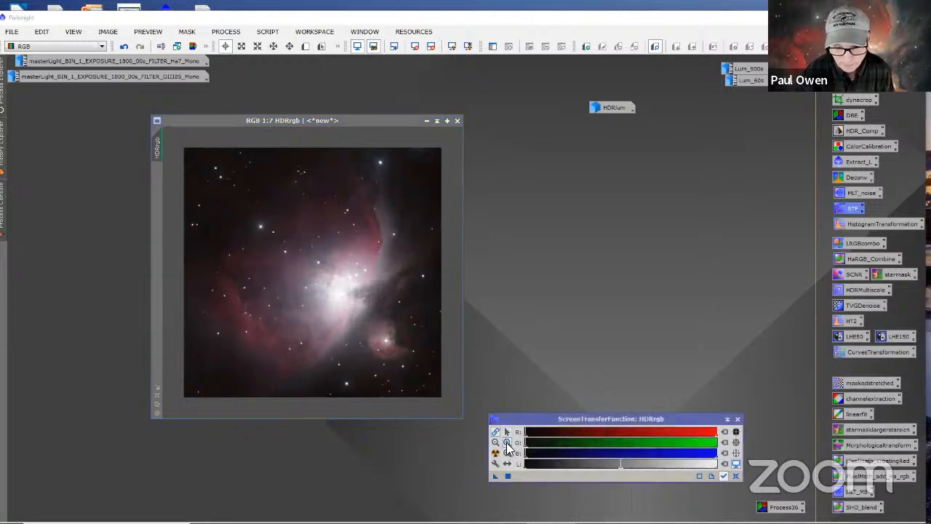
left_click(564, 443)
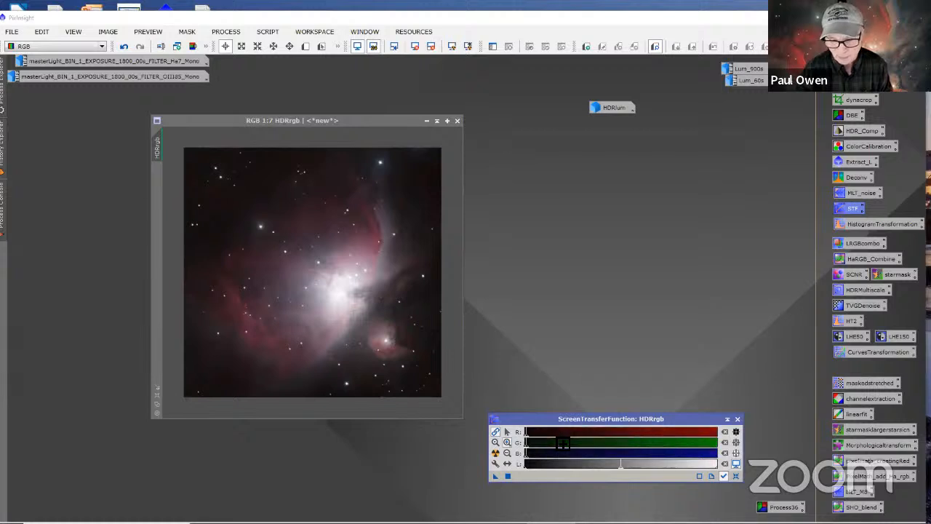
left_click(563, 442)
left_click(563, 442)
left_click(563, 443)
left_click(563, 442)
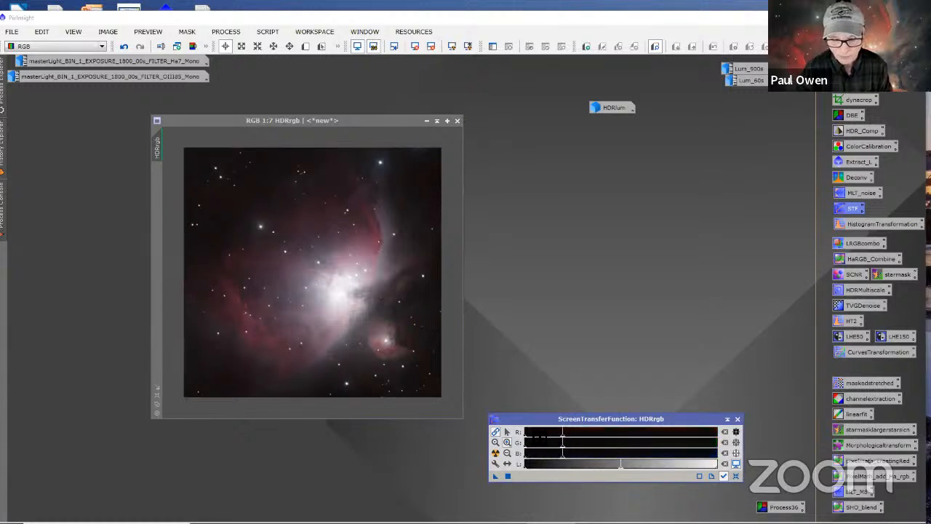
left_click(507, 433)
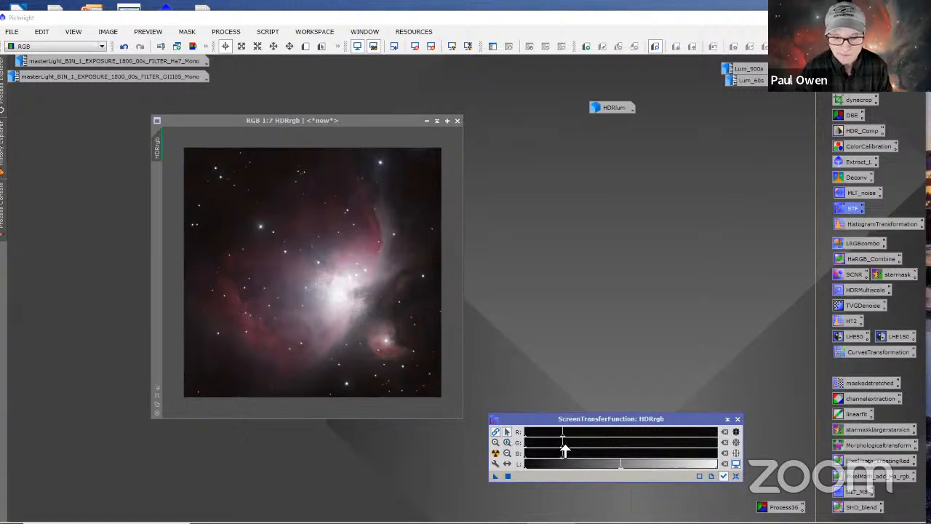
mouse_move(566, 451)
left_mouse_down()
mouse_move(542, 452)
mouse_move(561, 446)
left_mouse_up()
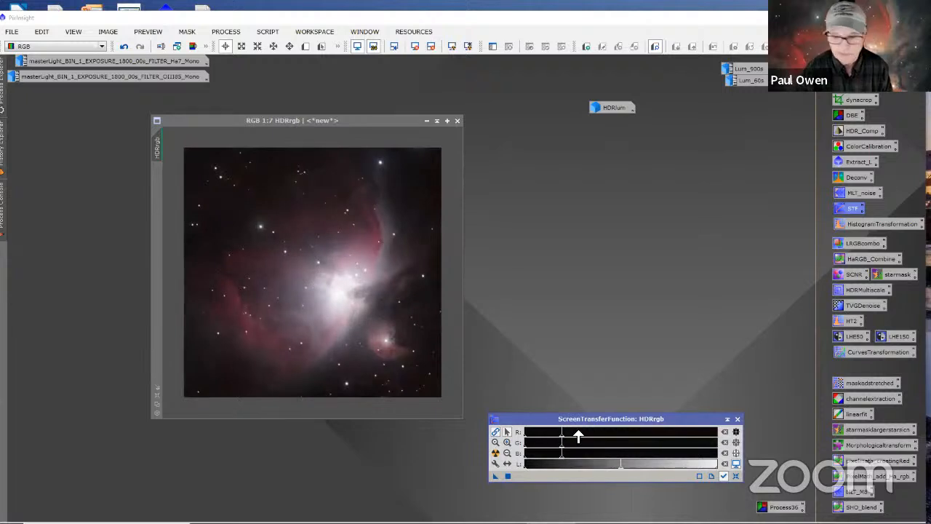
Step: Open the saved HistogramTransformation process, place its window beside the image, reset its parameters and make it track HDRrgb
double_click(864, 224)
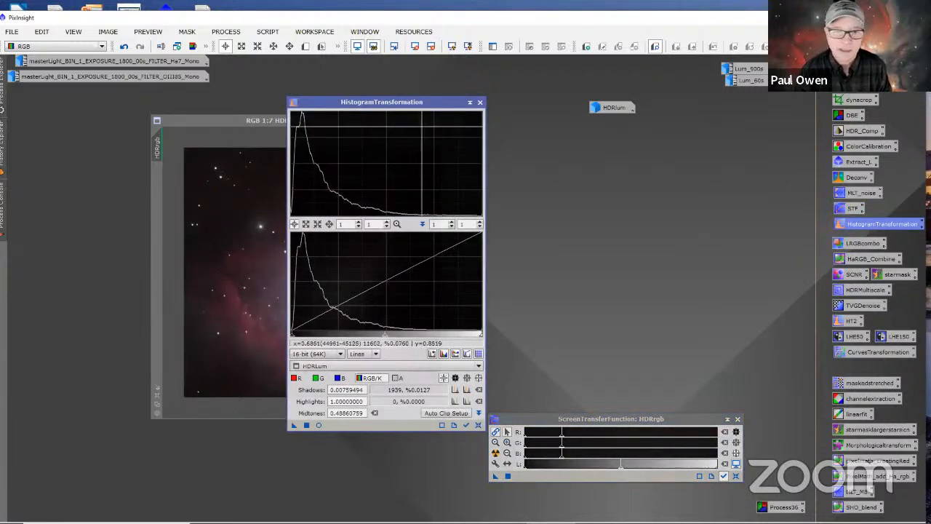
left_click_drag(410, 102, 672, 81)
right_click(674, 81)
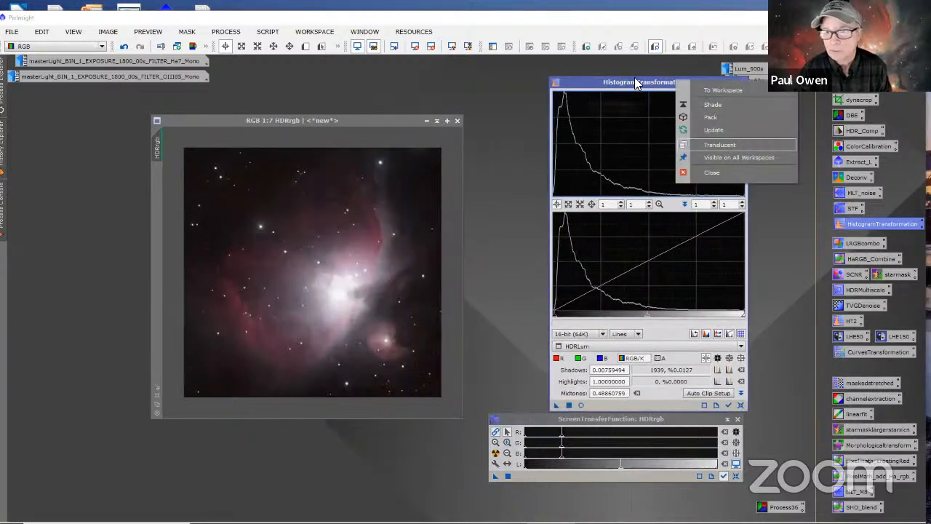
left_click(581, 67)
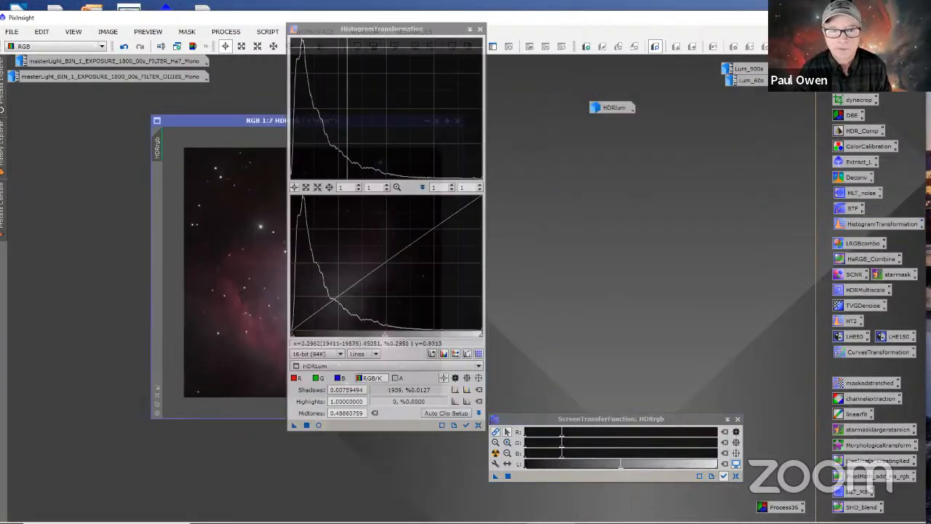
left_click_drag(486, 41, 581, 84)
left_click_drag(542, 74, 509, 68)
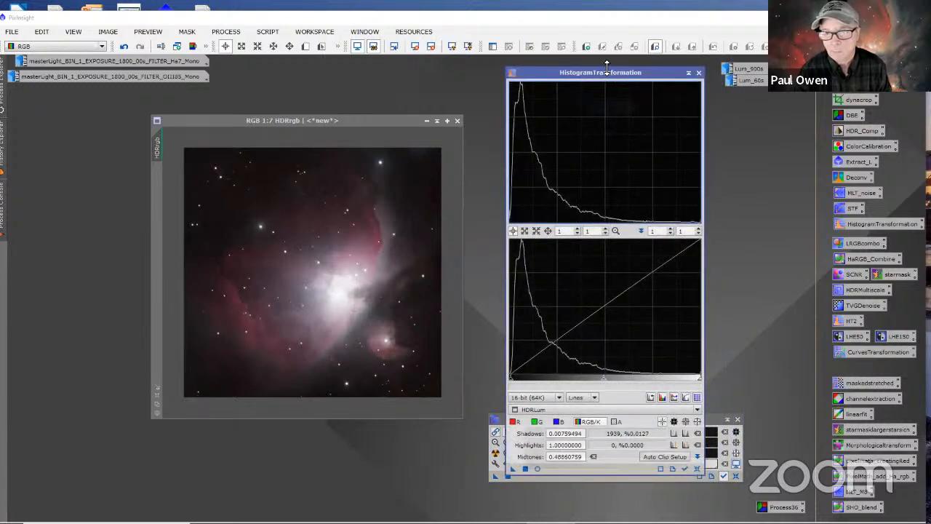
left_click_drag(606, 68, 590, 97)
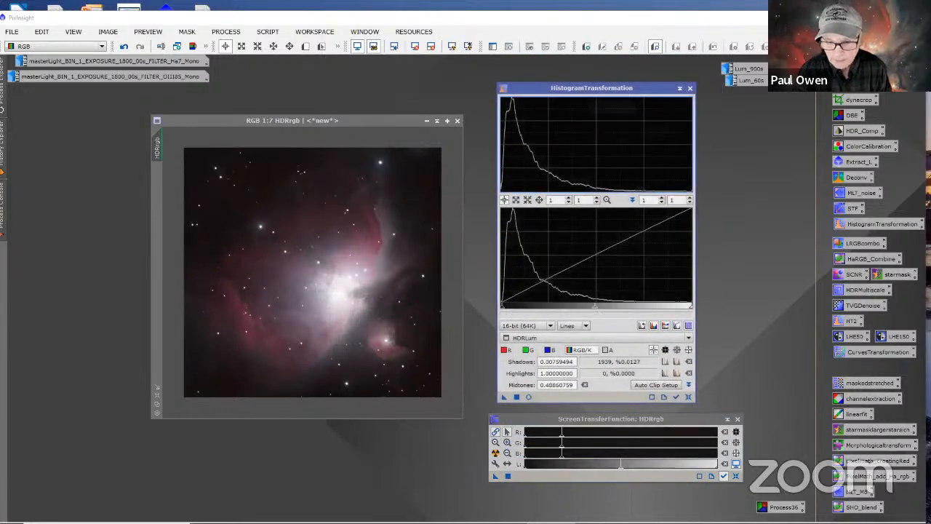
left_click(688, 397)
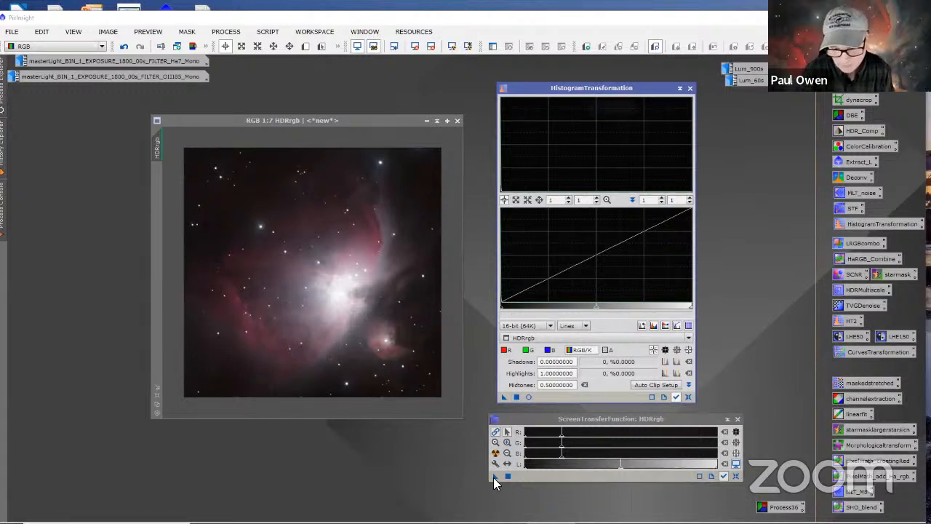
Step: Transfer the screen stretch to HistogramTransformation, apply it to HDRrgb, reset and close ScreenTransferFunction, and reset the histogram settings
left_click_drag(495, 474, 553, 399)
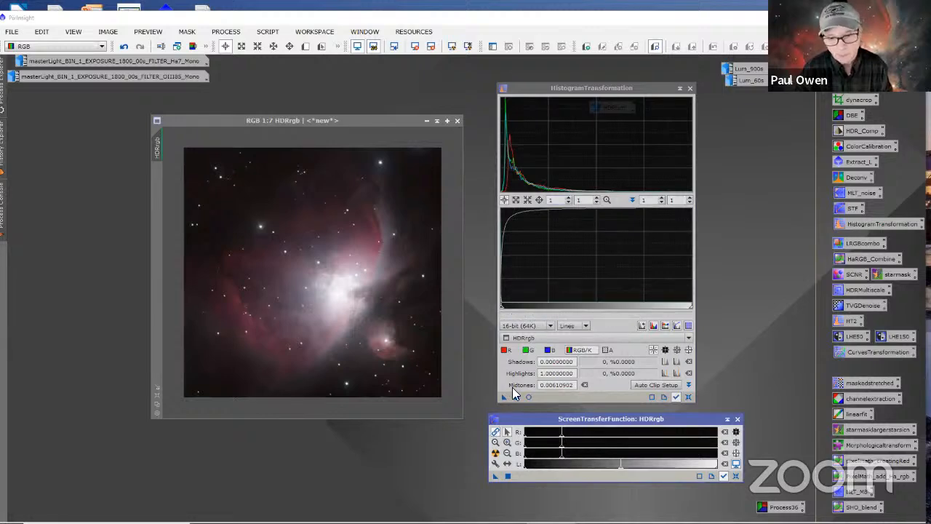
left_click_drag(502, 397, 400, 335)
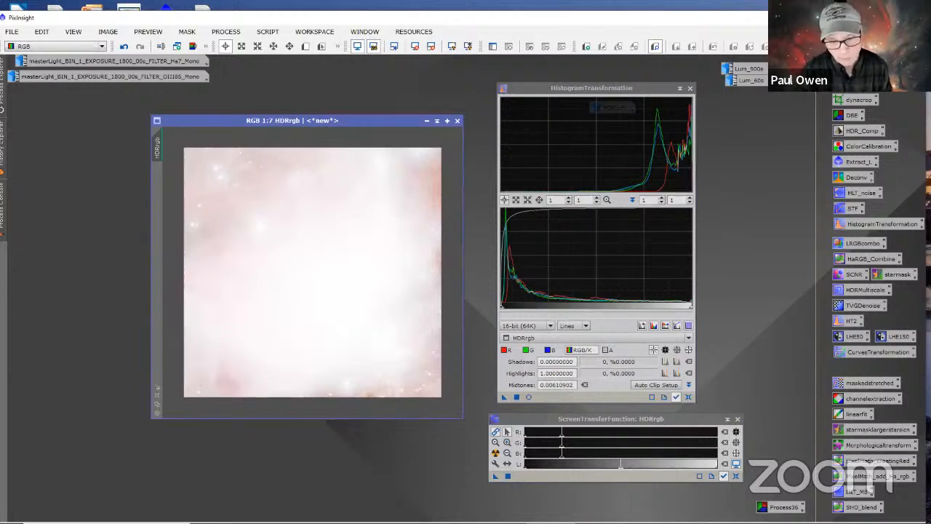
left_click(733, 474)
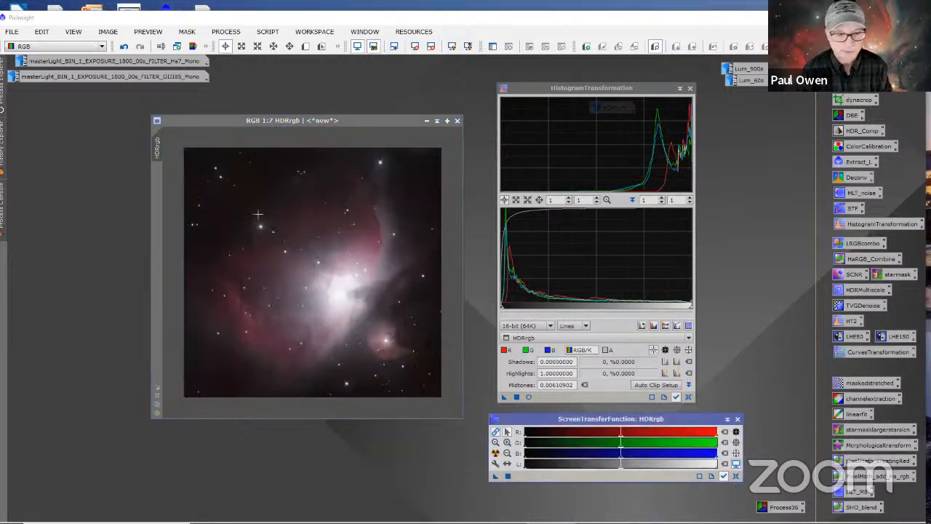
left_click(737, 419)
left_click(688, 397)
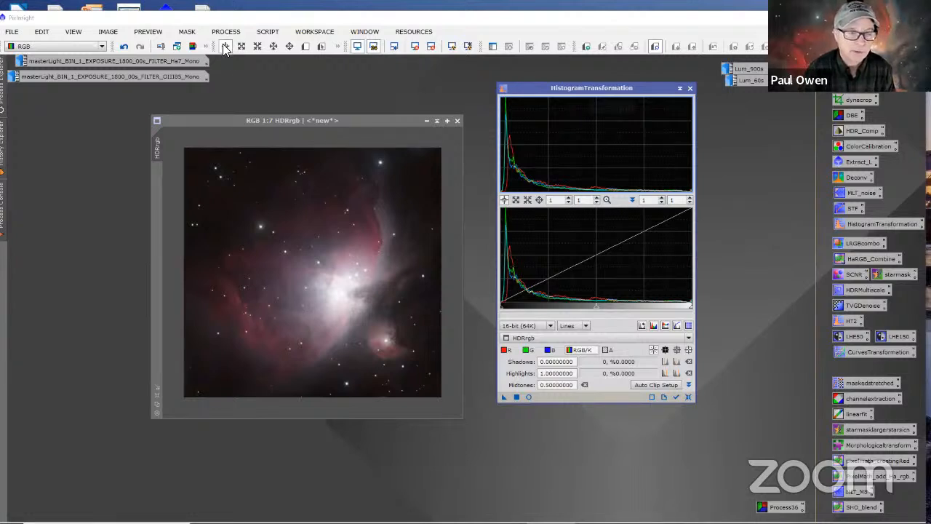
Step: Examine the RGB pixel readouts in the dark corner areas of the stretched HDRrgb image
left_click(224, 45)
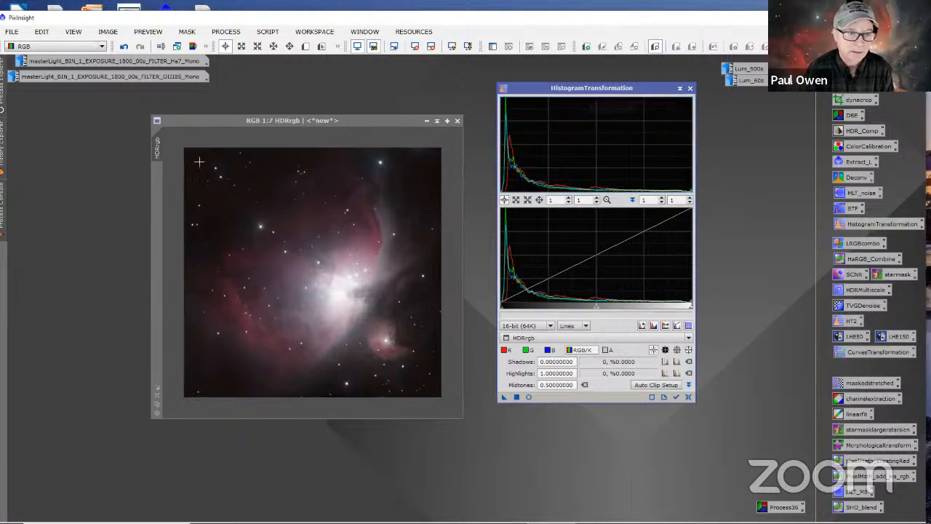
left_click_drag(197, 165, 190, 164)
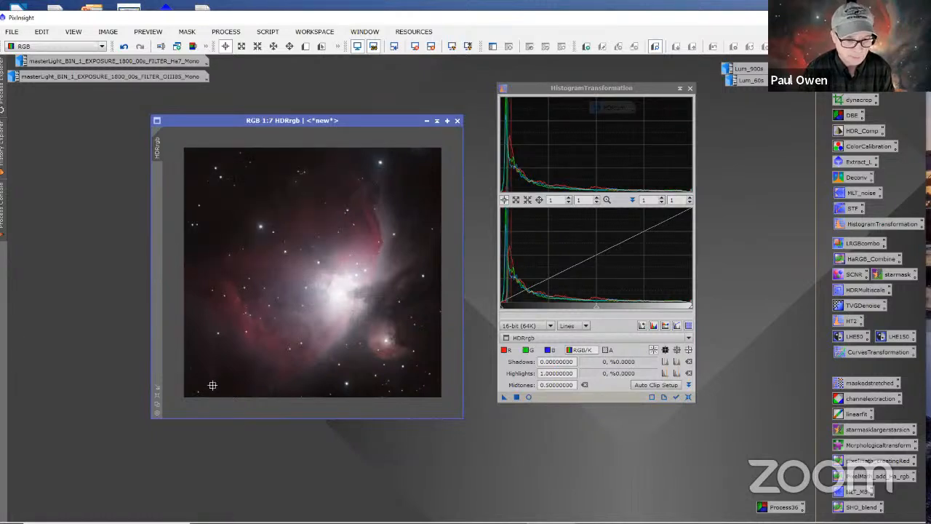
left_click_drag(213, 378, 216, 378)
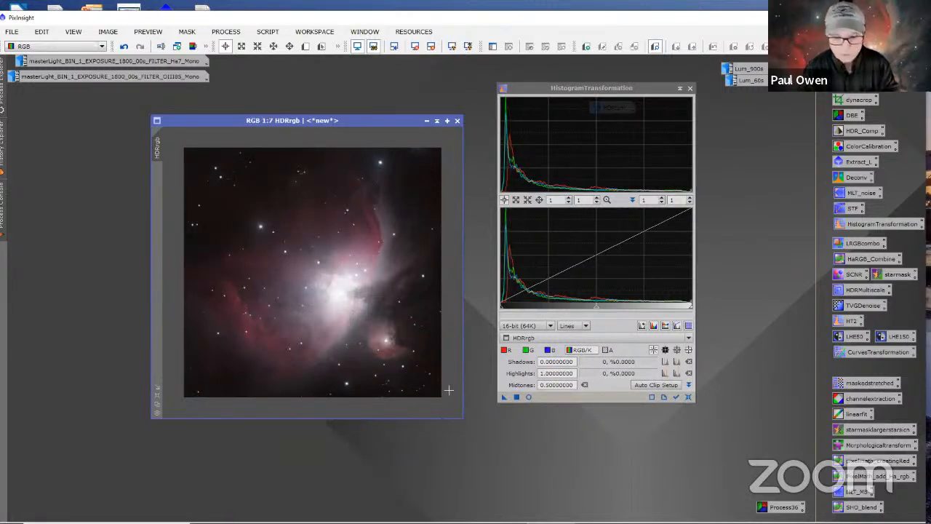
left_click_drag(434, 393, 411, 377)
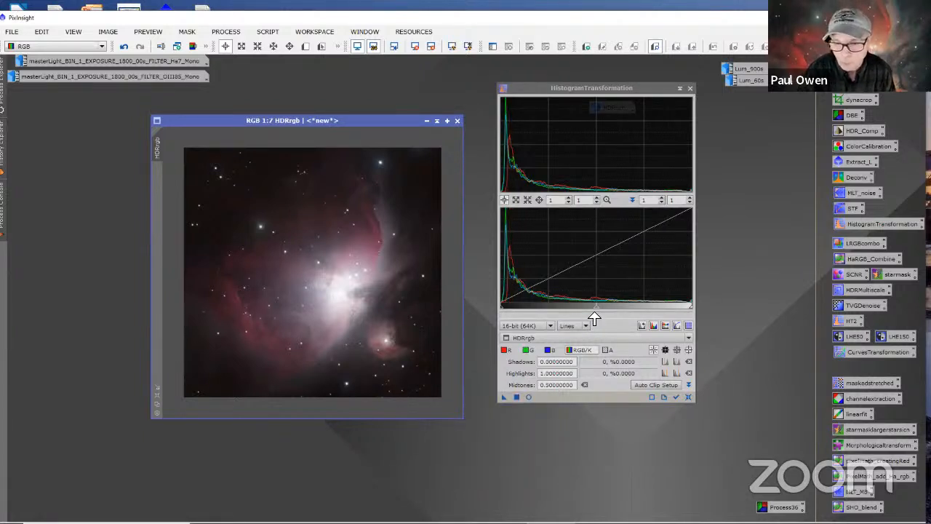
Step: With a real-time preview open, set the combined RGB/K midtones to about 0.342, apply the stretch to HDRrgb and reset HistogramTransformation
left_click_drag(598, 309, 598, 309)
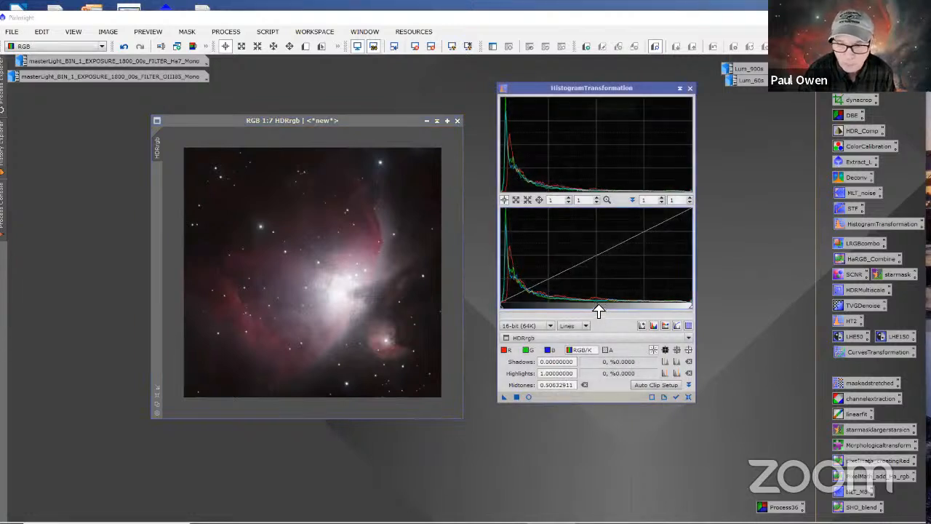
left_click(527, 396)
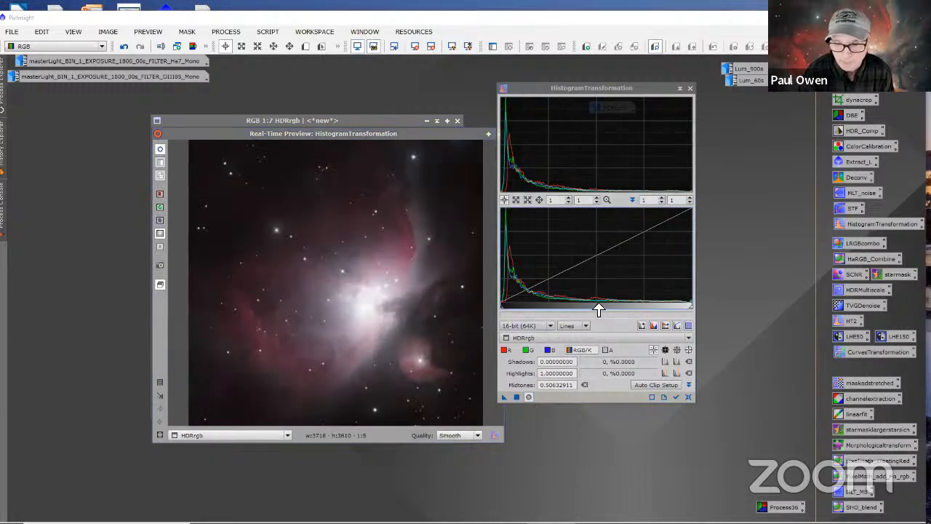
left_click_drag(598, 310, 568, 307)
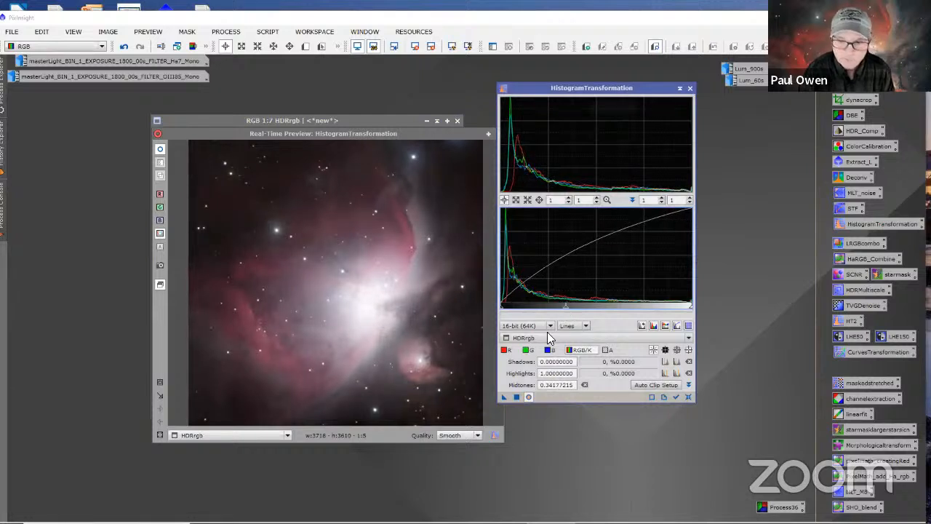
left_click(517, 396)
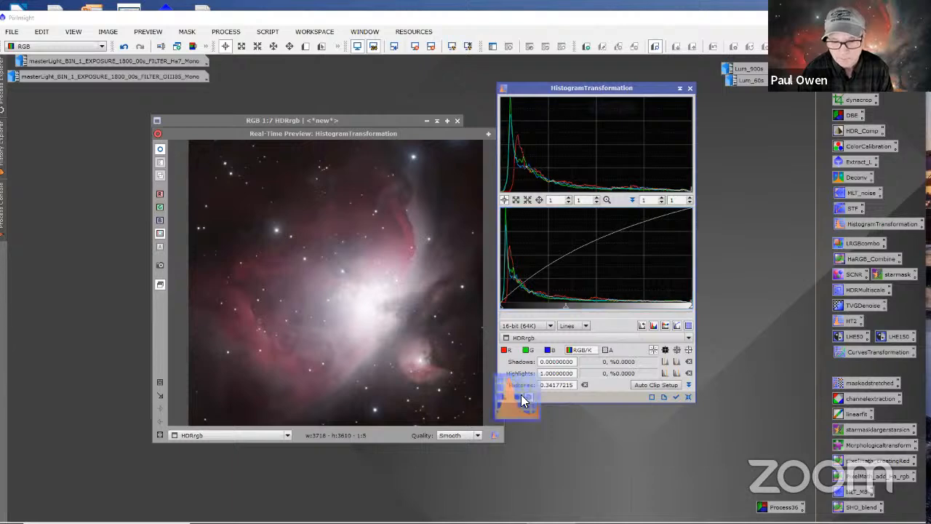
left_click(688, 397)
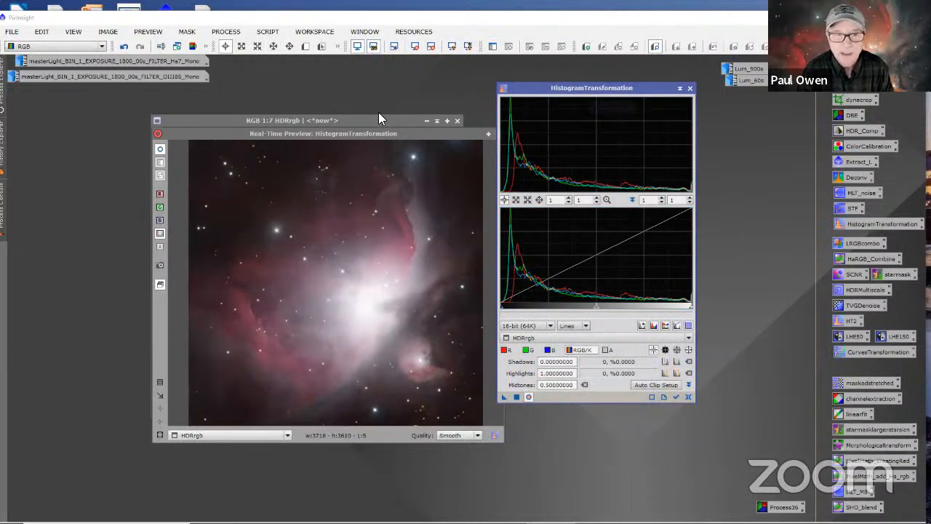
Step: Move the real-time preview off the image and examine the background RGB values below the small round nebula
left_click_drag(389, 131, 398, 409)
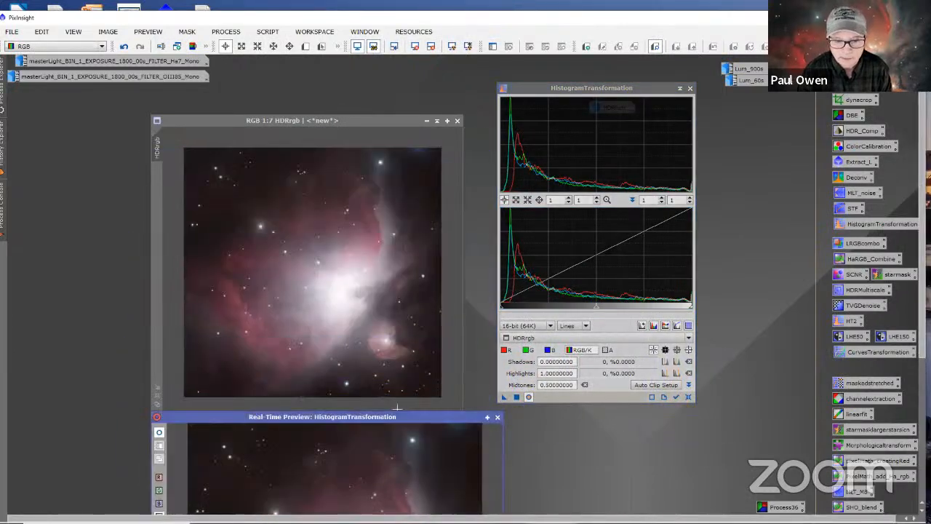
left_click(416, 376)
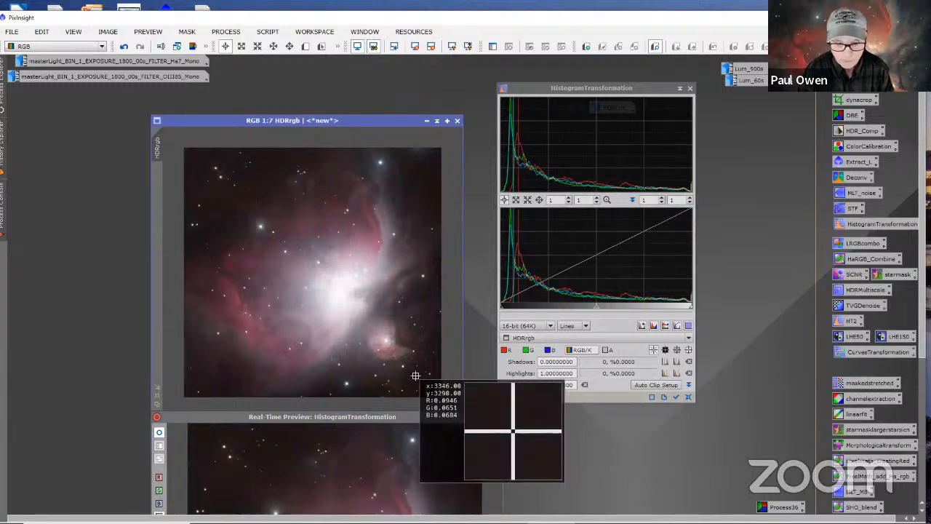
left_click_drag(415, 375, 419, 371)
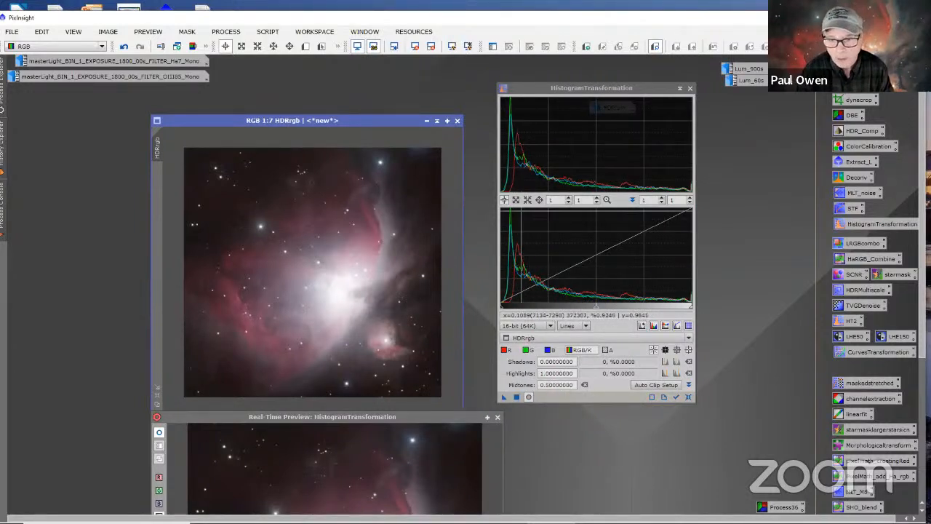
Step: Set the green midtones to about 0.446 and the blue midtones to about 0.453, and apply the channel balance to HDRrgb
left_click(527, 350)
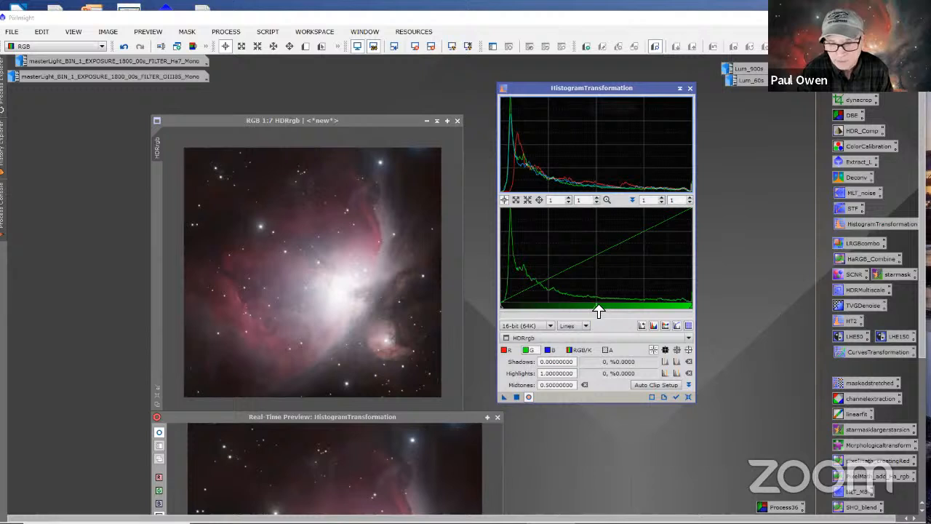
left_click_drag(598, 310, 587, 313)
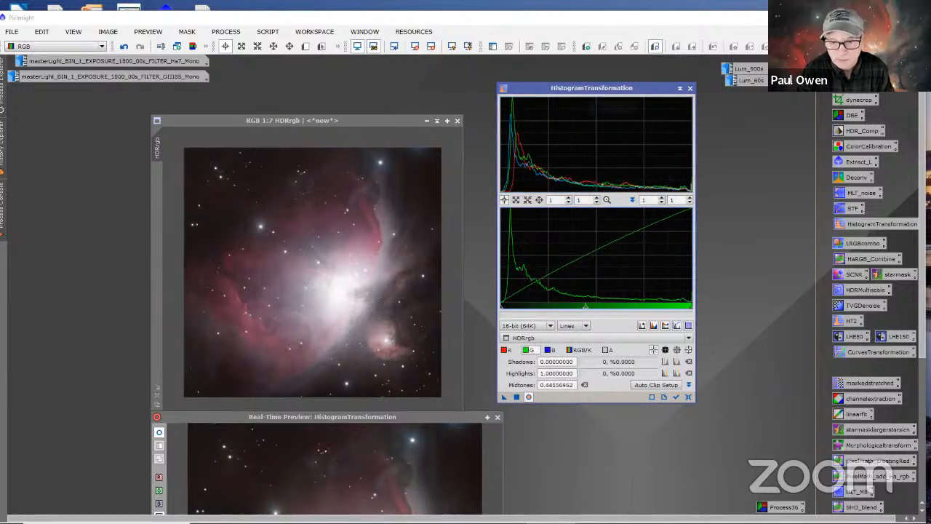
left_click(549, 350)
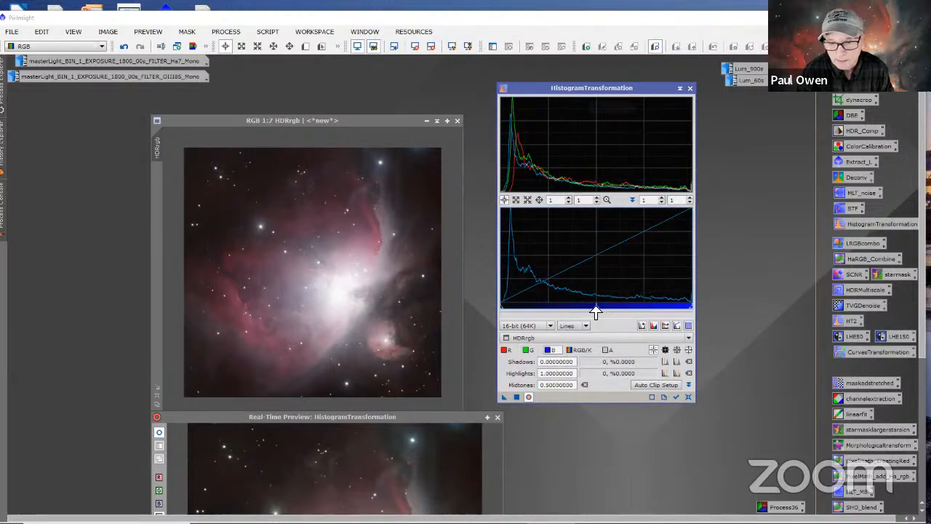
left_click_drag(595, 311, 578, 312)
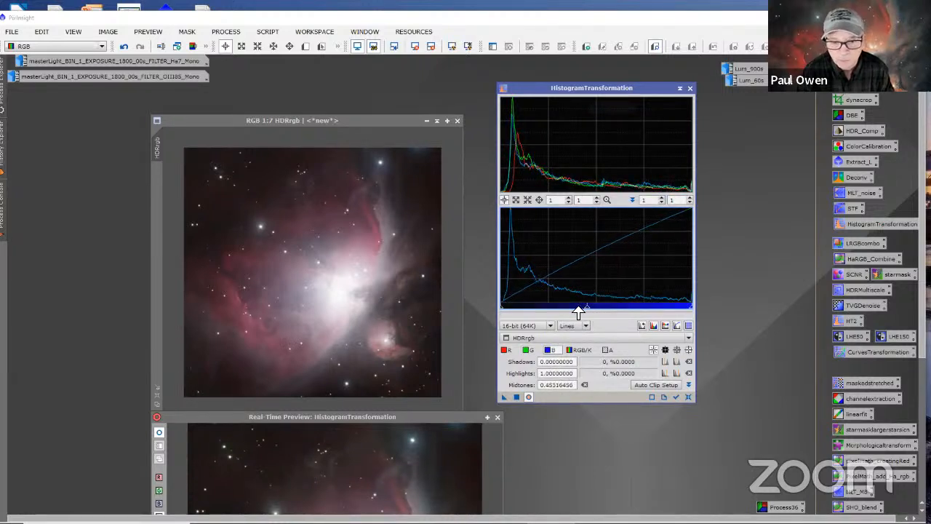
left_click(515, 397)
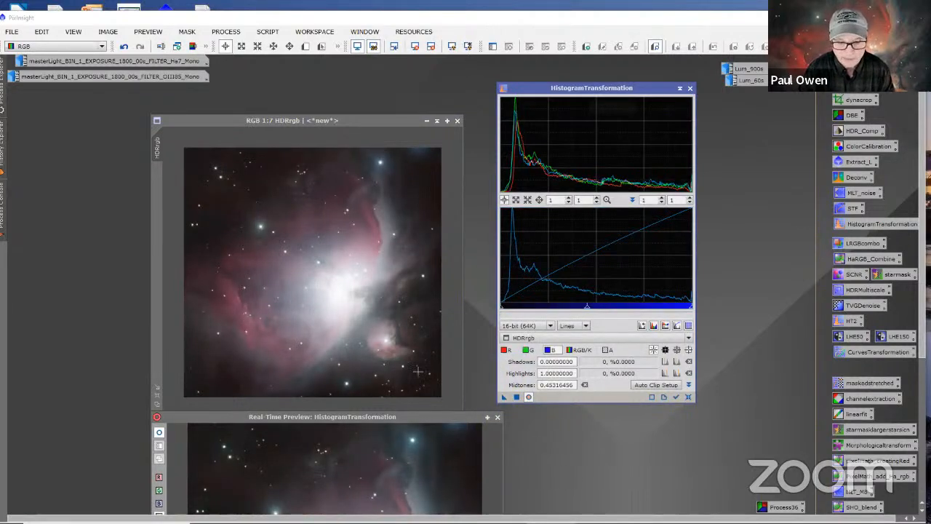
Step: Recheck the background RGB values in HDRrgb, close the real-time preview and move the image window away from the histogram window
mouse_move(424, 383)
left_mouse_down()
mouse_move(412, 367)
mouse_move(419, 374)
left_mouse_up()
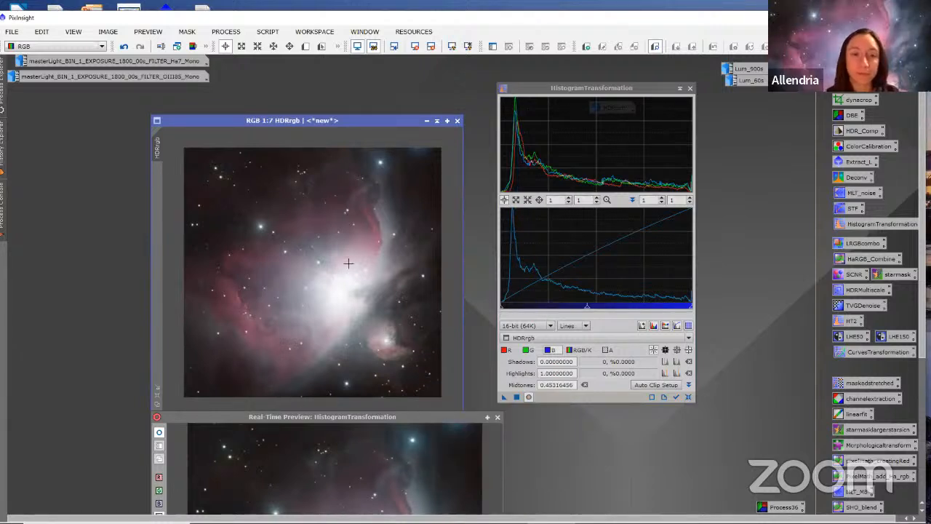
left_click(497, 418)
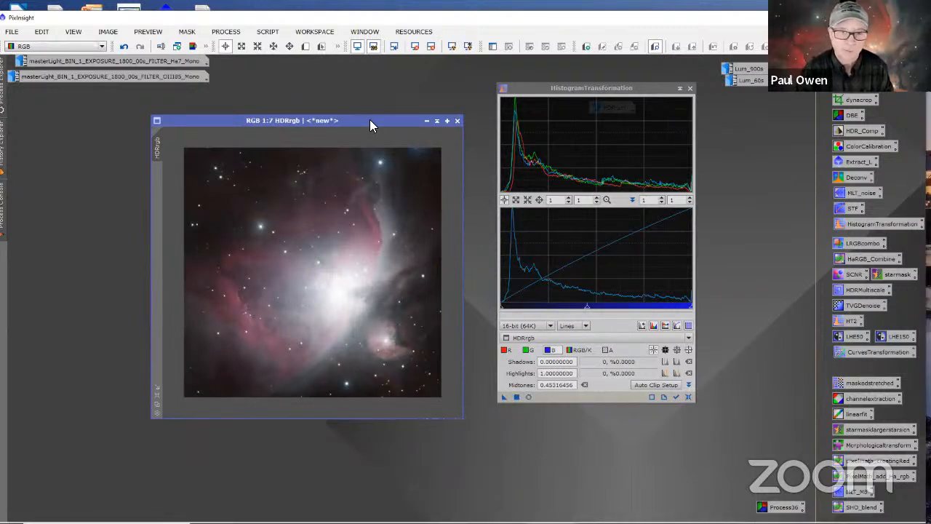
left_click_drag(370, 123, 316, 119)
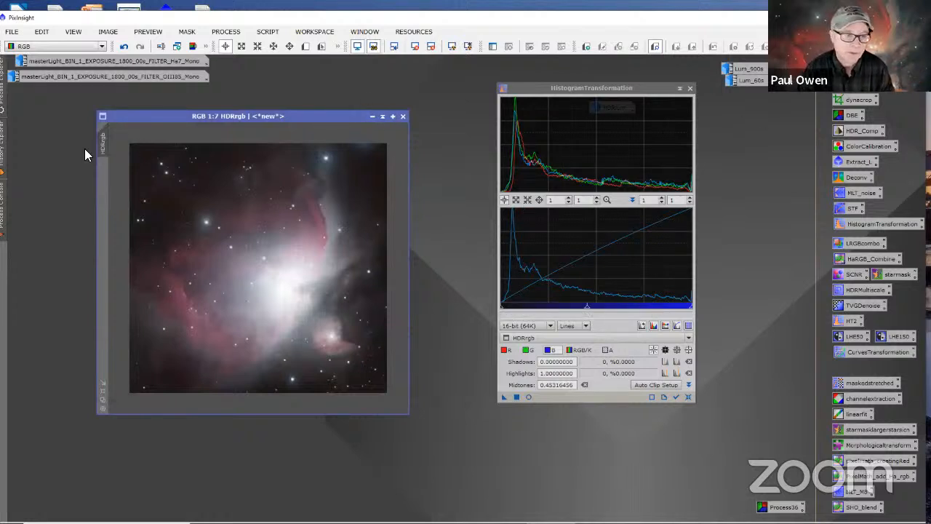
Step: Iconize the HDRrgb image, park its icon near the upper edge of the workspace, and close HistogramTransformation
left_click(371, 117)
left_click_drag(335, 100, 337, 76)
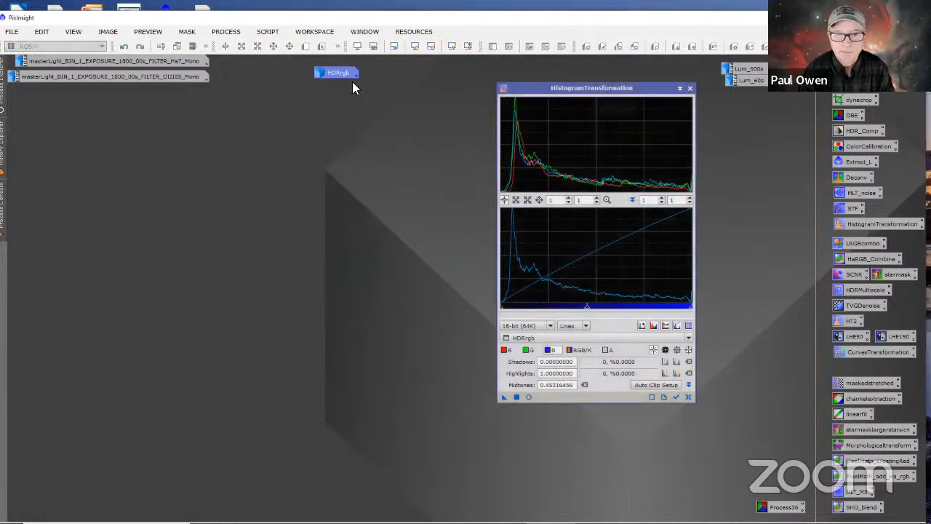
left_click(690, 88)
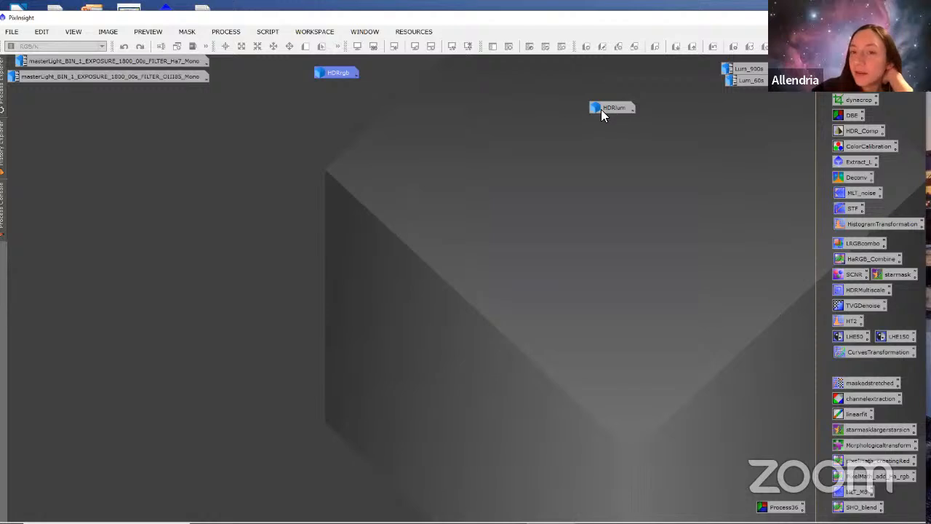
Step: Restore the HDRlum image and give it a standard screen auto-stretch after trying and resetting the boosted auto-stretch
mouse_move(593, 108)
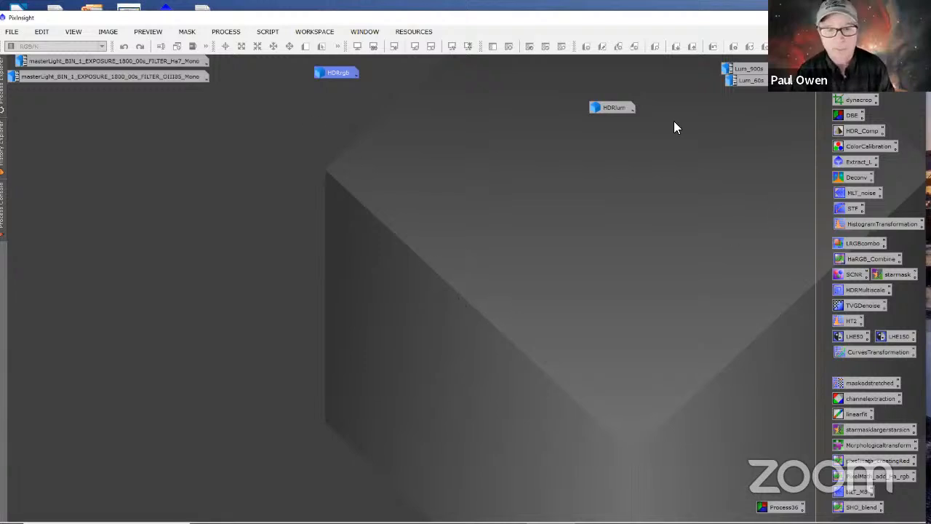
double_click(611, 107)
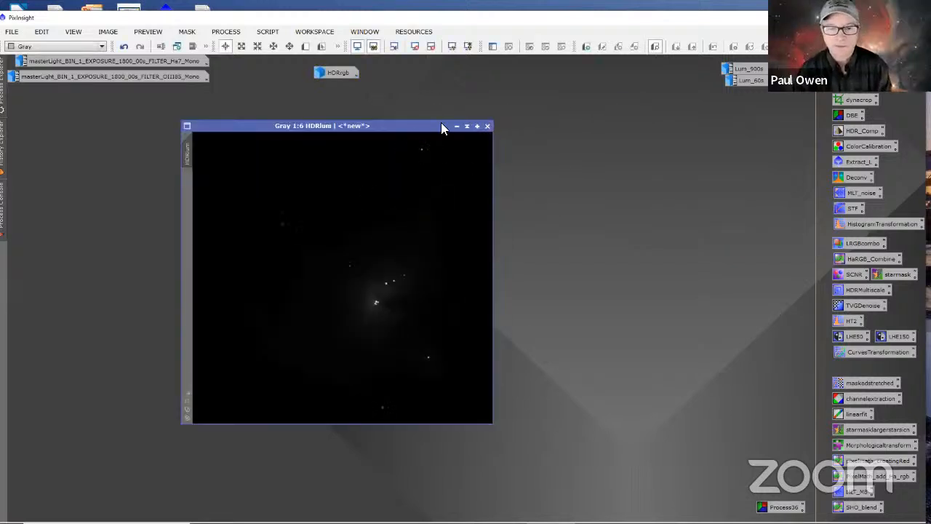
left_click(468, 47)
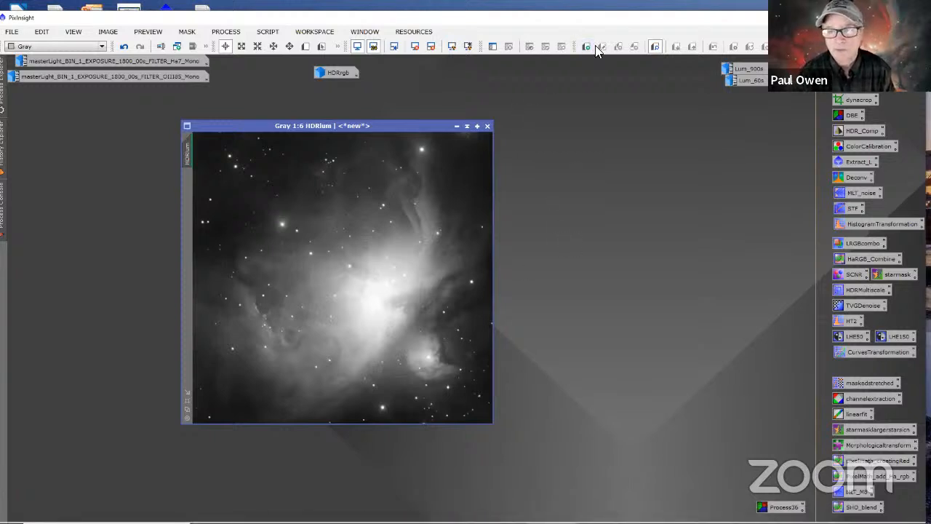
left_click(412, 47)
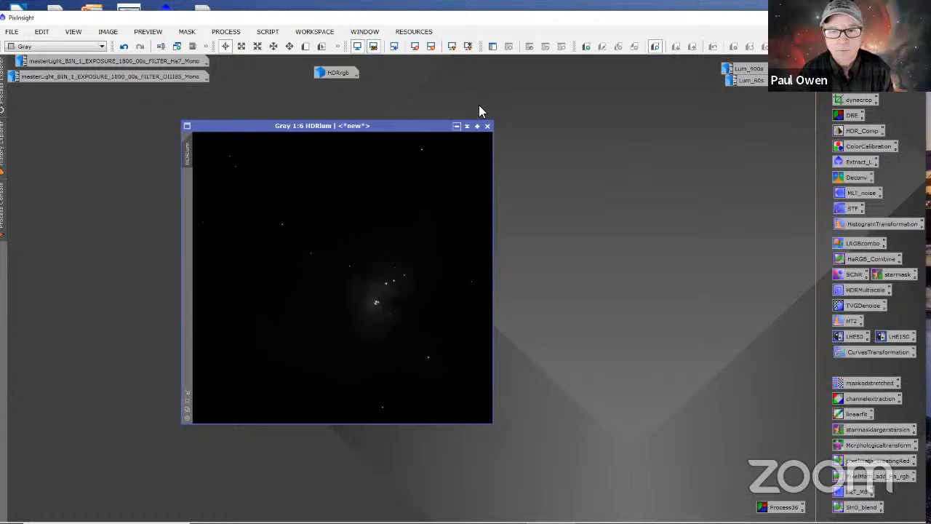
left_click(452, 46)
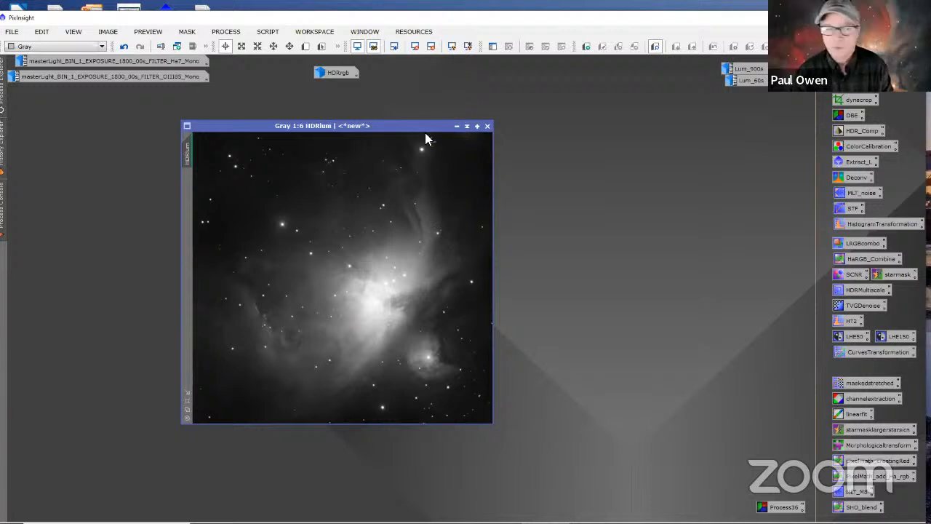
left_click_drag(419, 132, 372, 131)
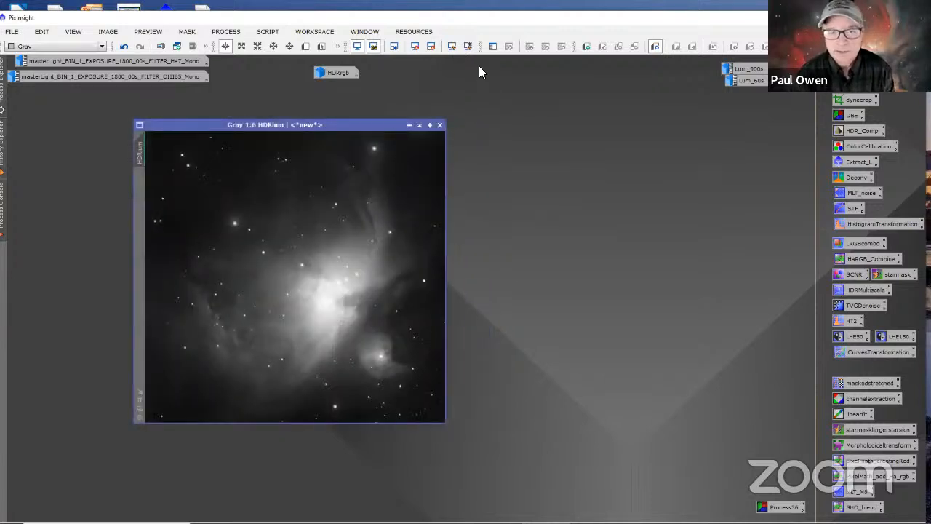
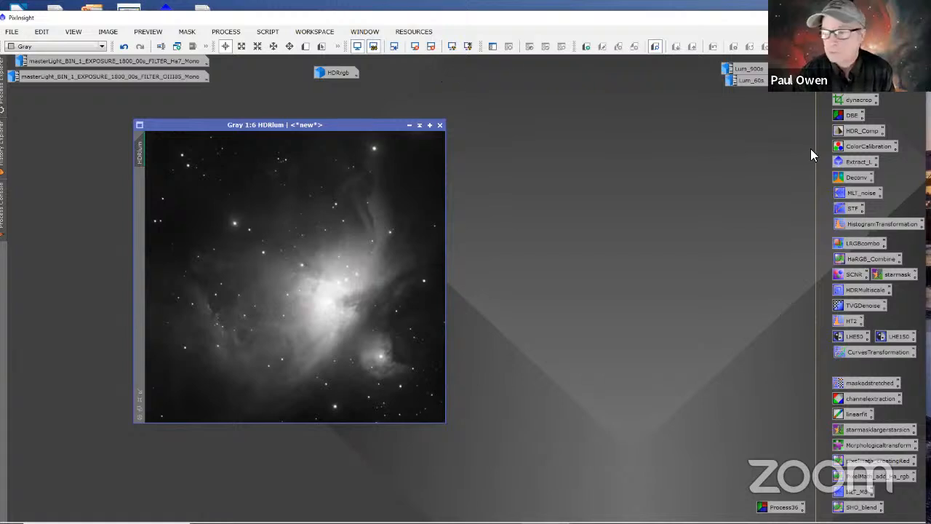
Step: Open the saved Deconvolution process and arrange its window beside the HDRlum image without overlap
double_click(841, 179)
left_click_drag(671, 114, 568, 131)
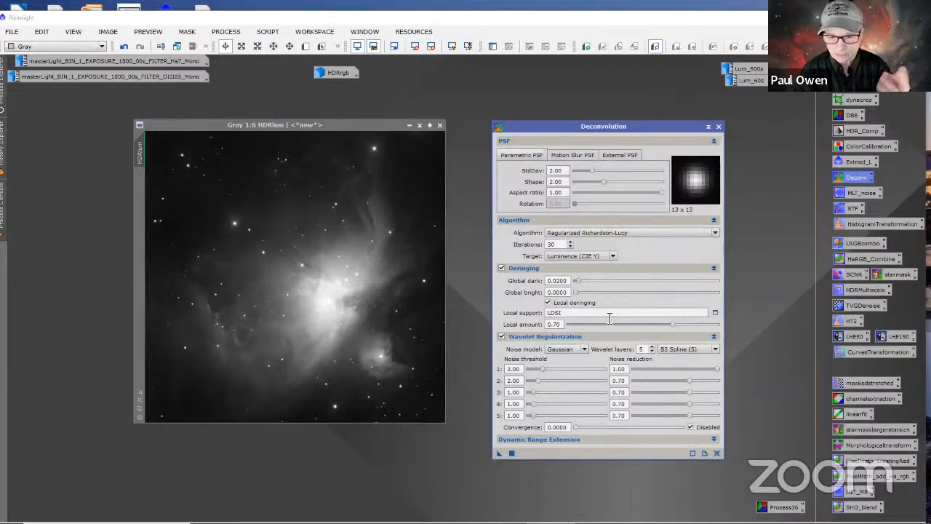
left_click_drag(547, 128, 586, 131)
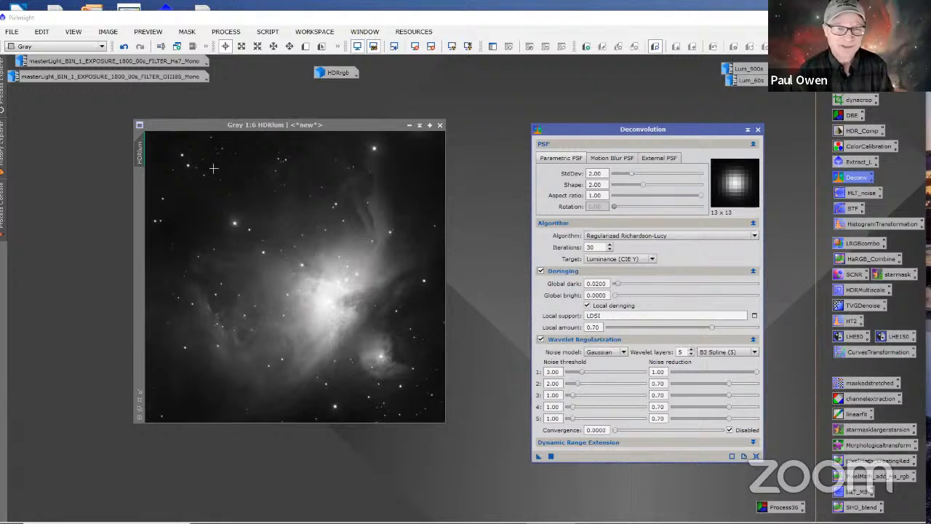
left_click_drag(357, 124, 295, 142)
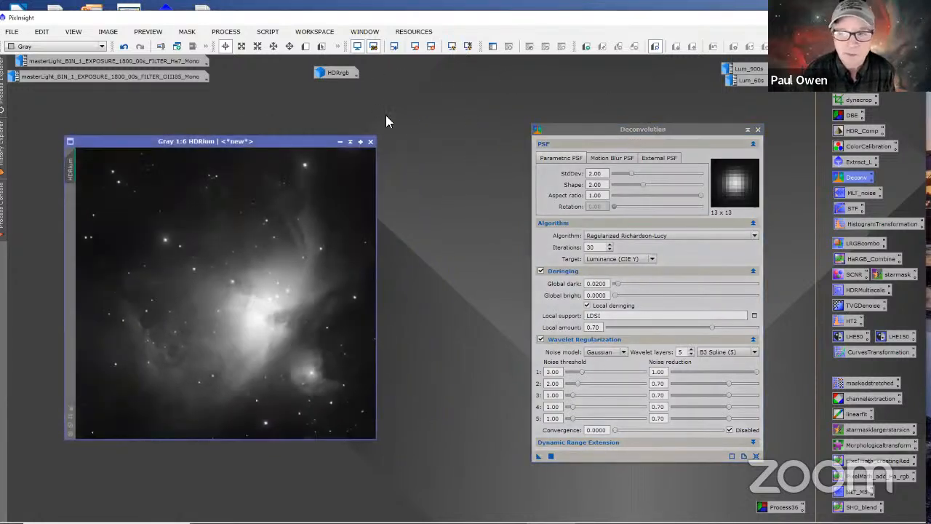
Step: Run the PSFImage script on HDRlum with the Moffat function, evaluate the stars, create the PSF image and close the script
left_click(268, 33)
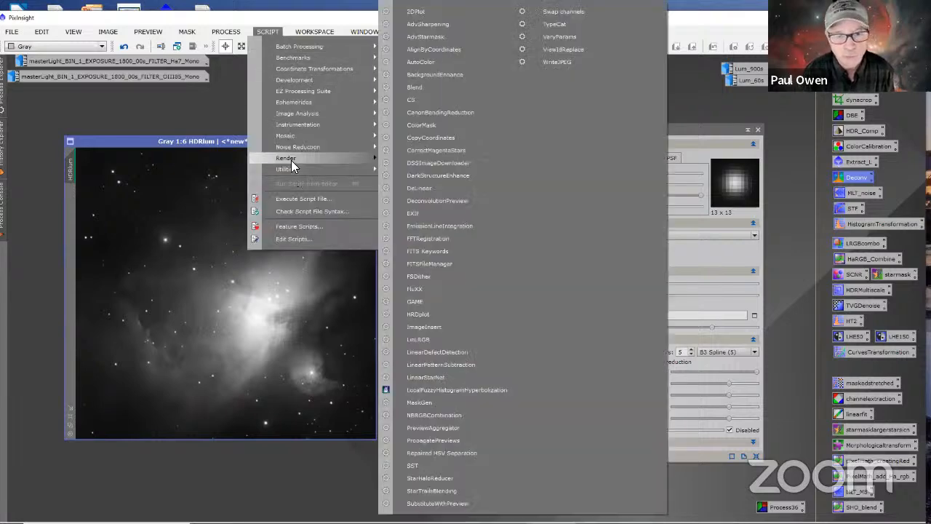
mouse_move(344, 158)
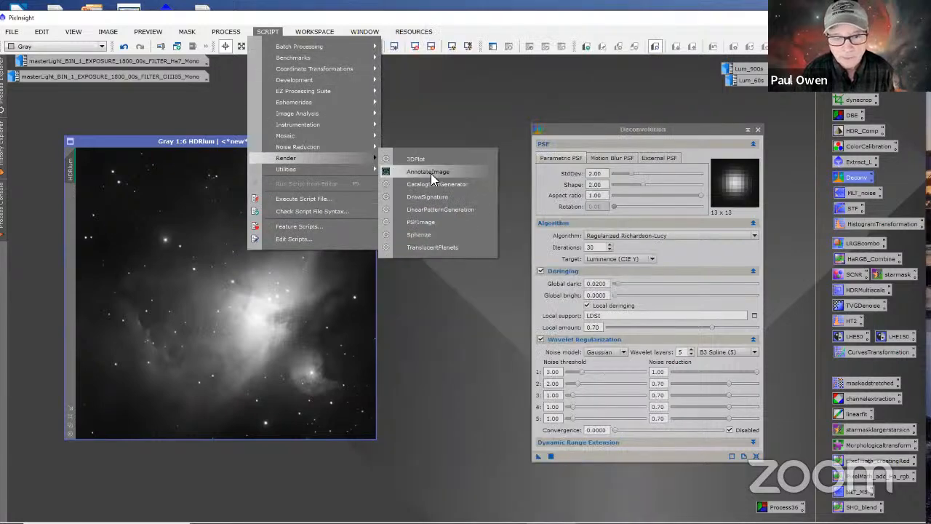
left_click(435, 222)
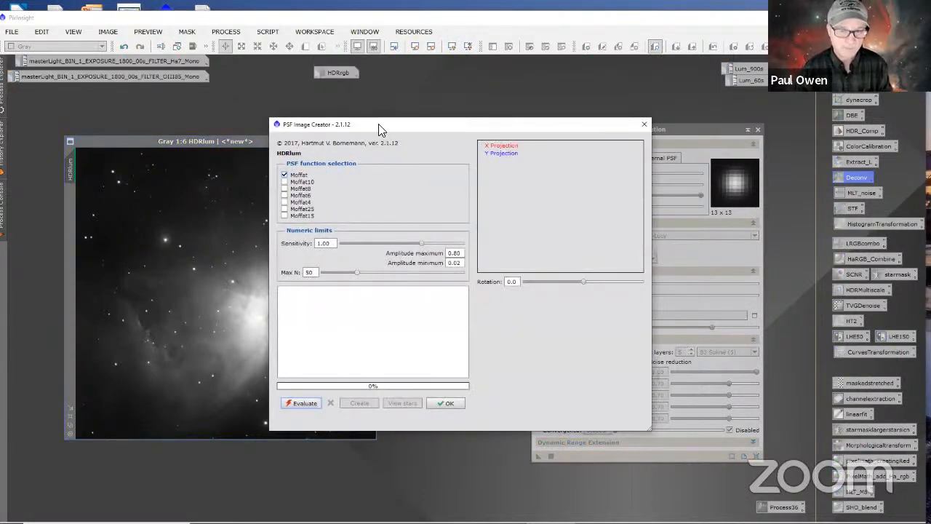
left_click_drag(383, 123, 493, 89)
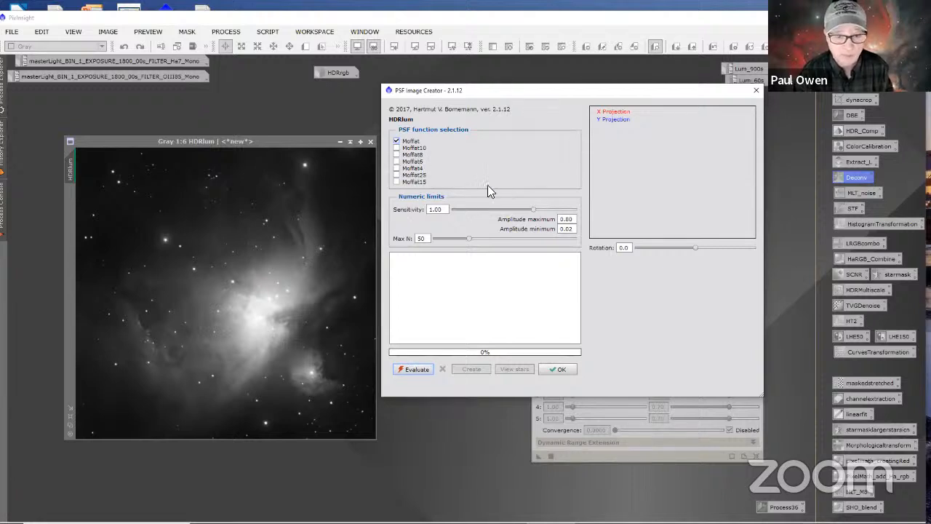
left_click(417, 370)
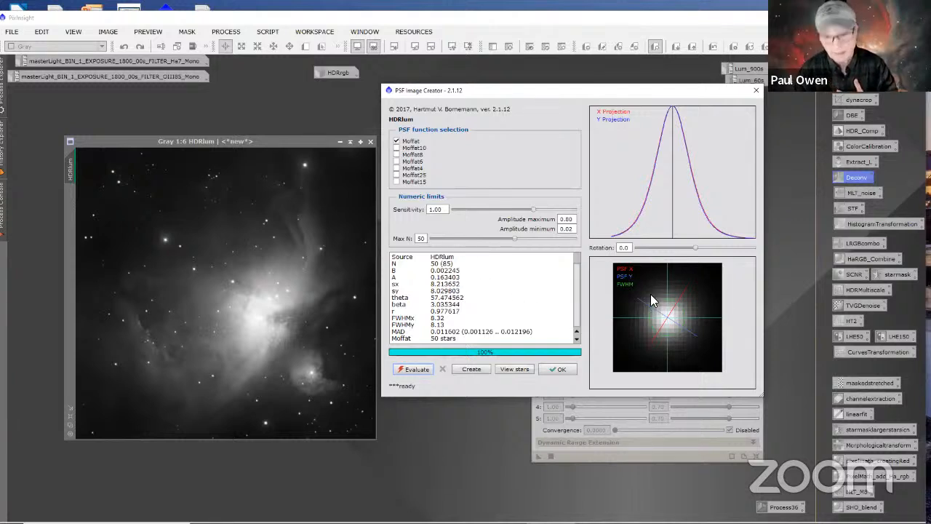
left_click(473, 369)
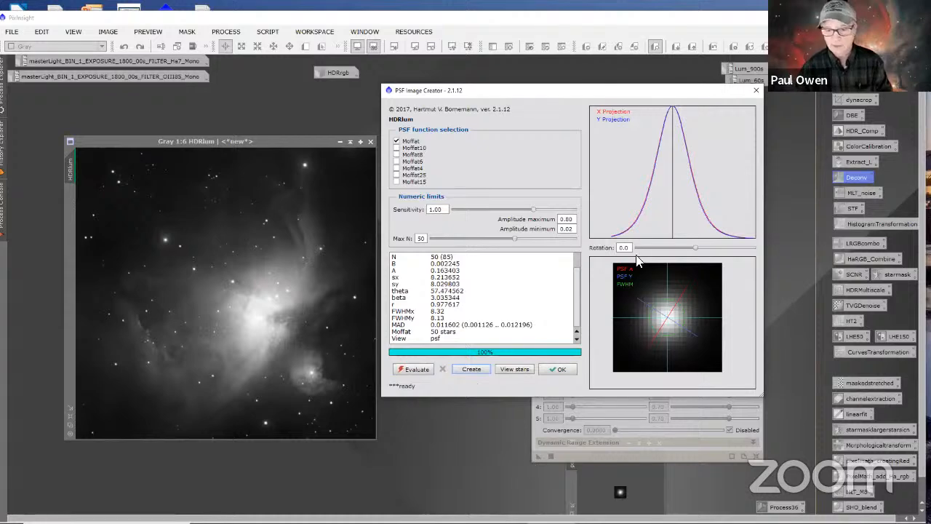
left_click(756, 90)
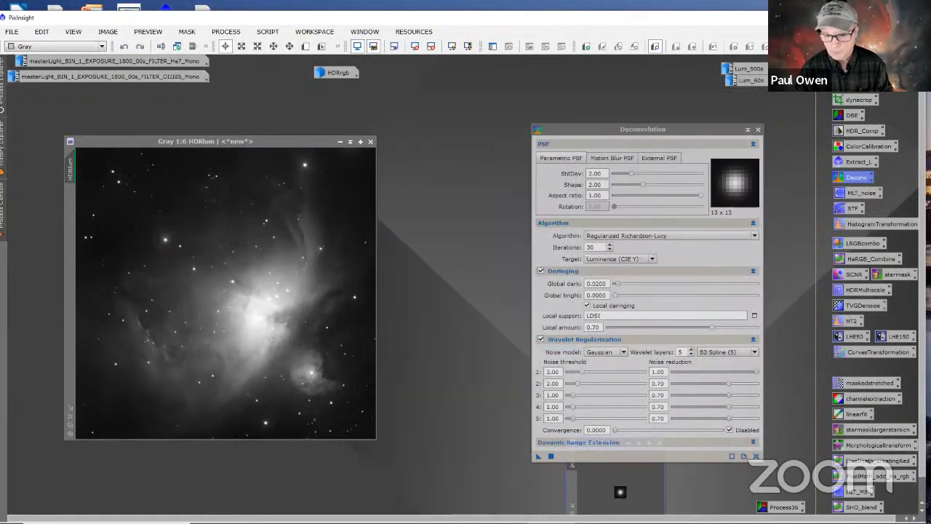
Step: Iconize the new psf image, park its icon near the upper edge of the workspace and reposition the Deconvolution window
left_click_drag(575, 132, 557, 94)
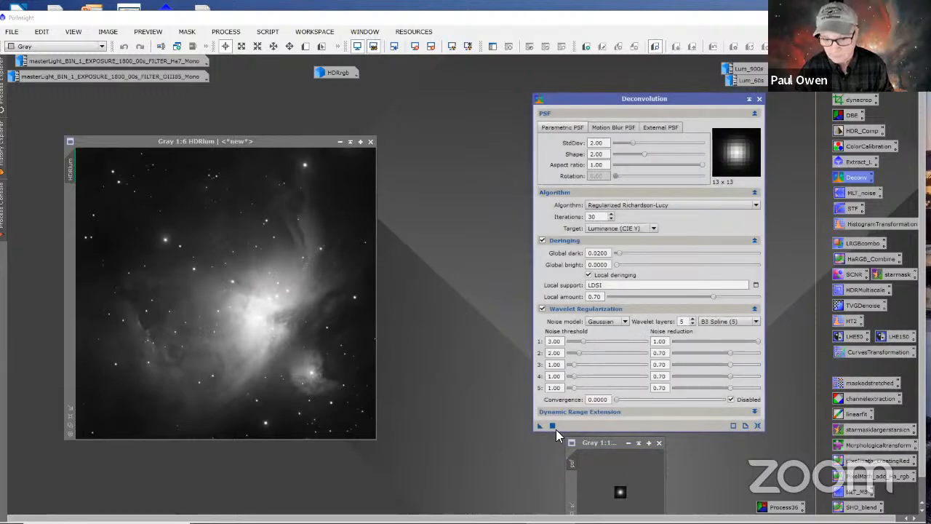
left_click_drag(607, 445, 441, 97)
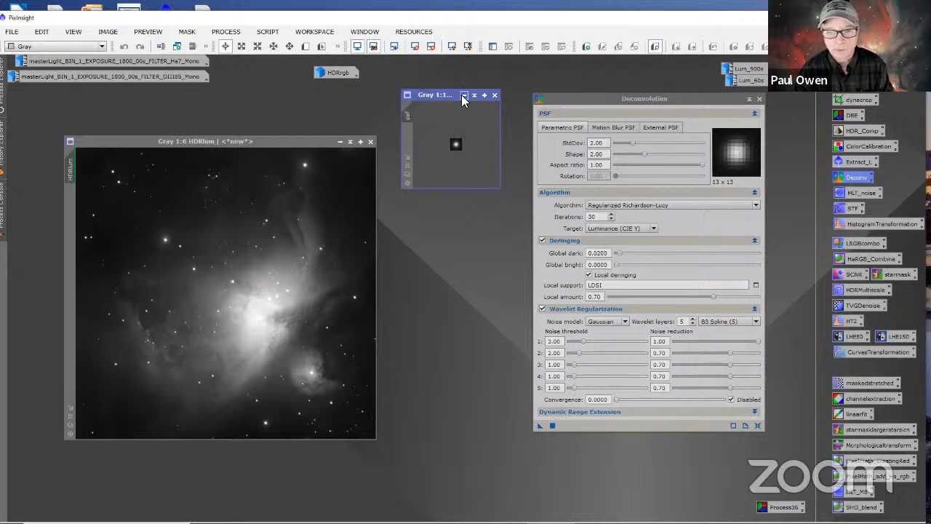
left_click(463, 95)
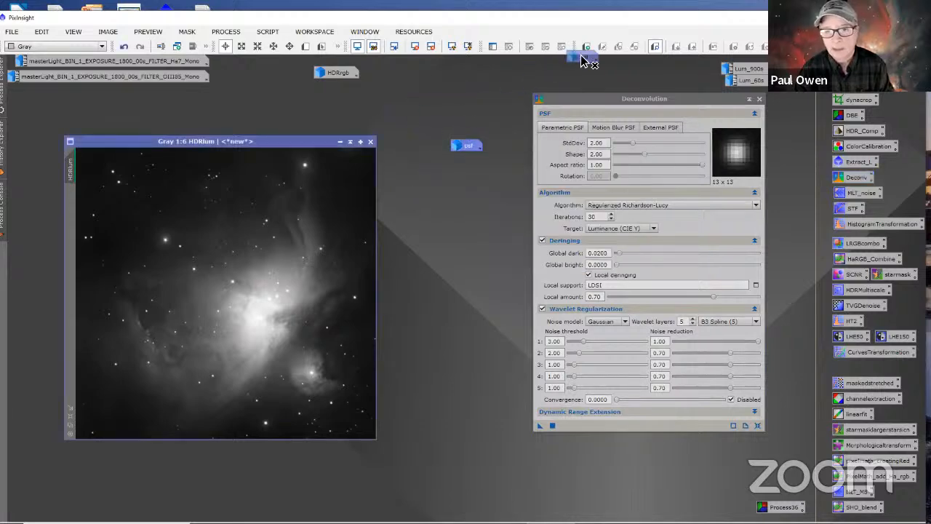
left_click_drag(582, 66, 580, 64)
left_click_drag(566, 103, 526, 126)
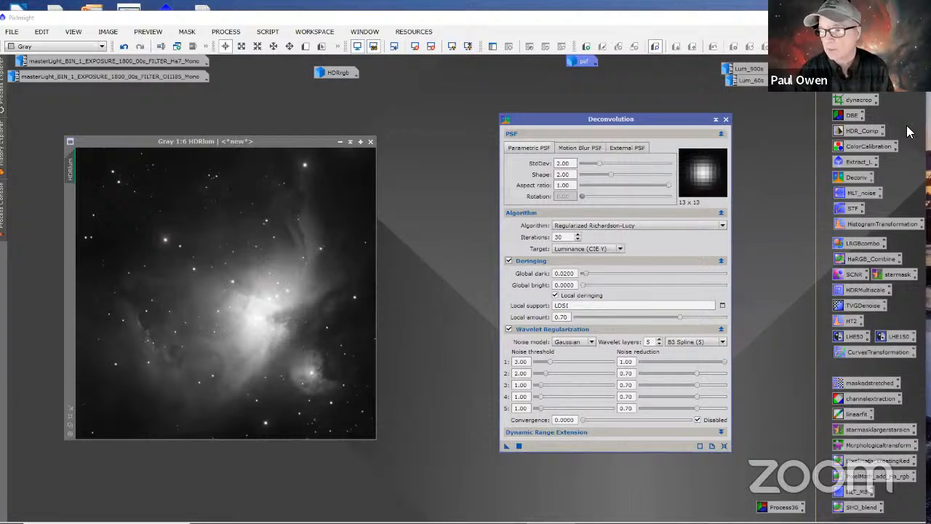
Step: Open the saved StarMask process beside Deconvolution and apply it to HDRlum with noise threshold 0.2 and scale 5
double_click(897, 274)
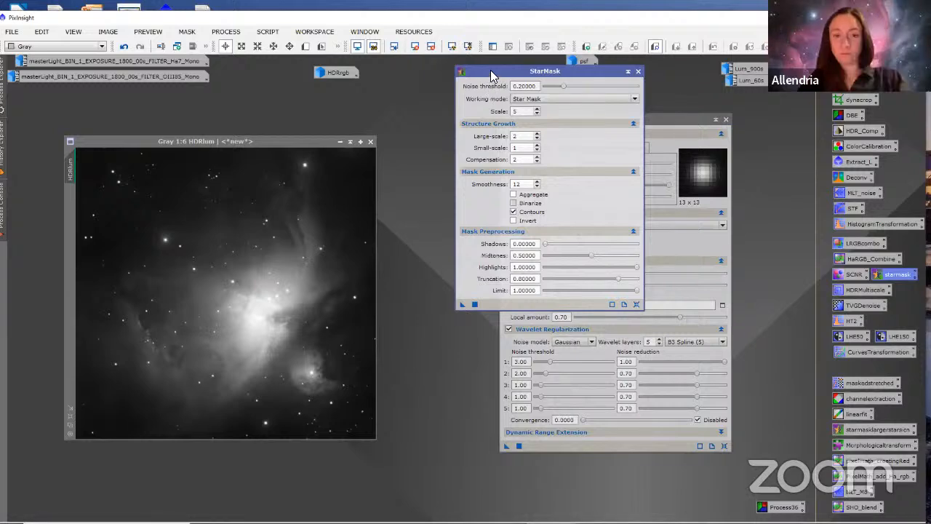
left_click_drag(490, 70, 426, 127)
left_click_drag(646, 121, 734, 130)
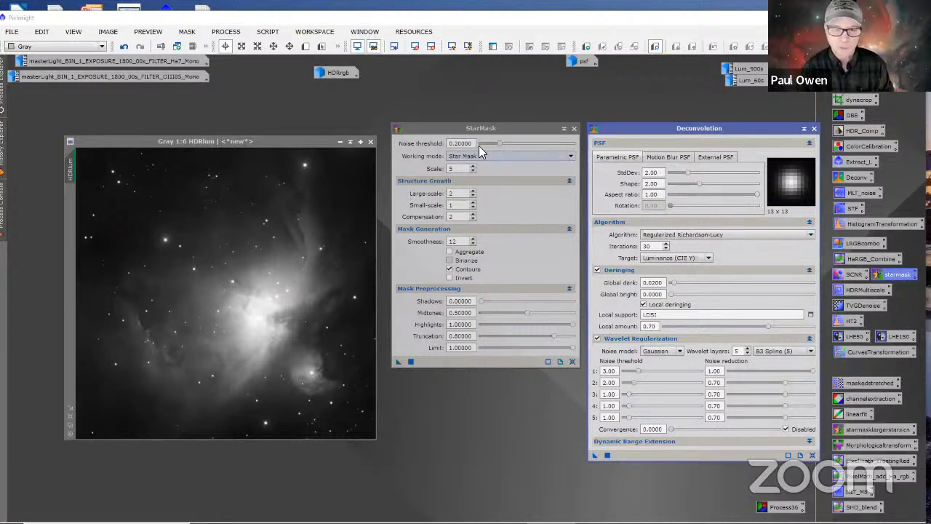
left_click_drag(447, 127, 457, 109)
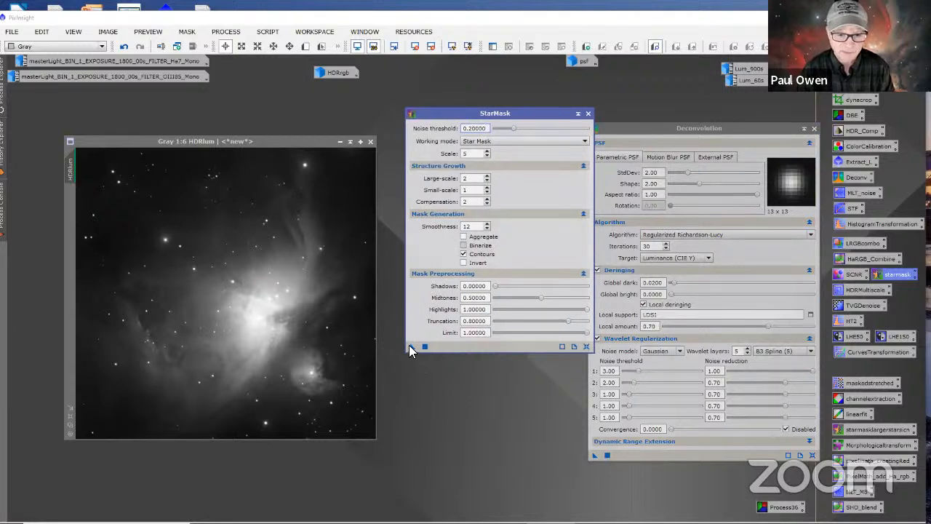
left_click_drag(411, 347, 318, 352)
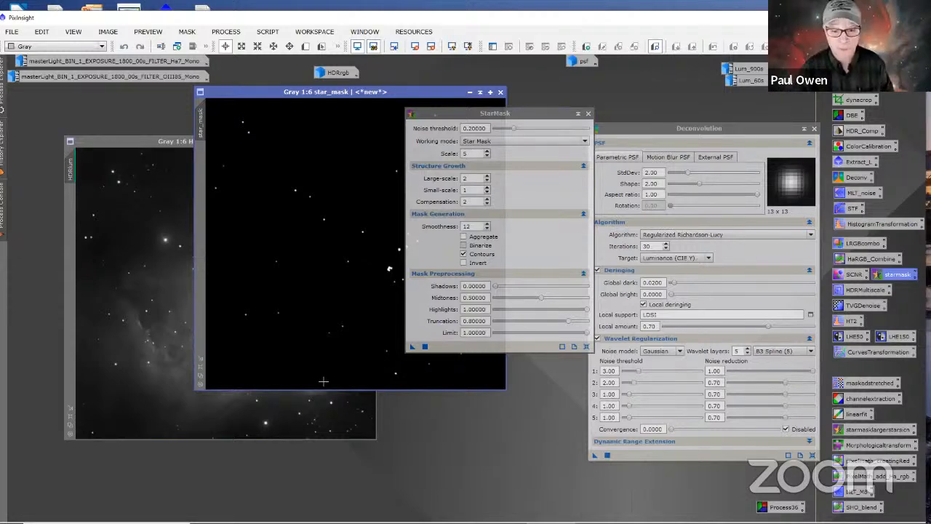
Step: Lay the star mask exactly over HDRlum and blink between the two images to compare the masked stars
left_click_drag(463, 113, 429, 259)
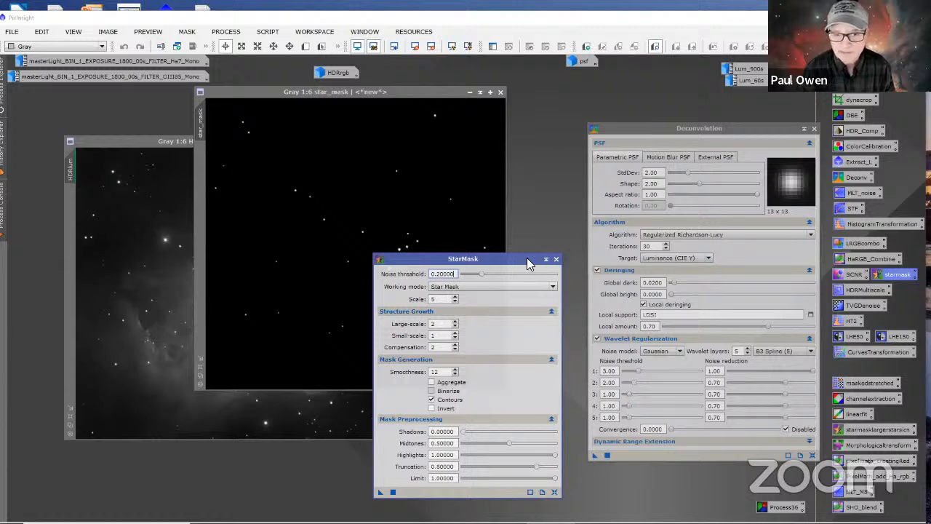
left_click_drag(528, 260, 686, 254)
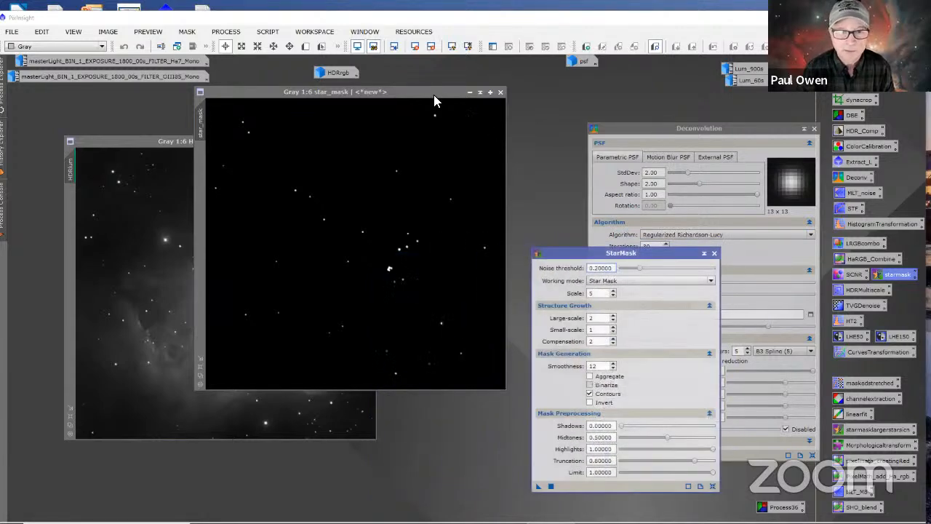
left_click_drag(433, 94, 307, 144)
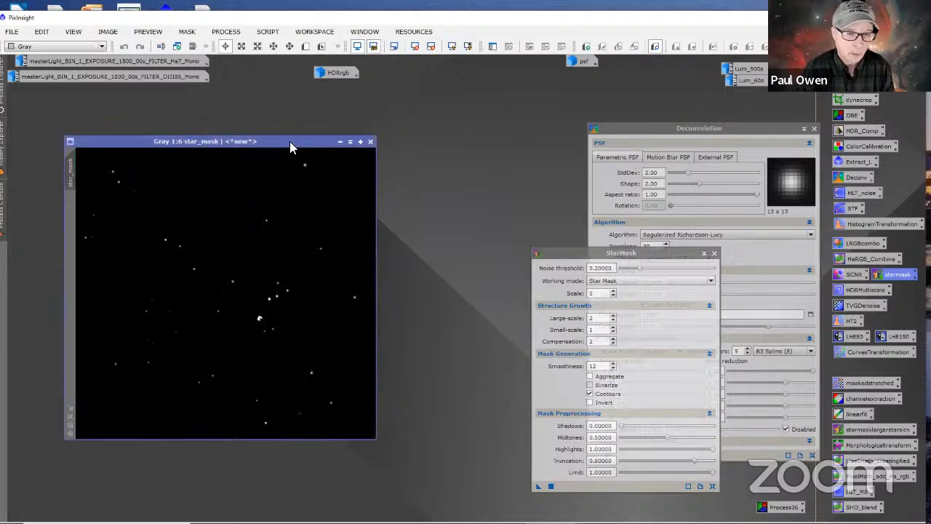
left_click(289, 141)
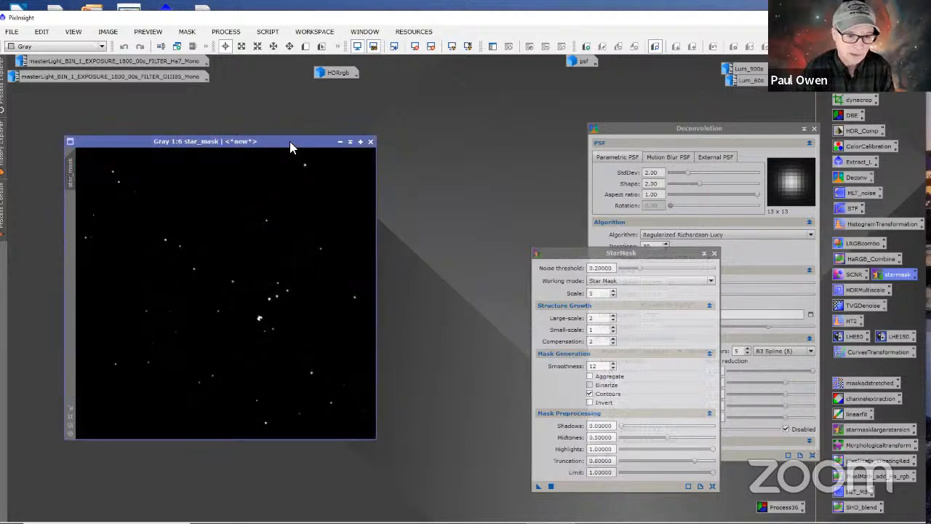
left_click(290, 141)
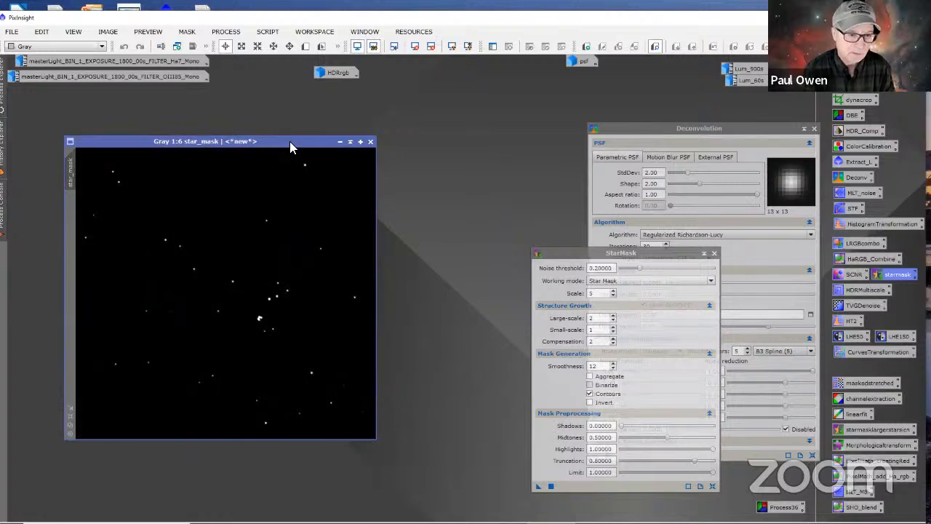
left_click(289, 141)
left_click(289, 141)
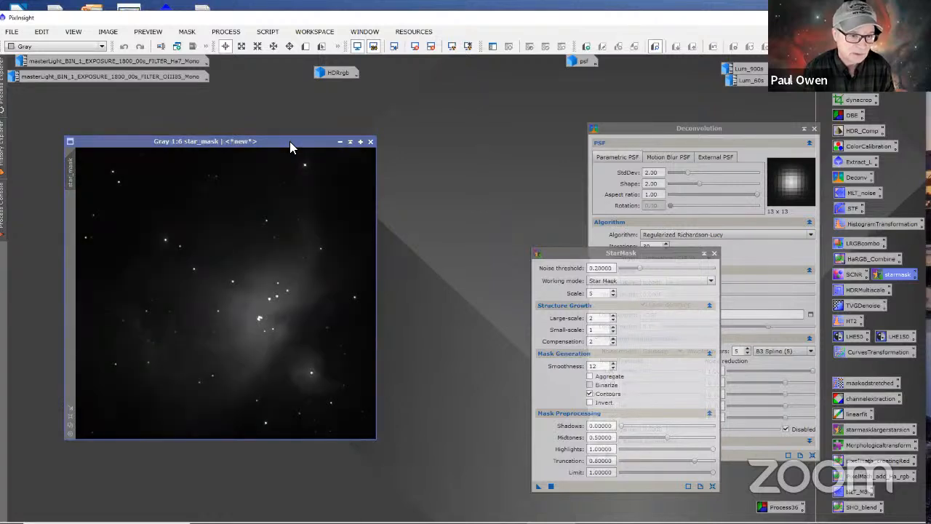
left_click(290, 142)
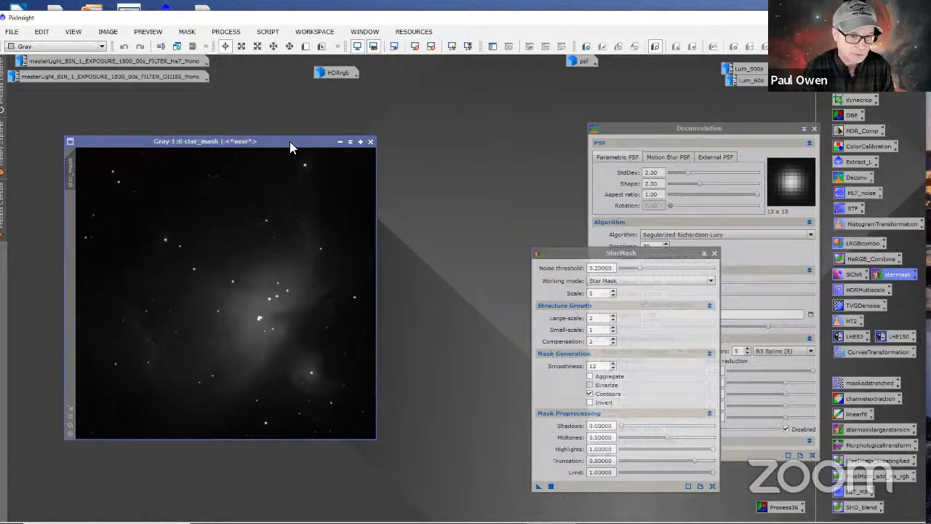
left_click(289, 141)
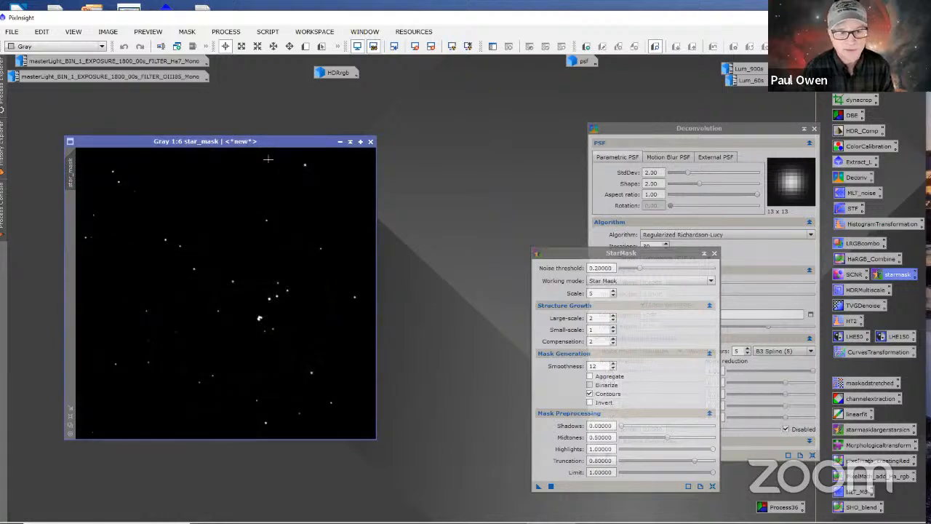
Step: Move the star mask off HDRlum and rename it LDSI to match the local support image in Deconvolution
left_click_drag(267, 142, 591, 97)
right_click(394, 132)
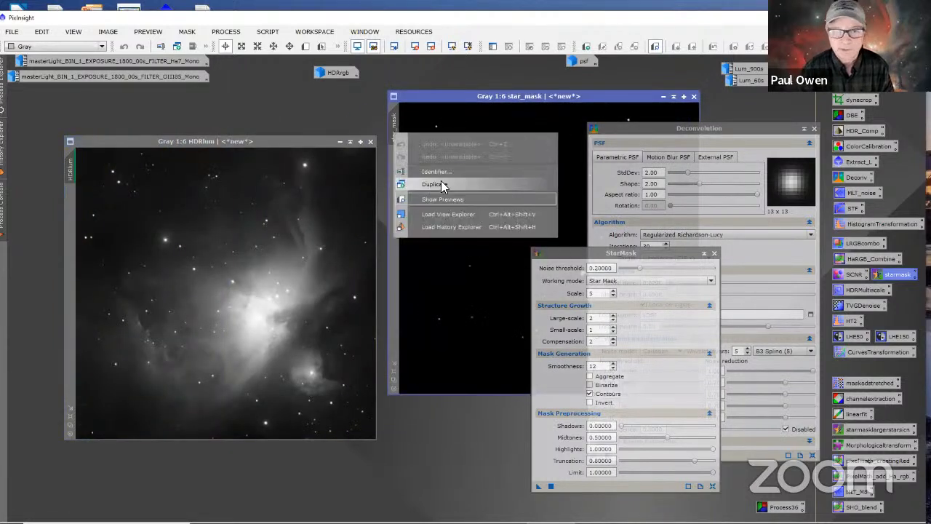
left_click(437, 173)
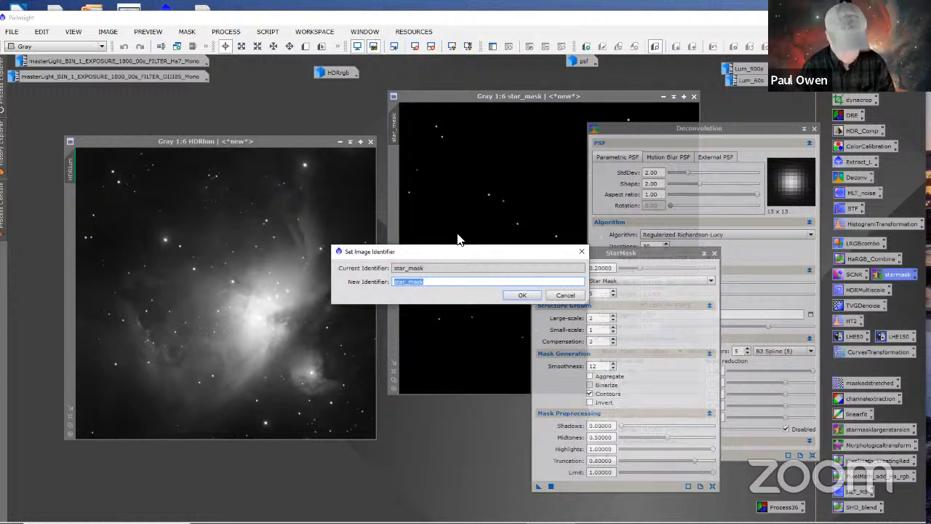
type("LD")
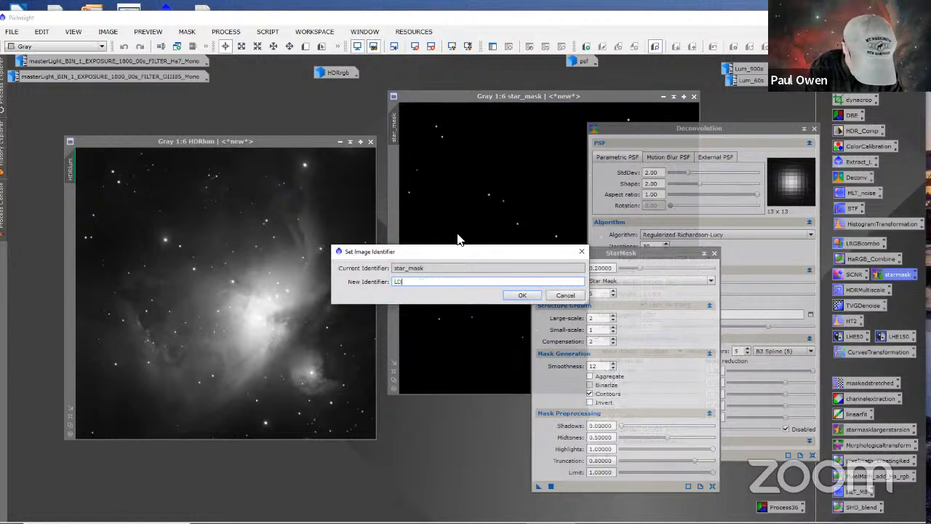
type("S2")
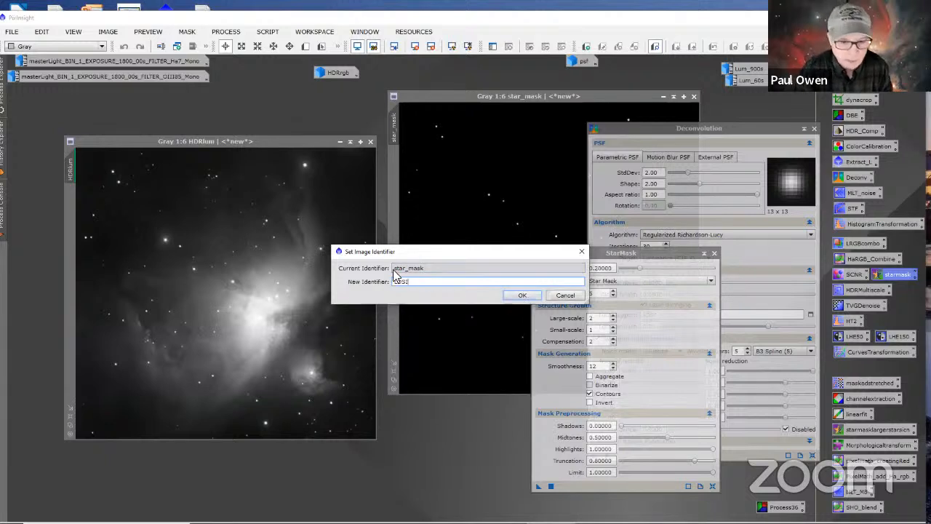
left_click(523, 295)
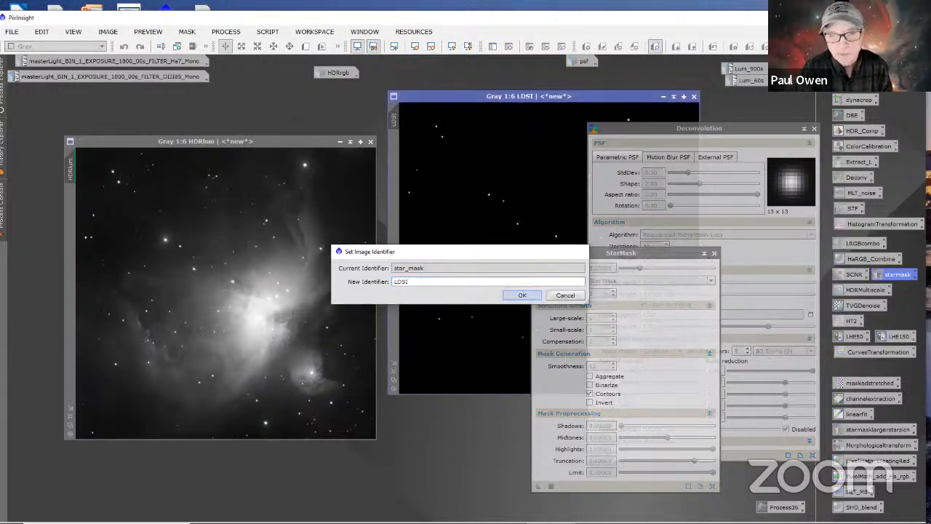
Step: Bring Deconvolution to the front, collapse the StarMask window and shift the HDRlum image slightly to clear the workspace
left_click_drag(649, 251, 485, 280)
left_click(733, 126)
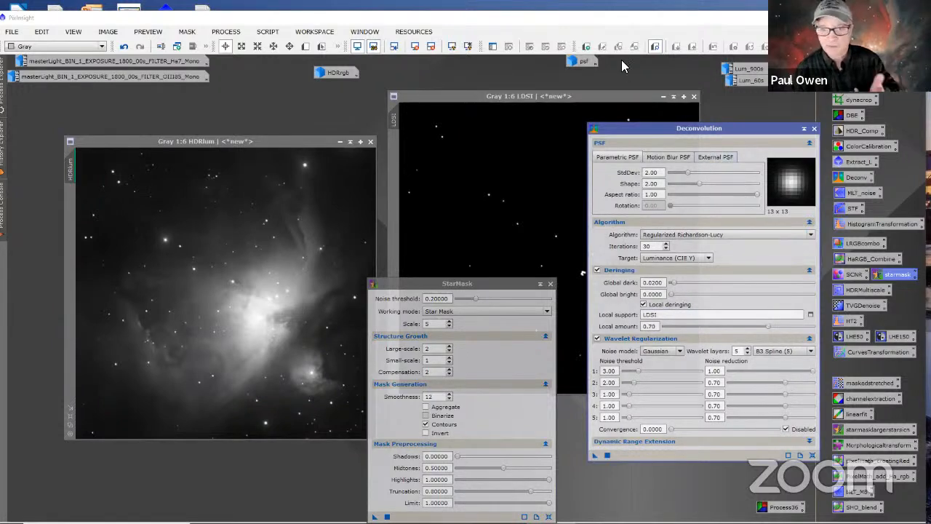
left_click_drag(505, 280, 527, 251)
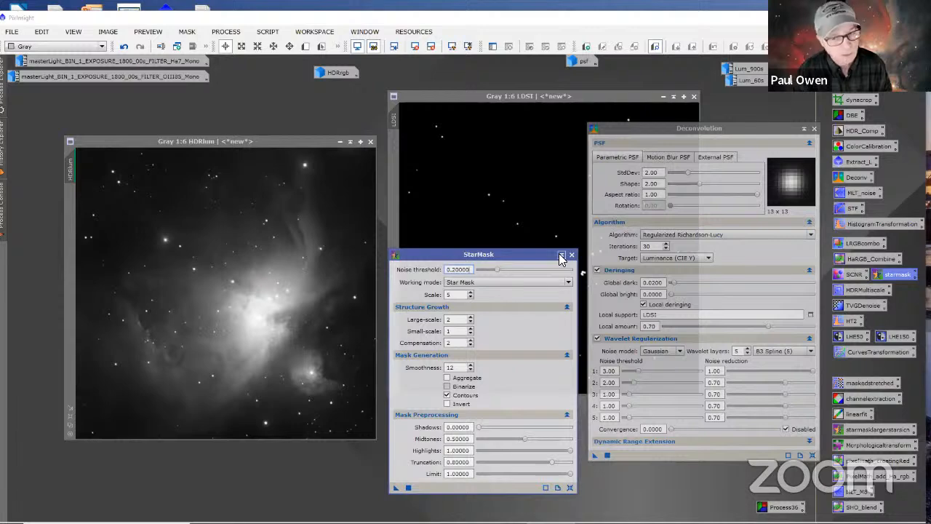
left_click(561, 257)
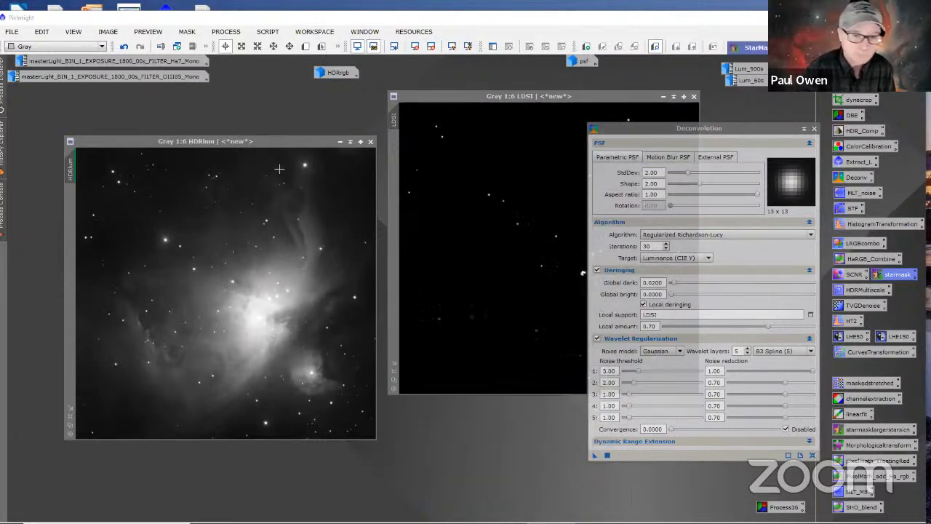
left_click_drag(285, 138, 274, 129)
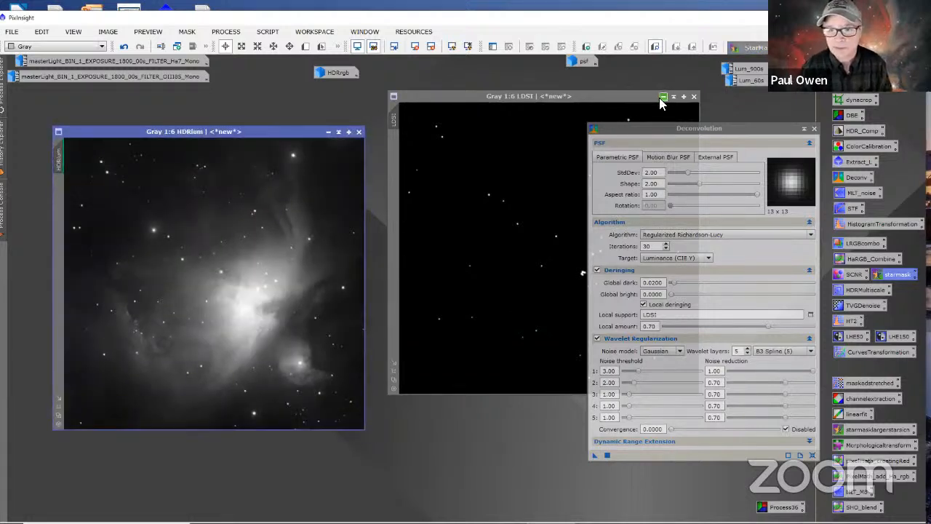
Step: Iconize the LDSI star mask, park it beneath the psf icon, and shift the HDRlum image slightly
left_click(662, 97)
left_click_drag(563, 248, 586, 77)
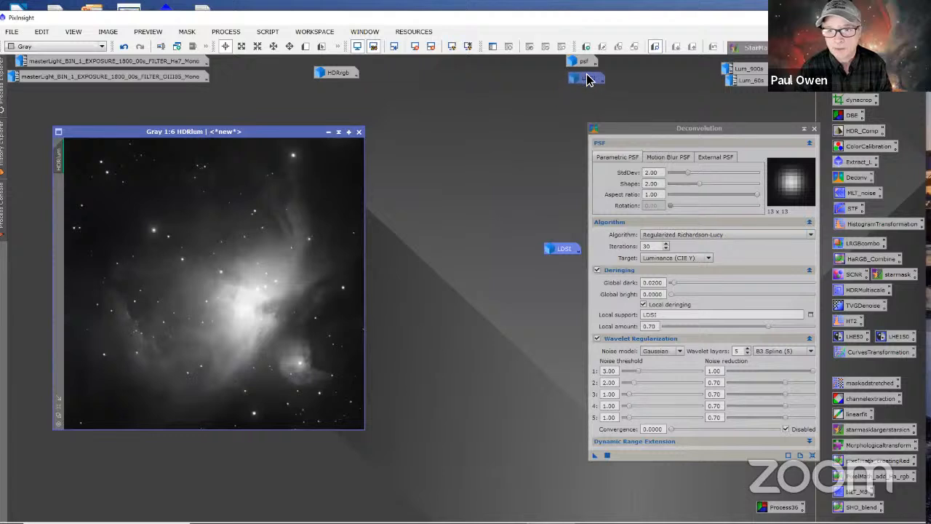
left_click_drag(293, 132, 318, 139)
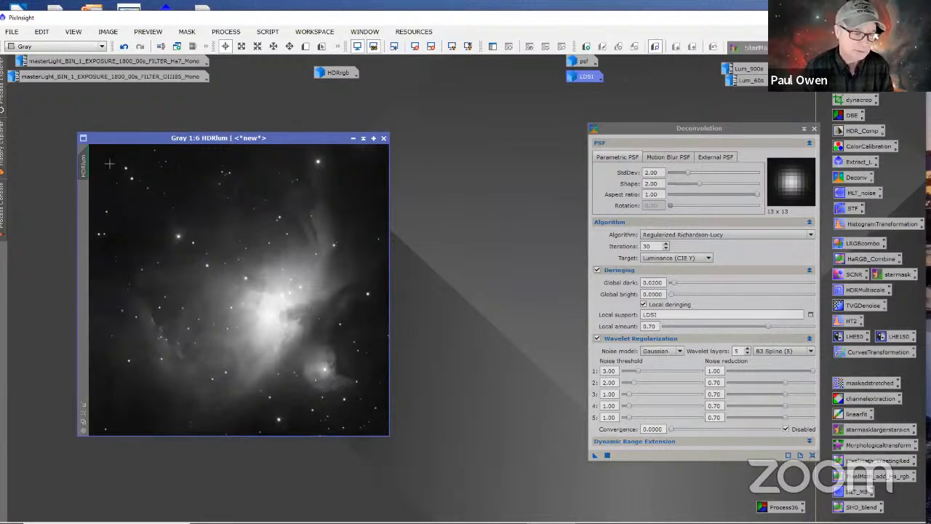
Step: Duplicate HDRlum, offset the clone from the original, and collapse Deconvolution out of the way above it
mouse_move(87, 166)
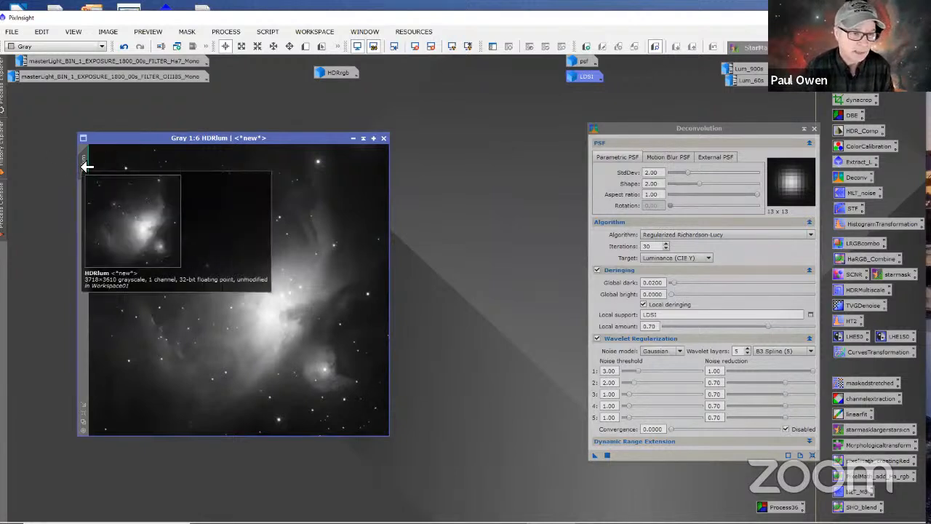
left_click_drag(87, 166, 121, 191)
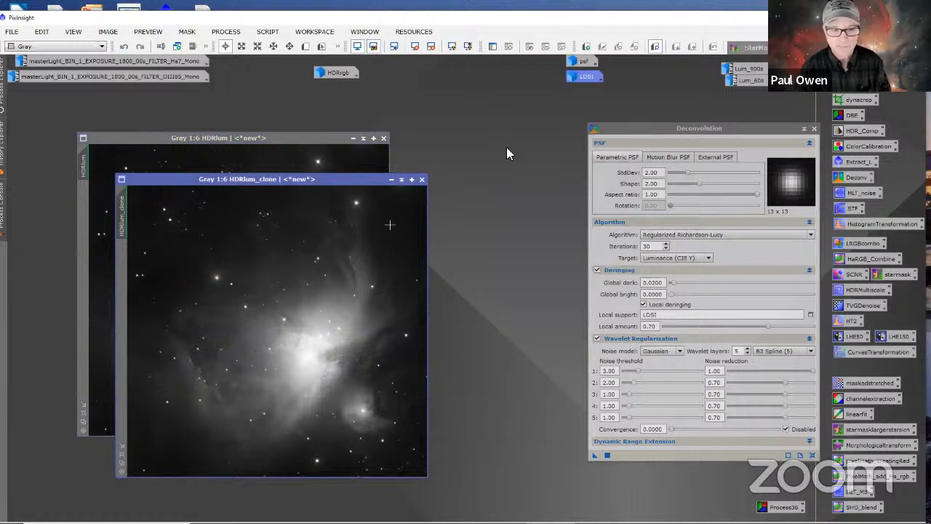
left_click_drag(359, 179, 417, 151)
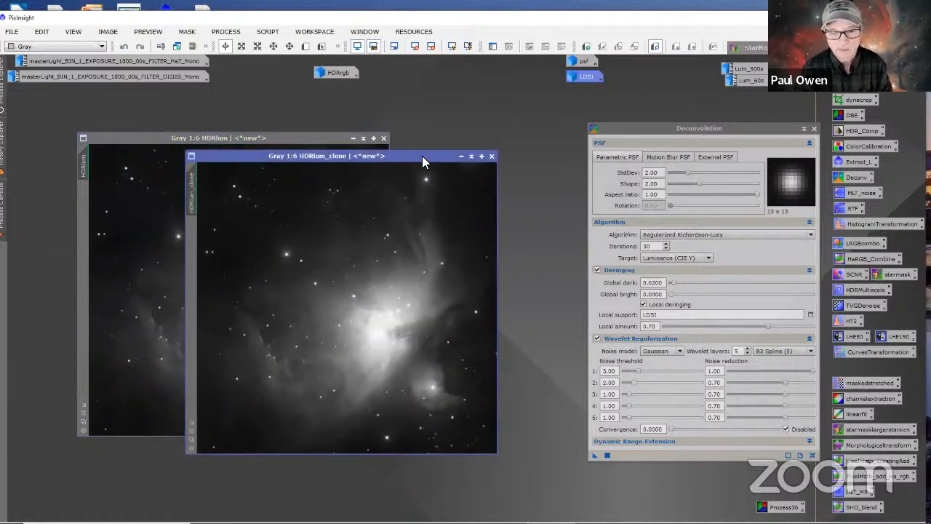
left_click(804, 128)
left_click_drag(714, 291, 655, 115)
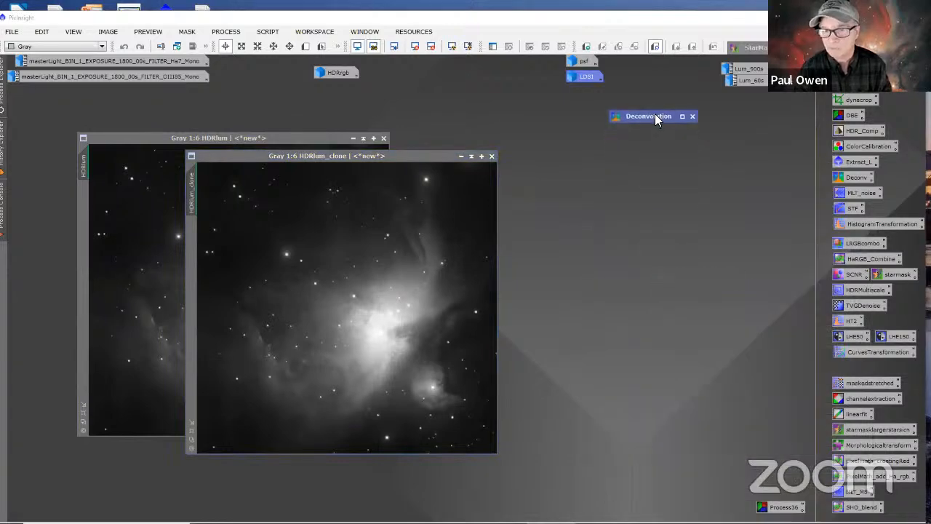
left_click_drag(432, 155, 478, 171)
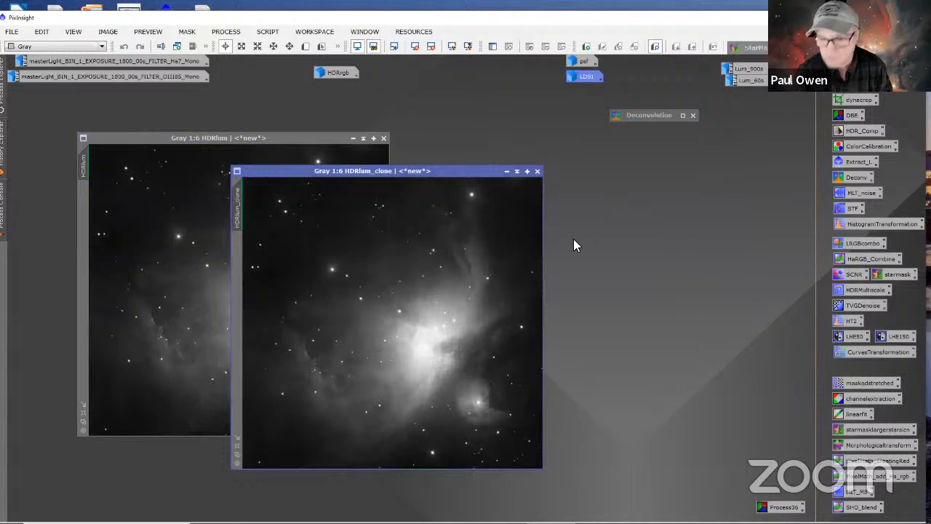
Step: Open ScreenTransferFunction, remove the existing screen stretch from HDRlum_clone and apply a fresh auto stretch to it
left_click(842, 209)
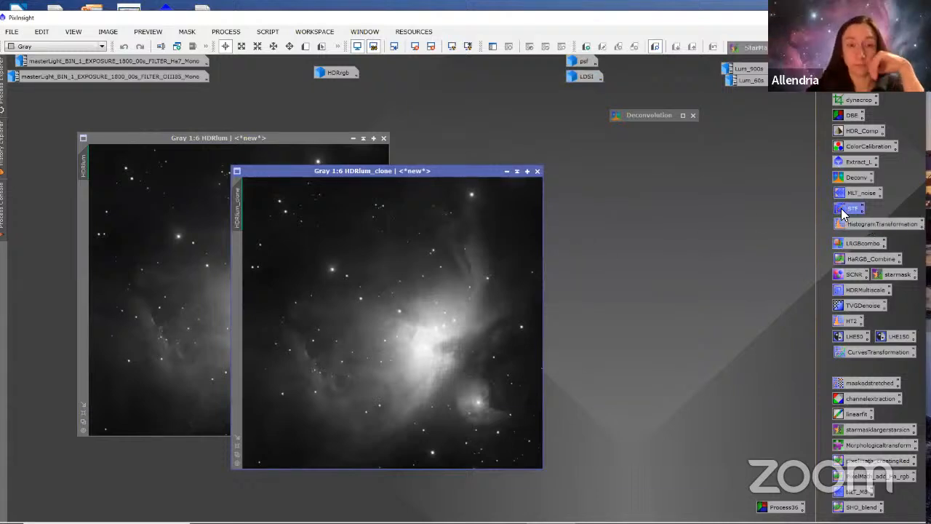
double_click(842, 209)
left_click_drag(566, 427, 632, 349)
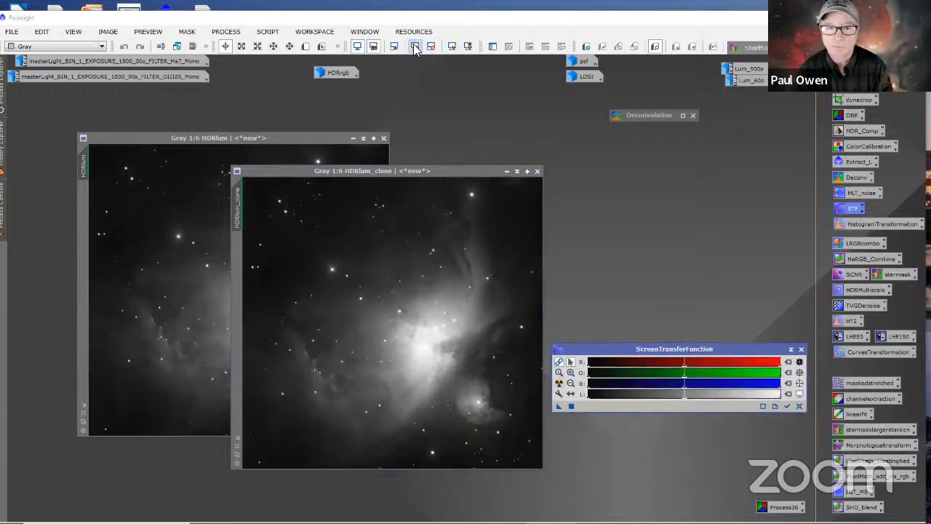
left_click(450, 171)
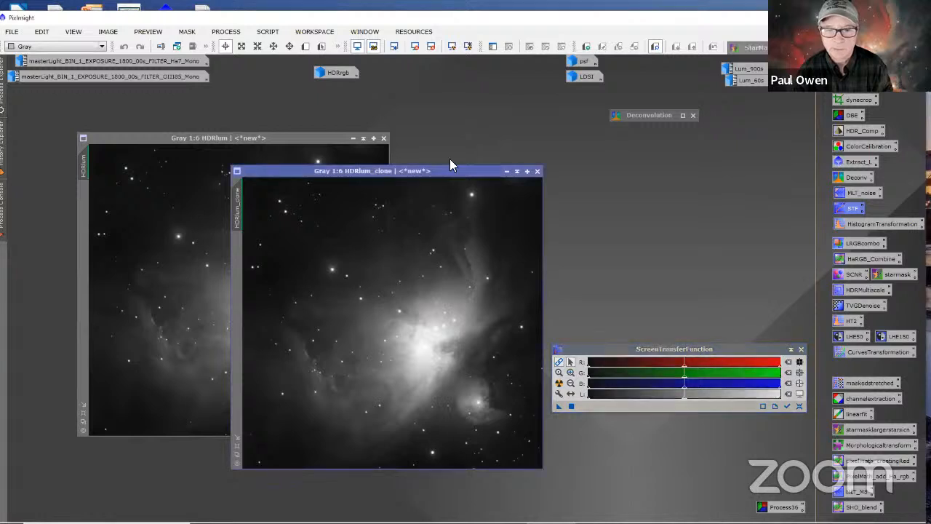
left_click(412, 47)
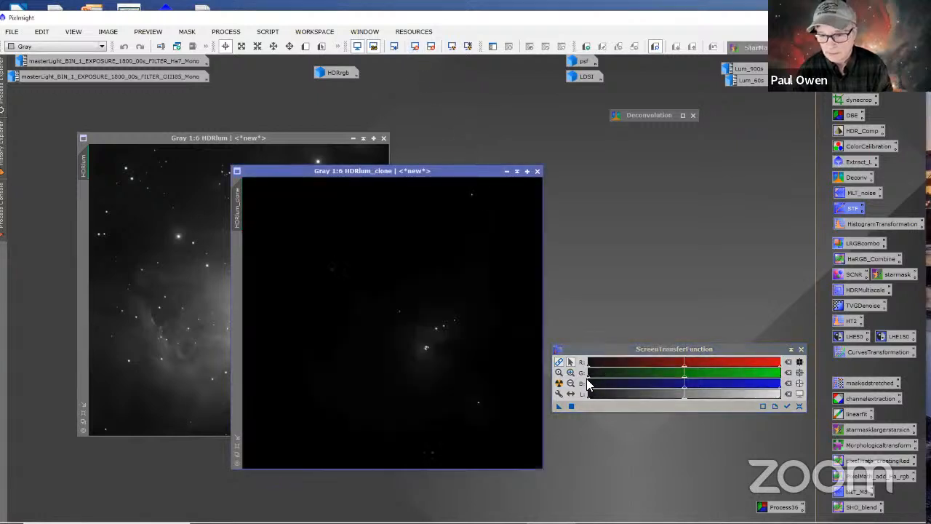
left_click(559, 384)
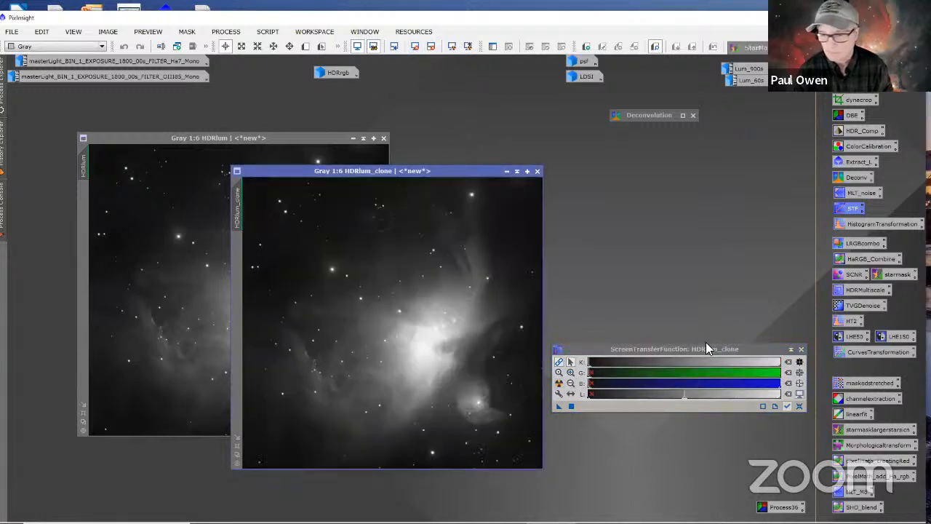
Step: Open HistogramTransformation above ScreenTransferFunction, make it track HDRlum_clone and select the combined RGB/K channel
left_click_drag(662, 349, 664, 424)
double_click(857, 224)
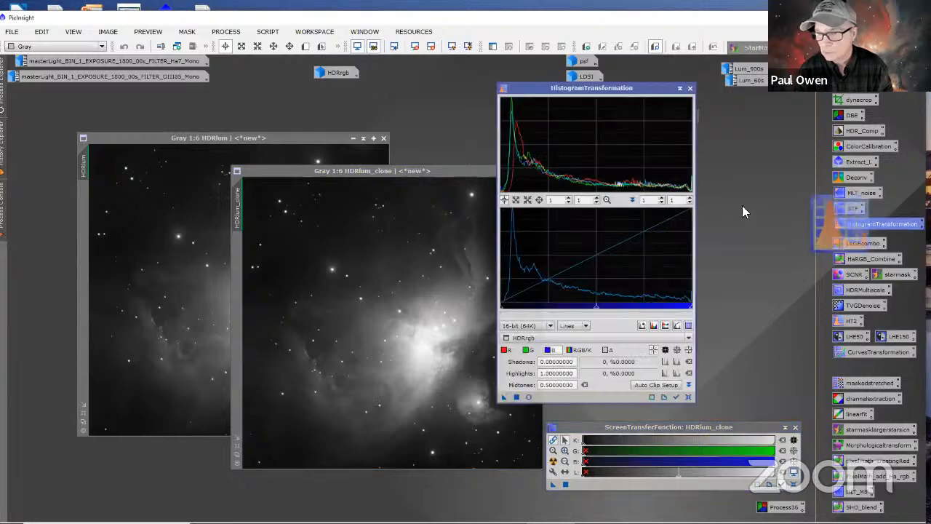
left_click_drag(636, 85, 714, 88)
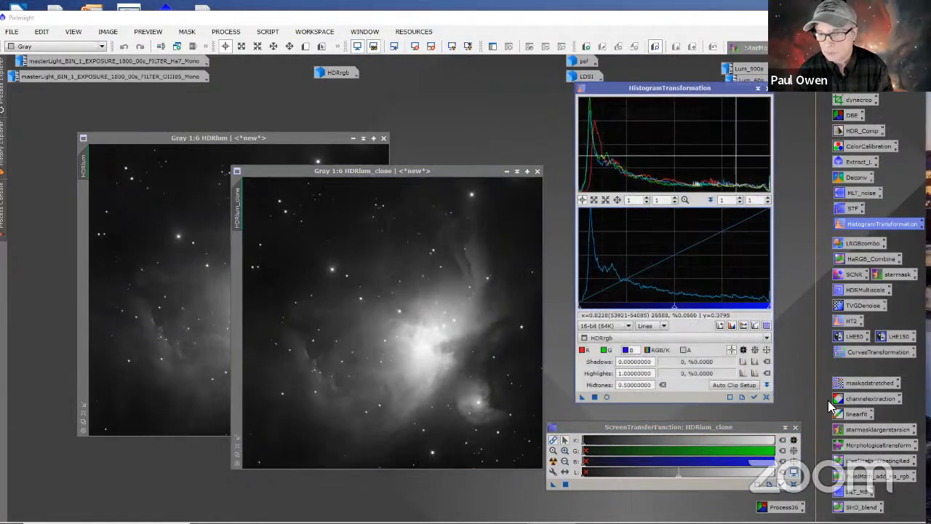
left_click(754, 396)
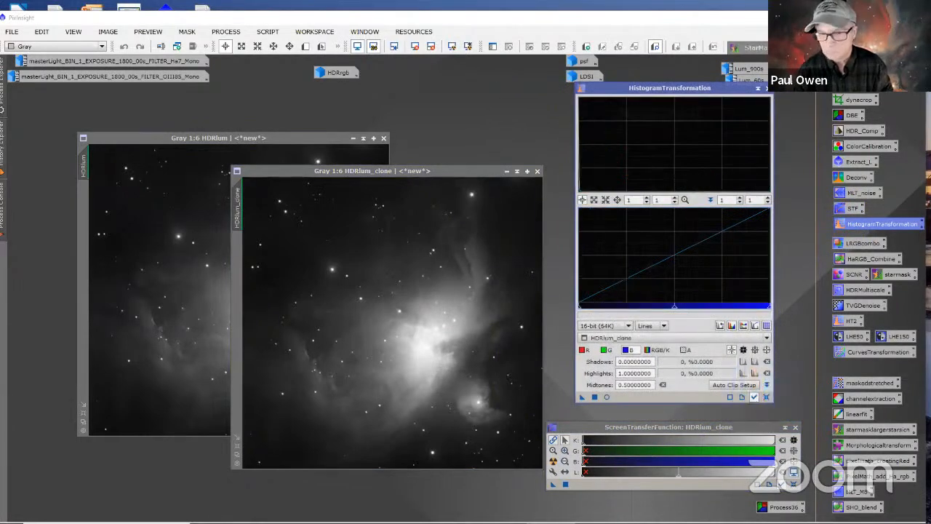
left_click(657, 351)
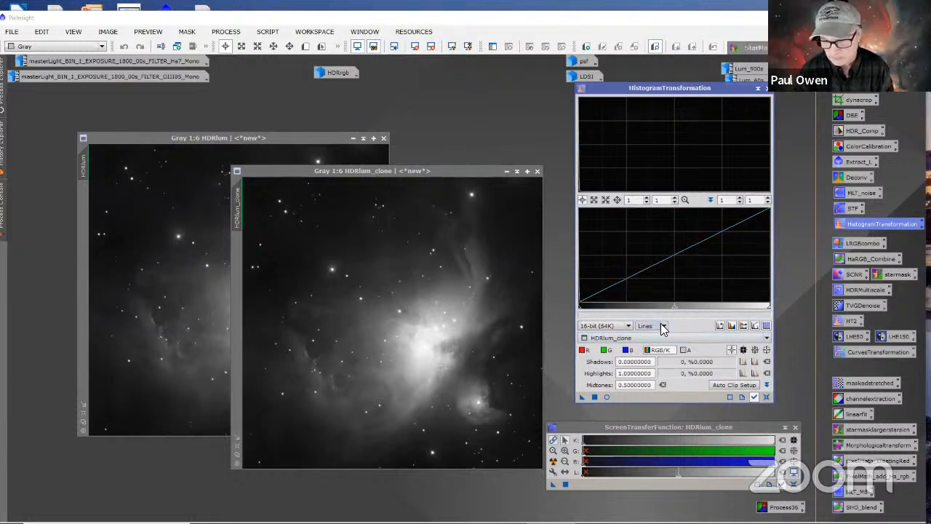
Step: Transfer the screen stretch into HistogramTransformation, apply it to HDRlum_clone, and reset both processes, closing ScreenTransferFunction
left_click(552, 485)
left_click_drag(551, 484, 624, 401)
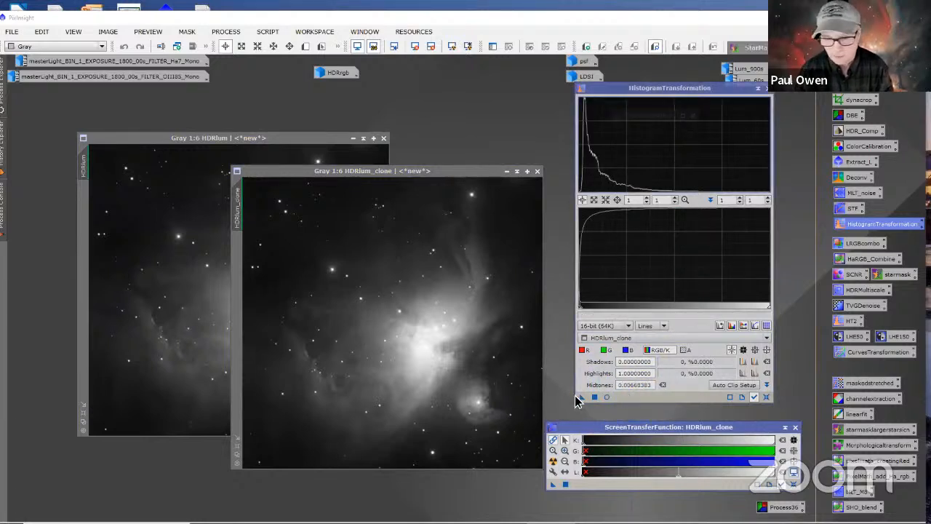
left_click_drag(581, 396, 521, 397)
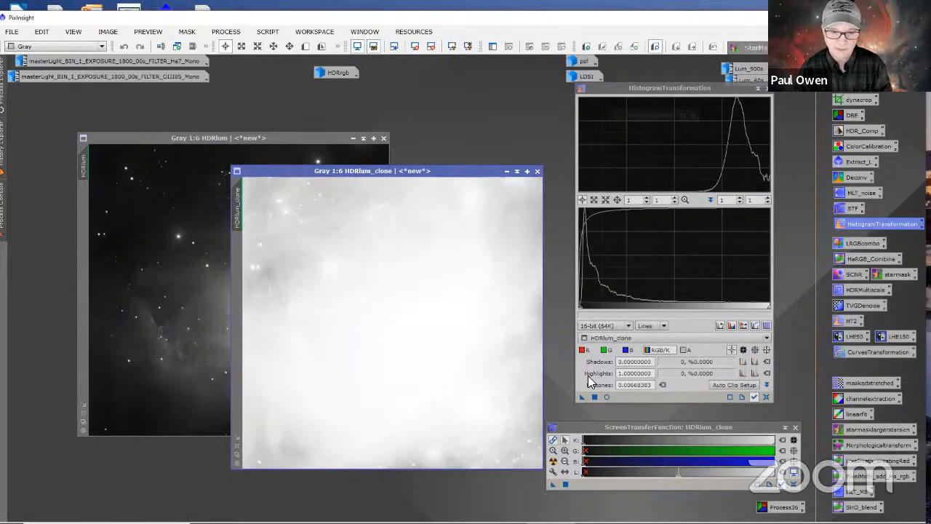
left_click(795, 487)
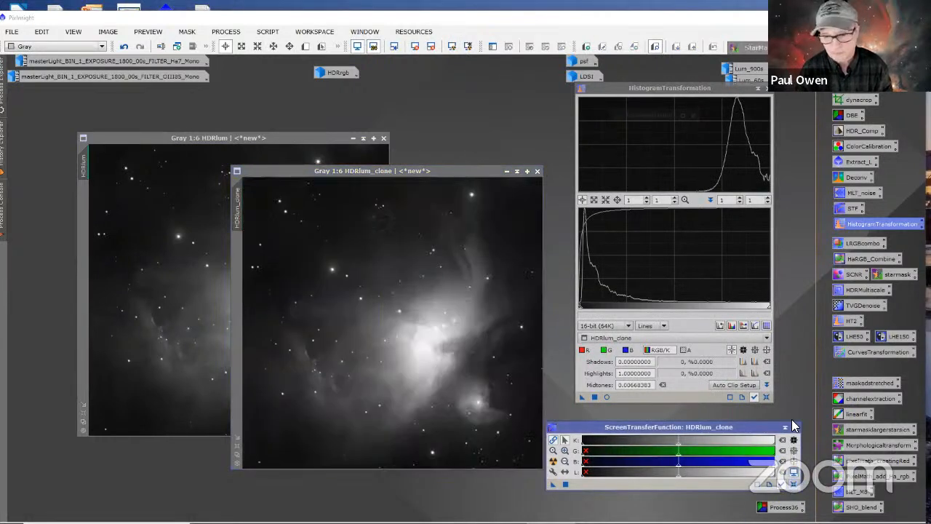
left_click(793, 427)
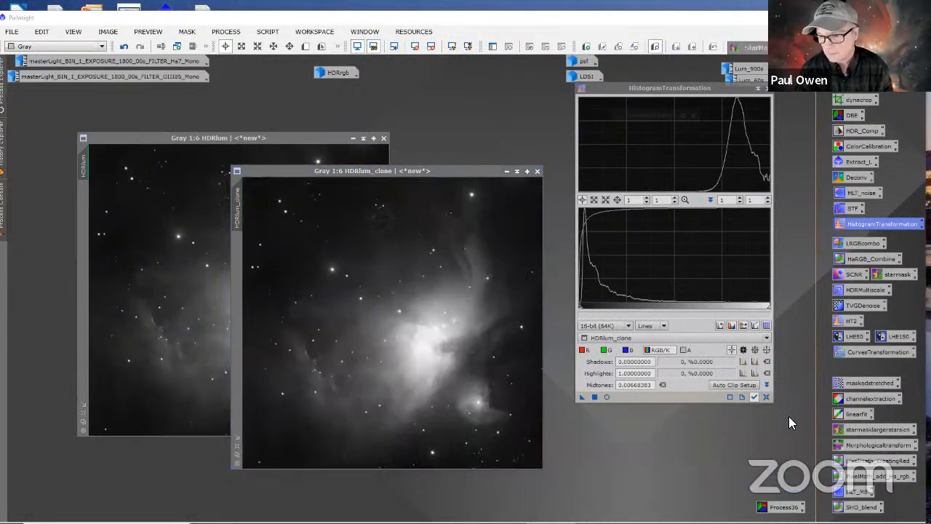
left_click(766, 397)
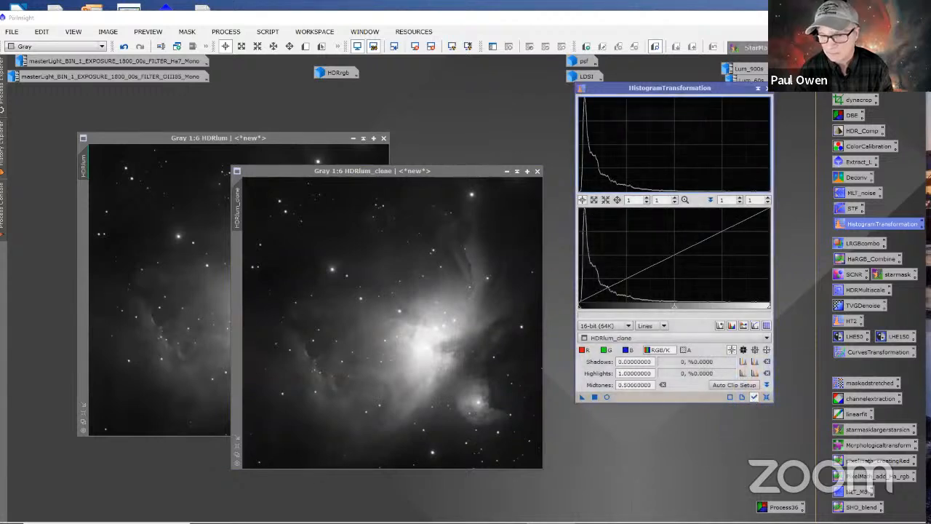
Step: Using a real-time preview of HDRlum_clone, set HistogramTransformation's shadows to about 0.0101 and midtones to about 0.396
left_click_drag(676, 310, 659, 312)
left_click_drag(649, 313, 653, 313)
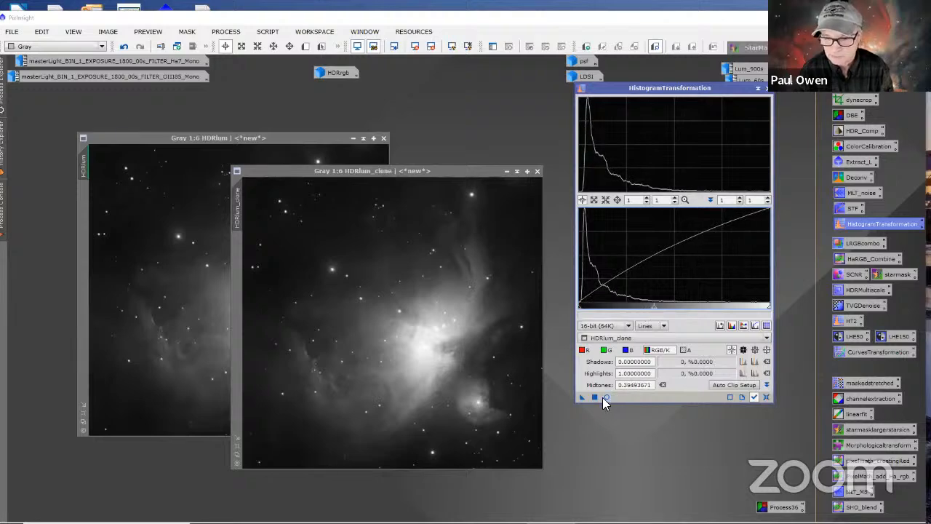
left_click(607, 397)
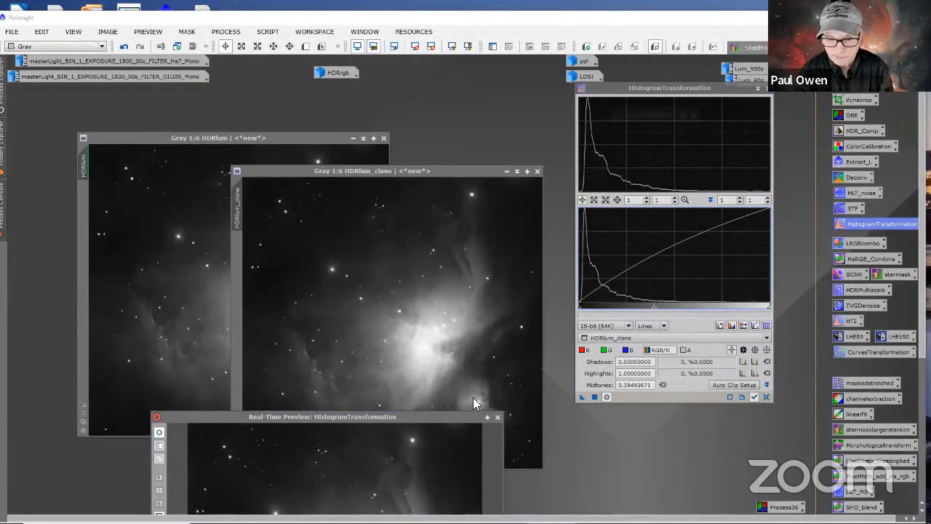
left_click_drag(457, 417, 537, 121)
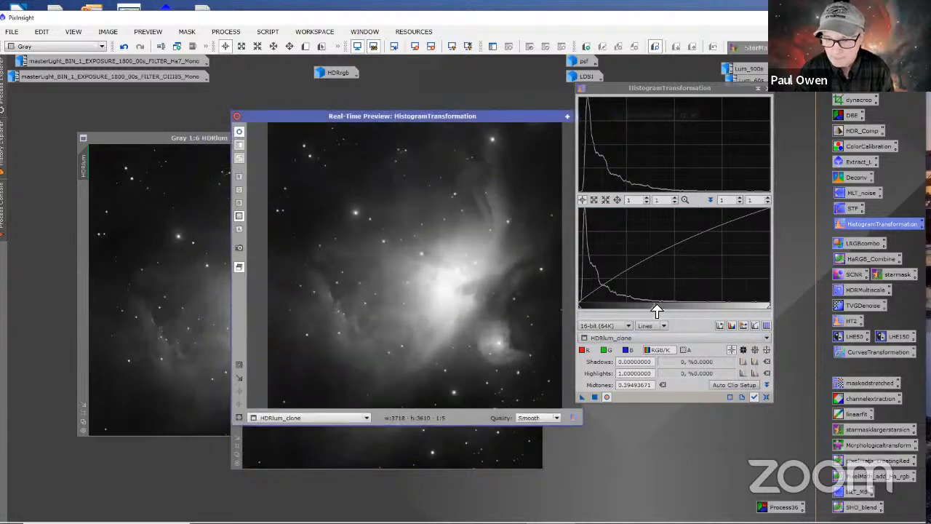
mouse_move(655, 312)
left_mouse_down()
mouse_move(636, 311)
mouse_move(653, 311)
left_mouse_up()
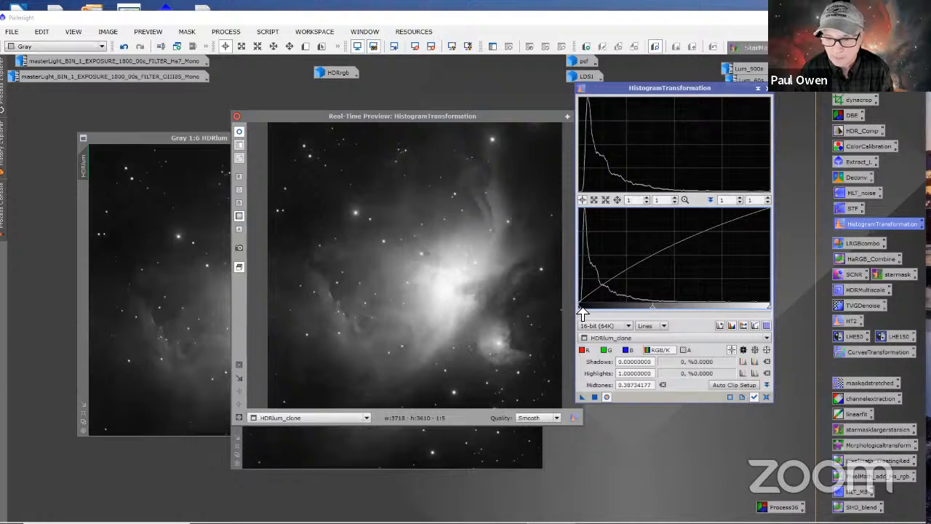
left_click_drag(582, 311, 581, 312)
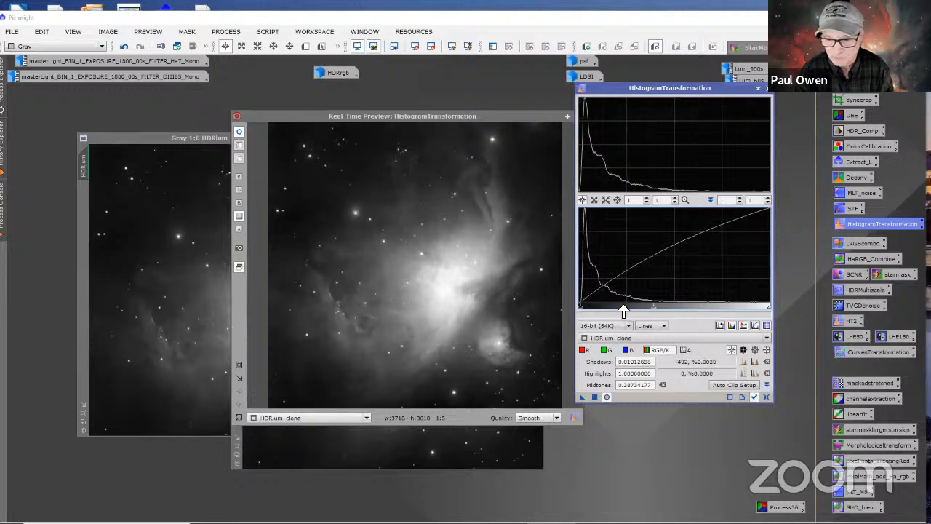
left_click_drag(655, 310, 657, 304)
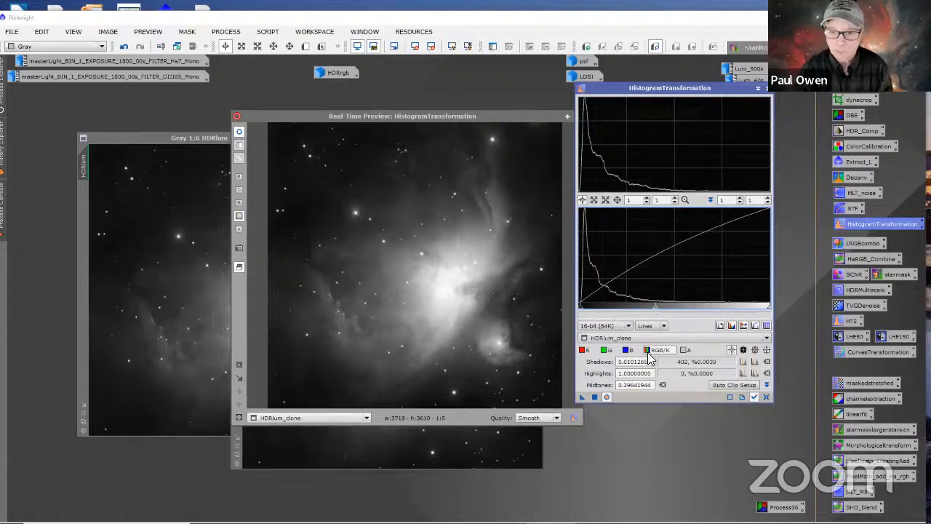
Step: Apply the histogram adjustment to HDRlum_clone, then close the real-time preview and HistogramTransformation
left_click(593, 396)
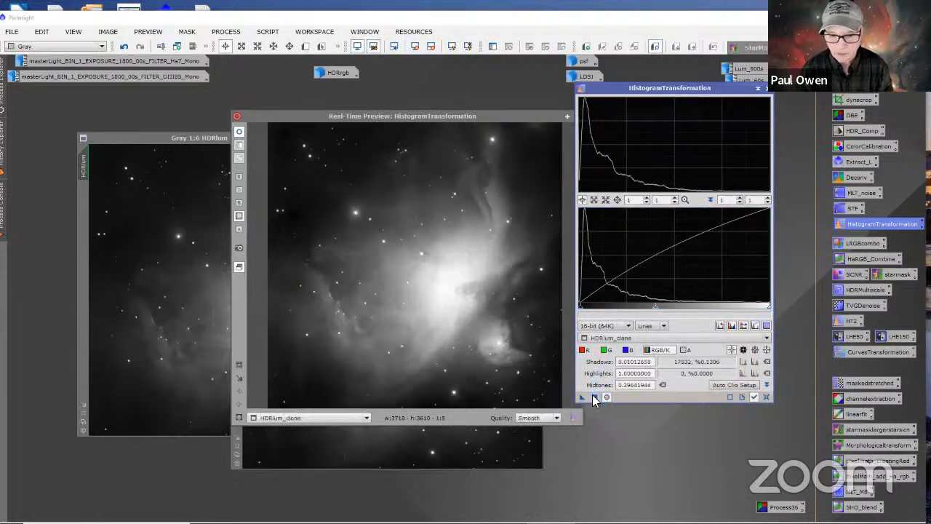
left_click_drag(529, 119, 482, 140)
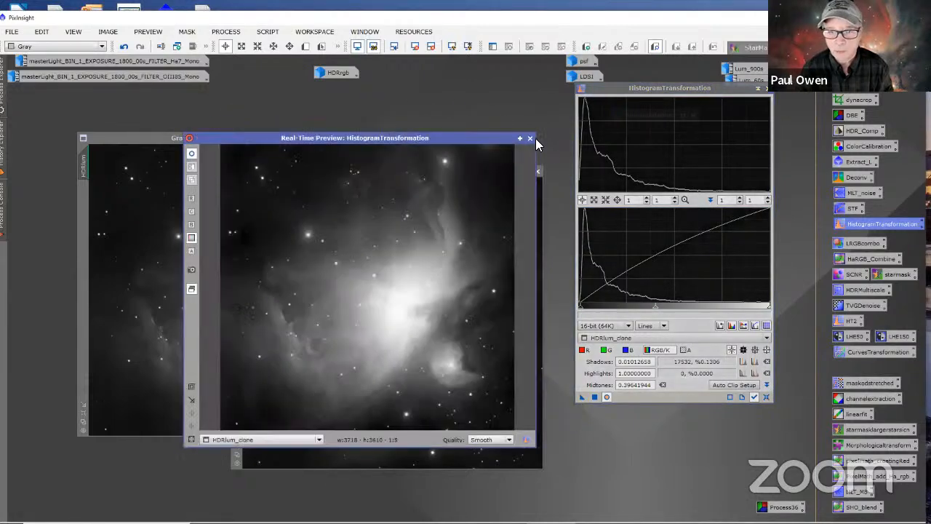
left_click(529, 138)
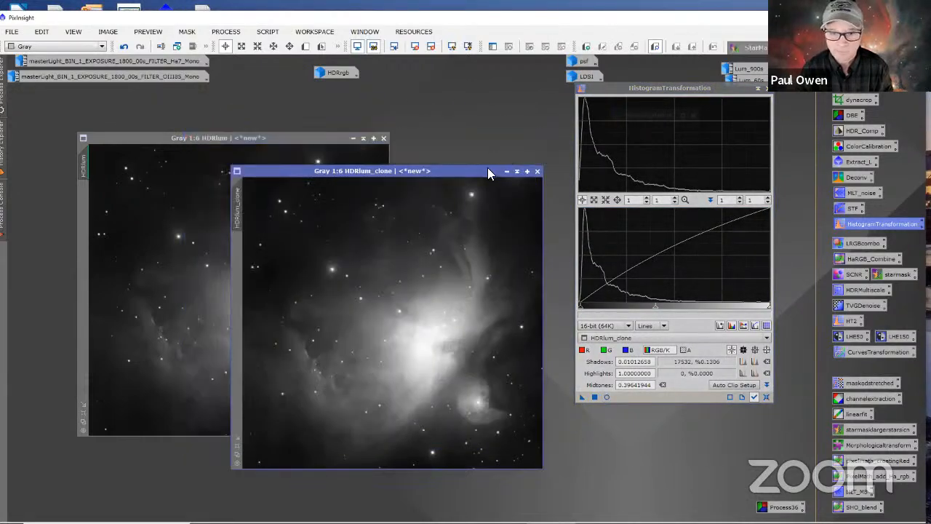
left_click_drag(487, 168, 512, 119)
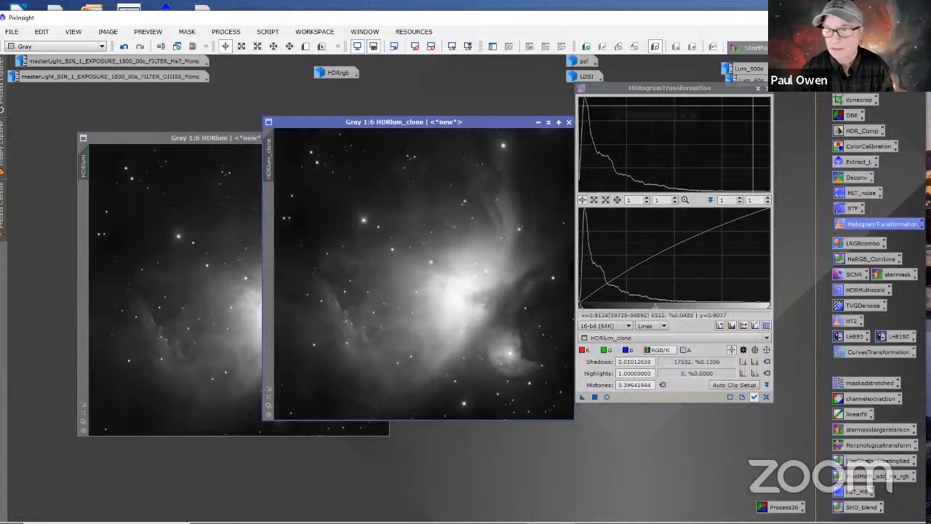
left_click(760, 88)
Step: Rename the stretched HDRlum_clone image as decon_mask
left_click_drag(534, 122, 578, 169)
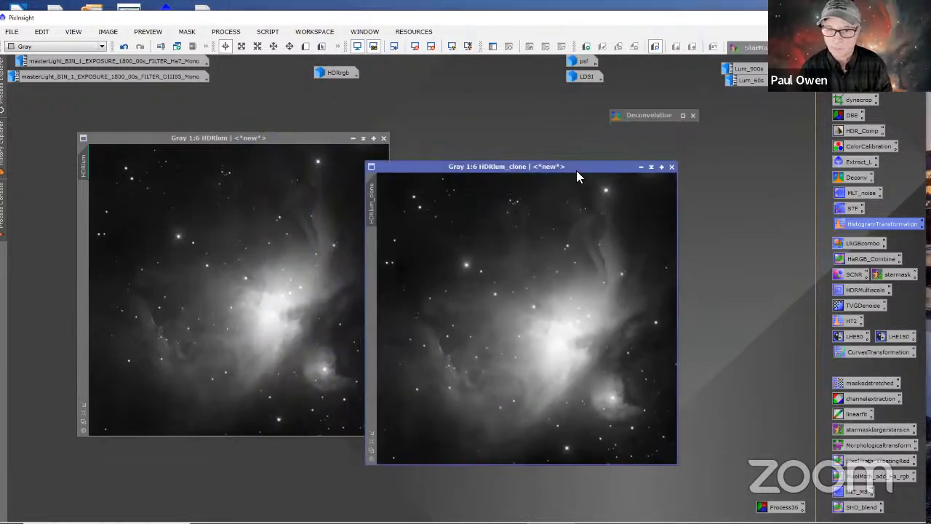
right_click(374, 212)
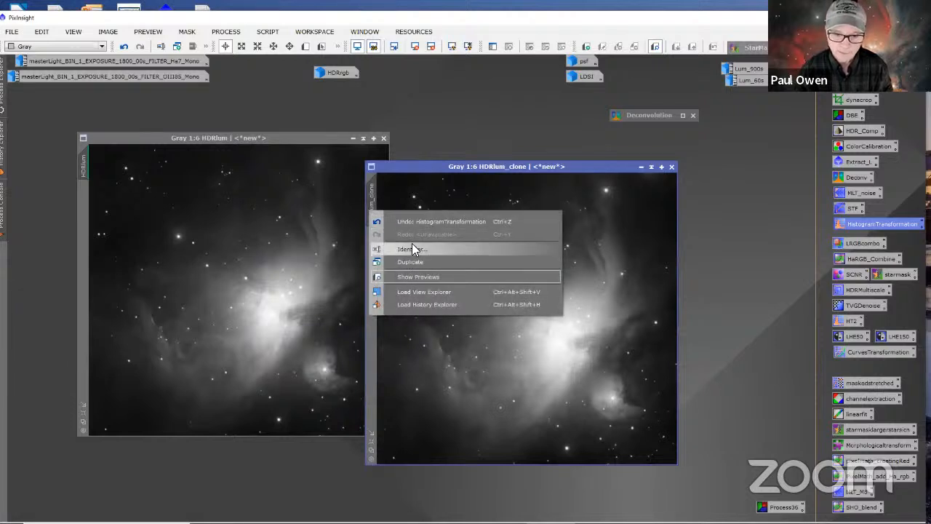
left_click(412, 243)
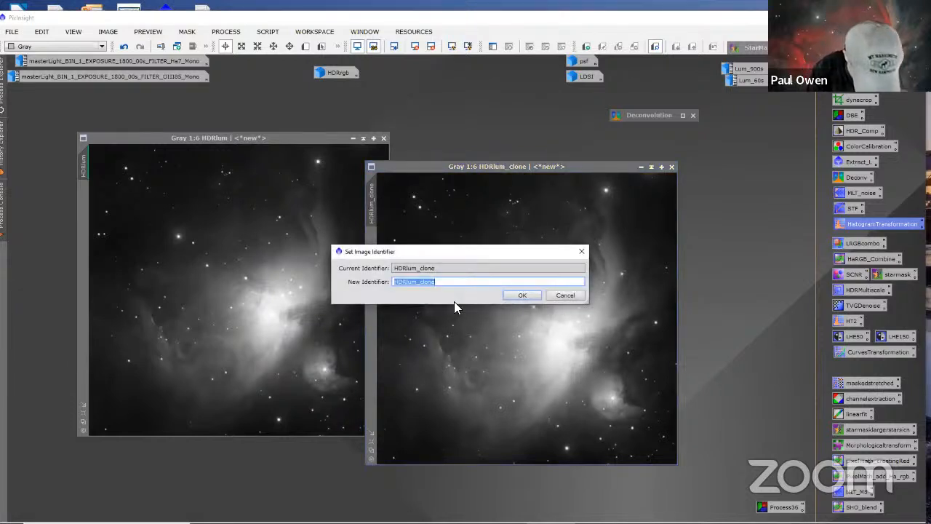
type("decon")
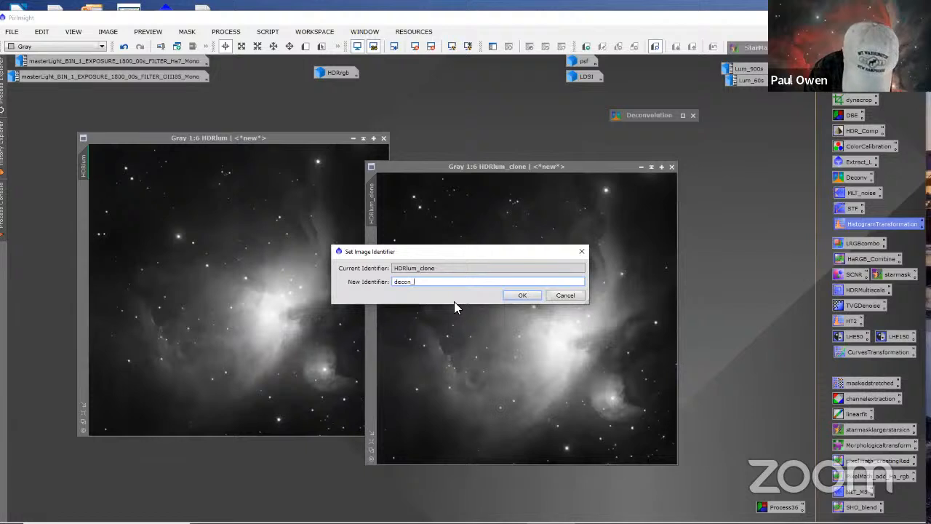
type("_mask")
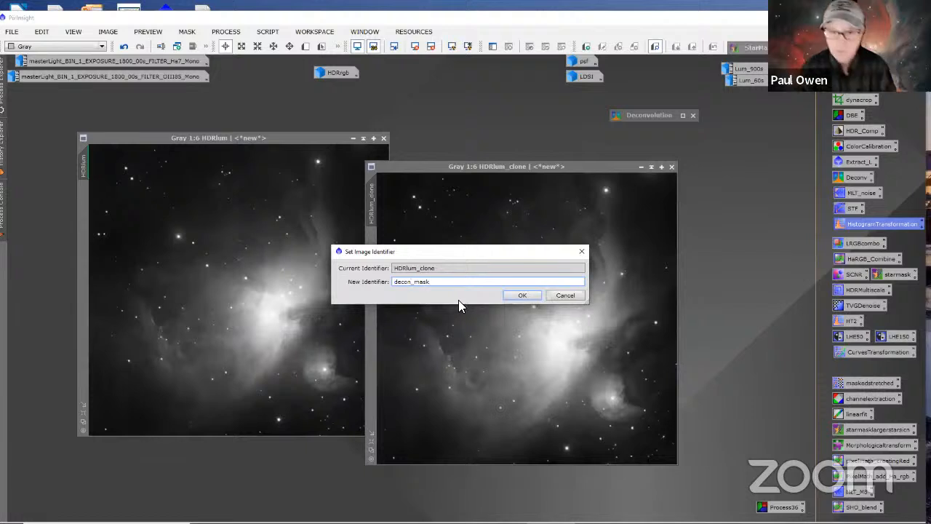
left_click(522, 295)
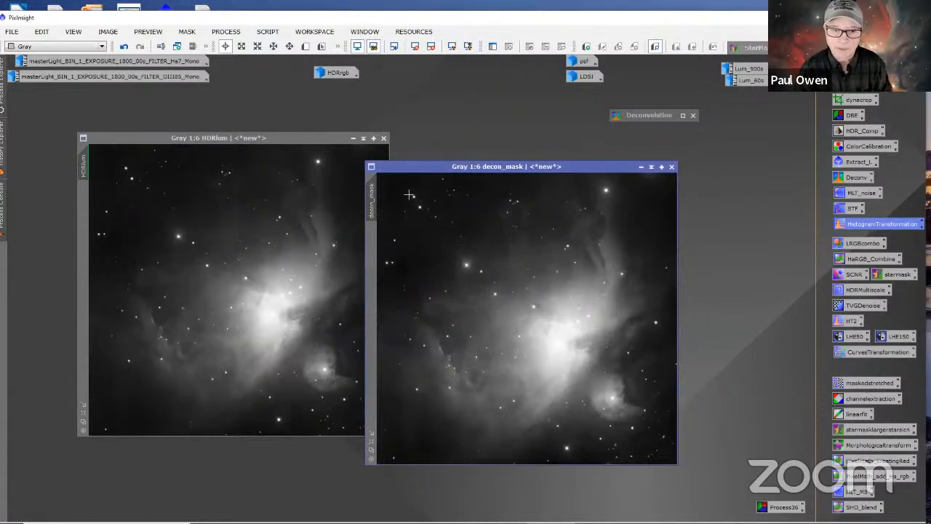
Step: Apply decon_mask as a mask to HDRlum, then minimize decon_mask and place its icon beneath LDSI
left_click_drag(436, 167, 472, 149)
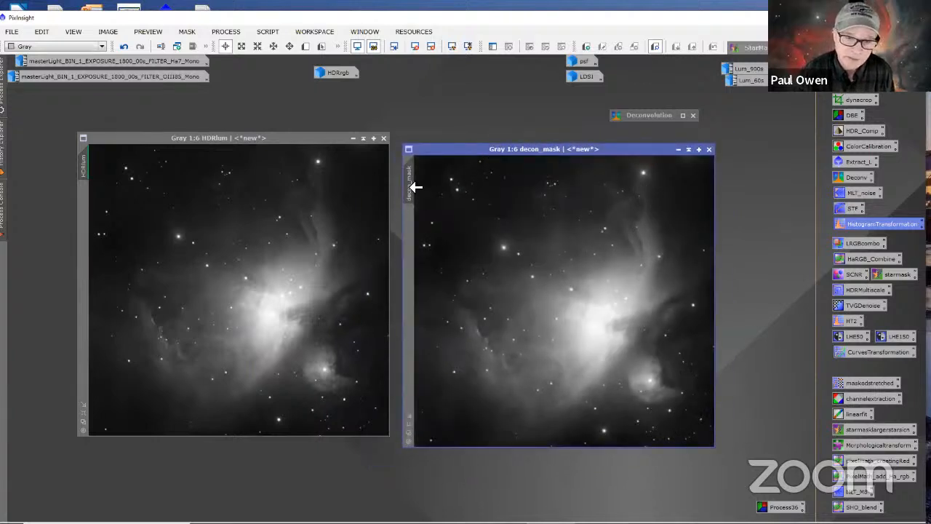
left_click_drag(409, 187, 83, 216)
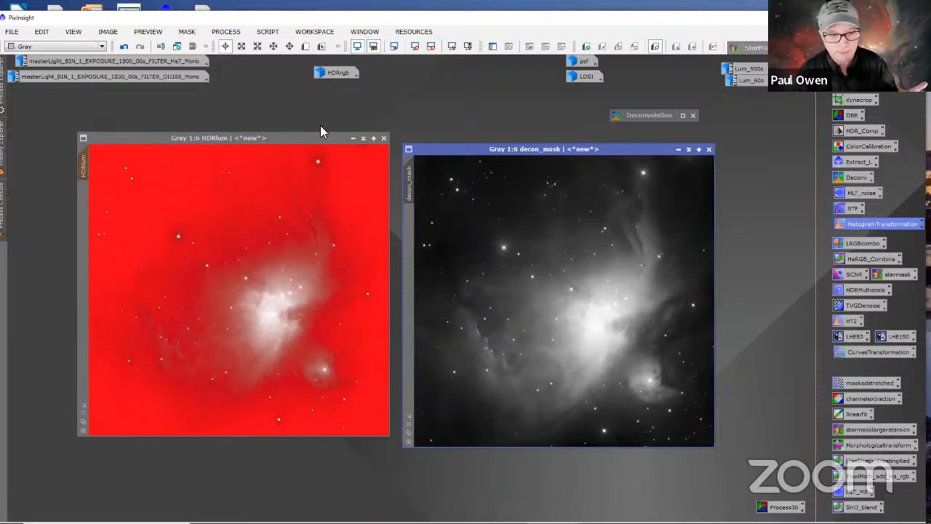
left_click(678, 149)
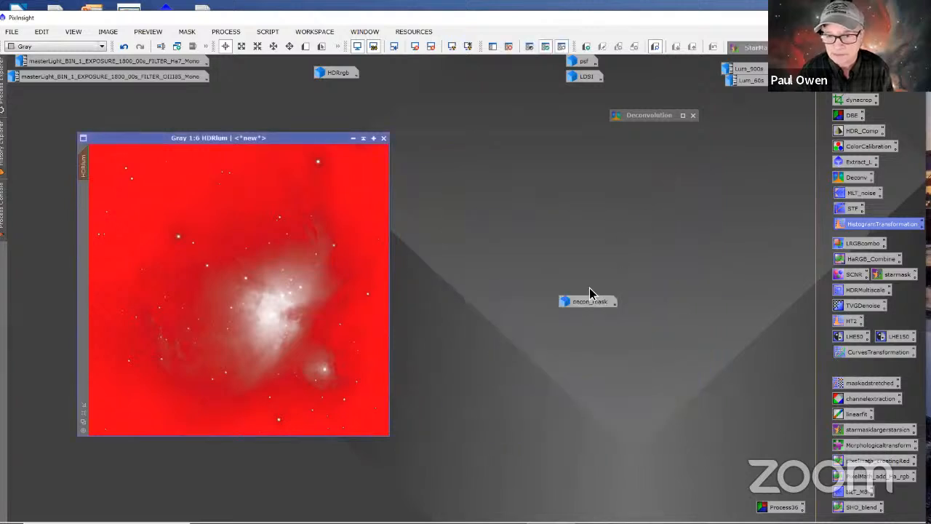
left_click_drag(588, 300, 593, 94)
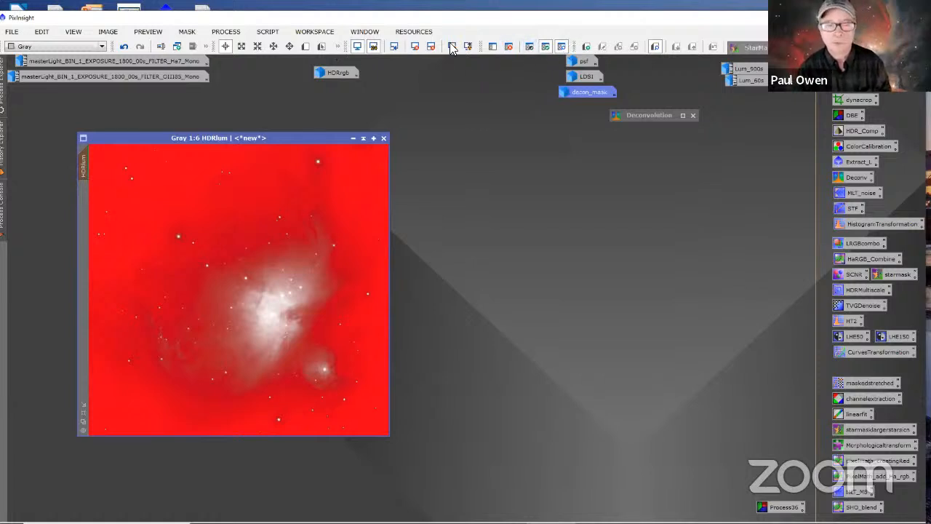
Step: Toggle the mask overlay on HDRlum to compare the protected areas, leaving the mask active but hidden
left_click(562, 48)
left_click(561, 48)
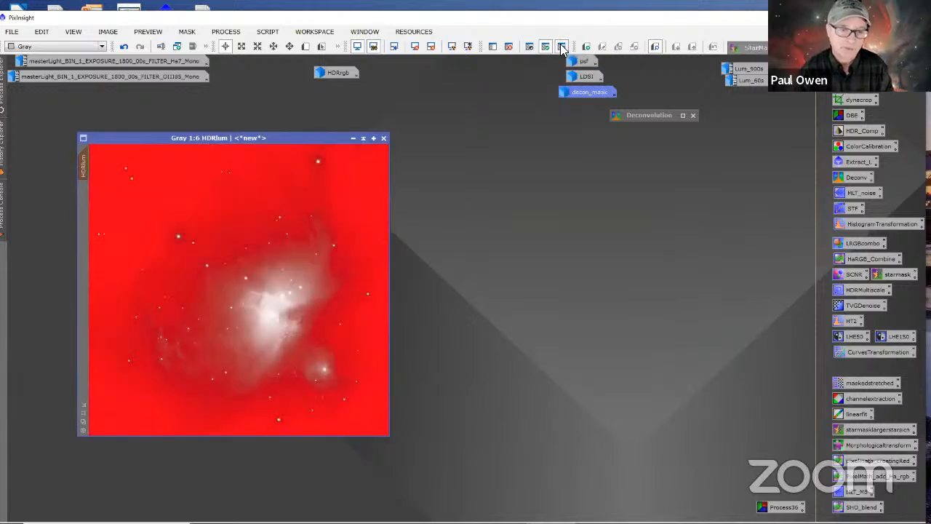
left_click(562, 48)
left_click(562, 48)
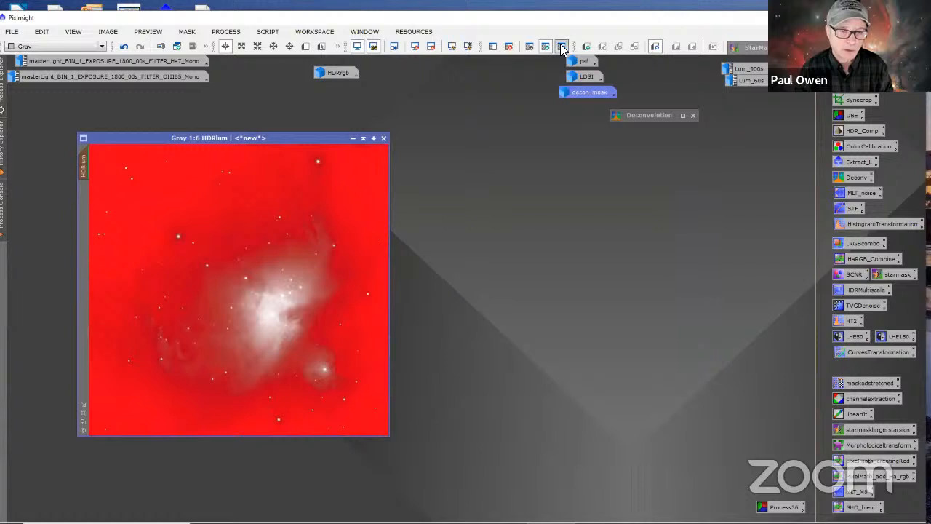
left_click(562, 49)
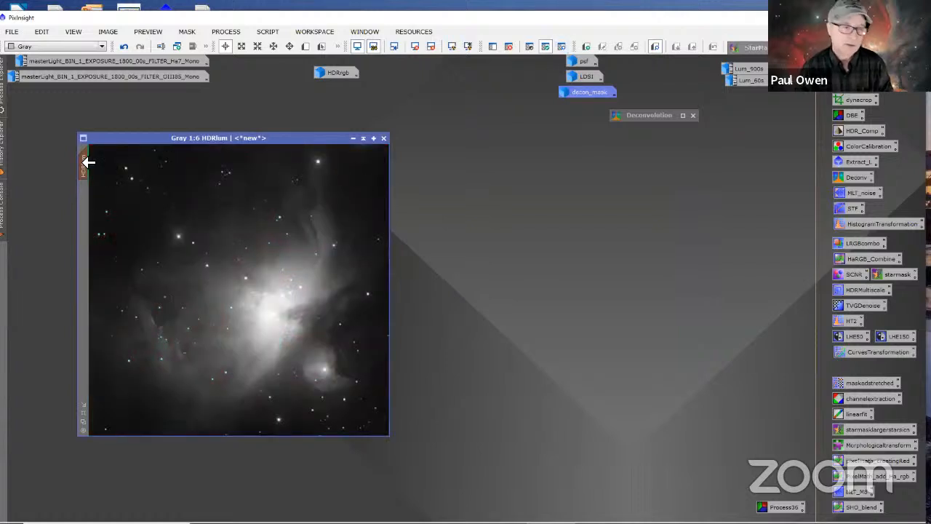
mouse_move(89, 154)
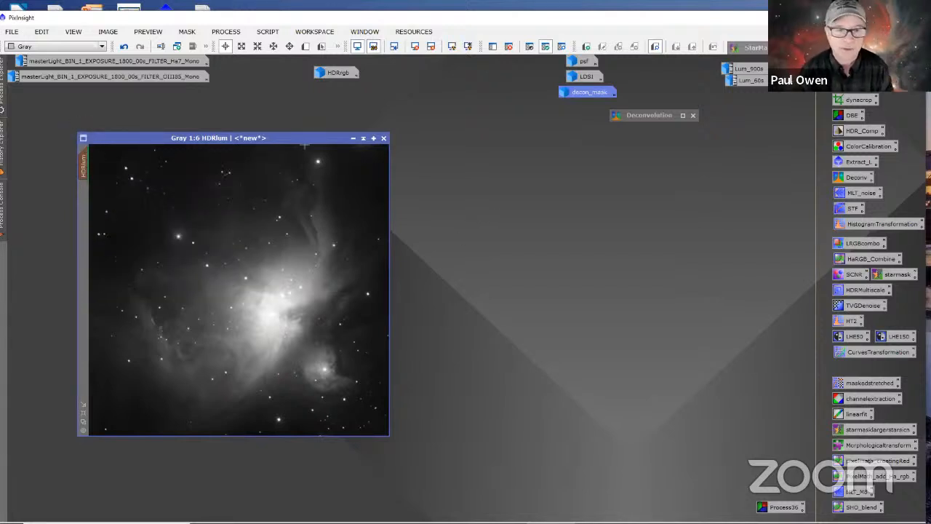
Step: Expand the Deconvolution process beside HDRlum and set psf as its external PSF image
left_click_drag(310, 142, 369, 147)
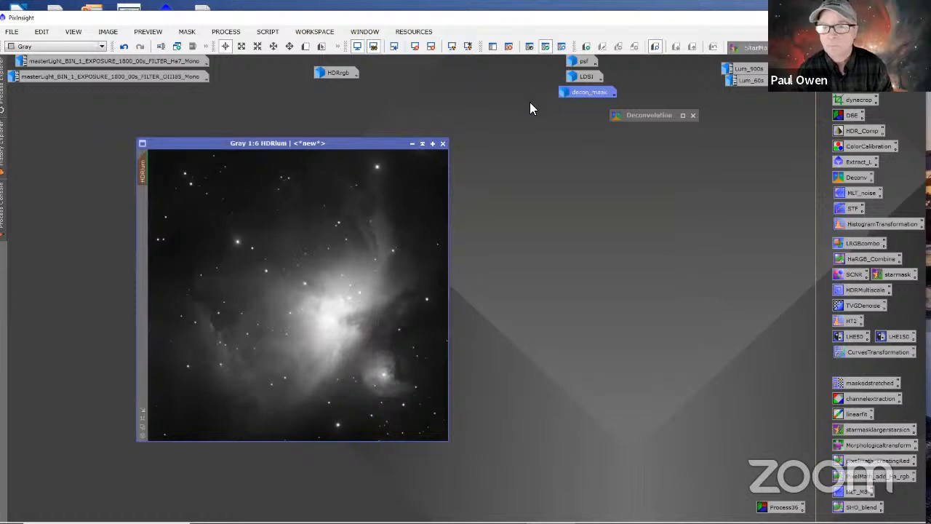
double_click(639, 116)
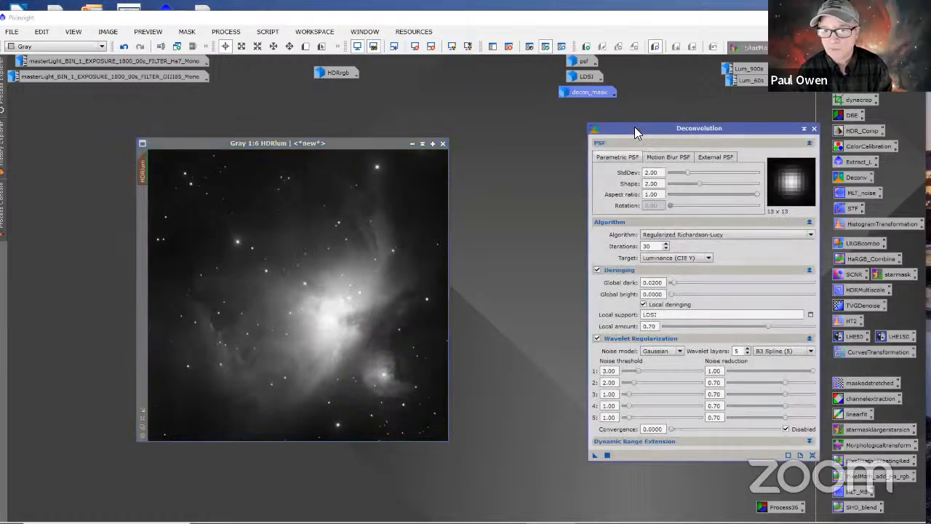
left_click_drag(634, 127, 547, 130)
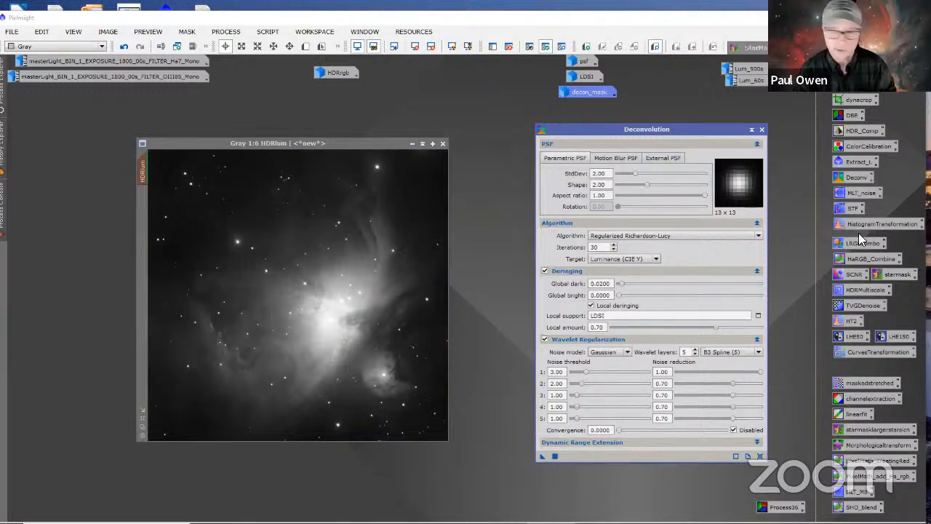
left_click(656, 158)
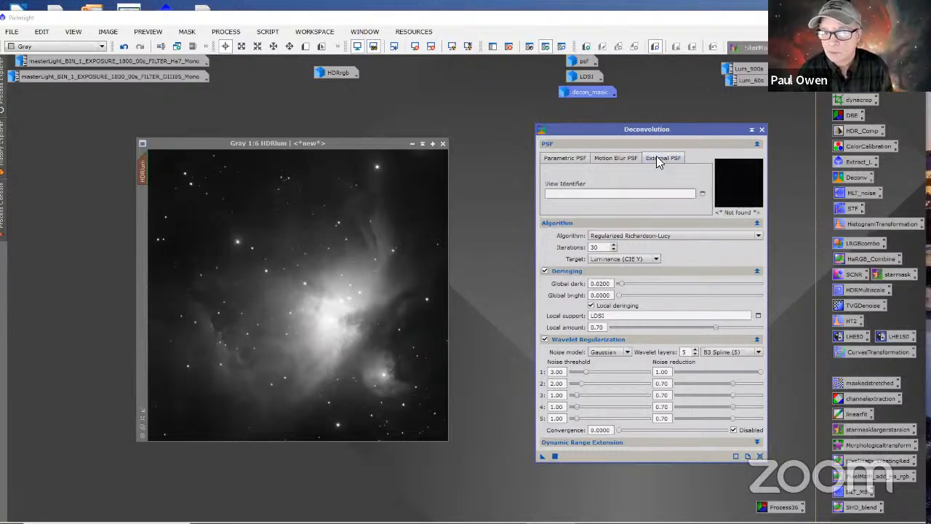
left_click(702, 193)
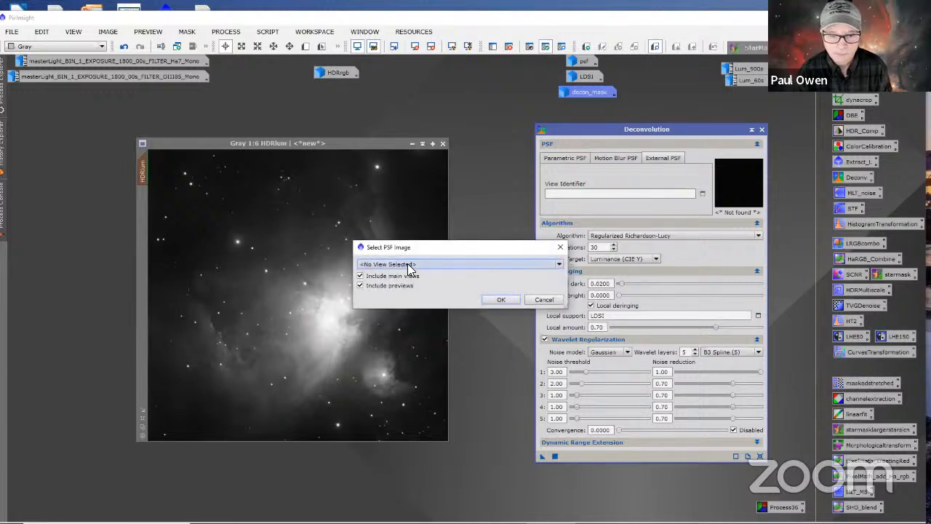
left_click(408, 264)
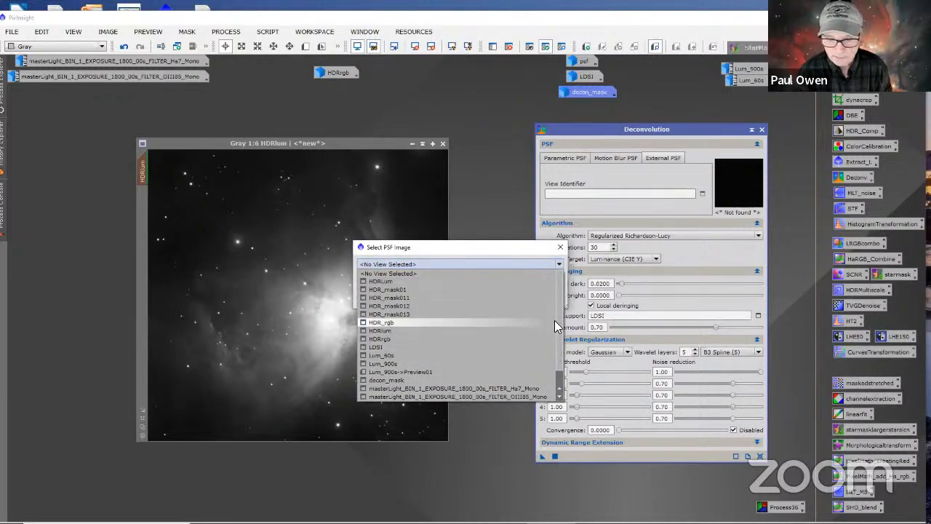
scroll(556, 333, "down", 1)
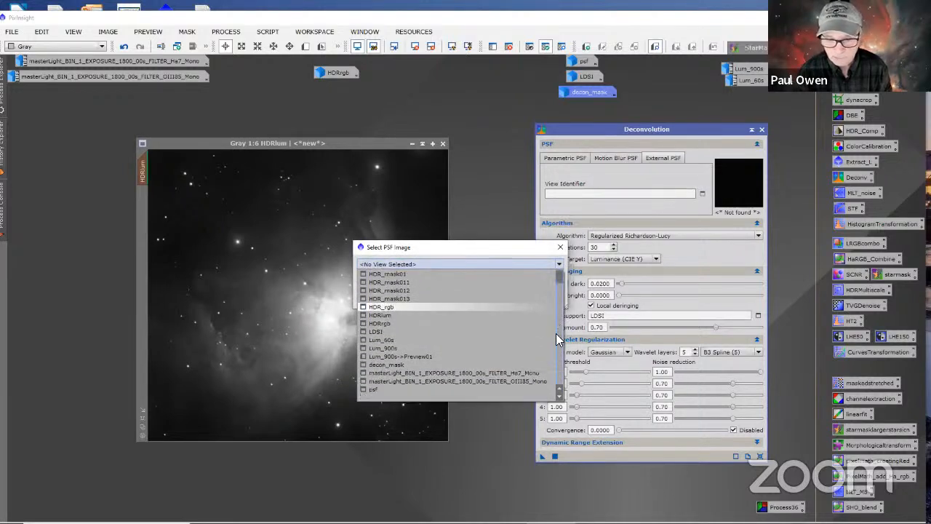
left_click(373, 390)
left_click(504, 301)
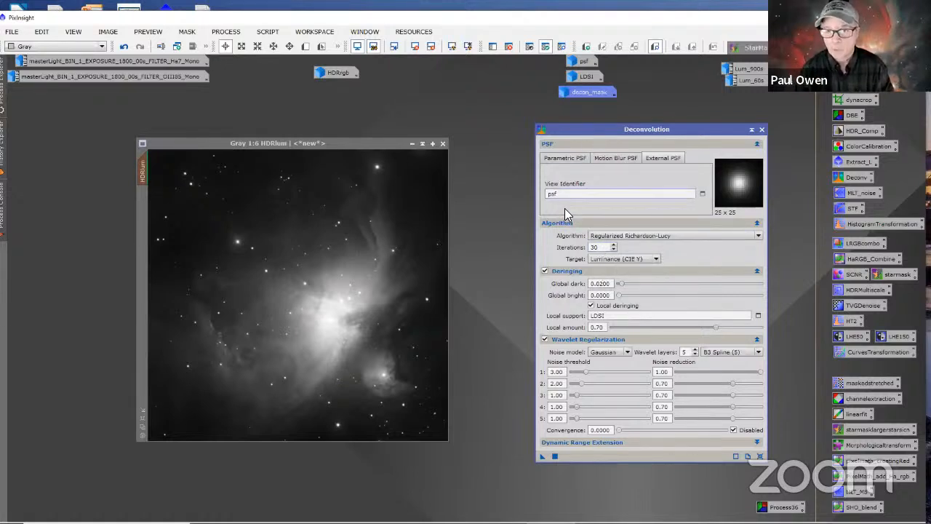
left_click_drag(578, 126, 579, 123)
right_click(579, 122)
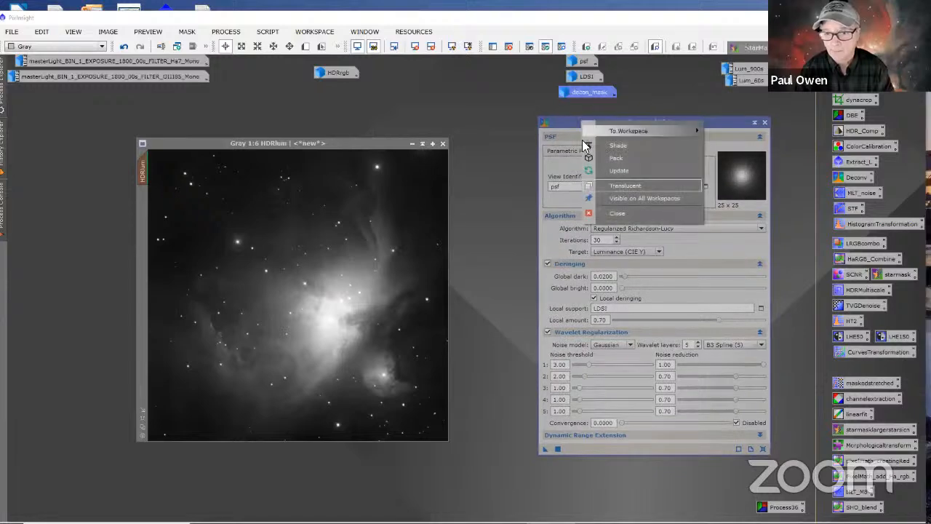
left_click(543, 71)
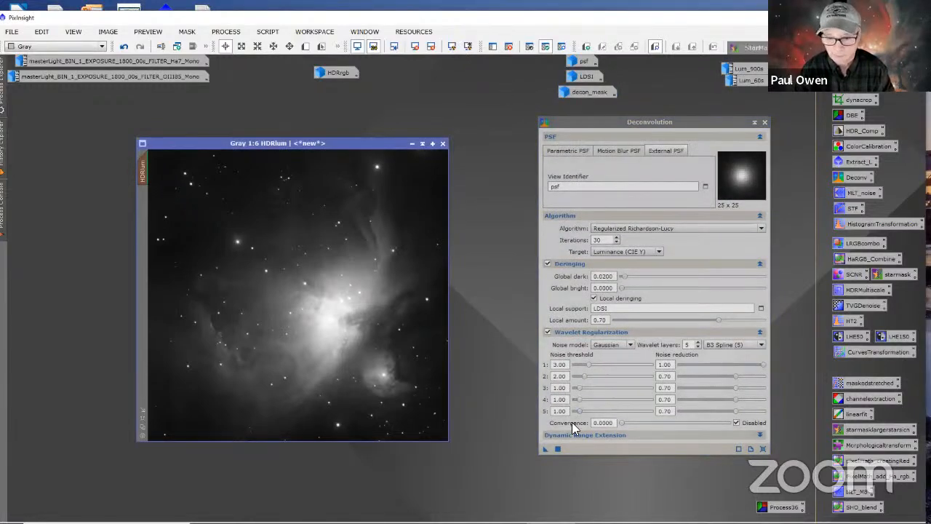
left_click(560, 118)
Step: Create a preview on HDRlum over the faint wisps to the lower left of the nebula's core and apply Deconvolution to it
left_click(424, 152)
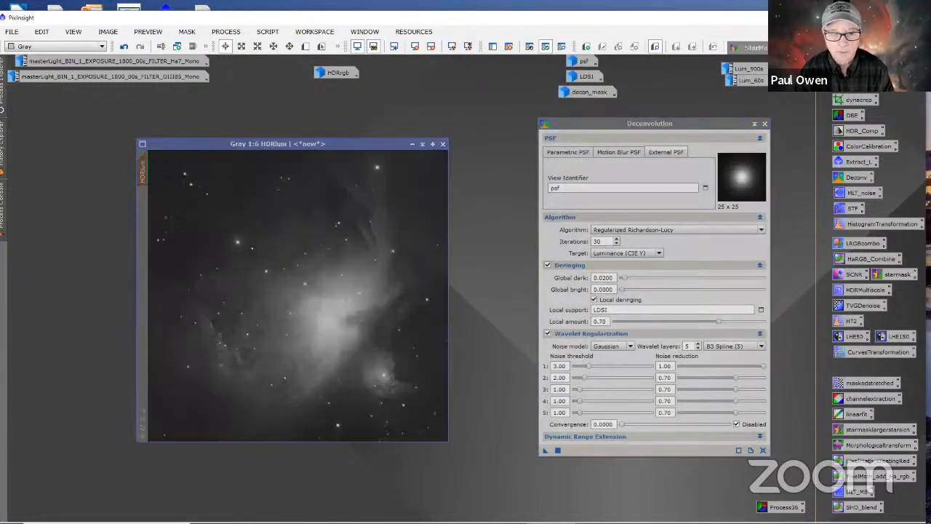
left_click(306, 46)
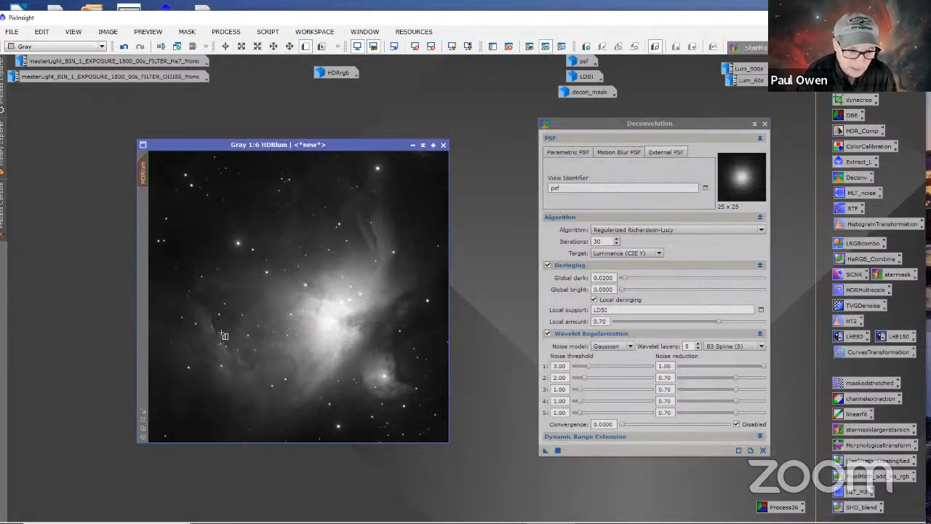
left_click_drag(197, 323, 282, 374)
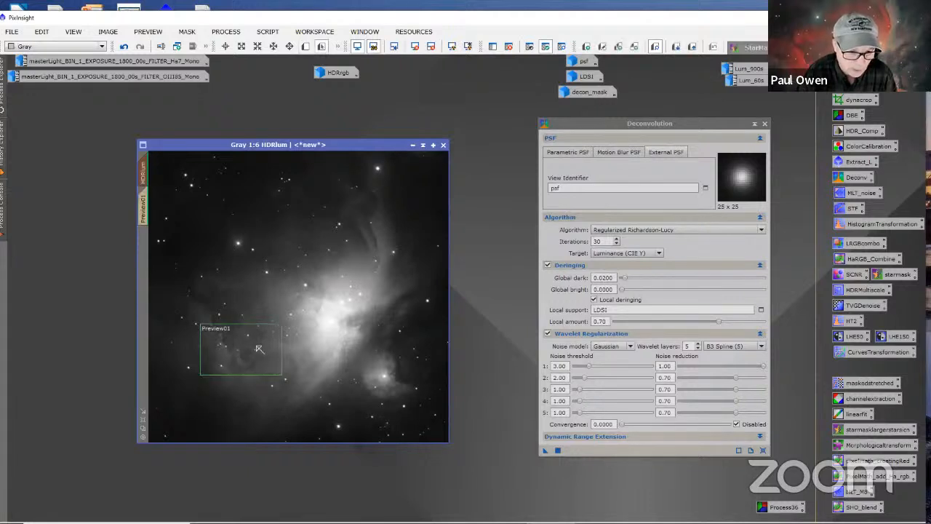
left_click(143, 209)
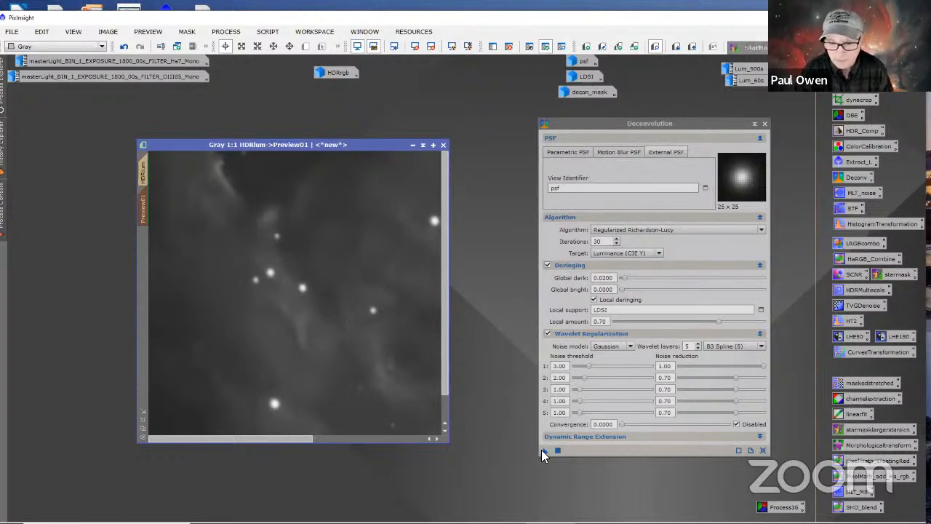
left_click_drag(545, 450, 424, 373)
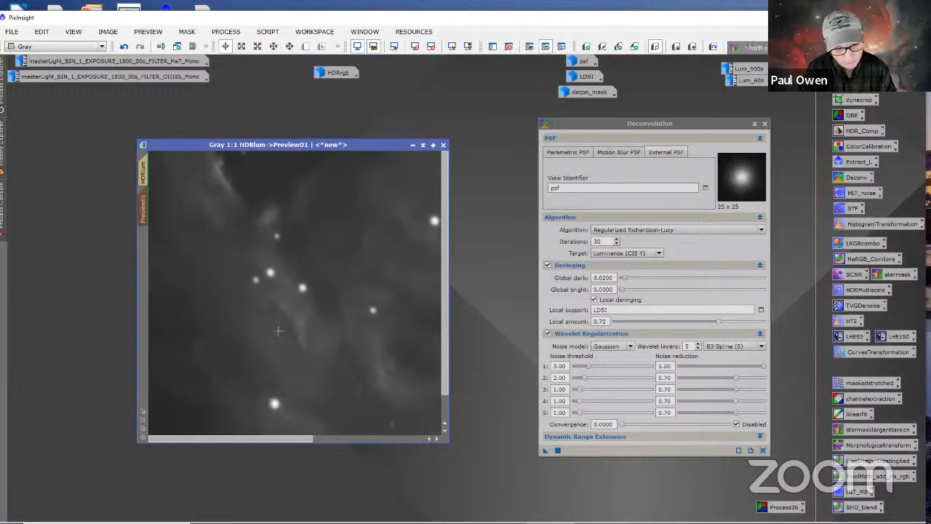
Step: Compare the preview repeatedly before and after deconvolution, examining the stars and nebula detail
left_click(713, 50)
left_click(714, 50)
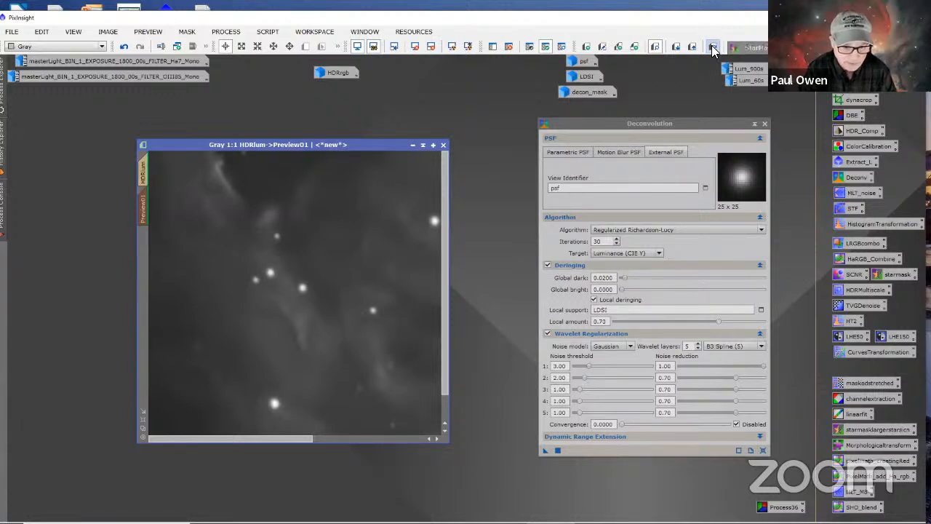
left_click(714, 50)
left_click(714, 49)
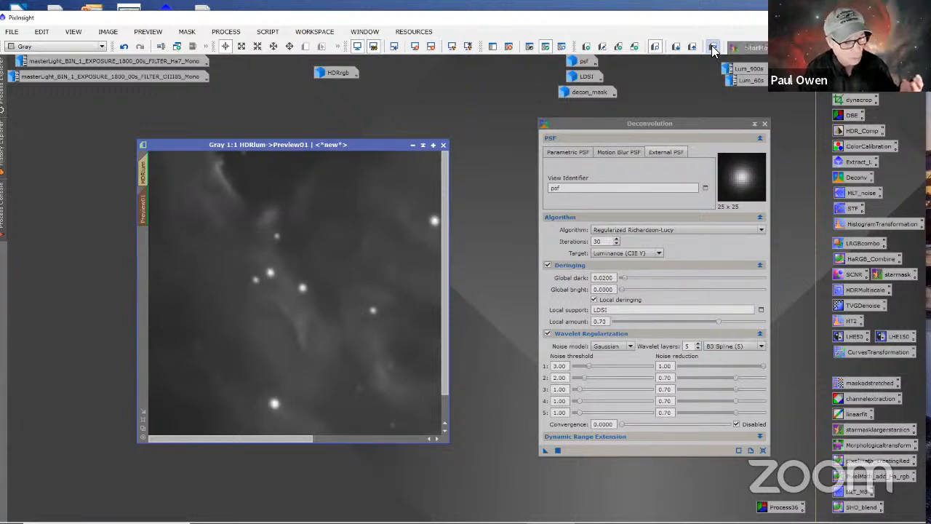
left_click(713, 48)
left_click(713, 48)
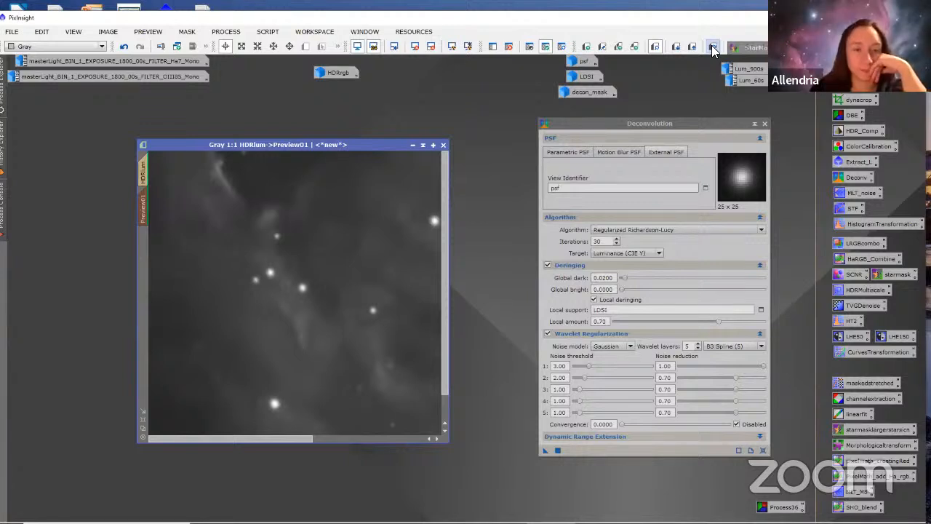
left_click(713, 48)
left_click(713, 48)
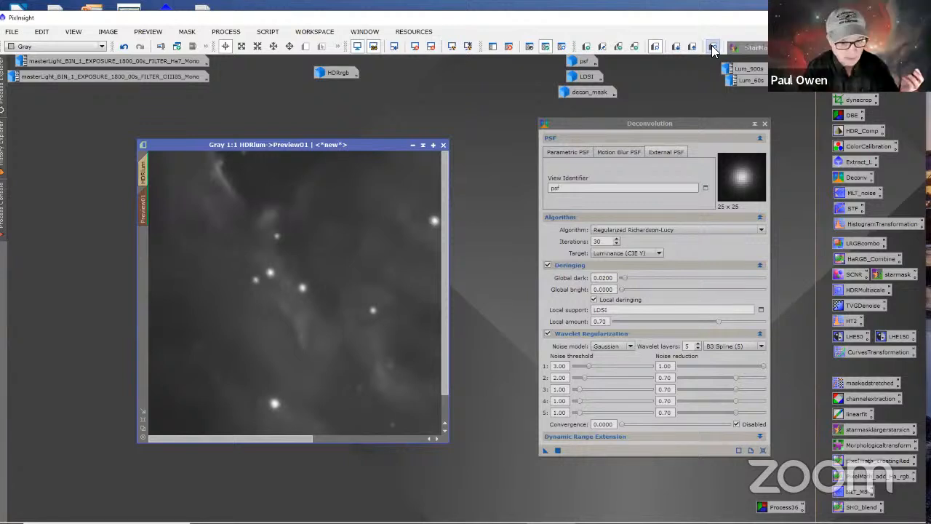
left_click(713, 48)
left_click(713, 48)
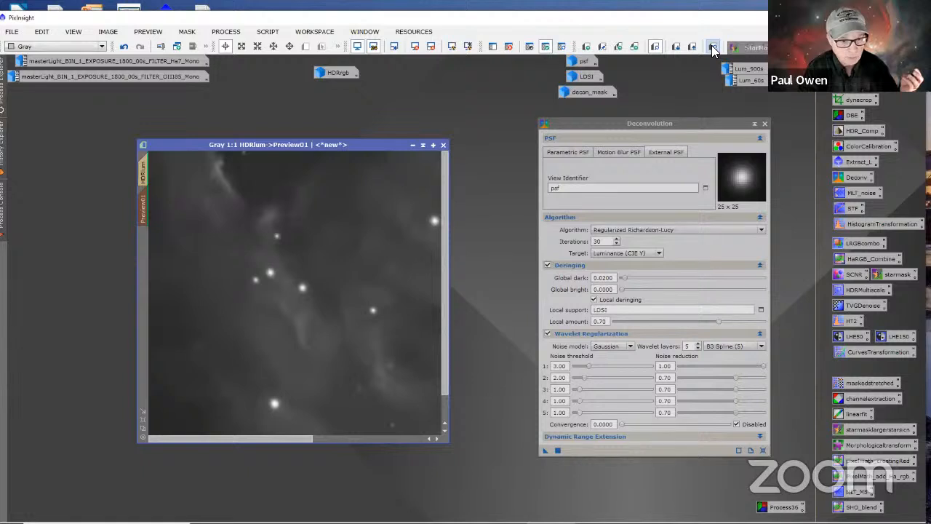
left_click(713, 49)
left_click(713, 50)
left_click(713, 49)
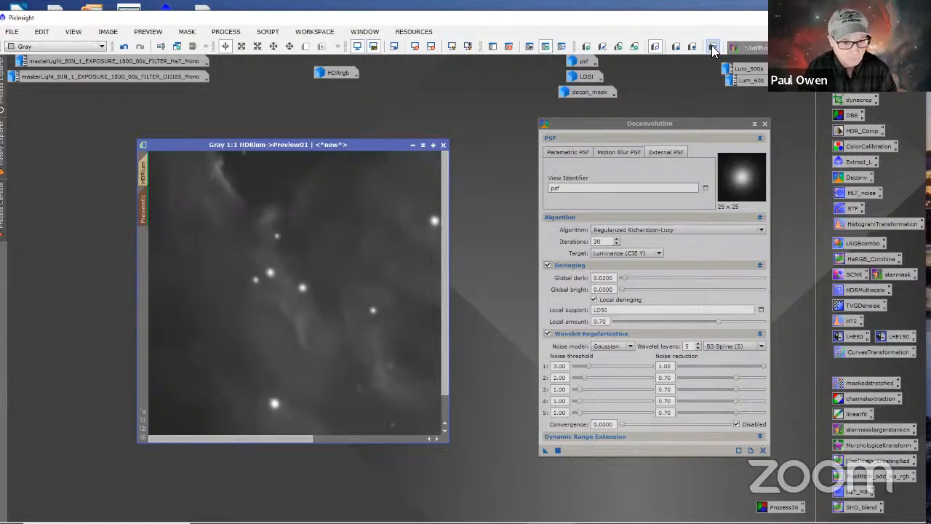
Step: Set the Deconvolution iterations to 40 and apply the process to the full HDRlum image
left_click(713, 50)
left_click(713, 49)
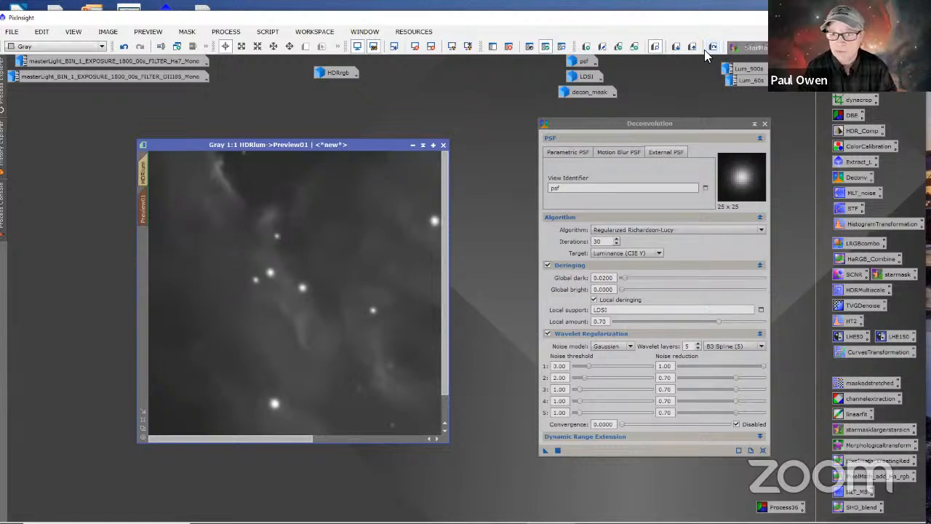
left_click(595, 300)
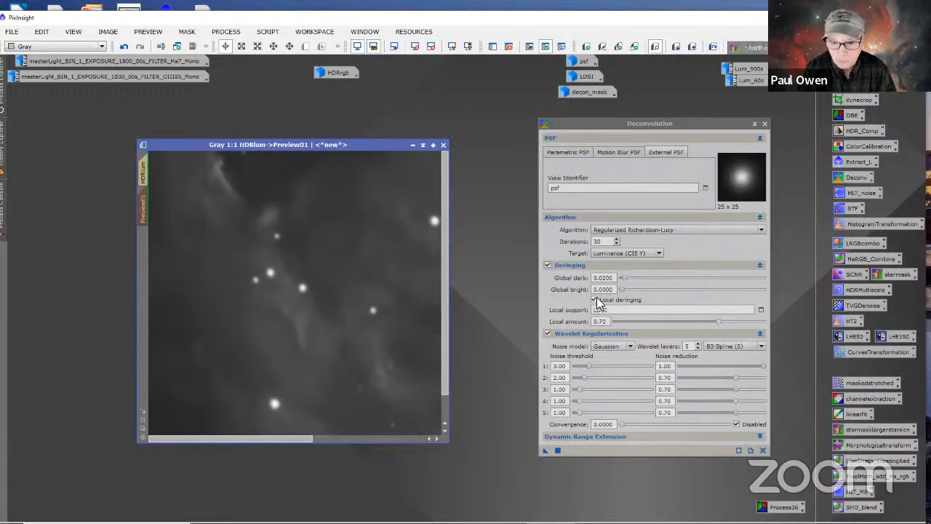
double_click(607, 241)
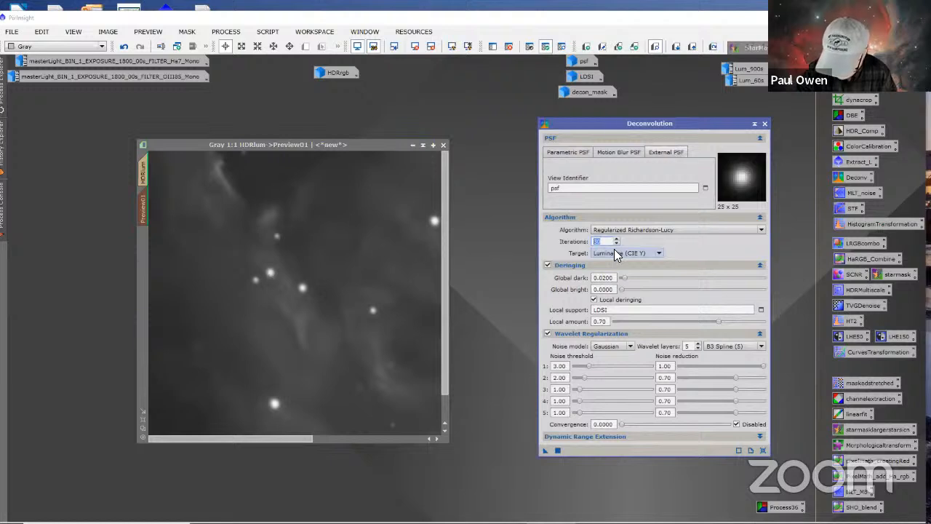
type("40")
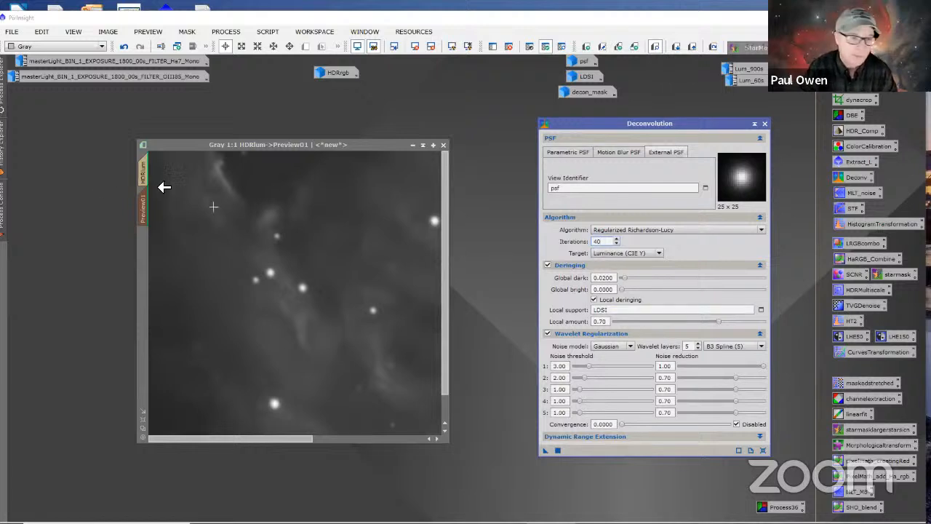
left_click(148, 171)
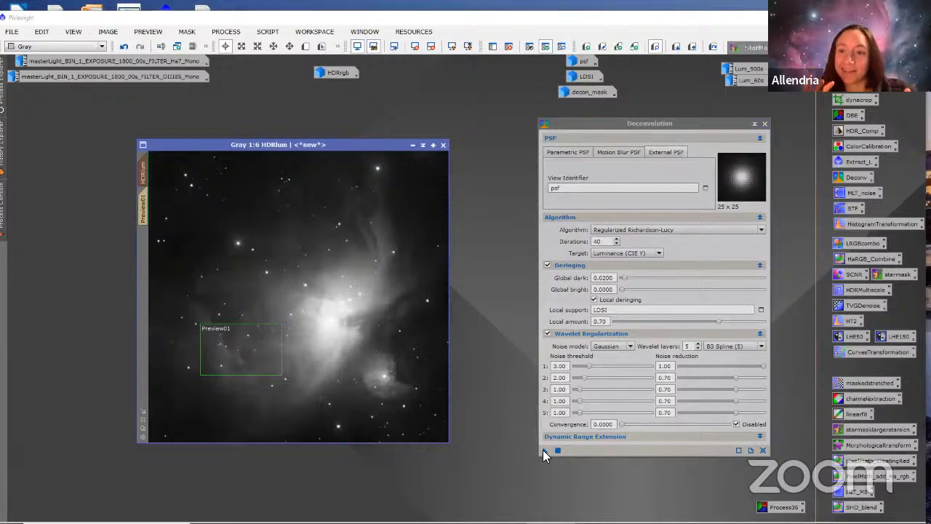
left_click_drag(545, 450, 386, 339)
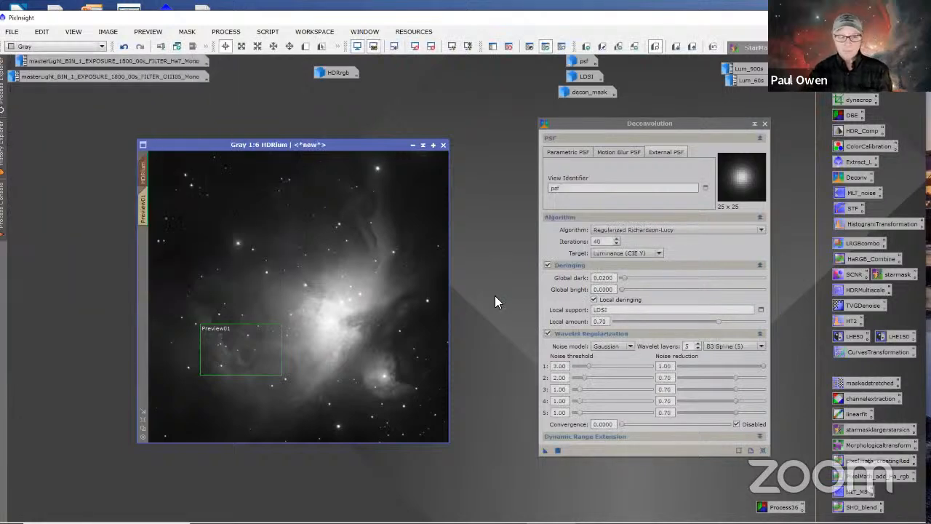
Step: Close Deconvolution and delete Preview01 from HDRlum
left_click(764, 124)
left_click(145, 206)
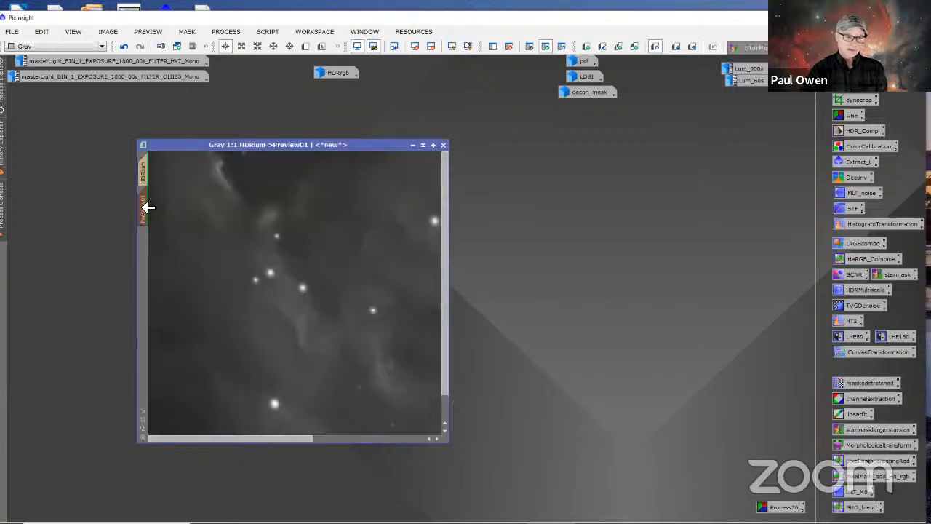
right_click(144, 206)
left_click(179, 299)
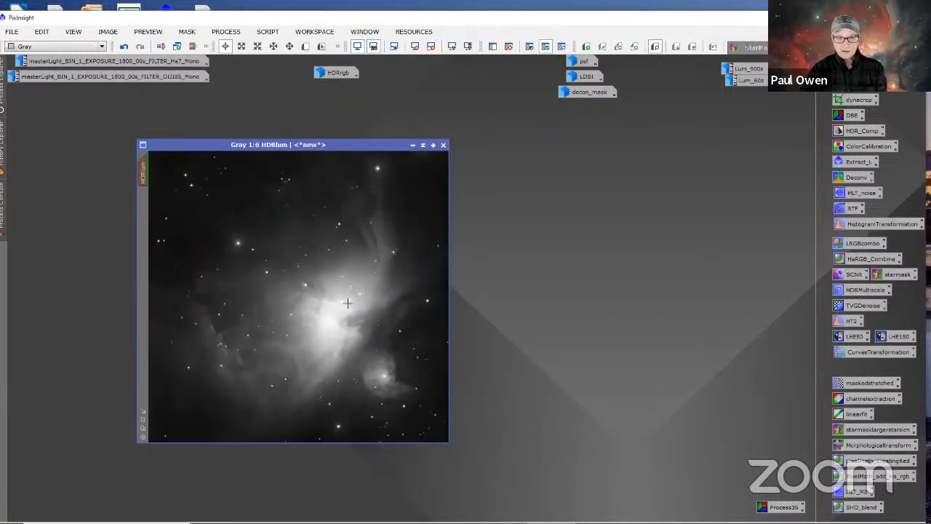
Step: Examine the nebula, stars and dark corner of HDRlum at several zoom levels, refreshing its automatic screen stretch
scroll(348, 302, "down", 1)
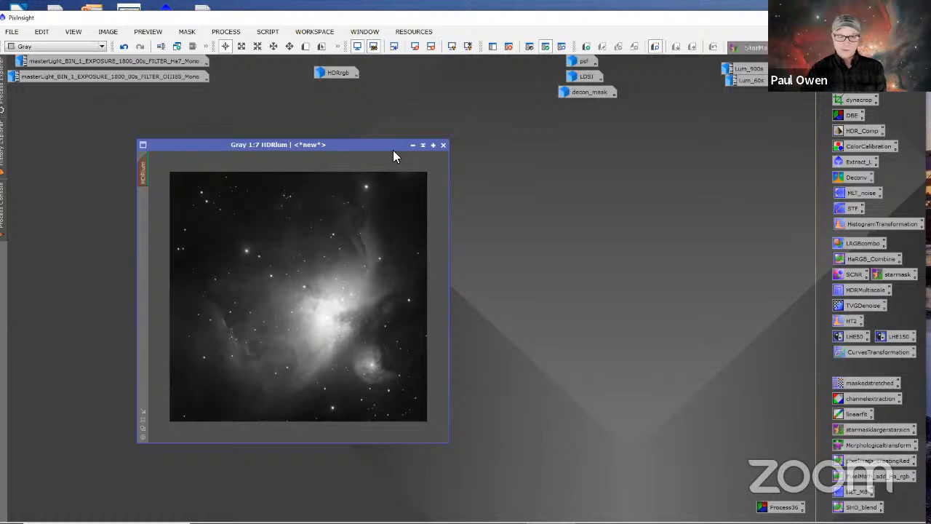
scroll(329, 341, "up", 3)
scroll(330, 341, "up", 4)
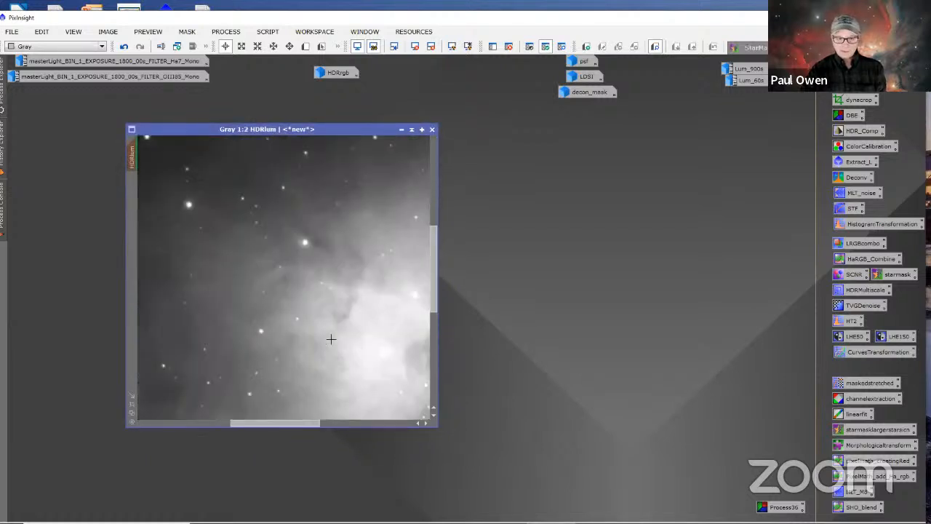
left_click_drag(277, 422, 413, 418)
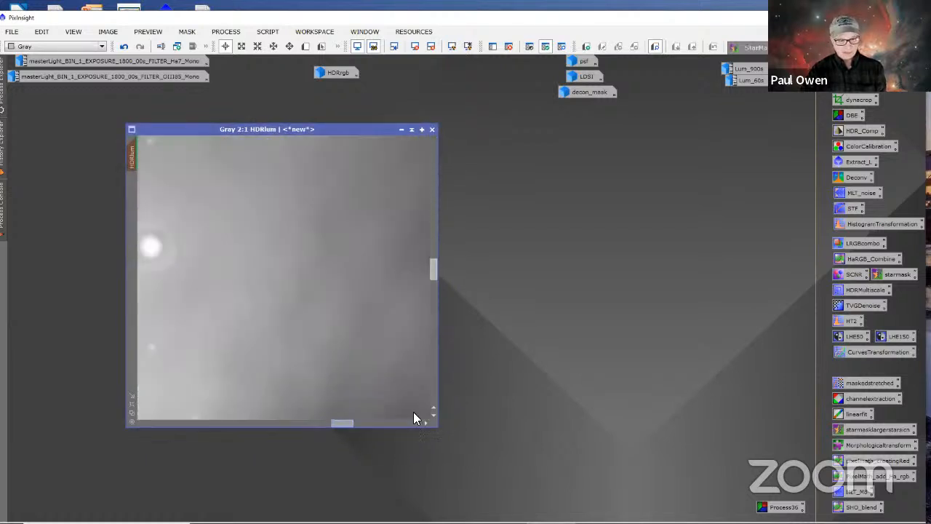
left_click_drag(433, 268, 419, 441)
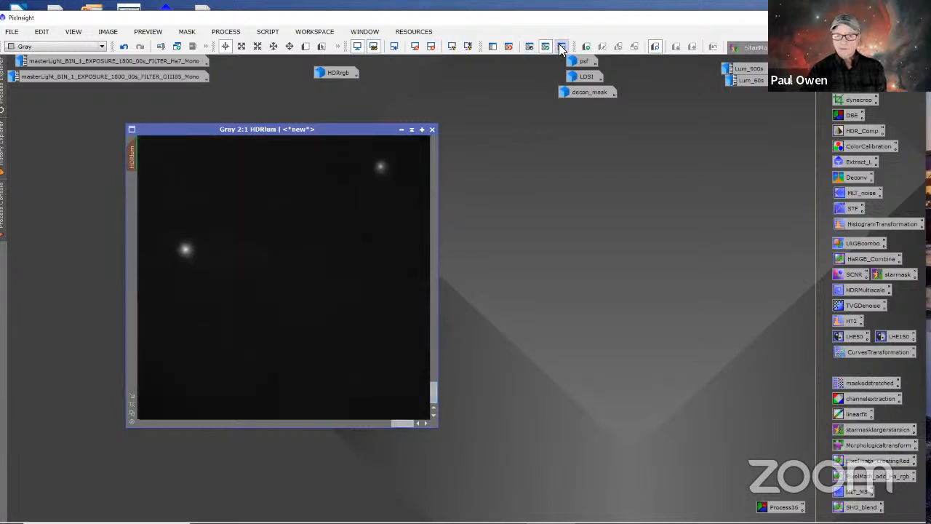
left_click(469, 46)
scroll(337, 289, "up", 4)
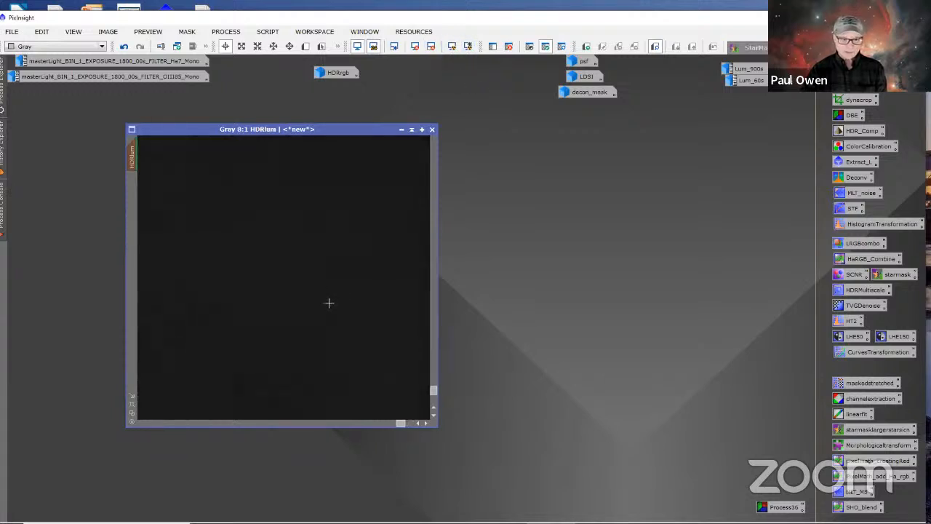
scroll(329, 303, "down", 1)
scroll(313, 287, "up", 1)
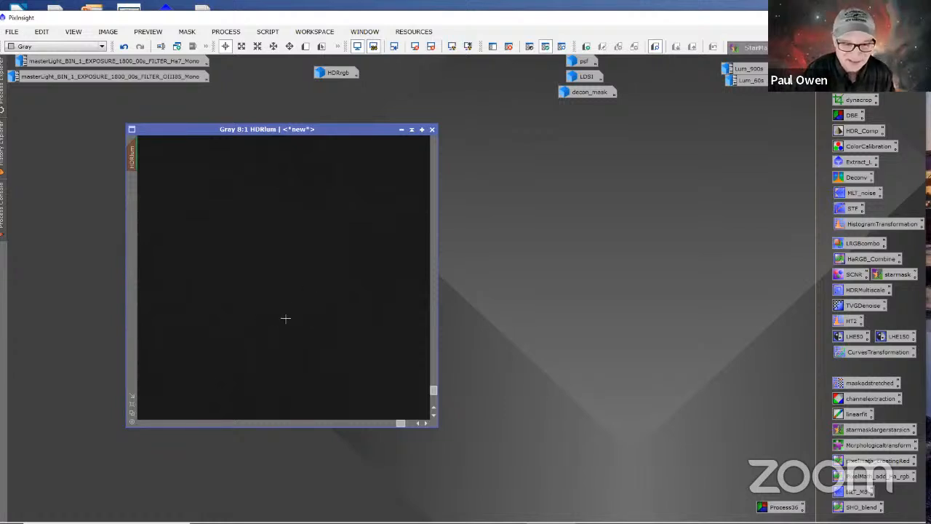
scroll(289, 314, "down", 4)
scroll(289, 314, "down", 8)
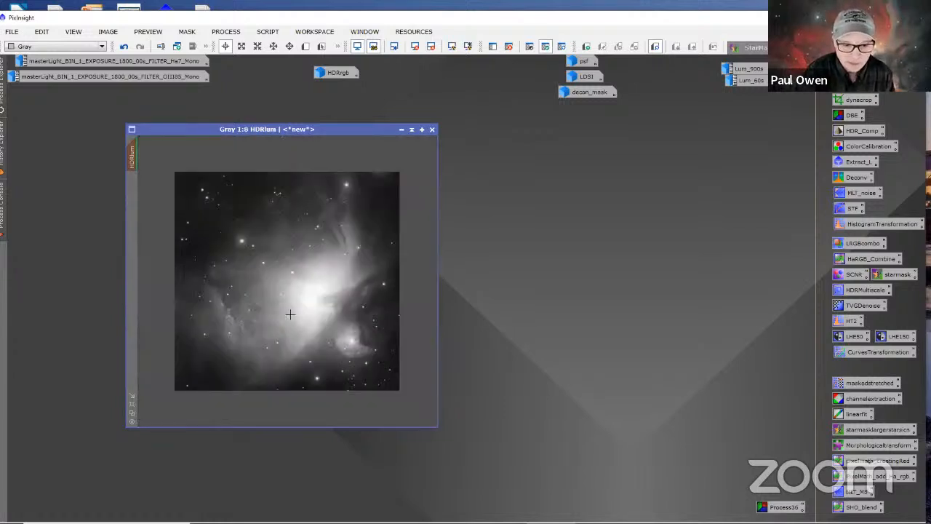
scroll(289, 314, "up", 2)
scroll(290, 314, "down", 2)
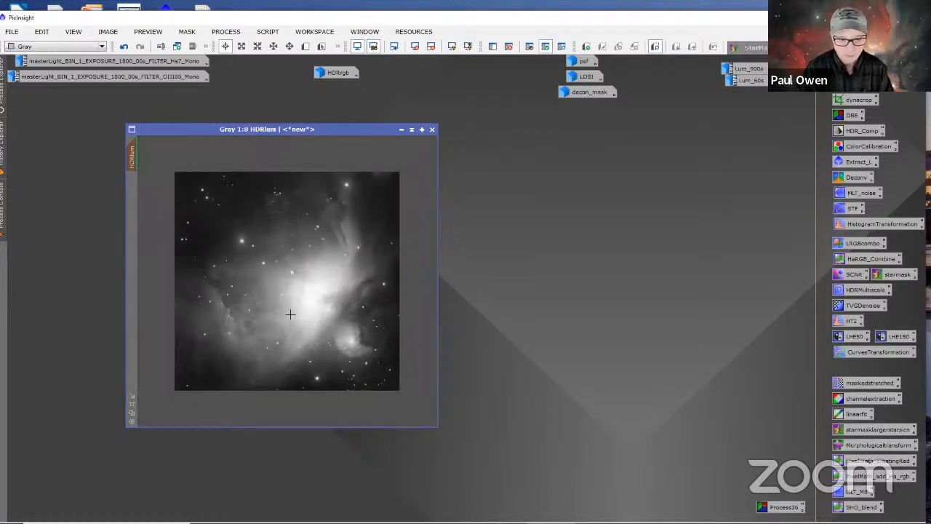
scroll(291, 316, "up", 2)
scroll(291, 317, "down", 1)
scroll(291, 317, "up", 1)
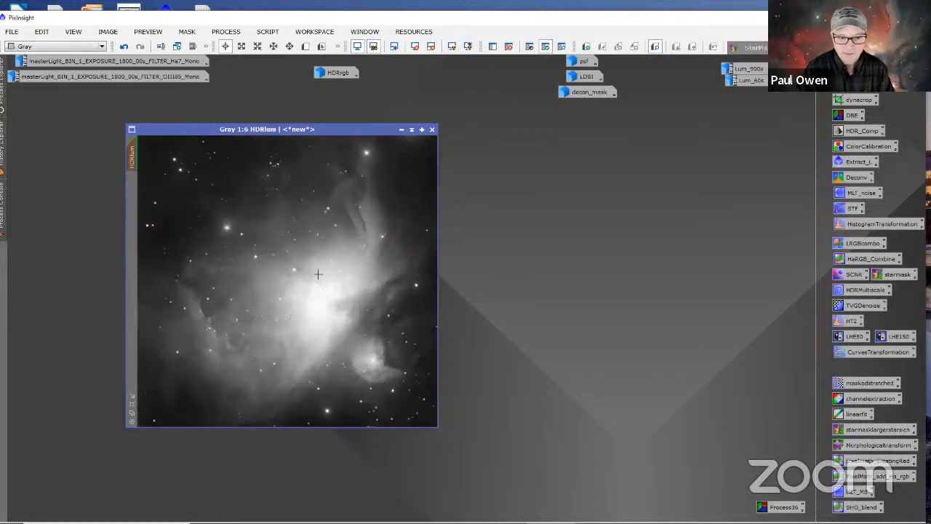
double_click(849, 194)
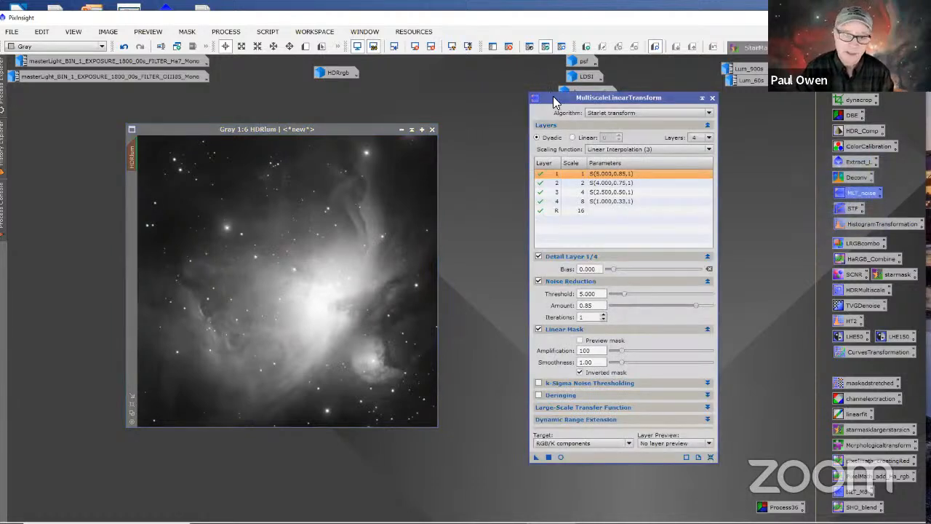
left_click_drag(552, 96, 505, 125)
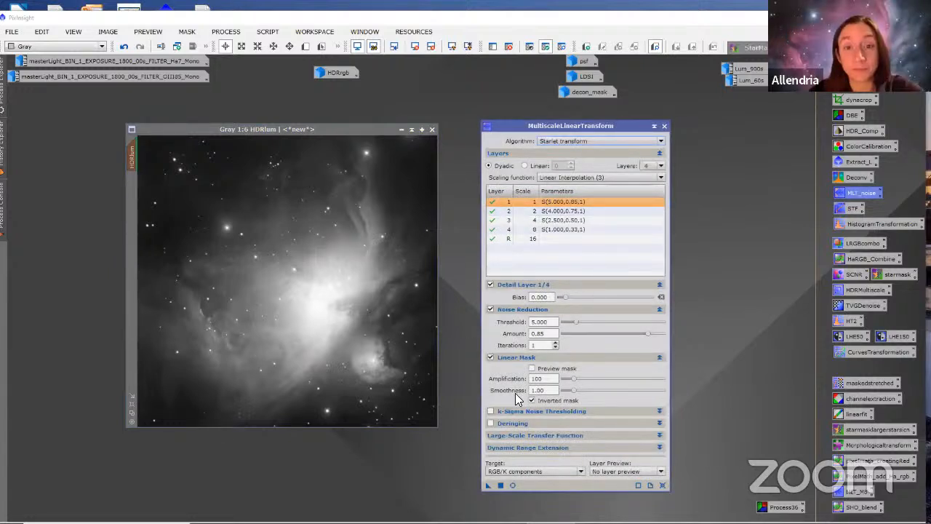
left_click(665, 126)
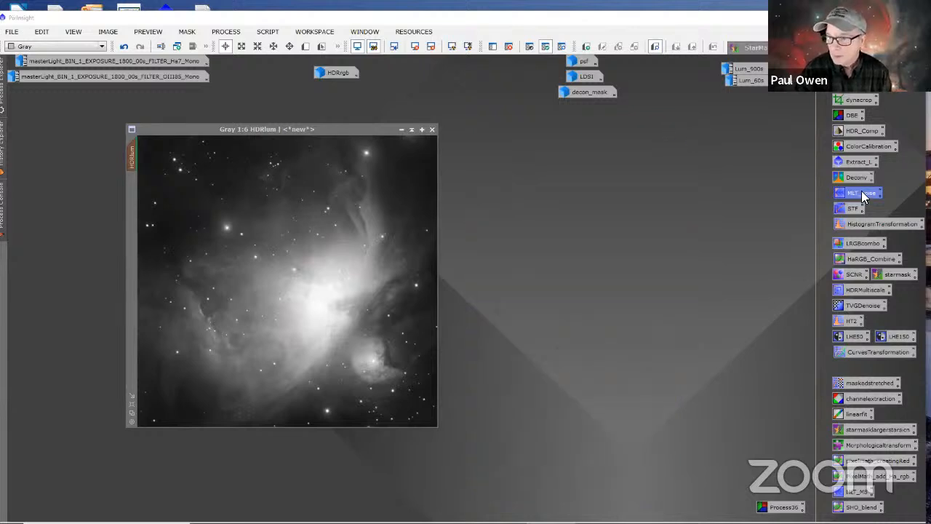
Step: Remove the mask from HDRlum and reposition its image window in the workspace
left_click_drag(348, 136, 450, 139)
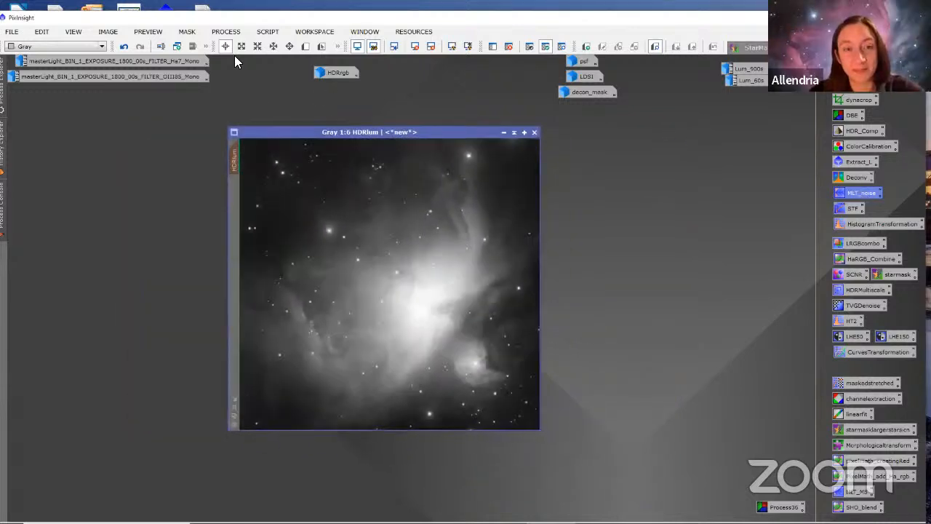
mouse_move(239, 157)
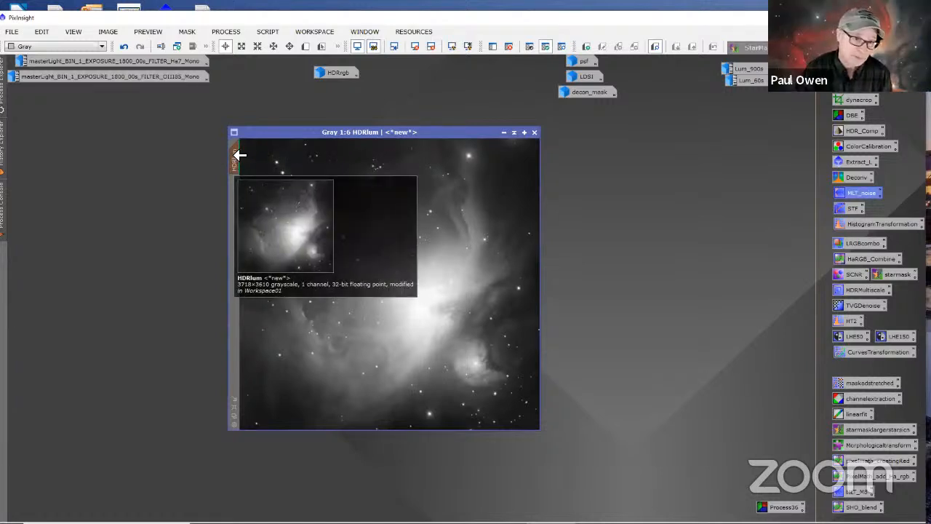
left_click(187, 31)
left_click(205, 62)
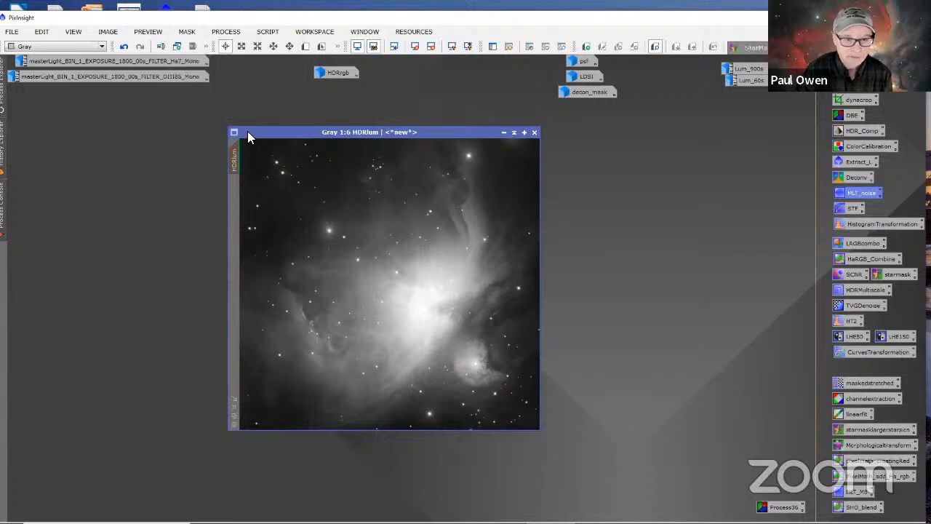
left_click_drag(248, 132, 205, 130)
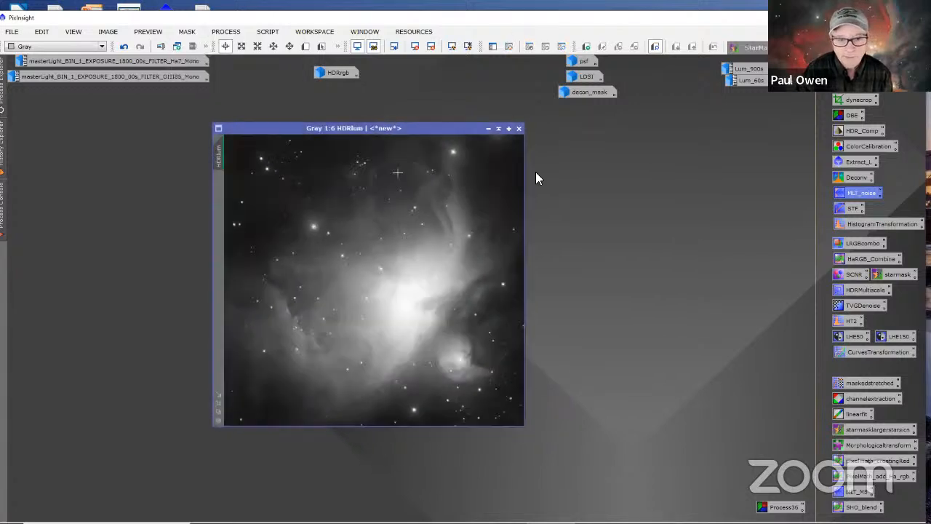
Step: Delete the decon_mask image from the workspace without saving it, breaking its existing mask references
right_click(731, 340)
left_click(658, 227)
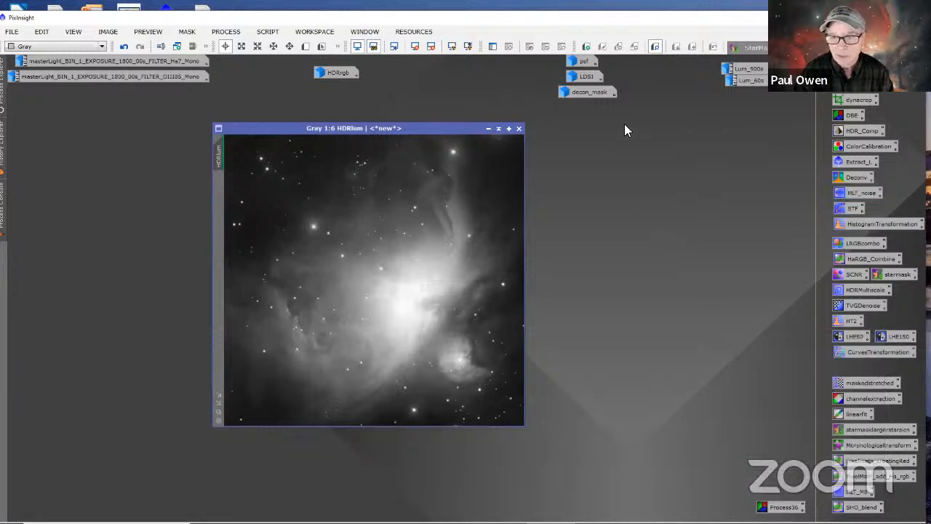
right_click(579, 91)
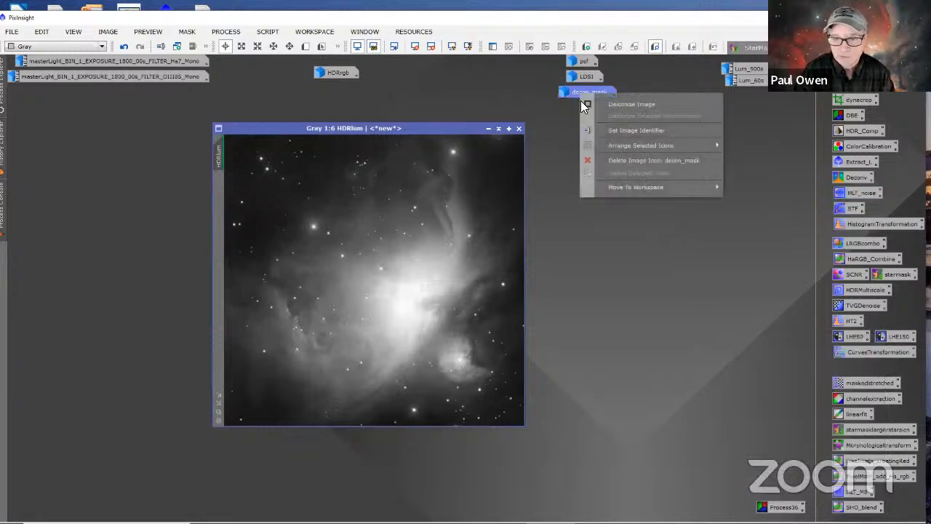
left_click(612, 160)
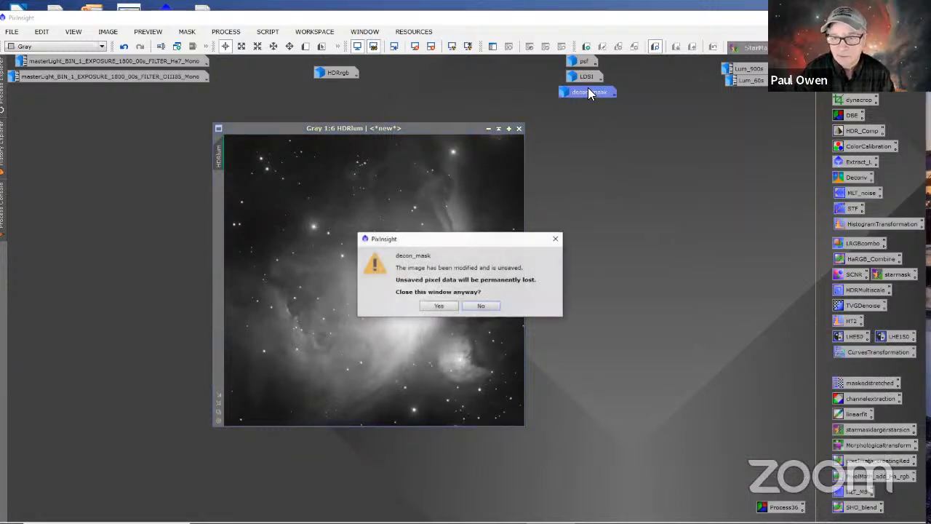
left_click(439, 305)
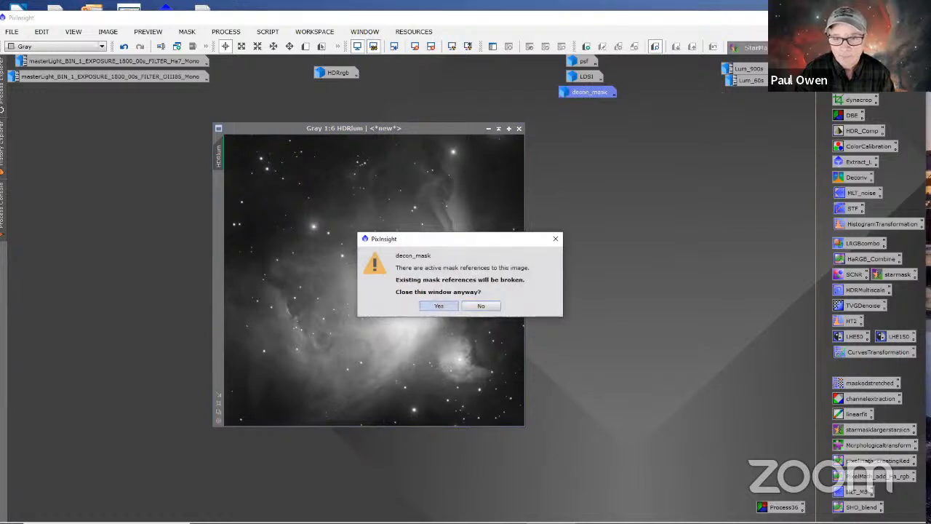
left_click(438, 305)
Step: Delete the LDSI and psf images from the workspace
right_click(585, 76)
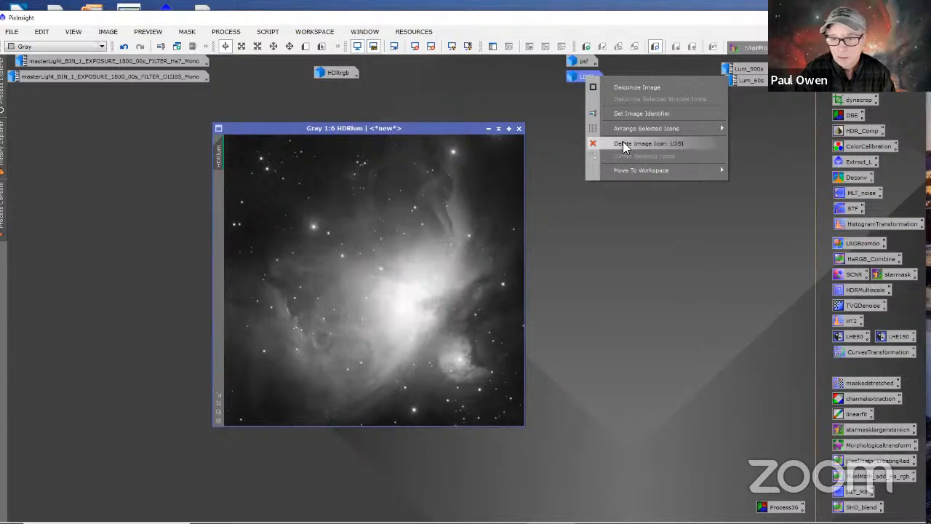
left_click(622, 144)
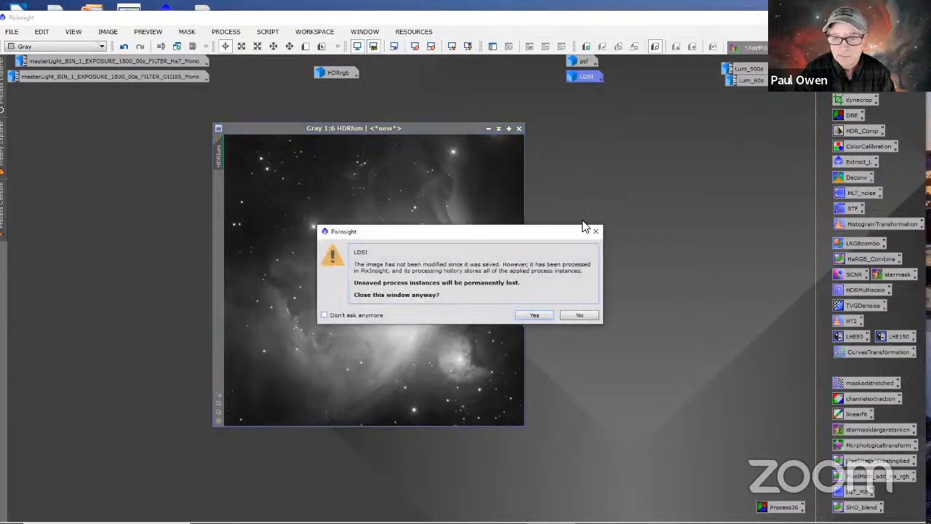
left_click(540, 316)
right_click(578, 62)
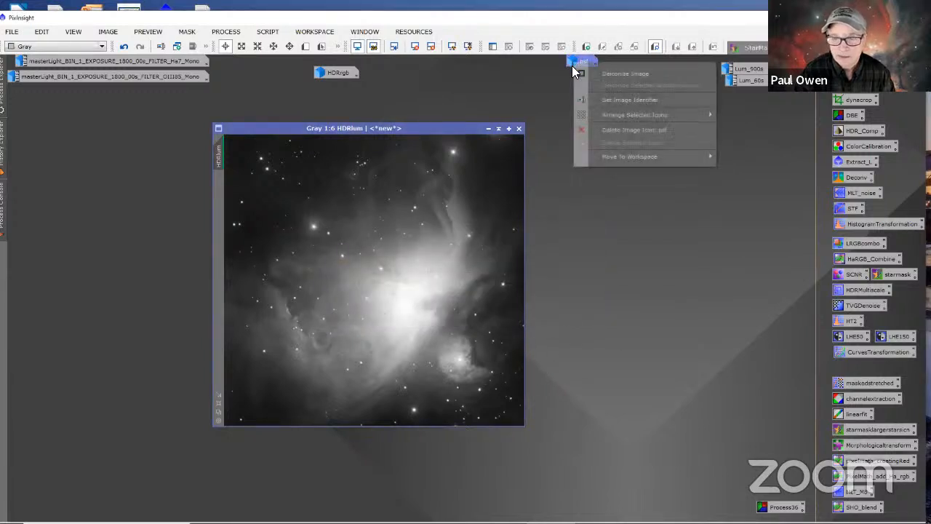
left_click(610, 126)
Step: Reset HDRlum's screen stretch and open HistogramTransformation beside it with a real-time preview
left_click_drag(412, 129, 271, 139)
left_click(415, 46)
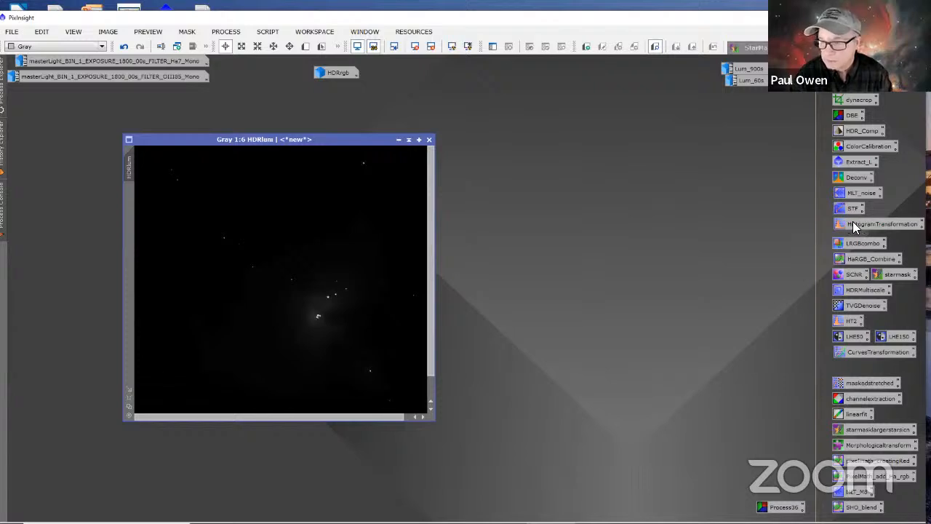
double_click(852, 222)
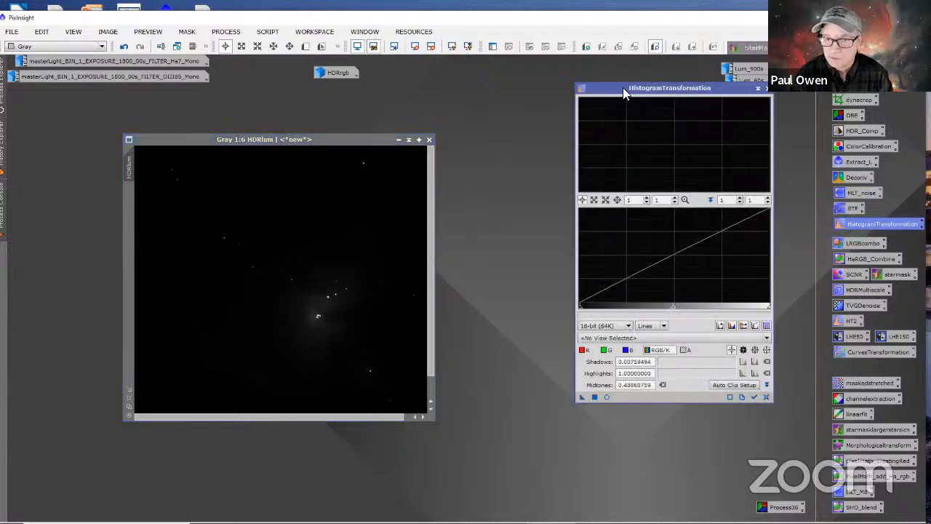
left_click_drag(624, 88, 536, 114)
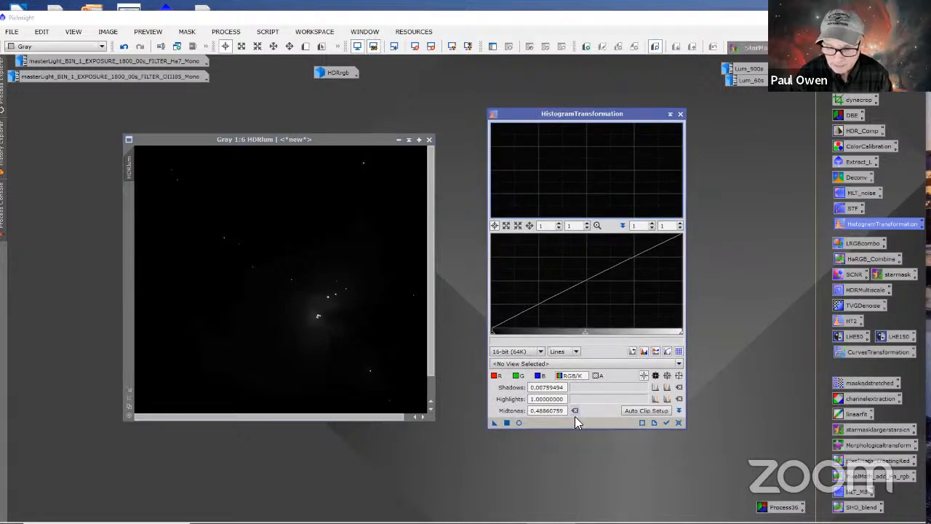
left_click(518, 423)
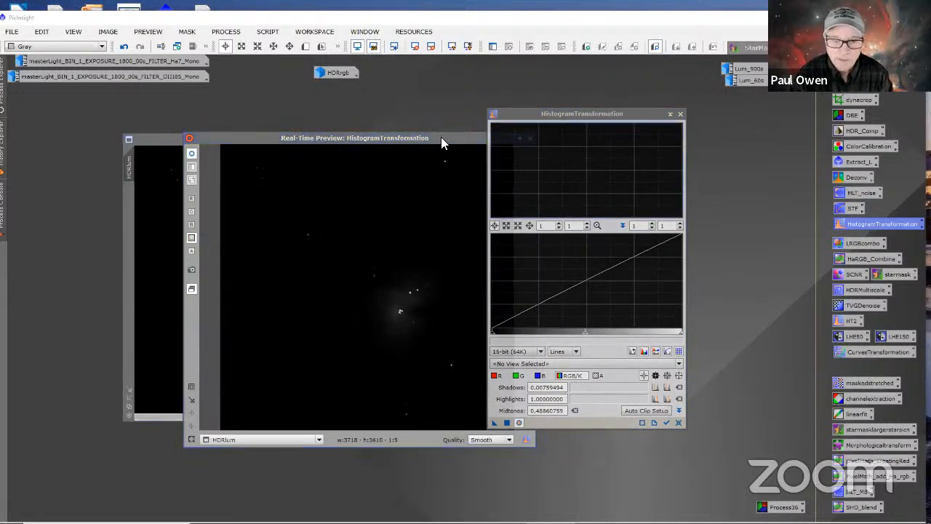
Step: Reset HistogramTransformation, set the midtones to about 0.081 for HDRlum, apply the stretch and reset the settings
left_click_drag(441, 139, 364, 158)
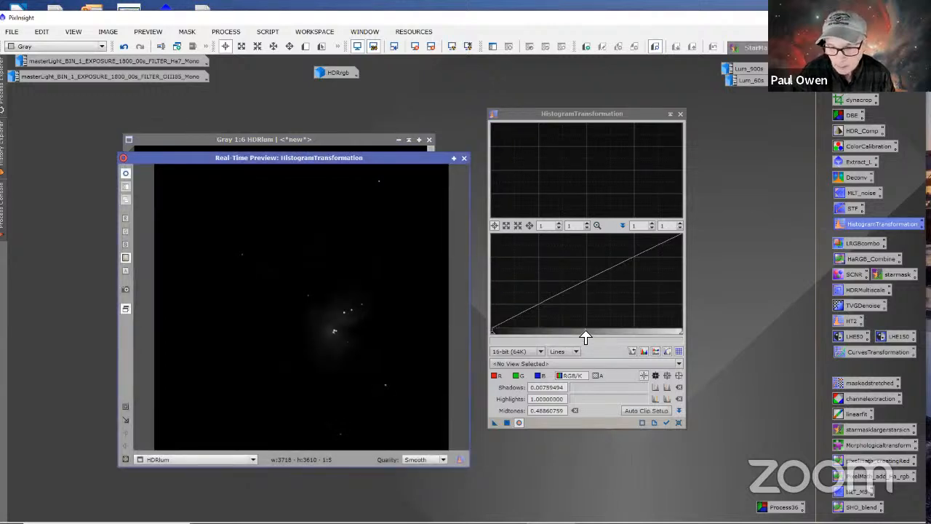
left_click(677, 422)
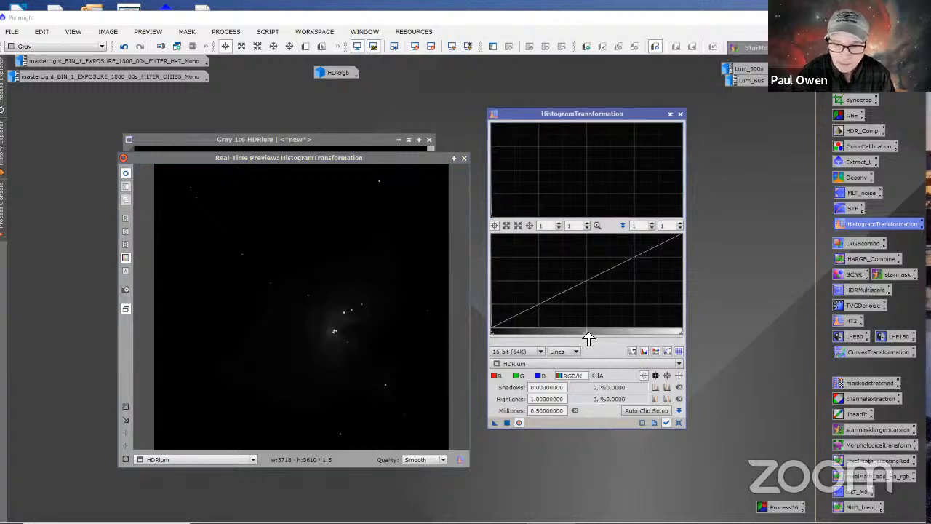
left_click_drag(586, 333, 506, 332)
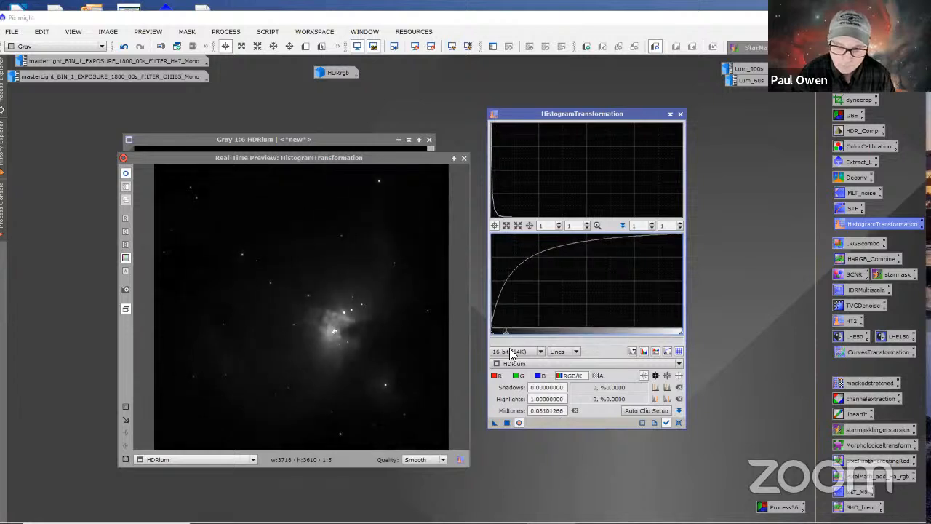
left_click(508, 422)
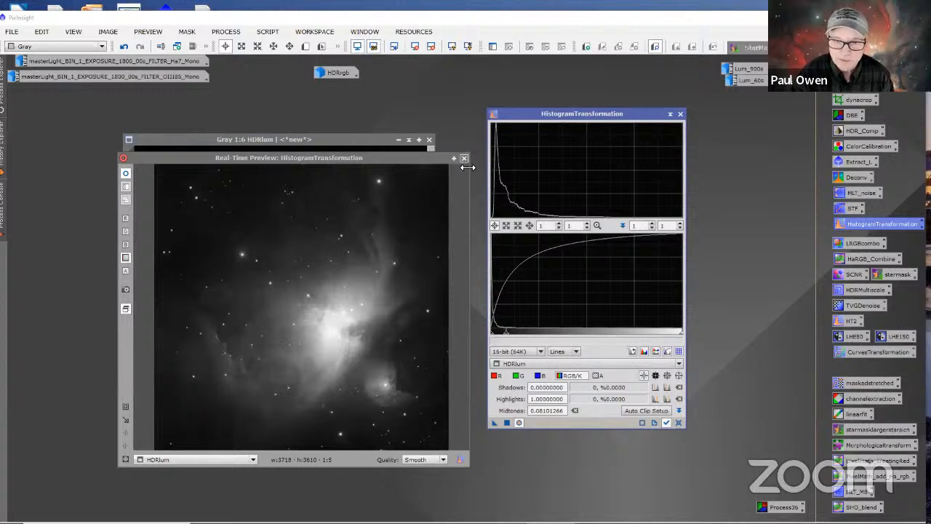
left_click(676, 422)
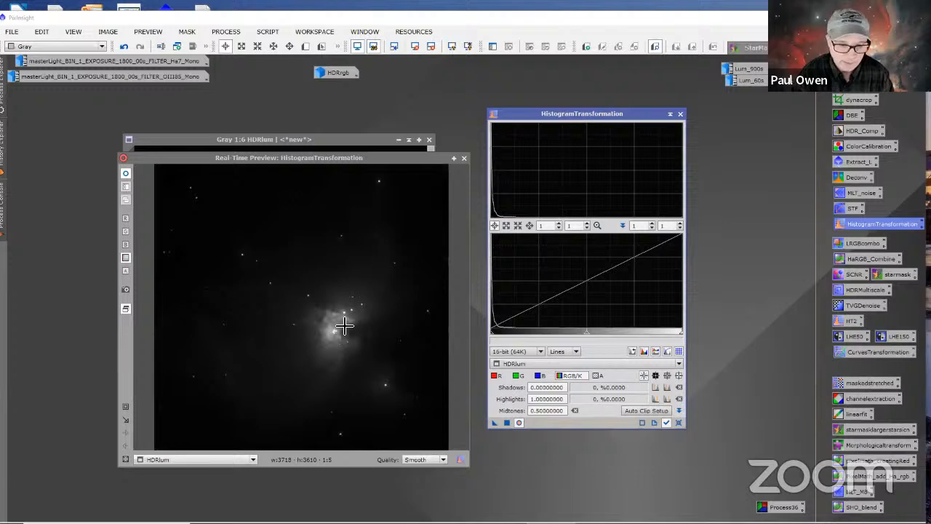
Step: Stretch HDRlum a second time with midtones at about 0.132, and reset the histogram settings
mouse_move(386, 159)
left_mouse_down()
mouse_move(397, 518)
mouse_move(397, 104)
mouse_move(394, 159)
left_mouse_up()
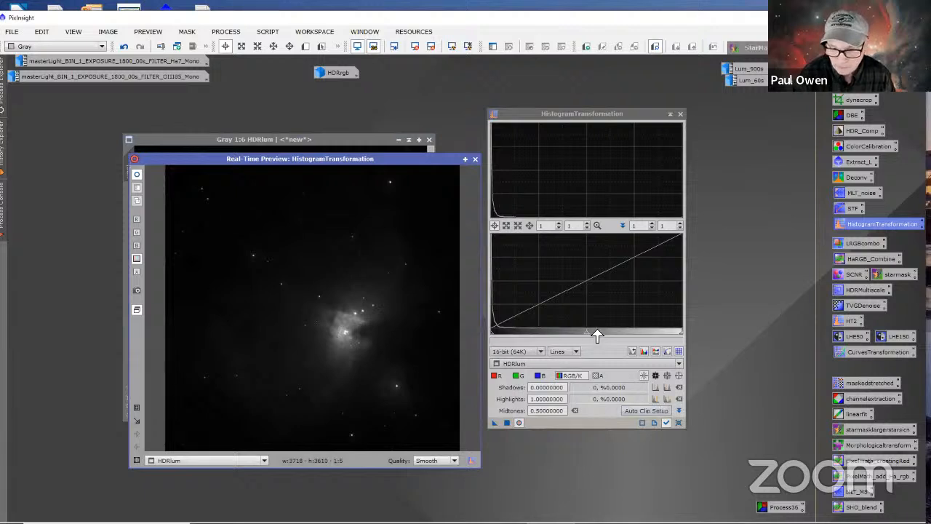
left_click_drag(588, 333, 536, 335)
left_click_drag(530, 338, 516, 338)
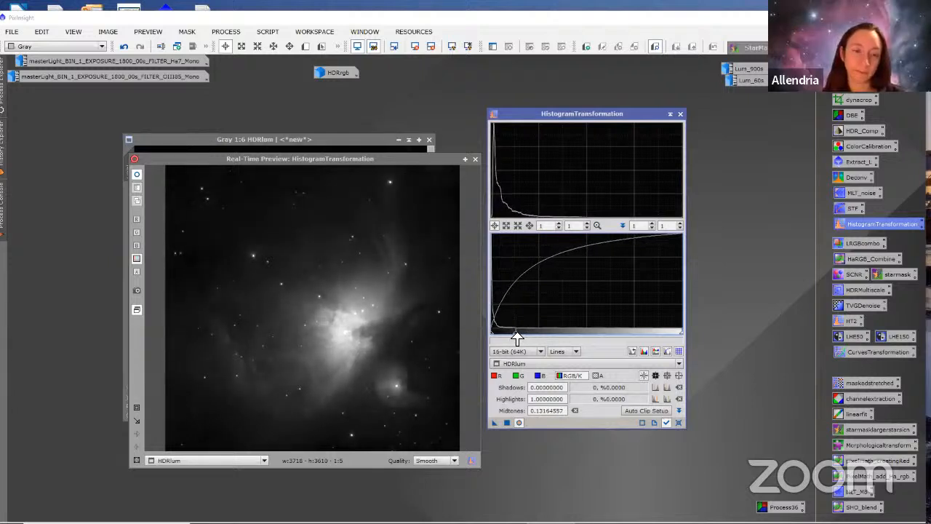
left_click(506, 423)
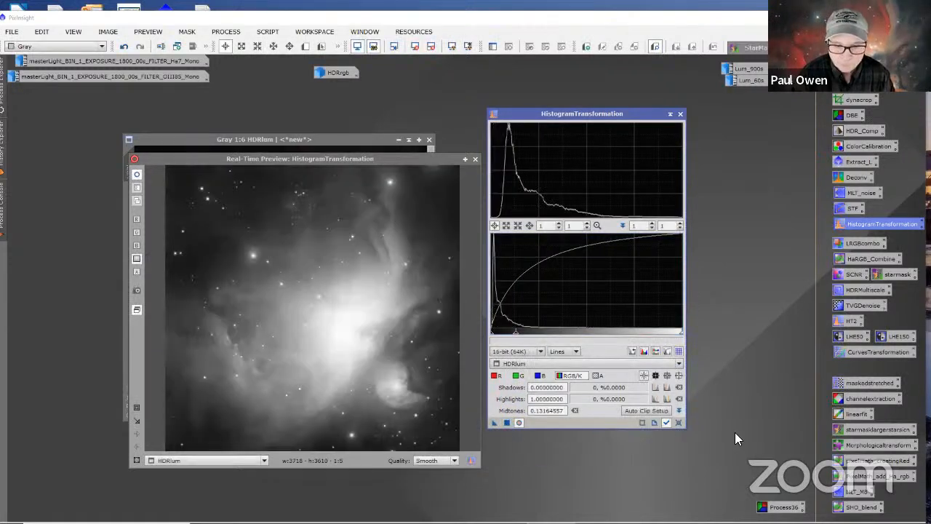
left_click(679, 422)
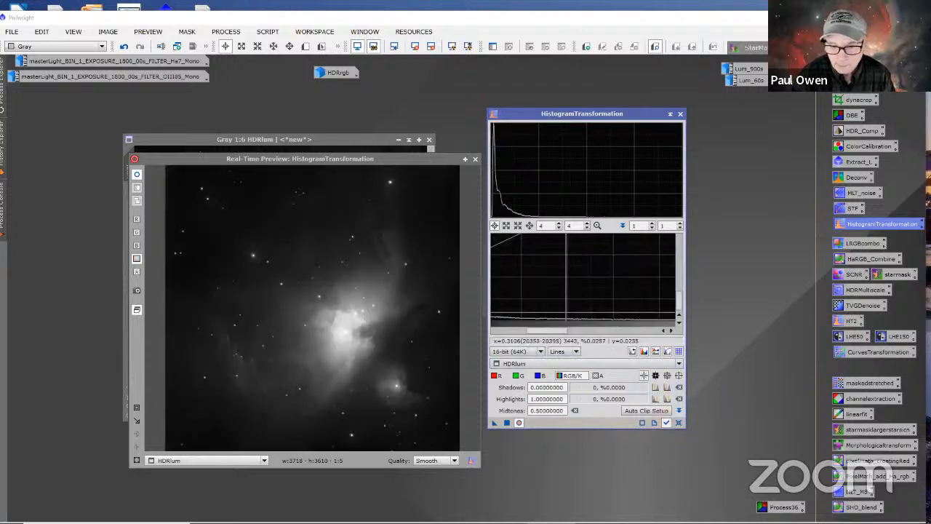
Step: Try raising HDRlum's shadows point to about 0.0069 on the magnified histogram, and return it to 0
scroll(560, 320, "up", 7)
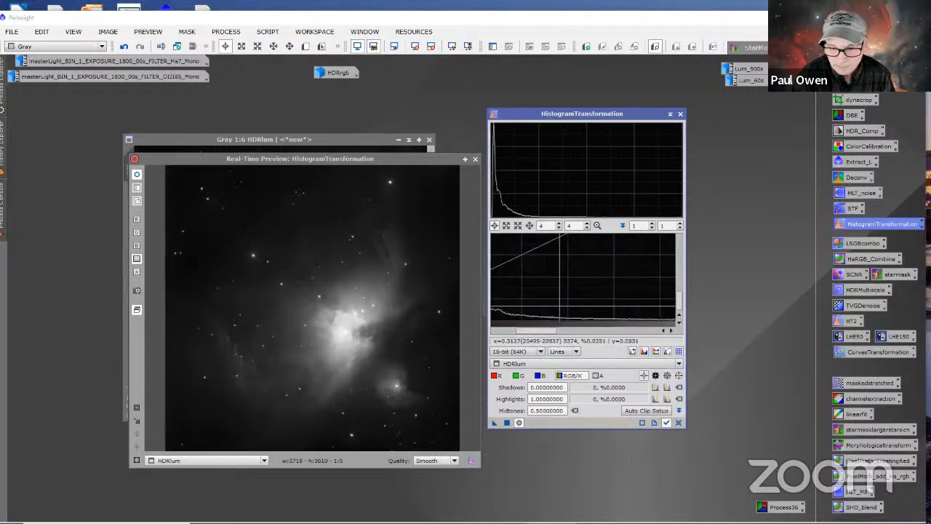
left_click_drag(525, 329, 442, 332)
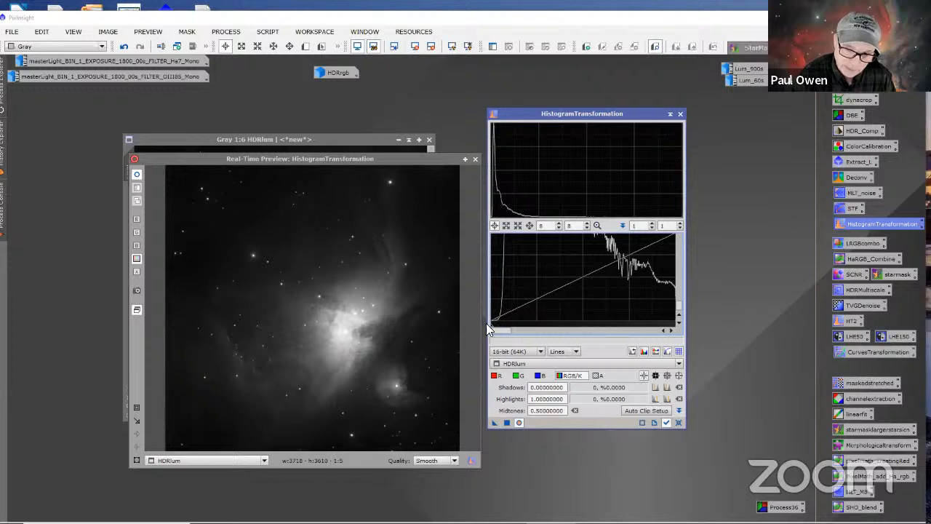
mouse_move(492, 331)
left_mouse_down()
mouse_move(500, 330)
mouse_move(489, 330)
left_mouse_up()
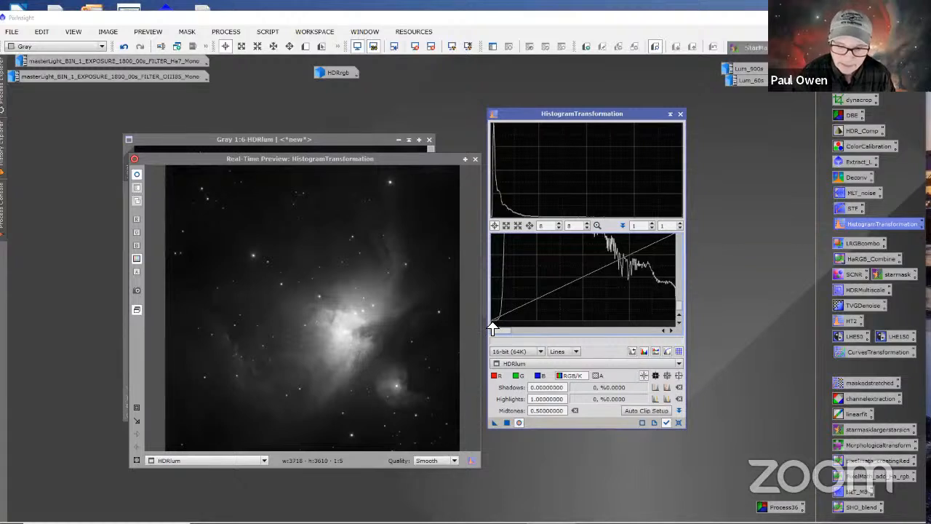
left_click_drag(493, 331, 498, 328)
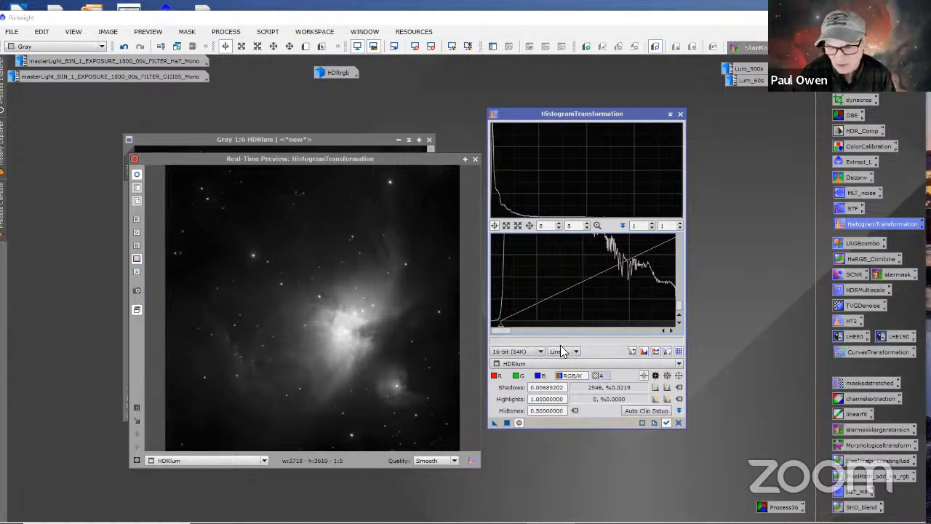
left_click_drag(499, 329, 487, 329)
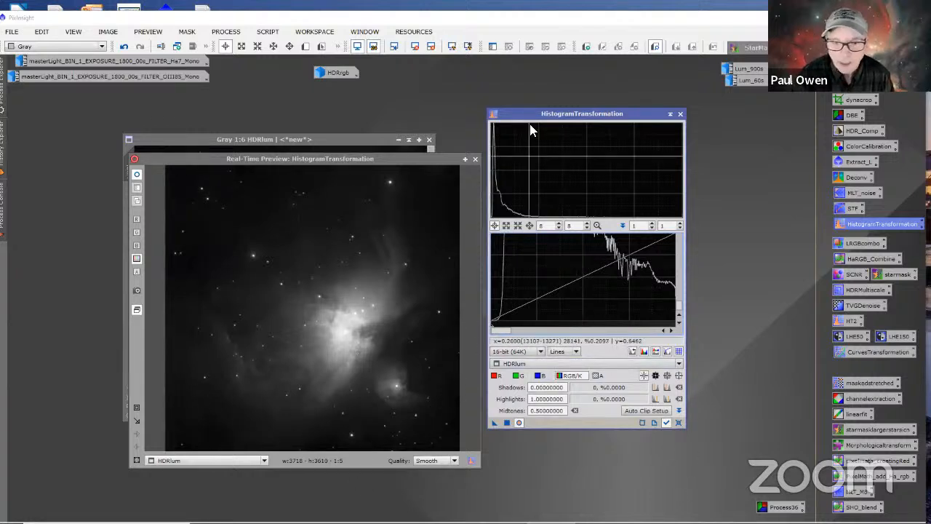
scroll(600, 295, "up", 3)
scroll(573, 284, "up", 5)
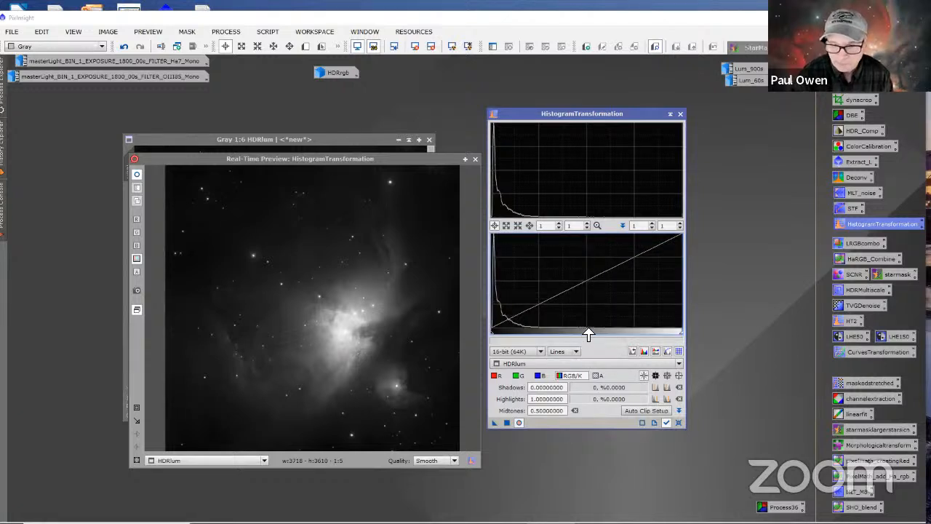
Step: Apply a third stretch to HDRlum with midtones at about 0.235, and reset the histogram settings
left_click_drag(586, 333, 536, 336)
left_click(453, 438)
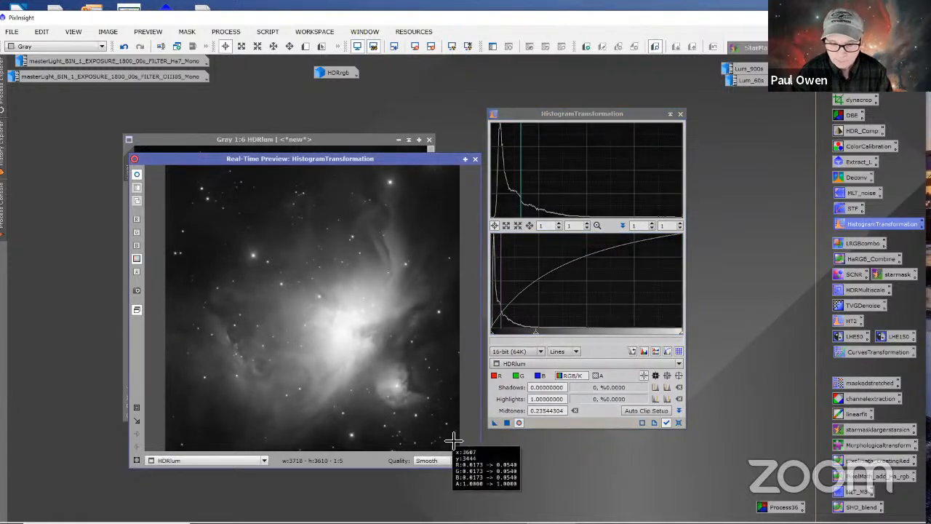
left_click(508, 423)
left_click(674, 423)
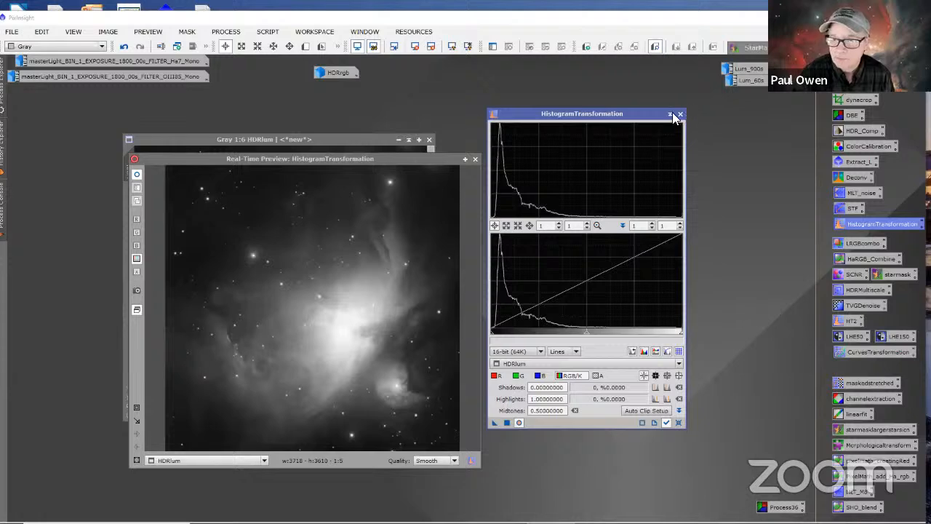
Step: Close HistogramTransformation and its real-time preview, leaving the stretched HDRlum image open
left_click_drag(434, 164, 448, 178)
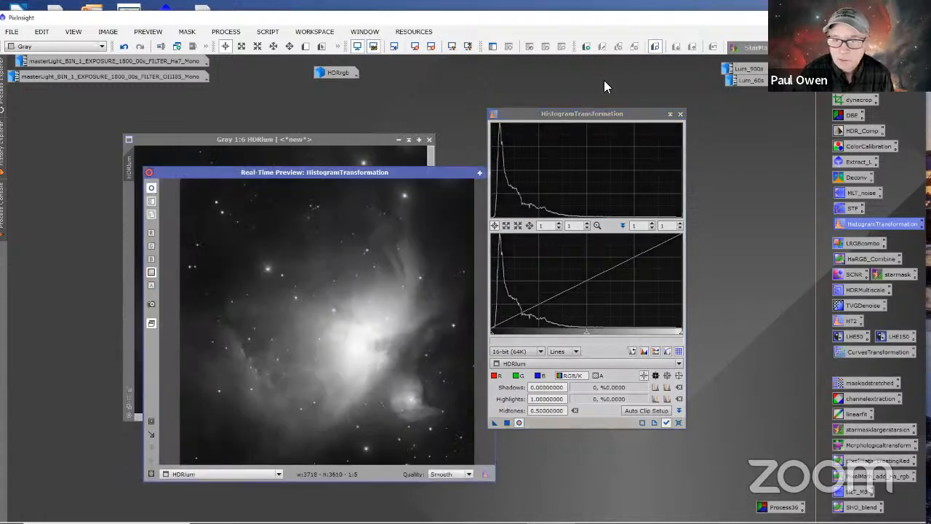
left_click(681, 114)
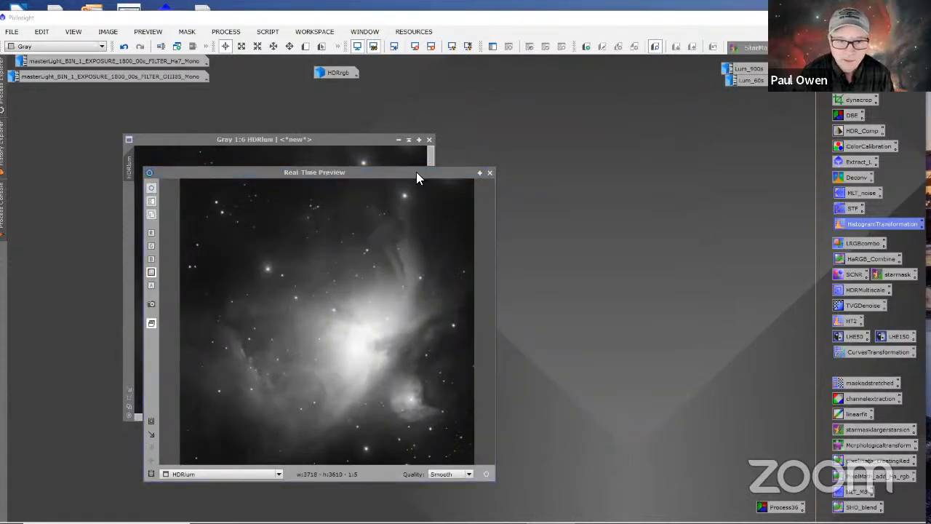
left_click_drag(416, 177, 683, 143)
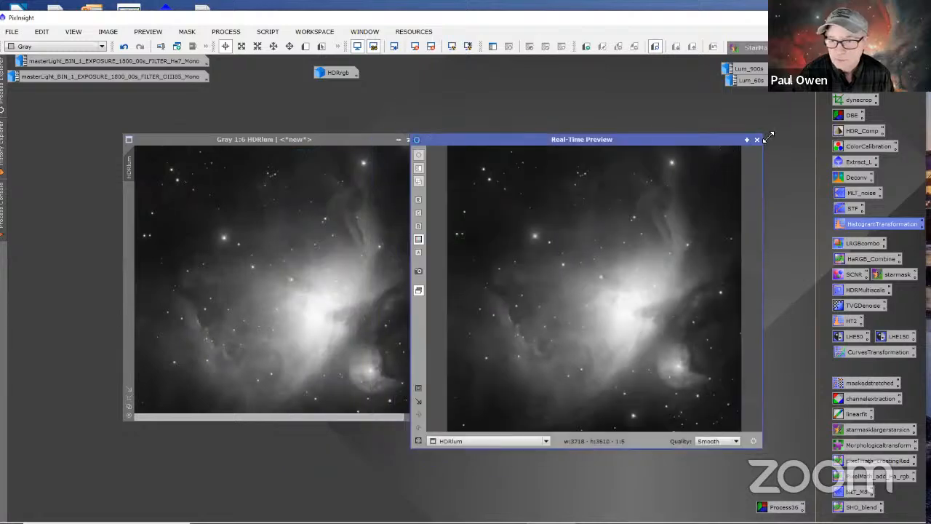
left_click(756, 140)
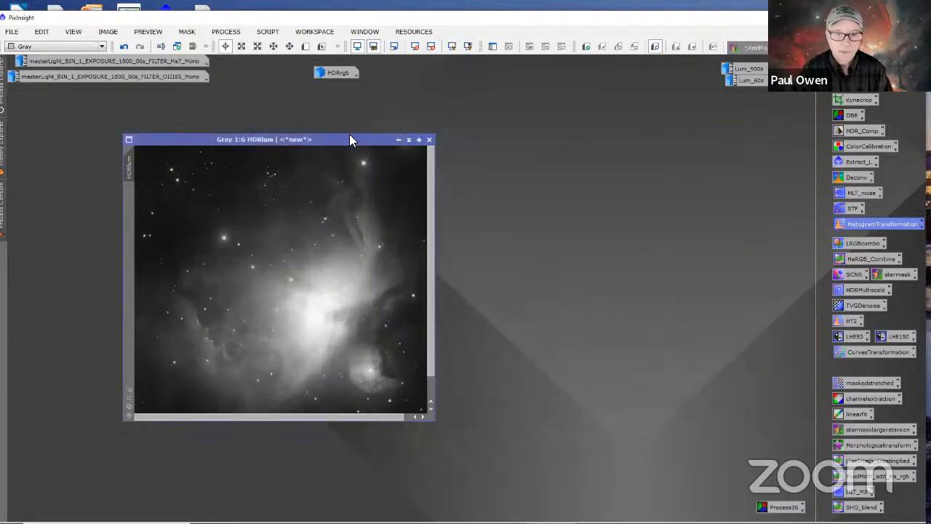
Step: Move HDRlum aside, restore the HDRrgb image next to it, and fit HDRrgb's window to the image
left_click_drag(353, 139, 684, 125)
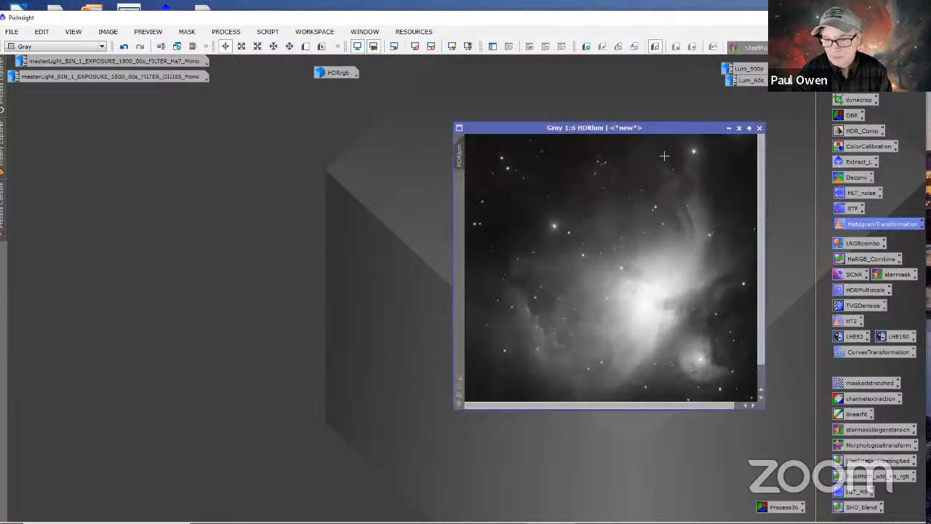
double_click(337, 75)
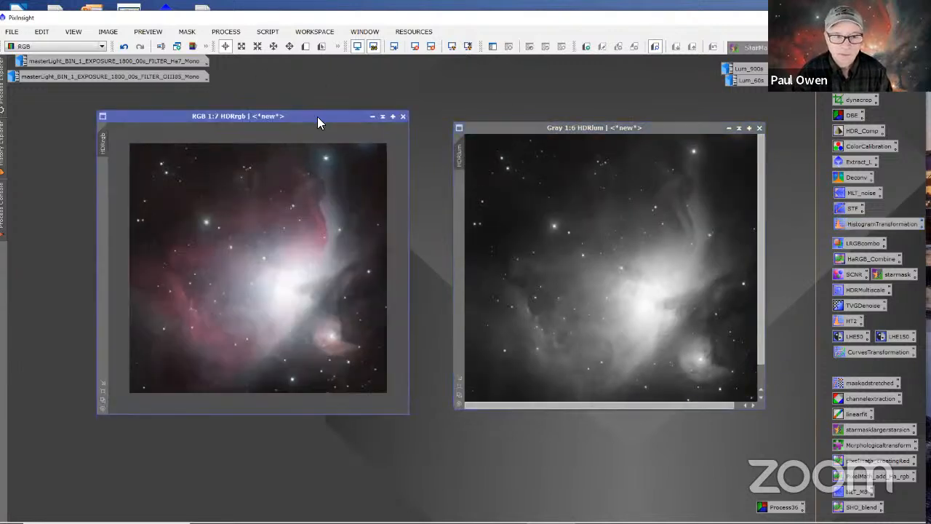
left_click_drag(317, 116, 353, 120)
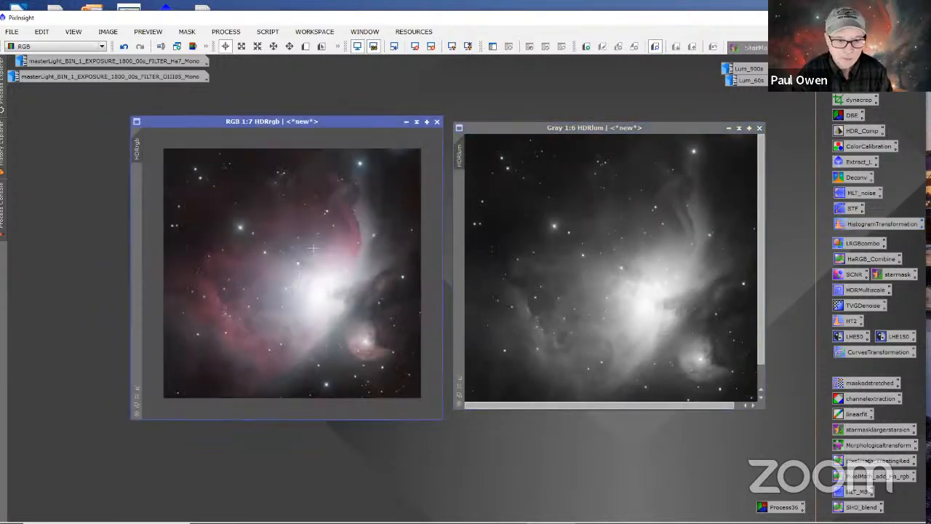
left_click(137, 389)
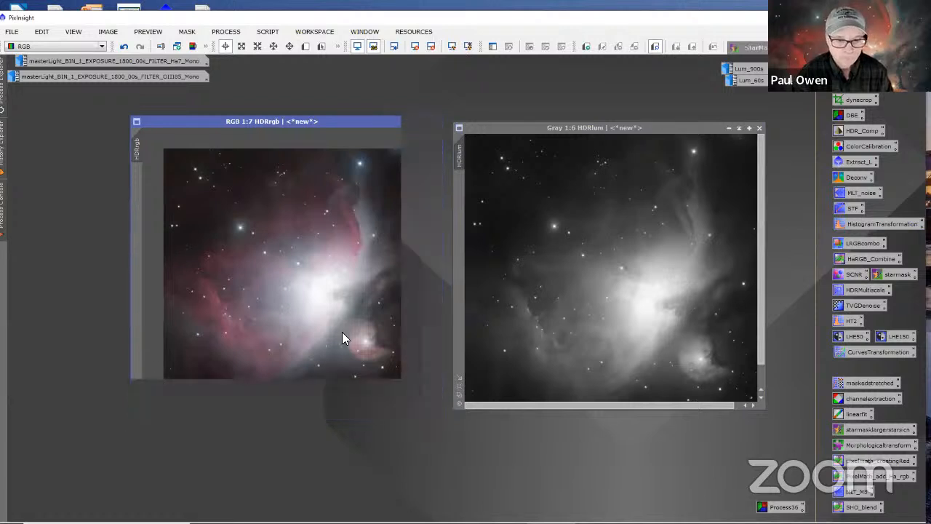
left_click_drag(318, 121, 348, 143)
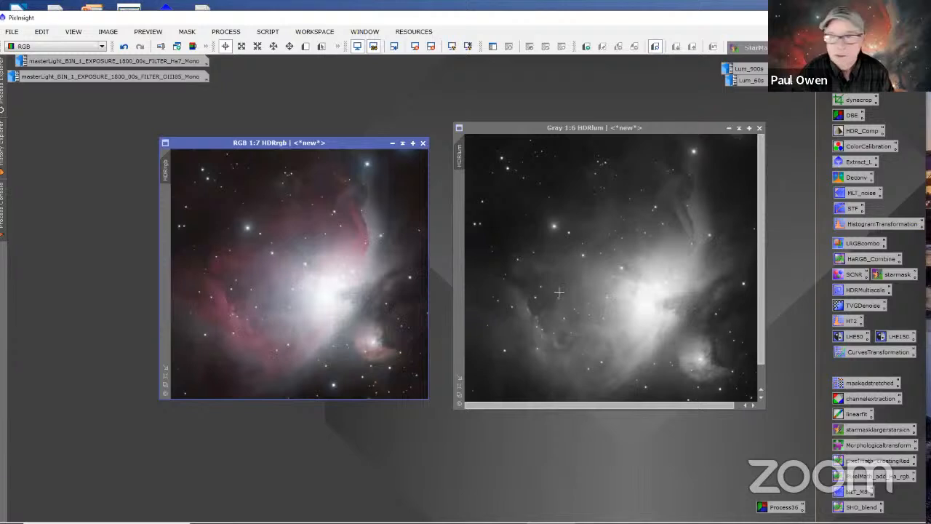
Step: Zoom HDRlum to 1:7, fit its window to the image, and align HDRrgb directly beside it
scroll(559, 292, "down", 1)
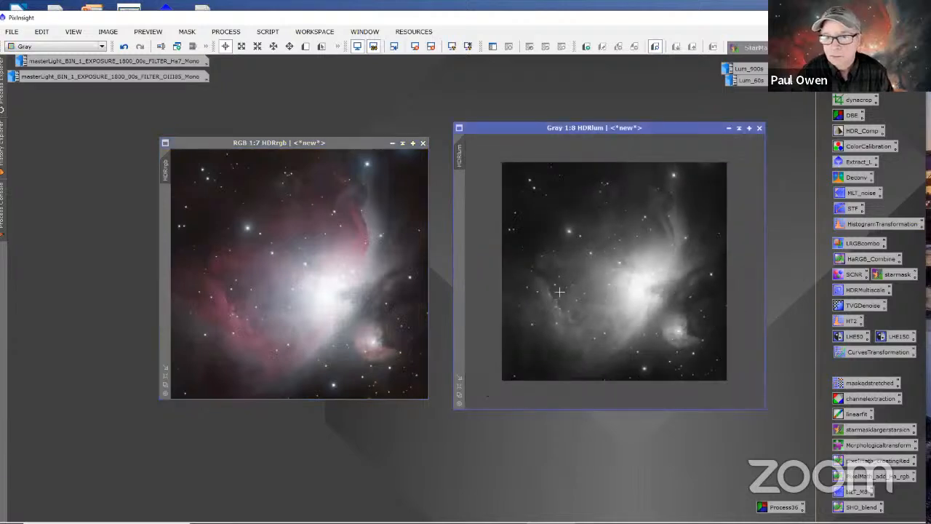
left_click(458, 376)
right_click(440, 175)
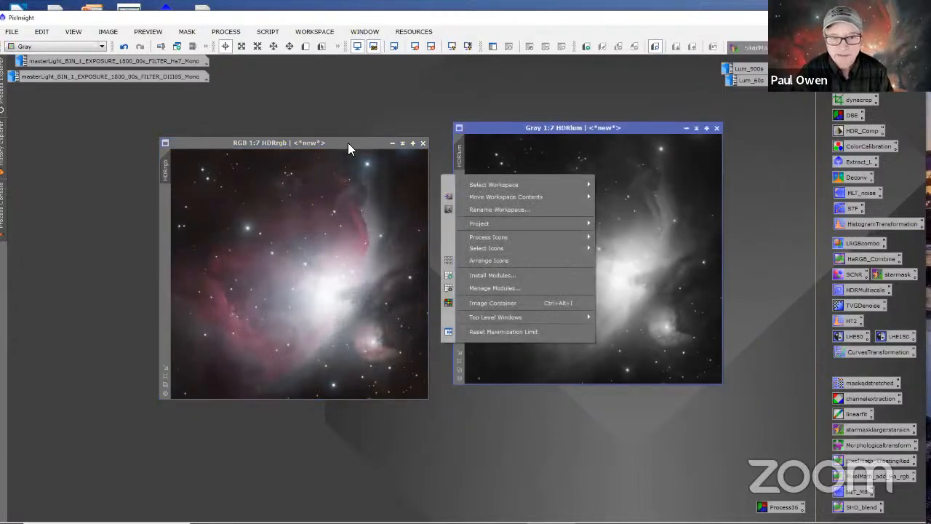
left_click_drag(348, 143, 368, 131)
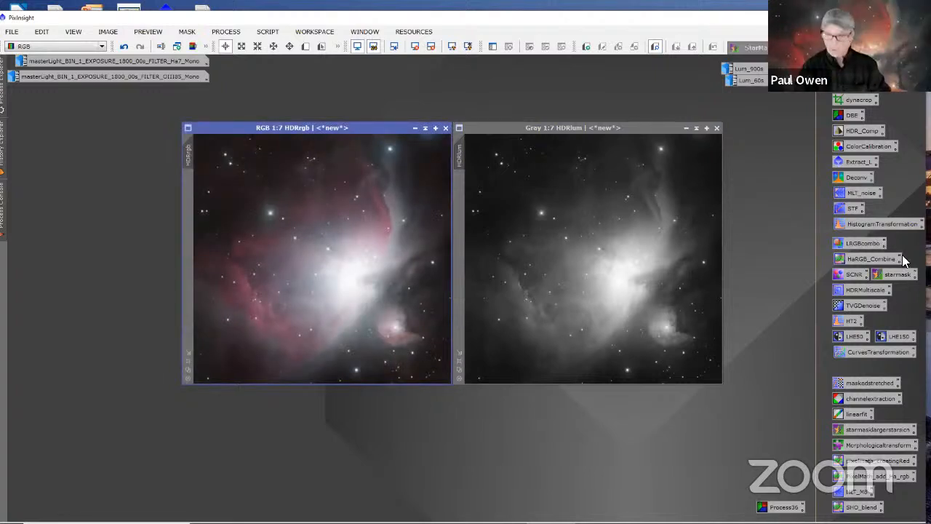
Step: Apply LRGBCombination to HDRrgb with HDRlum as the L source, and lightness and saturation at 0.500
double_click(853, 241)
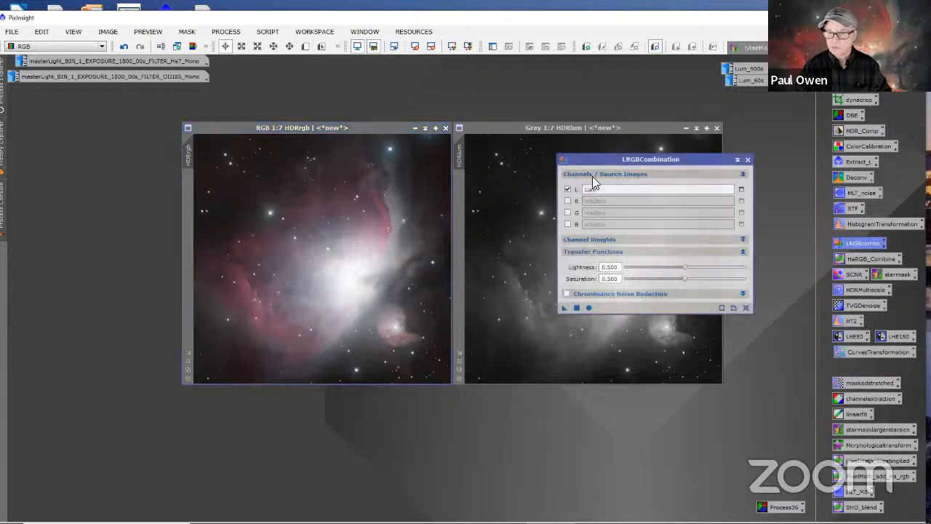
left_click_drag(689, 160, 622, 291)
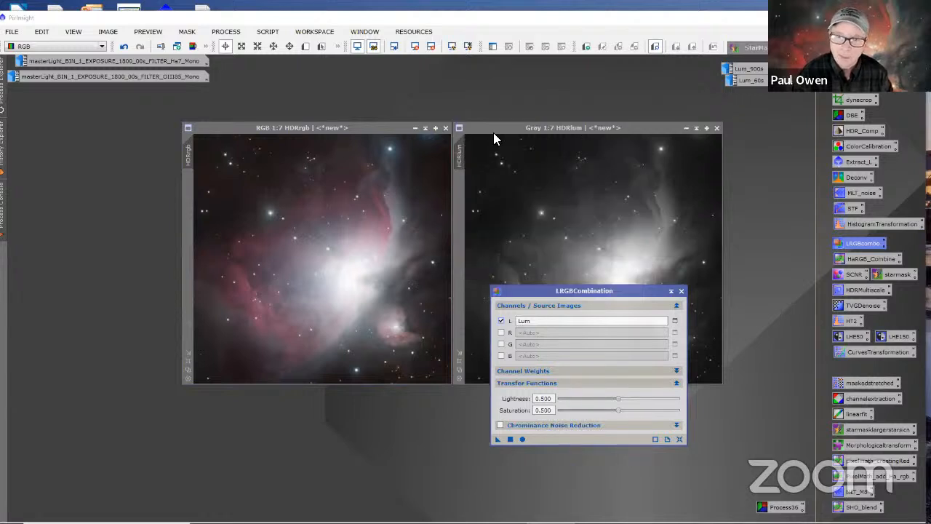
mouse_move(461, 161)
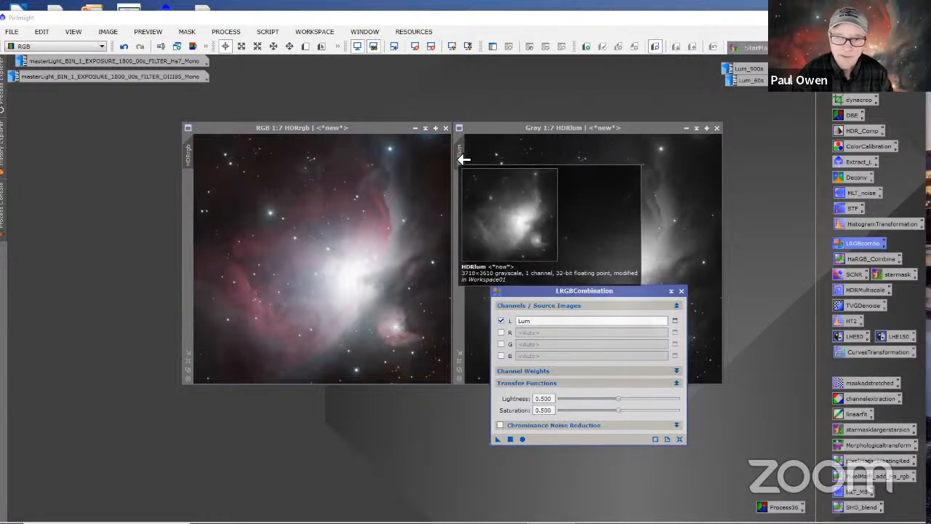
left_click_drag(462, 162, 524, 320)
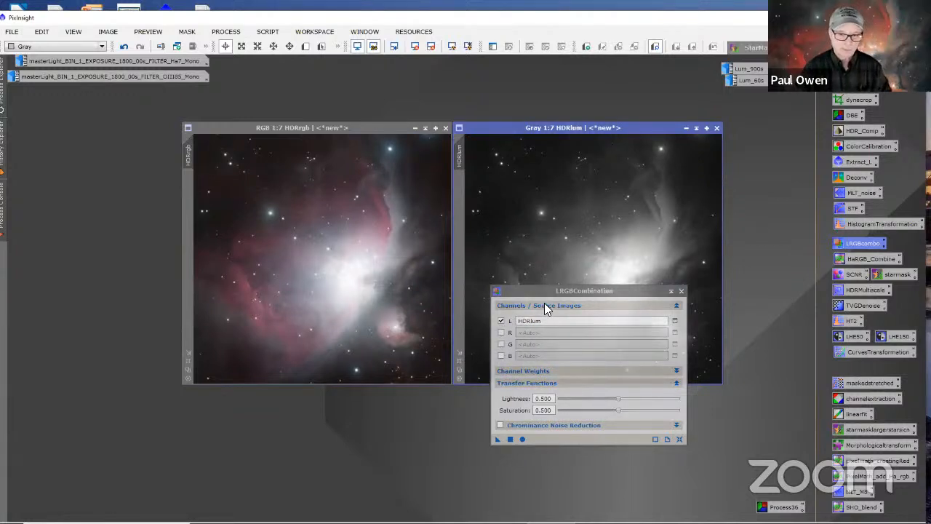
left_click_drag(497, 438, 382, 310)
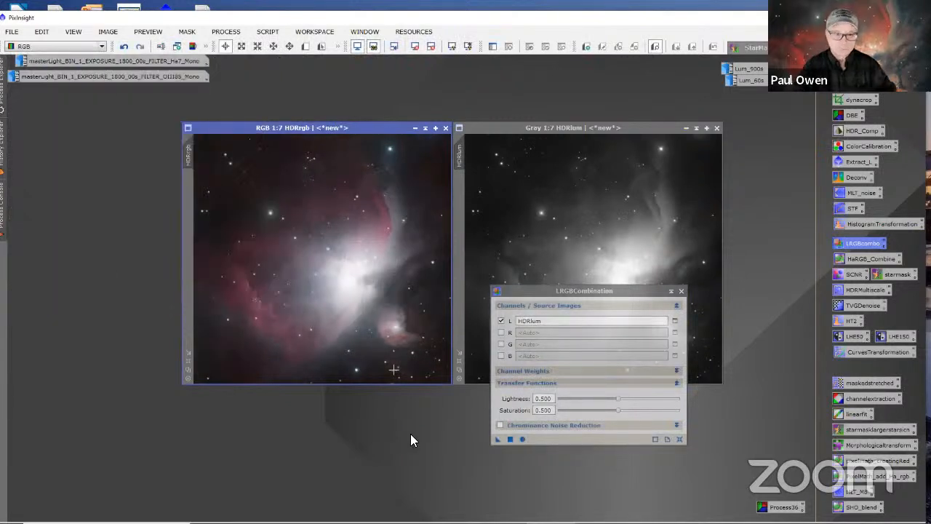
Step: Compare HDRrgb before and after the LRGB combination by undoing and redoing it, and close LRGBCombination
left_click(124, 47)
left_click(124, 48)
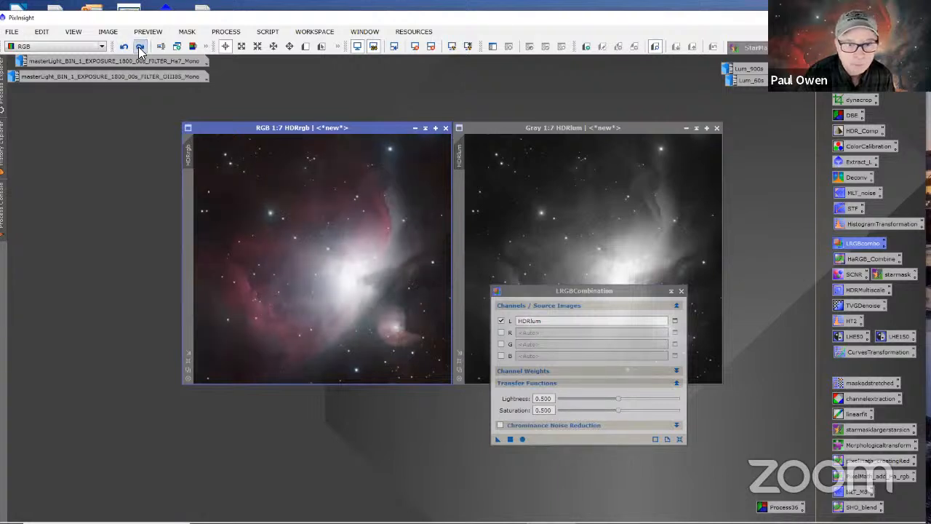
left_click(125, 48)
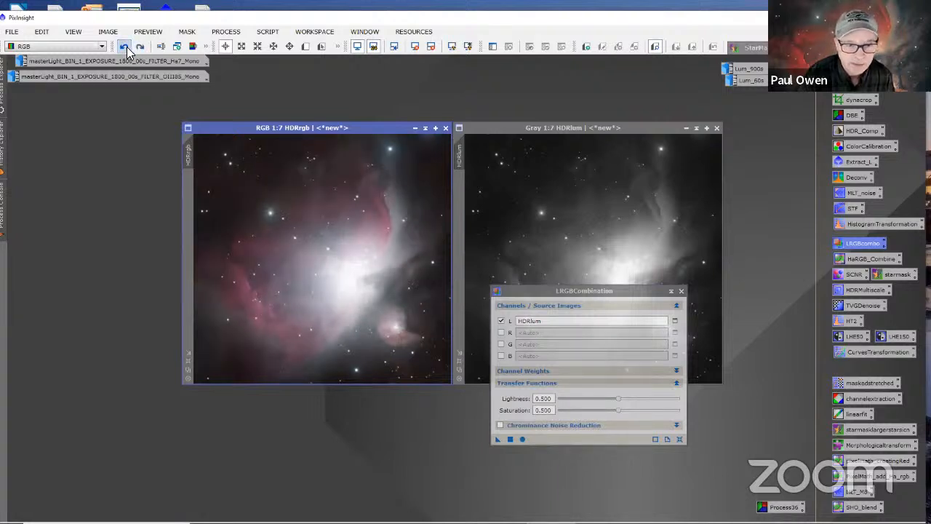
left_click(141, 45)
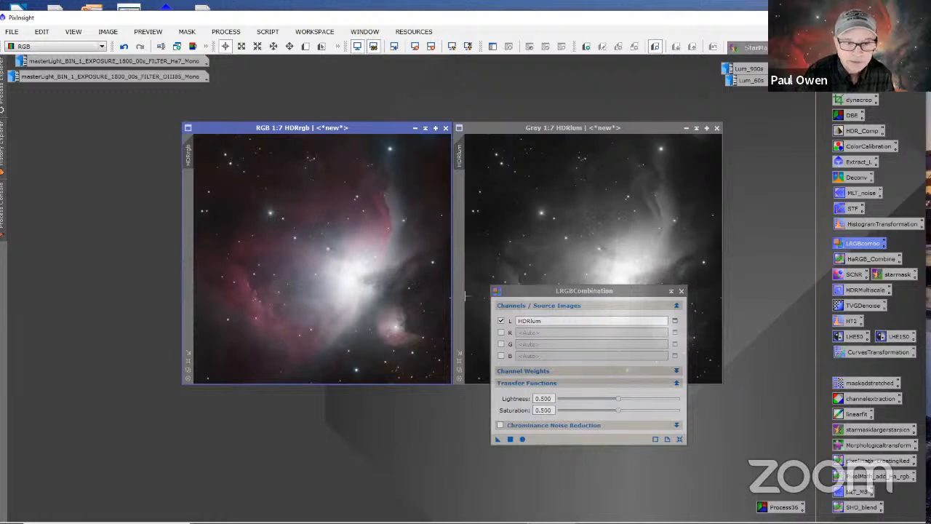
left_click(681, 290)
Step: Stretch HDRlum further with HistogramTransformation, checking a real-time preview and setting the midtones to 0.38265306
left_click(643, 127)
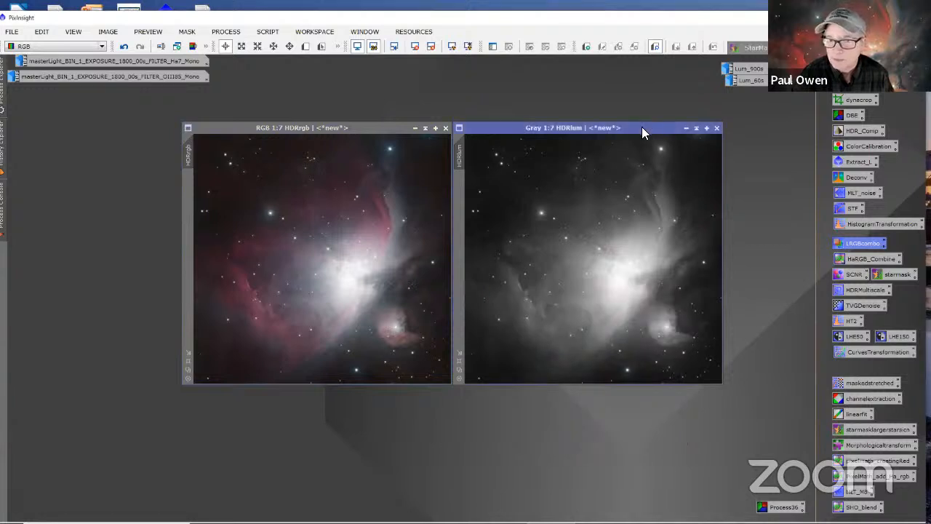
double_click(863, 226)
left_click_drag(529, 115, 779, 125)
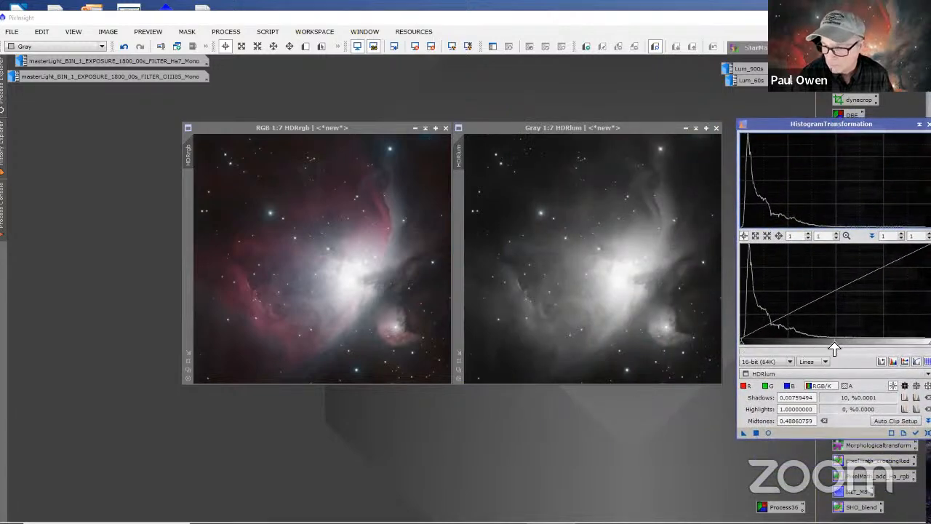
left_click(768, 432)
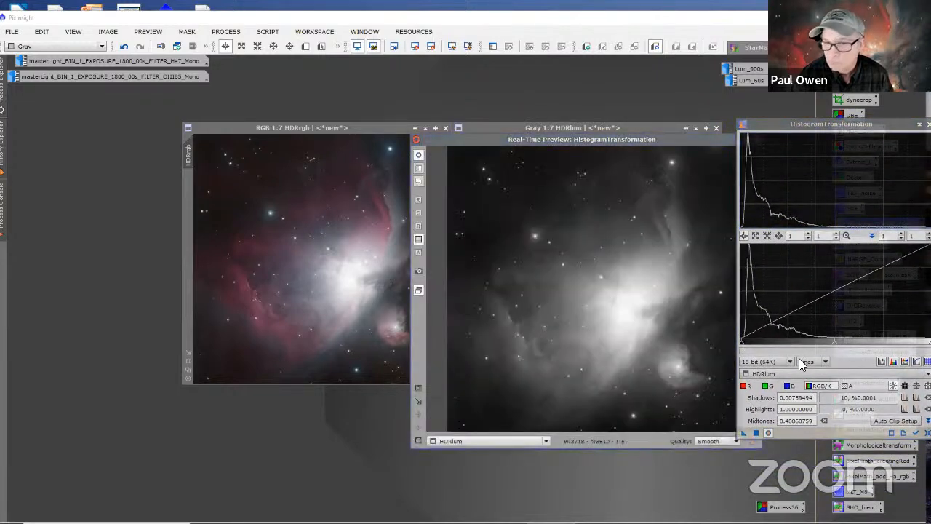
left_click_drag(834, 347, 816, 335)
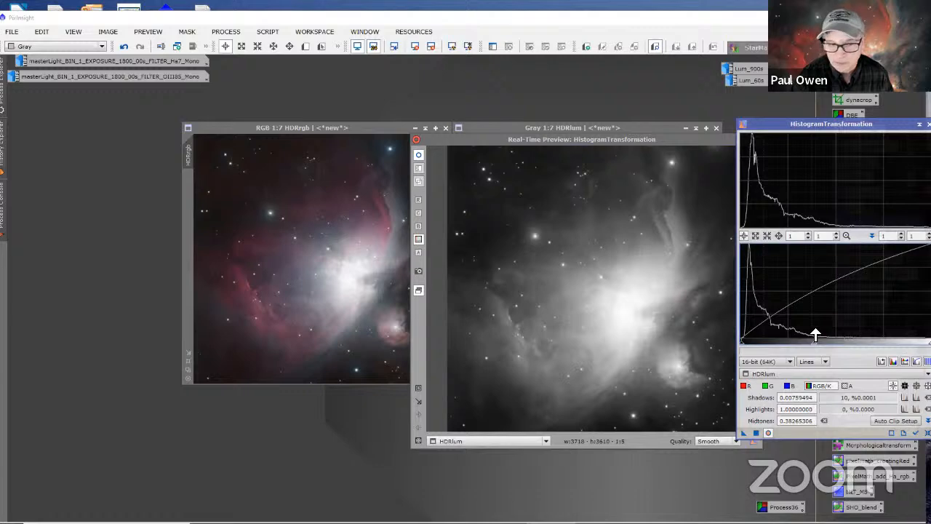
left_click(756, 433)
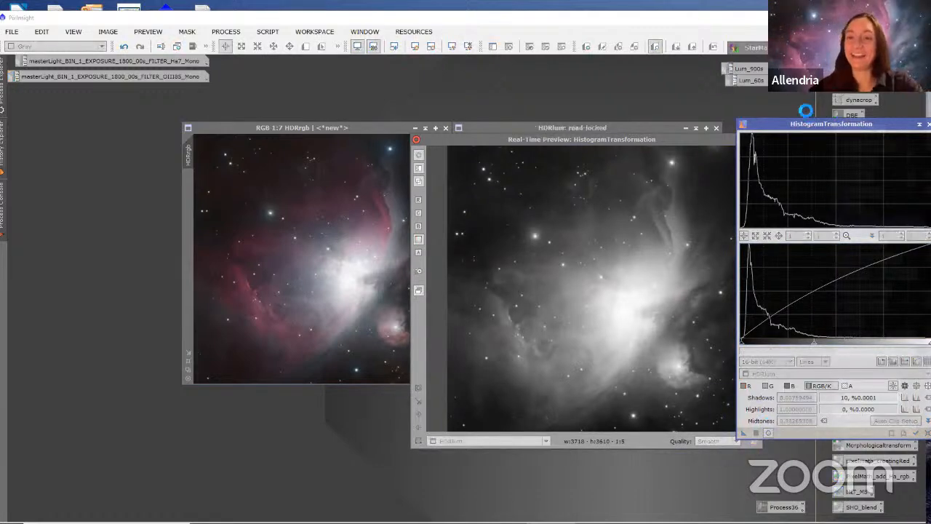
Step: Reset HistogramTransformation to its default values and close it together with its real-time preview
left_click_drag(783, 124, 510, 123)
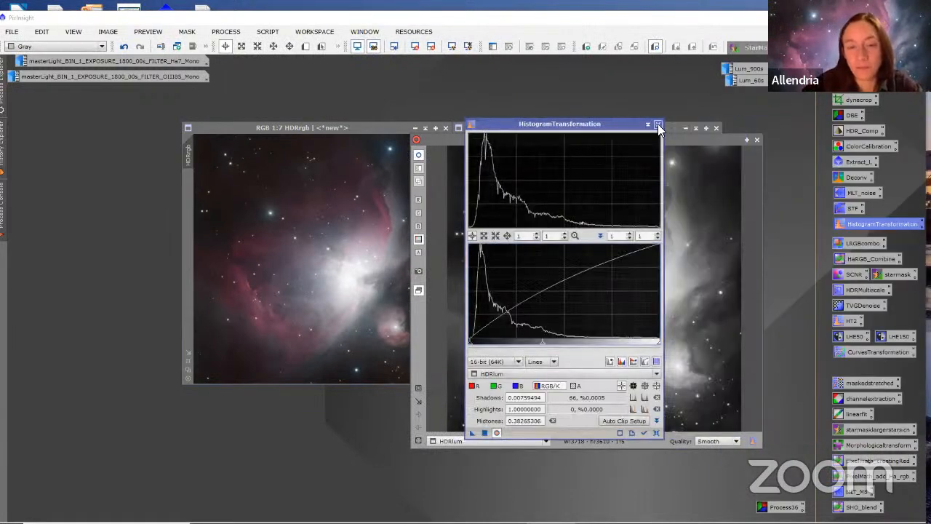
left_click(655, 432)
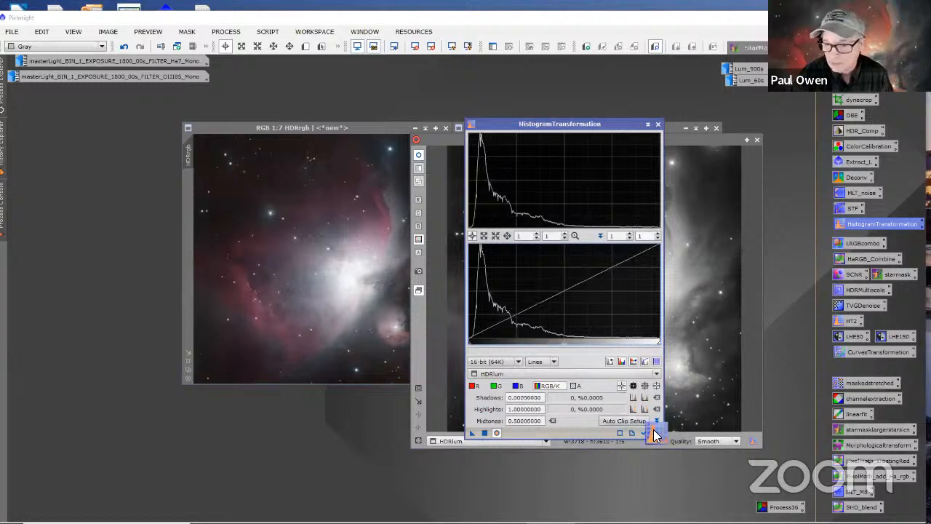
left_click(657, 125)
left_click(757, 140)
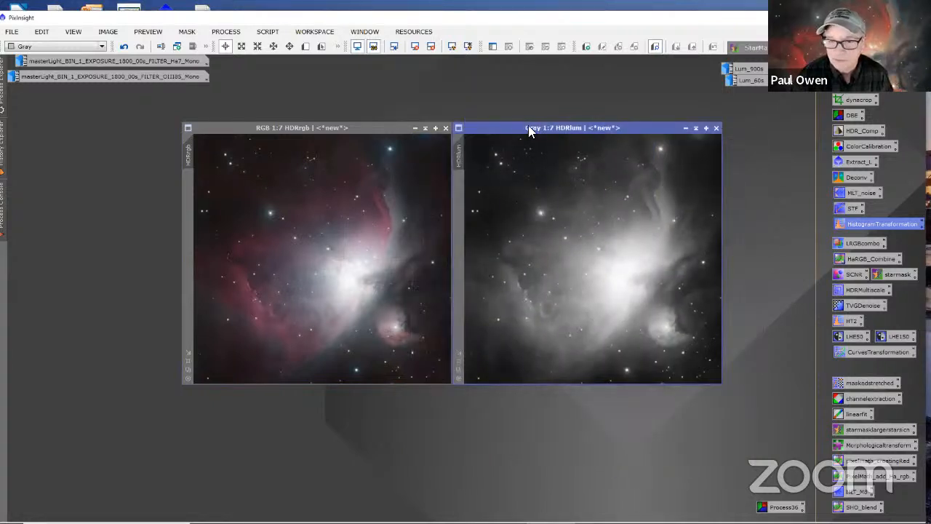
Step: Apply LRGBCombination to HDRrgb with HDRlum as the L source and lightness and saturation at 0.500, and move its dialog below the images
double_click(844, 242)
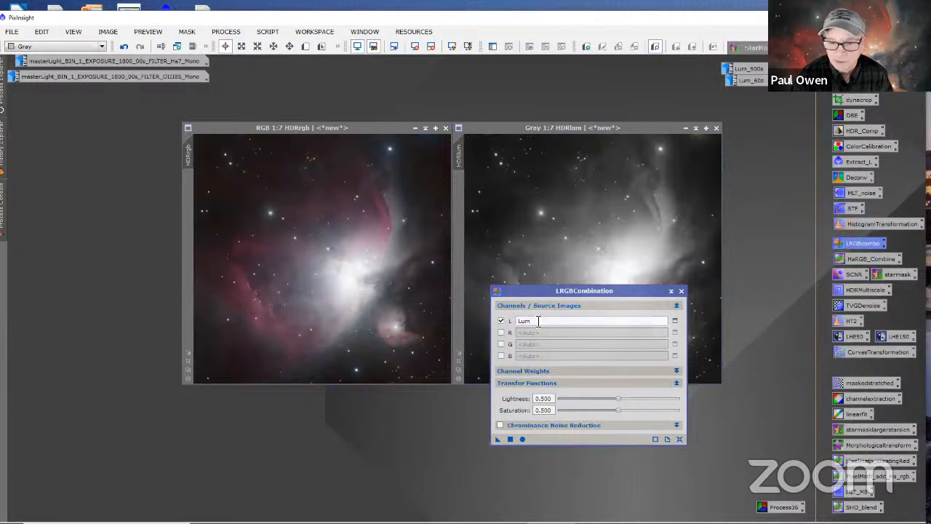
left_click_drag(463, 160, 532, 323)
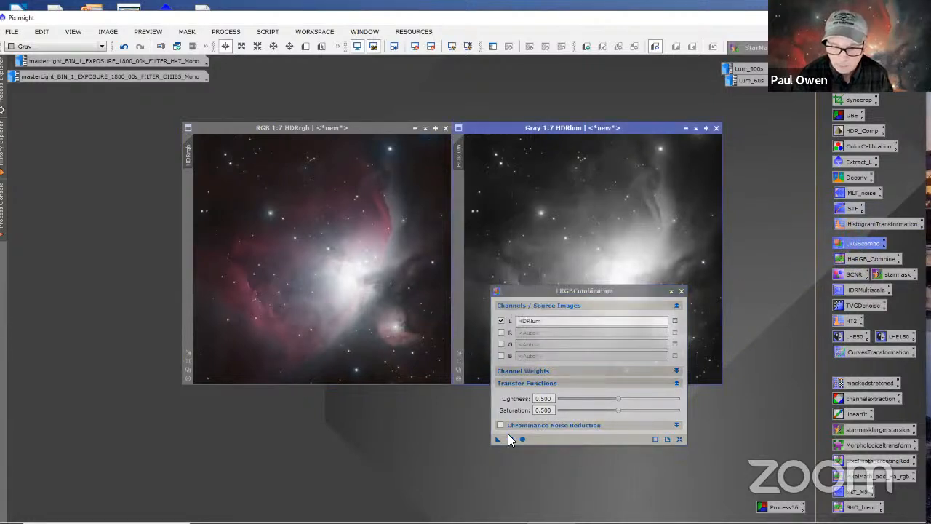
left_click_drag(497, 439, 420, 343)
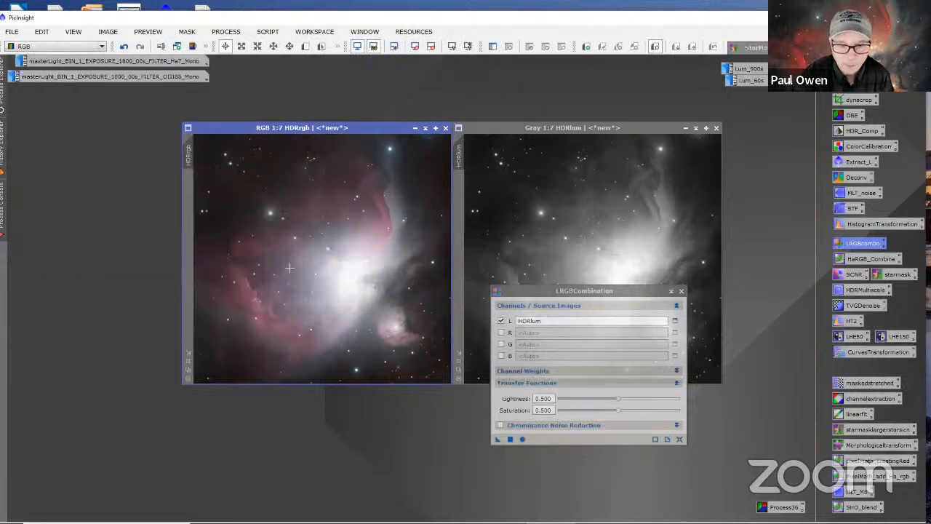
left_click_drag(531, 290, 549, 385)
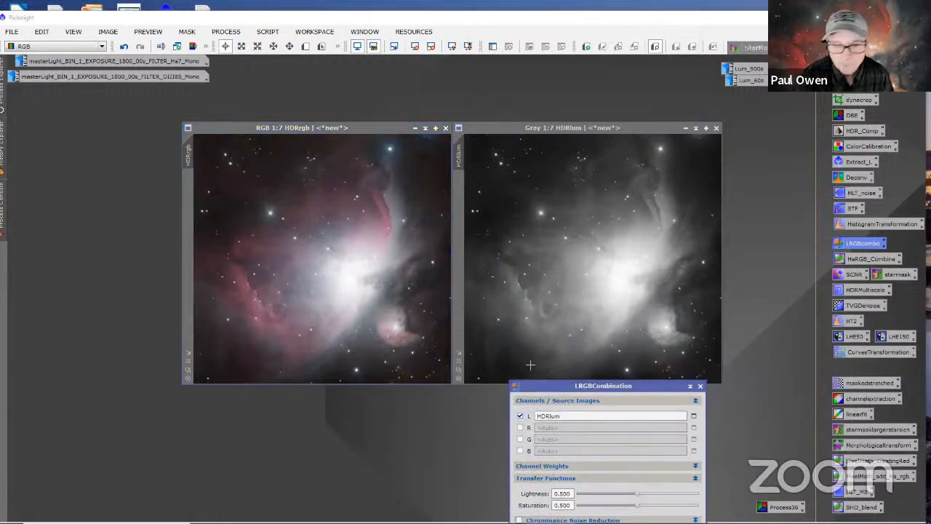
Step: Compare HDRrgb before and after the new LRGB combination, examining the nebula's core and dark lanes at 1:2, with the combination reapplied
left_click(125, 48)
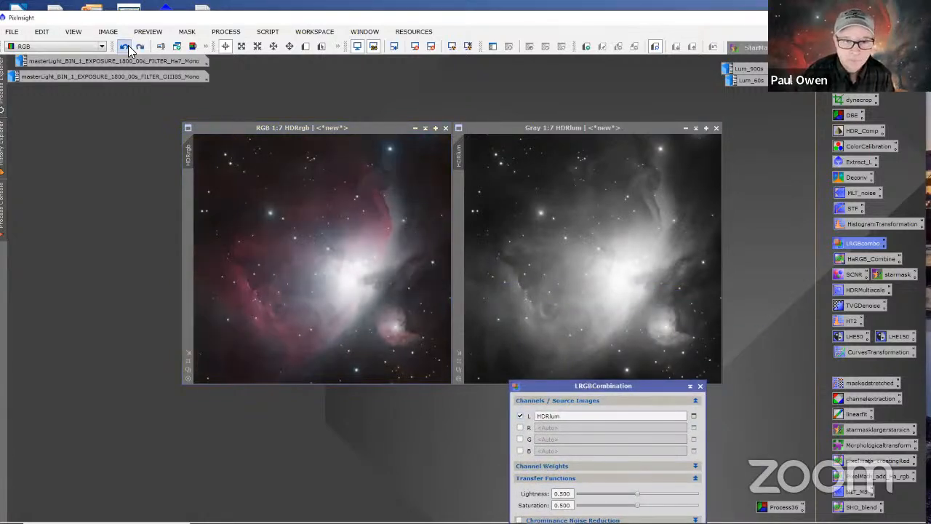
left_click(140, 47)
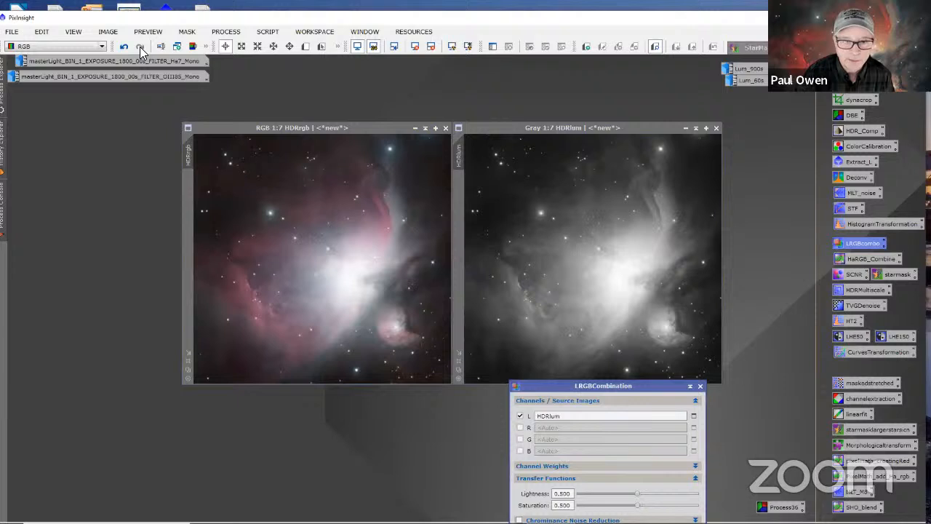
left_click(125, 47)
scroll(374, 244, "up", 2)
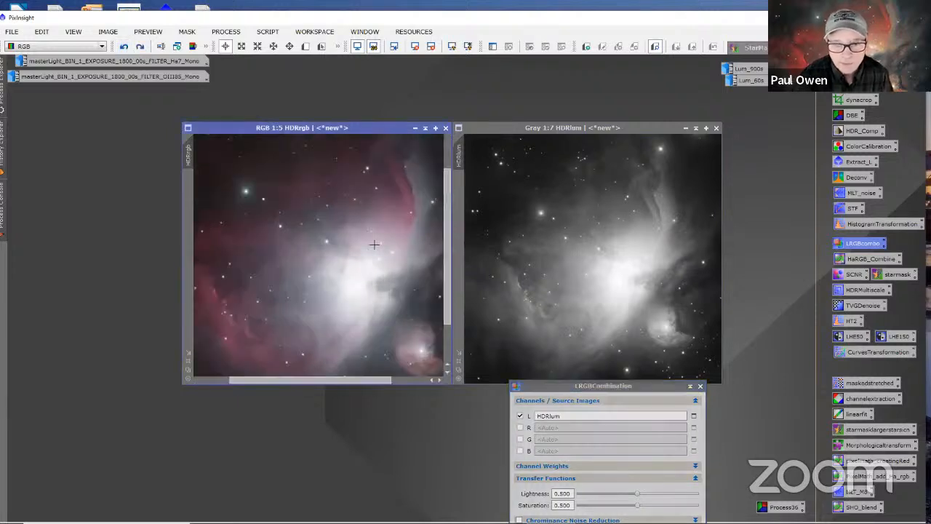
scroll(372, 246, "up", 1)
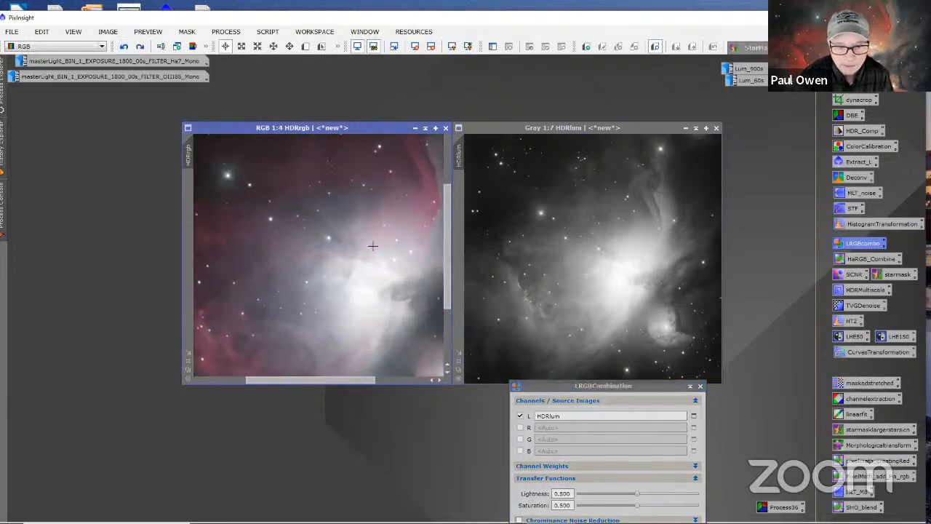
scroll(373, 246, "up", 2)
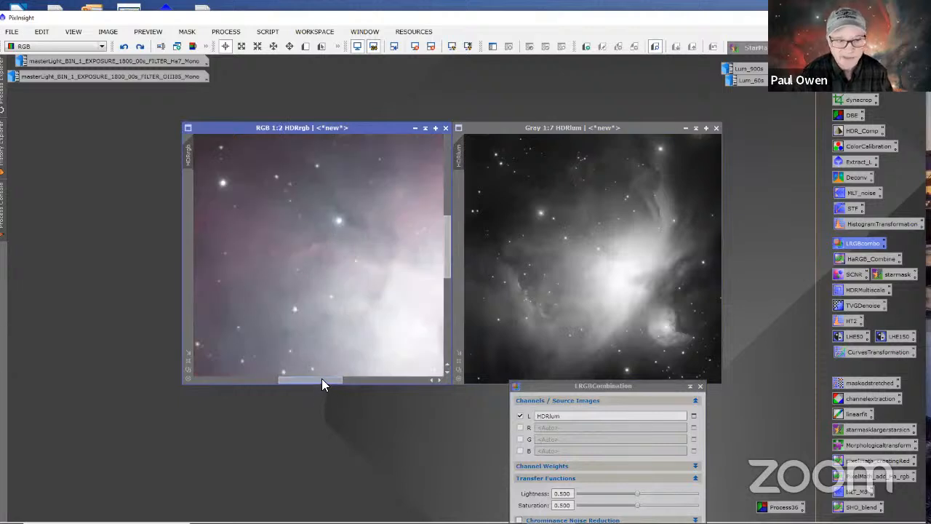
left_click_drag(321, 379, 375, 380)
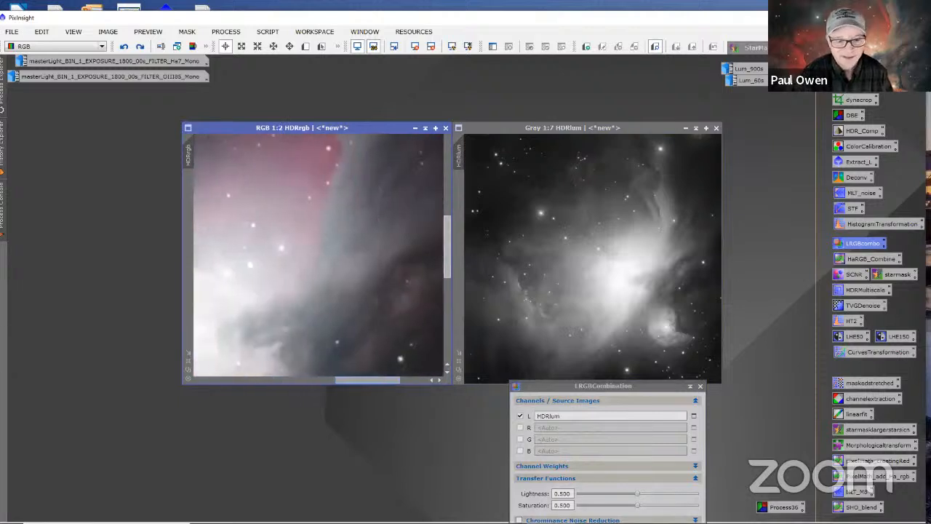
left_click(141, 46)
left_click_drag(449, 240, 443, 263)
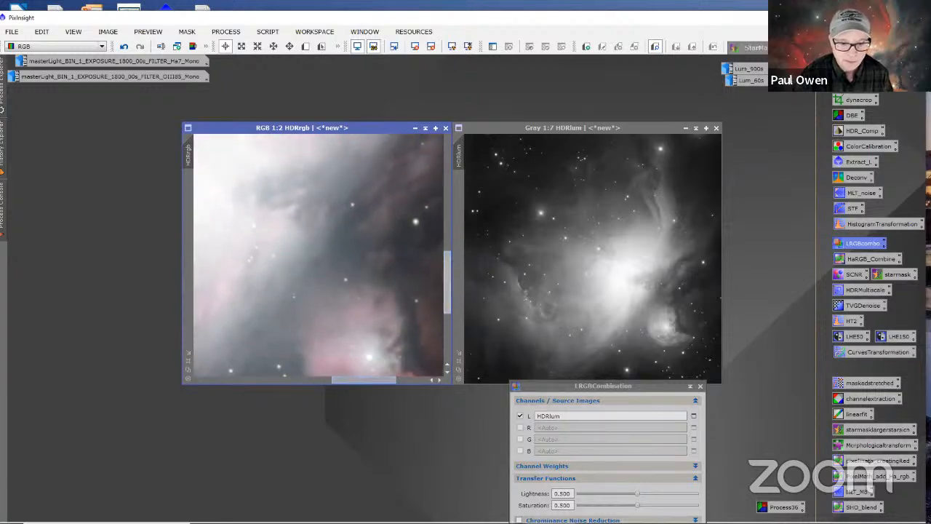
left_click_drag(319, 375, 269, 375)
mouse_move(347, 382)
left_mouse_down()
mouse_move(312, 382)
mouse_move(333, 383)
left_mouse_up()
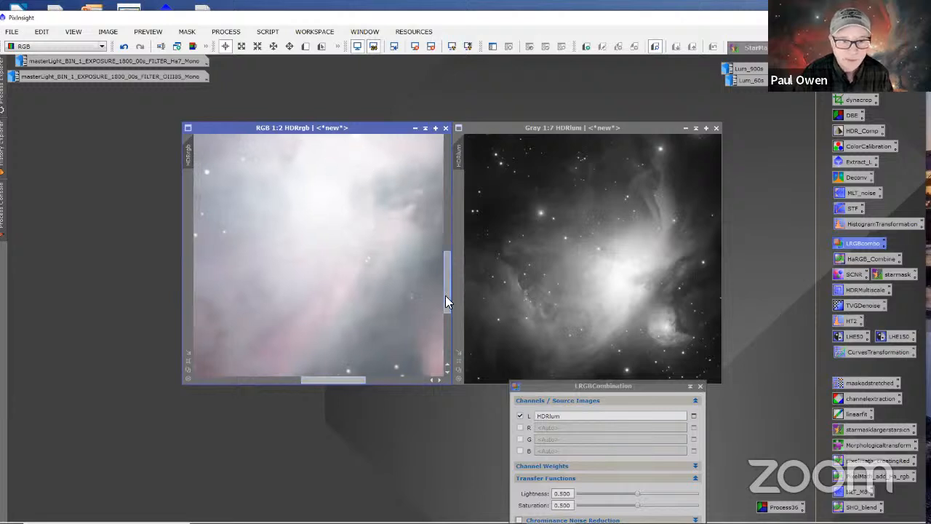
scroll(381, 286, "down", 8)
scroll(380, 286, "up", 3)
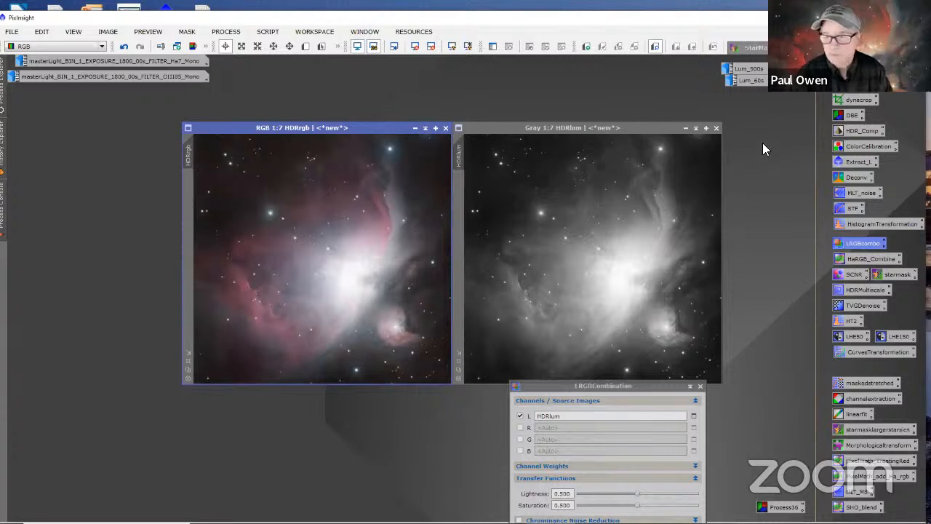
Step: Minimise the HDRlum image and place its icon near the Lum_900s and Lum_60s icons
left_click(683, 134)
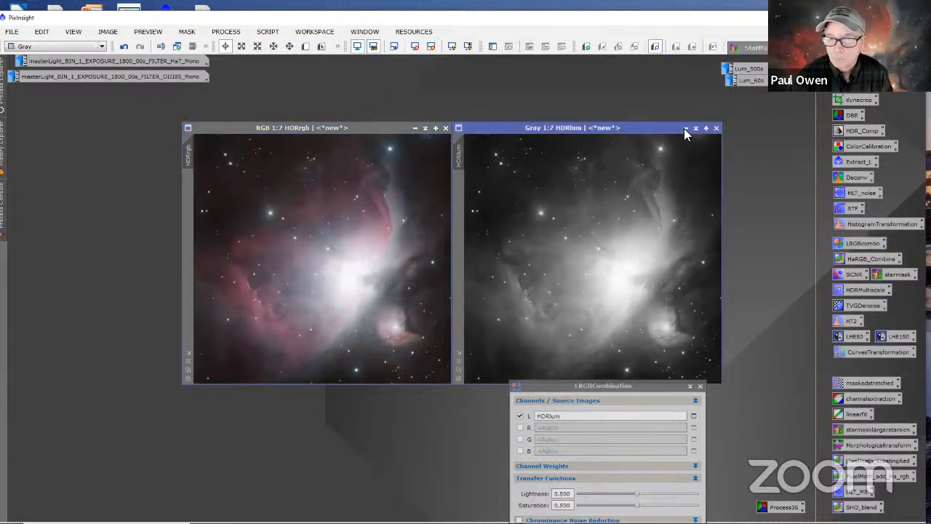
left_click(685, 128)
left_click_drag(611, 107, 659, 84)
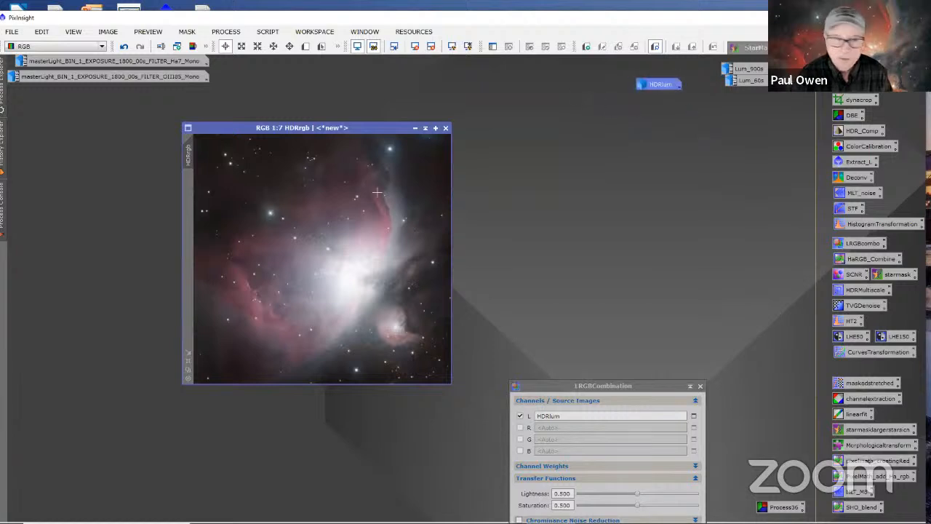
Step: Rename the combined HDRrgb image's identifier to LRGB
right_click(189, 159)
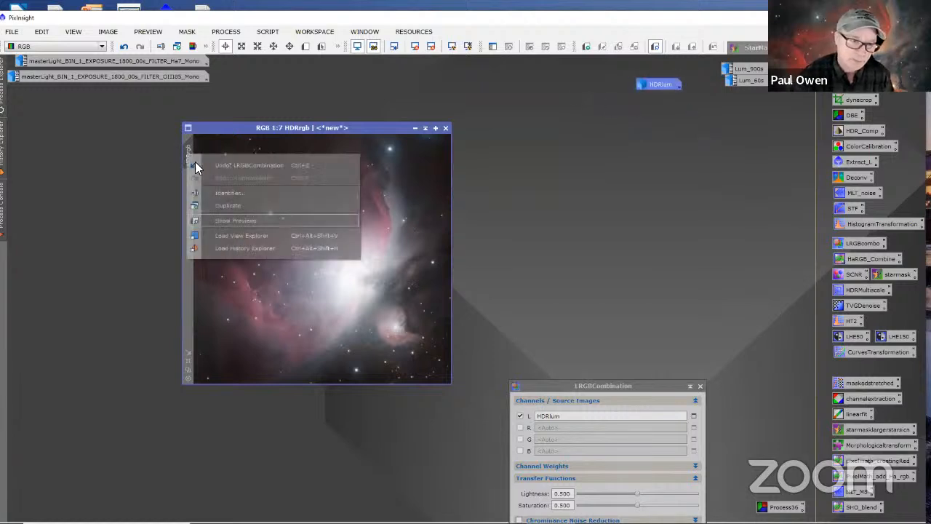
left_click(234, 193)
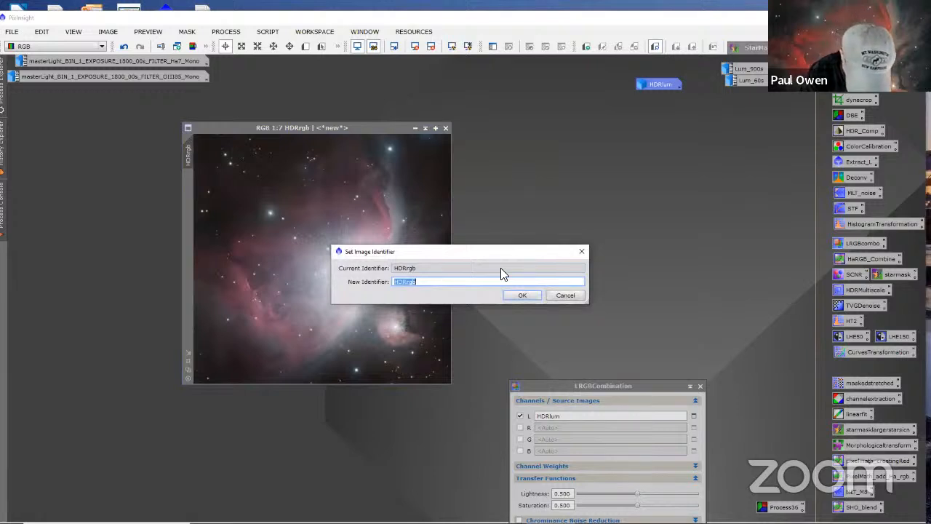
type("LRGB")
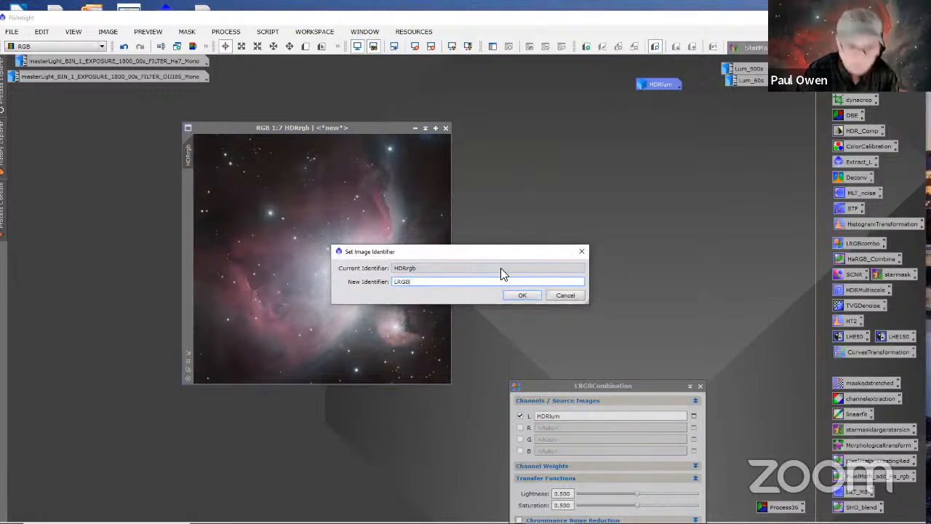
left_click(530, 298)
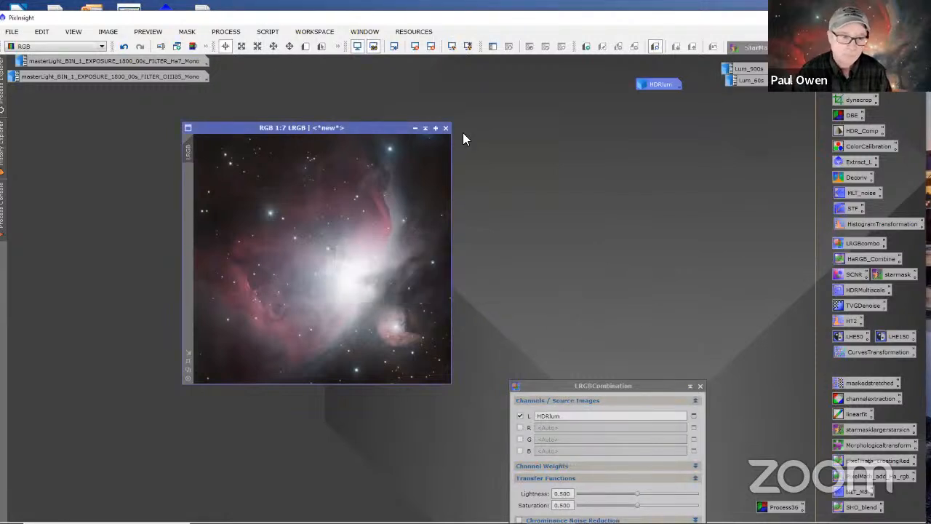
Step: Close LRGBCombination, move the LRGB image window to the middle of the workspace, and enlarge its view to 1:5
left_click_drag(387, 128, 515, 109)
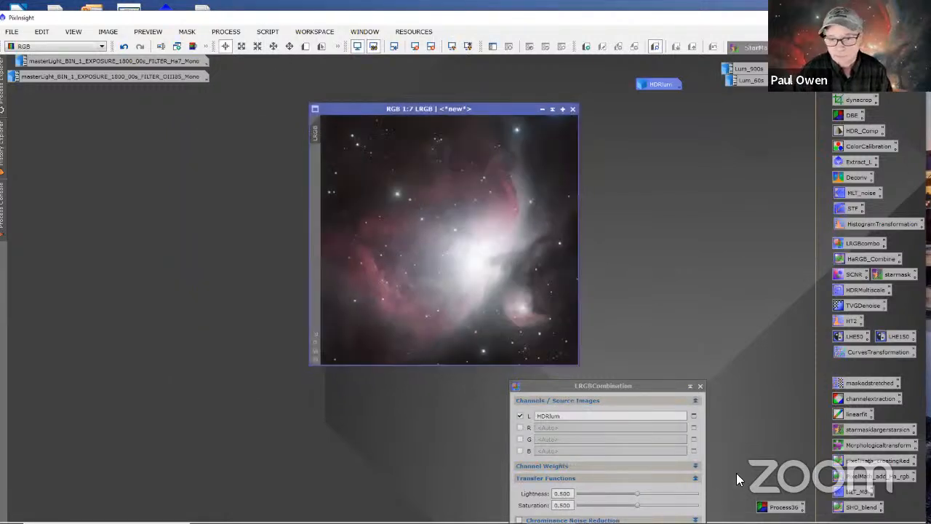
left_click(698, 386)
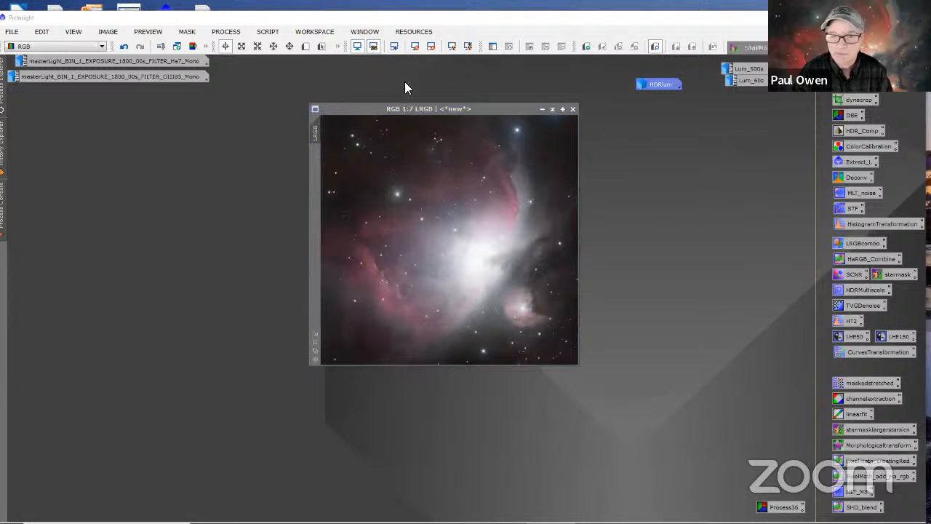
left_click_drag(494, 107, 482, 114)
scroll(478, 213, "down", 1)
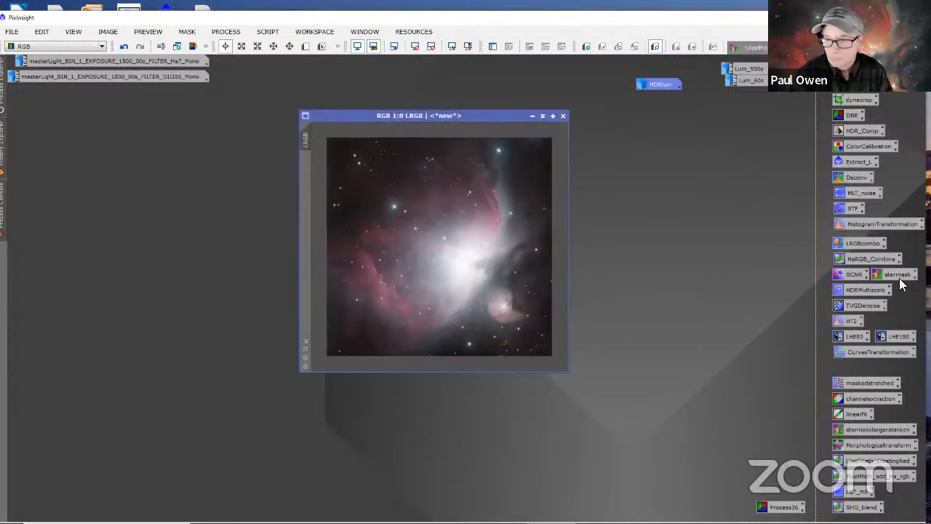
left_click_drag(518, 124, 476, 111)
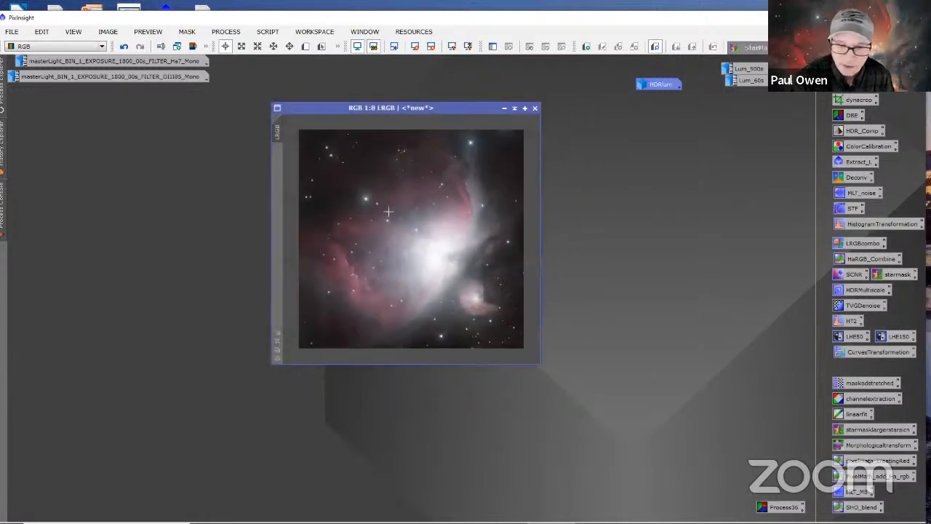
scroll(389, 212, "up", 3)
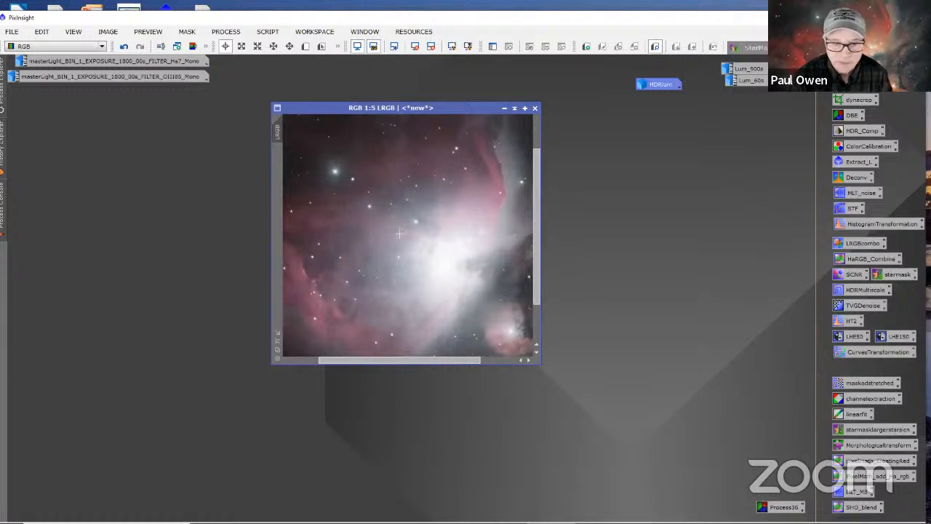
Step: Examine the LRGB image's bright core and surrounding nebulosity at several magnifications
scroll(399, 233, "up", 5)
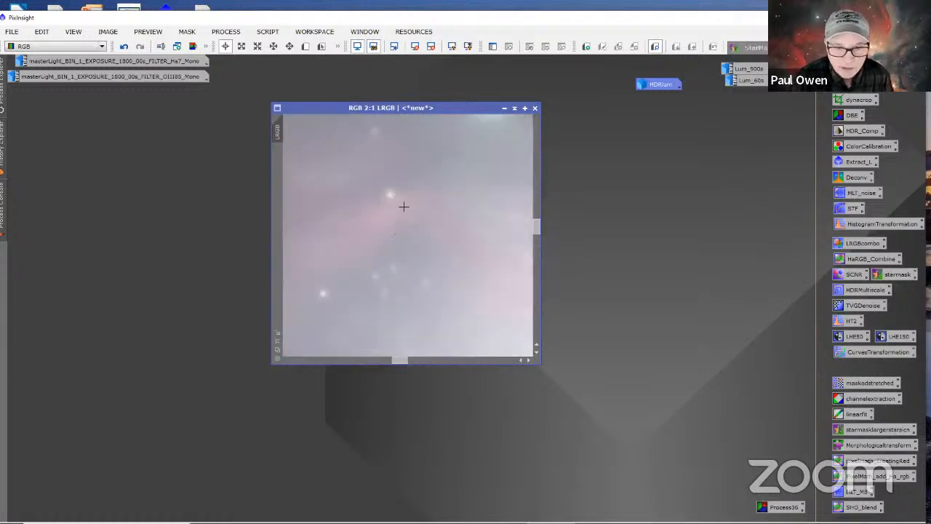
scroll(418, 229, "down", 8)
scroll(434, 249, "up", 1)
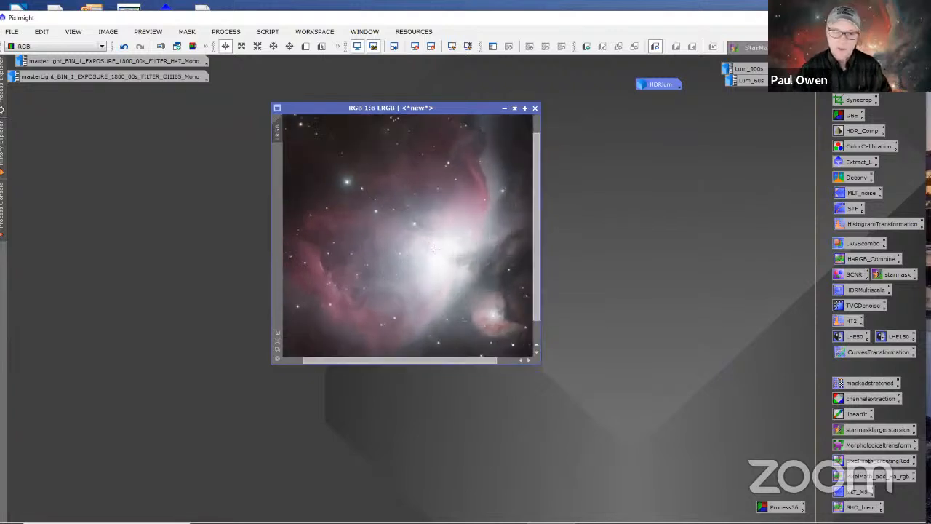
scroll(477, 224, "up", 2)
scroll(477, 224, "down", 3)
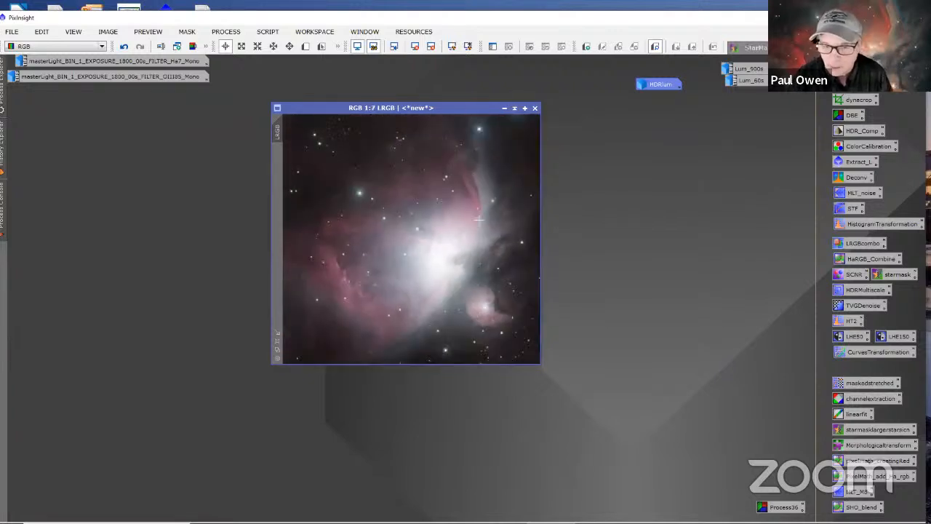
scroll(476, 223, "up", 1)
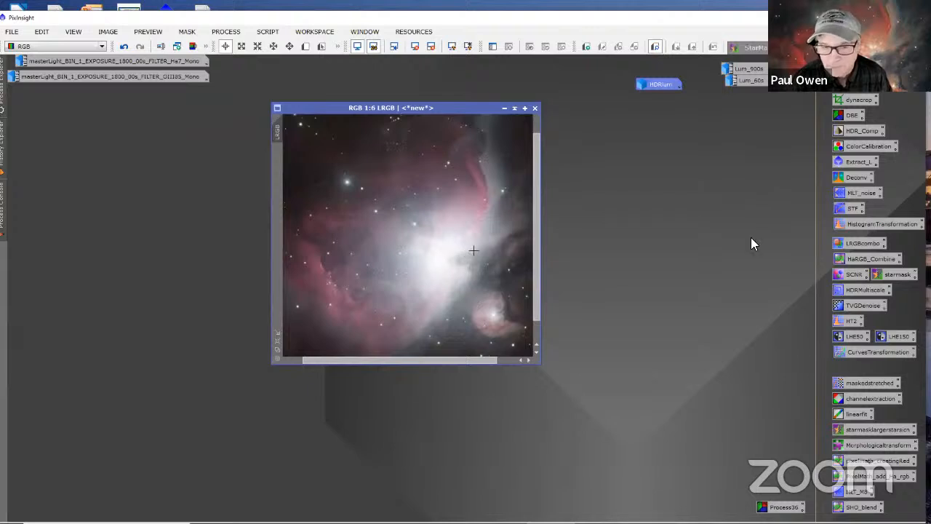
Step: Set up HDRMultiscaleTransform with 7 layers, Preserve hue, Lightness mask and Deringing enabled, placing its window beside the LRGB image
double_click(850, 288)
left_click_drag(646, 127, 585, 107)
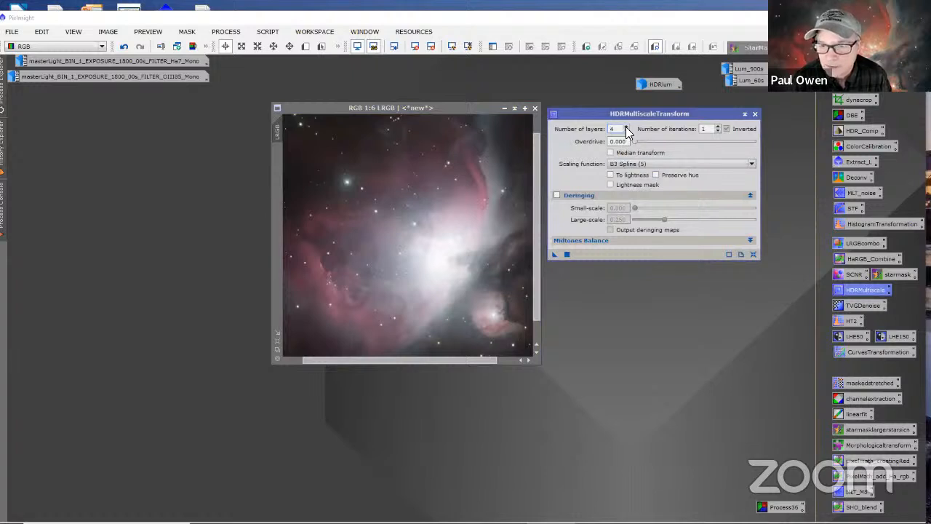
left_click(625, 128)
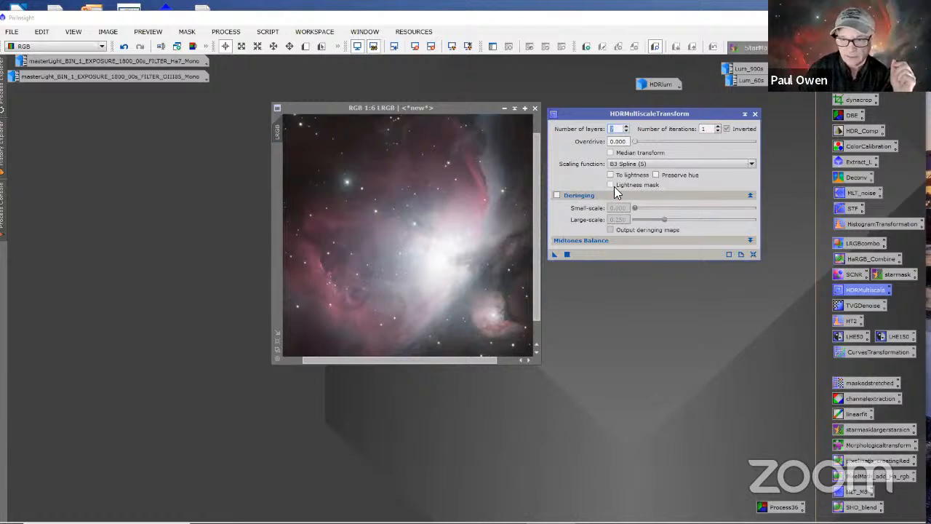
left_click(656, 175)
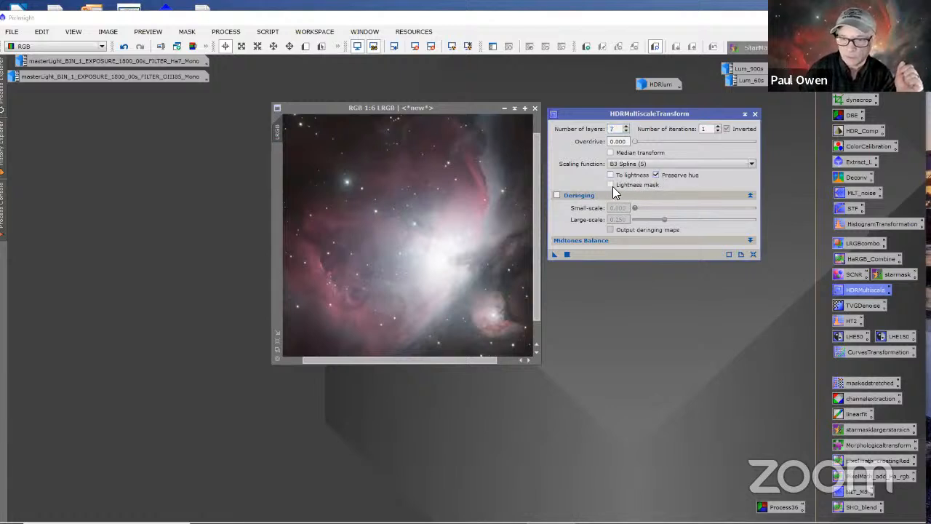
left_click(611, 184)
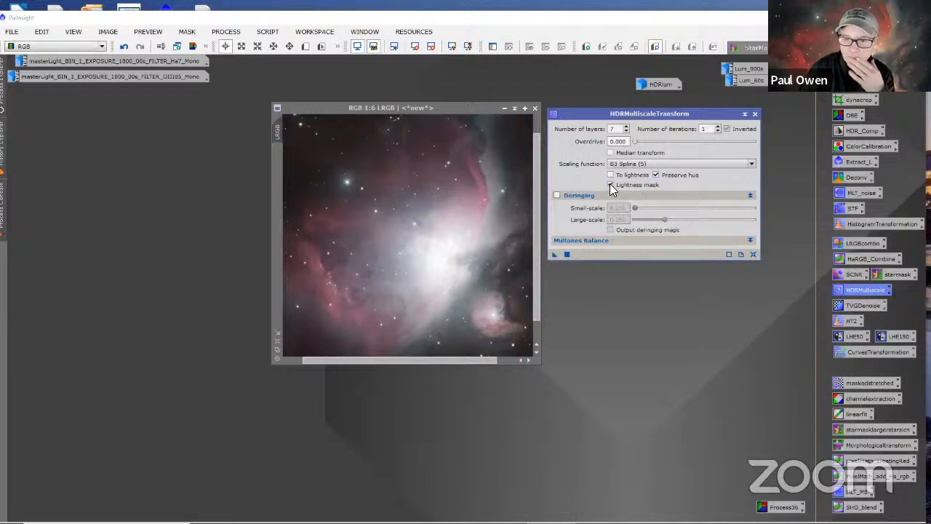
left_click(558, 196)
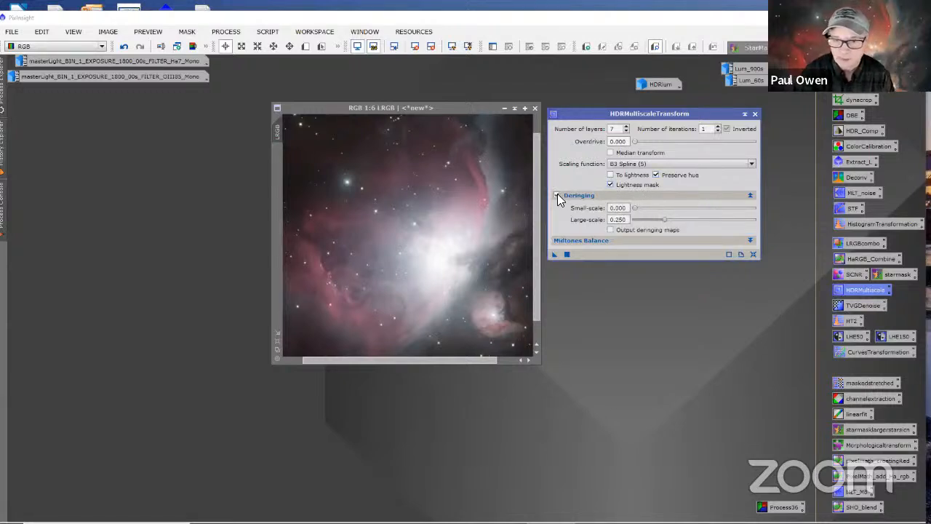
left_click_drag(582, 118, 594, 121)
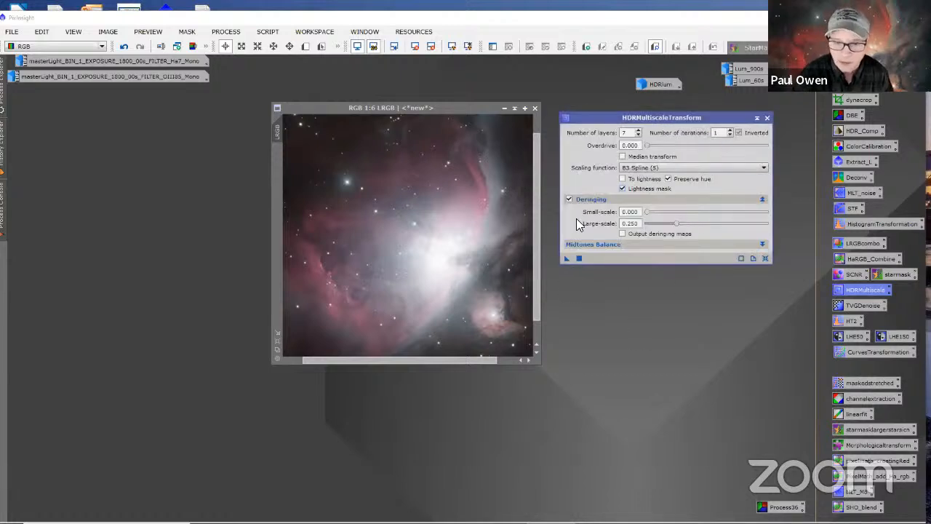
Step: Try the 7-layer HDRMultiscaleTransform on LRGB, compare the nebula's core before and after, and undo it
left_click_drag(566, 257, 501, 243)
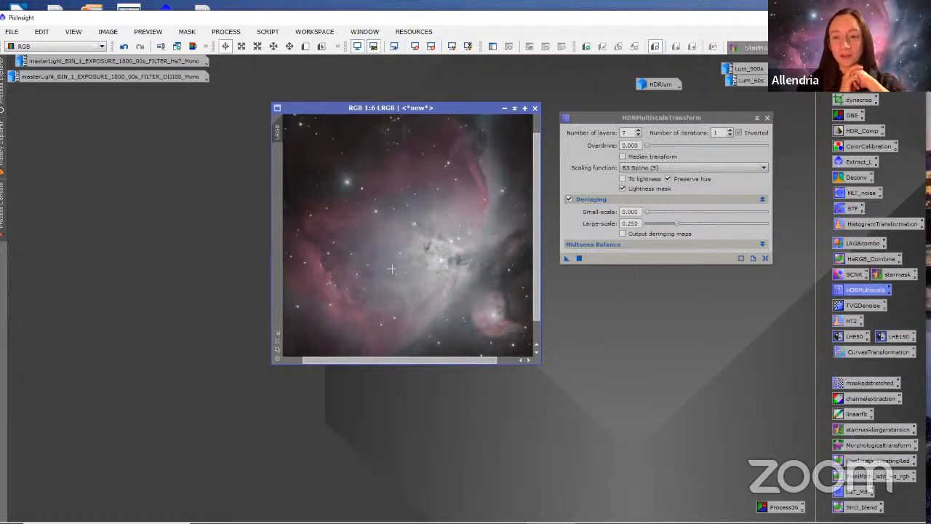
left_click_drag(536, 170, 538, 192)
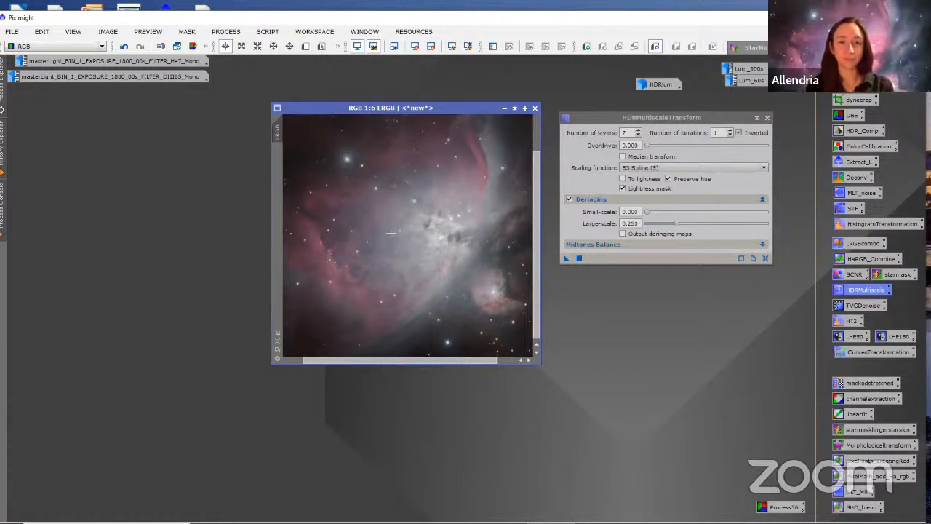
left_click(125, 47)
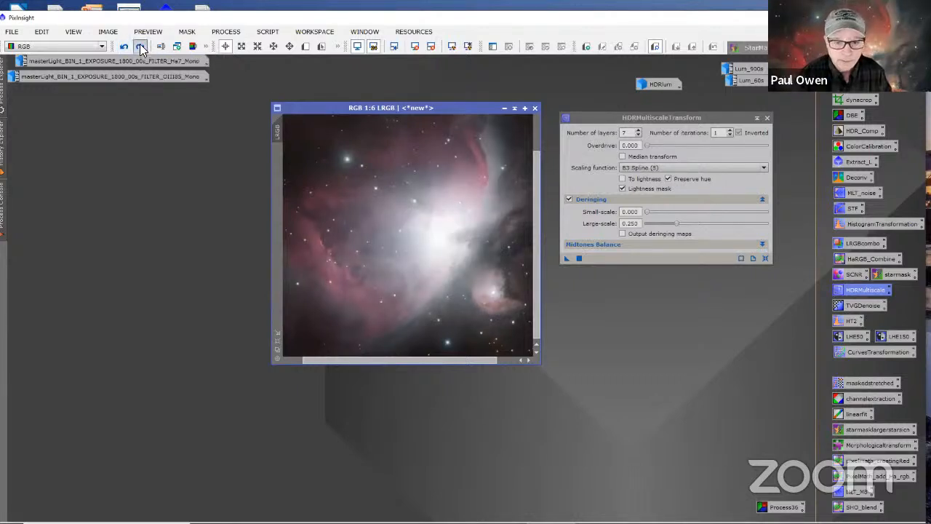
left_click(140, 47)
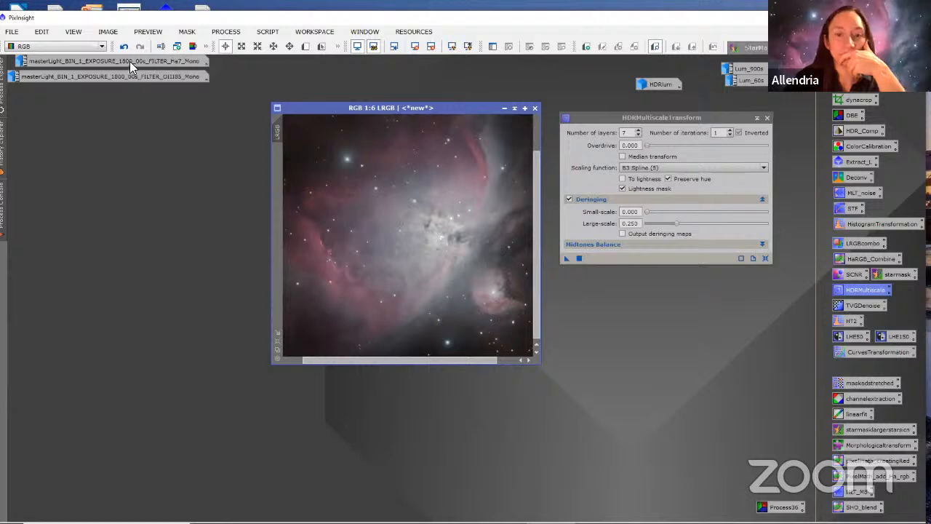
left_click(125, 47)
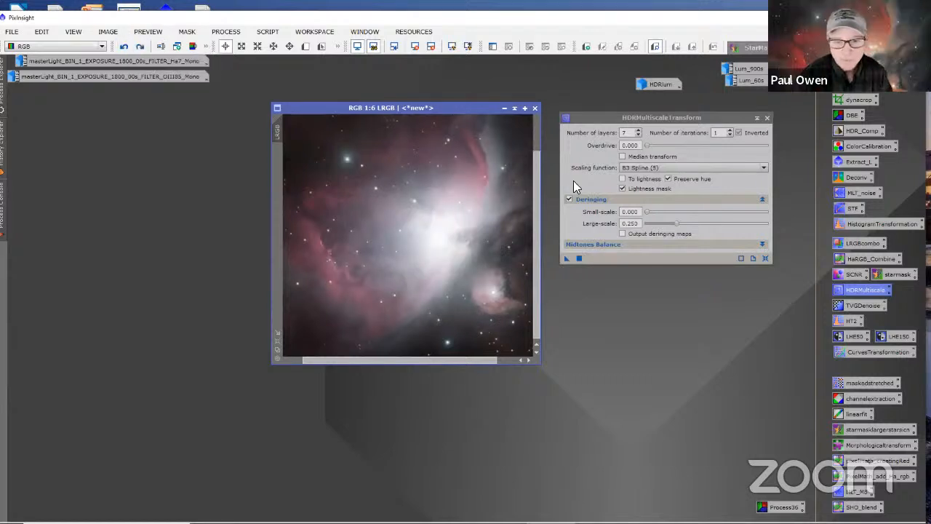
Step: Apply HDRMultiscaleTransform with 8 layers to the LRGB image and close the process window
left_click(638, 129)
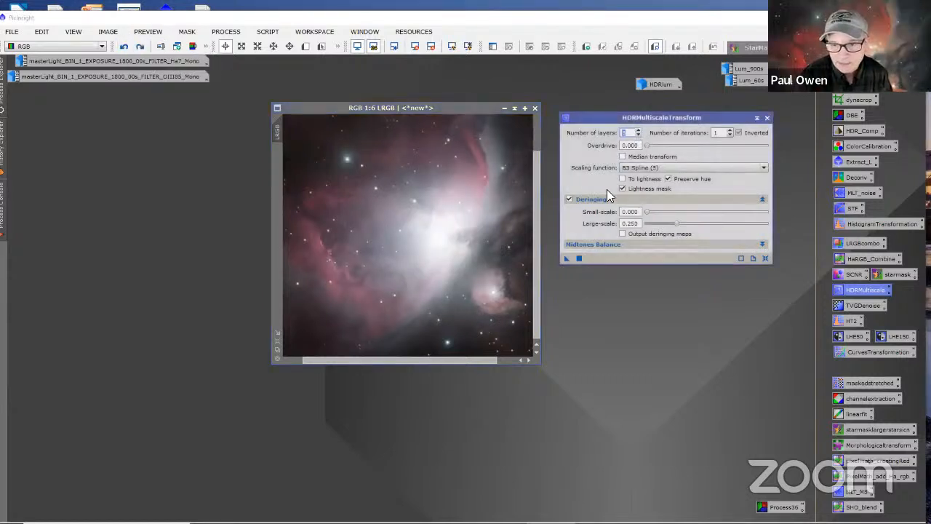
left_click_drag(566, 257, 440, 308)
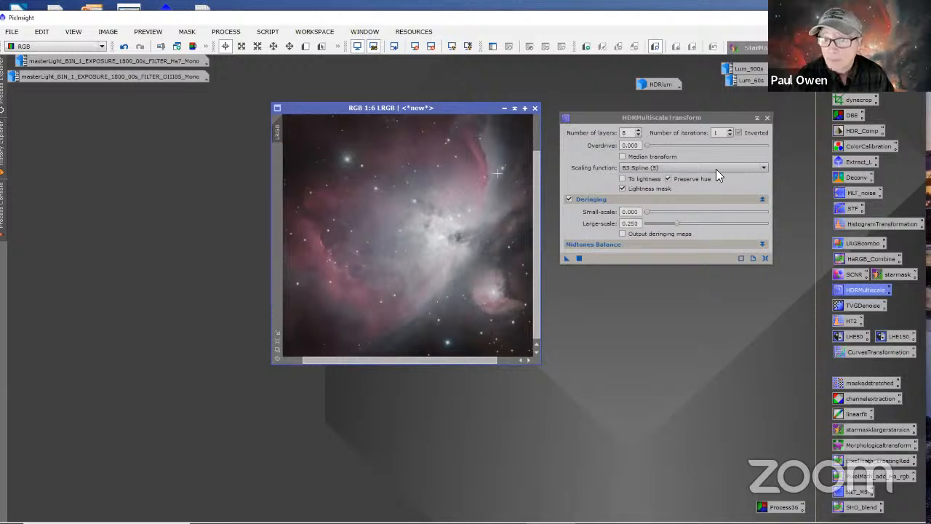
left_click_drag(599, 118, 616, 114)
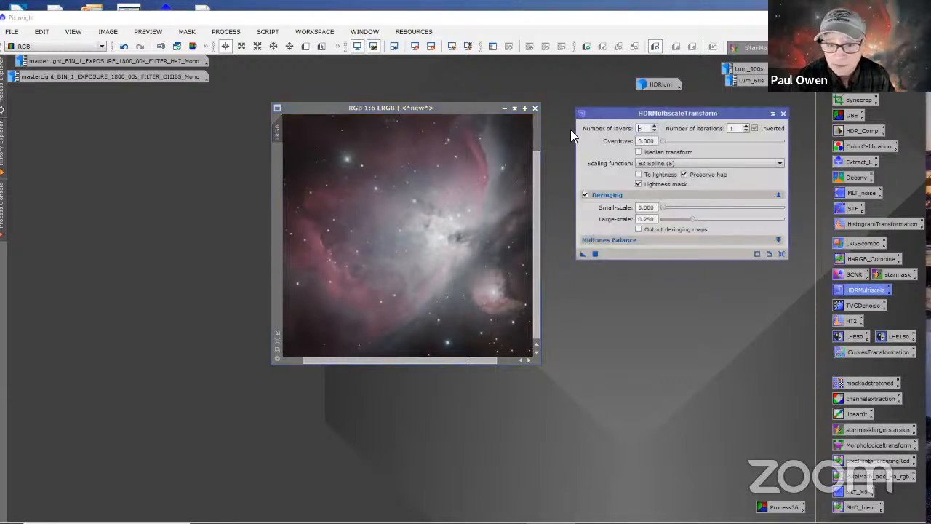
left_click_drag(435, 111, 345, 146)
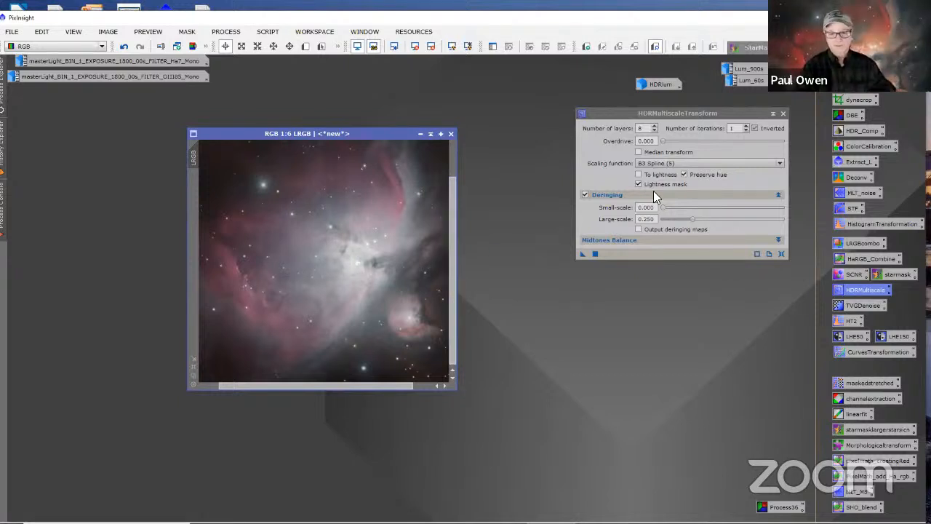
left_click(782, 115)
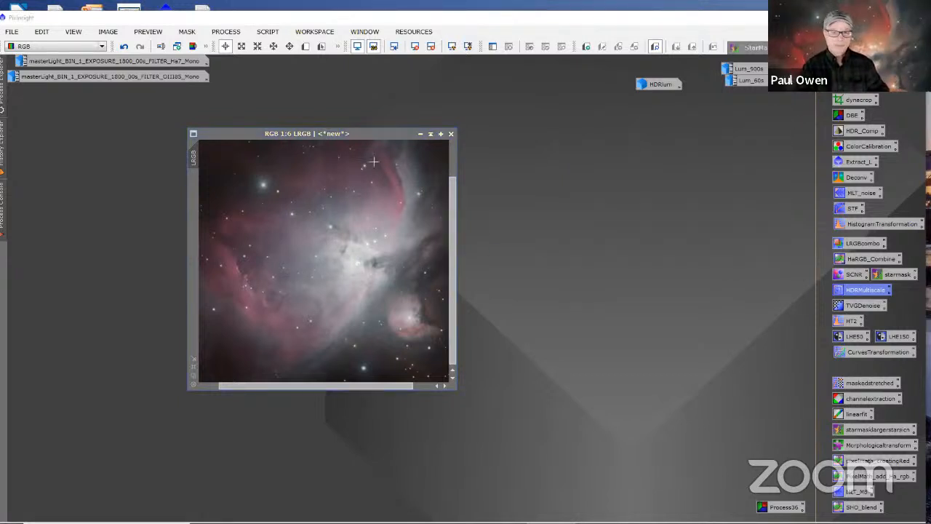
Step: Fit the LRGB image at 1:7 and move its window aside, beneath the Ha7 and OIII85 image icons
mouse_move(367, 138)
left_mouse_down()
mouse_move(387, 126)
mouse_move(374, 130)
left_mouse_up()
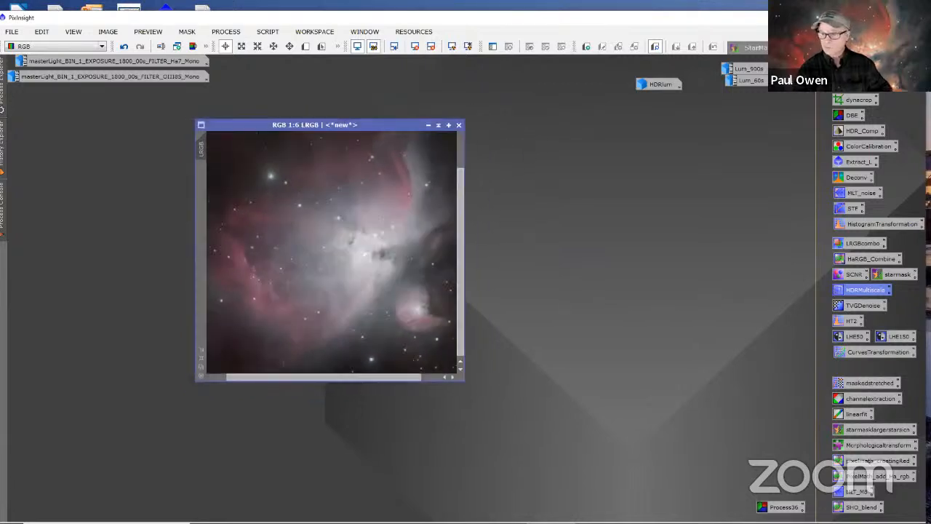
scroll(296, 254, "up", 4)
scroll(299, 243, "down", 4)
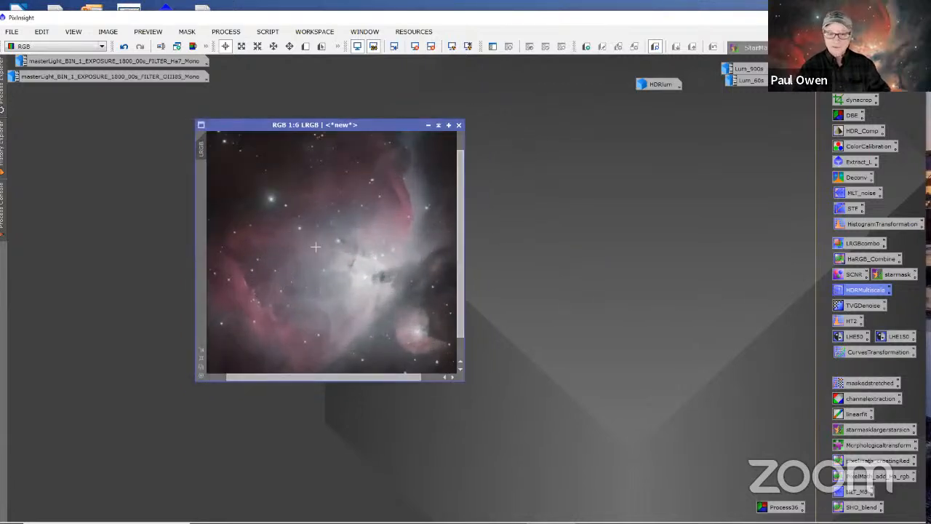
scroll(315, 247, "down", 1)
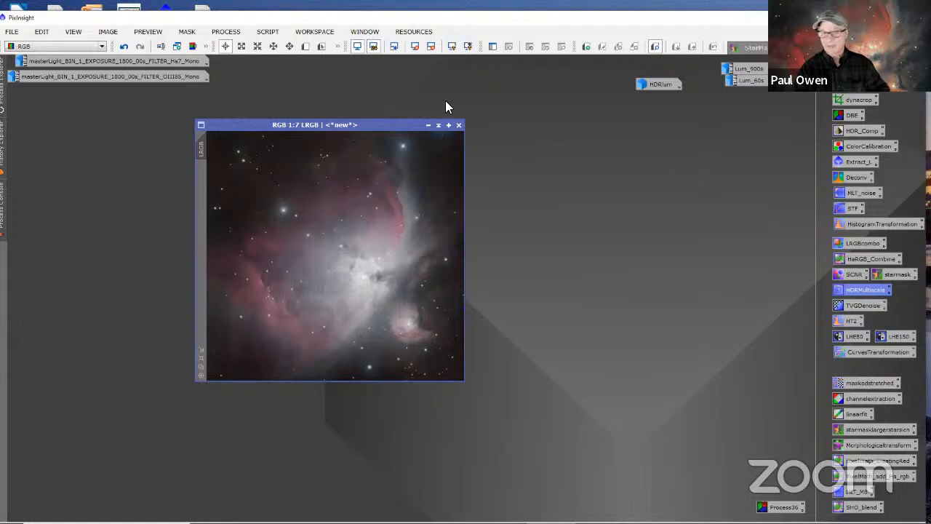
left_click_drag(412, 122, 230, 151)
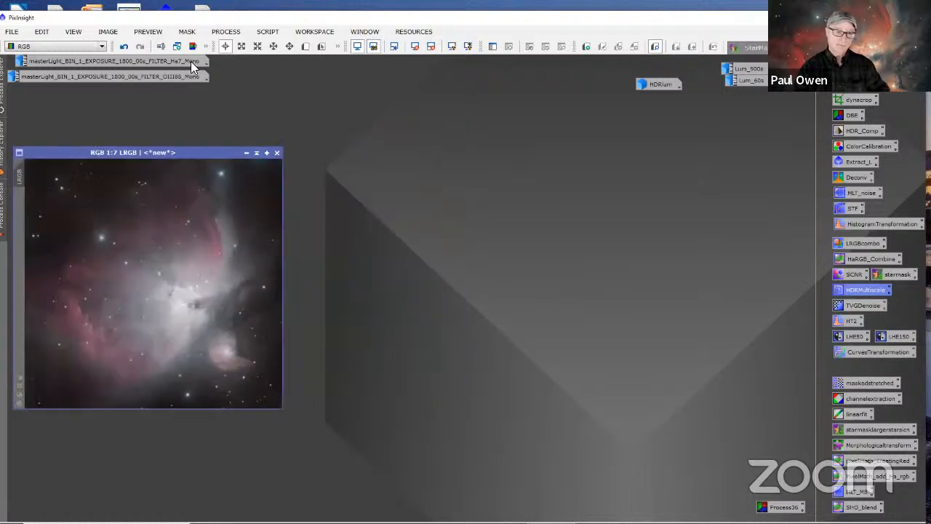
mouse_move(186, 62)
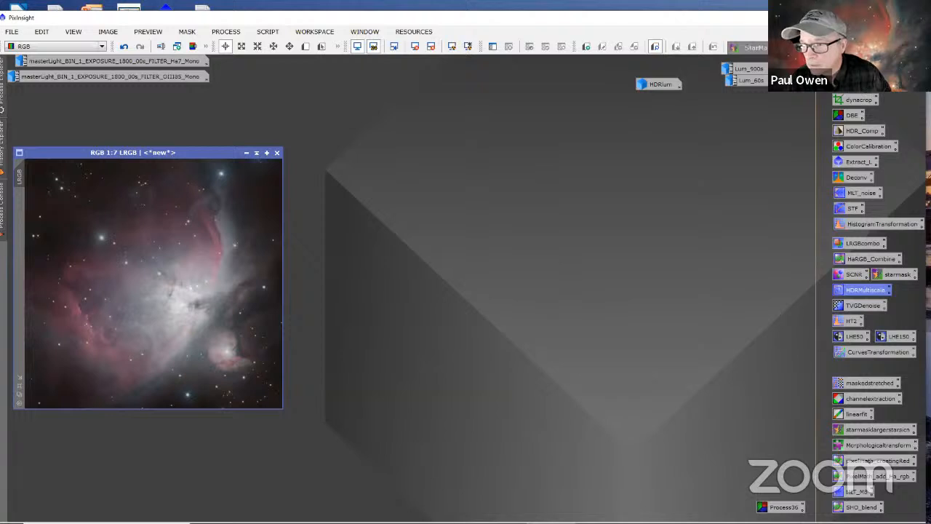
Step: Create a new RGB image with ChannelCombination, using the Ha7 master for R and the OIII85 master for G and B
double_click(854, 84)
left_click_drag(657, 62, 476, 119)
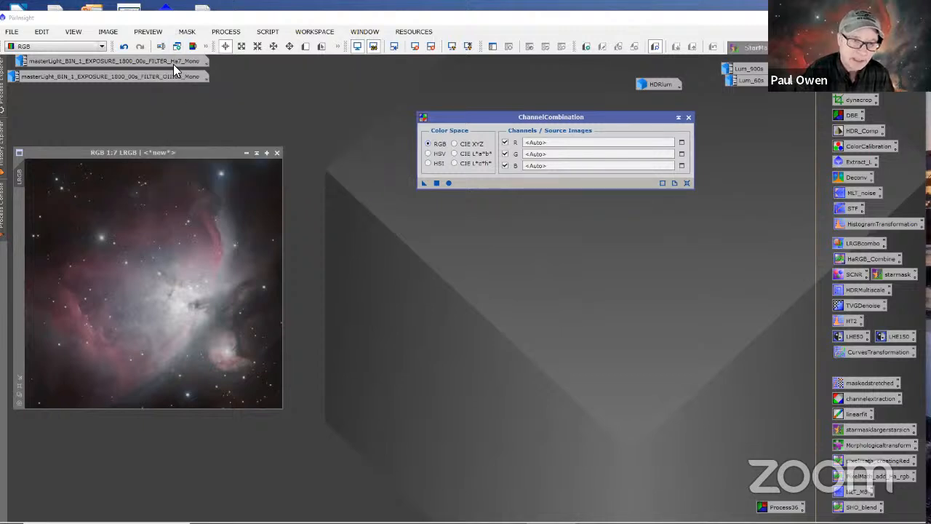
left_click_drag(175, 60, 538, 143)
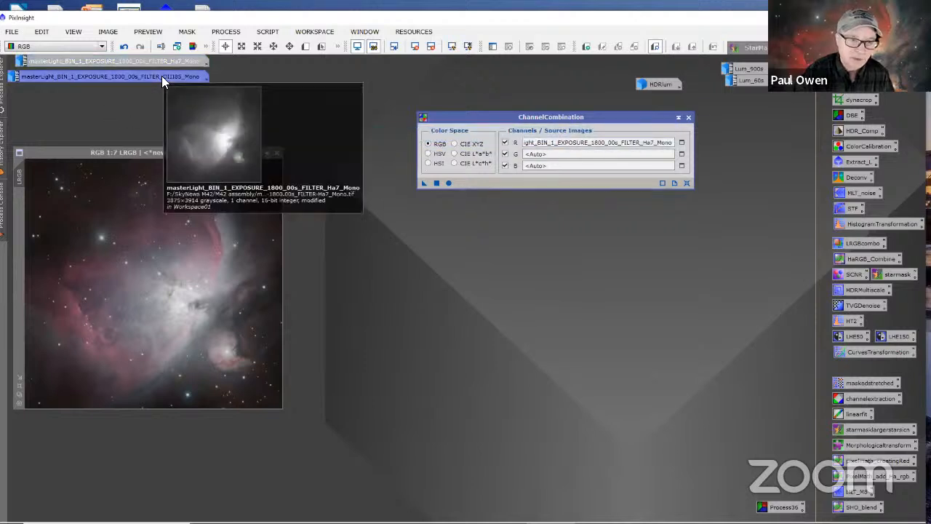
left_click_drag(161, 76, 530, 155)
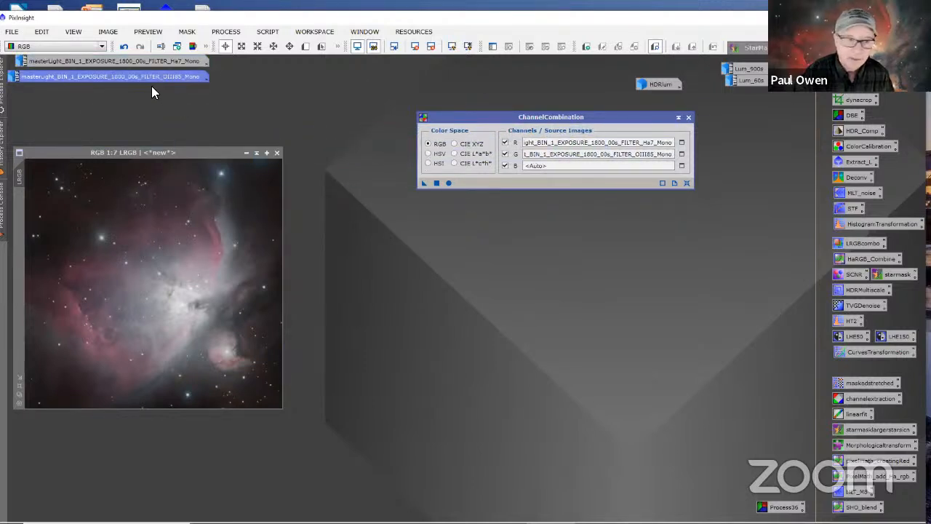
left_click_drag(173, 85, 537, 166)
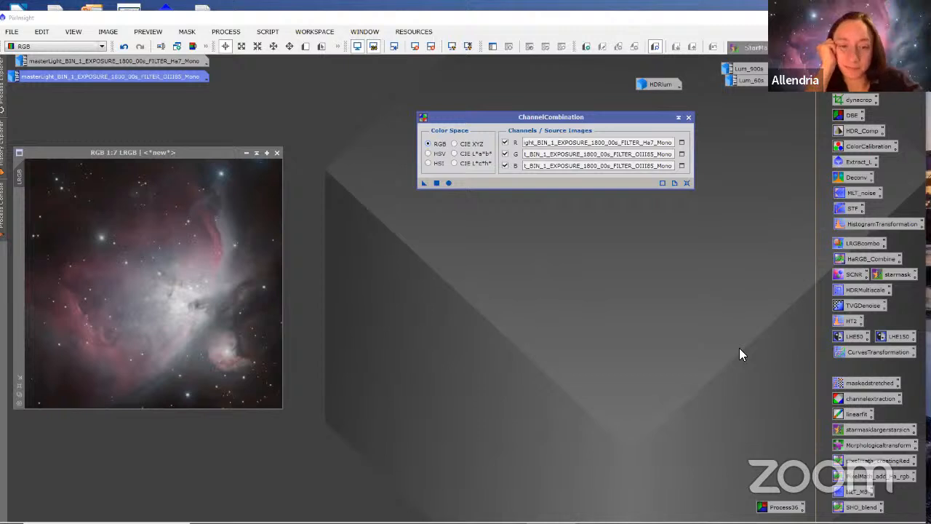
left_click(448, 183)
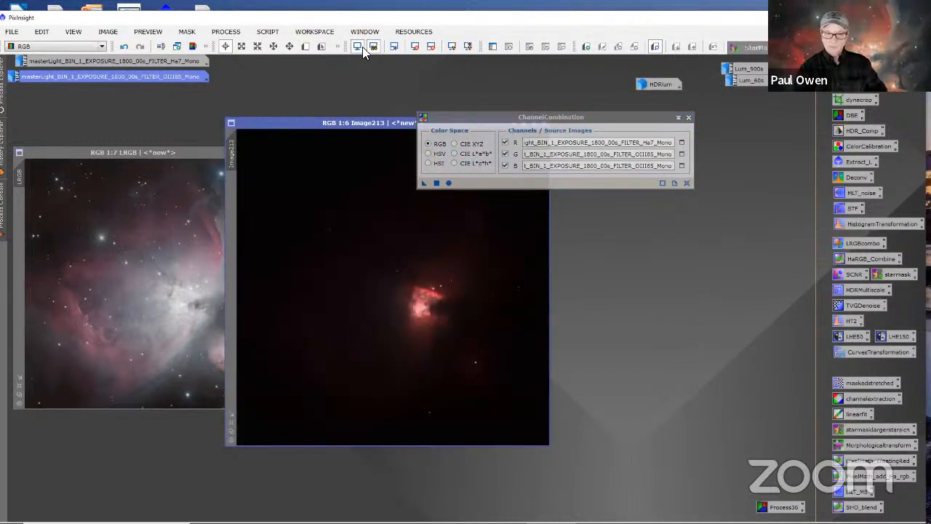
left_click(689, 117)
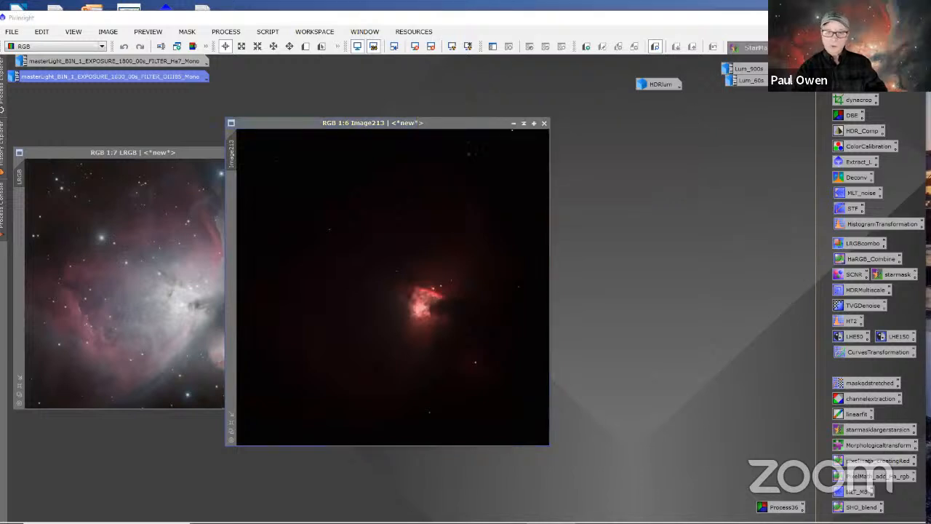
Step: Place the new Ha/OIII colour image beside LRGB, auto-stretch its display, and view it at 1:6
left_click_drag(437, 128, 586, 114)
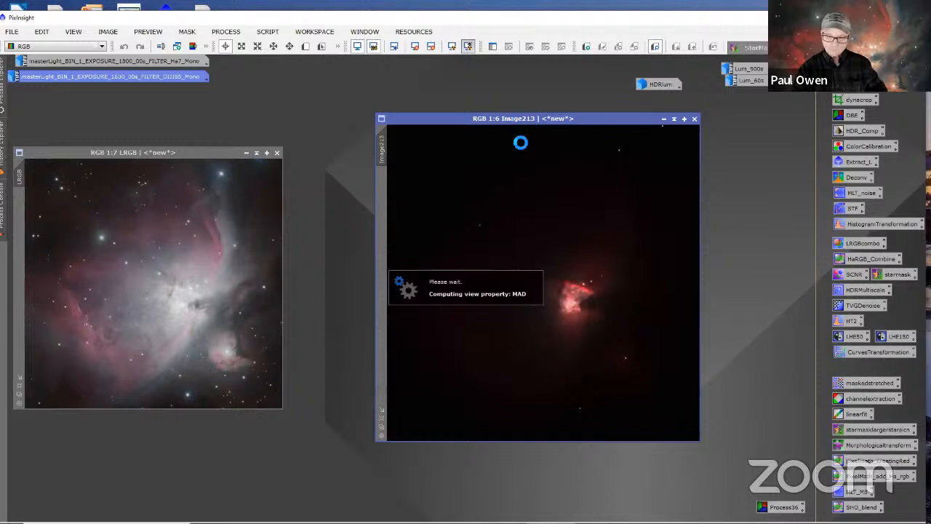
scroll(489, 339, "down", 1)
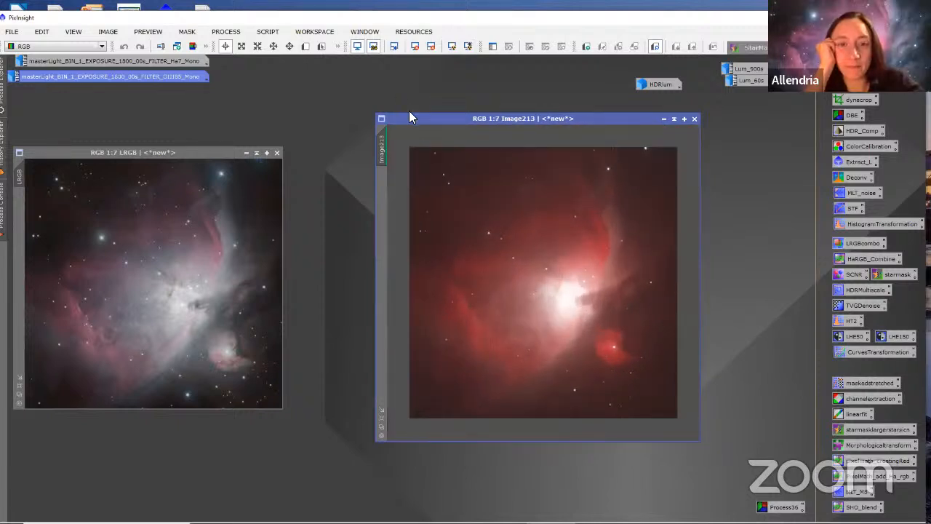
left_click_drag(431, 123, 381, 113)
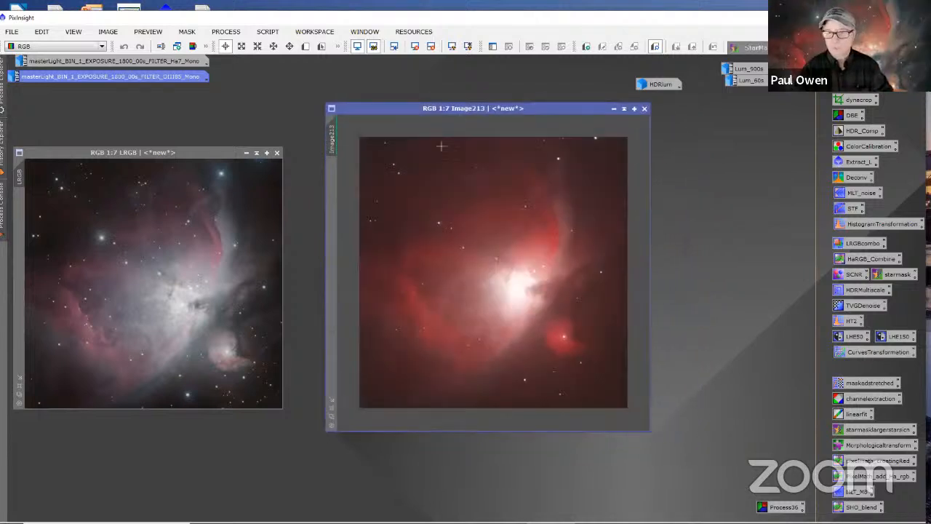
scroll(510, 204, "up", 1)
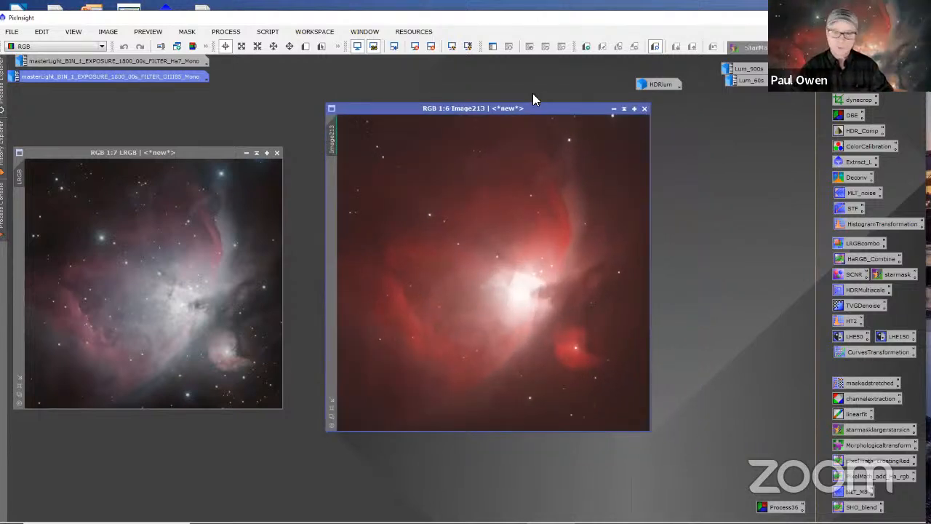
Step: Apply the saved Process36 DynamicBackgroundExtraction samples with Subtraction correction to the Ha/OIII colour image Image213
scroll(566, 208, "down", 2)
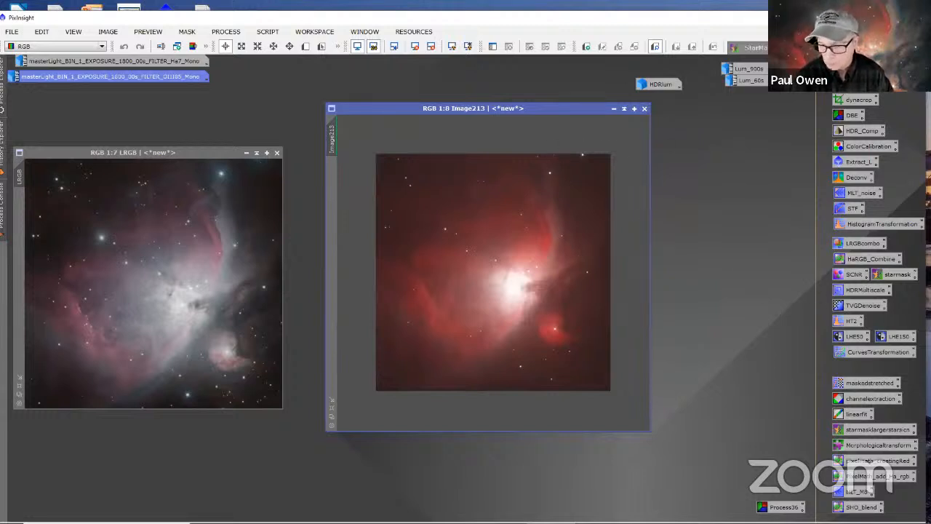
left_click(783, 507)
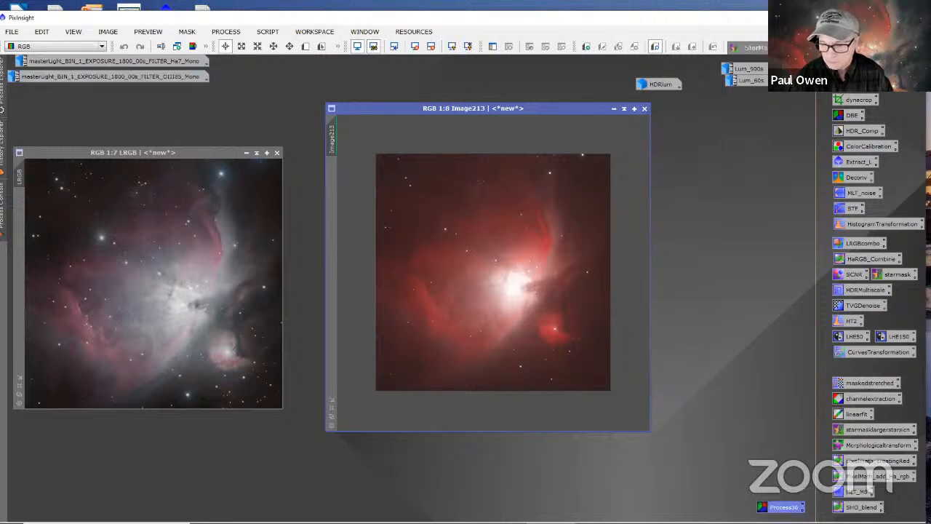
double_click(784, 507)
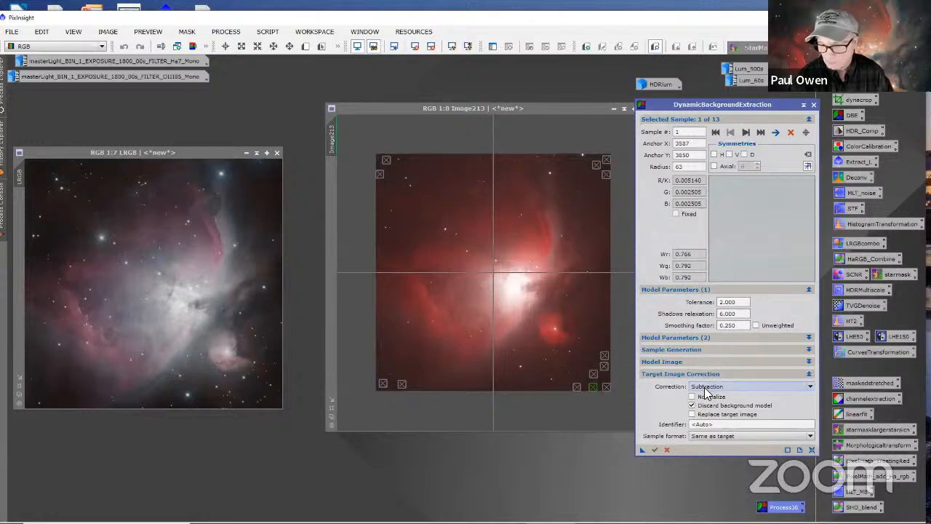
left_click_drag(641, 450, 537, 355)
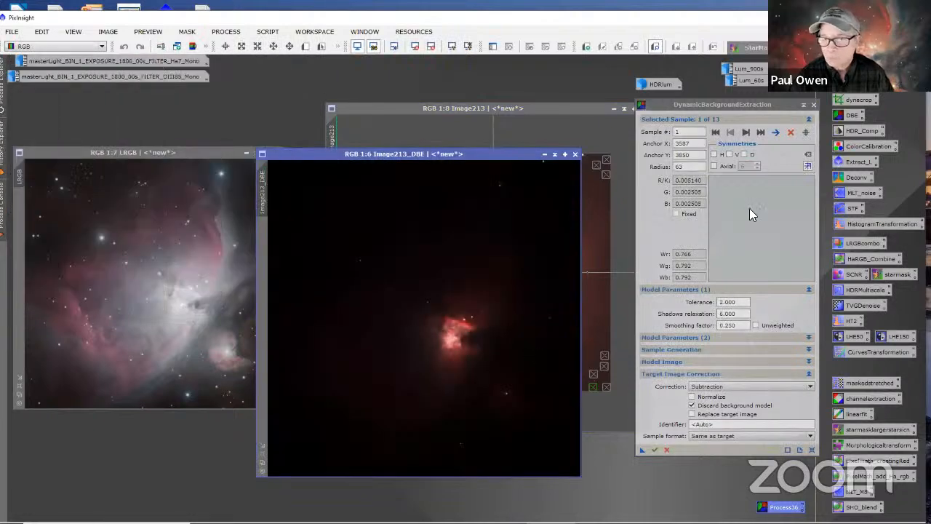
Step: End the DynamicBackgroundExtraction session on Image213, confirming its cancellation
left_click(814, 104)
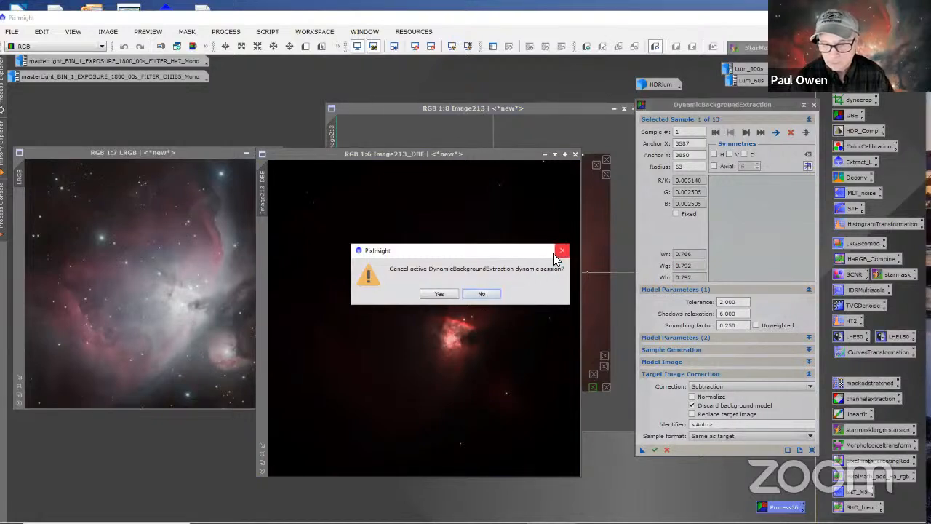
left_click(482, 293)
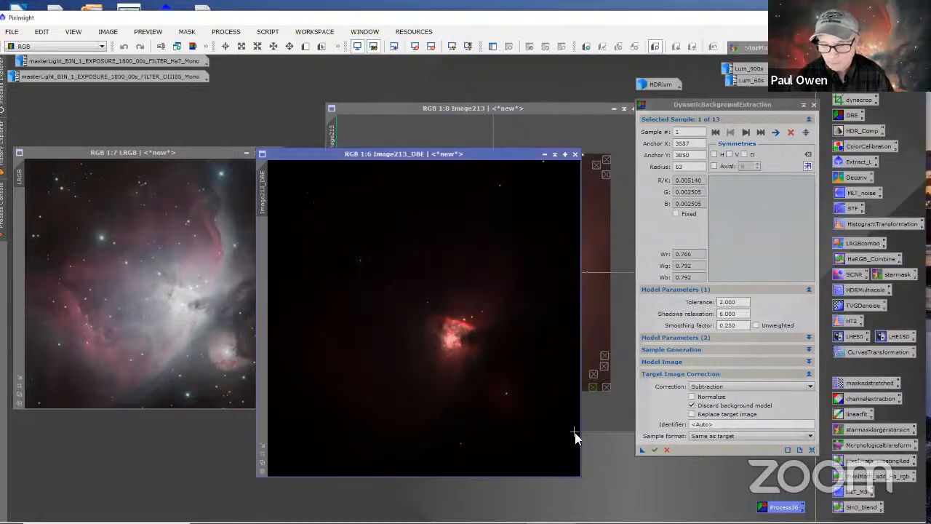
left_click(640, 450)
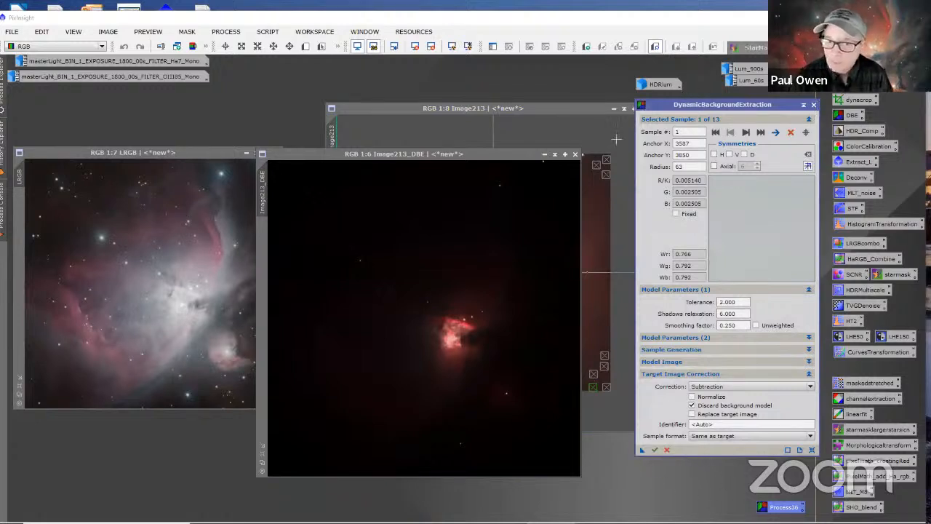
left_click(813, 104)
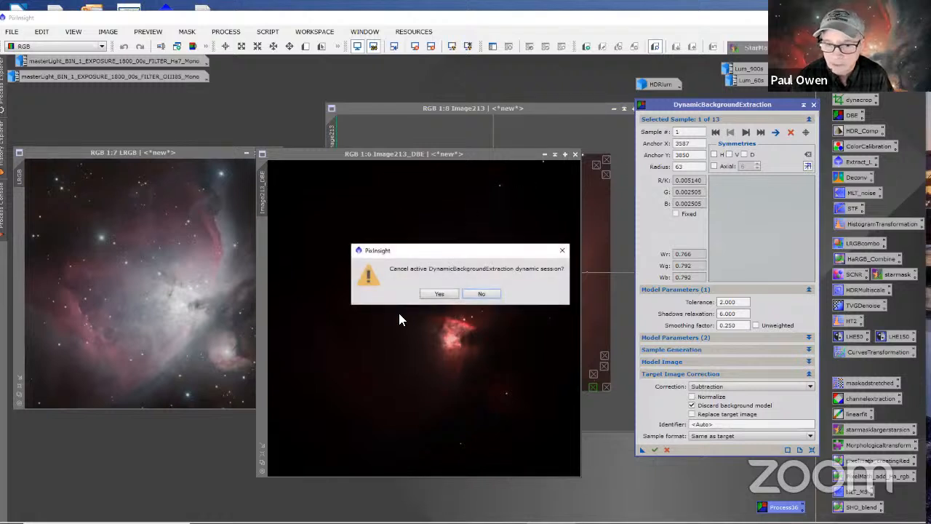
left_click(435, 293)
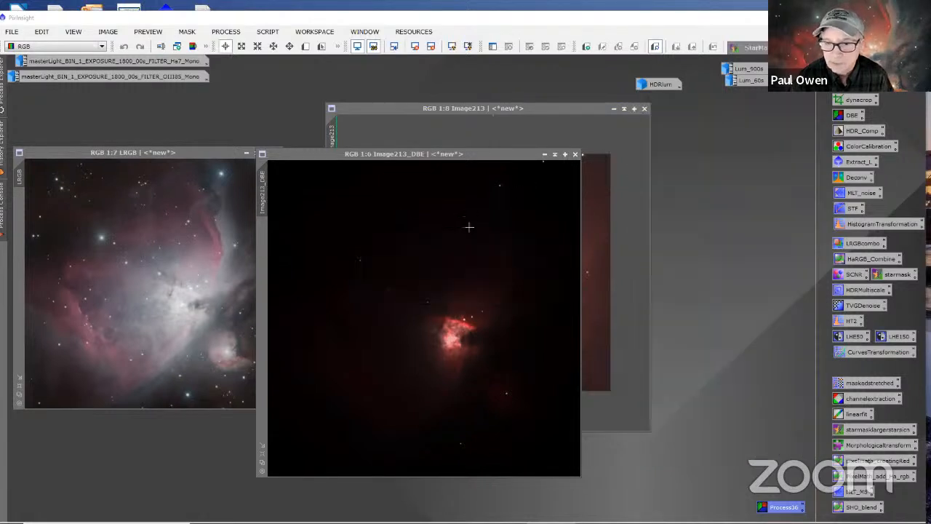
Step: Iconize the uncorrected Image213, park its icon near HDRlum, and place the Image213_DBE window beside LRGB
left_click(614, 109)
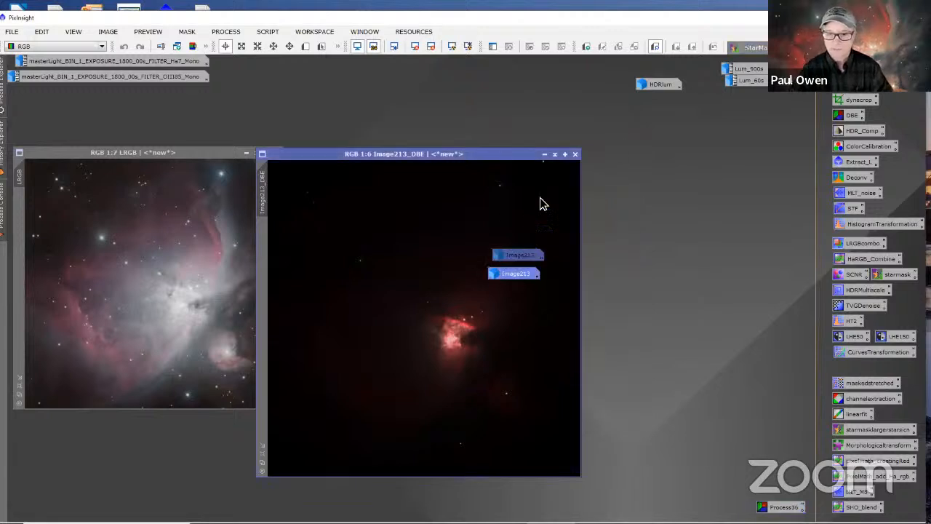
left_click_drag(540, 203, 576, 73)
left_click_drag(532, 154, 641, 125)
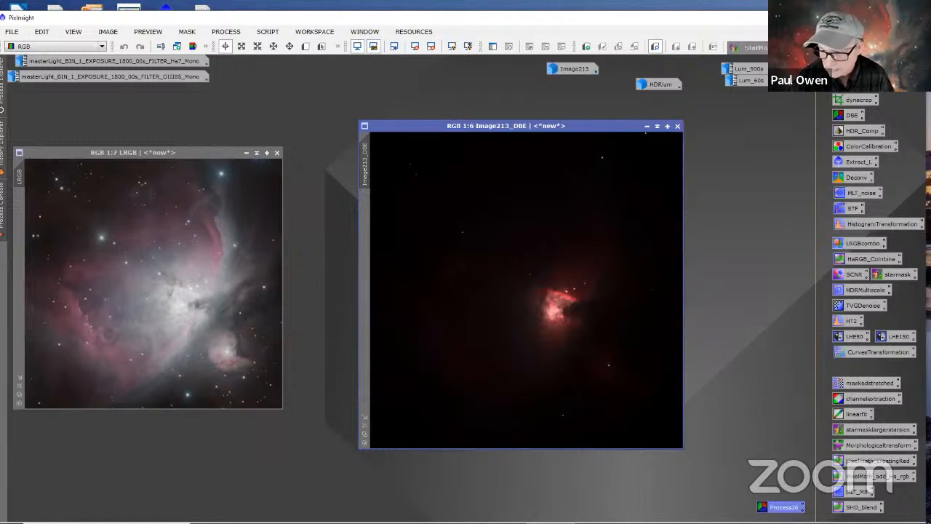
Step: Apply the saved Process36 background extraction to Image213_DBE, with the correction set to Division
double_click(783, 507)
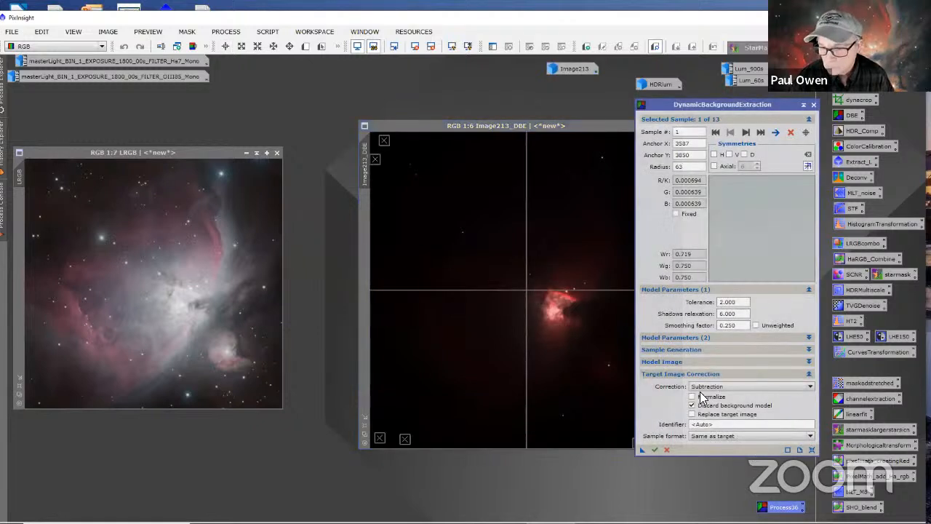
left_click(699, 387)
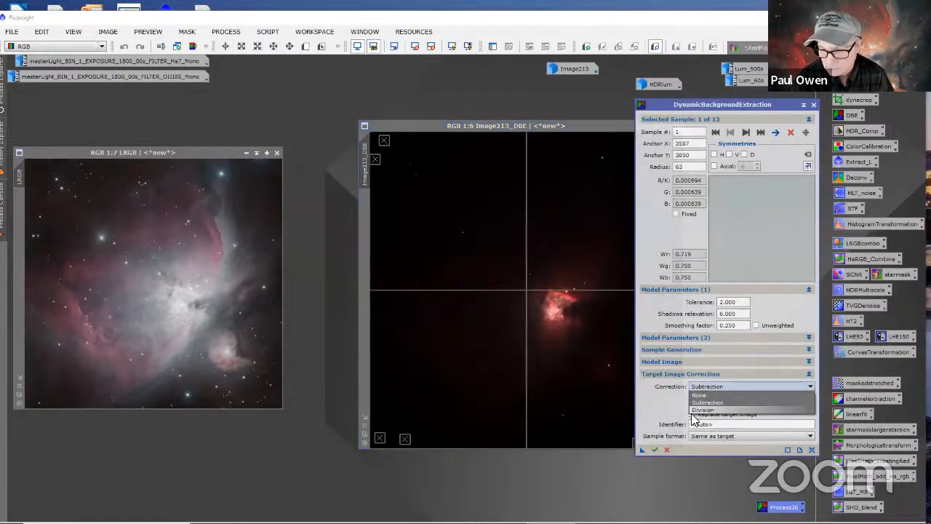
left_click(700, 410)
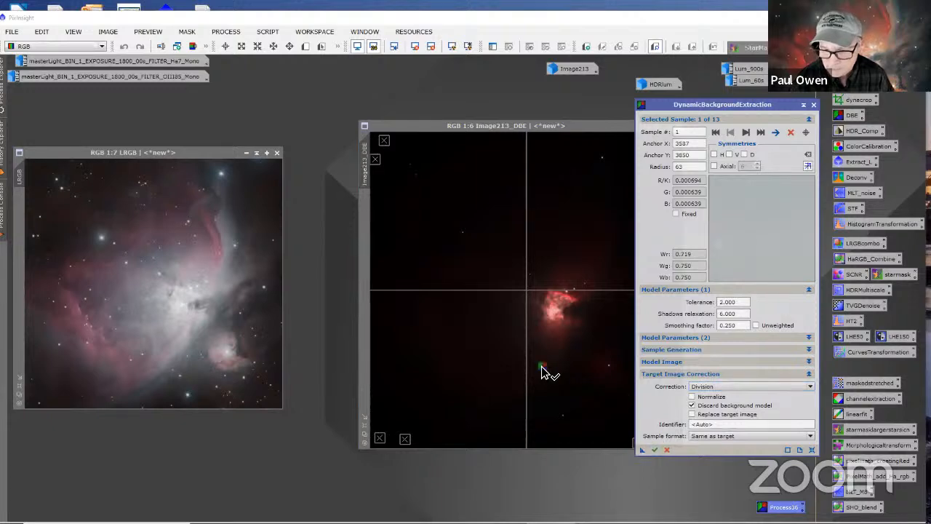
left_click_drag(541, 367, 544, 368)
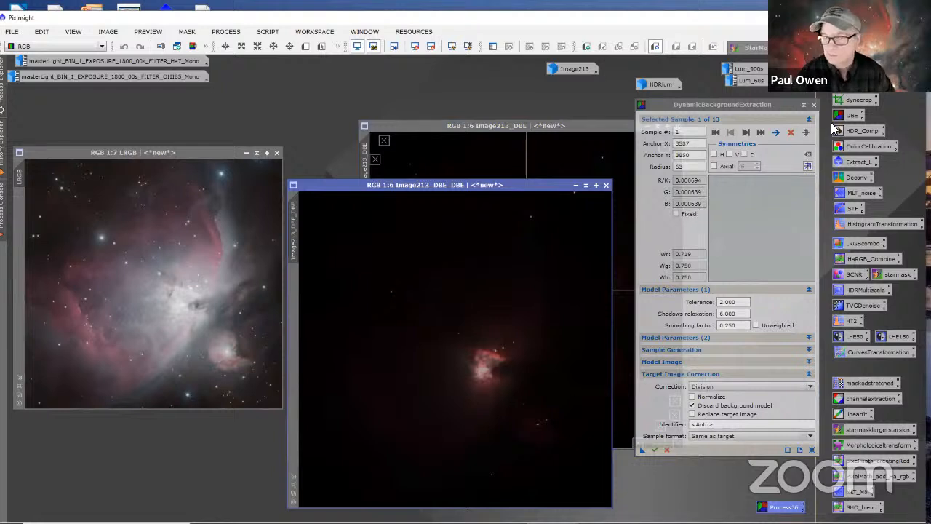
Step: End the second DynamicBackgroundExtraction session and close the intermediate Image213_DBE image
left_click(814, 104)
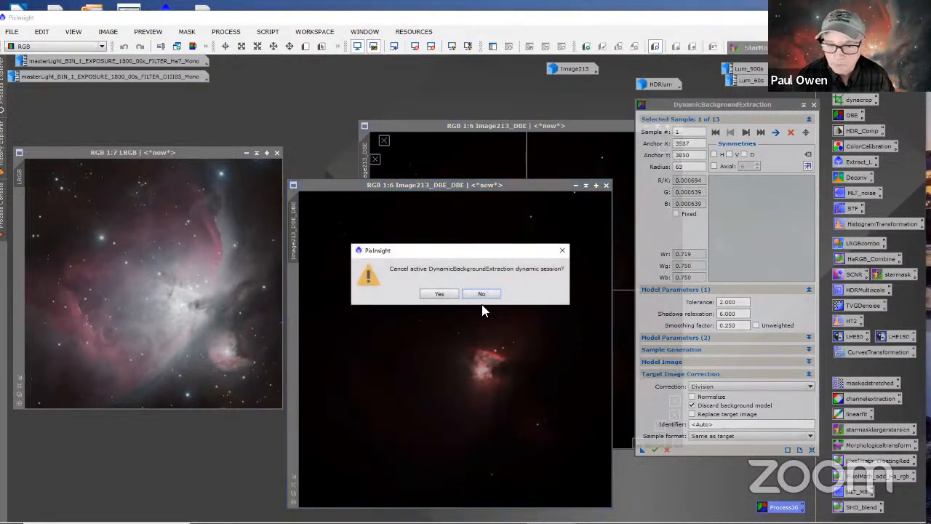
left_click(440, 298)
left_click(678, 127)
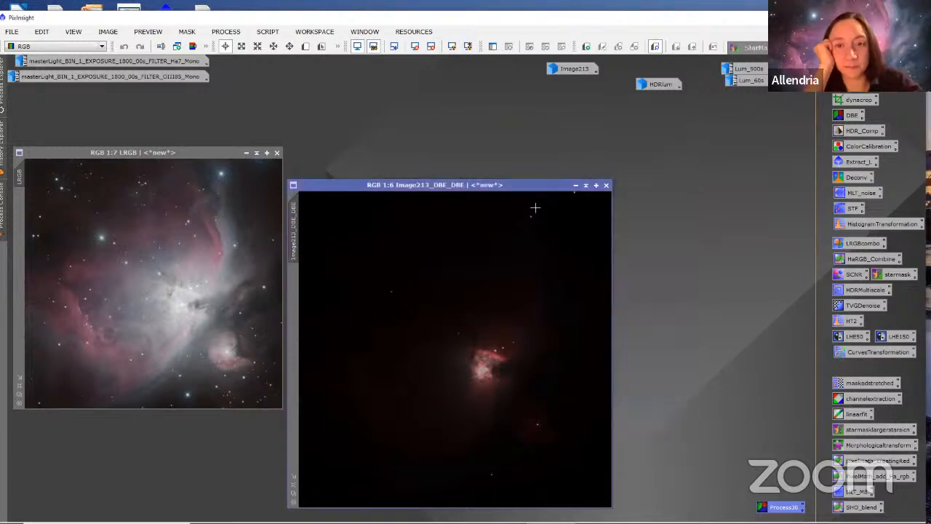
Step: Place Image213_DBE_DBE beside LRGB, auto-stretch its display, and view it at 1:8
left_click_drag(526, 186, 605, 117)
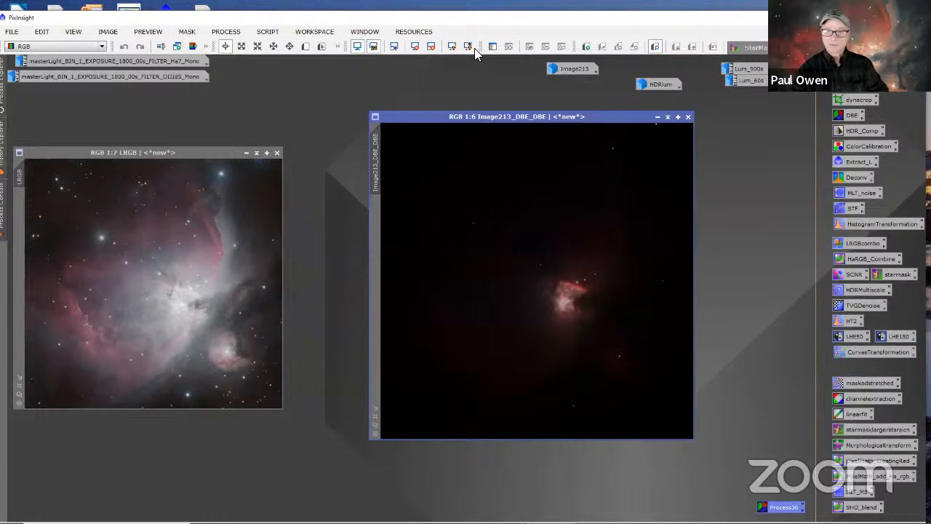
left_click(471, 47)
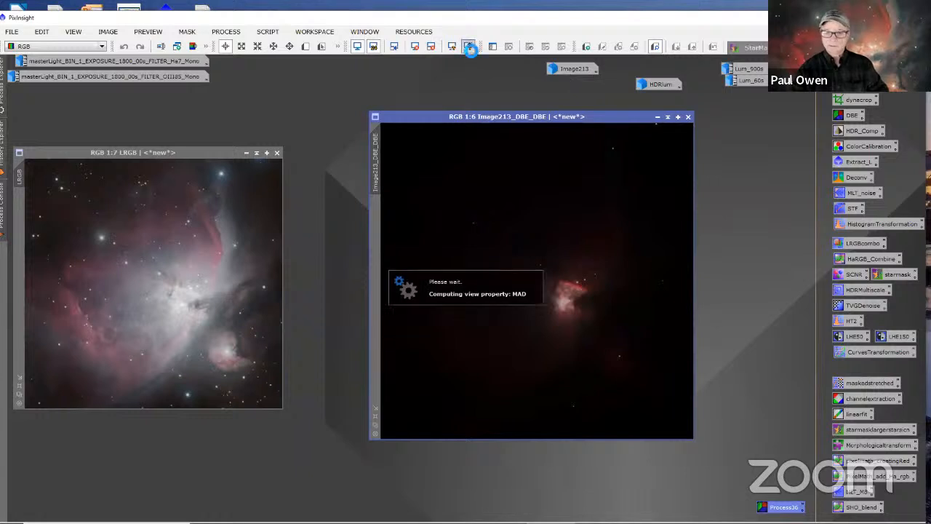
scroll(589, 285, "down", 2)
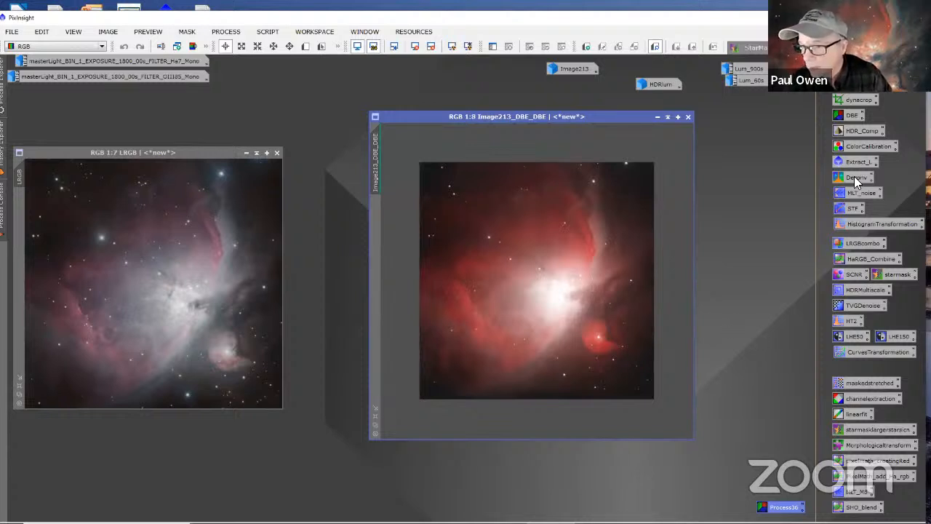
Step: Examine the background and nebula detail of Image213_DBE_DBE up close, from the core to the right edge, for noise and residual gradients
scroll(514, 292, "up", 5)
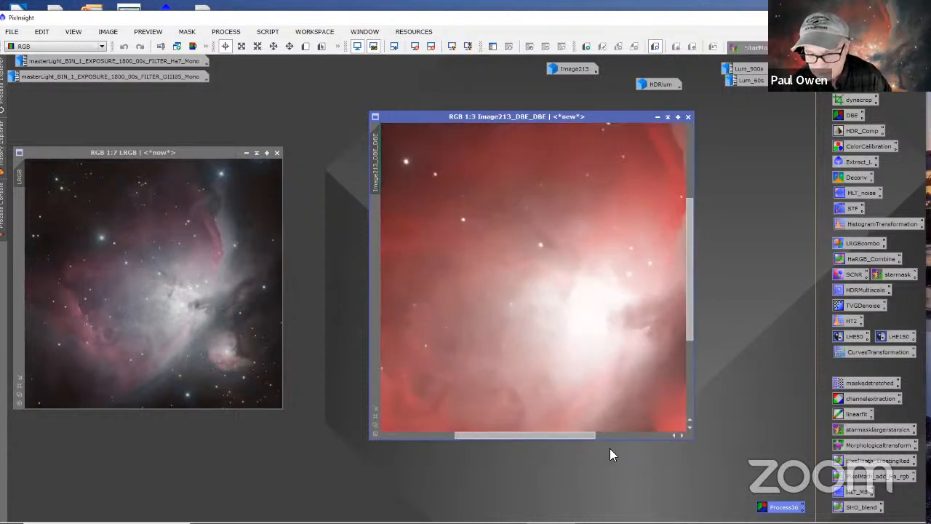
left_click_drag(575, 435, 698, 374)
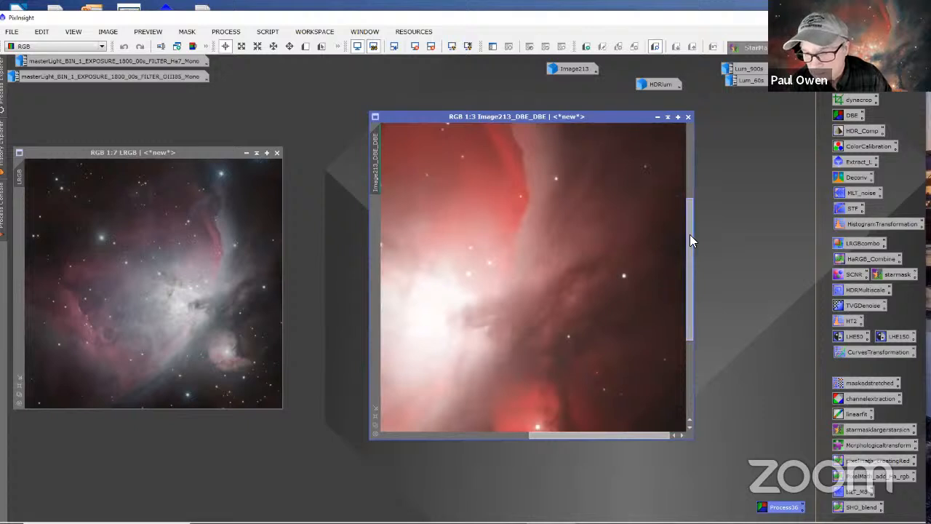
left_click_drag(690, 234, 693, 432)
scroll(654, 397, "up", 5)
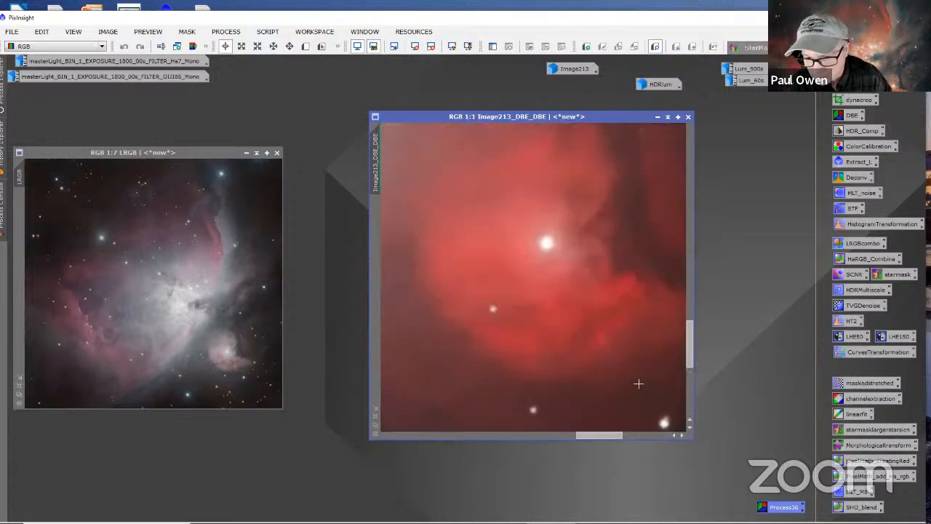
left_click_drag(598, 435, 695, 448)
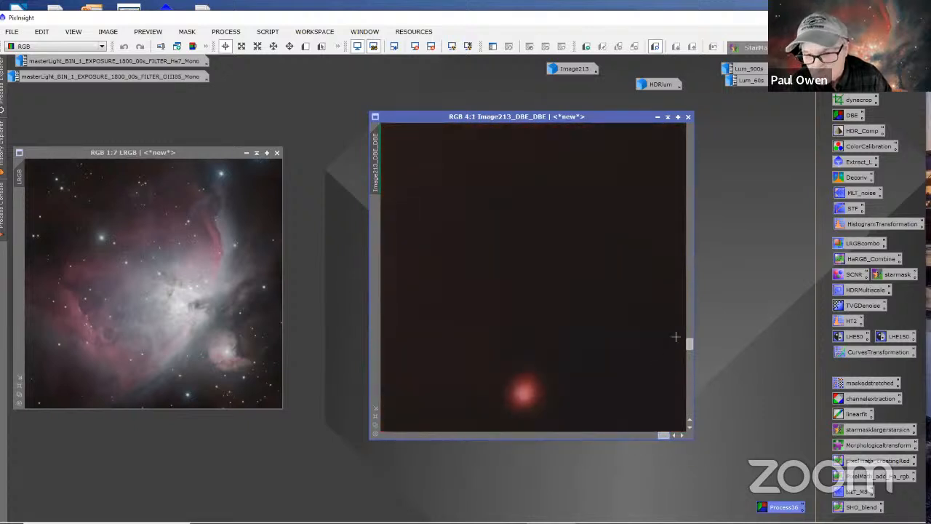
left_click_drag(690, 345, 700, 279)
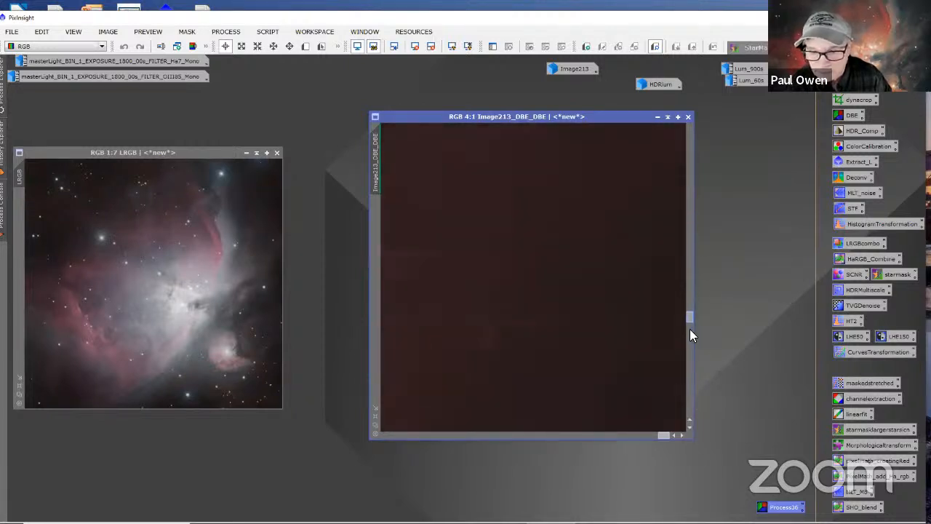
left_click_drag(692, 335, 688, 297)
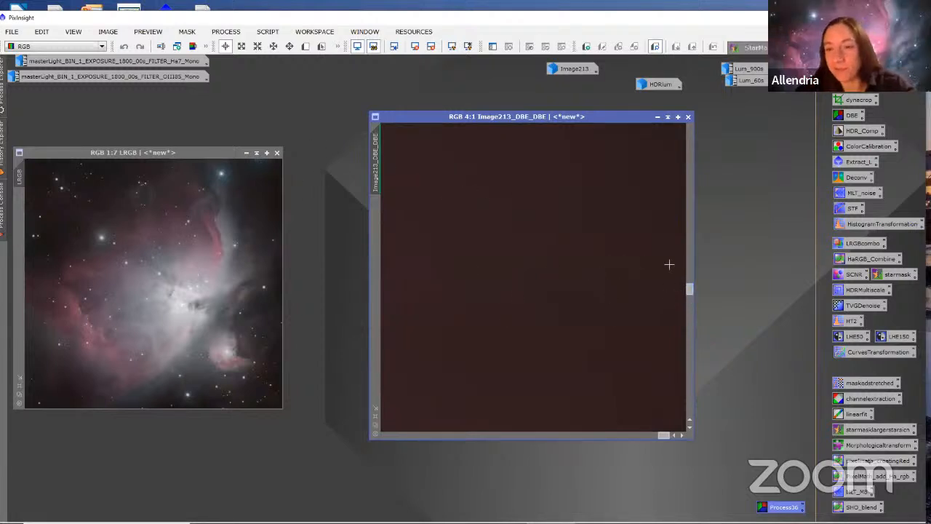
scroll(601, 279, "down", 3)
scroll(601, 280, "down", 3)
scroll(603, 276, "up", 2)
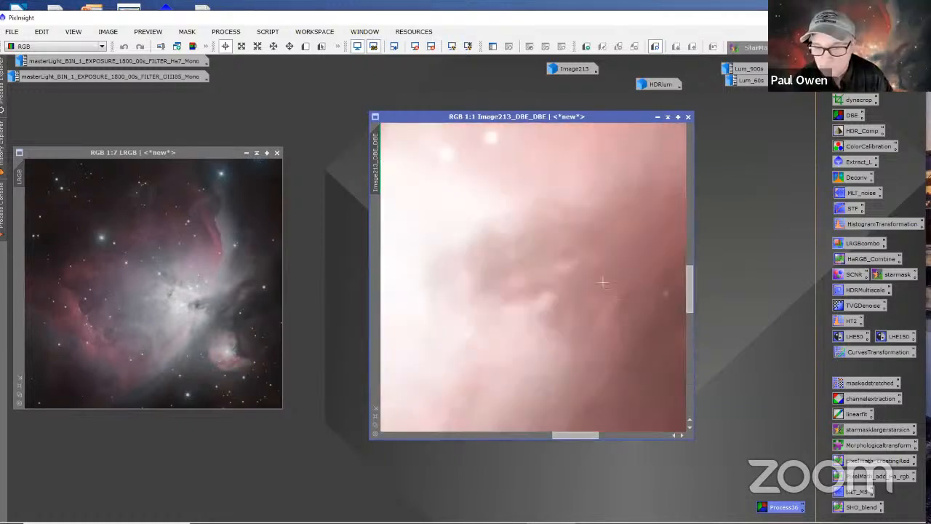
scroll(606, 272, "down", 4)
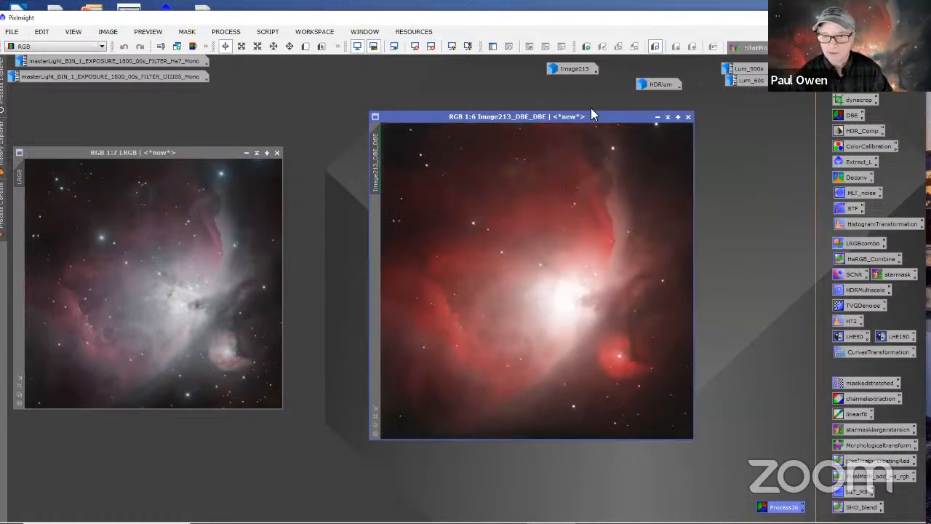
Step: Open the saved MLT_noise MultiscaleLinearTransform settings beside Image213_DBE_DBE and reset the image's display stretch
left_click_drag(599, 124, 515, 111)
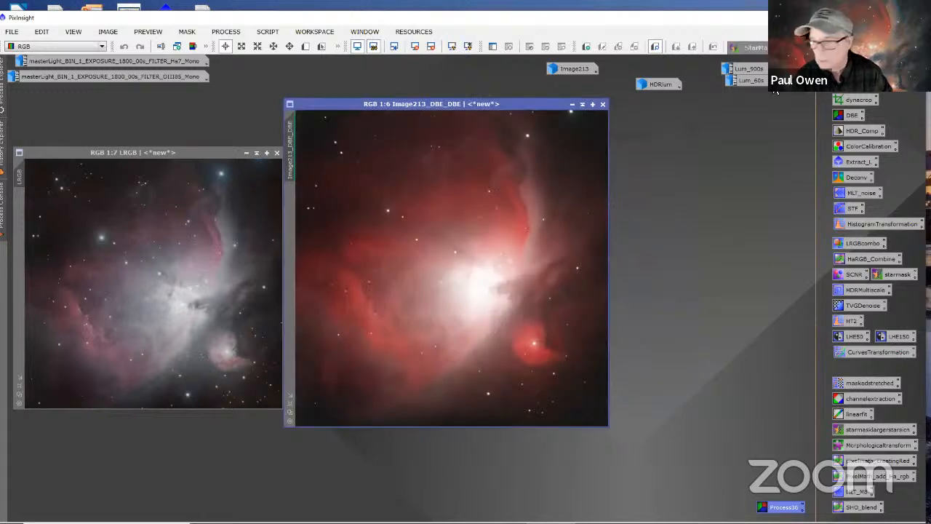
double_click(851, 193)
left_click_drag(579, 125, 711, 105)
left_click(415, 46)
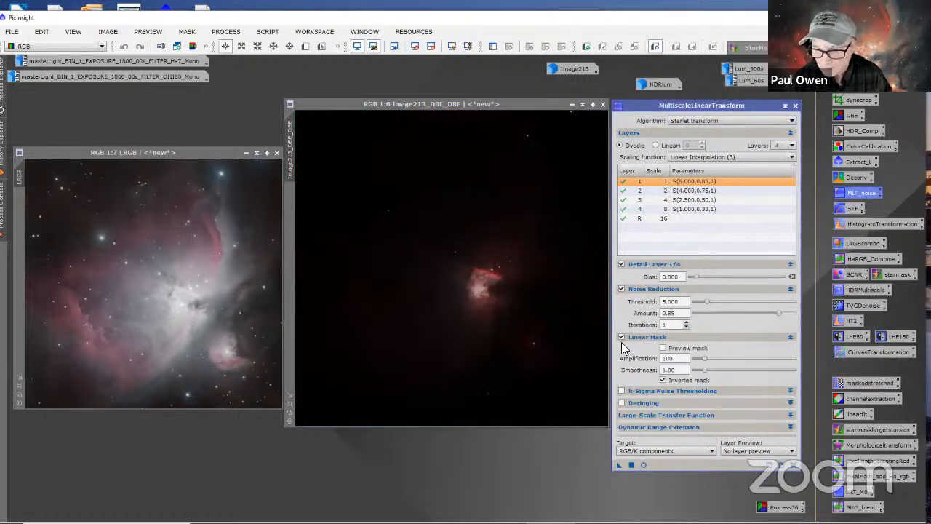
Step: Check the inverted linear mask for Image213_DBE_DBE in a real-time preview, and close the preview
left_click(663, 348)
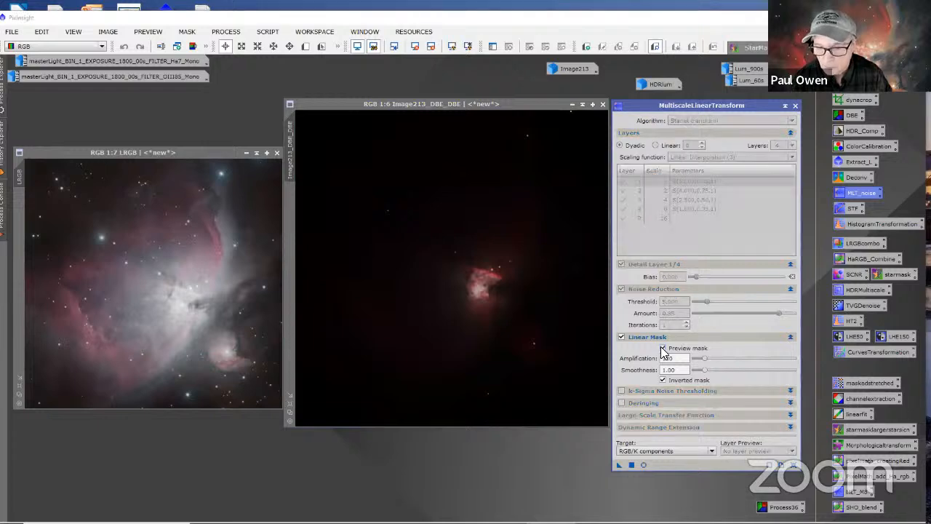
left_click(643, 464)
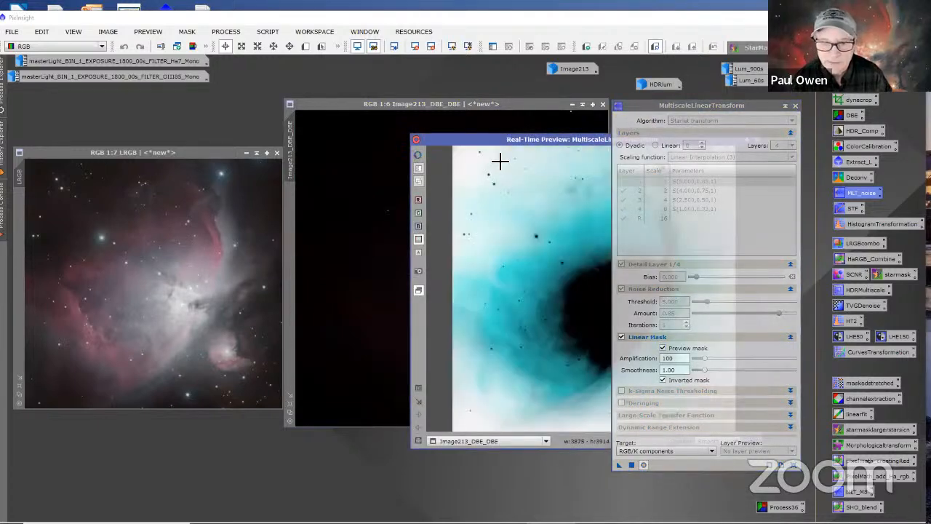
left_click_drag(477, 139, 368, 133)
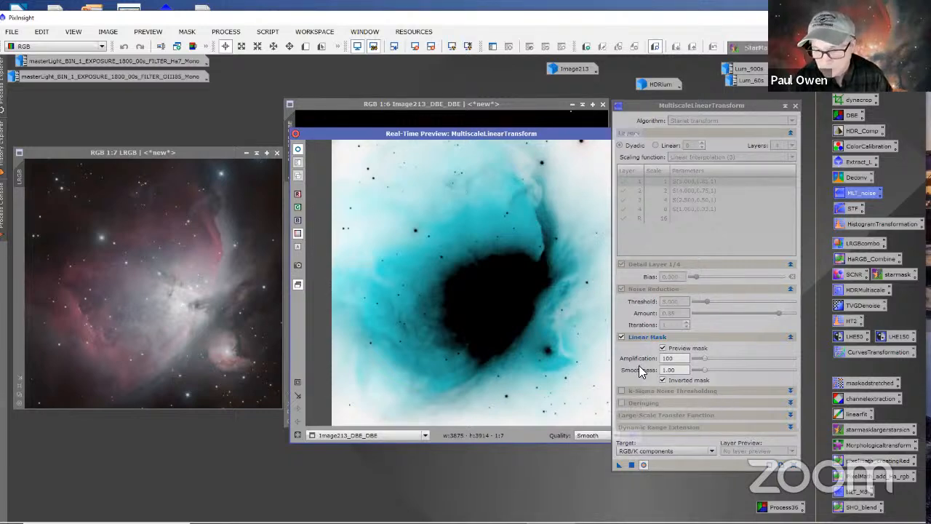
left_click_drag(588, 140, 537, 142)
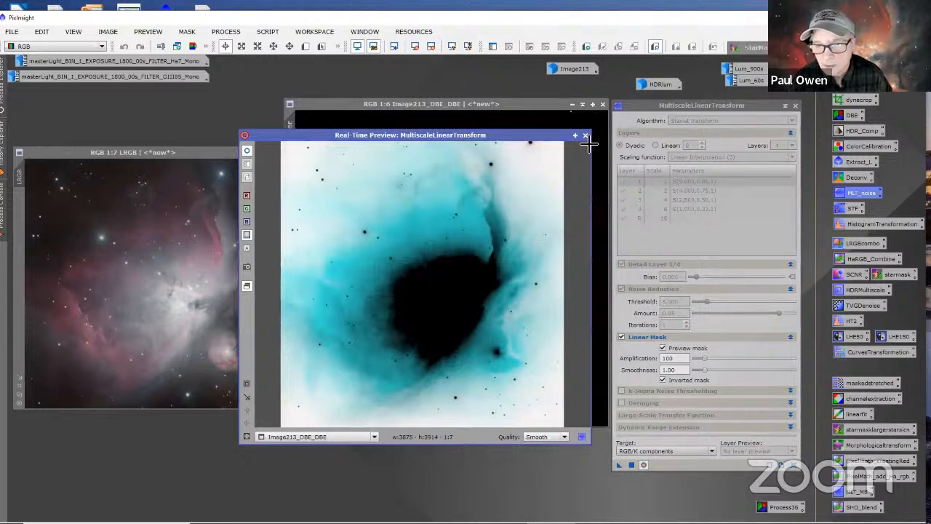
left_click(586, 136)
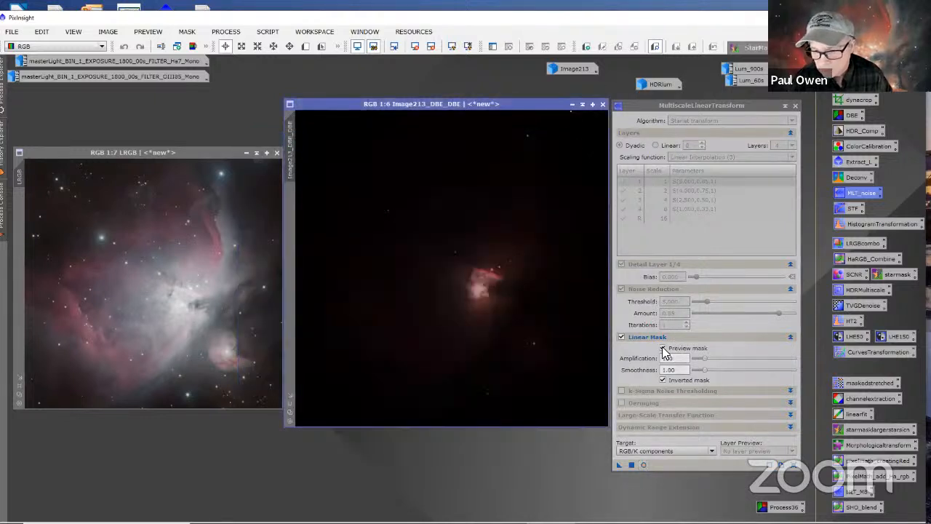
Step: Turn off the MultiscaleLinearTransform mask preview and auto-stretch the display of Image213_DBE_DBE
left_click(664, 348)
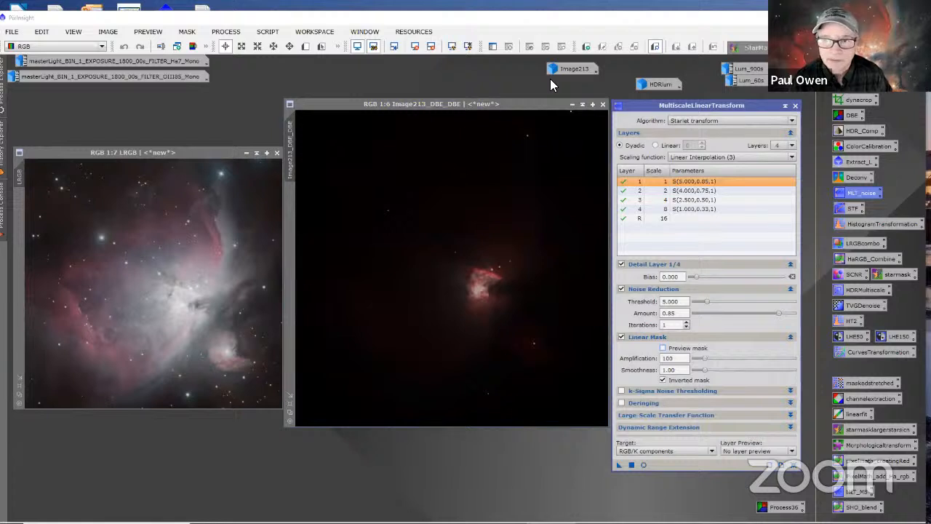
left_click(468, 47)
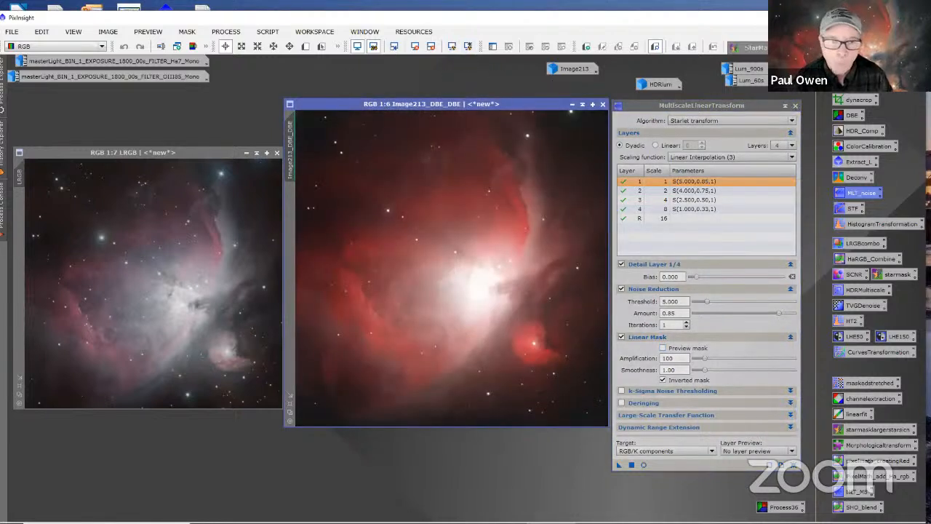
Step: Define a small preview over the dark background in the lower-right corner of Image213_DBE_DBE and open it
left_click(305, 46)
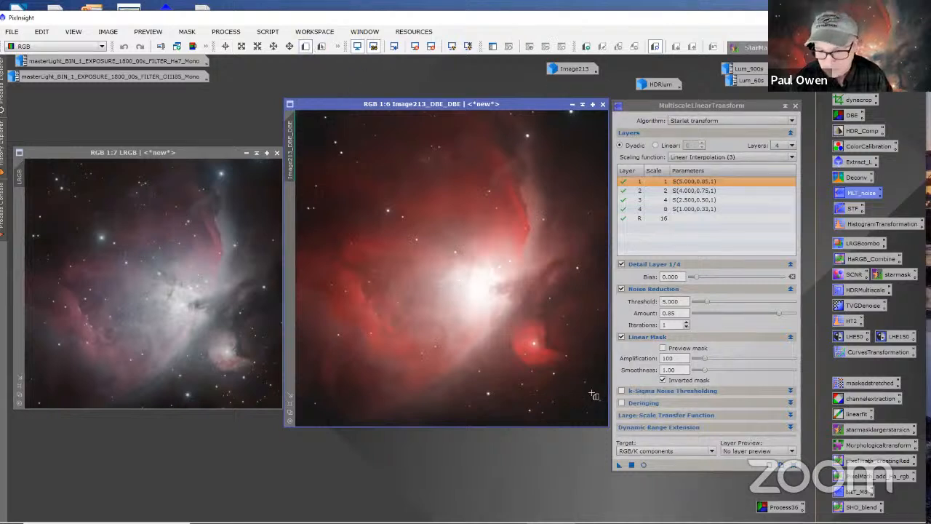
left_click_drag(559, 372, 609, 427)
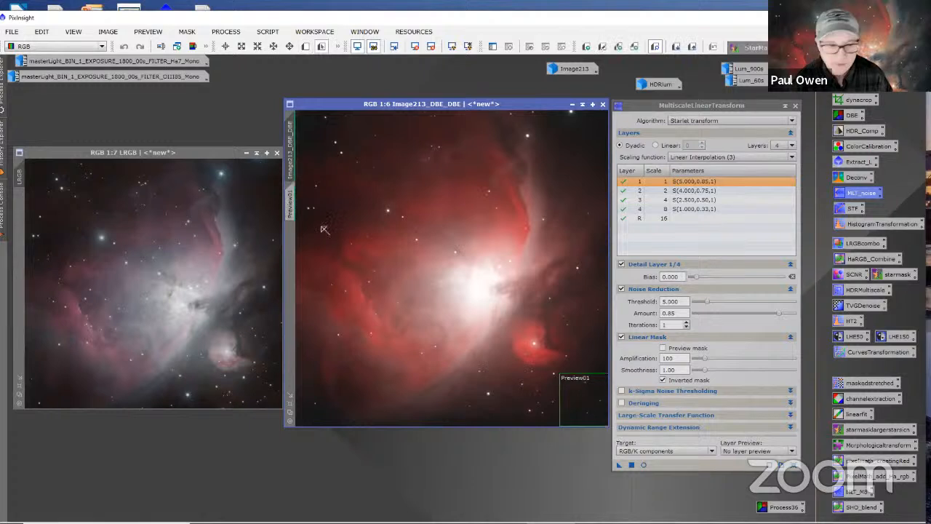
left_click(291, 201)
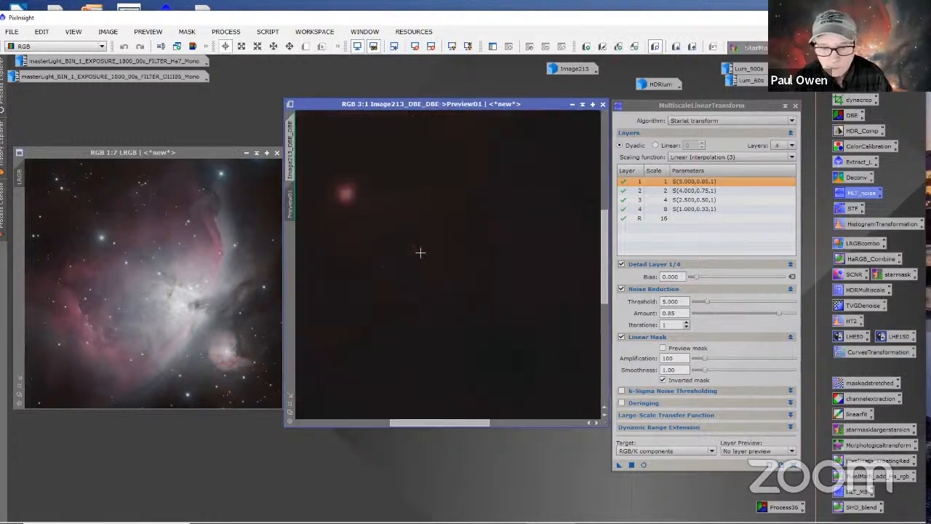
Step: Apply the MultiscaleLinearTransform noise reduction to Preview01 while viewing a patch of its dark background at 13:1
left_click_drag(471, 422, 630, 417)
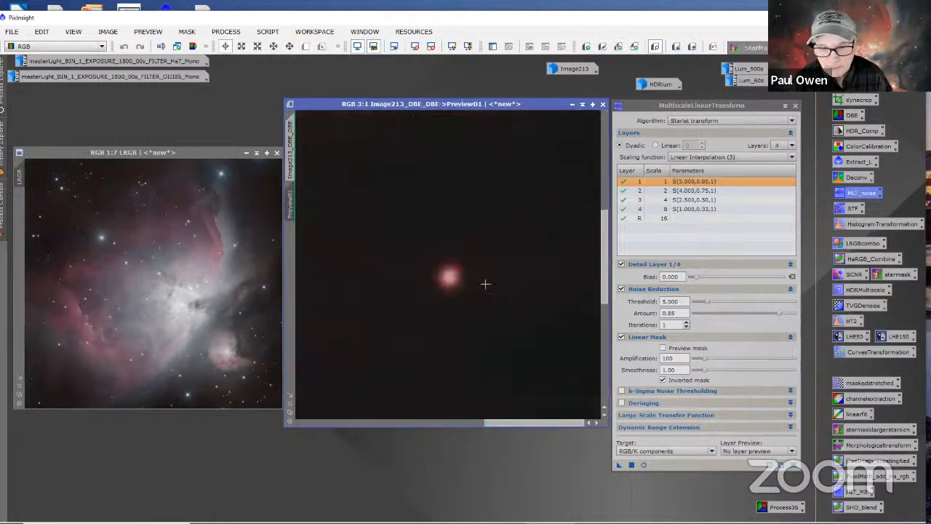
scroll(483, 288, "up", 3)
scroll(483, 288, "up", 1)
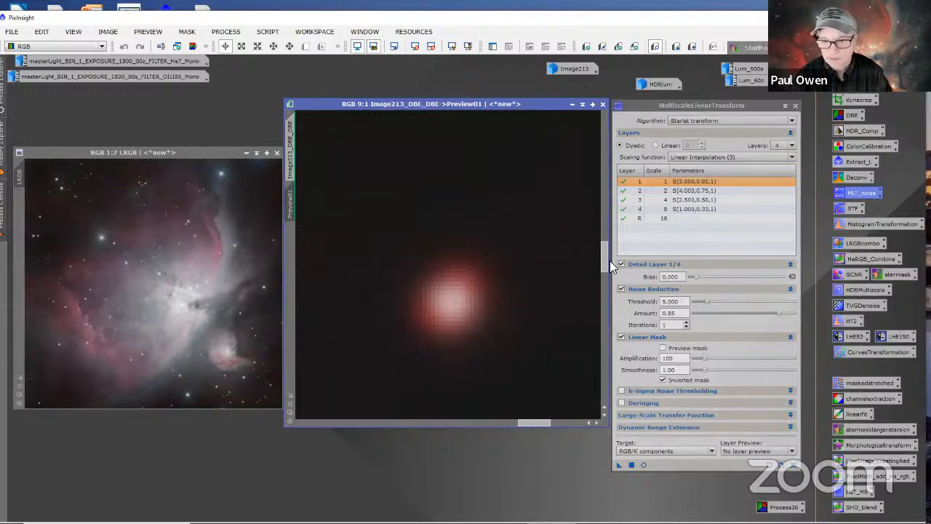
left_click_drag(610, 260, 598, 208)
scroll(538, 257, "up", 3)
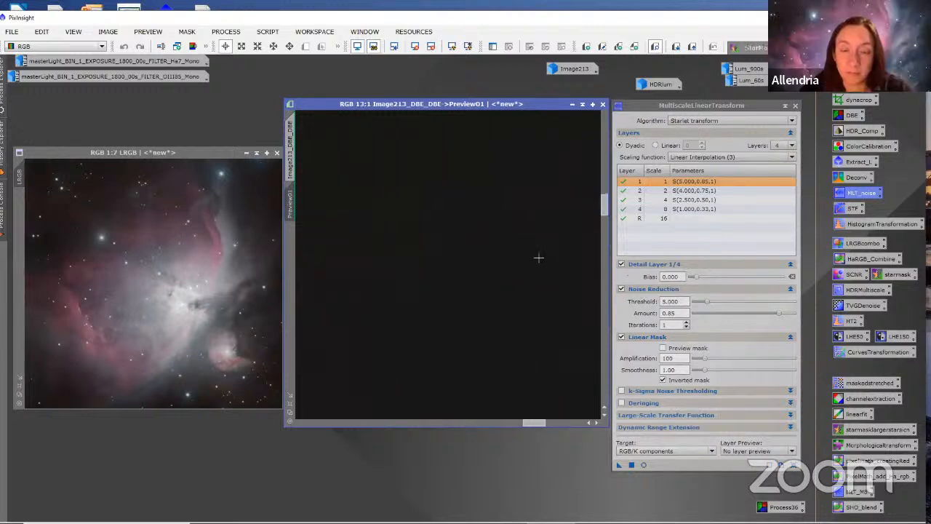
left_click(618, 464)
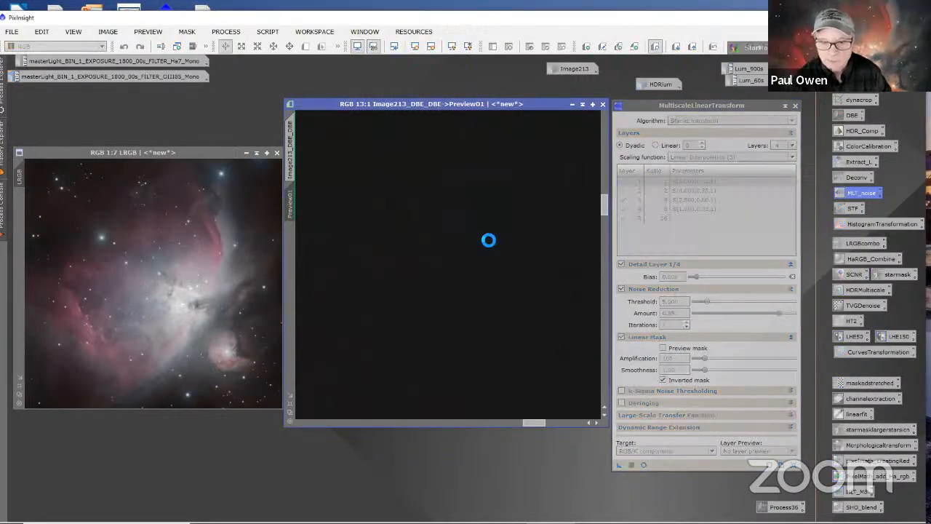
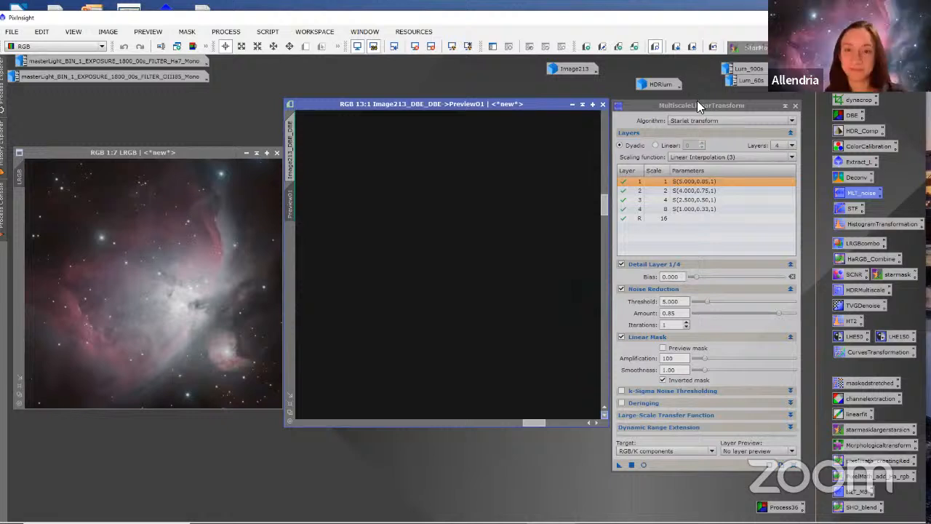
Step: Apply the MultiscaleLinearTransform noise reduction, with its four layers as configured, to the full Image213_DBE_DBE image
scroll(520, 293, "down", 5)
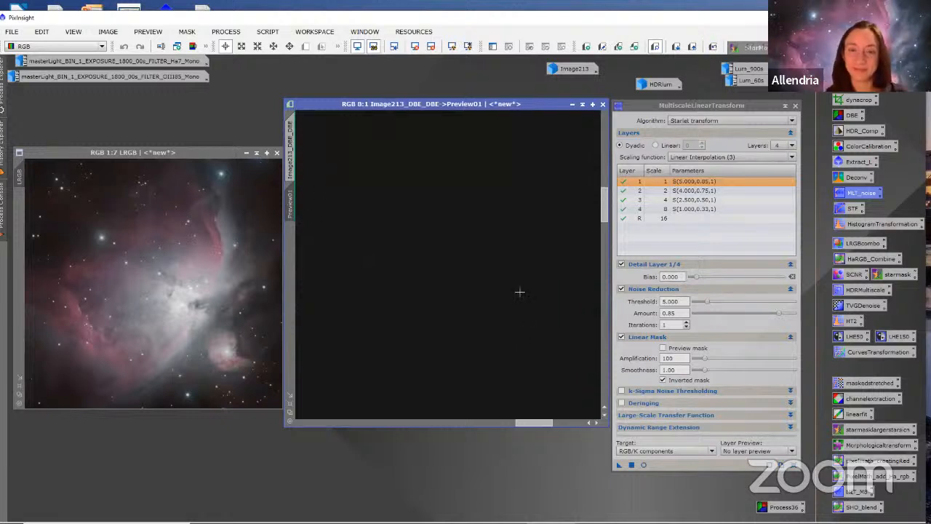
left_click(289, 132)
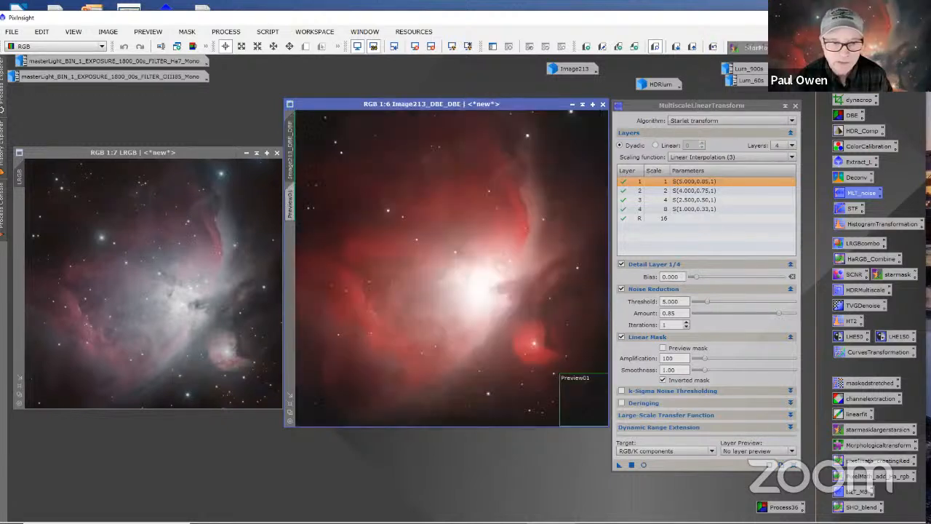
left_click(618, 465)
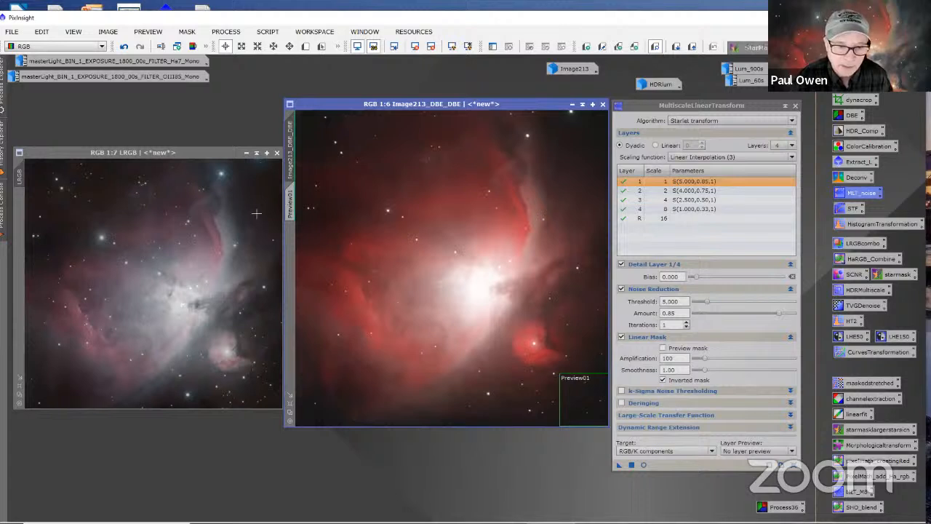
Step: Delete Preview01 from Image213_DBE_DBE and close the MultiscaleLinearTransform window
left_click(290, 203)
right_click(291, 204)
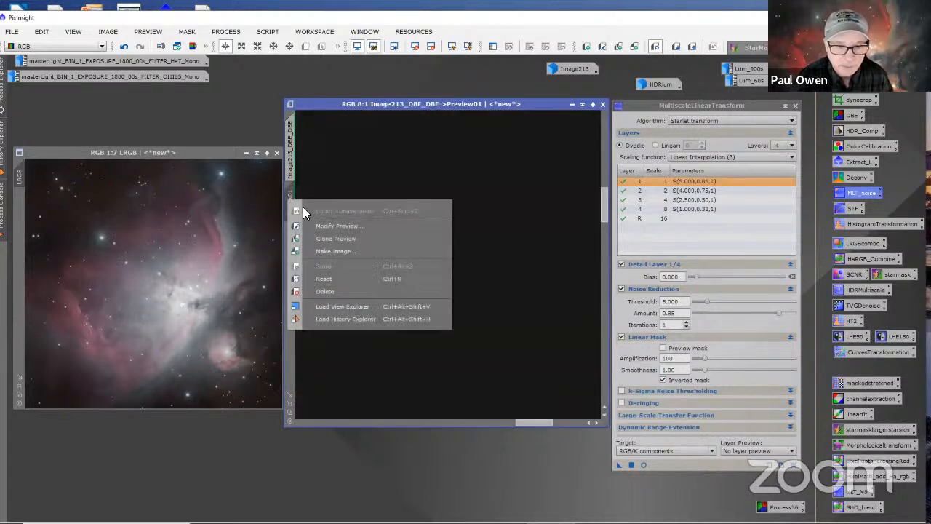
left_click(324, 291)
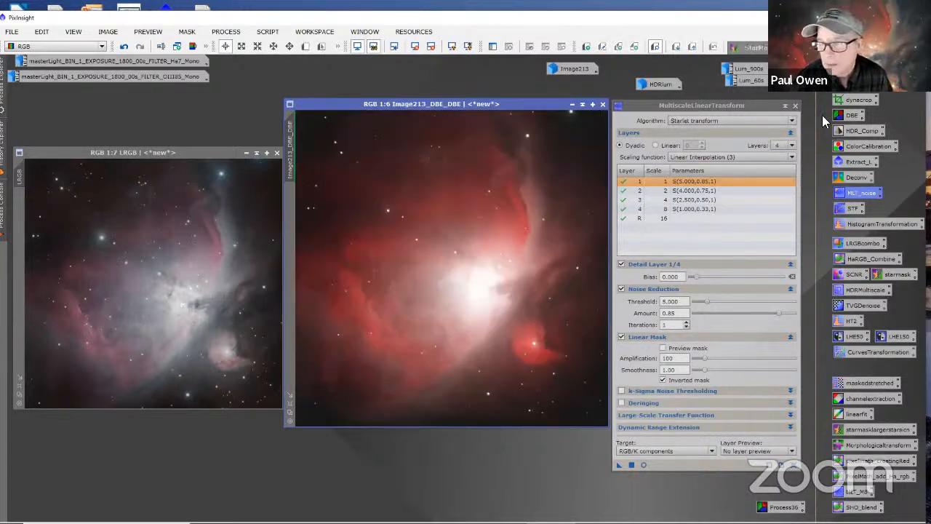
left_click(795, 106)
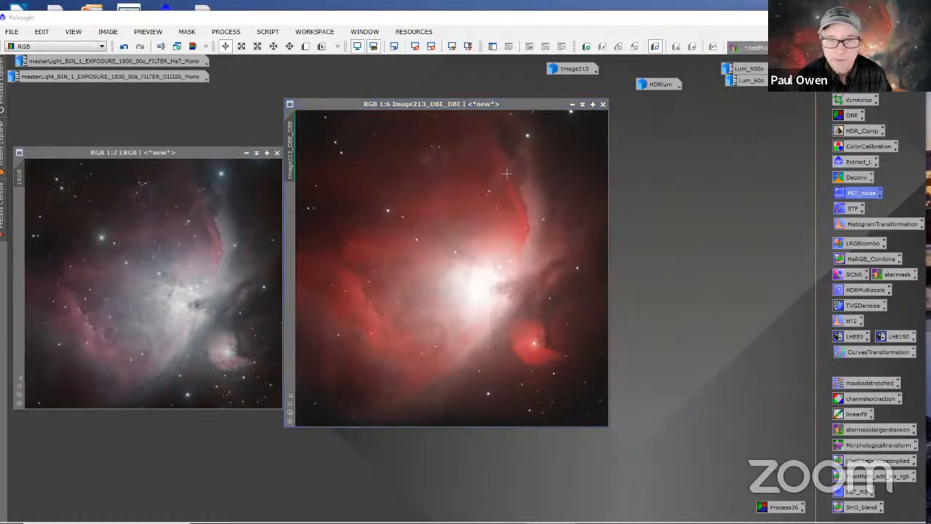
Step: Reset the screen stretch of Image213_DBE_DBE and apply a linked auto-stretch to it with ScreenTransferFunction
left_click_drag(534, 104, 550, 116)
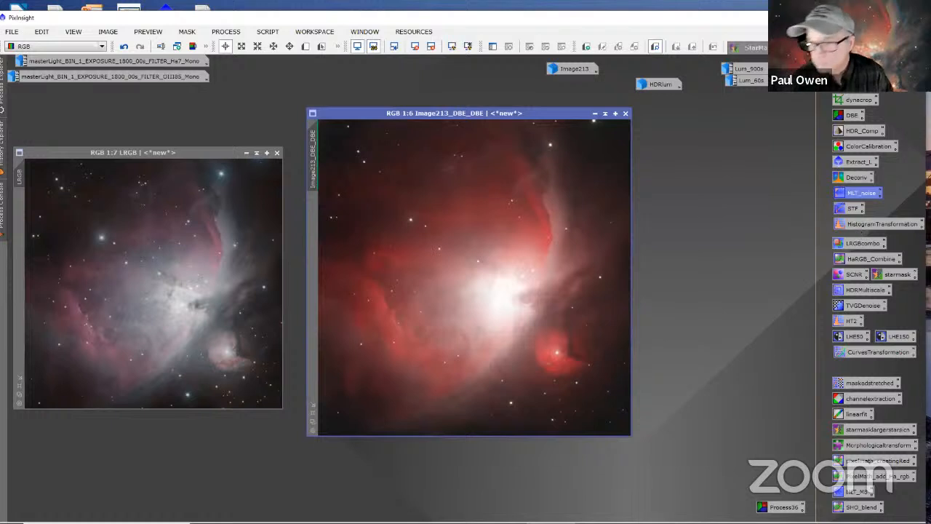
scroll(481, 223, "down", 2)
scroll(474, 226, "up", 2)
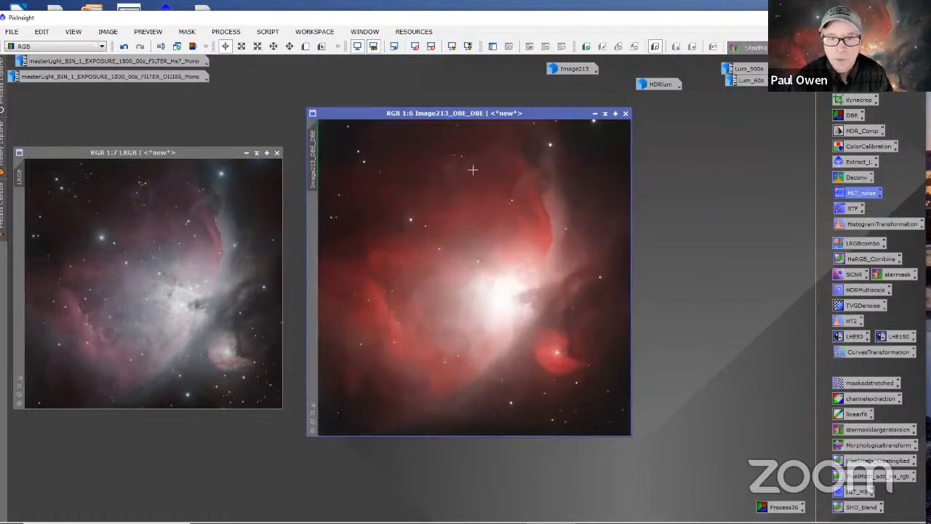
left_click(416, 48)
left_click_drag(438, 111, 423, 115)
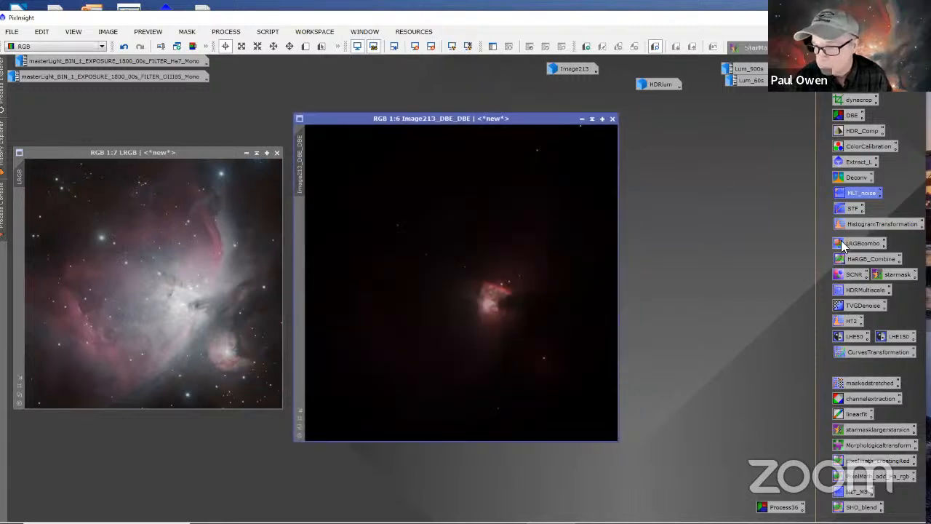
double_click(842, 211)
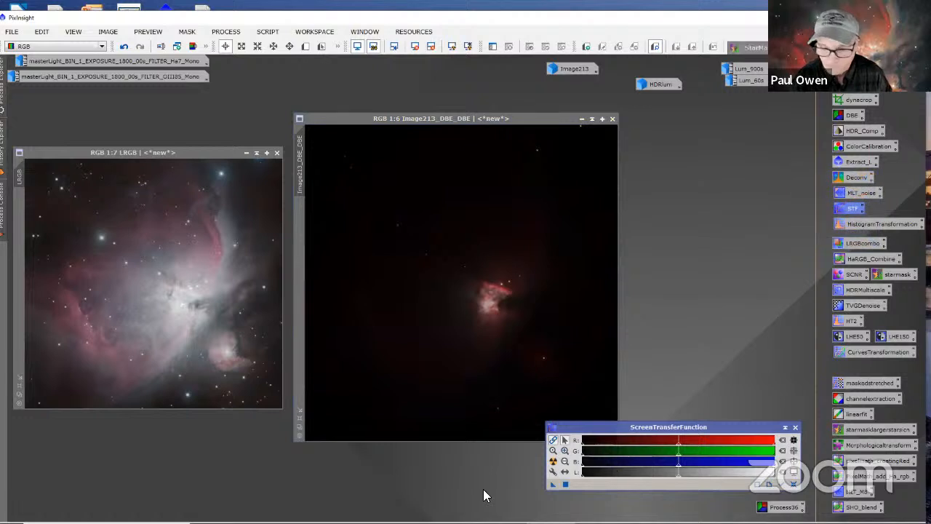
left_click(553, 461)
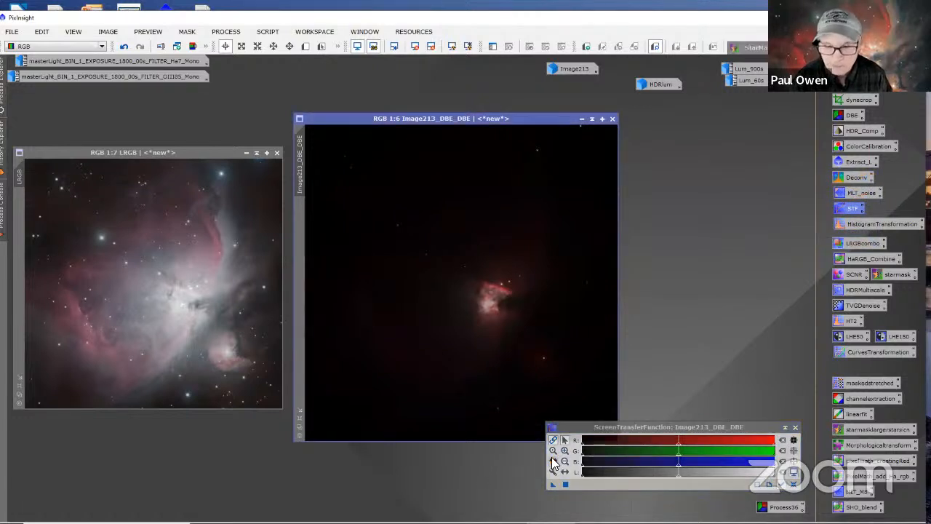
left_click(553, 462)
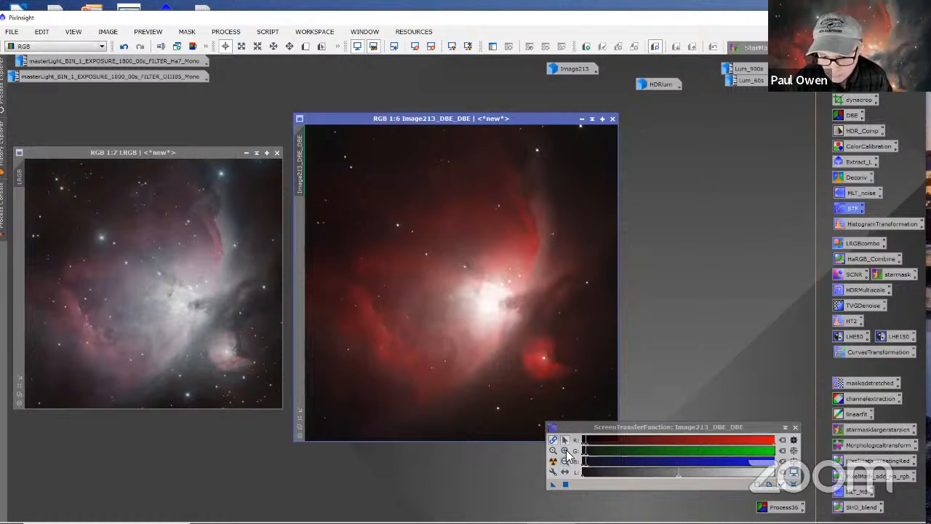
Step: Brighten the linked screen stretch slightly by lowering its RGB midtones, with the ScreenTransferFunction scale magnified for fine adjustment
left_click(566, 451)
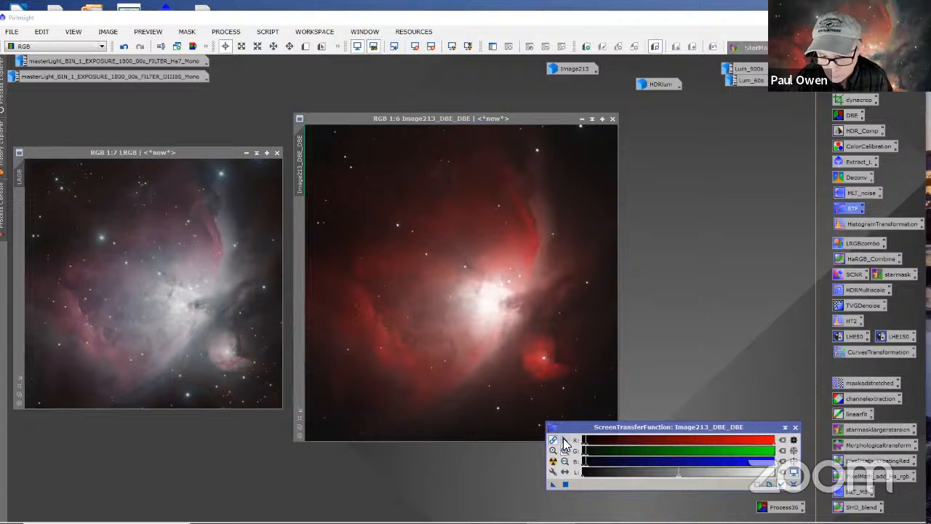
left_click(610, 454)
left_click(610, 454)
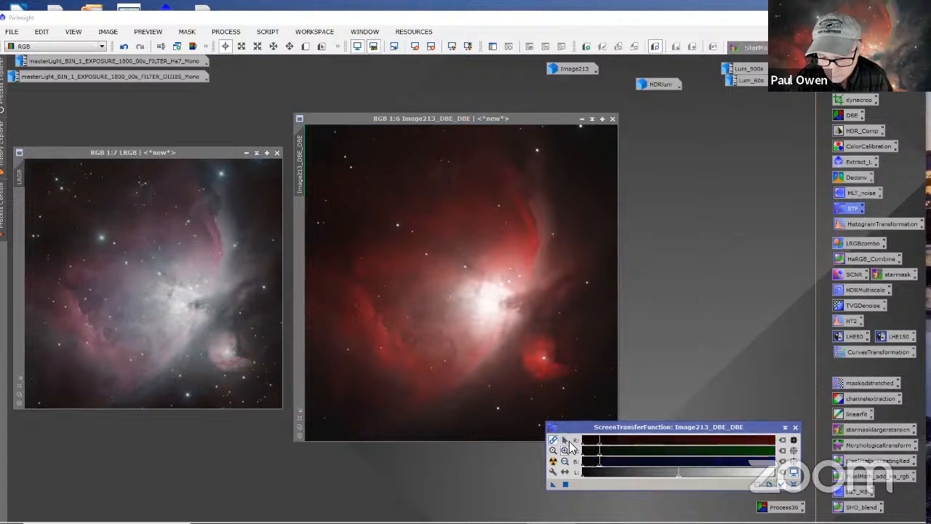
left_click(566, 440)
left_click_drag(600, 457, 593, 461)
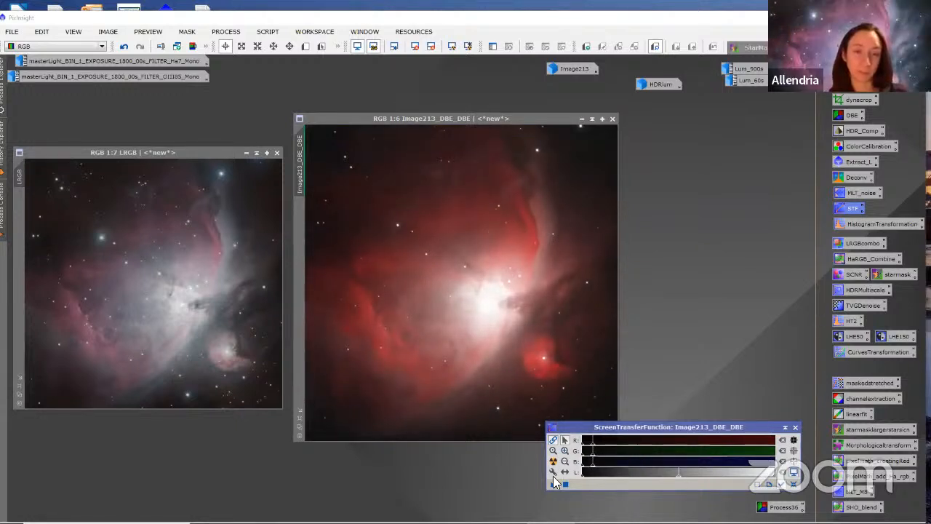
Step: Open HistogramTransformation and load the current ScreenTransferFunction stretch into it
double_click(864, 223)
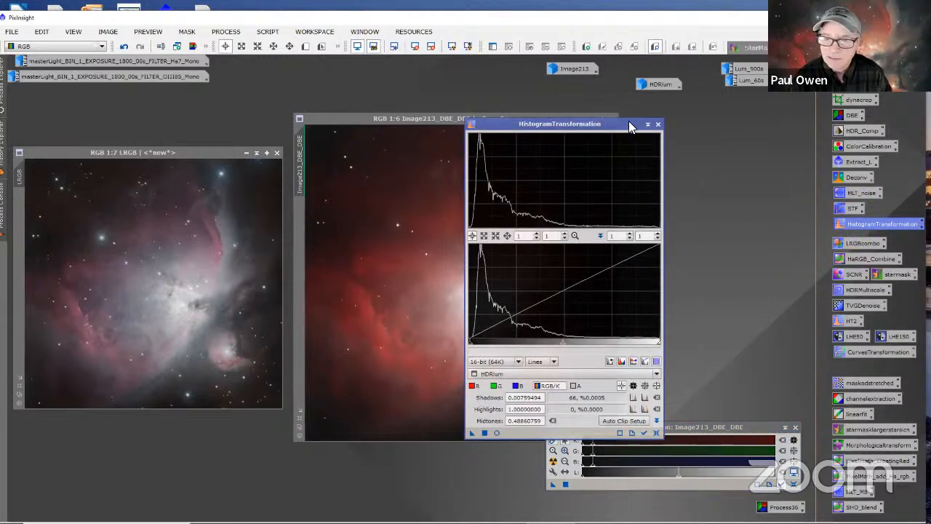
left_click_drag(630, 127, 767, 93)
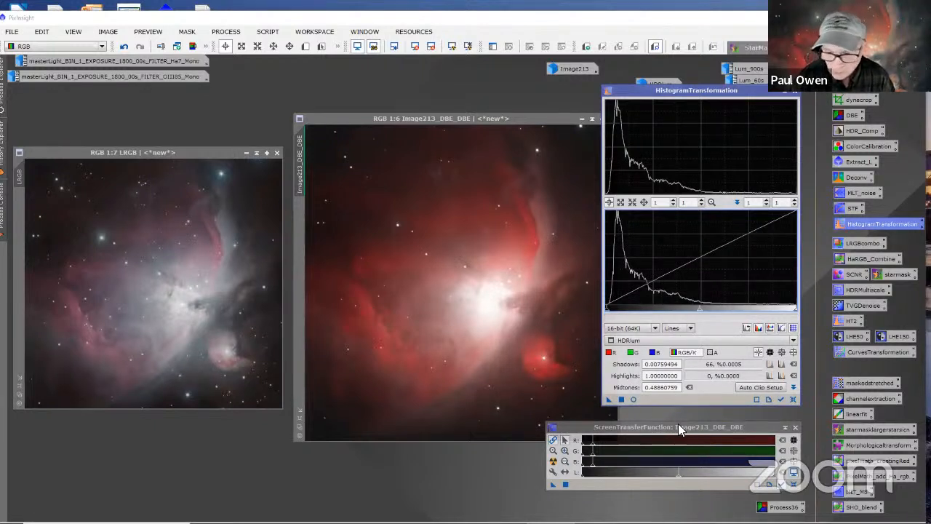
left_click(551, 486)
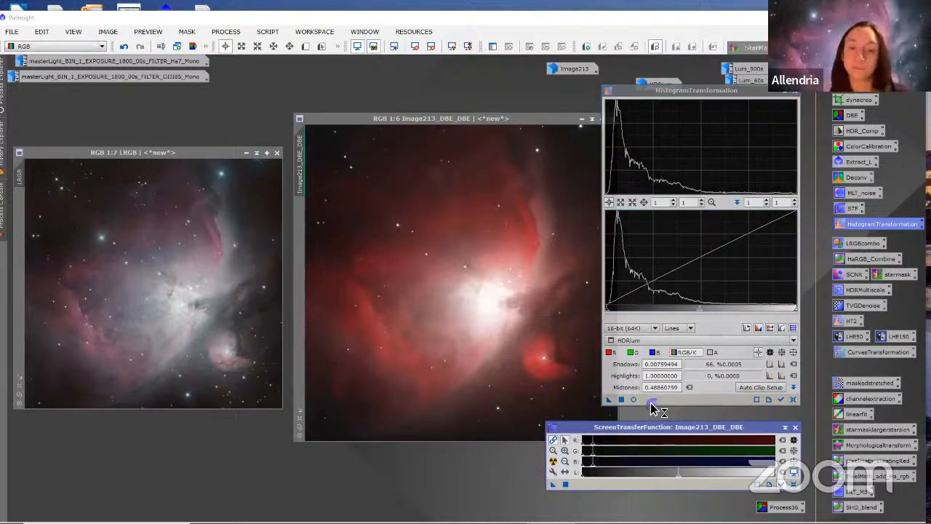
left_click_drag(651, 408, 650, 406)
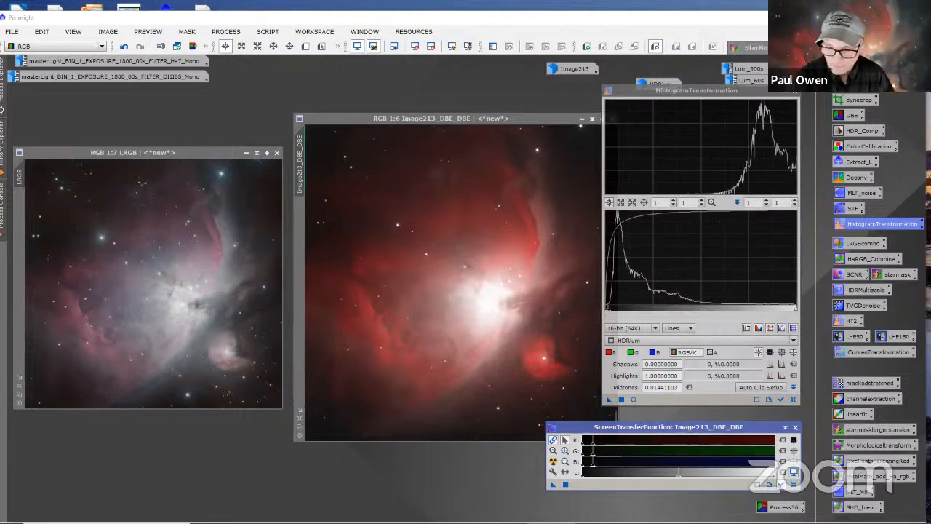
Step: Apply the histogram stretch to Image213_DBE_DBE, reset its ScreenTransferFunction, and close both process windows
left_click_drag(609, 399, 577, 409)
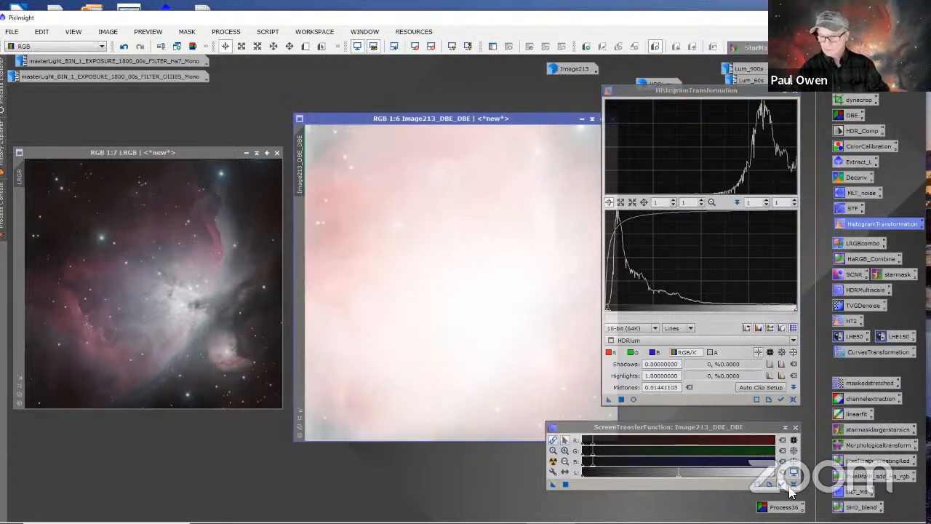
left_click(790, 487)
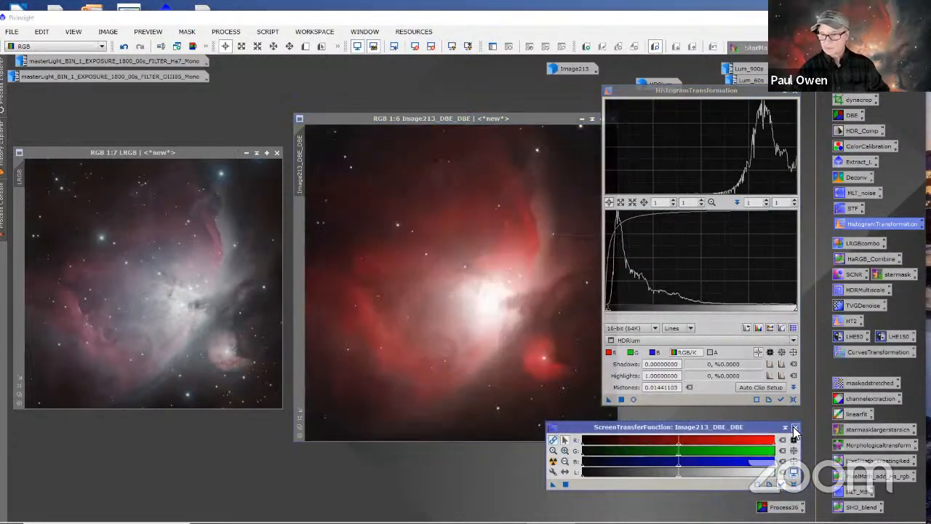
left_click(795, 427)
left_click(795, 91)
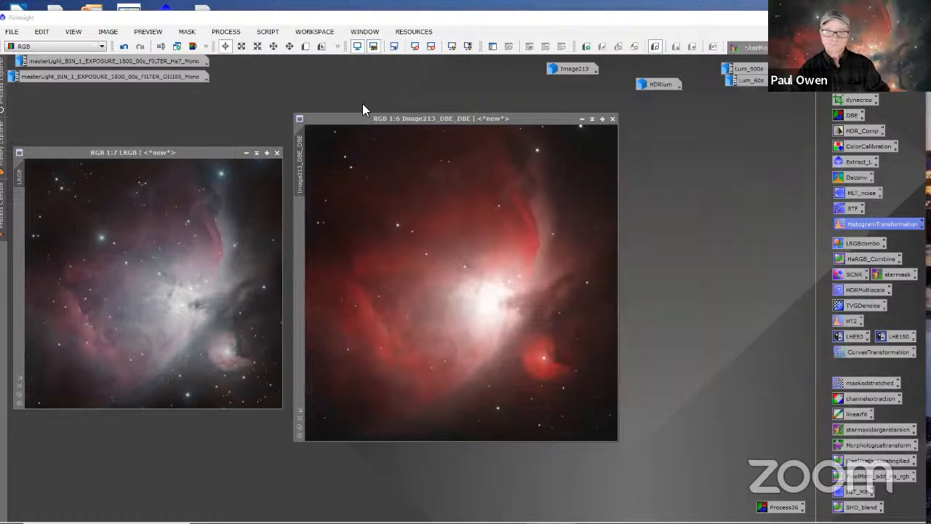
Step: Change the identifier of the stretched Image213_DBE_DBE image to Ha
left_click_drag(382, 120, 570, 137)
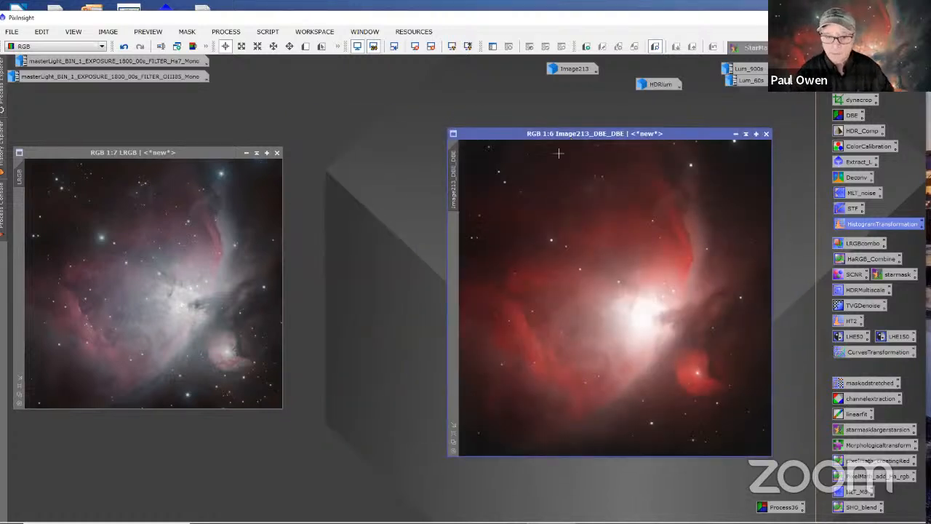
right_click(454, 188)
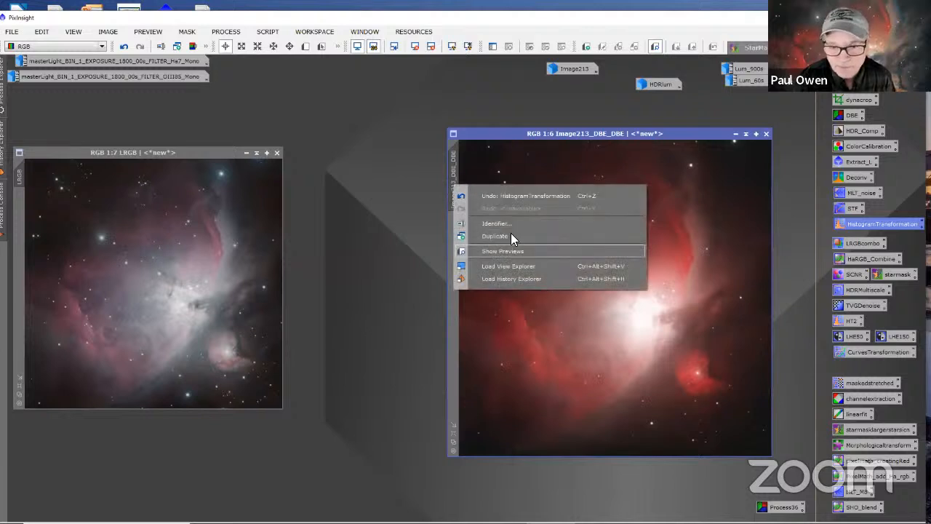
left_click(495, 222)
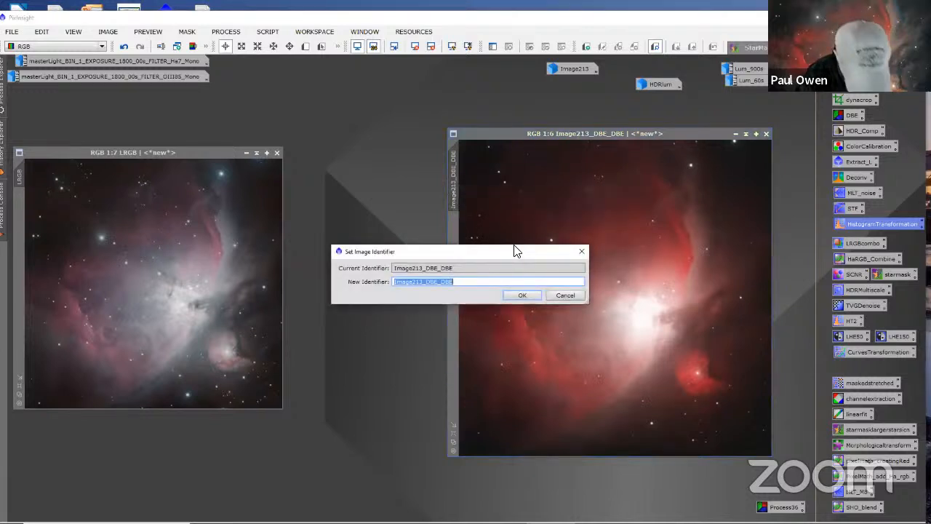
type("Ha")
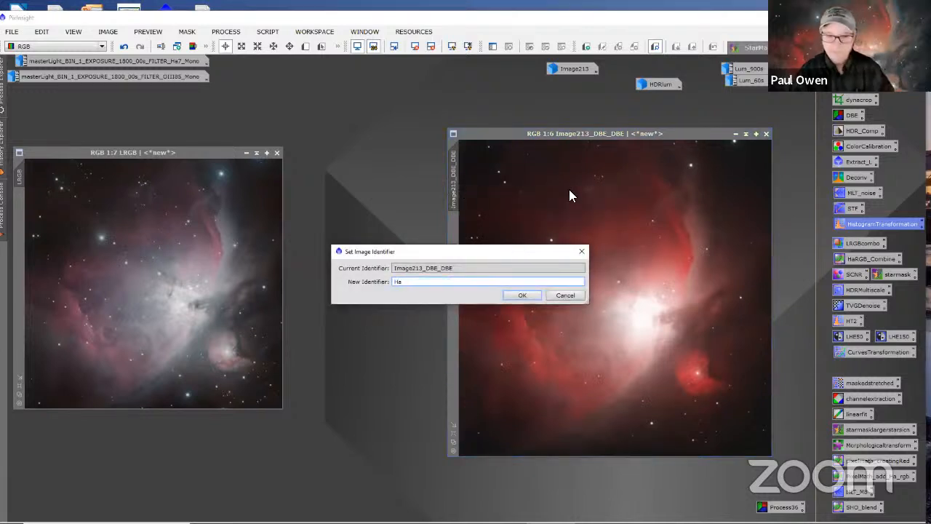
left_click(521, 294)
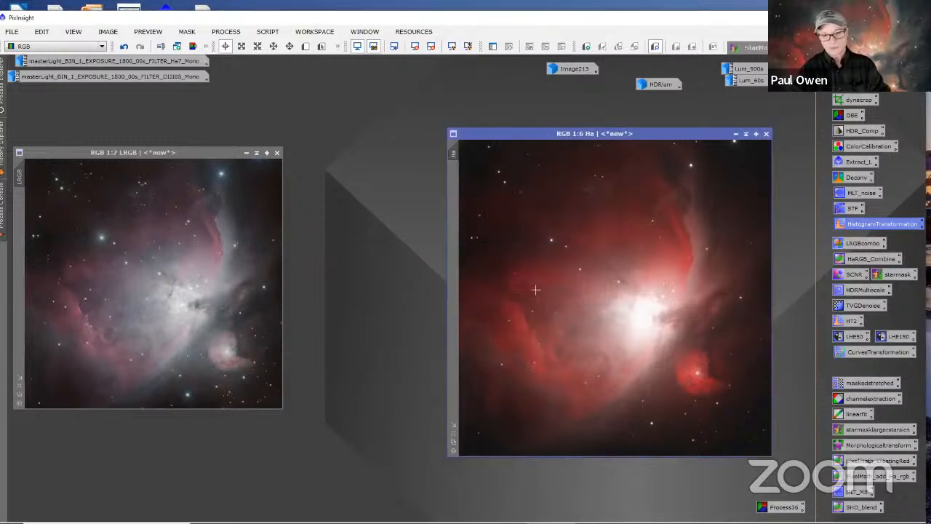
Step: Zoom the Ha image to 1:9, fit its window to the image, and arrange it side by side with LRGB
left_click_drag(502, 138, 542, 127)
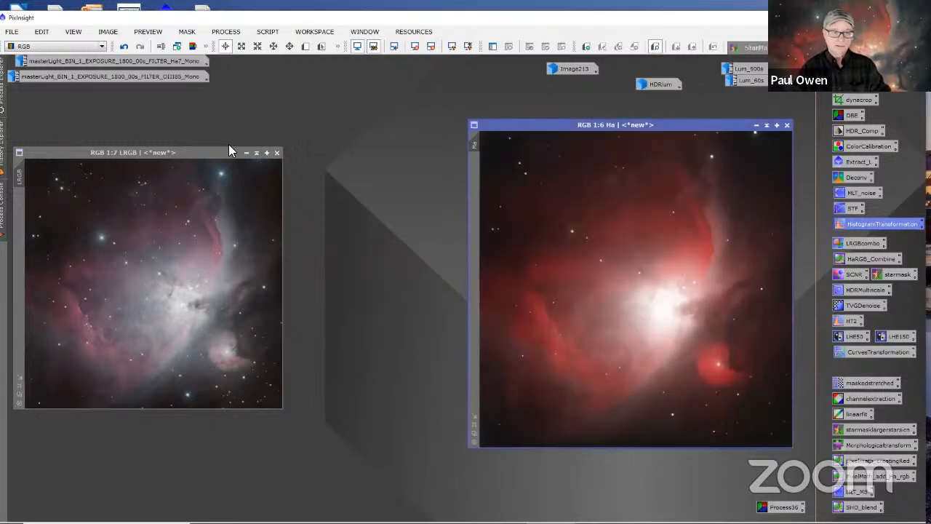
left_click_drag(234, 149, 403, 140)
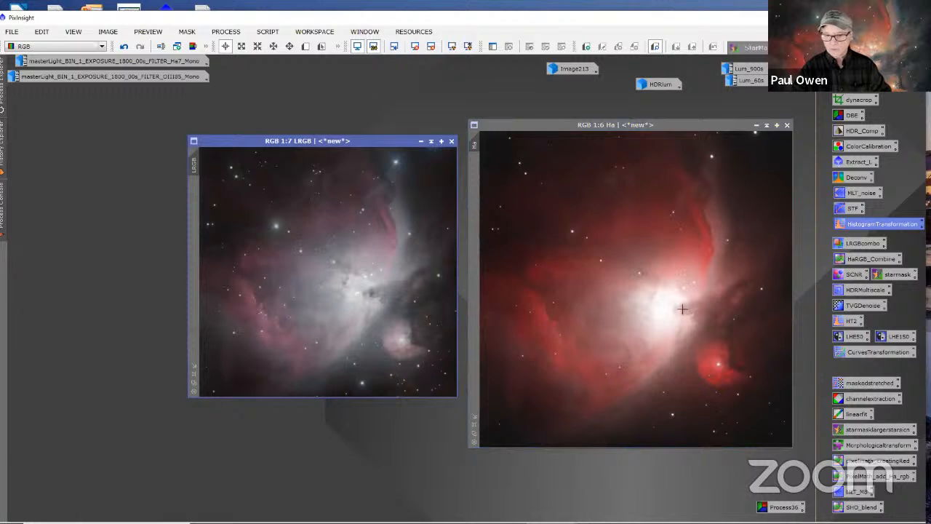
scroll(683, 309, "down", 3)
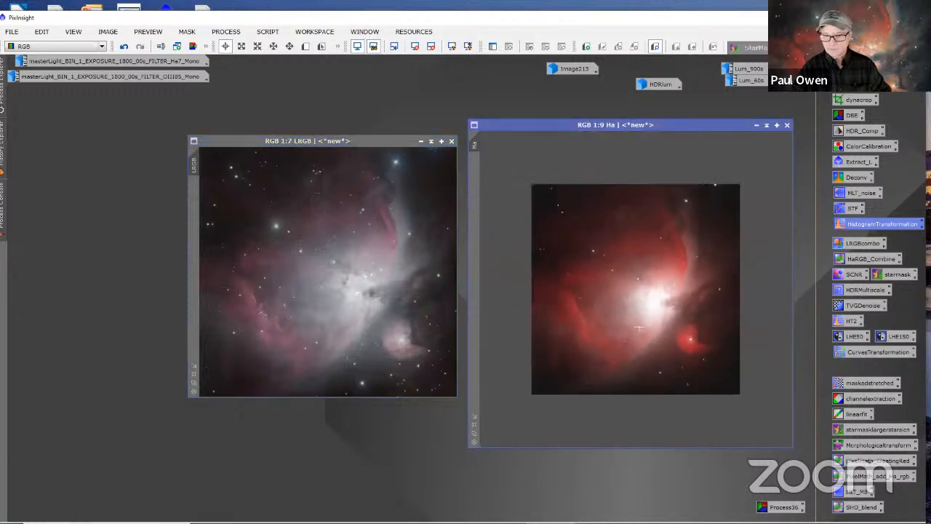
left_click(475, 417)
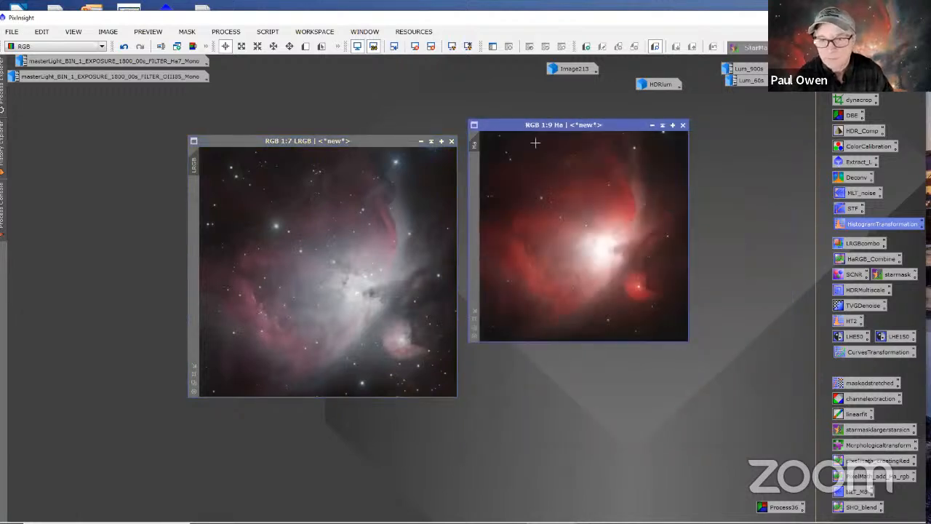
left_click_drag(499, 140, 502, 186)
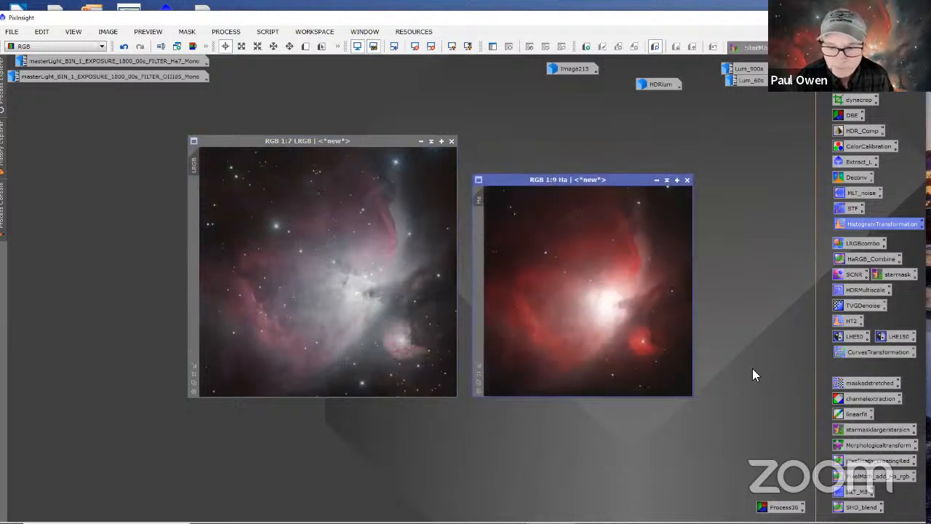
Step: Open the saved HaRGB_Combine PixelMath process and place its window above the LRGB and Ha images for review
double_click(857, 261)
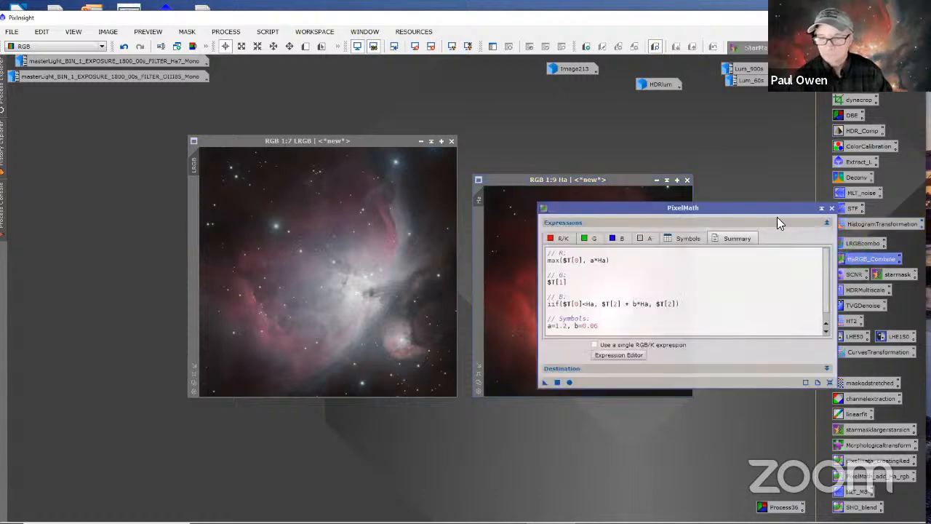
left_click_drag(764, 202, 566, 145)
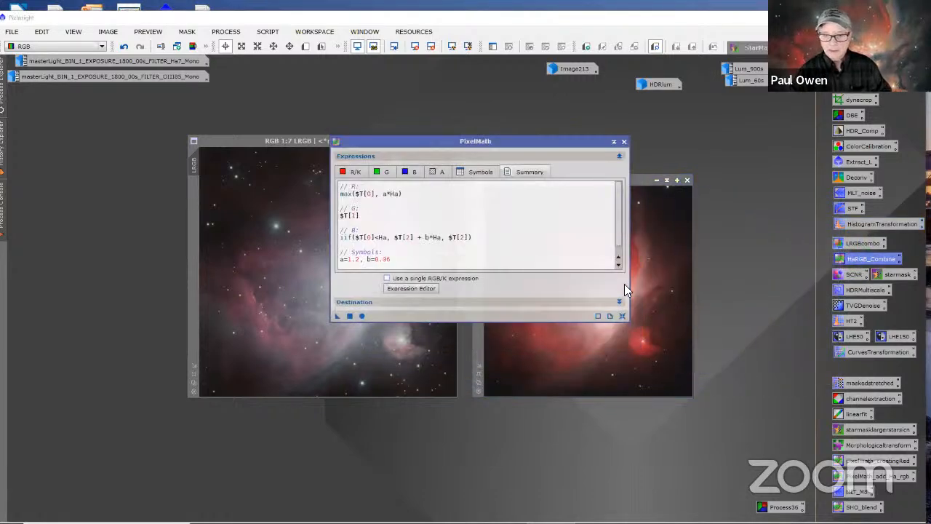
mouse_move(618, 200)
left_mouse_down()
mouse_move(619, 231)
mouse_move(626, 196)
left_mouse_up()
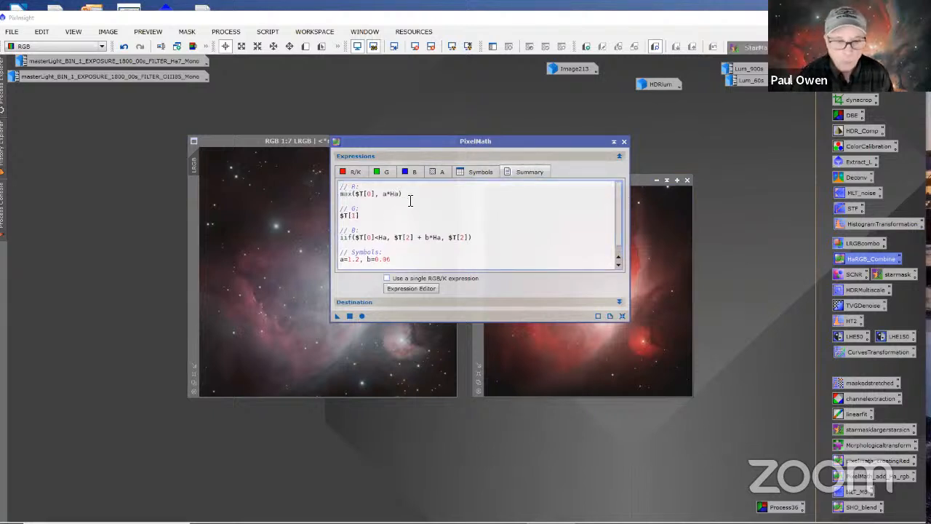
Step: Review the red, green and blue channel expressions and the summary of the HaRGB_Combine PixelMath process, and close its window
left_click(354, 173)
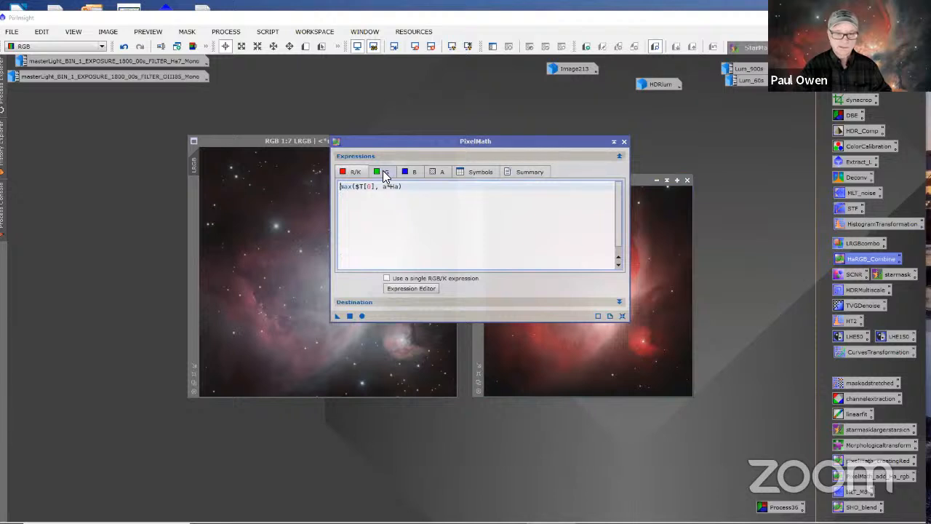
left_click(383, 171)
left_click(411, 173)
left_click(529, 172)
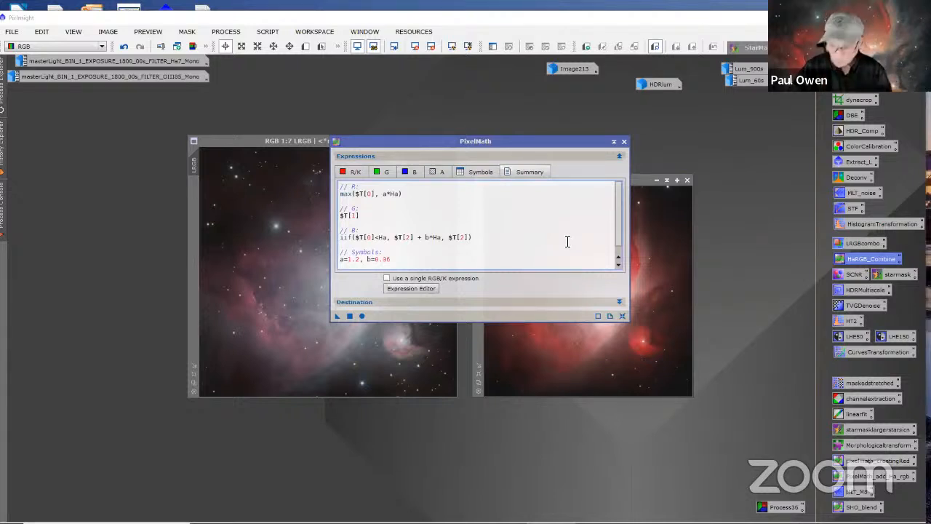
right_click(548, 230)
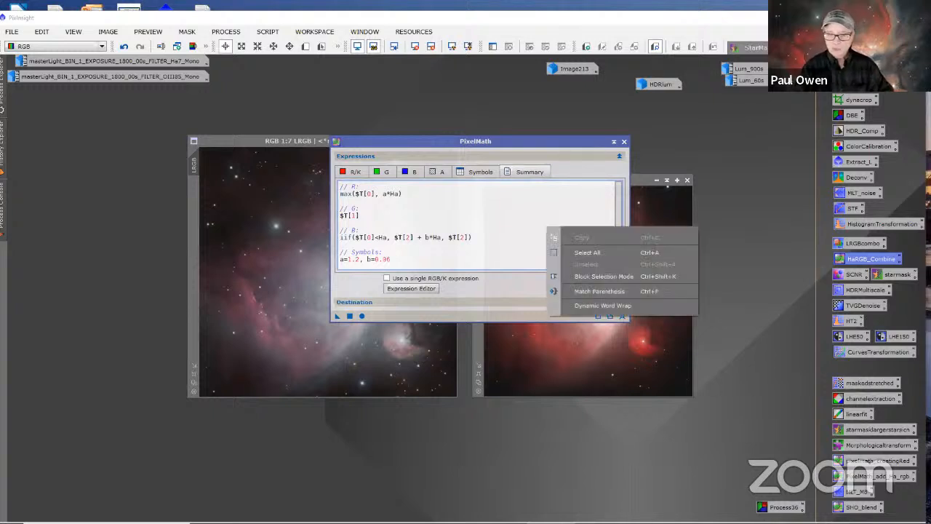
left_click(510, 226)
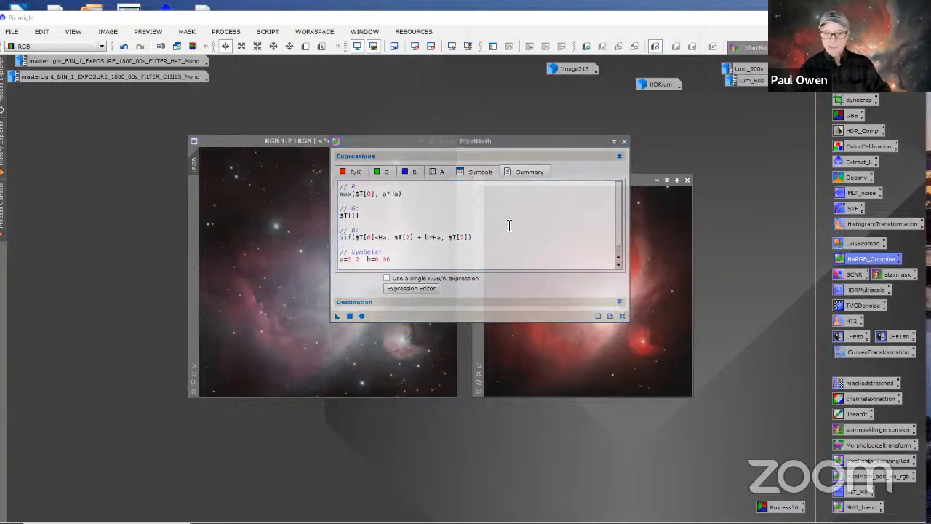
left_click(801, 242)
left_click_drag(559, 144, 612, 129)
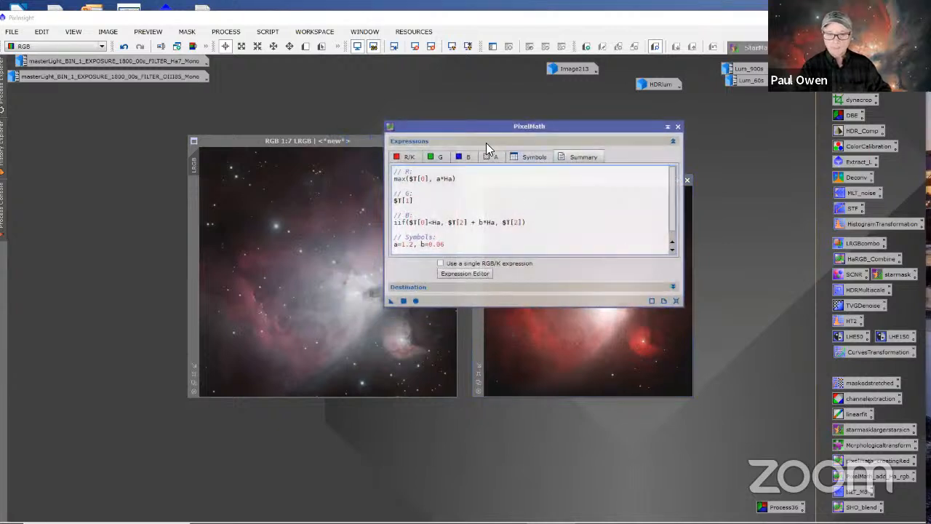
left_click(677, 128)
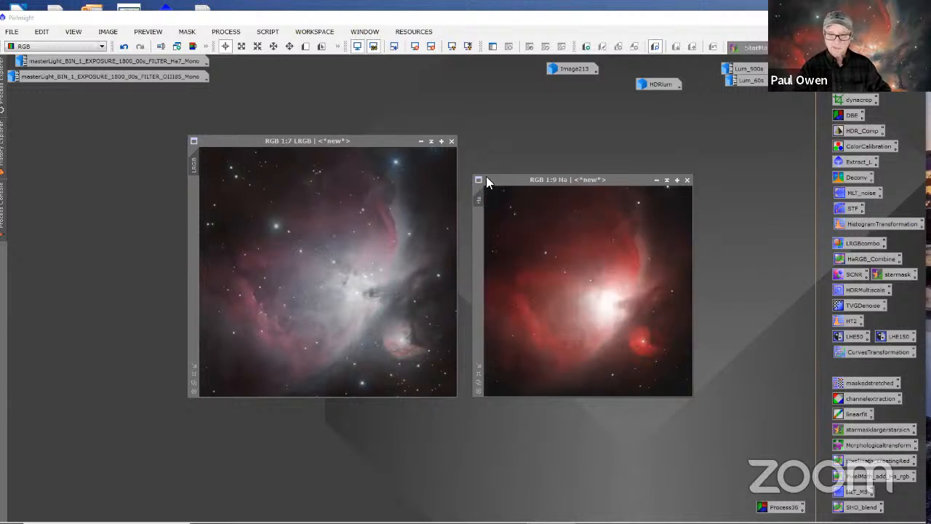
Step: Try the saved HaRGB_Combine process on the LRGB image and undo the combination
left_click(846, 259)
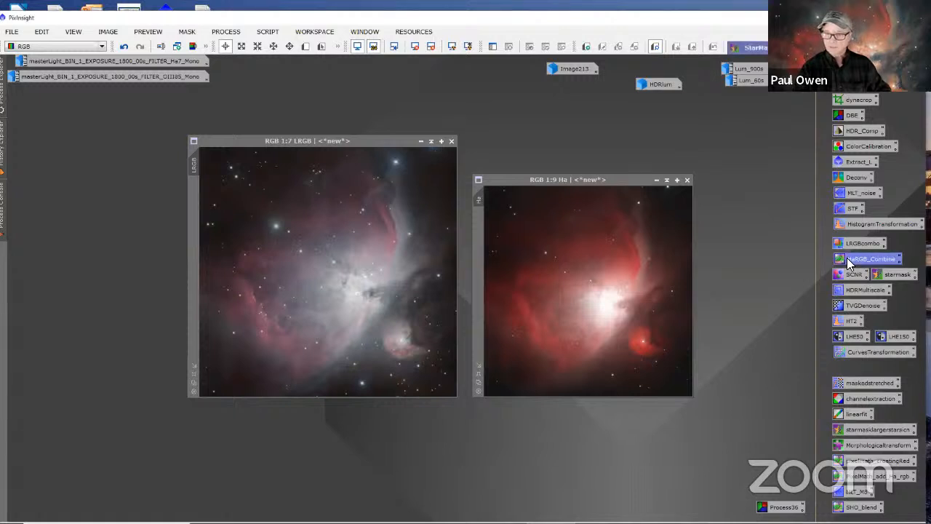
left_click_drag(847, 259, 341, 247)
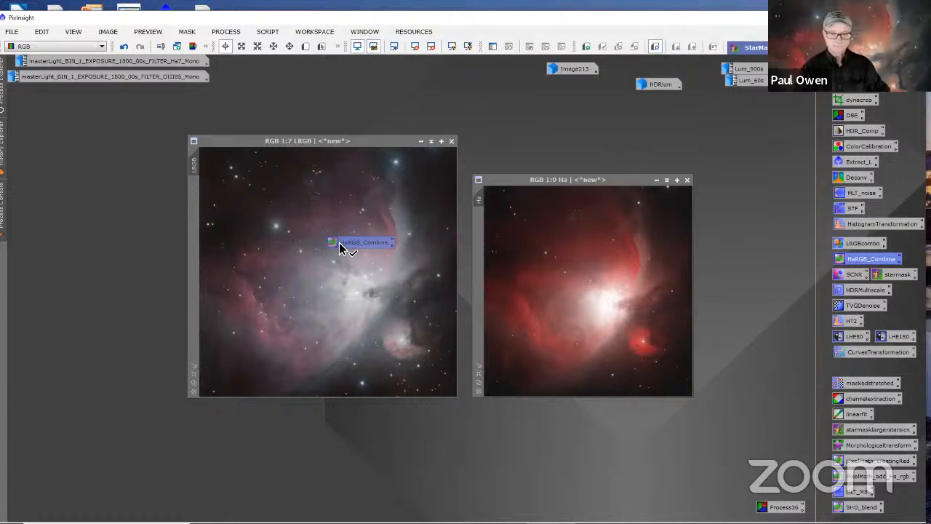
left_click_drag(342, 248, 342, 247)
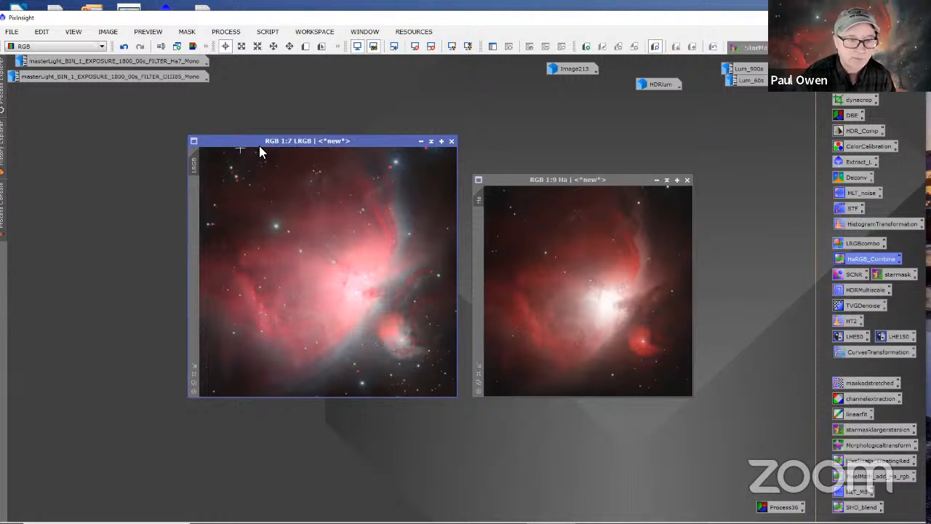
left_click(124, 48)
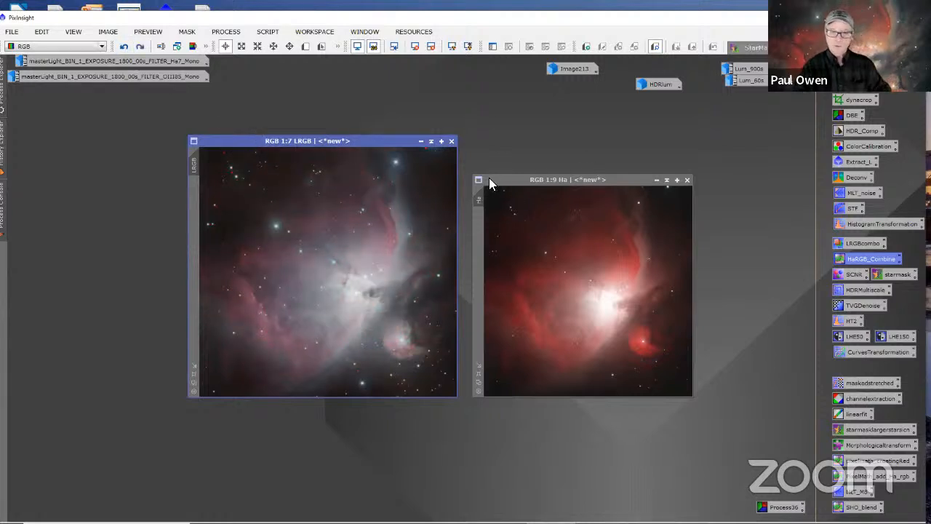
Step: Rearrange the LRGB and Ha windows side by side and open StarAlignment with LRGB as the reference image
left_click_drag(384, 142, 345, 167)
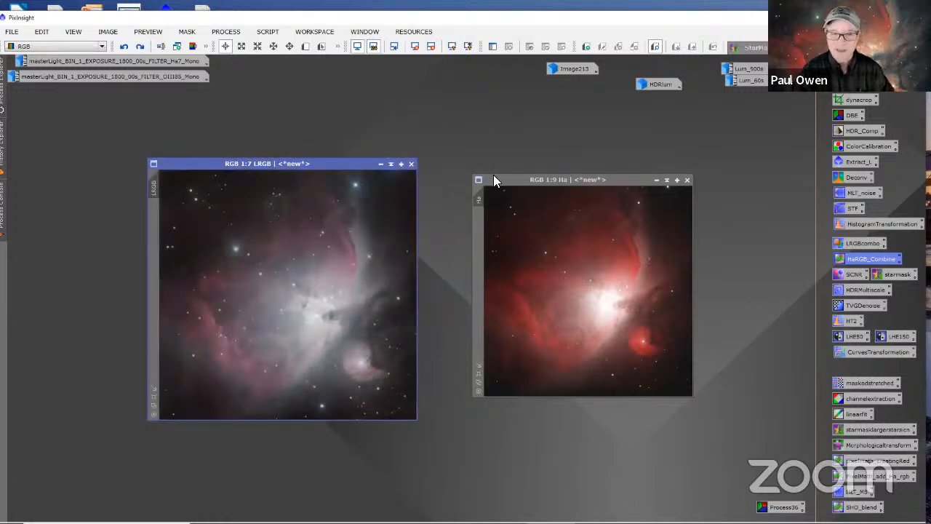
left_click_drag(494, 181, 447, 165)
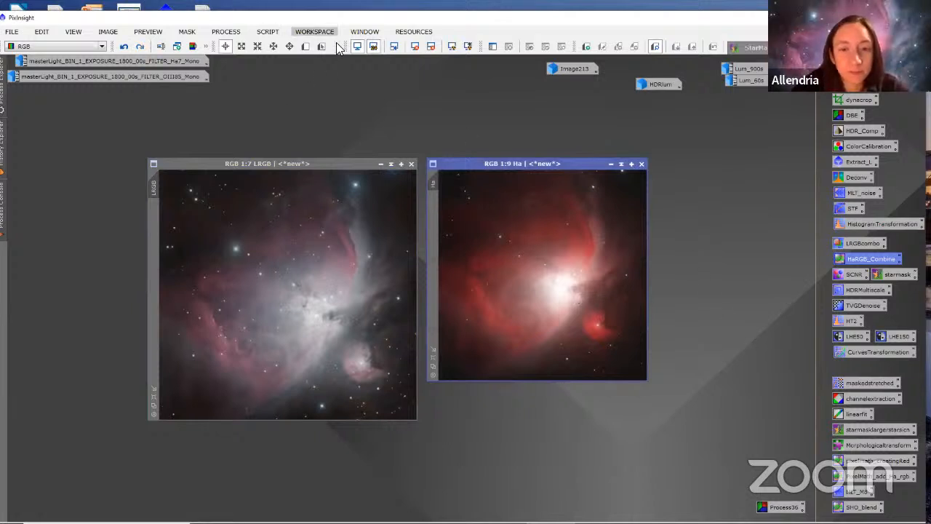
left_click(226, 32)
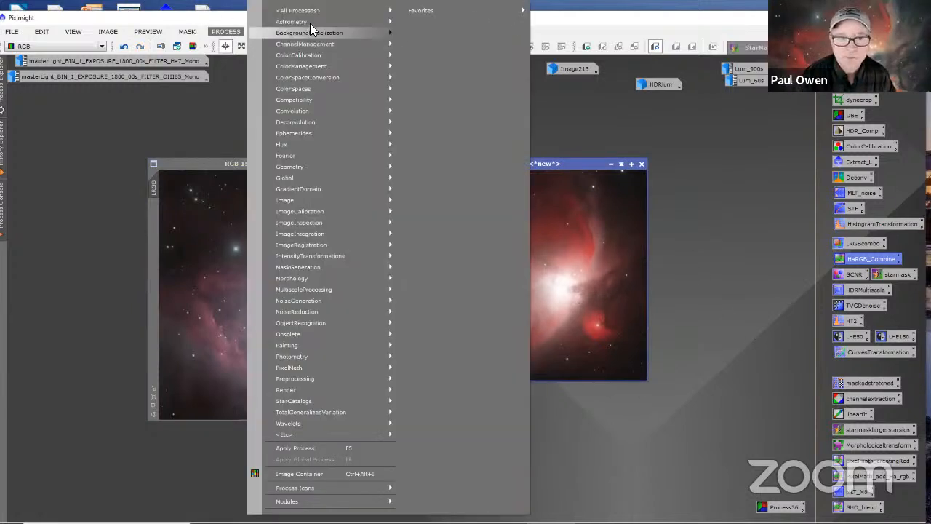
mouse_move(315, 10)
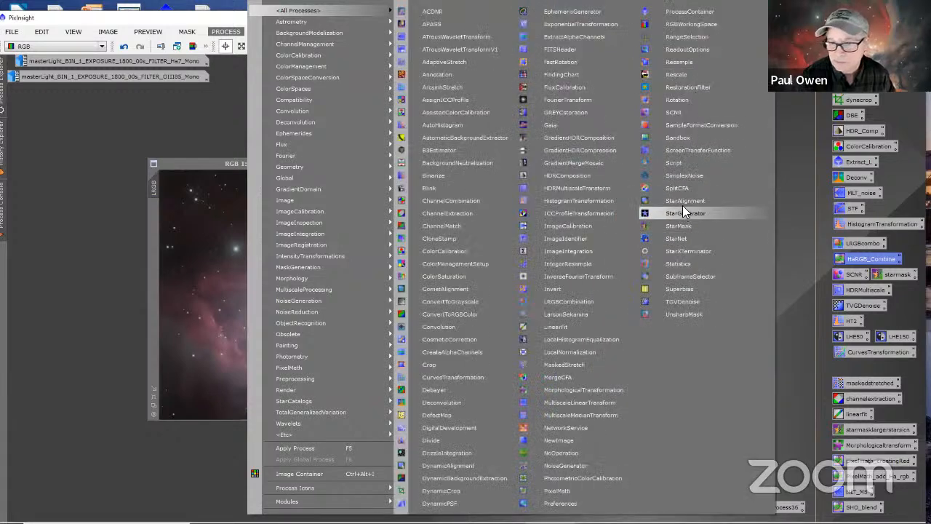
left_click(684, 201)
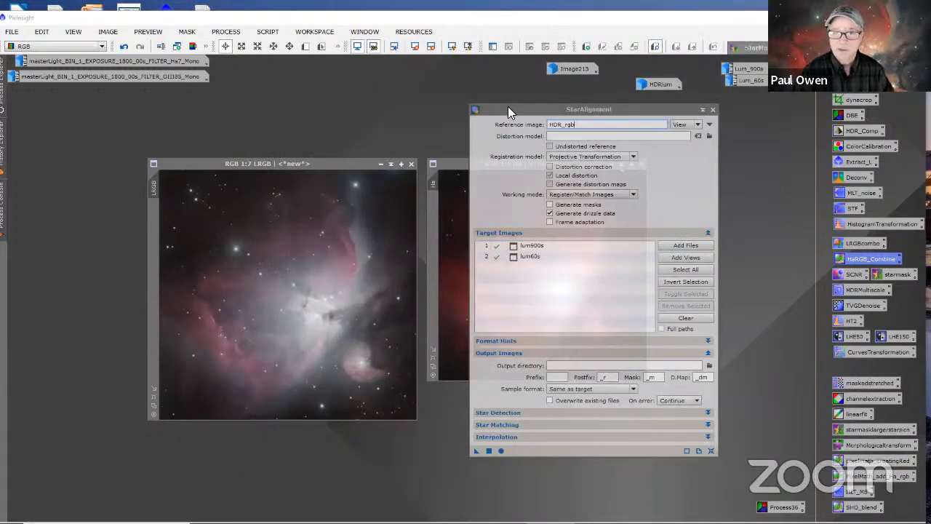
left_click_drag(508, 106, 512, 211)
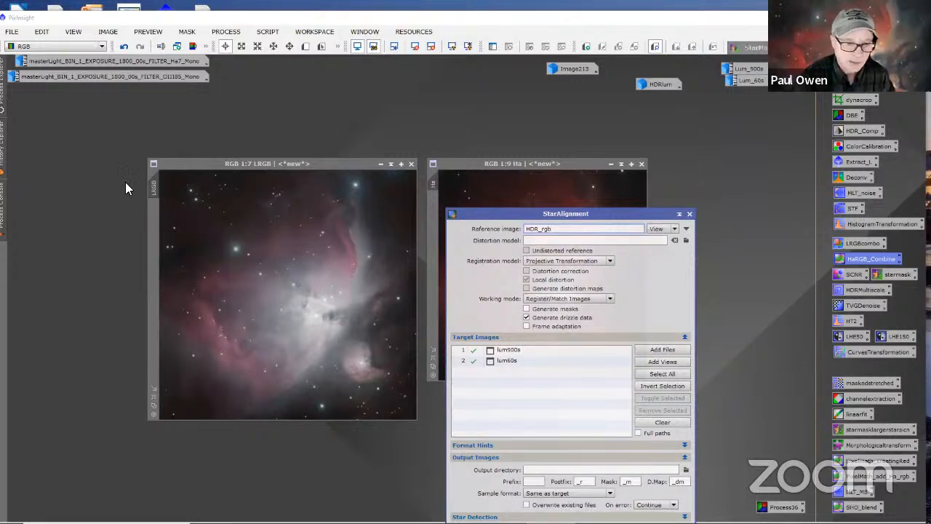
left_click(158, 189)
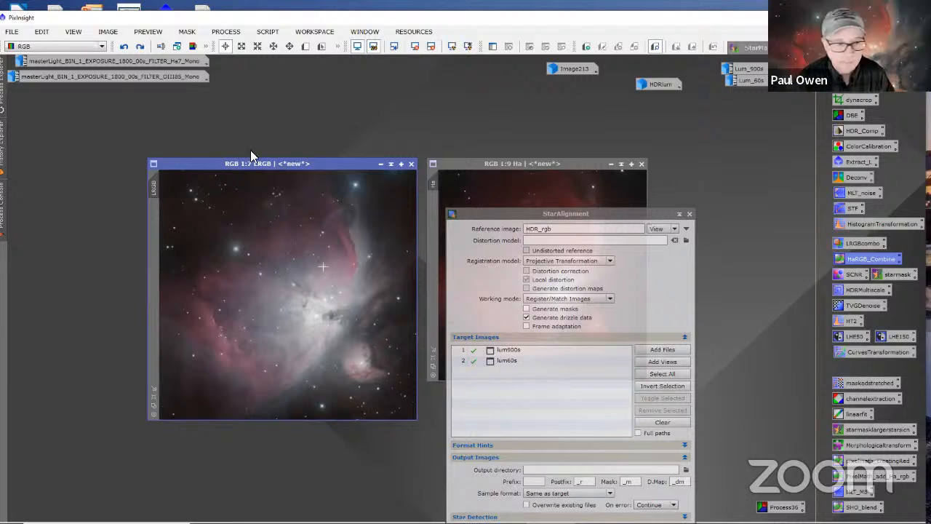
left_click_drag(156, 192, 547, 240)
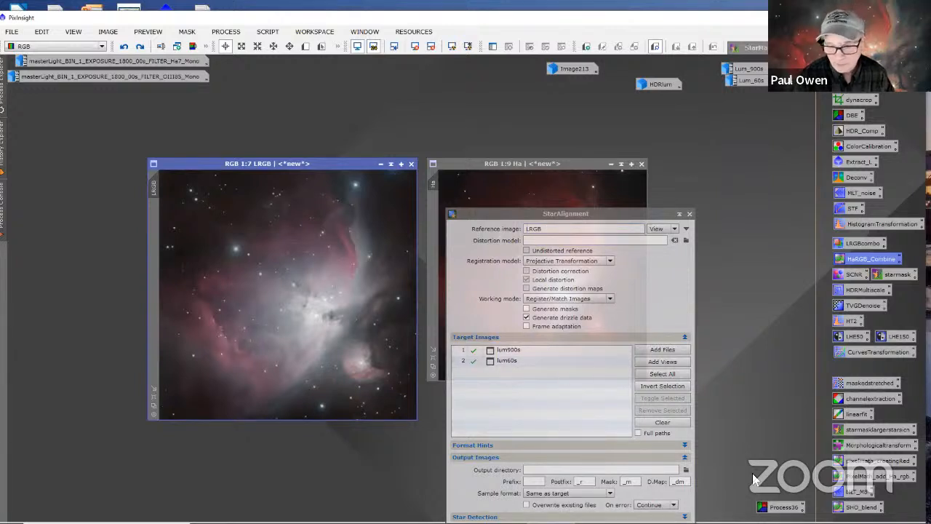
Step: Replace the StarAlignment target list with the Ha image, run the registration, and close the process window
left_click(656, 425)
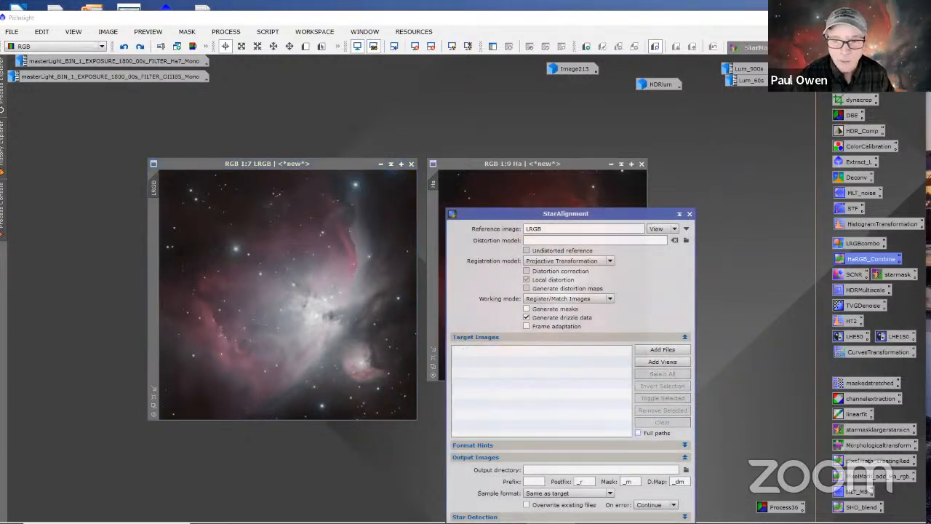
left_click_drag(437, 186, 488, 353)
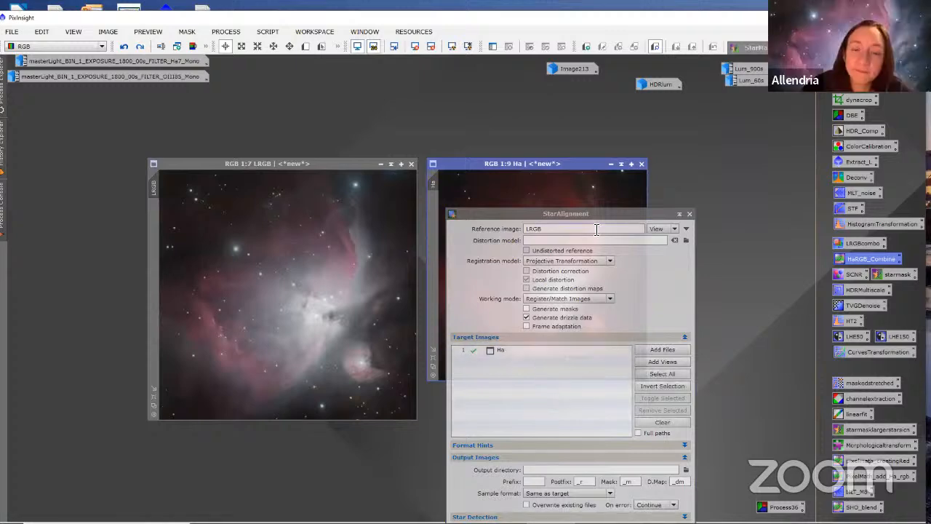
left_click_drag(621, 210, 594, 44)
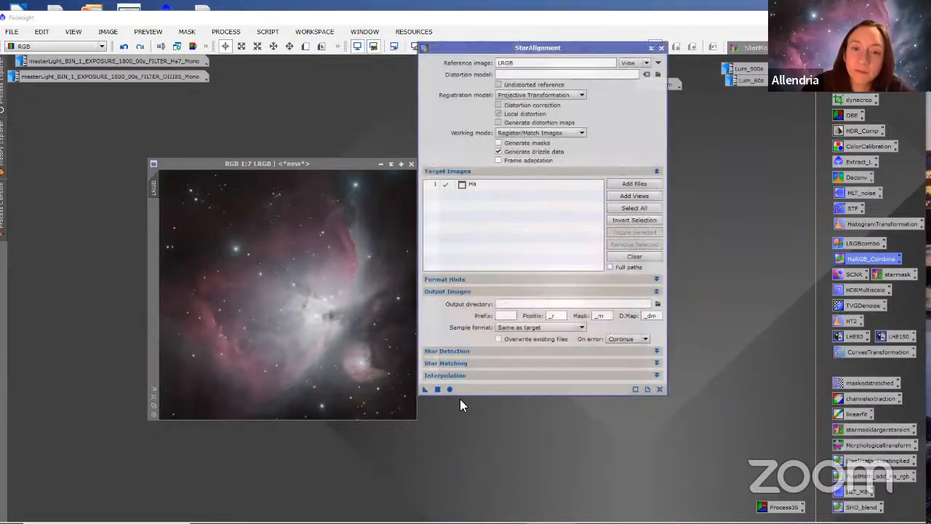
left_click(449, 390)
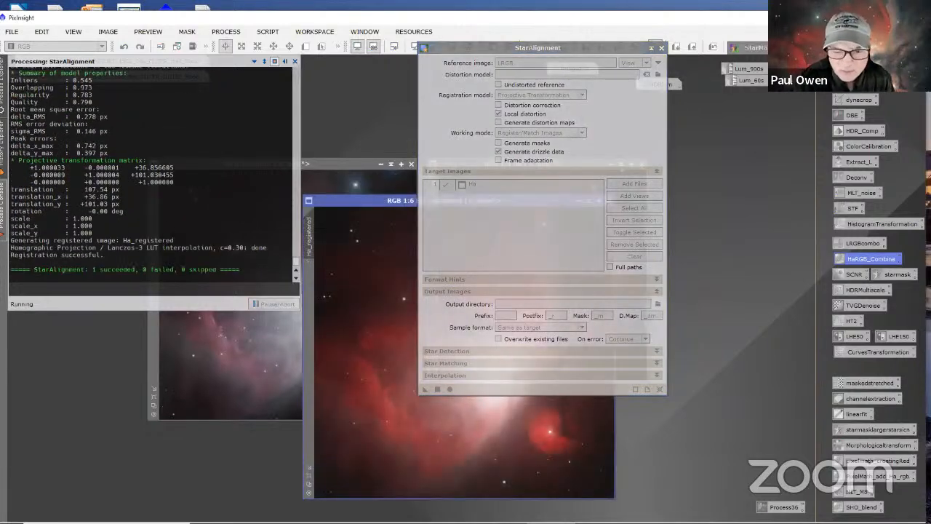
left_click_drag(626, 52, 714, 126)
left_click(748, 123)
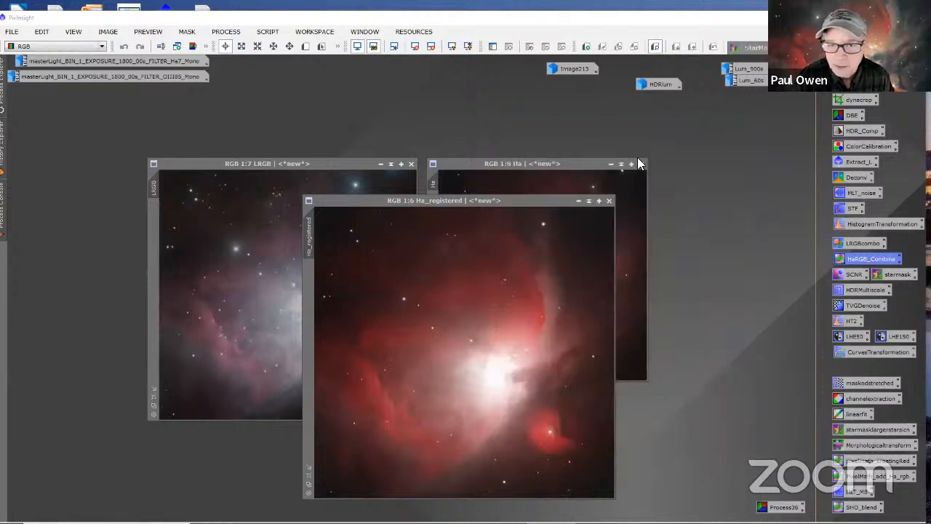
Step: Minimize the Ha image, fit Ha_registered at 1:7, overlay it on LRGB to compare alignment, and place it alongside
left_click(611, 163)
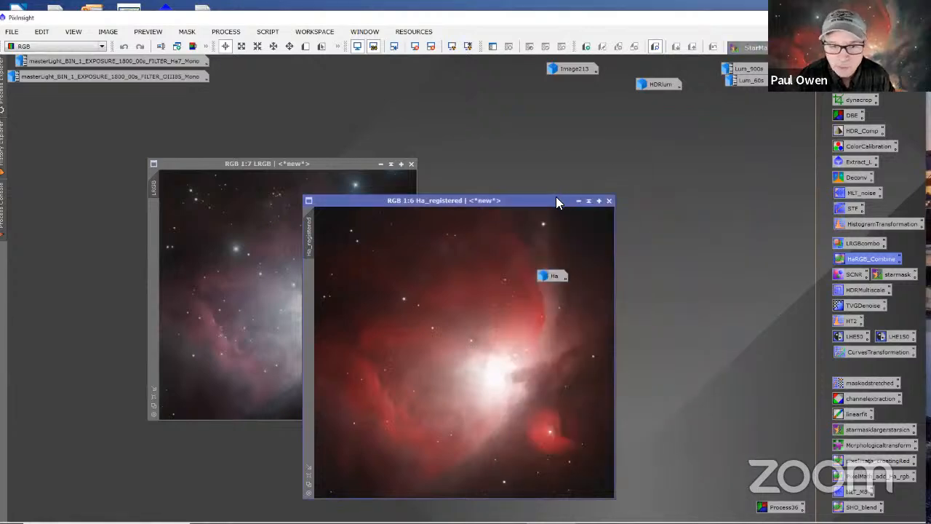
left_click_drag(556, 198, 584, 169)
left_click_drag(549, 276, 499, 77)
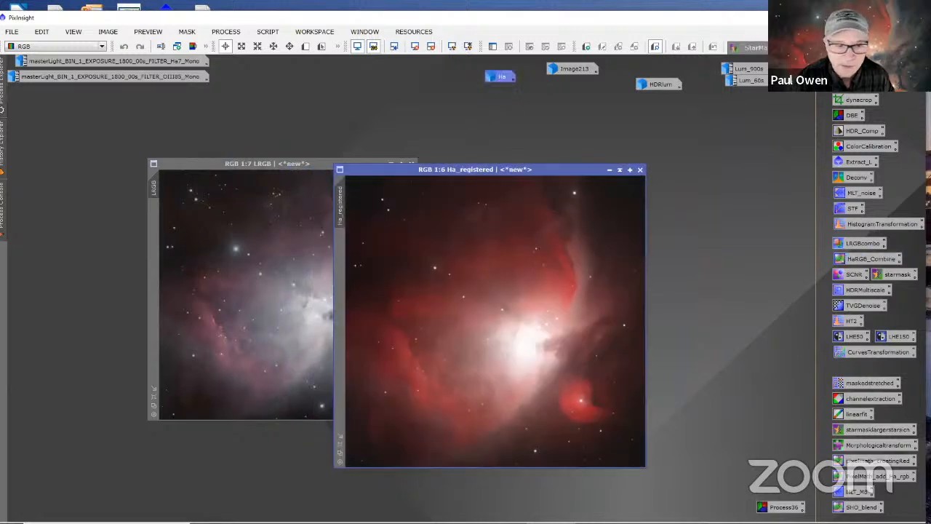
scroll(474, 260, "down", 2)
scroll(476, 260, "up", 1)
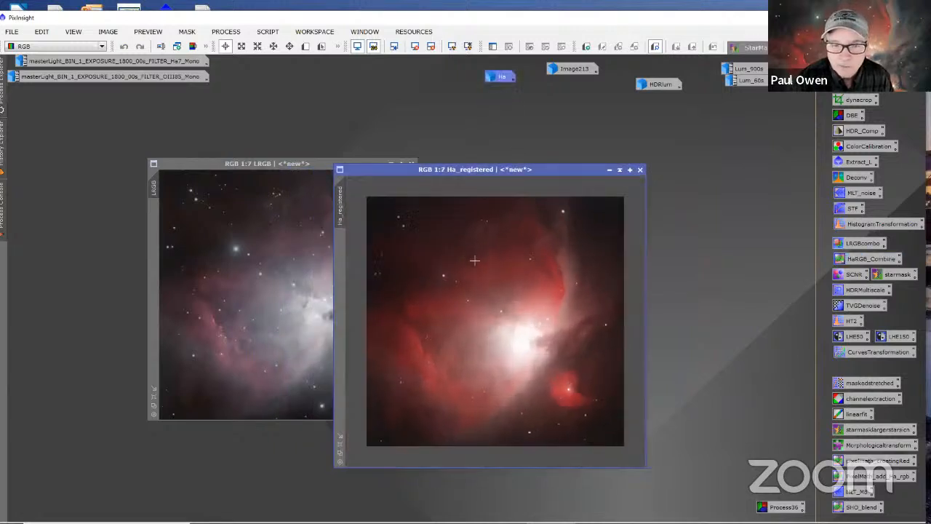
left_click(340, 434)
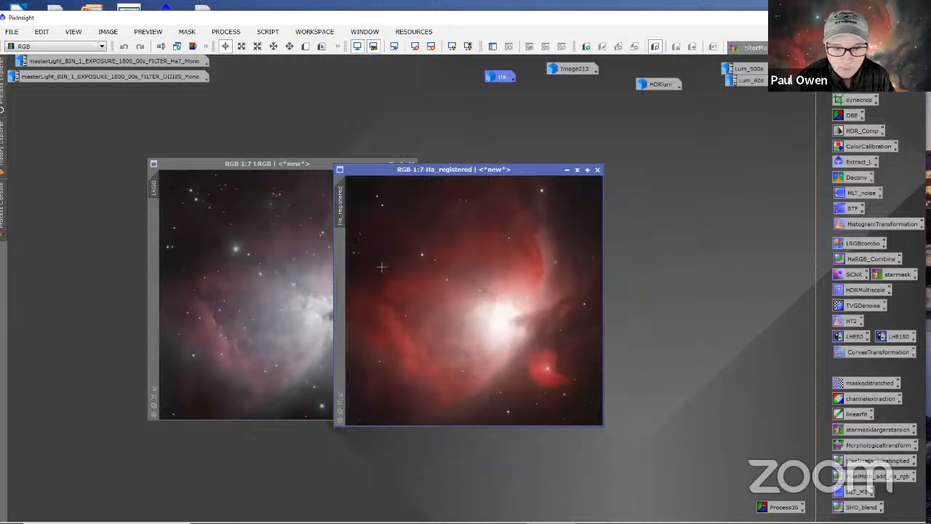
left_click_drag(403, 173, 211, 170)
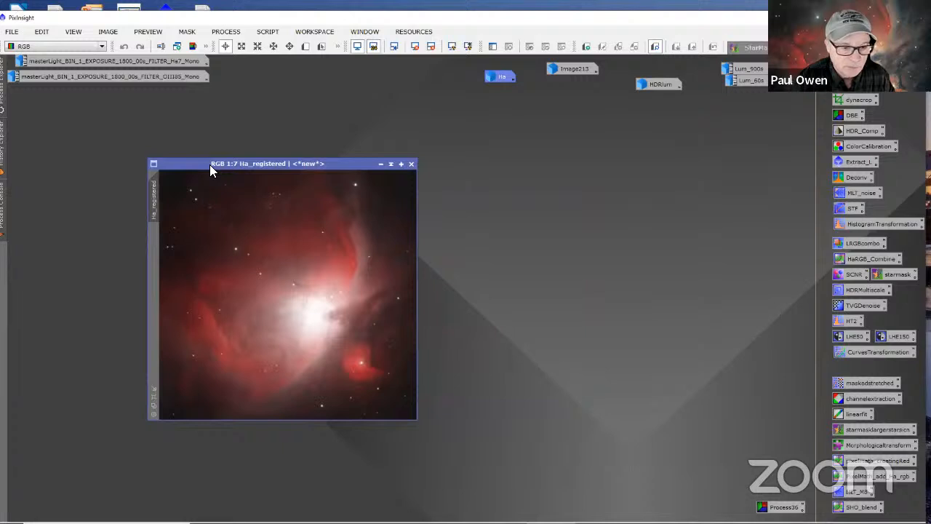
left_click_drag(211, 163, 505, 163)
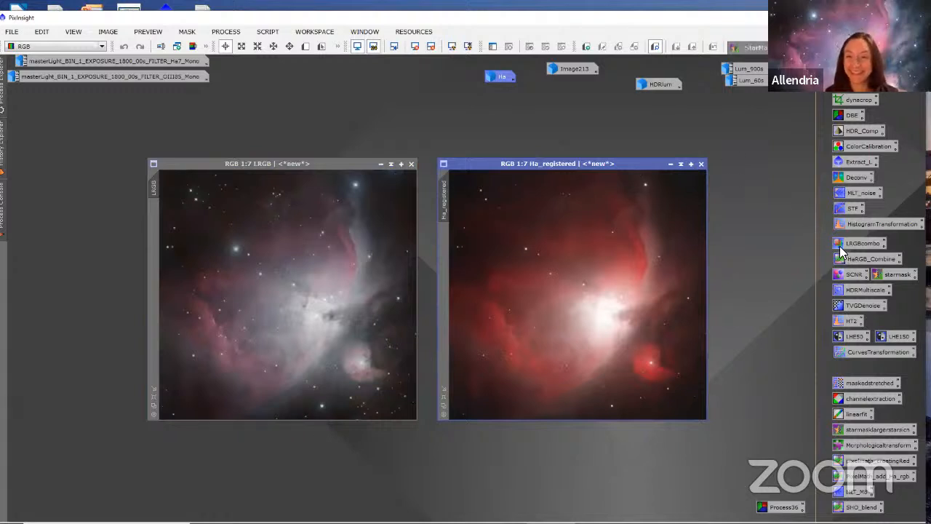
Step: Try HaRGB_Combine on LRGB again with the registered image open, and undo the result
left_click_drag(845, 260, 288, 288)
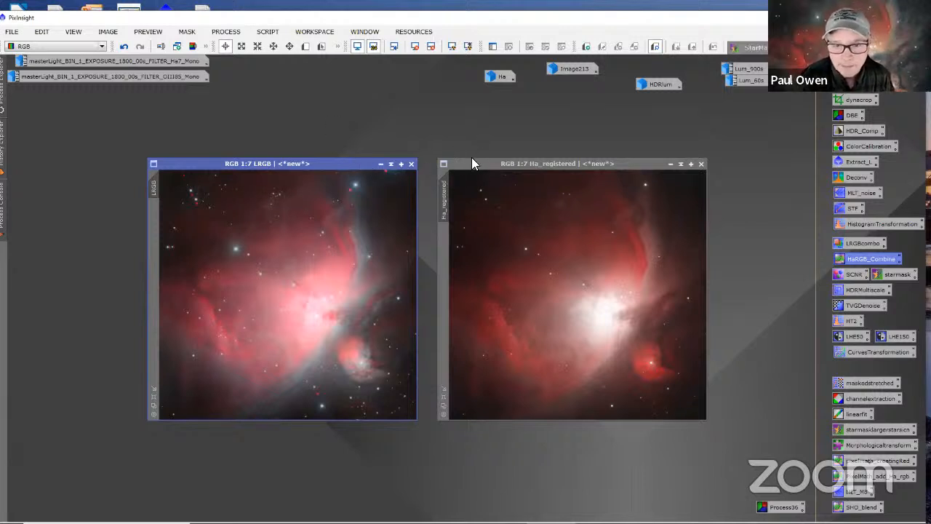
left_click_drag(471, 160, 472, 174)
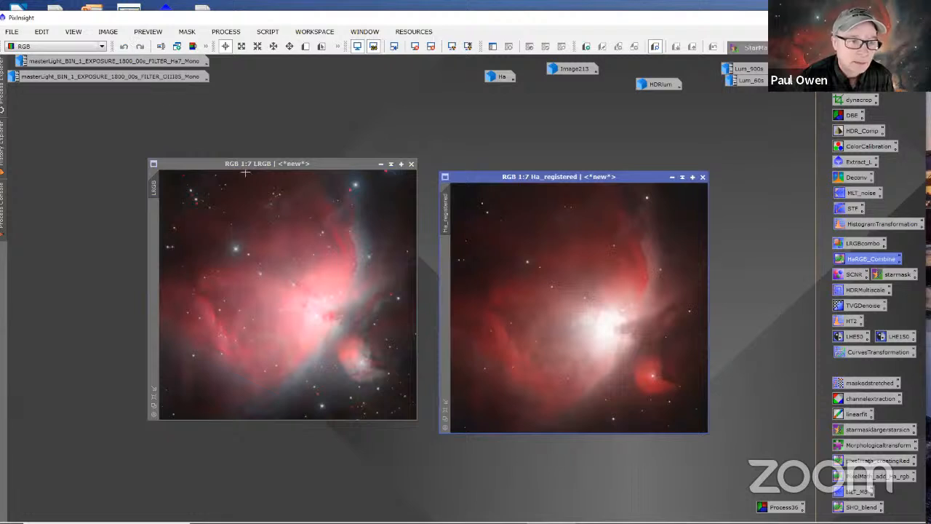
left_click(218, 163)
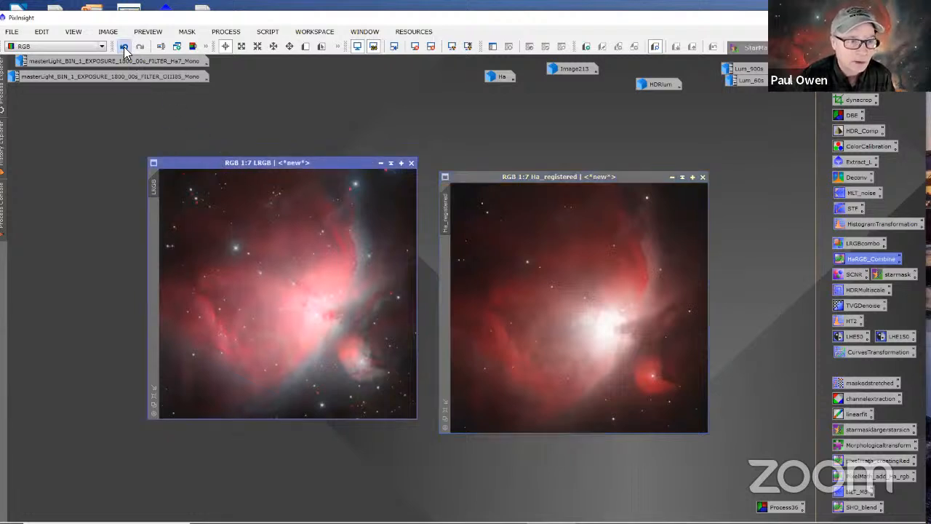
left_click(125, 48)
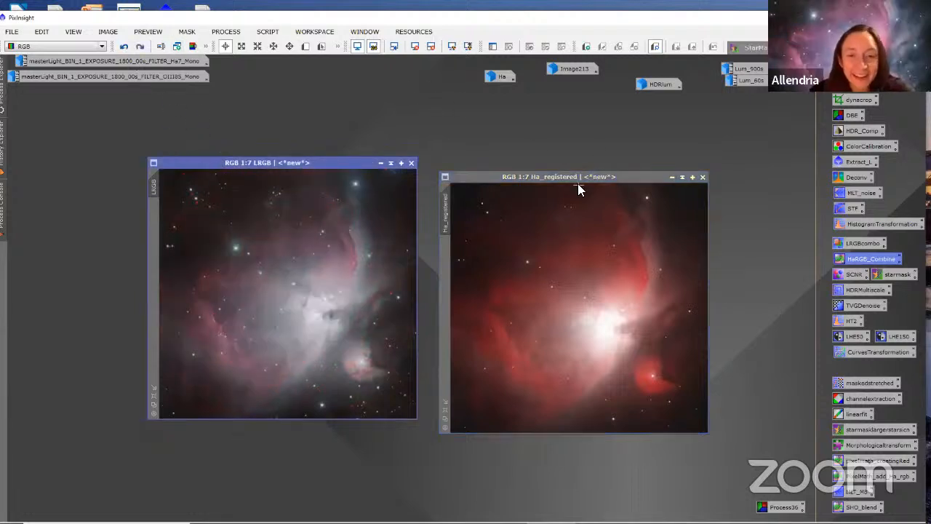
Step: Discard Ha_registered, restore the original Ha image beside LRGB, and open StarAlignment
left_click(702, 178)
double_click(501, 79)
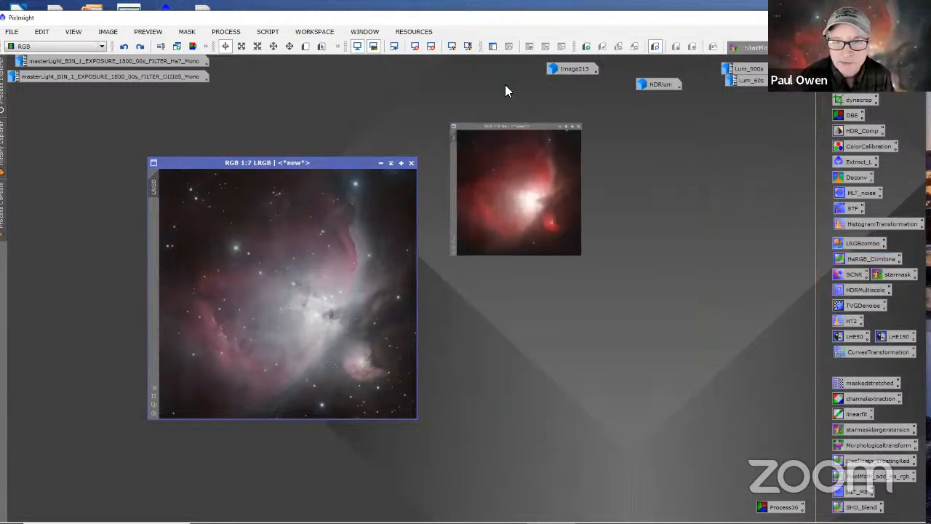
left_click(218, 33)
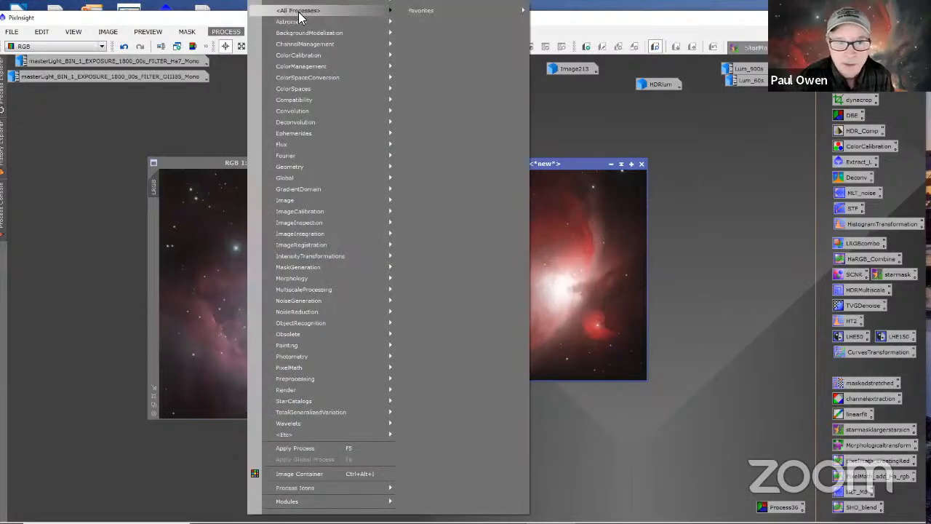
mouse_move(297, 13)
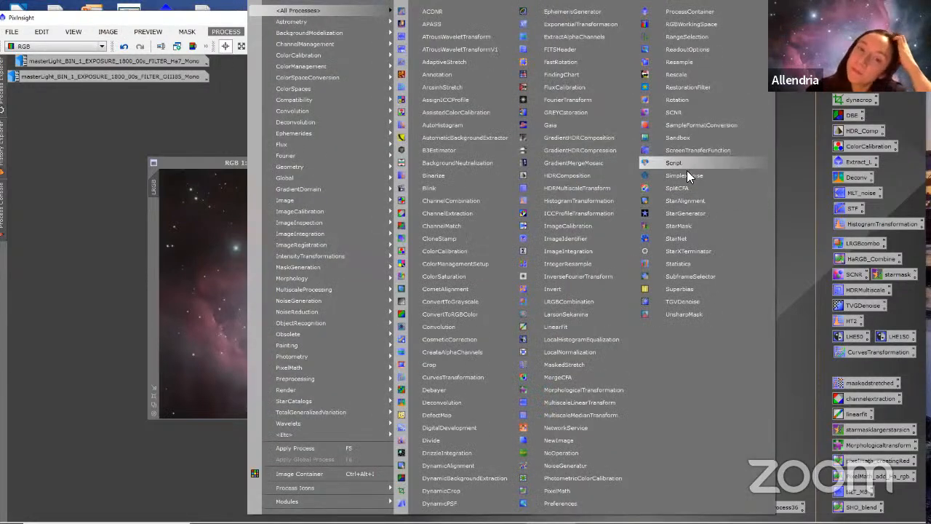
left_click(682, 203)
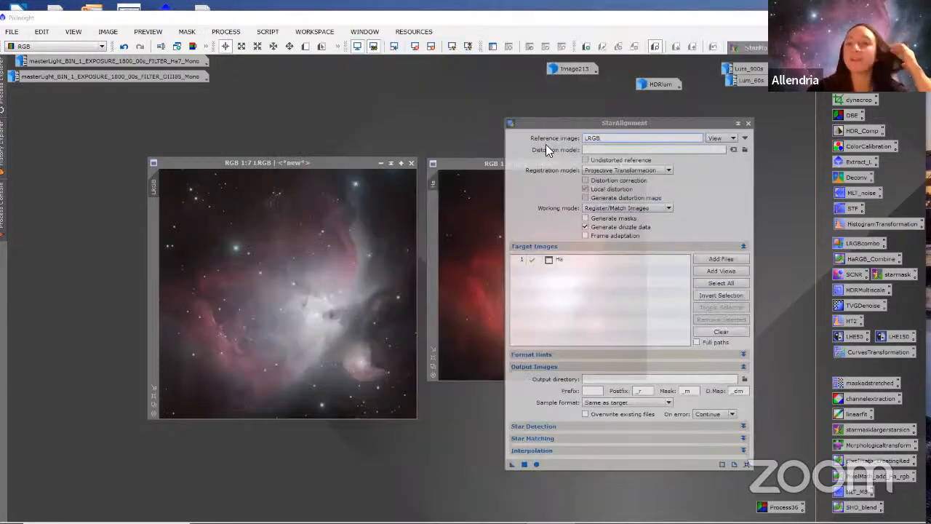
left_click_drag(547, 128, 550, 122)
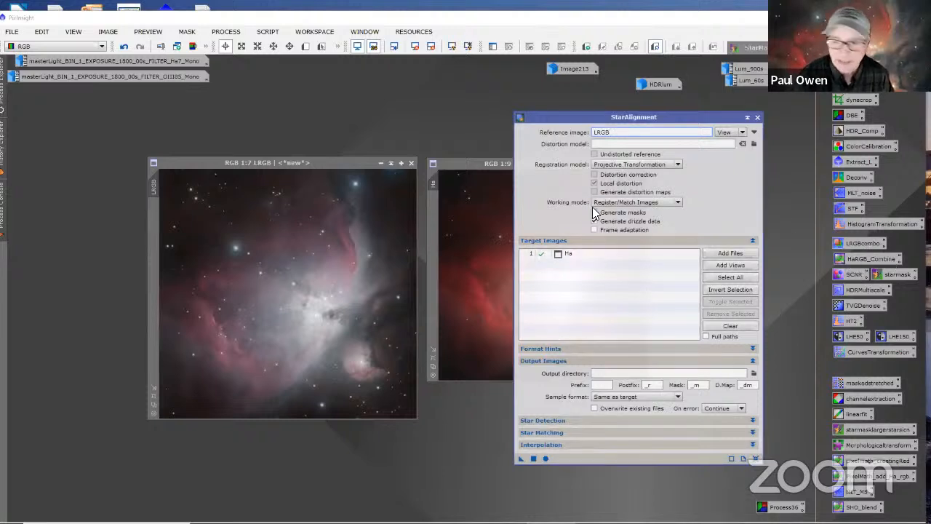
left_click_drag(572, 117, 509, 125)
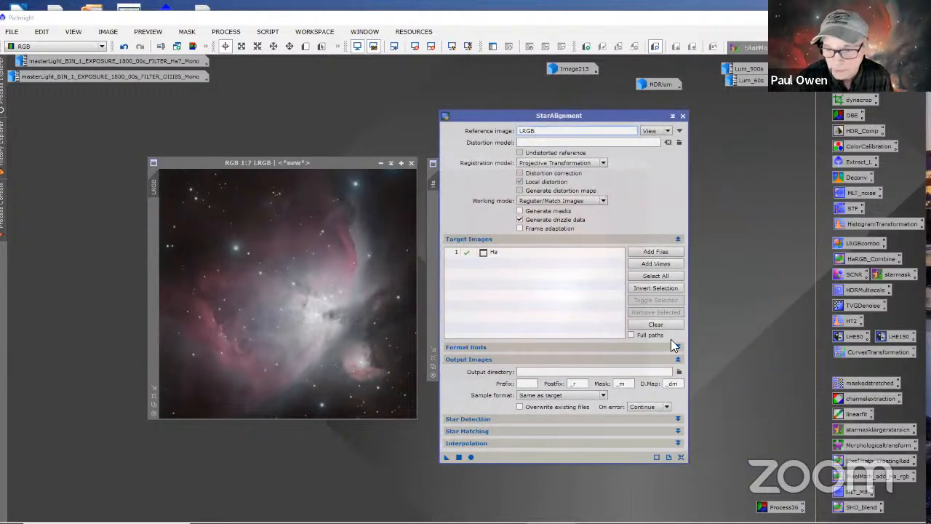
Step: Try the registration the other way round, with Ha as the StarAlignment reference and LRGB as the only target image
left_click(635, 325)
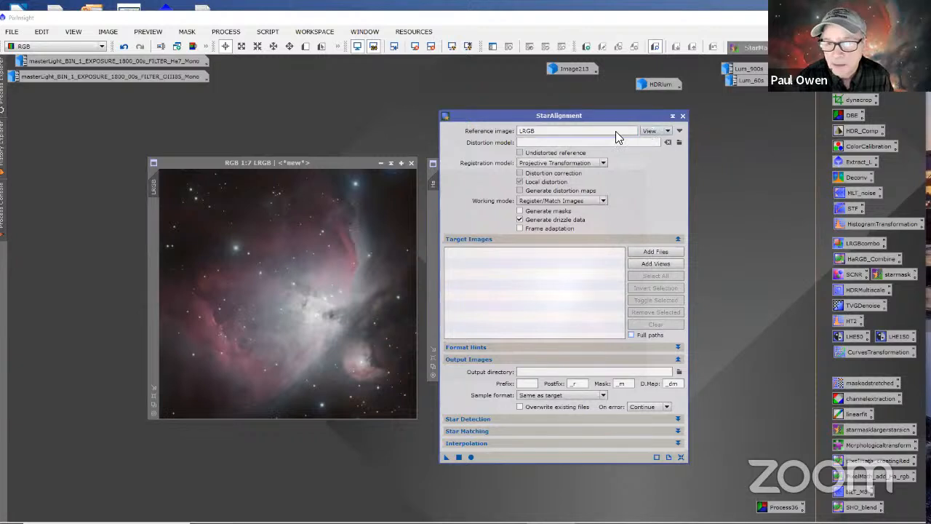
left_click_drag(545, 131, 494, 124)
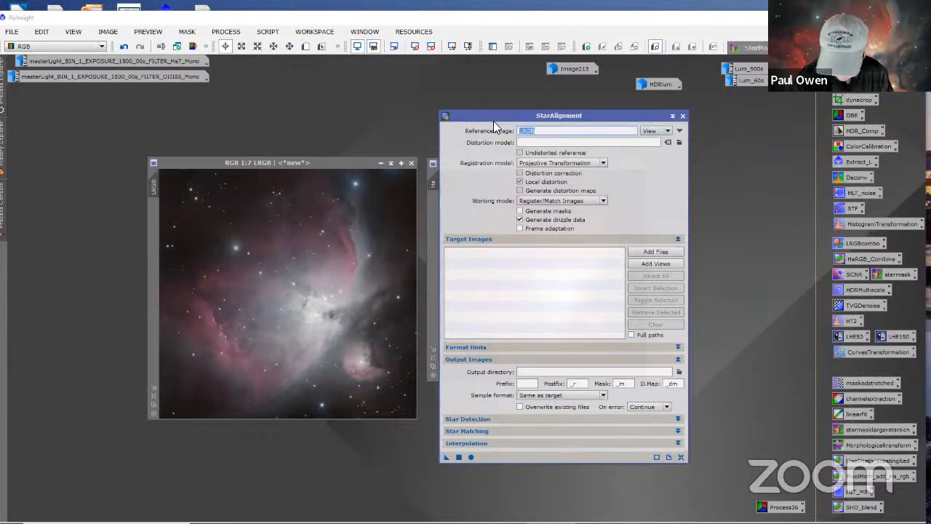
key("BackSpace")
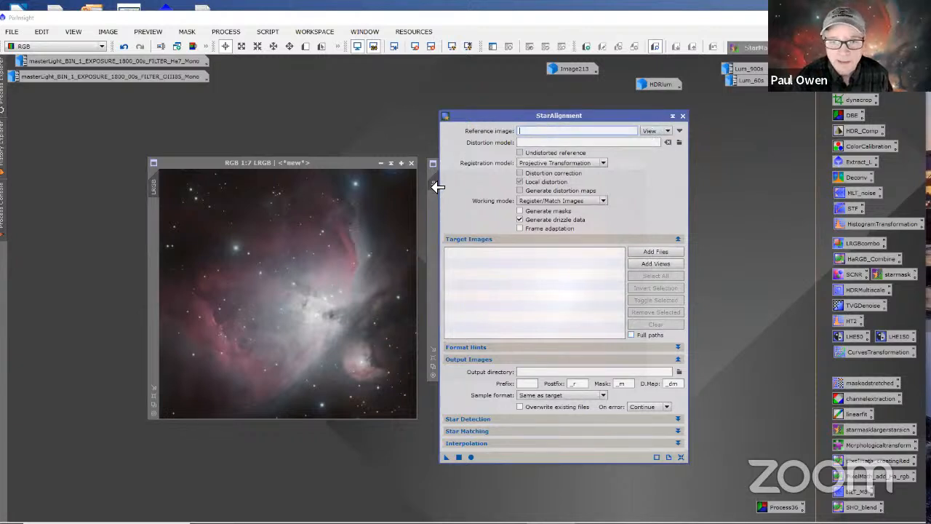
left_click_drag(435, 187, 529, 142)
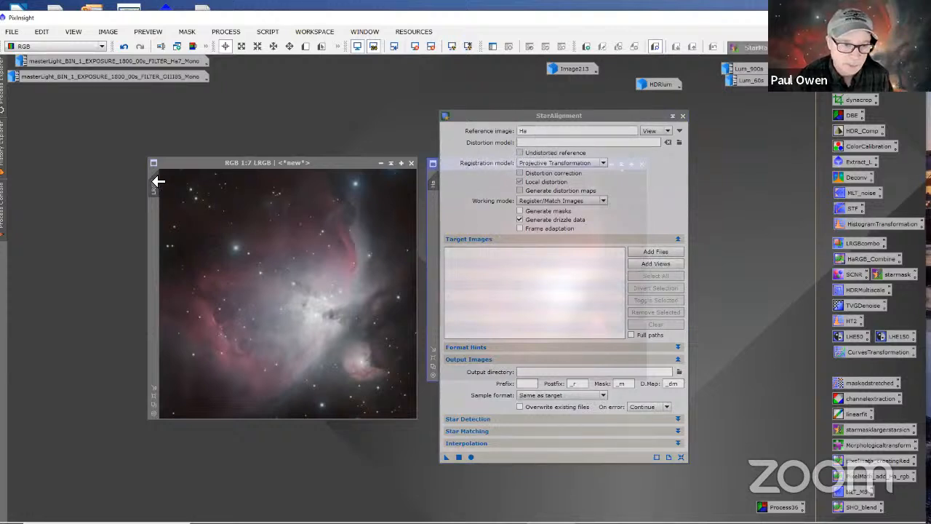
left_click_drag(158, 182, 467, 254)
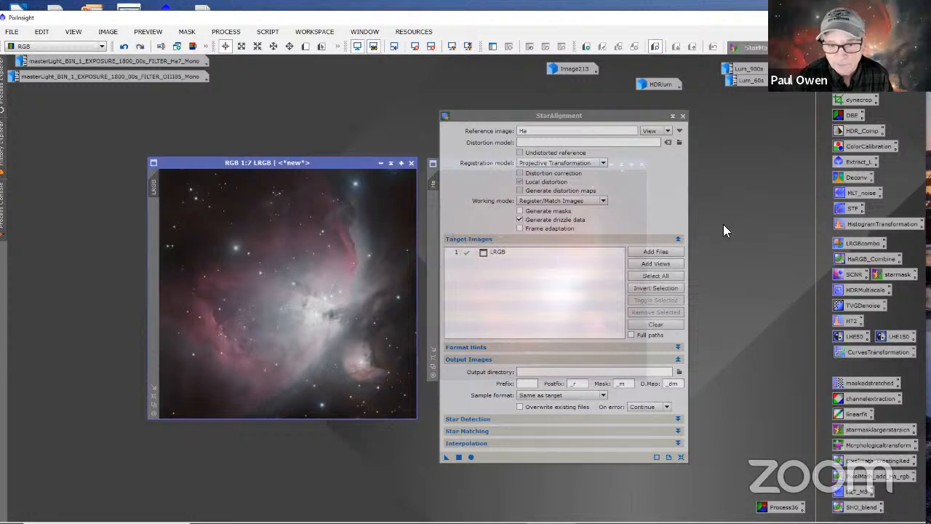
left_click(471, 457)
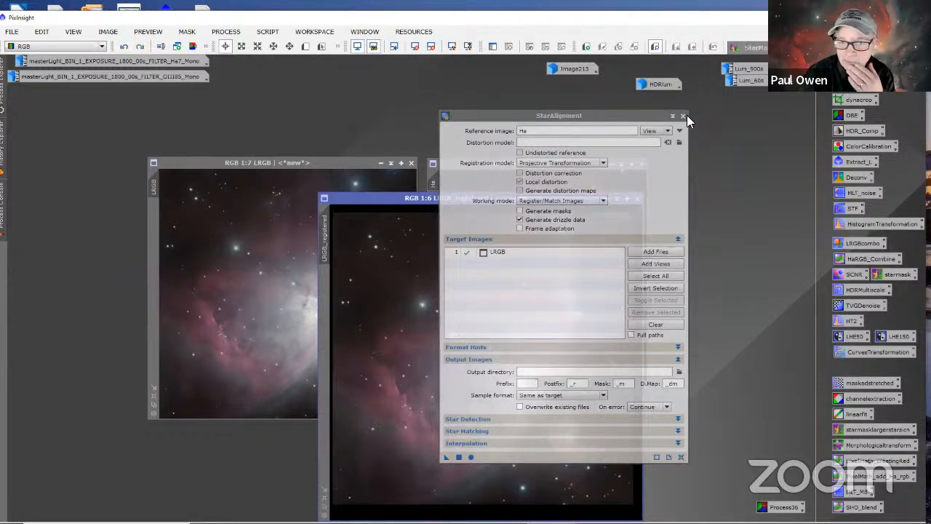
left_click(683, 116)
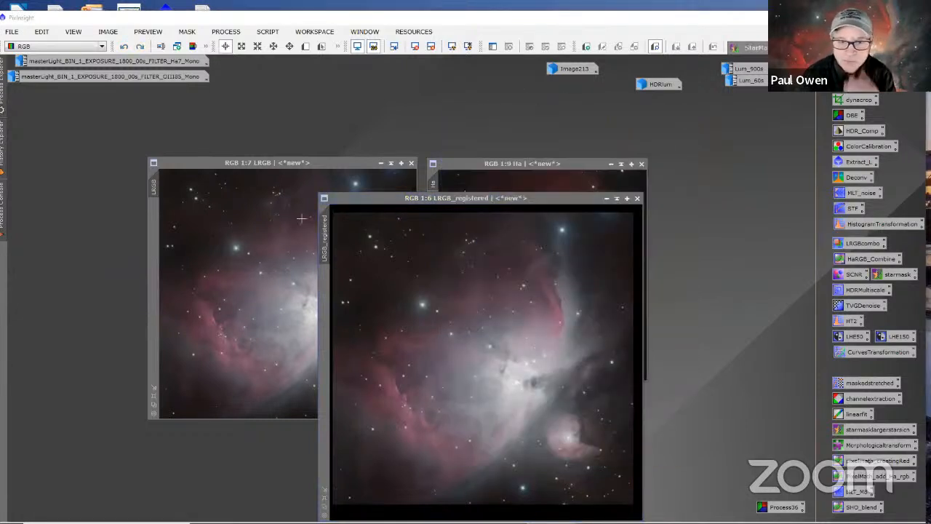
Step: Minimize the original LRGB image and fit the LRGB_registered window to its image at 1:9
left_click(380, 164)
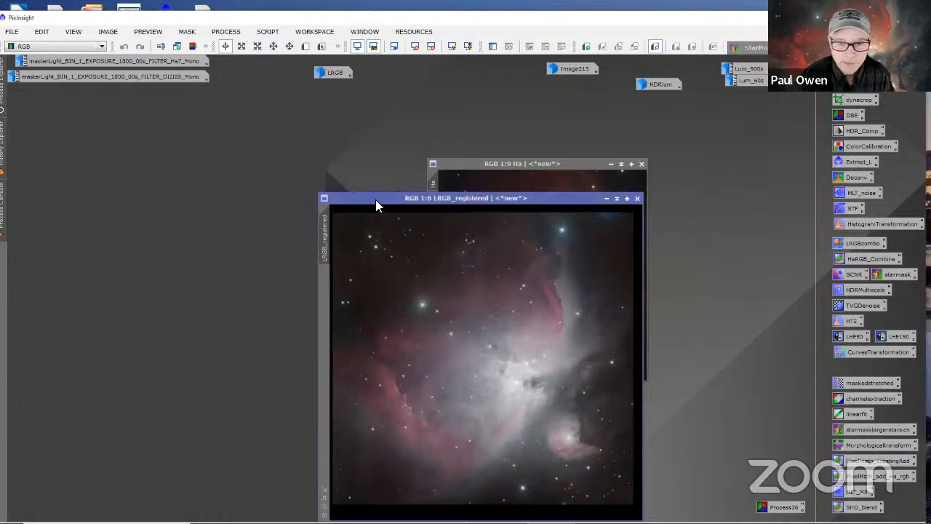
left_click_drag(376, 199, 142, 126)
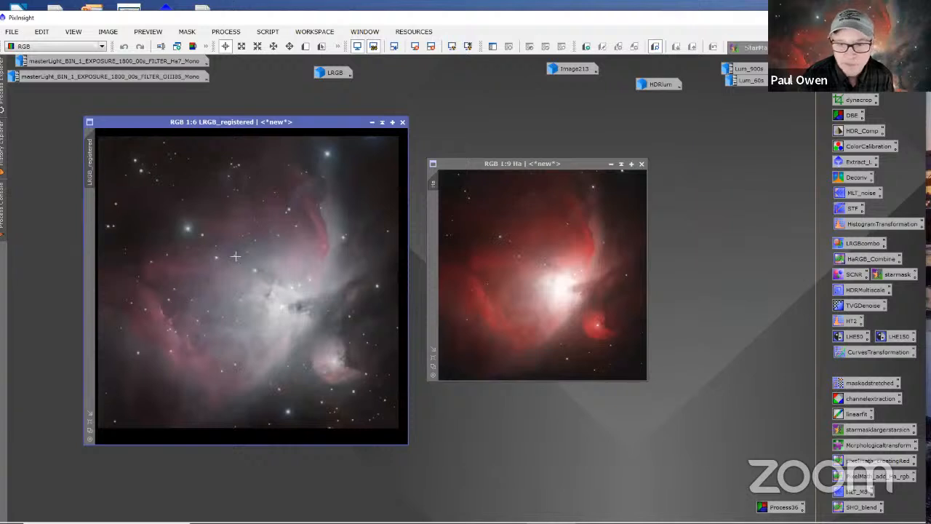
scroll(235, 256, "down", 3)
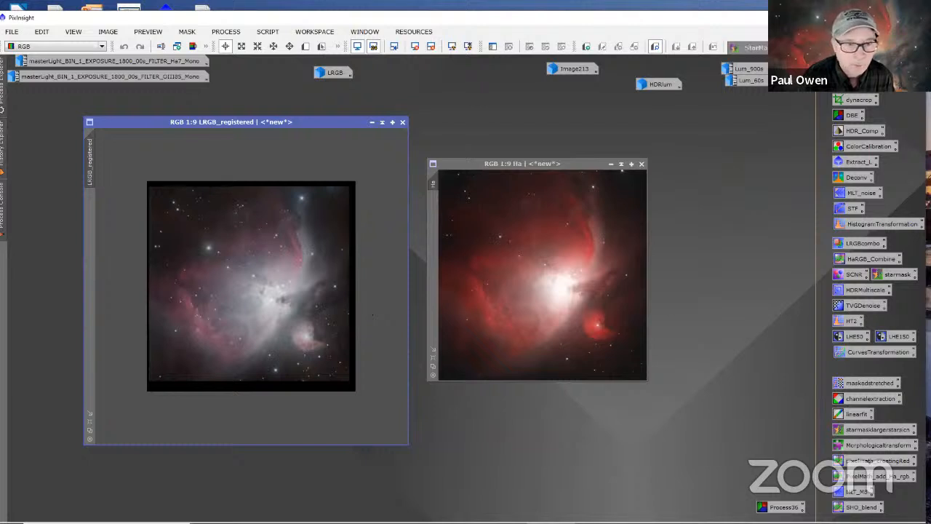
left_click(88, 413)
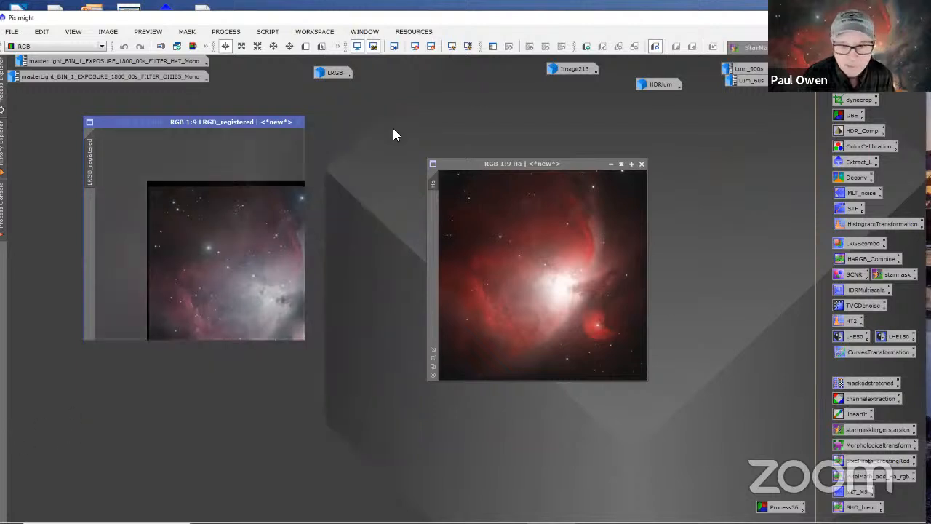
Step: Overlay Ha on LRGB_registered repeatedly to compare their alignment, and place the two windows side by side
left_click_drag(456, 164, 105, 117)
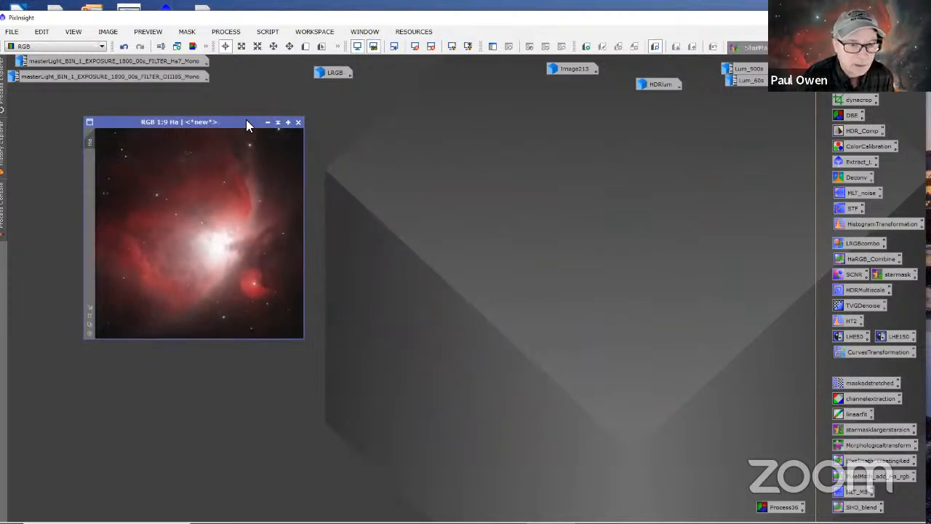
left_click_drag(246, 119, 495, 167)
right_click(495, 169)
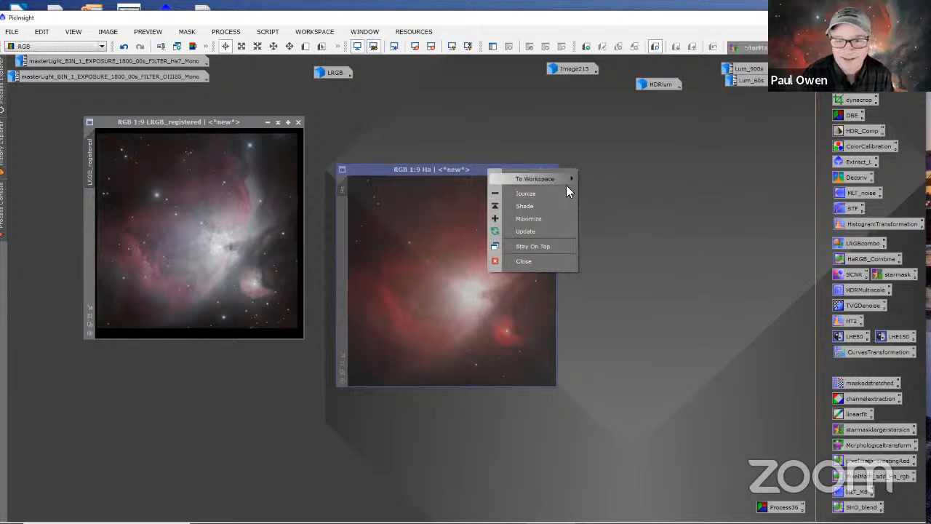
left_click(660, 199)
left_click_drag(479, 168, 227, 121)
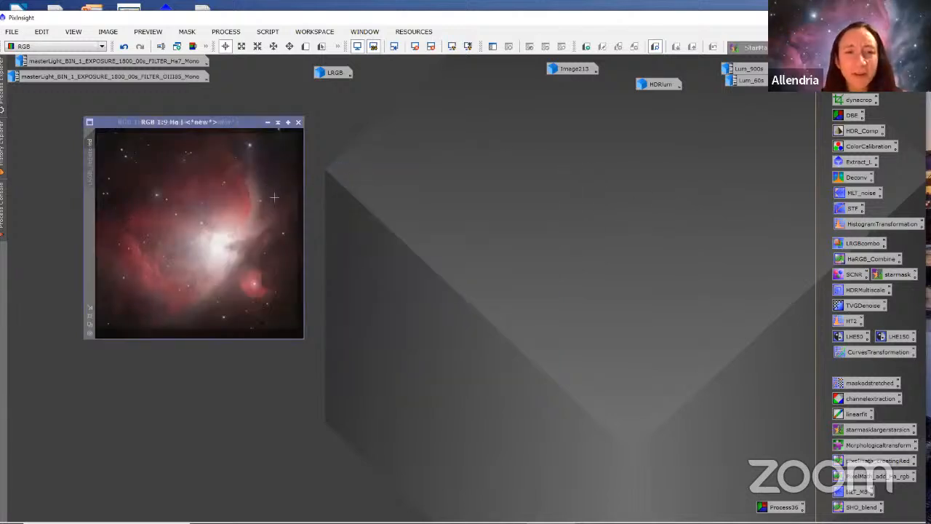
left_click_drag(233, 121, 539, 209)
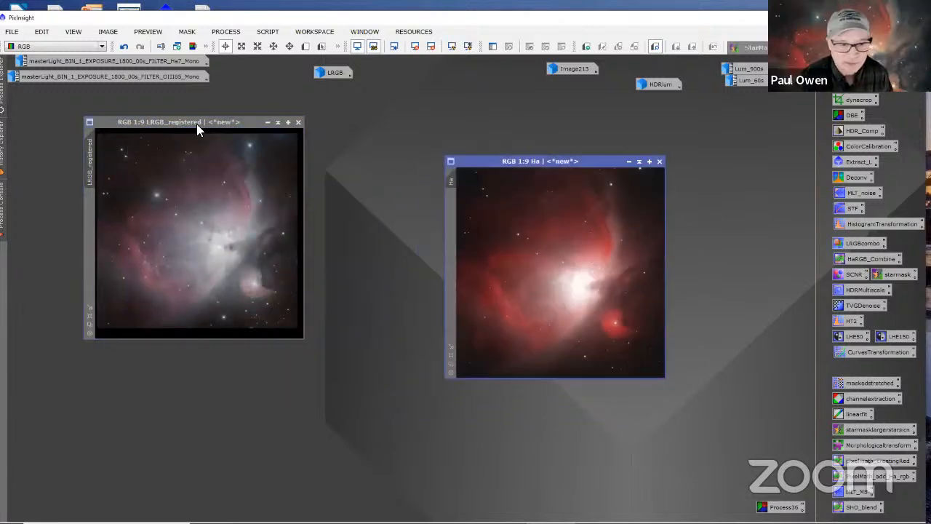
left_click_drag(246, 120, 372, 160)
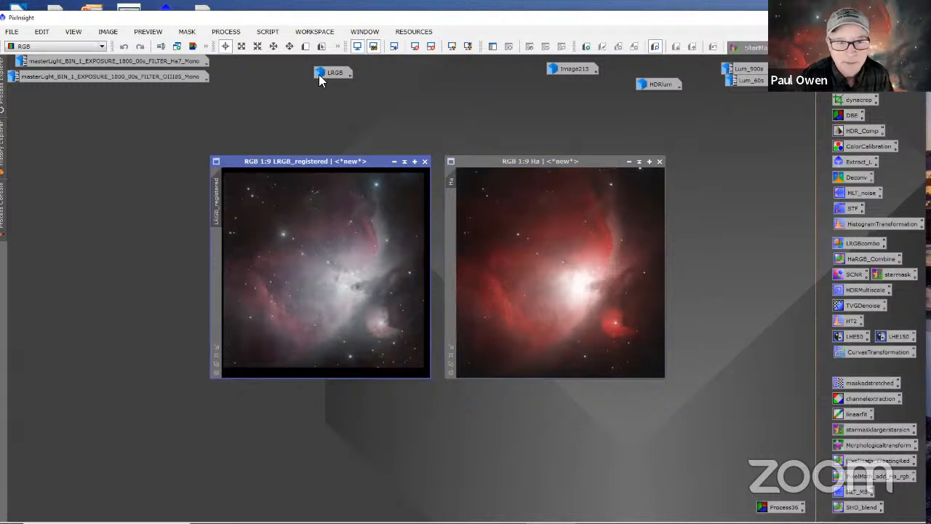
Step: Discard LRGB_registered, restore the original LRGB image, and fit the Ha window to its image at 1:7
left_click(415, 162)
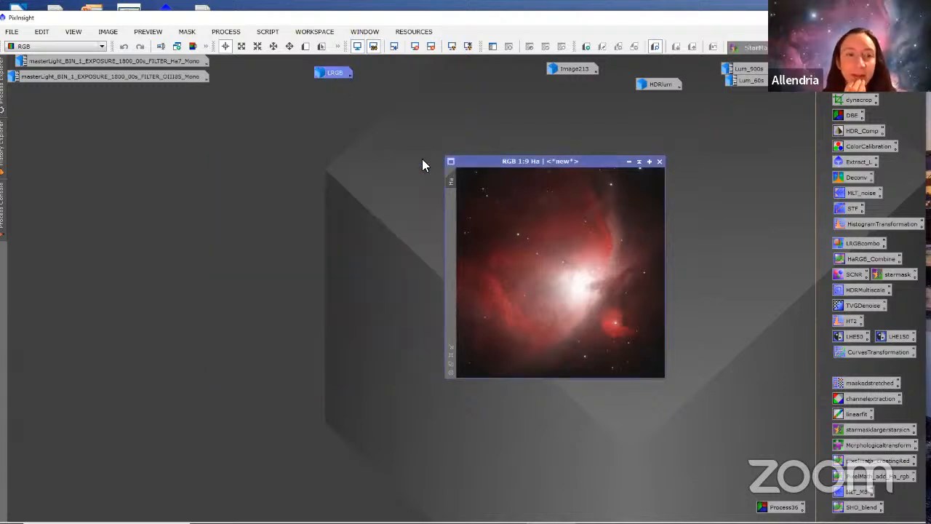
double_click(328, 75)
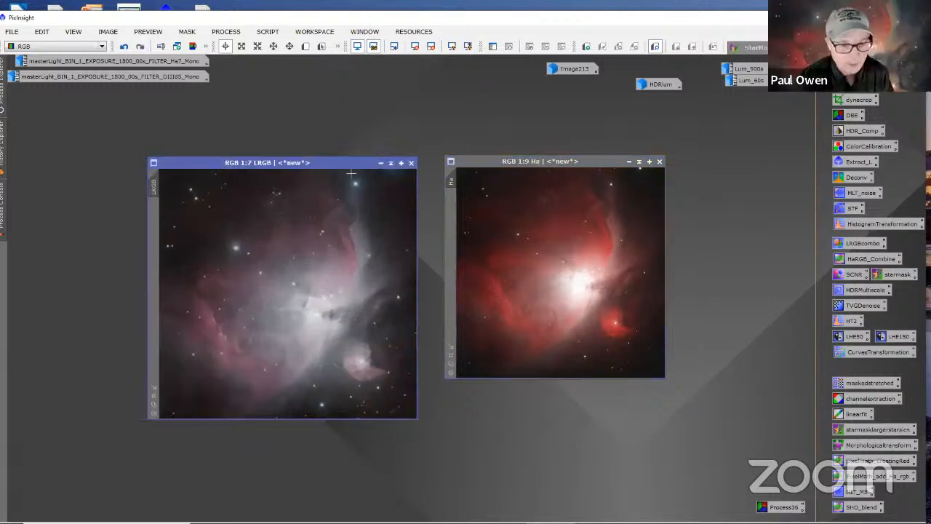
left_click(485, 168)
right_click(643, 196)
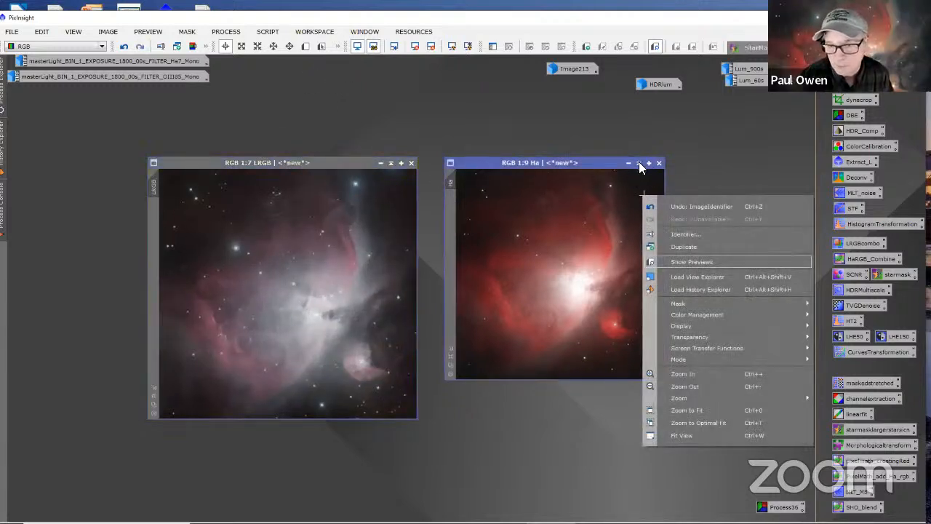
left_click(697, 138)
scroll(540, 275, "up", 2)
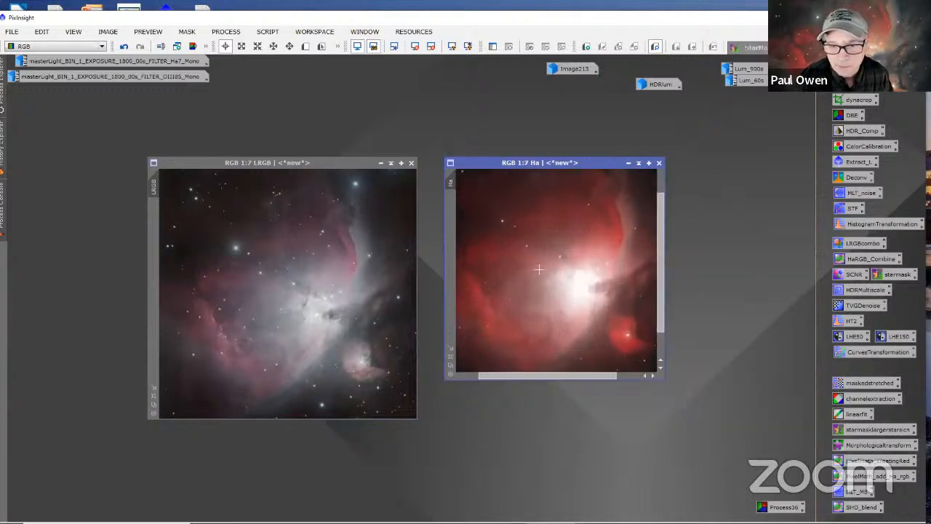
left_click(450, 351)
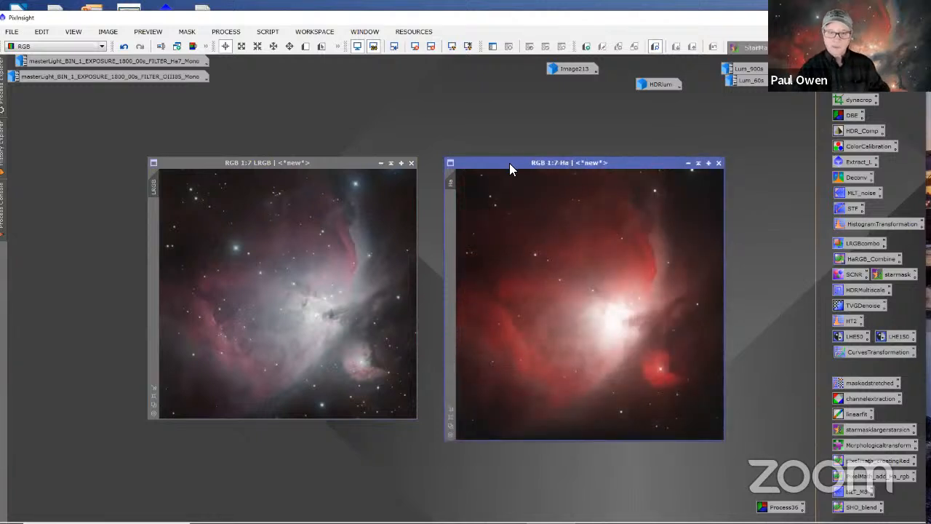
left_click(154, 387)
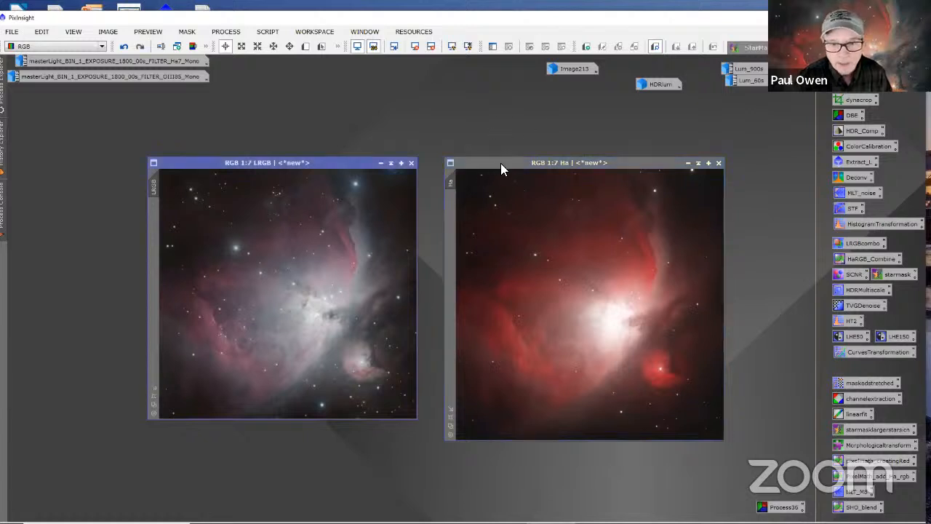
Step: Set both the Ha and LRGB images to a 1:8 zoom to compare their sizes
left_click_drag(501, 163, 533, 144)
scroll(603, 287, "down", 2)
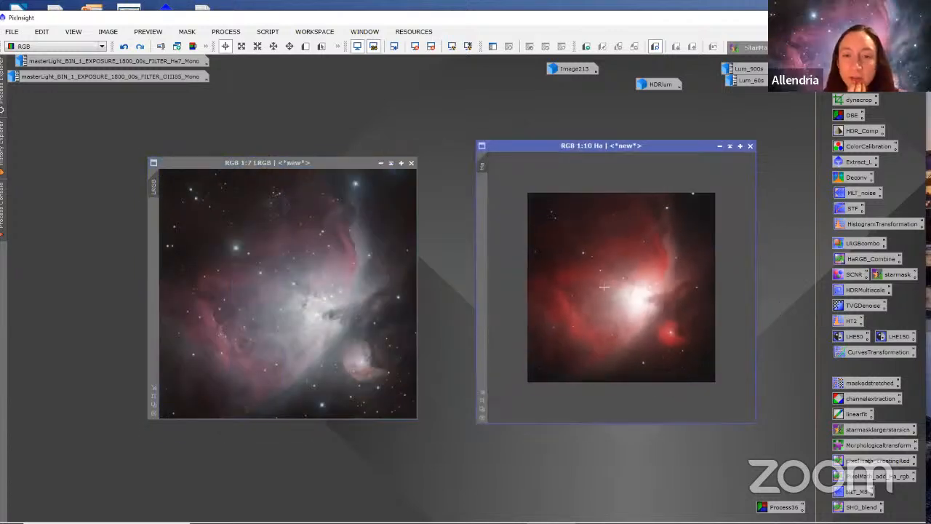
scroll(604, 287, "up", 1)
scroll(233, 283, "down", 2)
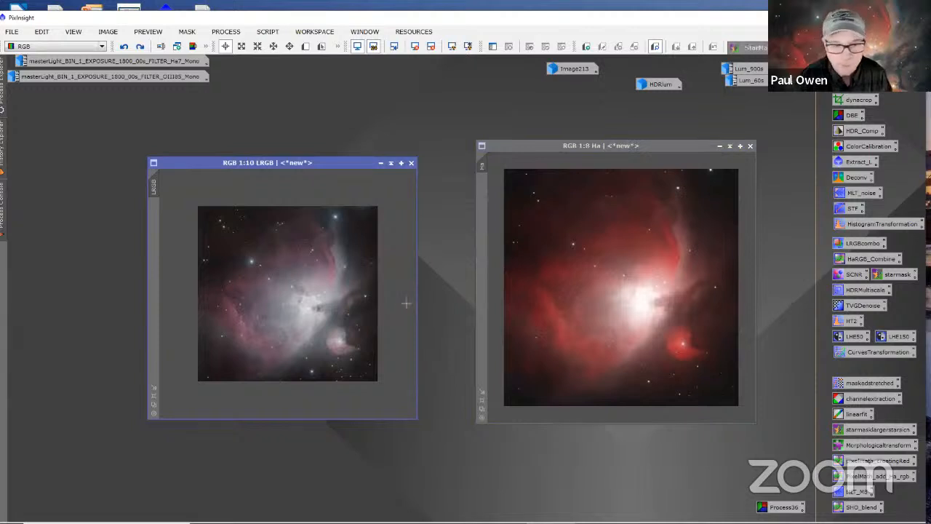
scroll(396, 298, "up", 1)
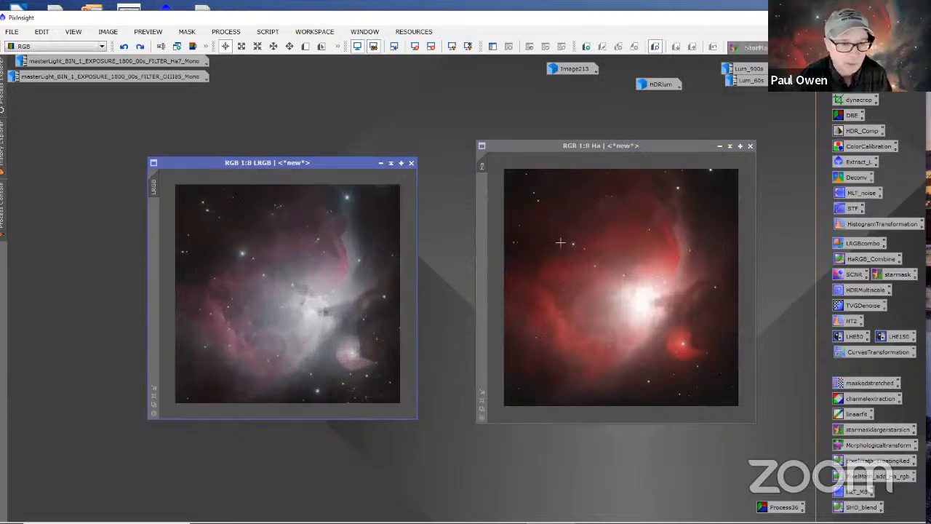
Step: Swap the order of the Ha and LRGB windows and place them side by side
left_click_drag(510, 145, 474, 151)
left_click_drag(340, 146, 342, 126)
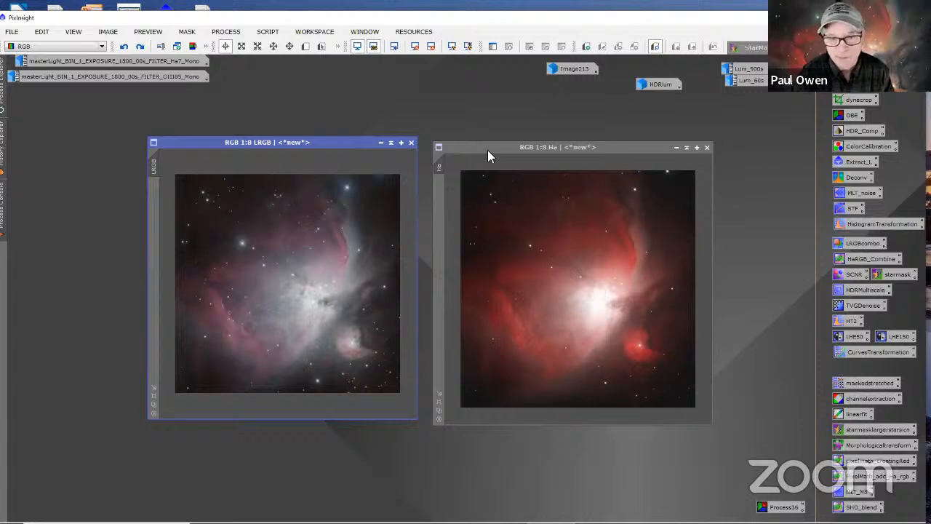
left_click_drag(297, 142, 694, 224)
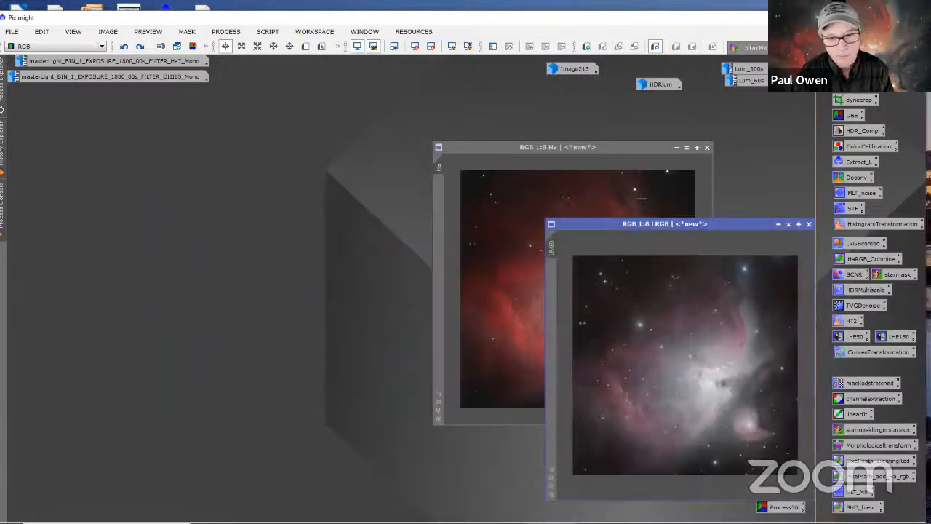
left_click_drag(472, 145, 276, 167)
left_click_drag(578, 228, 566, 166)
left_click_drag(470, 168, 401, 160)
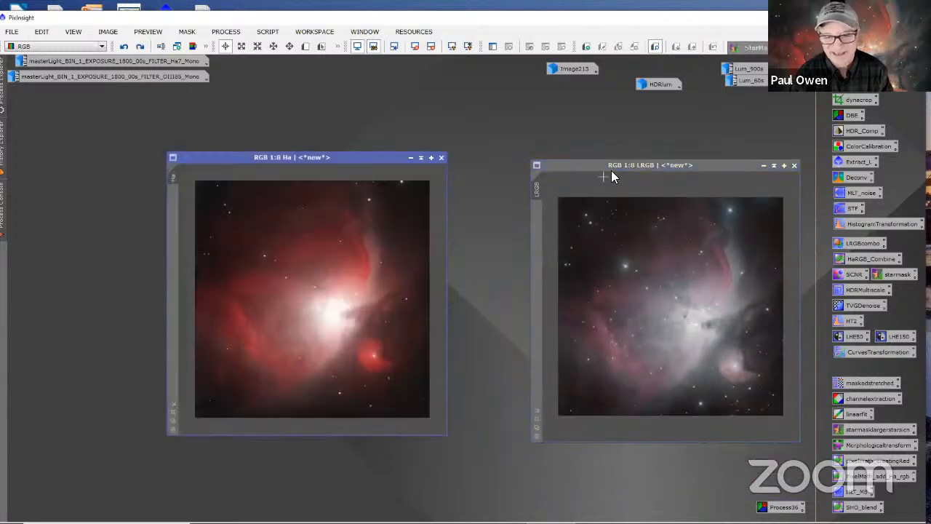
left_click_drag(611, 169, 515, 153)
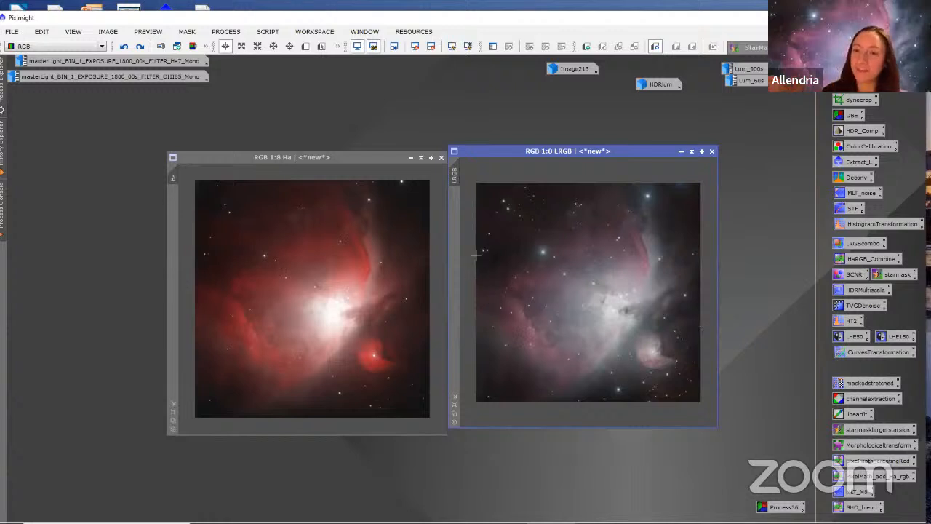
Step: Line up the Ha window beside LRGB and open the StarAlignment process
left_click_drag(372, 161, 366, 155)
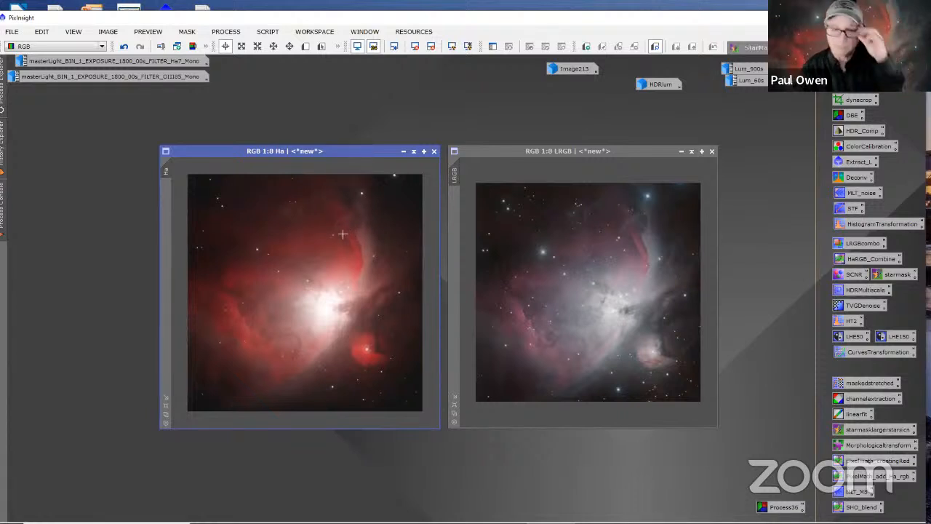
left_click(482, 155)
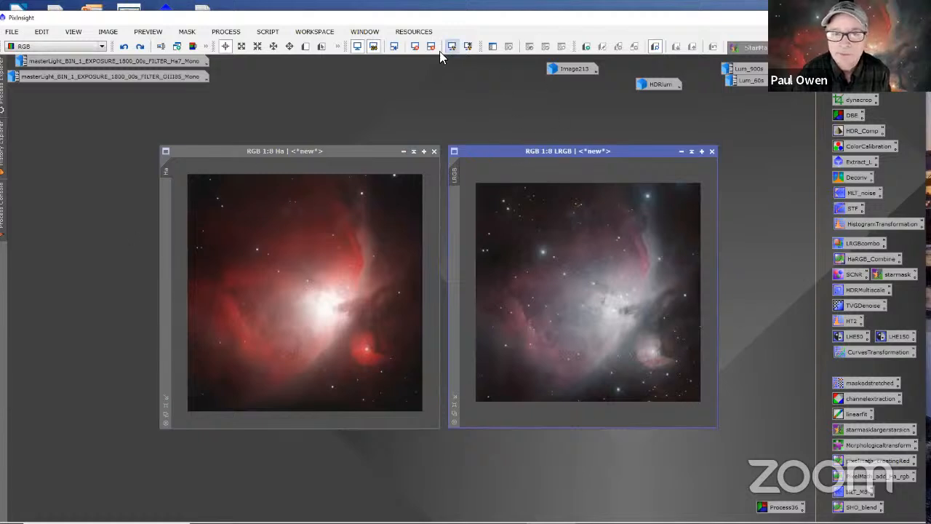
left_click(226, 31)
mouse_move(323, 13)
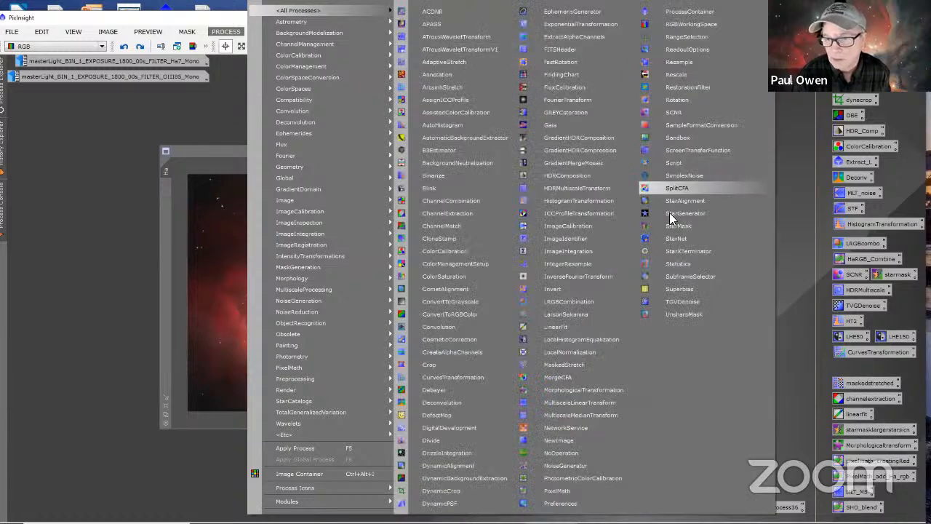
left_click(684, 200)
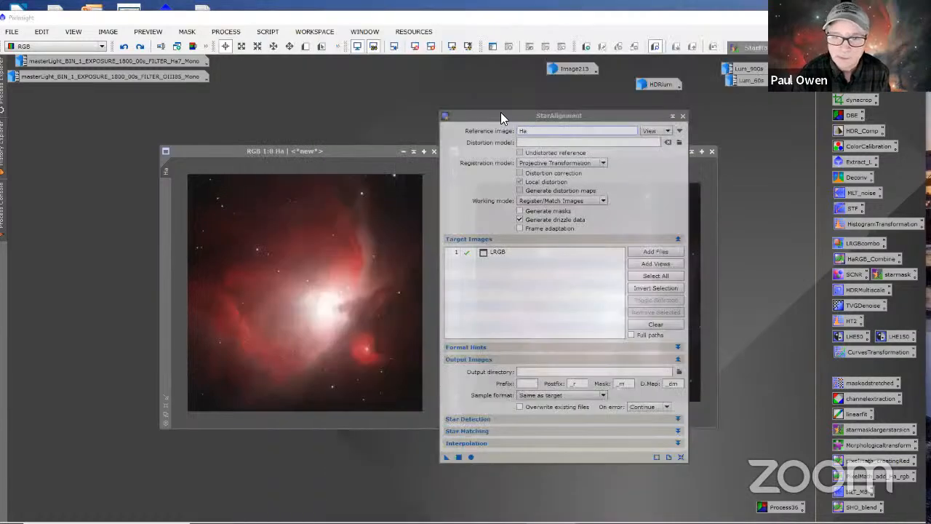
left_click_drag(500, 112, 493, 220)
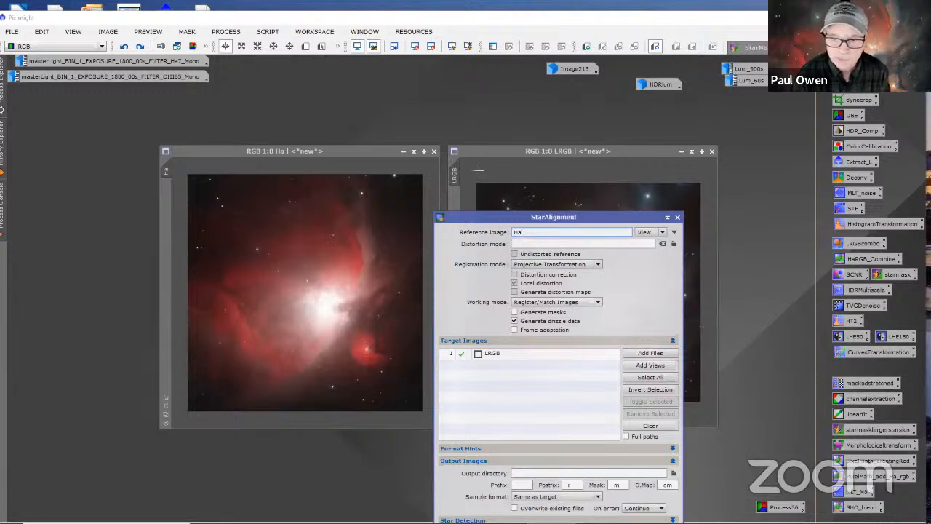
Step: Set Ha as the StarAlignment reference image, run the registration on the LRGB target, and collapse the process window
left_click_drag(459, 173, 529, 231)
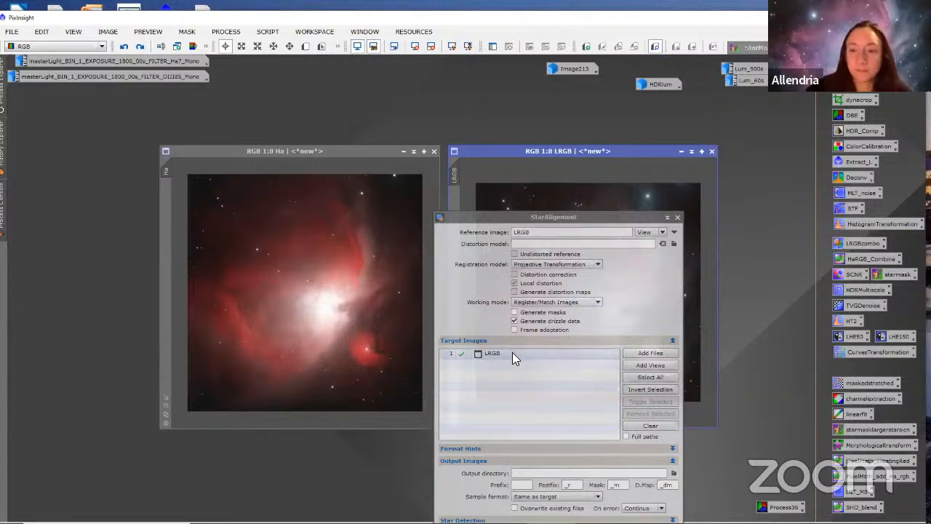
double_click(523, 232)
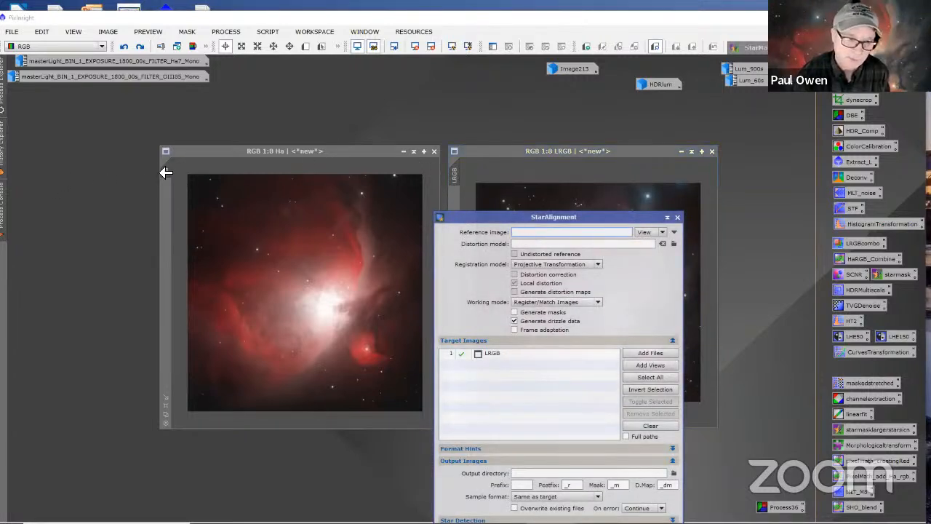
left_click_drag(166, 172, 521, 236)
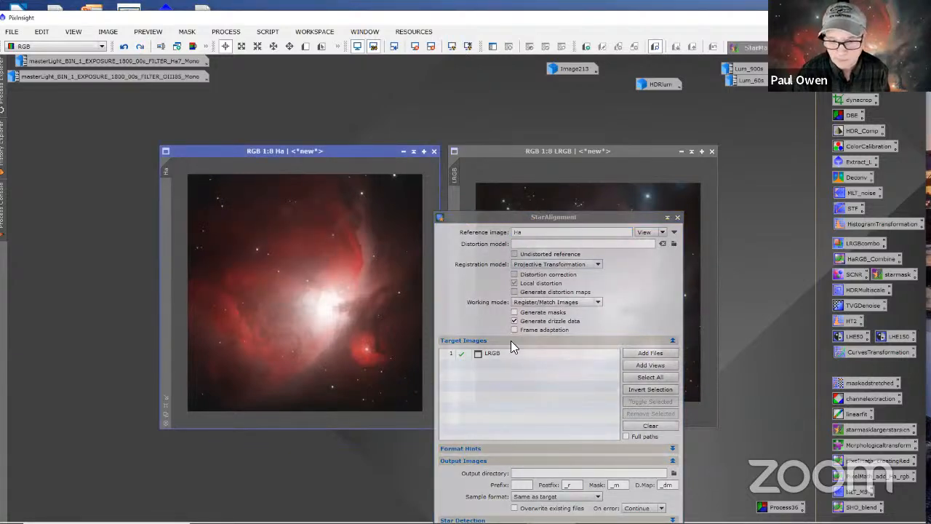
left_click_drag(462, 211, 472, 23)
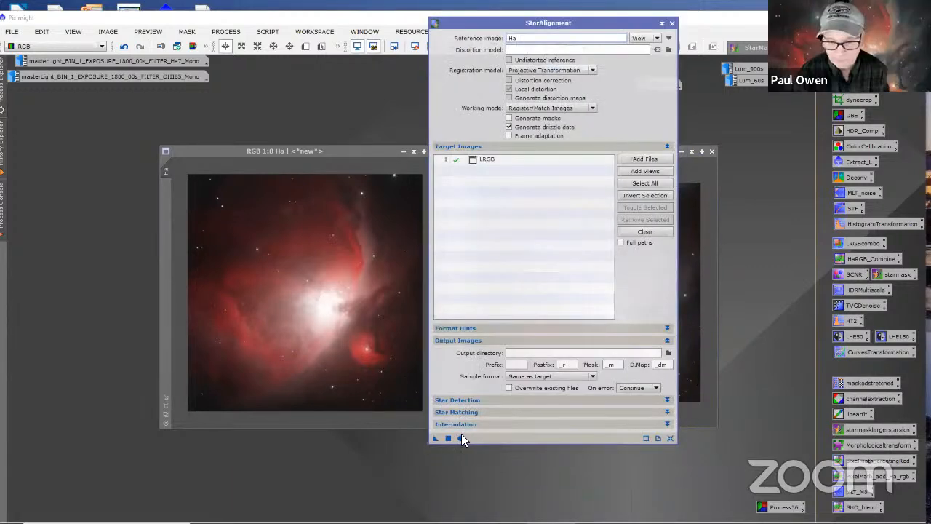
left_click(460, 436)
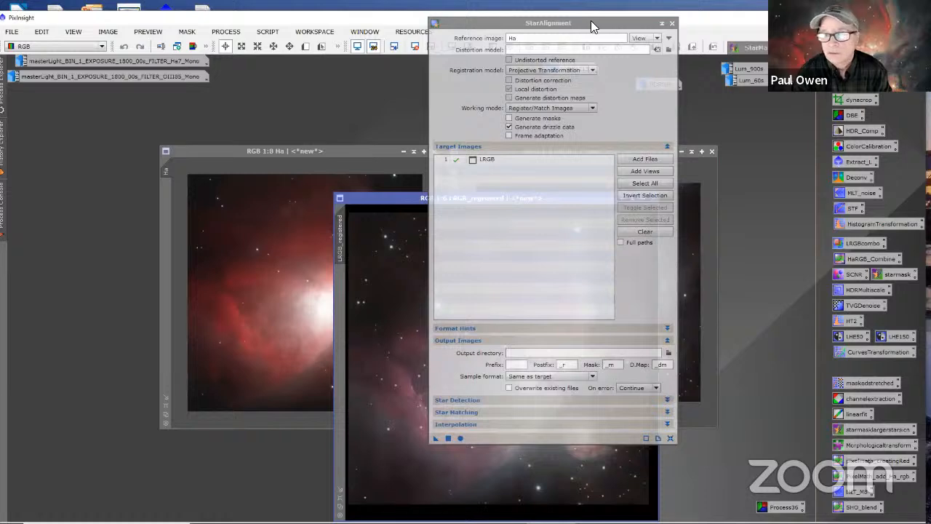
left_click_drag(591, 20, 566, 75)
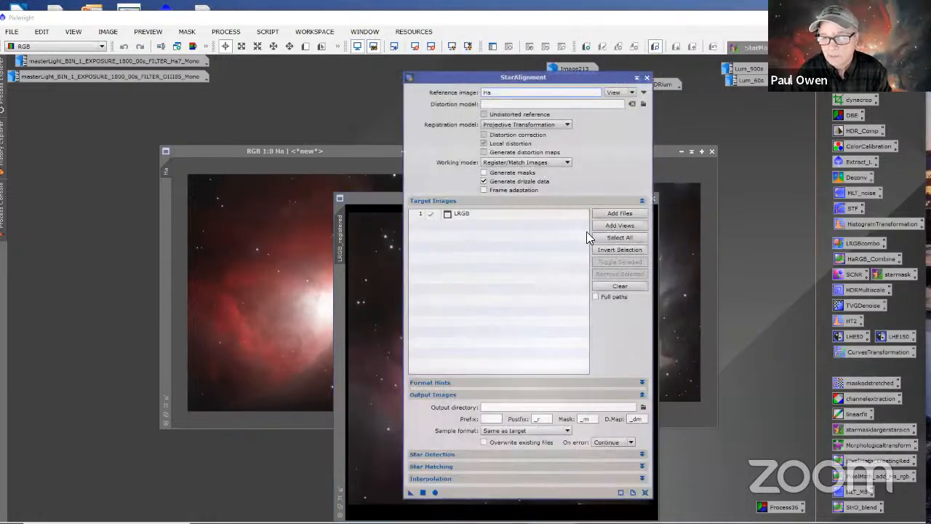
left_click(637, 78)
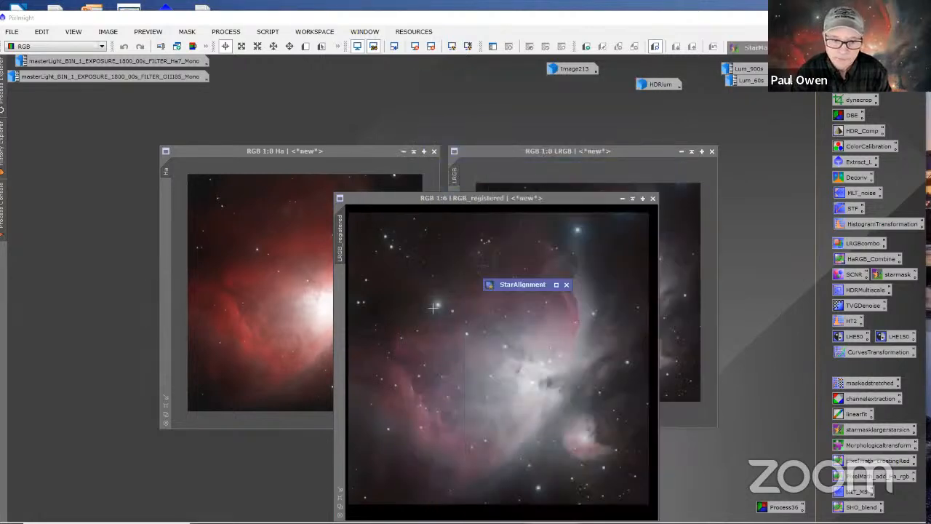
Step: Set LRGB_registered to 1:8, fit both its window and the Ha window to their images, and overlay Ha on it
scroll(433, 305, "up", 1)
scroll(433, 306, "down", 3)
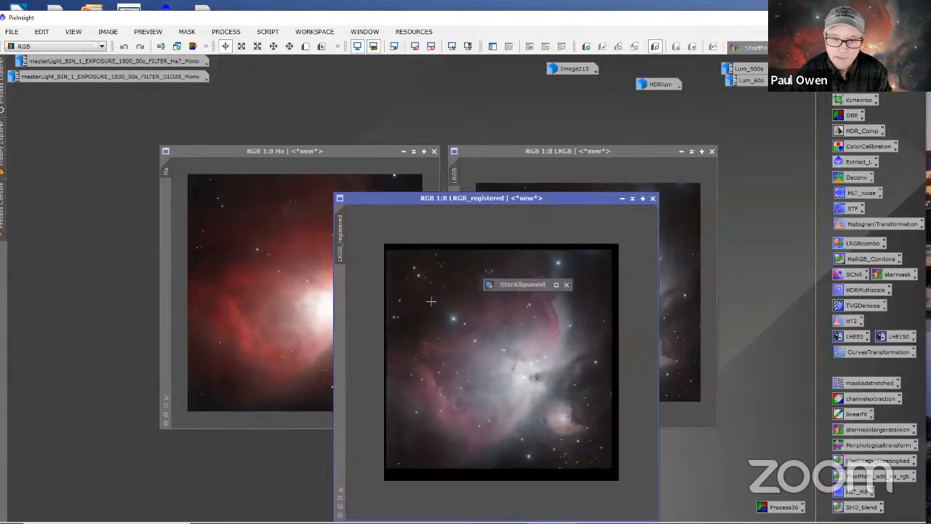
left_click_drag(348, 196, 174, 155)
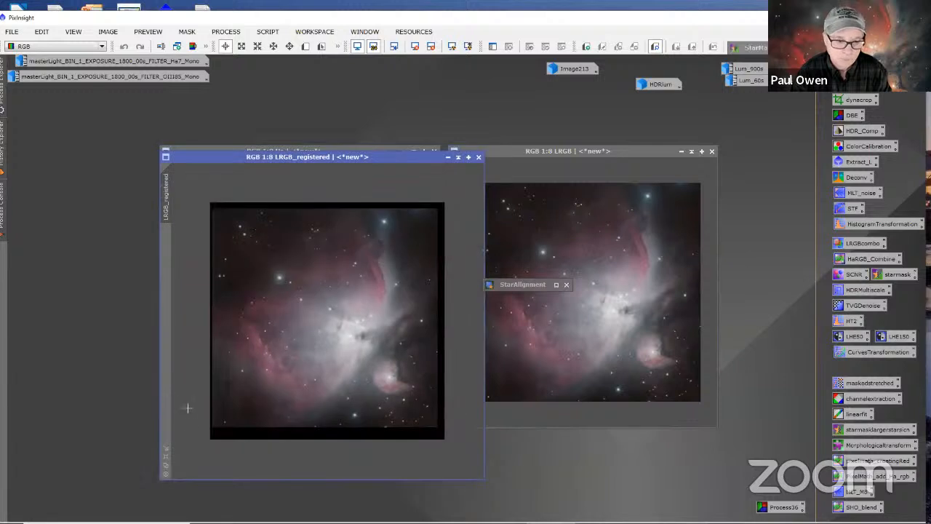
left_click(164, 447)
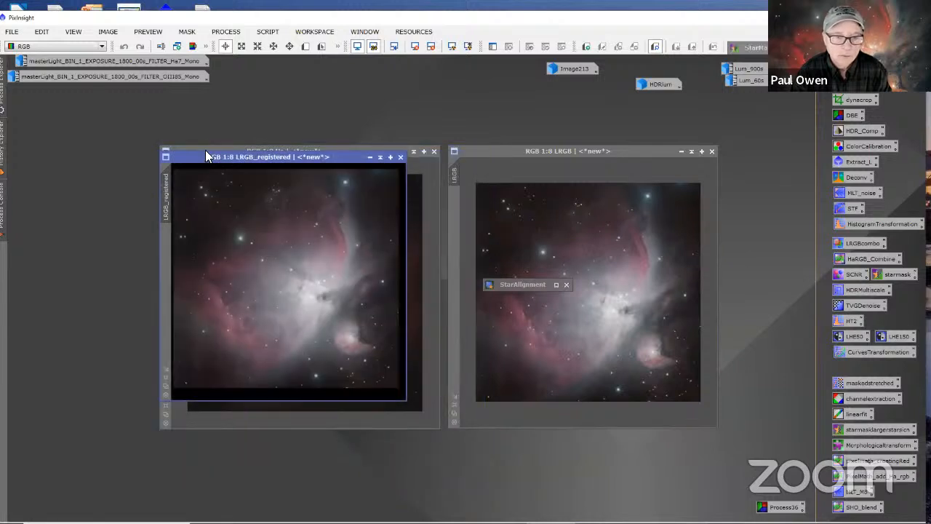
left_click_drag(205, 155, 211, 188)
left_click(166, 397)
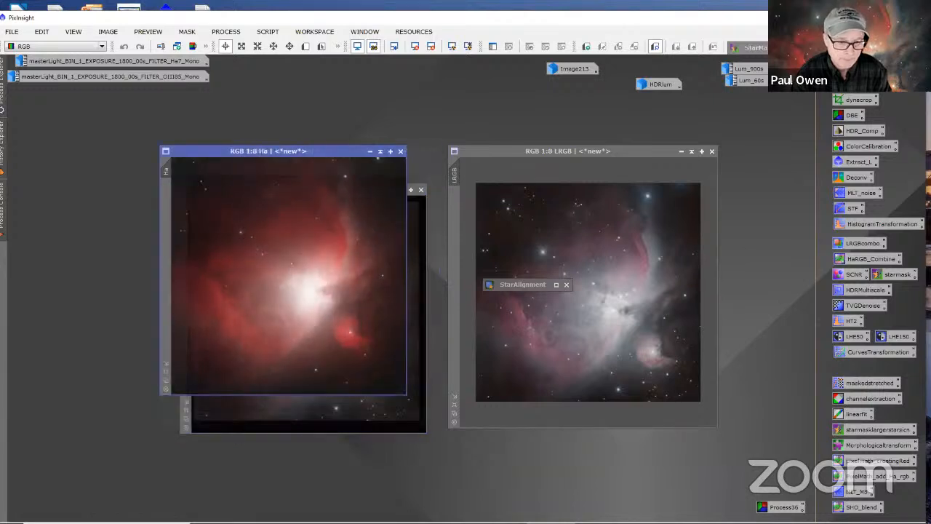
left_click_drag(211, 142, 225, 187)
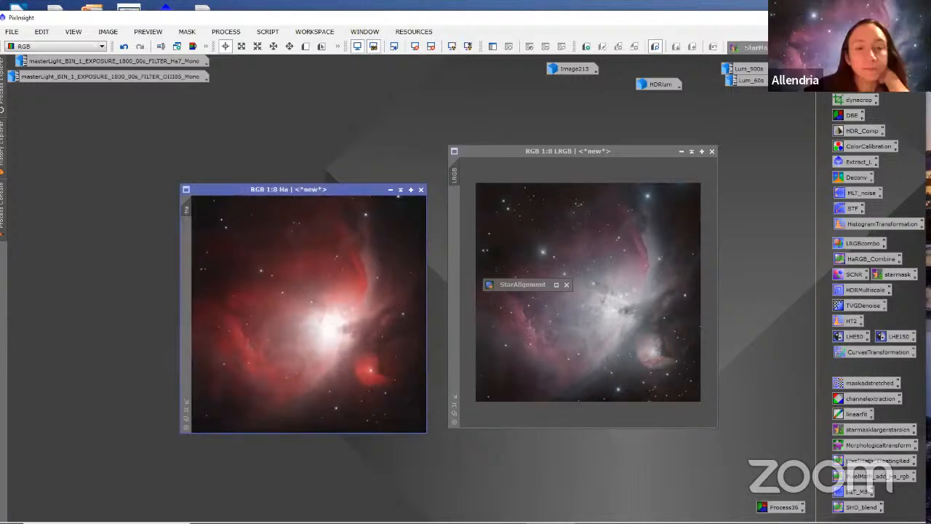
Step: Move Ha off LRGB_registered and place the two windows side by side to compare them
left_click_drag(202, 191, 415, 191)
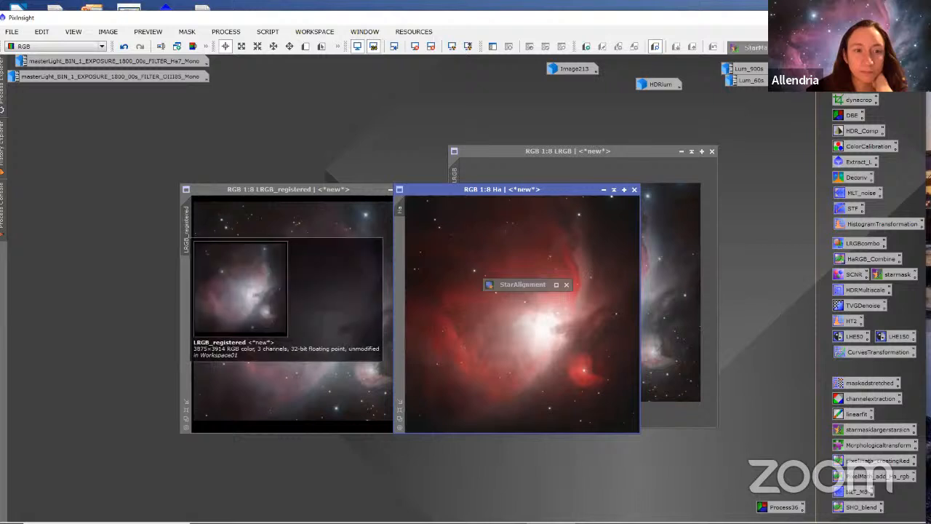
left_click_drag(446, 191, 381, 187)
left_click(202, 189)
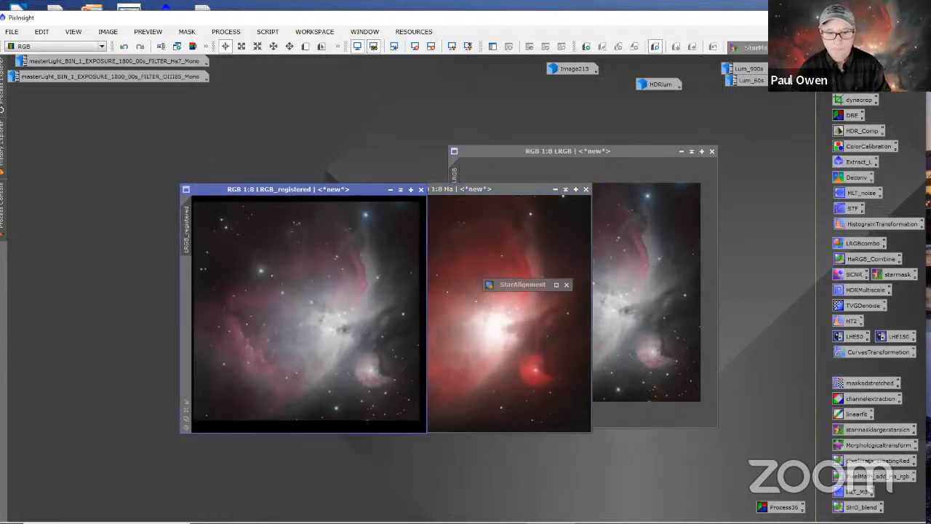
left_click_drag(507, 191, 589, 205)
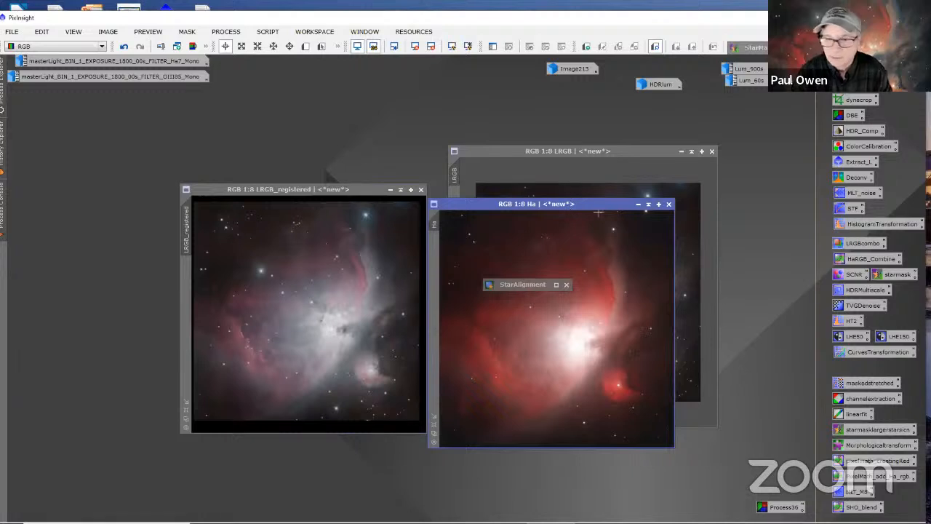
Step: Close StarAlignment and minimize Ha and LRGB_registered to icons above the LRGB window
left_click(566, 284)
left_click_drag(668, 207, 668, 209)
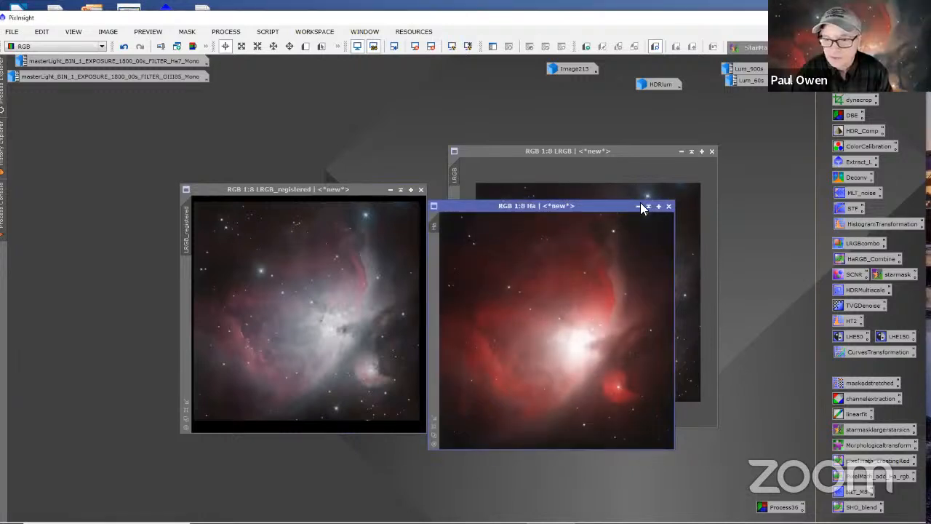
left_click(638, 207)
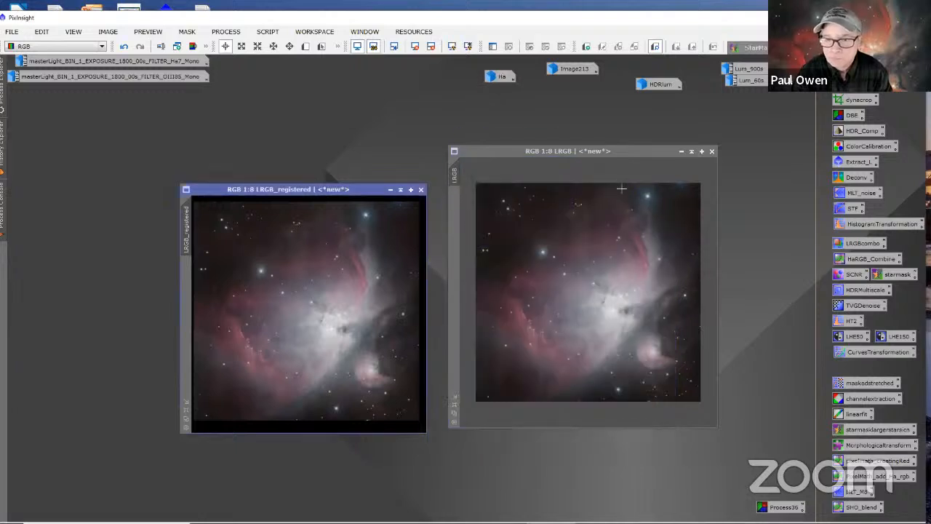
left_click(389, 189)
left_click_drag(333, 321, 518, 102)
Step: Move the original LRGB window into the cleared workspace area and set its zoom to 1:7
left_click_drag(502, 158, 168, 178)
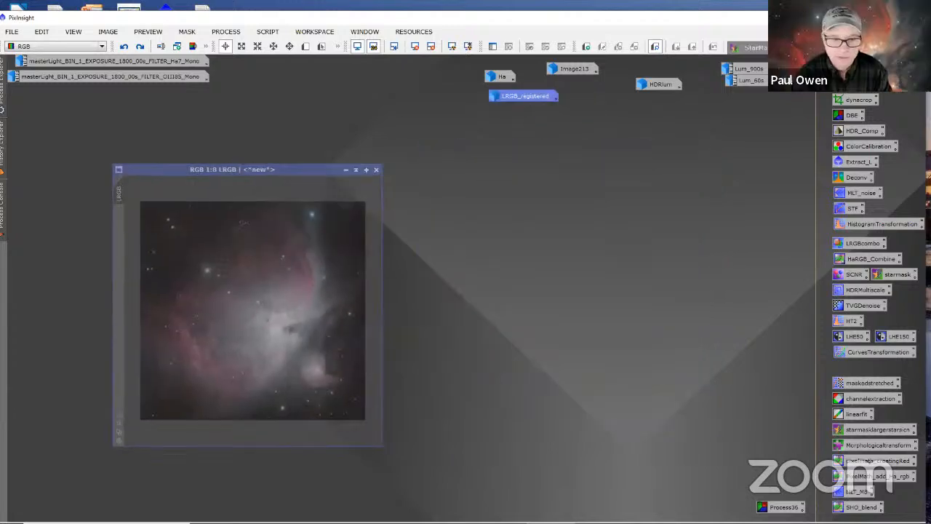
scroll(327, 305, "down", 1)
scroll(328, 306, "up", 2)
scroll(328, 305, "down", 1)
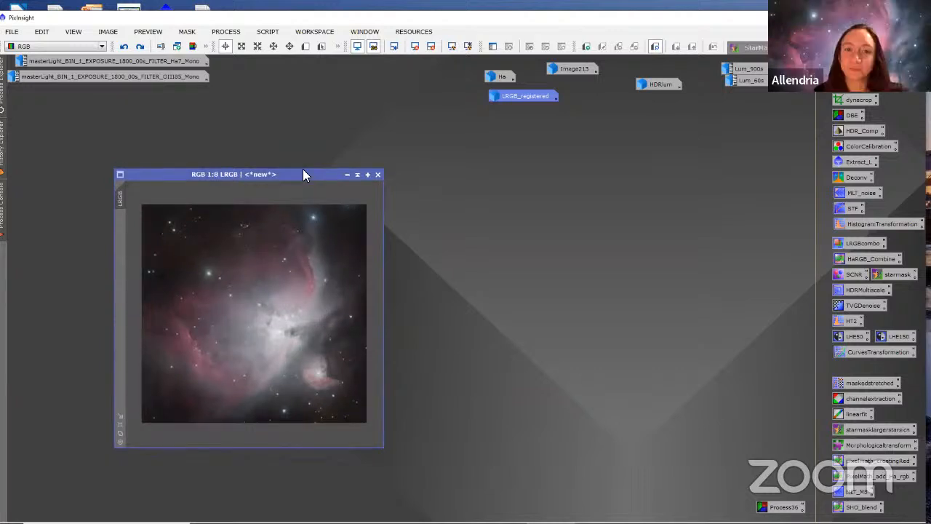
left_click_drag(304, 171, 397, 144)
scroll(374, 245, "down", 3)
scroll(374, 245, "up", 4)
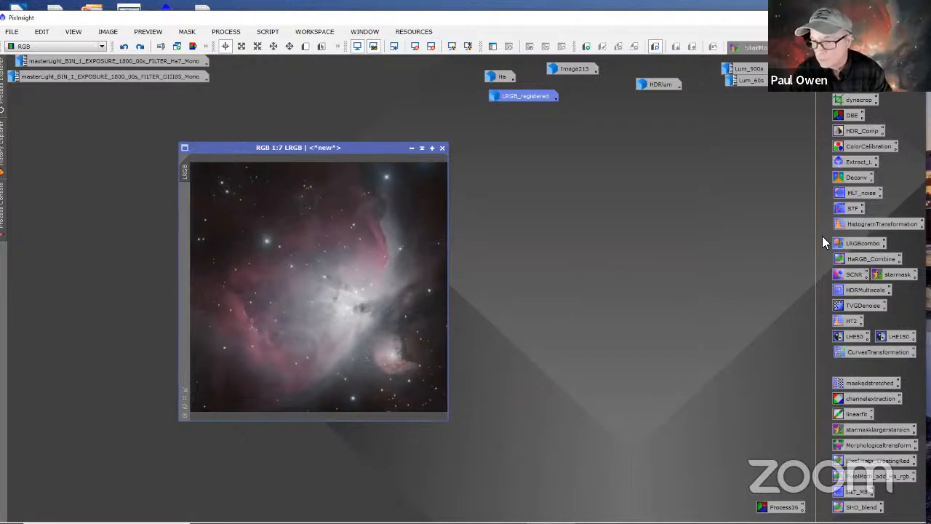
left_click(842, 259)
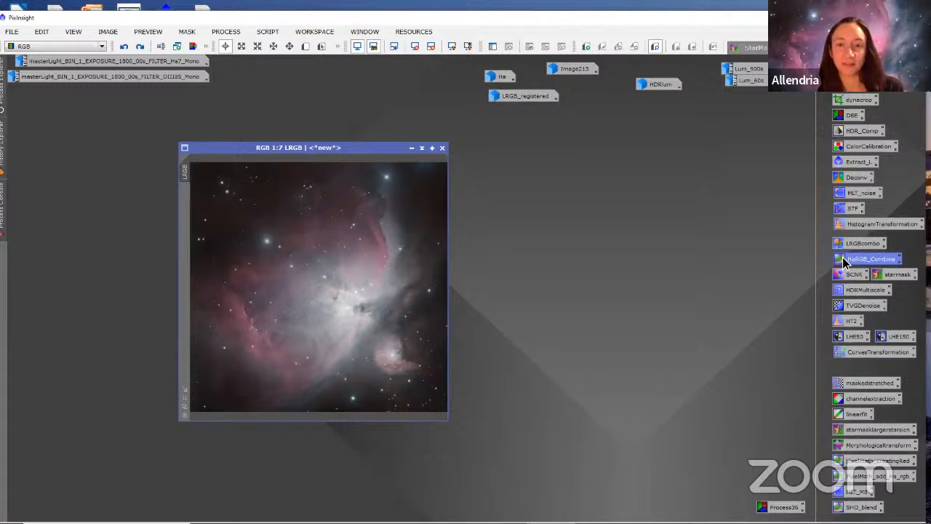
left_click_drag(842, 256, 839, 254)
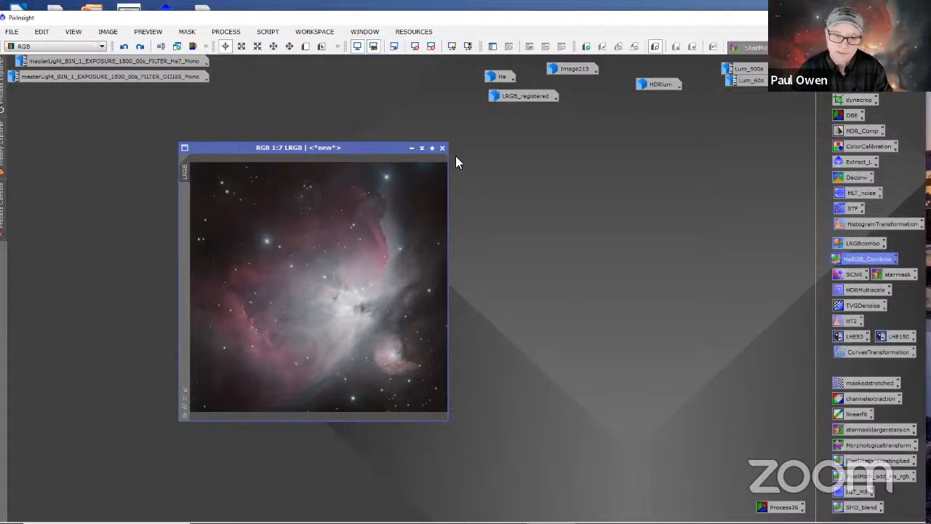
left_click_drag(366, 147, 599, 157)
right_click(600, 157)
left_click(774, 215)
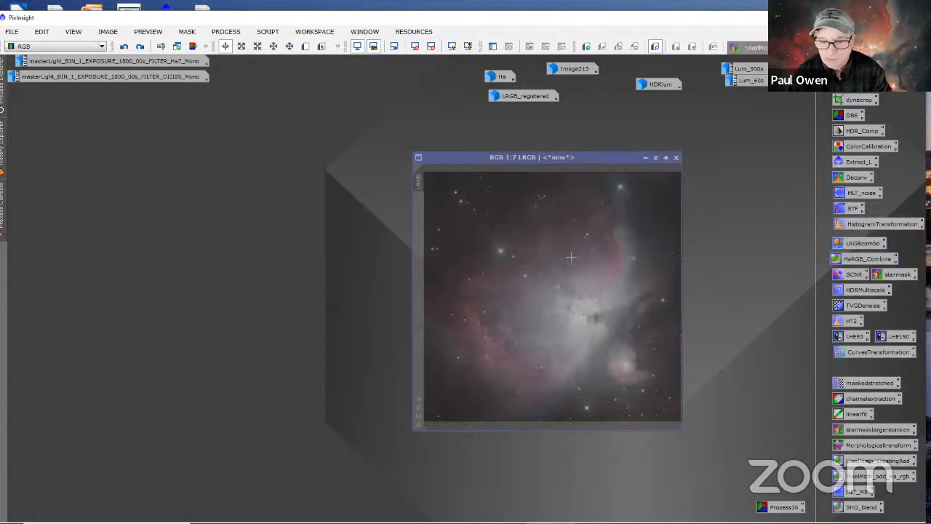
scroll(568, 260, "up", 2)
scroll(556, 266, "down", 2)
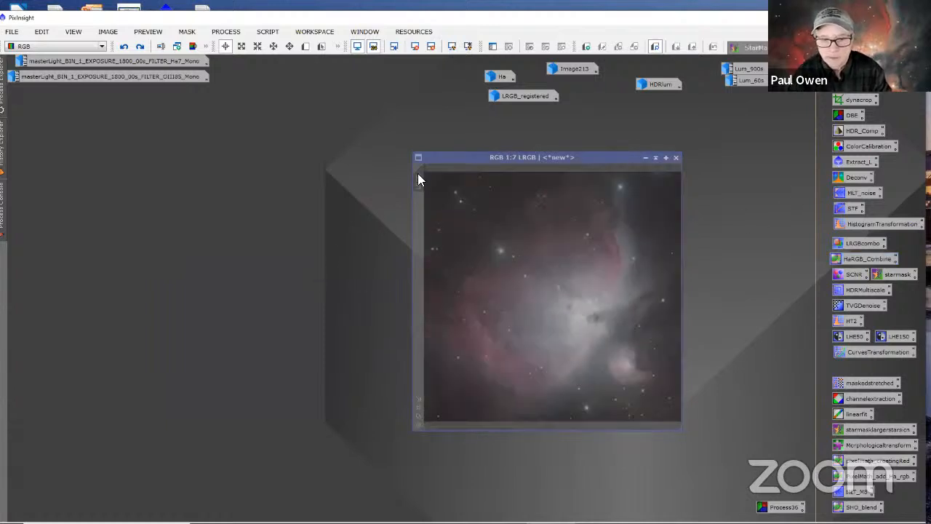
Step: Recenter the LRGB window in the workspace and shift the application window on the desktop
left_click_drag(466, 158, 102, 21)
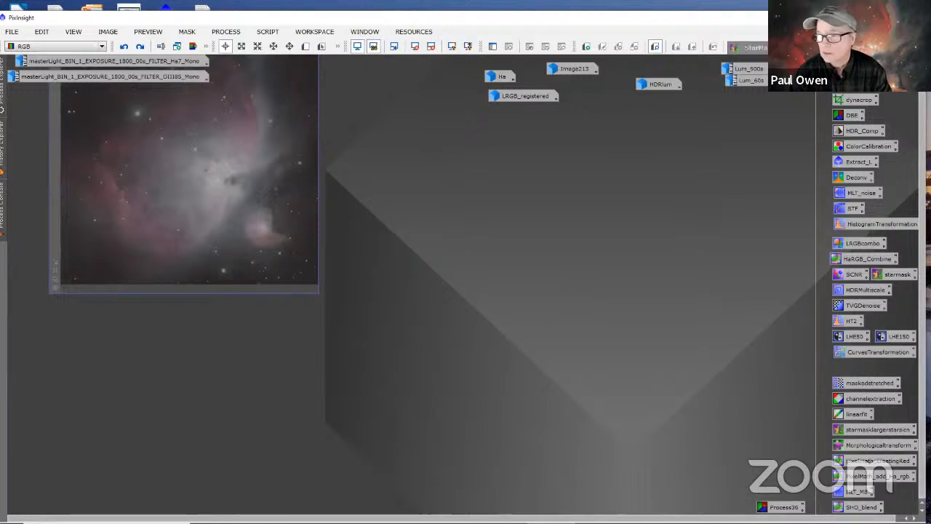
scroll(661, 174, "up", 2)
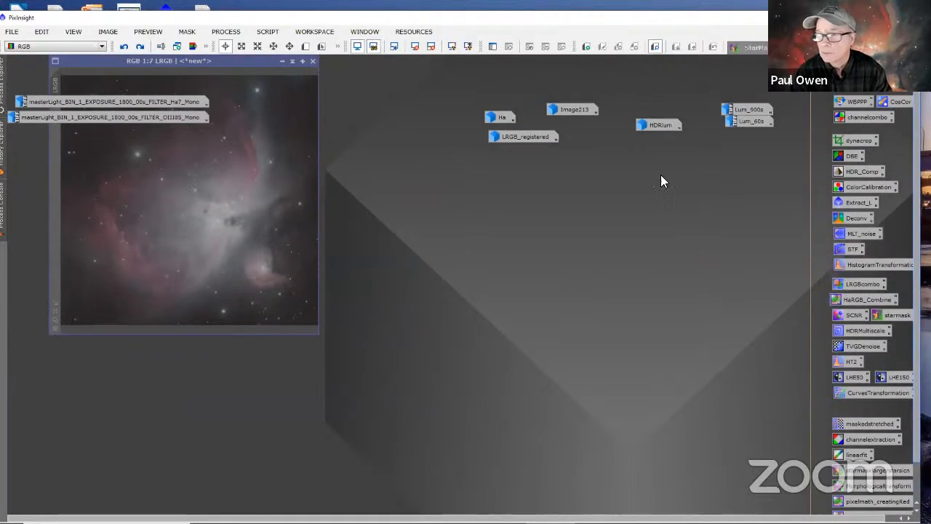
left_click_drag(137, 61, 267, 147)
left_click_drag(354, 147, 482, 180)
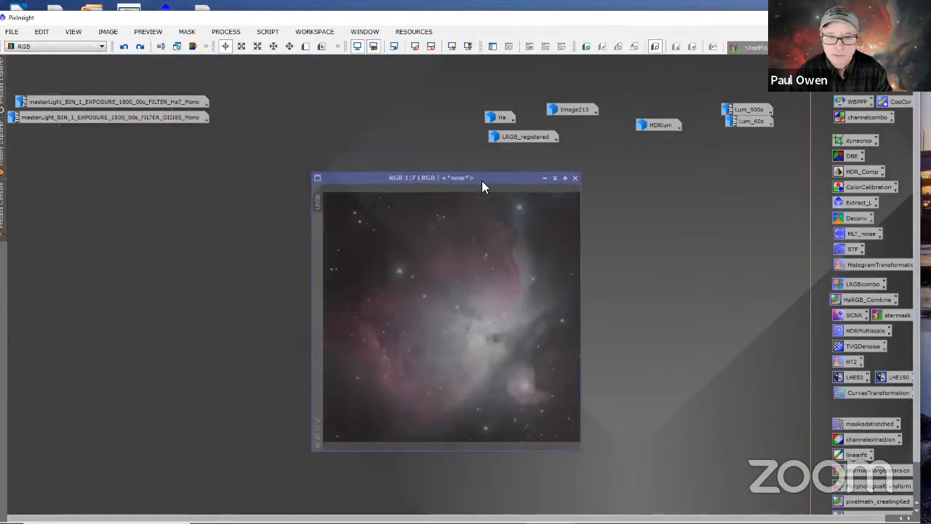
right_click(809, 221)
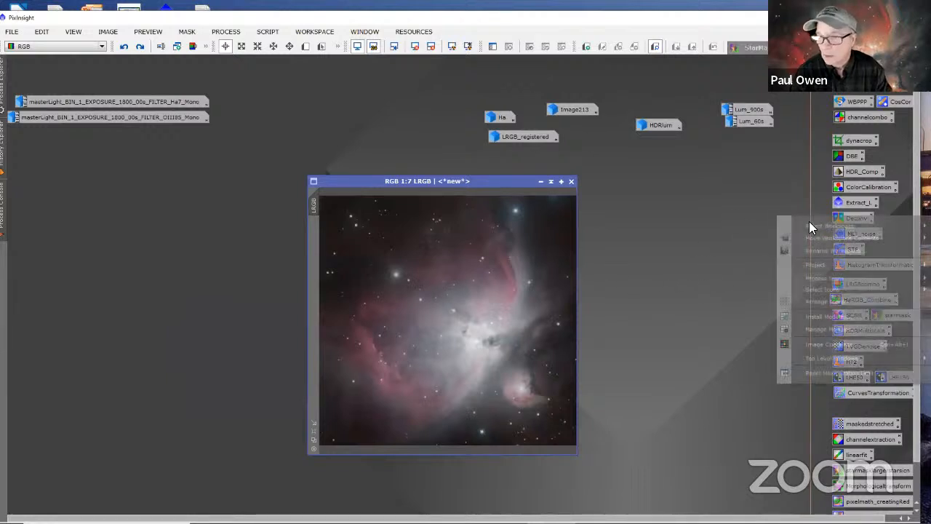
left_click(438, 24)
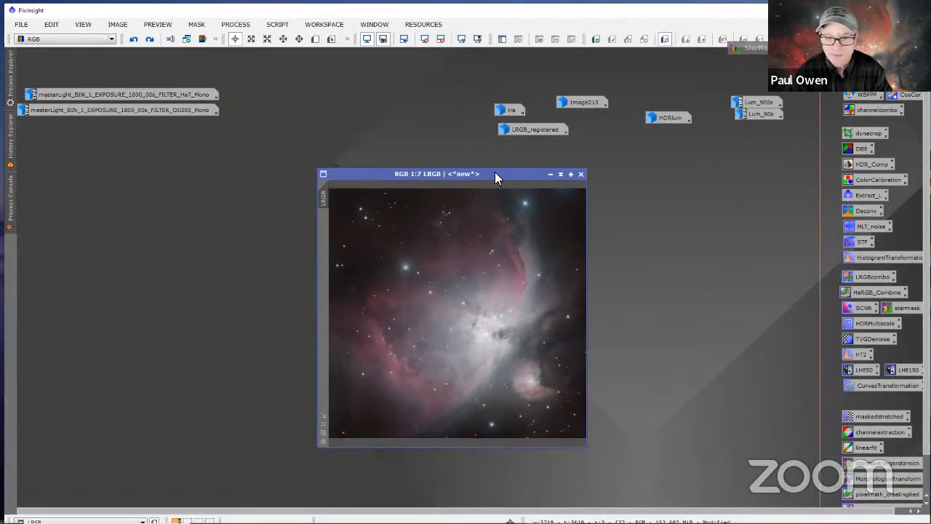
left_click_drag(495, 175, 478, 159)
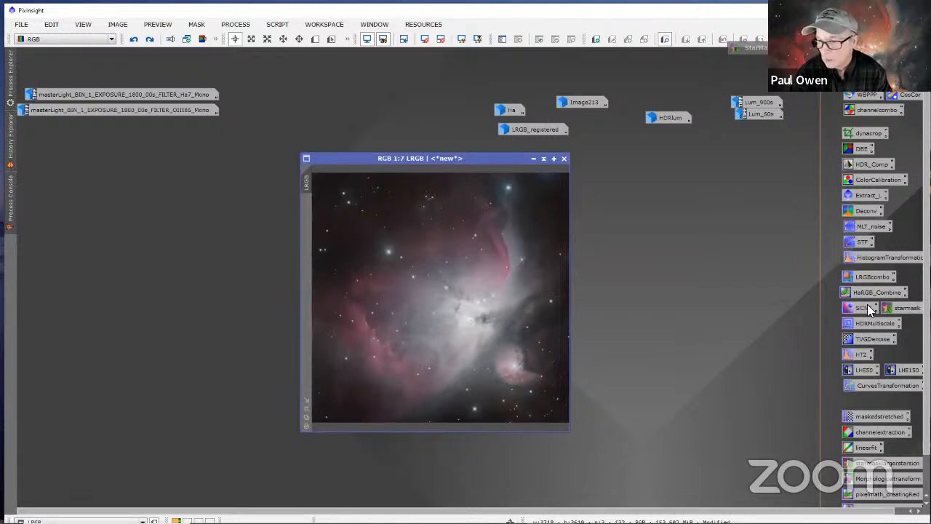
Step: Open the LHE150 LocalHistogramEqualization and preview it on LRGB with kernel radius 164 and amount 0.490
double_click(895, 368)
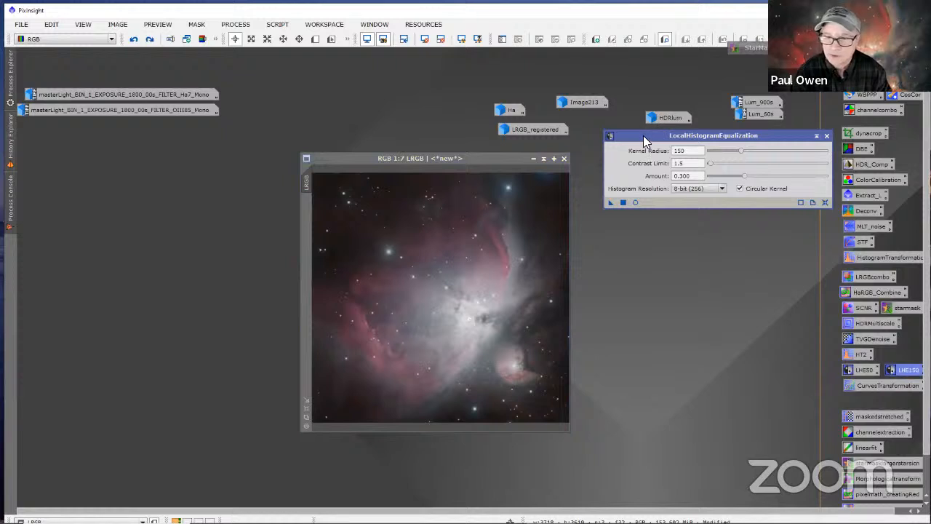
left_click_drag(643, 140, 630, 175)
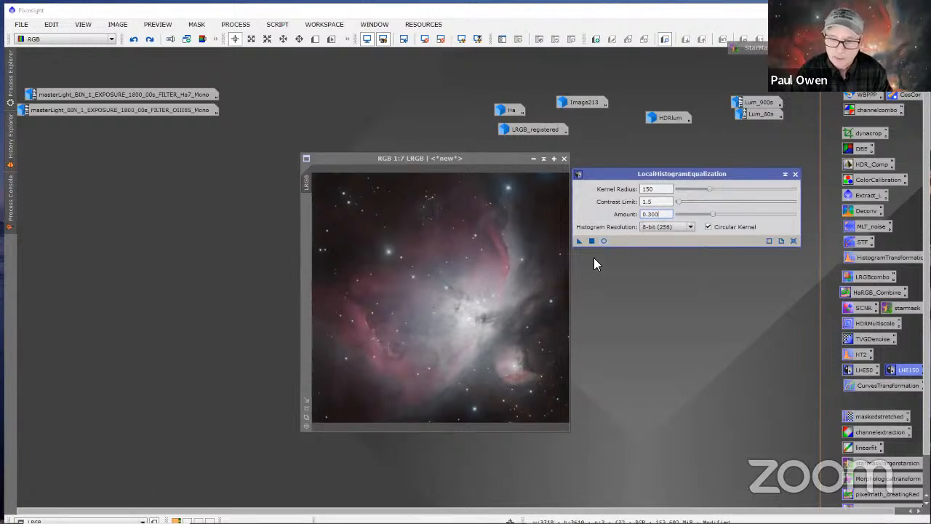
left_click(604, 239)
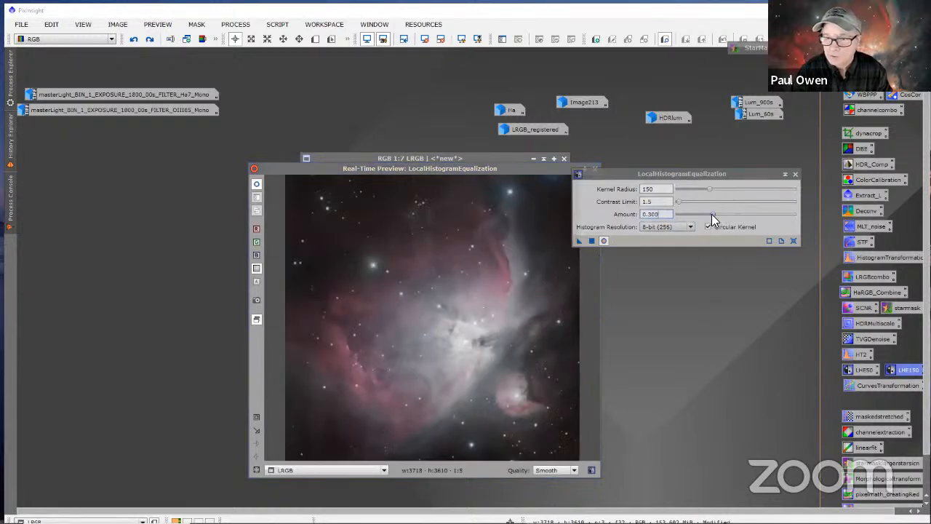
left_click_drag(712, 214, 713, 191)
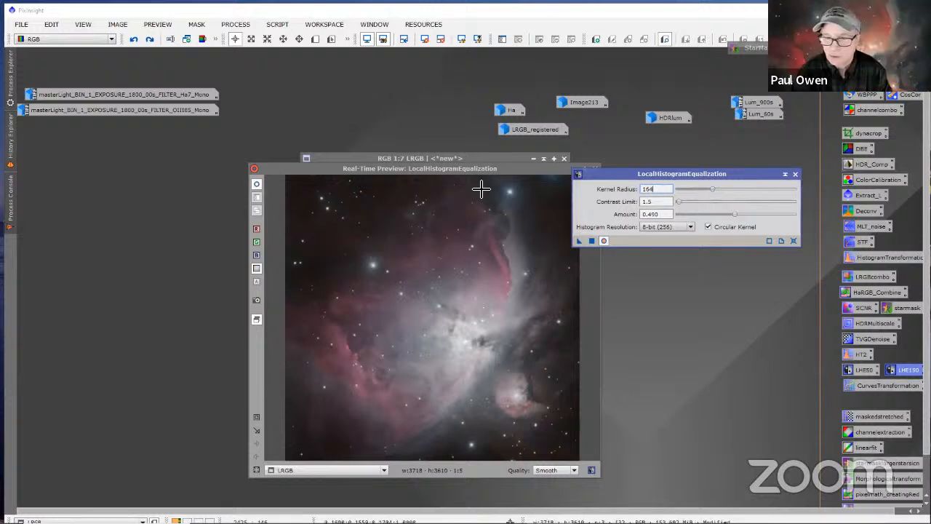
Step: Apply the LocalHistogramEqualization settings to LRGB and close the real-time preview
left_click_drag(516, 170, 701, 364)
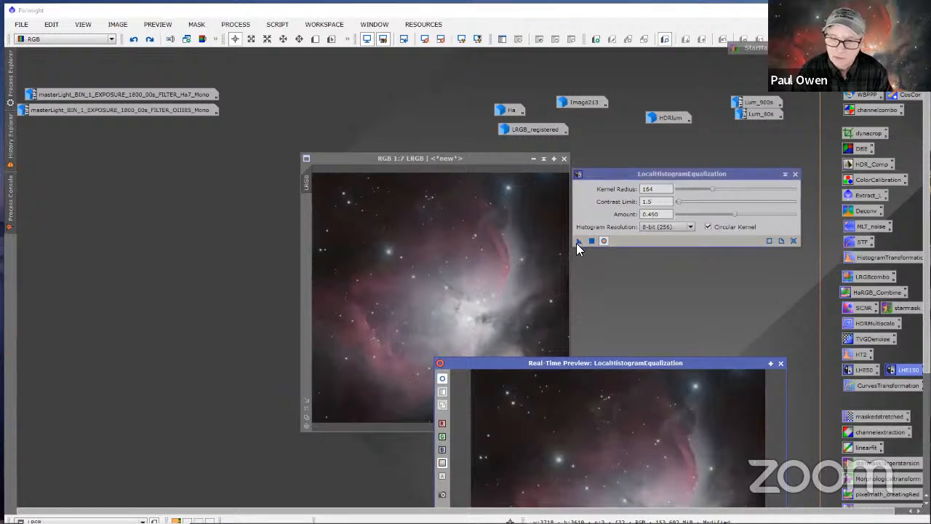
left_click_drag(578, 241, 509, 306)
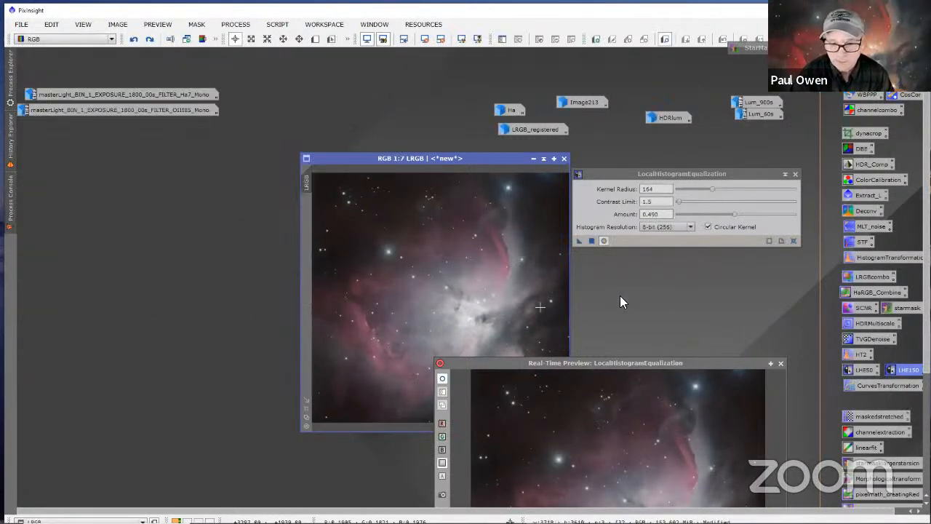
left_click(781, 363)
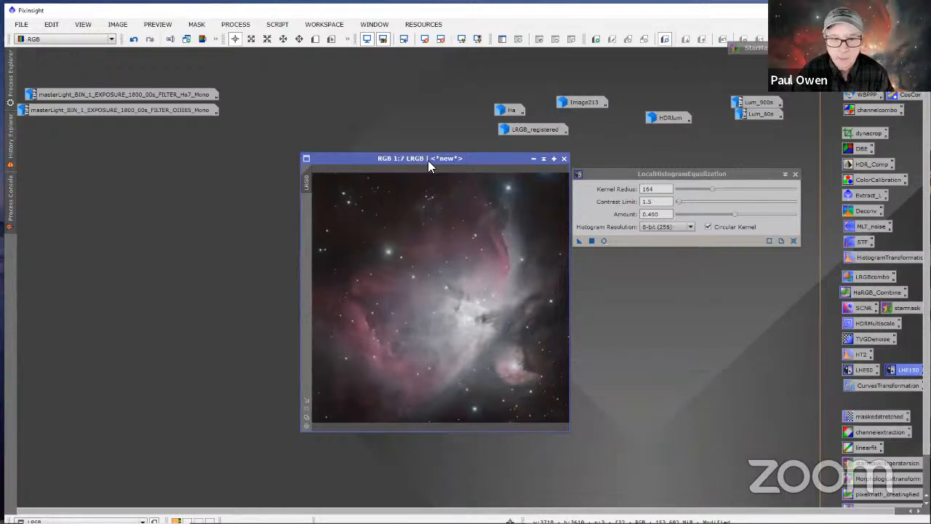
Step: Redo the local histogram equalization on LRGB to compare before and after, and close the LocalHistogramEqualization process
left_click_drag(428, 160, 400, 150)
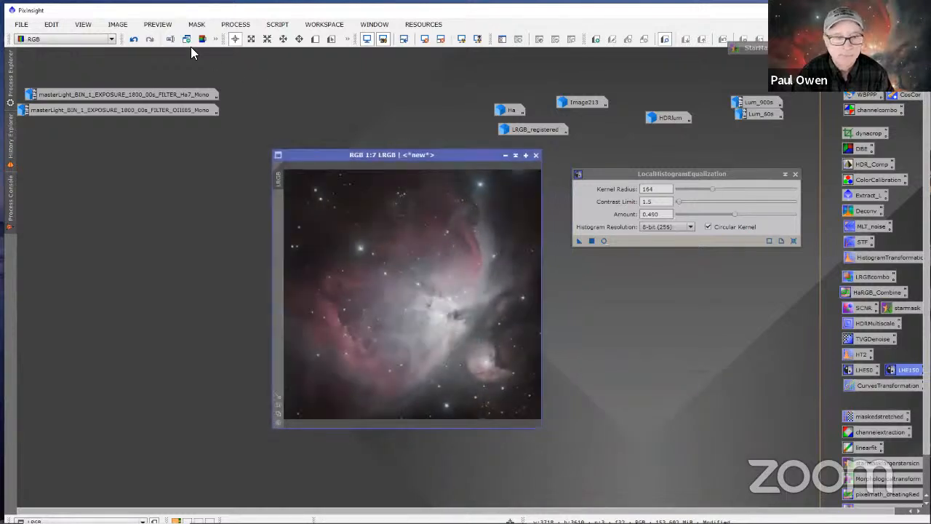
left_click(148, 39)
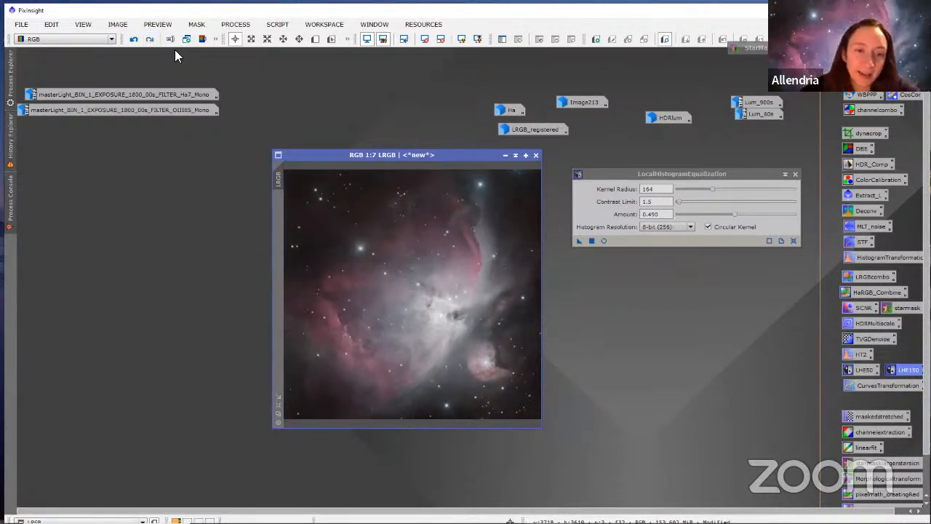
left_click(795, 174)
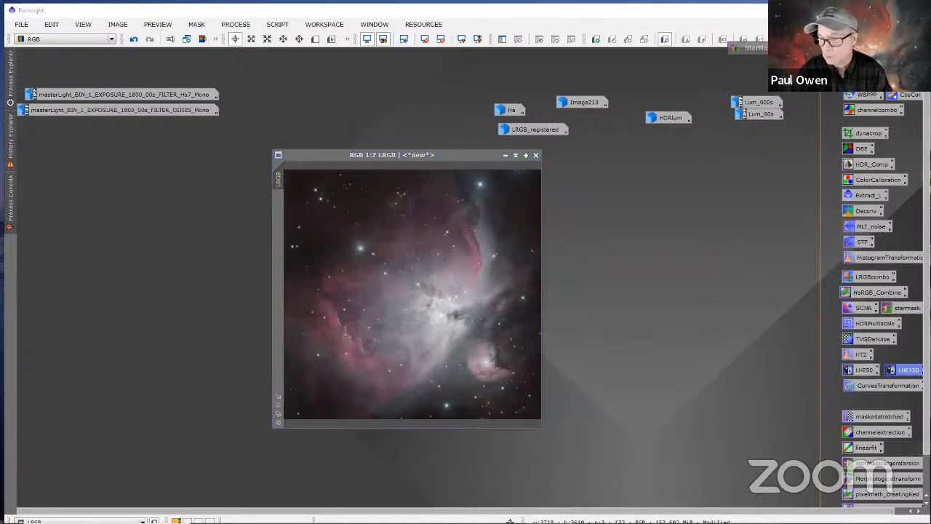
Step: Open CurvesTransformation beside LRGB and start its real-time preview, placed clear of the curve editor
double_click(857, 383)
left_click_drag(639, 136, 593, 136)
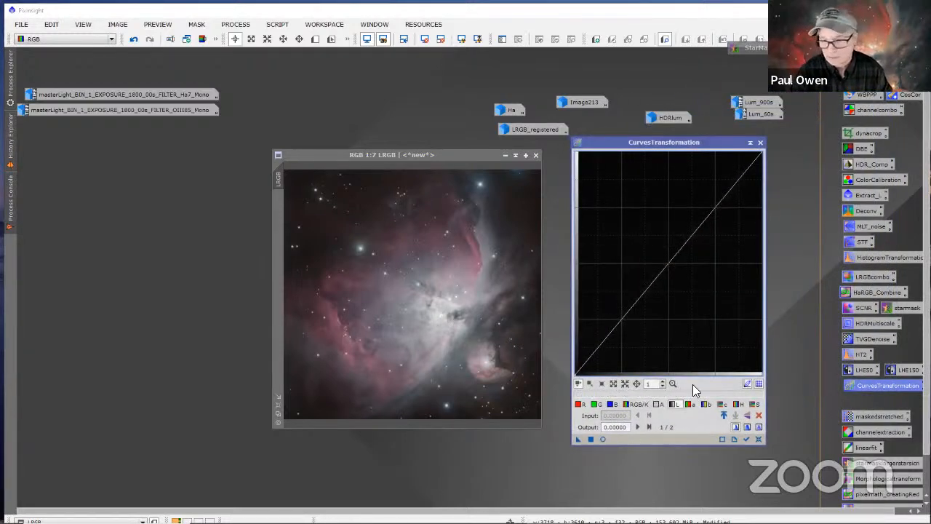
left_click(603, 440)
left_click_drag(526, 364, 180, 176)
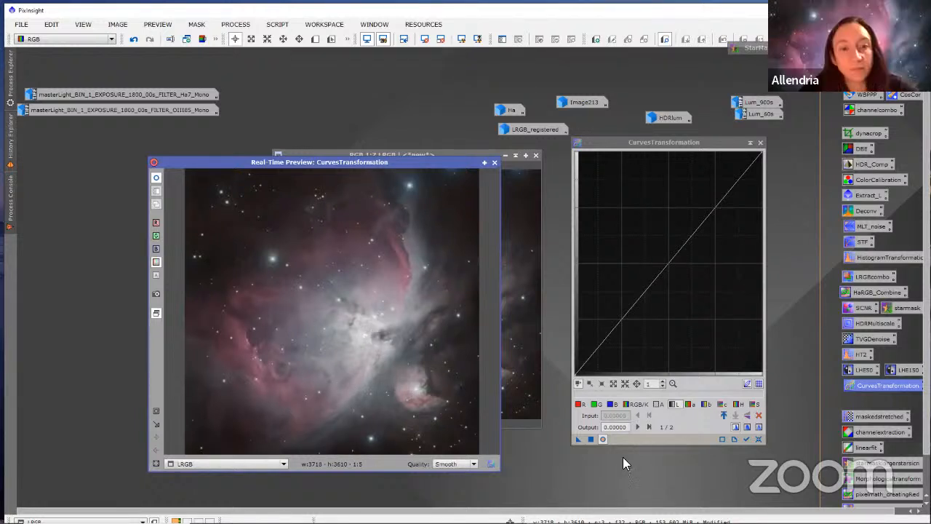
Step: Shape the b curve with a shadow point near 0.15, a midpoint at about 0.53 input and 0.51 output, and a slightly lowered highlight point
left_click(703, 405)
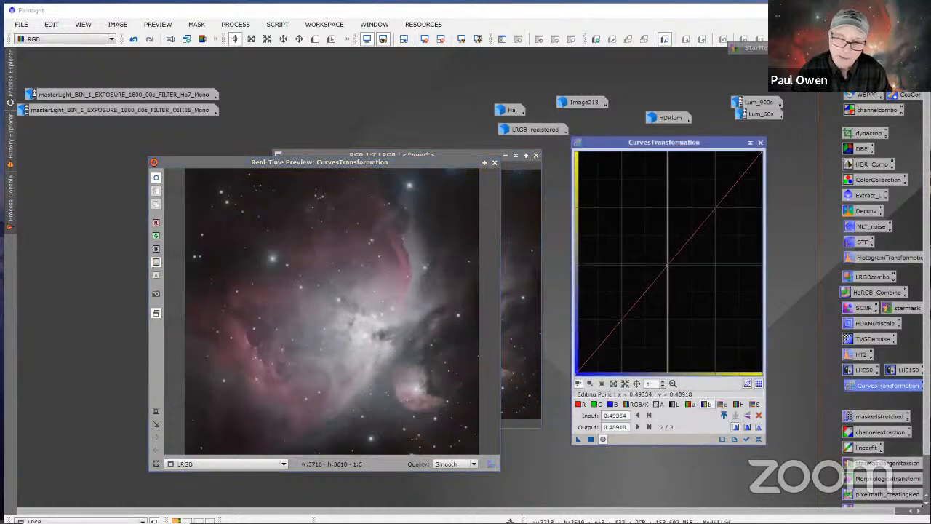
left_click_drag(669, 264, 669, 263)
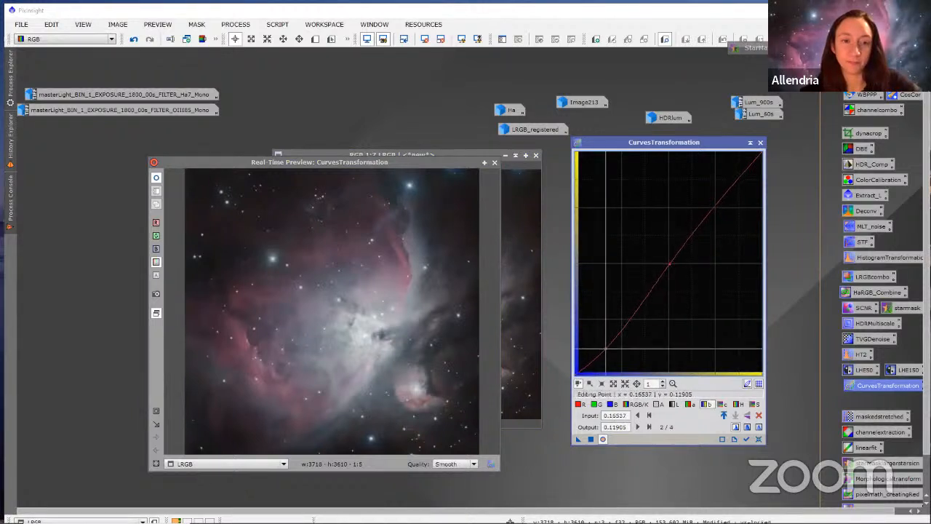
left_click(603, 339)
left_click_drag(604, 338, 605, 337)
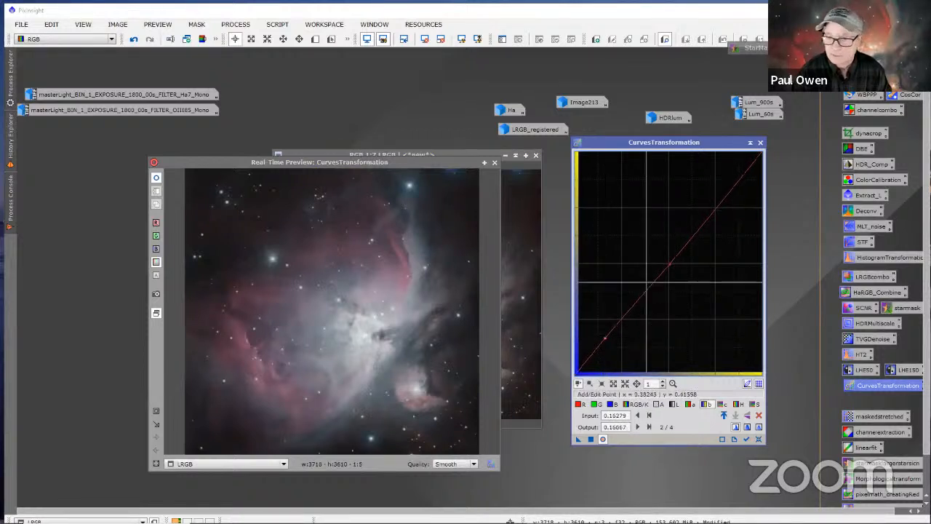
left_click(716, 209)
mouse_move(716, 209)
left_mouse_down()
mouse_move(726, 218)
mouse_move(722, 210)
left_mouse_up()
left_click_drag(668, 263, 674, 259)
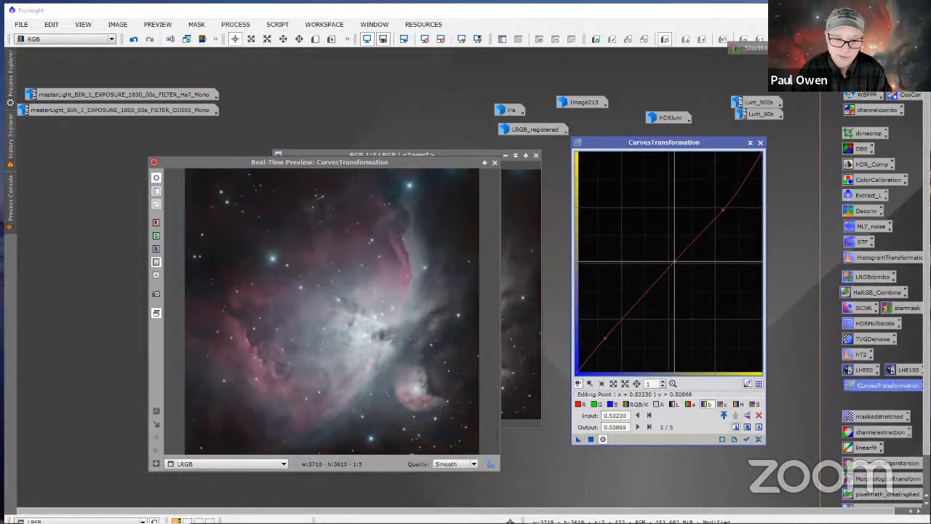
Step: Raise the saturation curve's midtones and shape the lightness curve with a shadow point and a highlight point near 0.81 input and output
left_click(759, 415)
left_click_drag(654, 281, 660, 256)
left_click(673, 406)
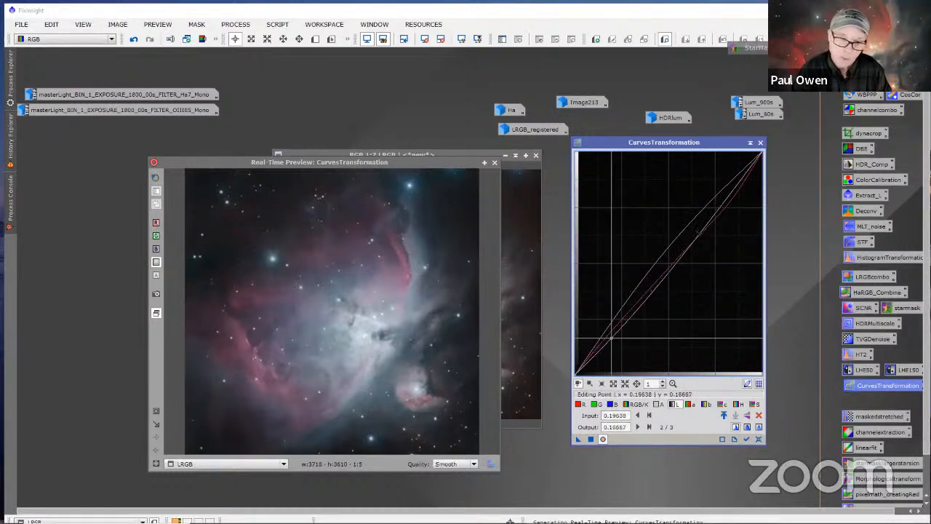
left_click(612, 334)
left_click_drag(613, 334, 610, 331)
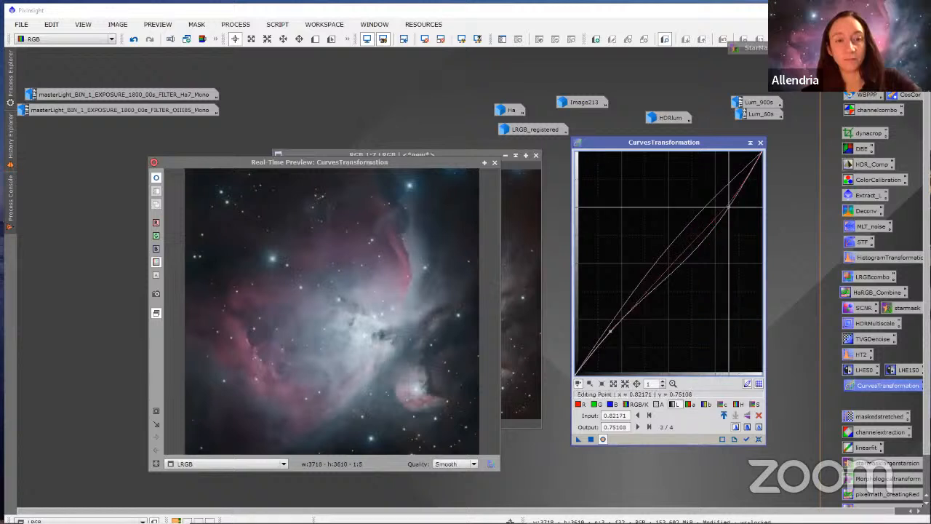
mouse_move(720, 197)
left_mouse_down()
mouse_move(719, 183)
mouse_move(726, 193)
left_mouse_up()
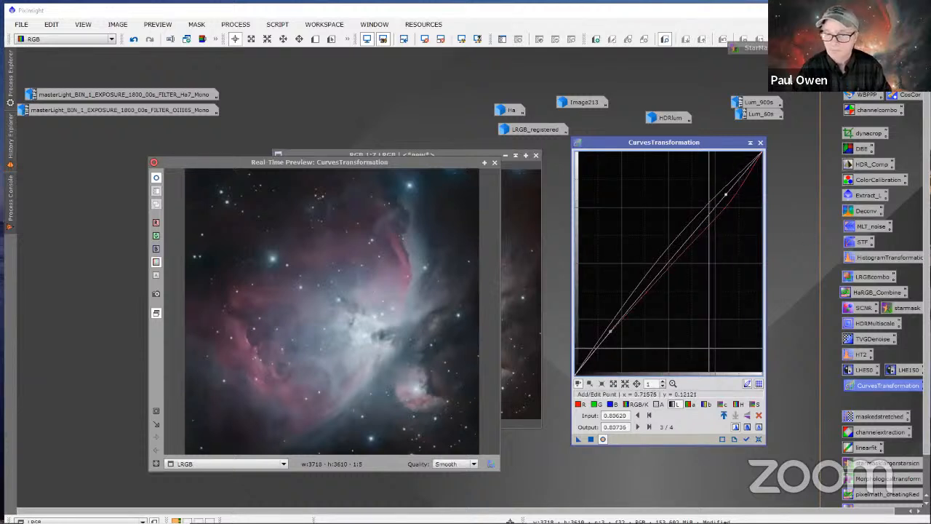
Step: Set the a curve's midpoint to about 0.499 input and 0.504 output, and apply the CurvesTransformation to LRGB
left_click(689, 404)
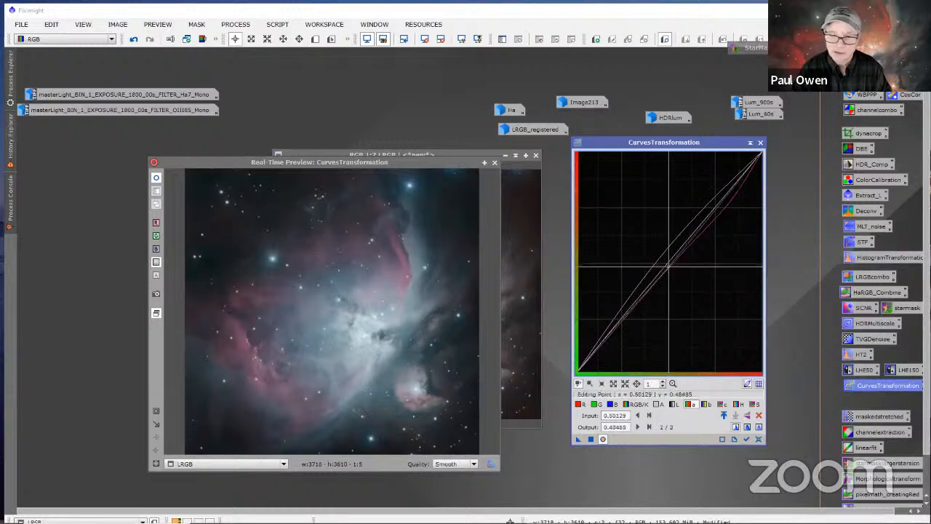
left_click_drag(669, 265, 668, 263)
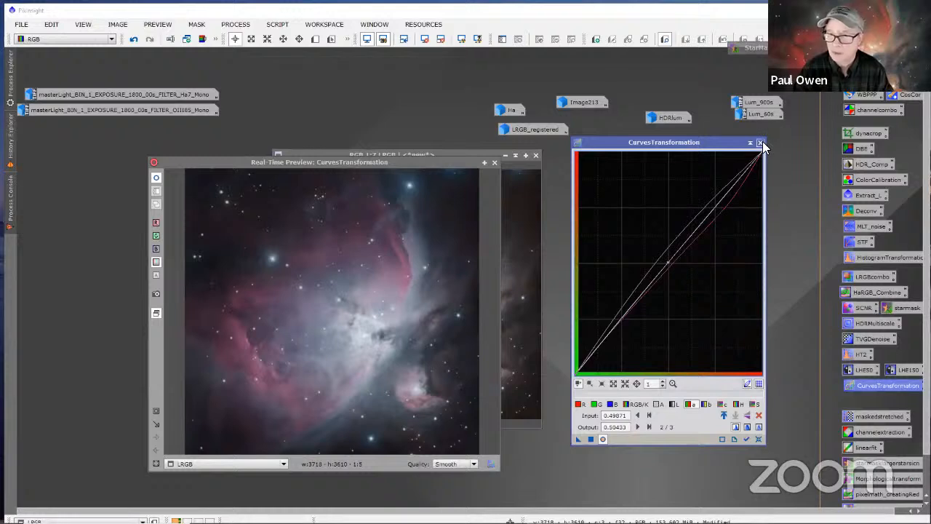
left_click(591, 439)
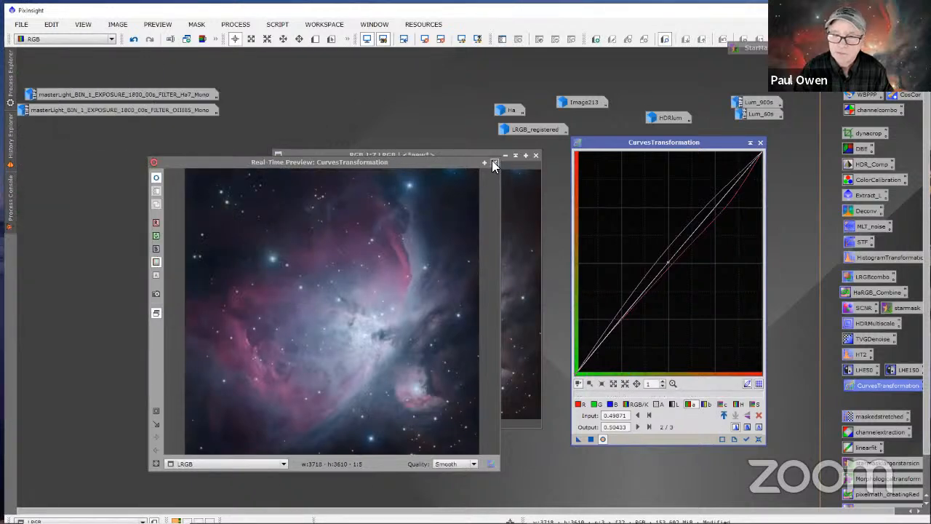
left_click(494, 163)
left_click(761, 142)
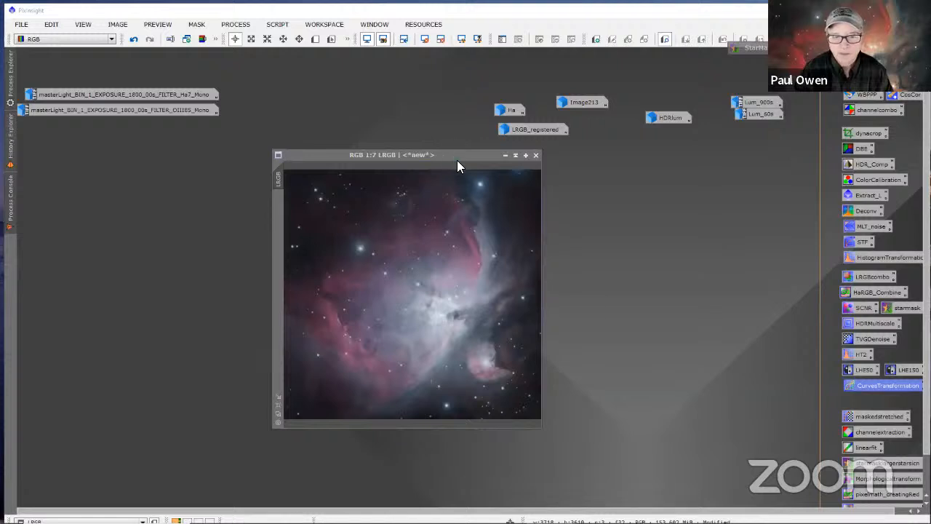
Step: Switch to Photoshop, close the open 2HDR_rgb.tif document and return to PixInsight
left_click_drag(449, 156, 470, 152)
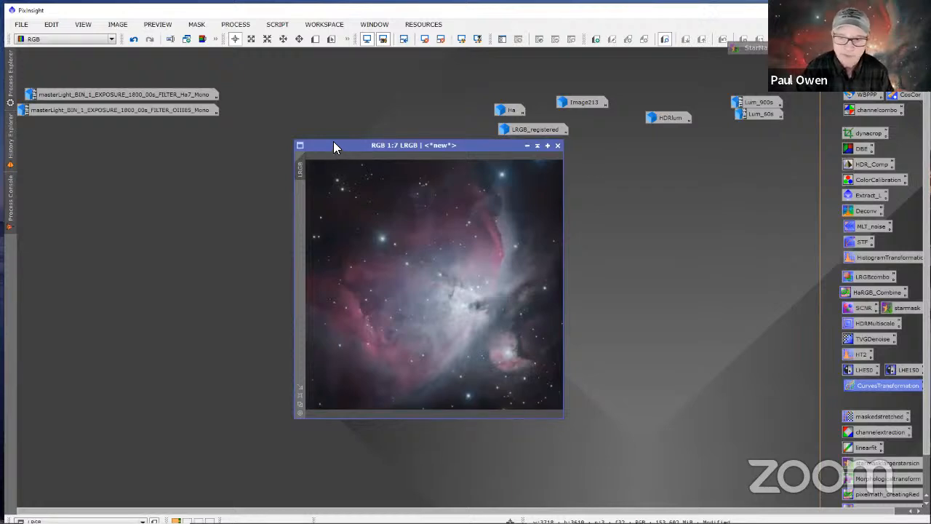
mouse_move(406, 518)
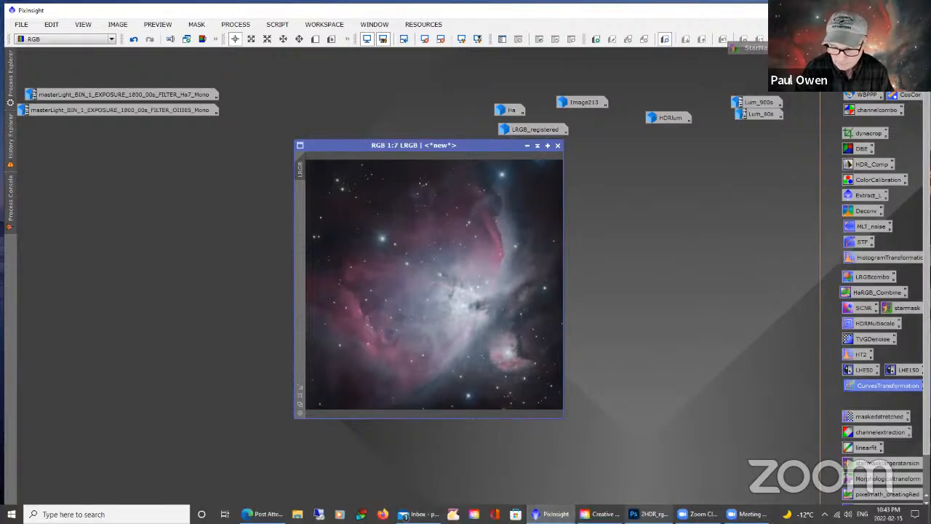
left_click(662, 512)
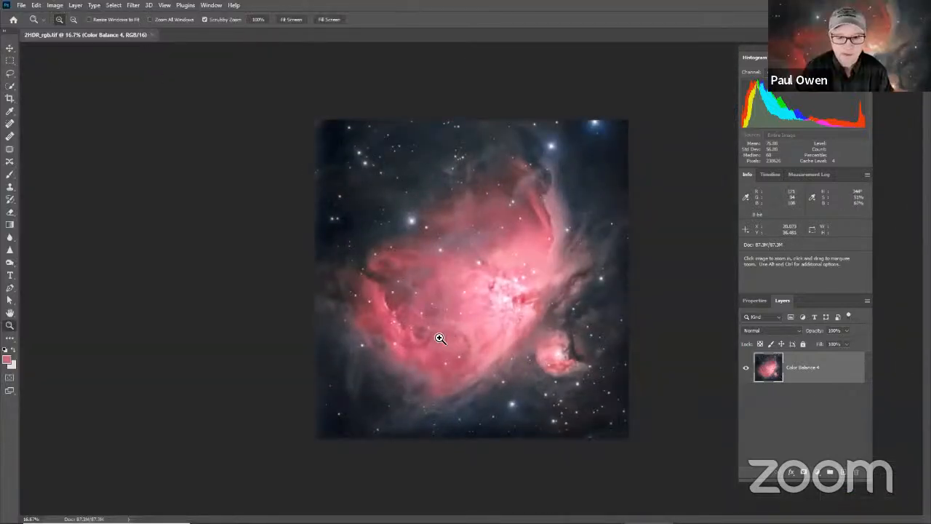
left_click(152, 34)
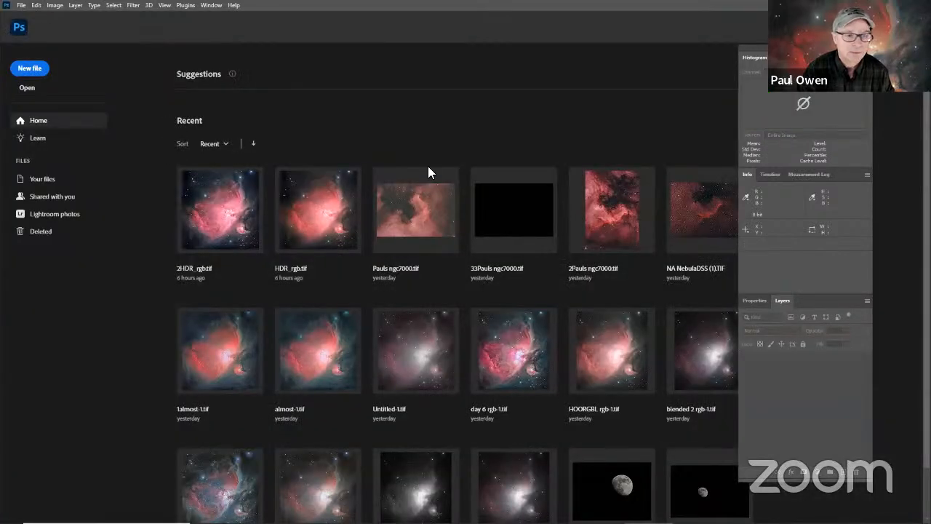
mouse_move(603, 522)
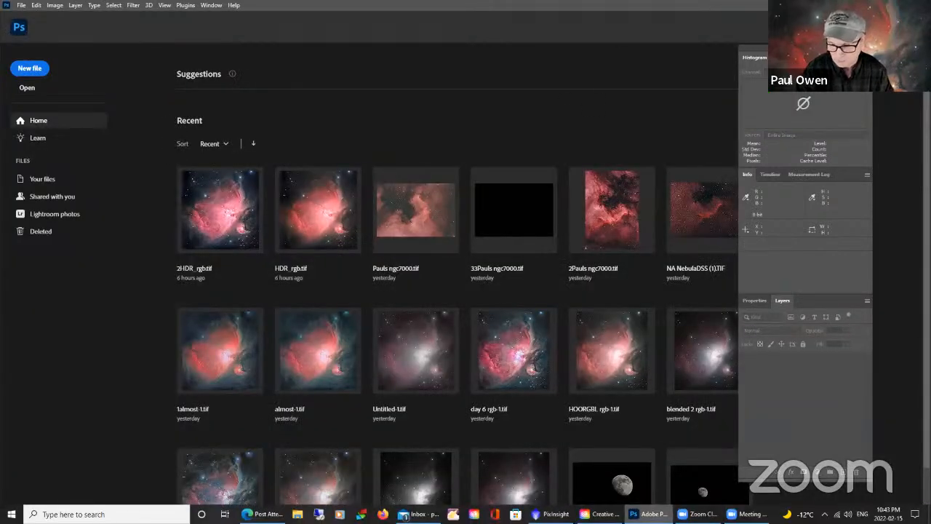
left_click(555, 513)
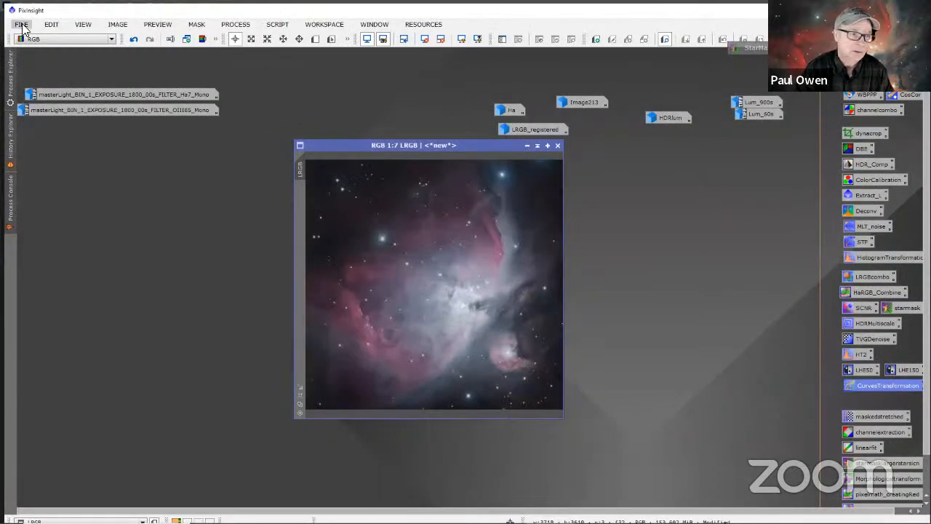
Step: Save the LRGB image as LRGB.xisf in the HDR_COMP folder with the 16-bit unsigned integer sample format
left_click(22, 24)
left_click(63, 121)
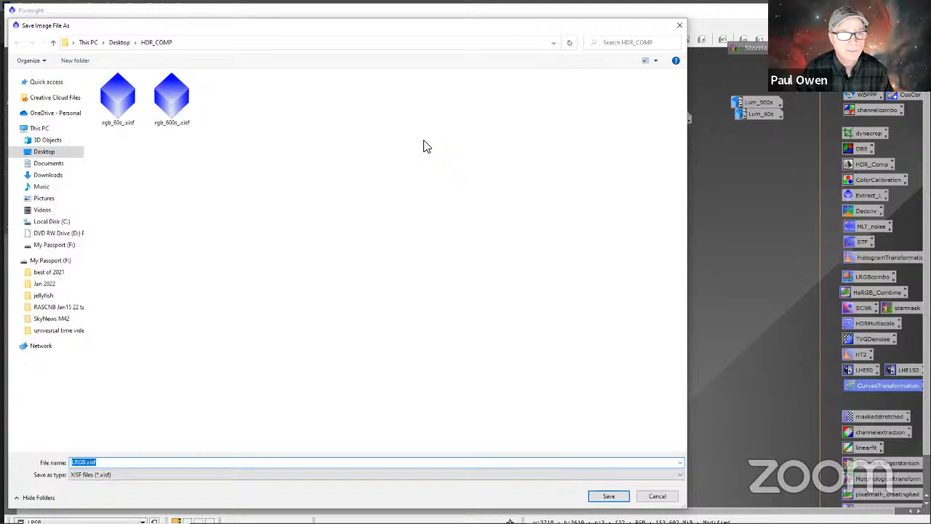
left_click(603, 495)
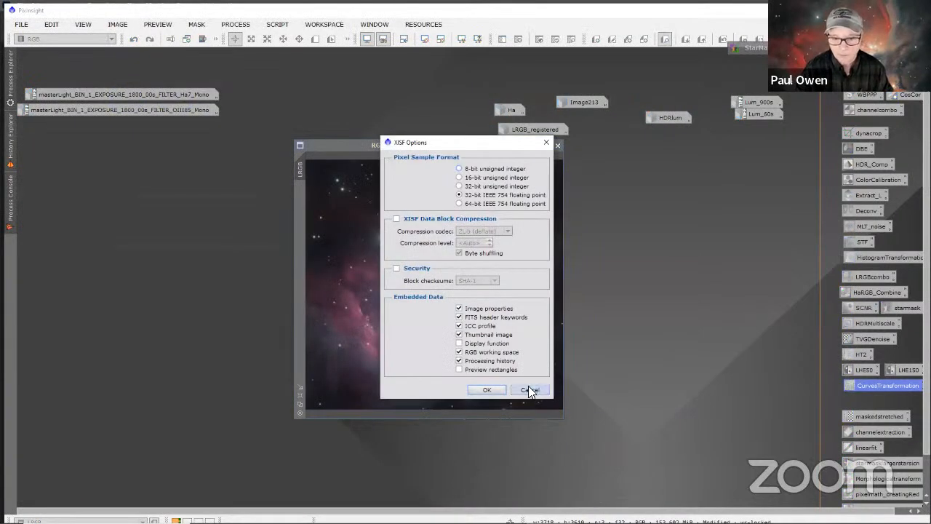
left_click(459, 177)
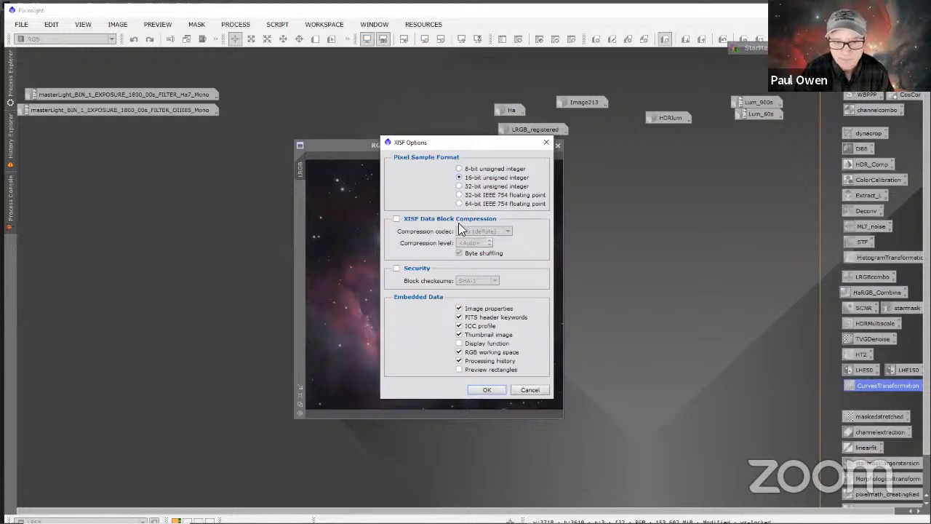
left_click(487, 390)
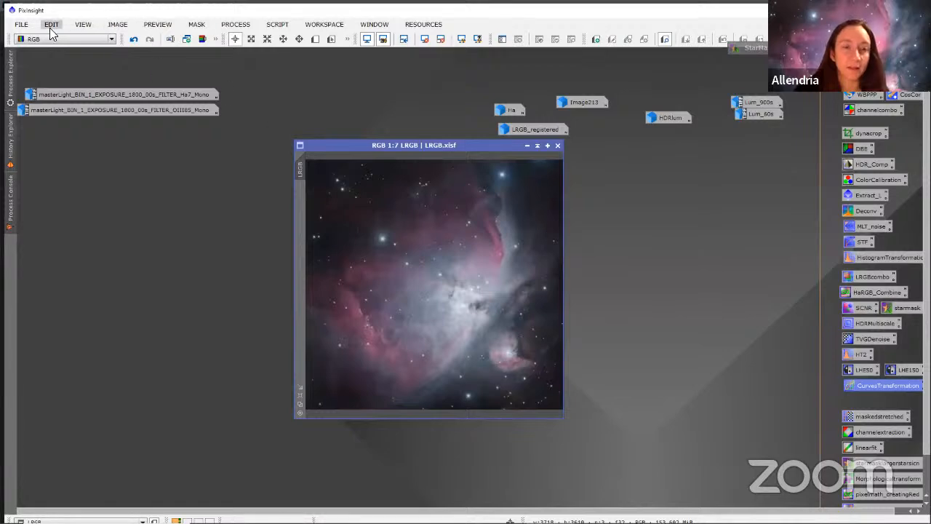
Step: Save the LRGB image as LRGB.tif in the HDR_COMP folder with the 16-bit unsigned integer sample format
left_click(21, 24)
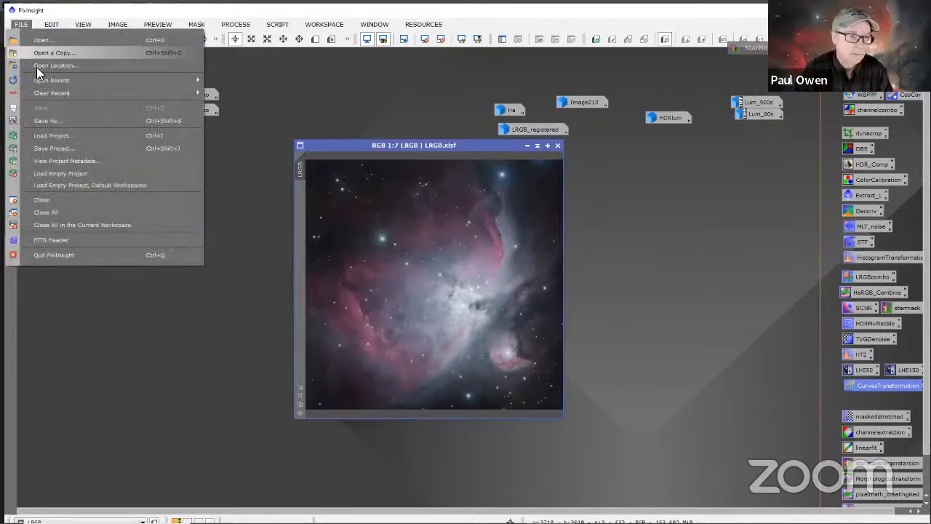
left_click(51, 121)
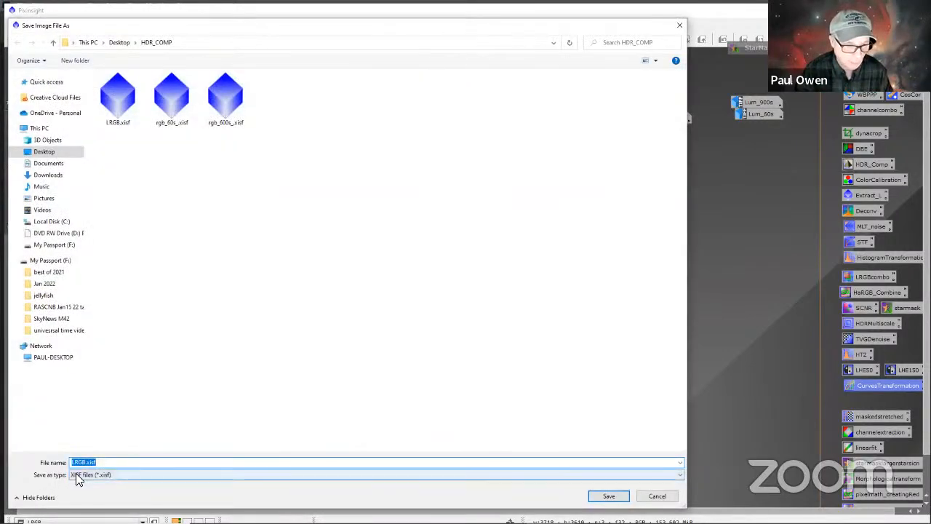
left_click(80, 477)
left_click(82, 443)
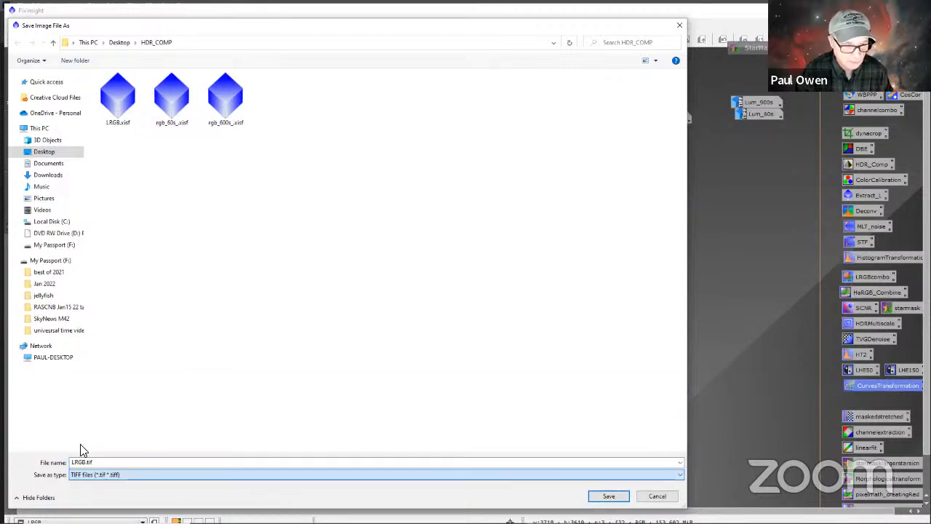
left_click(608, 497)
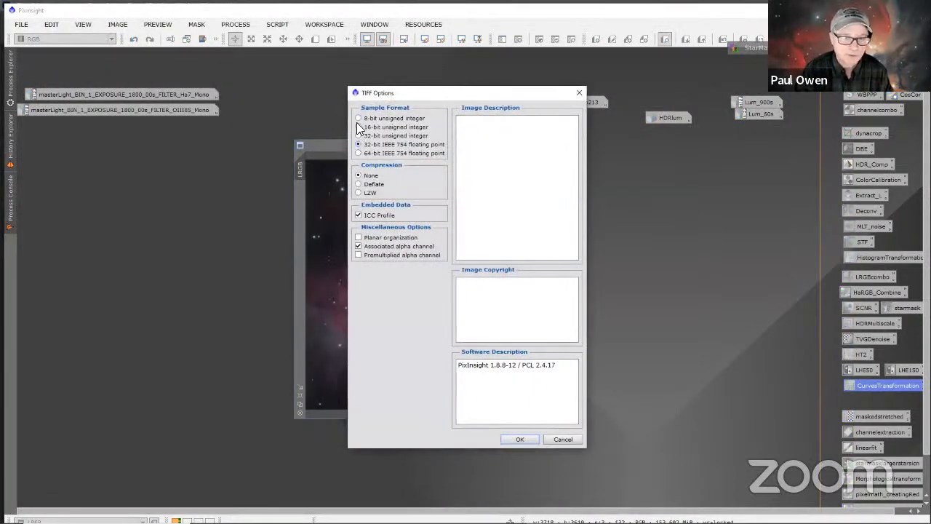
left_click(359, 127)
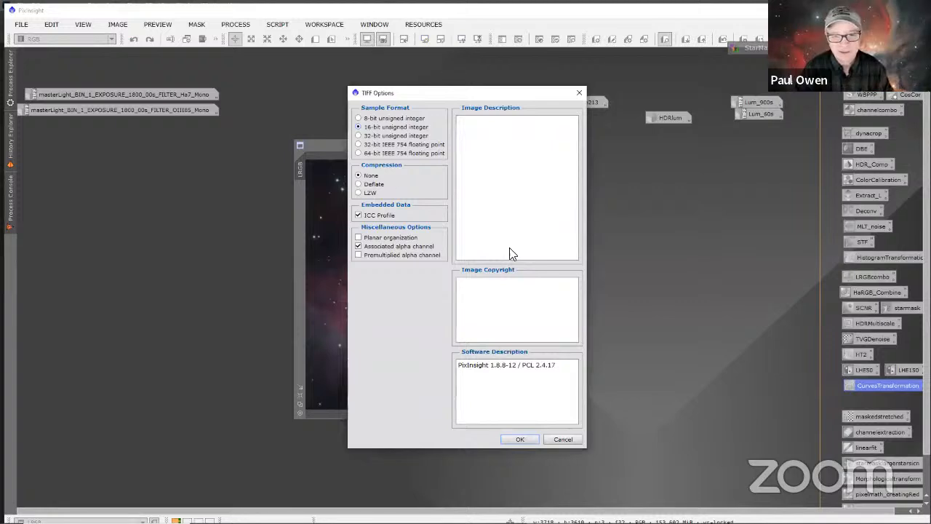
left_click(519, 438)
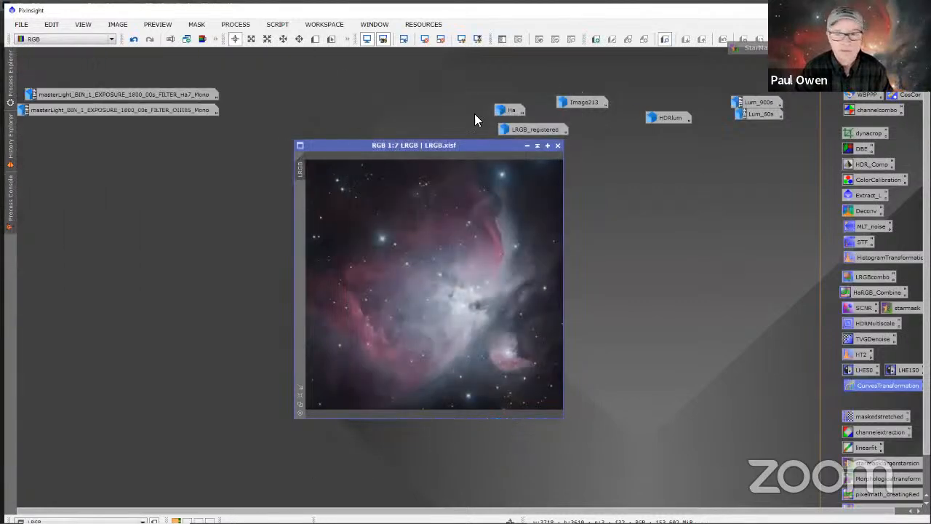
Step: Switch to Photoshop and open LRGB.tif from the HDR_COMP folder
left_click(875, 10)
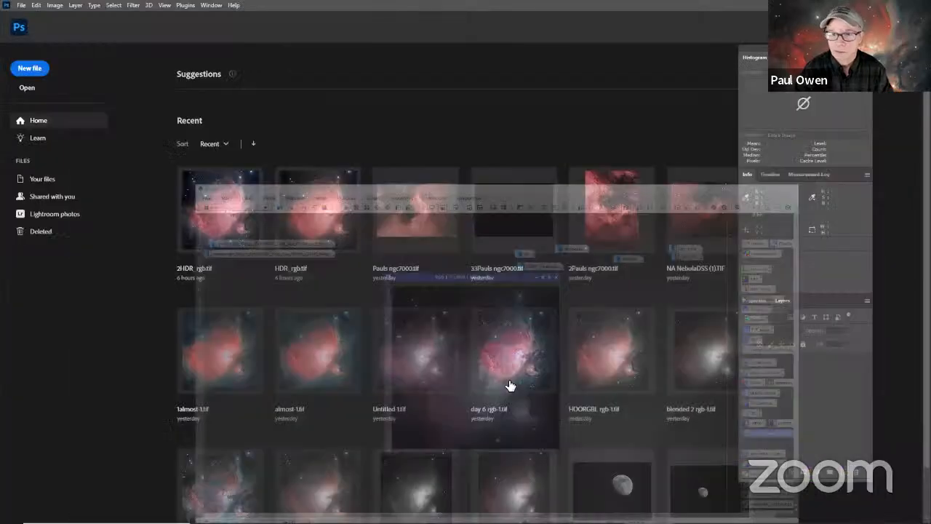
left_click(21, 5)
left_click(31, 25)
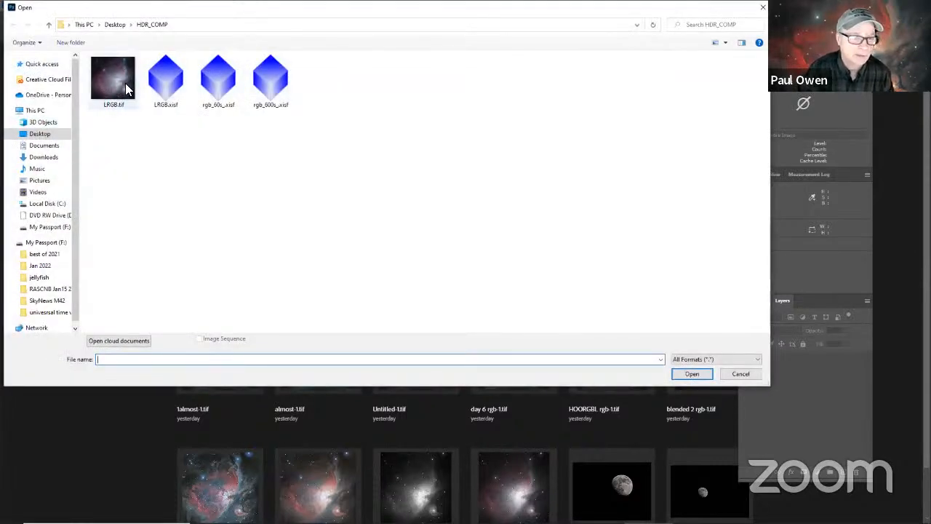
left_click(115, 74)
left_click(693, 374)
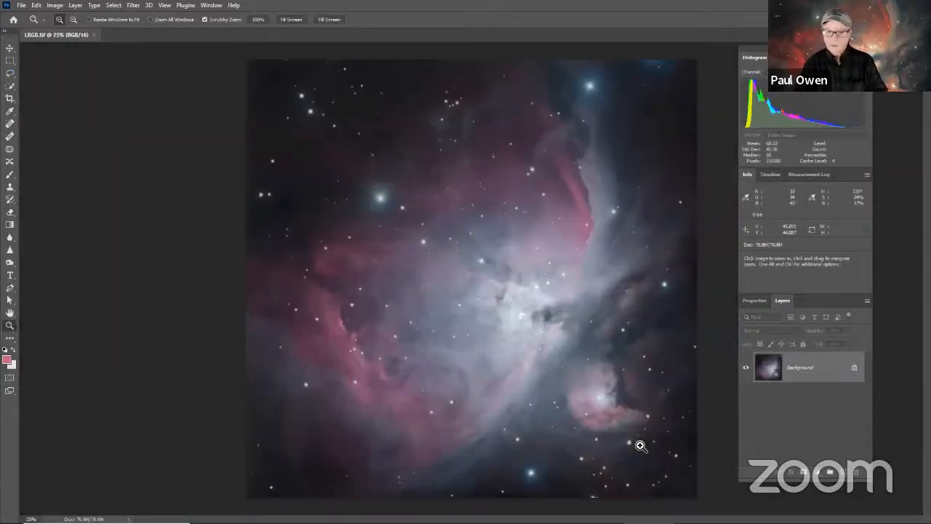
Step: Unlock the Background layer of LRGB.tif to make it a regular editable layer
right_click(651, 321)
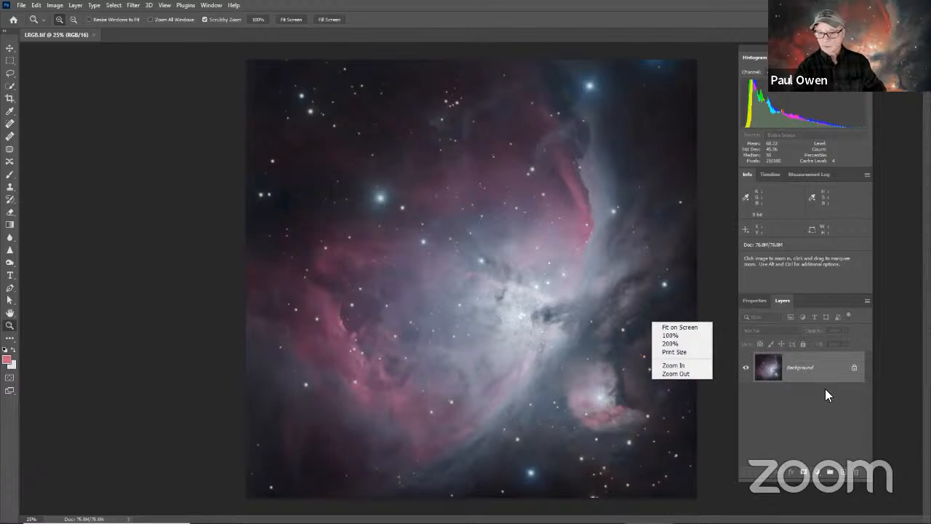
left_click(884, 399)
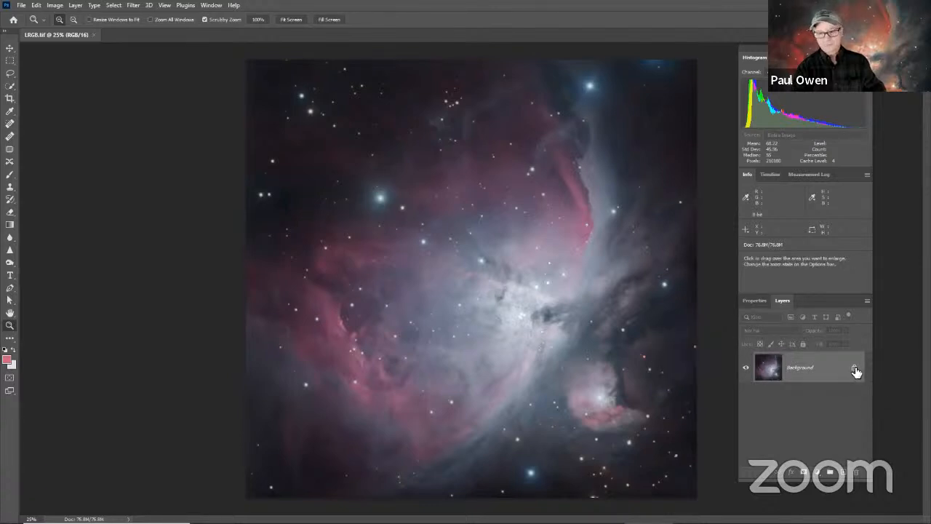
left_click(854, 369)
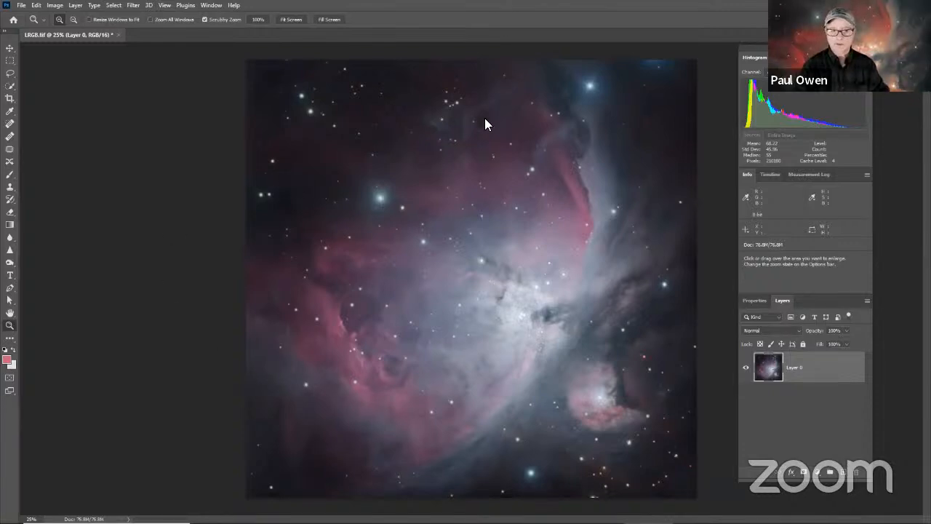
Step: Create a Color Range selection sampled from the dim nebulosity above the nebula's centre
left_click(113, 5)
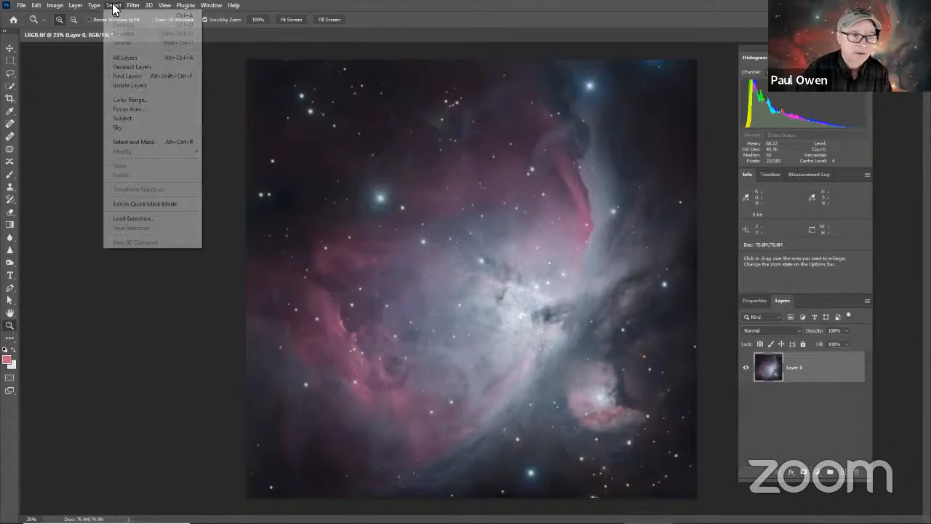
left_click(132, 102)
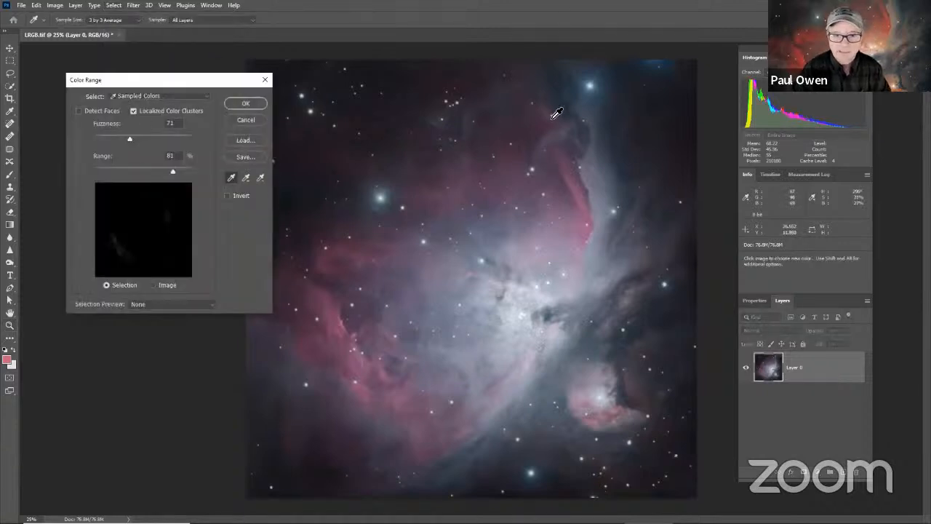
left_click(471, 118)
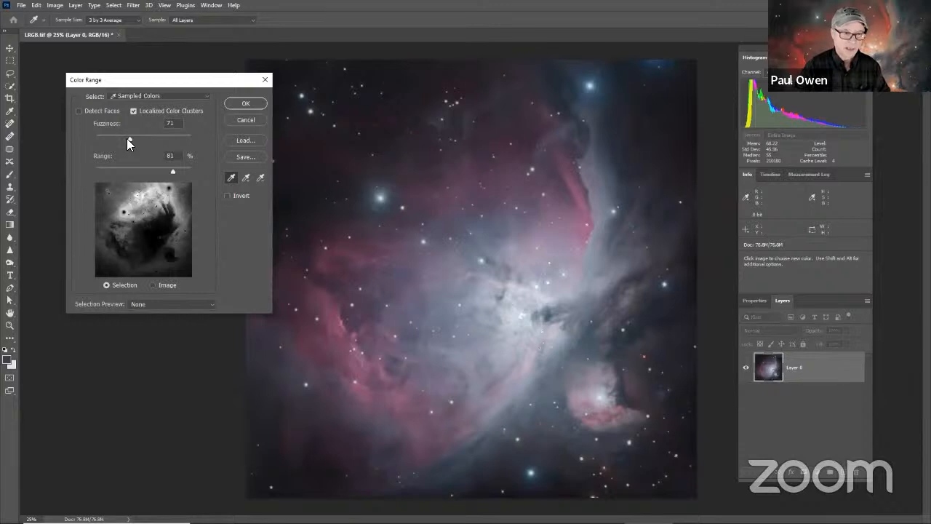
left_click(247, 105)
key("z")
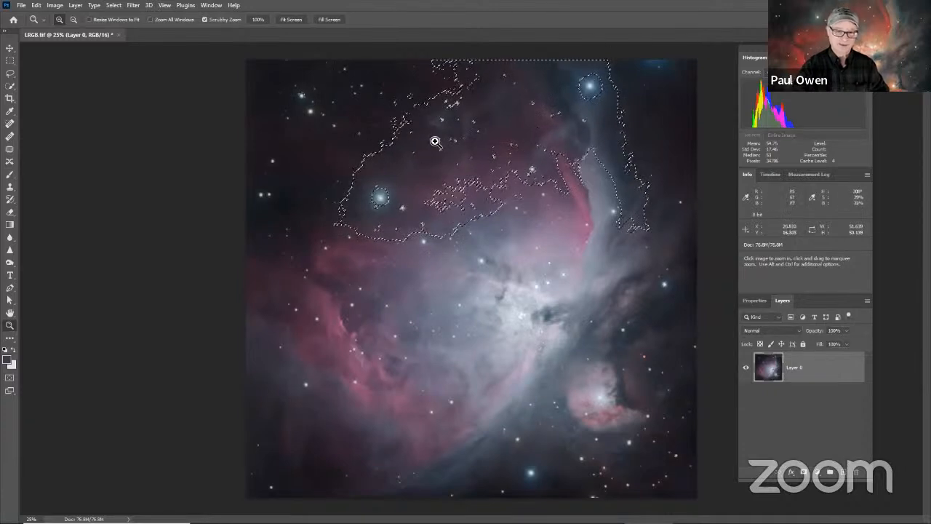
Step: Add a Color Balance adjustment layer for the selection and set its Highlights to Cyan–Red about -43 and Yellow–Blue +8
left_click(818, 473)
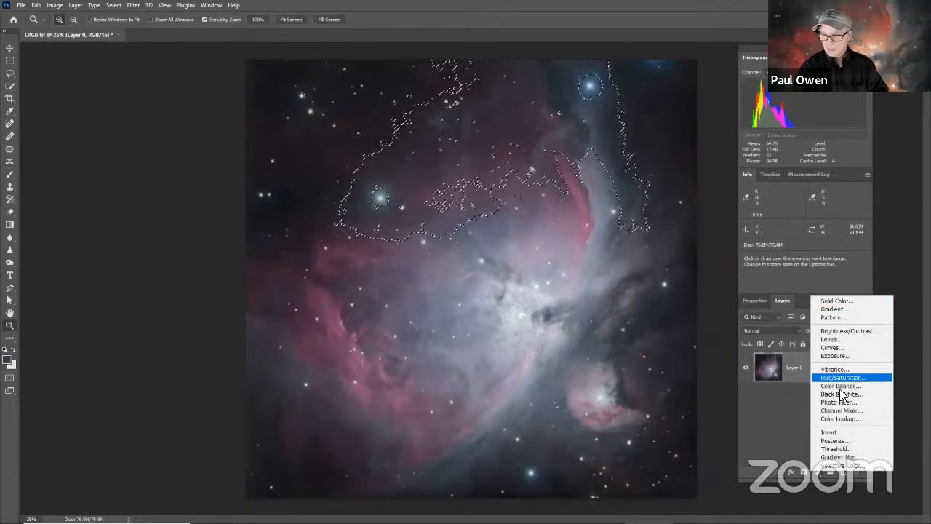
left_click(830, 386)
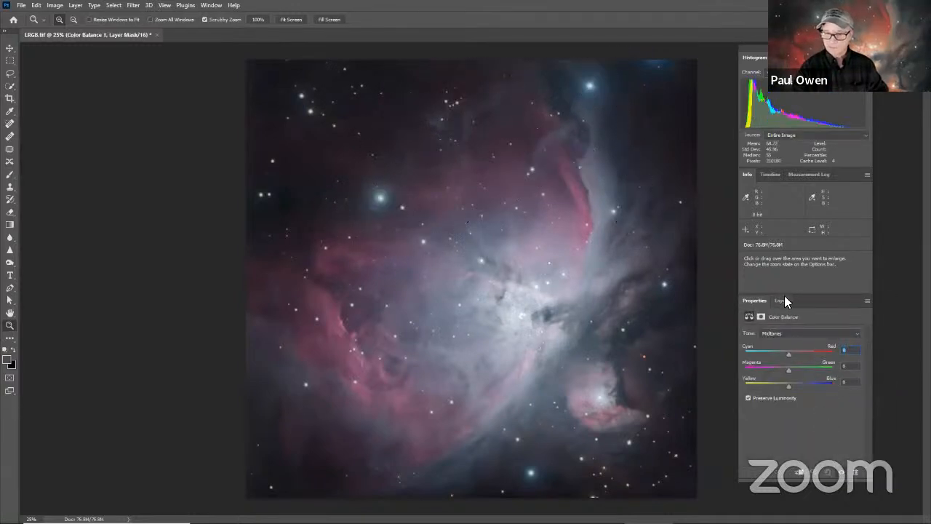
left_click(790, 334)
left_click(765, 356)
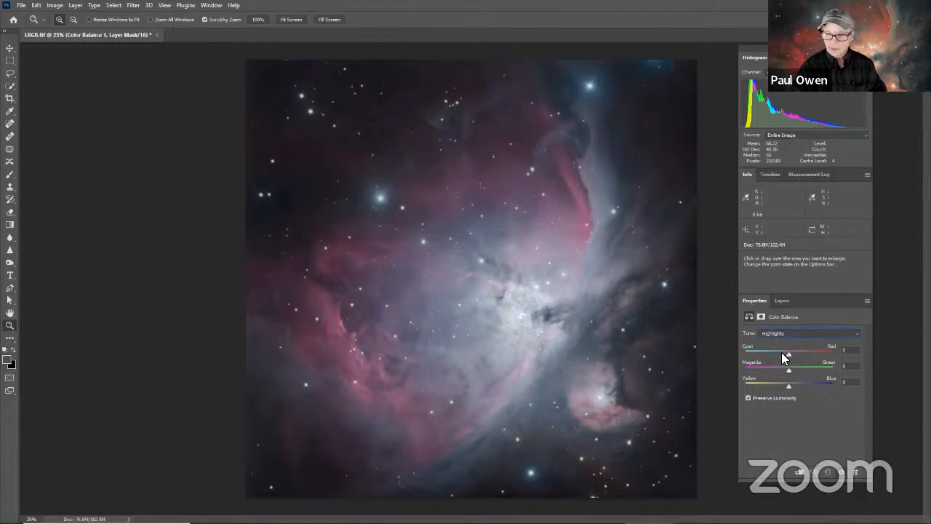
left_click(788, 354)
mouse_move(784, 354)
left_mouse_down()
mouse_move(760, 358)
mouse_move(781, 355)
mouse_move(760, 357)
mouse_move(780, 350)
mouse_move(758, 346)
mouse_move(769, 346)
left_mouse_up()
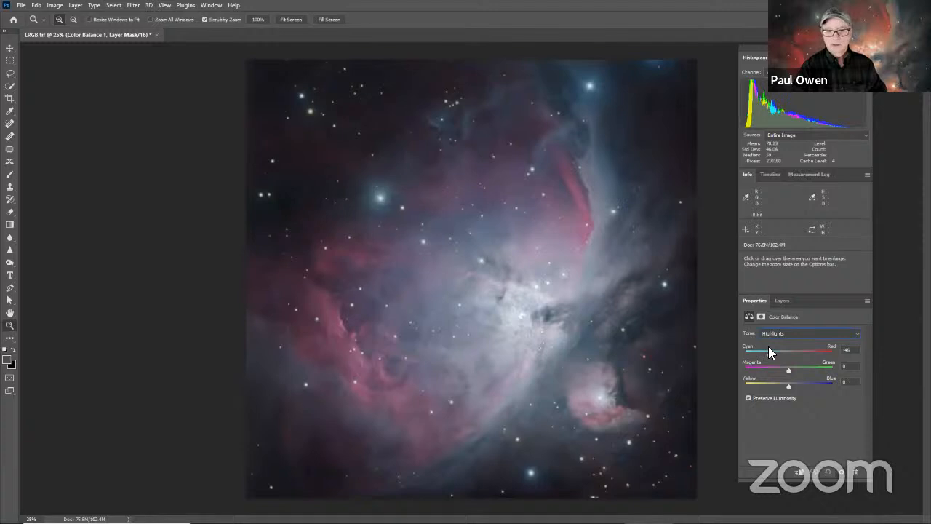
left_click_drag(789, 384, 784, 386)
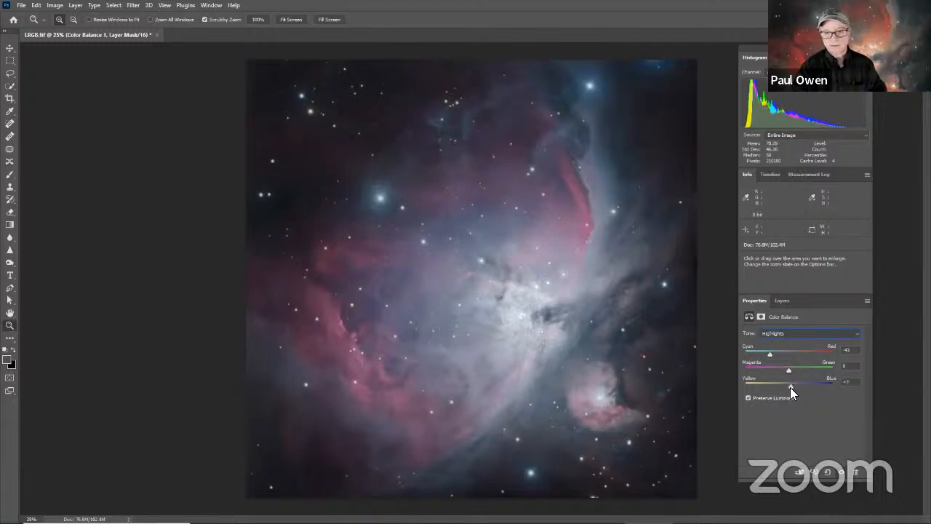
mouse_move(790, 387)
left_mouse_down()
mouse_move(825, 378)
mouse_move(772, 382)
mouse_move(797, 385)
left_mouse_up()
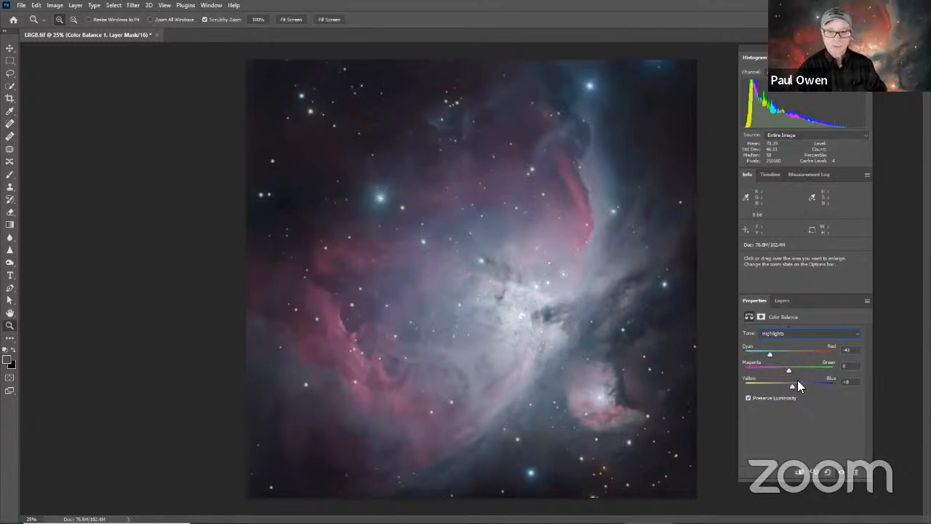
Step: Select Layer 0 and create a Color Range selection sampled from the dim nebulosity in the image's lower-left area
left_click(782, 300)
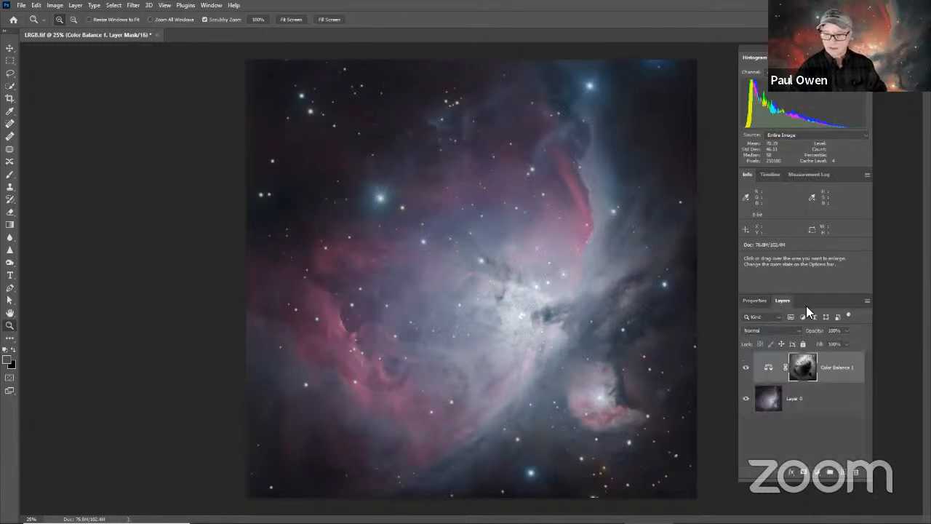
left_click(827, 405)
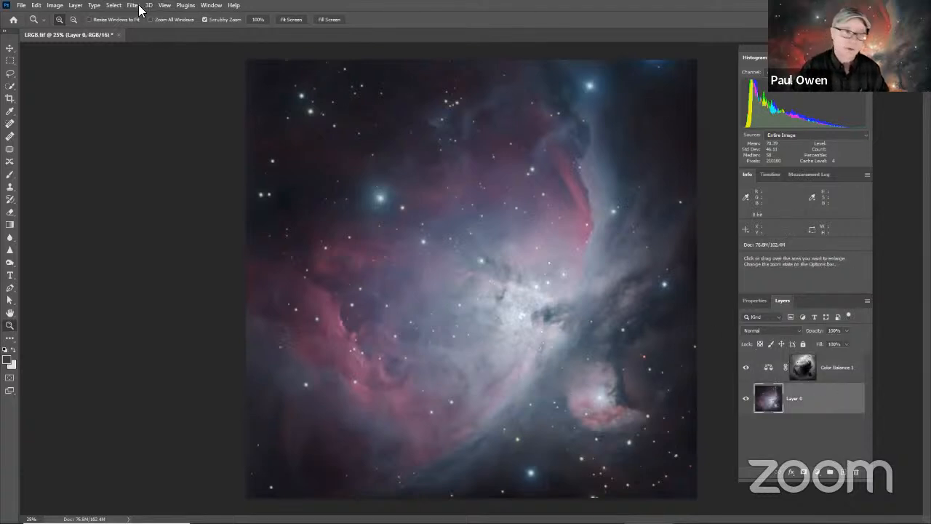
left_click(113, 5)
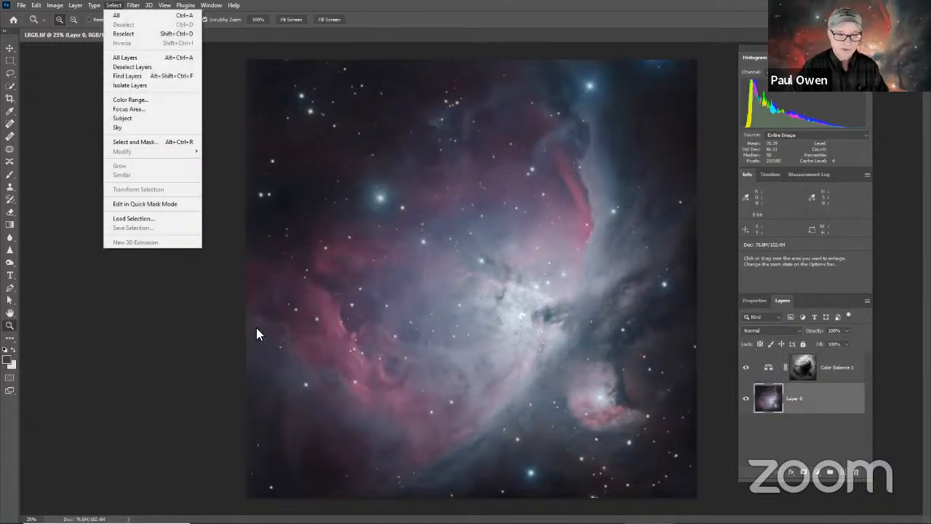
left_click(141, 99)
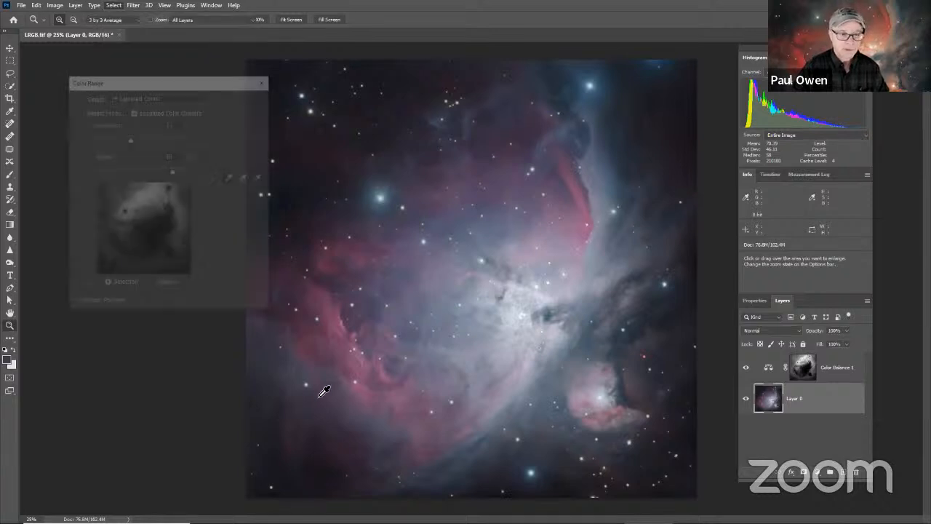
left_click(300, 373)
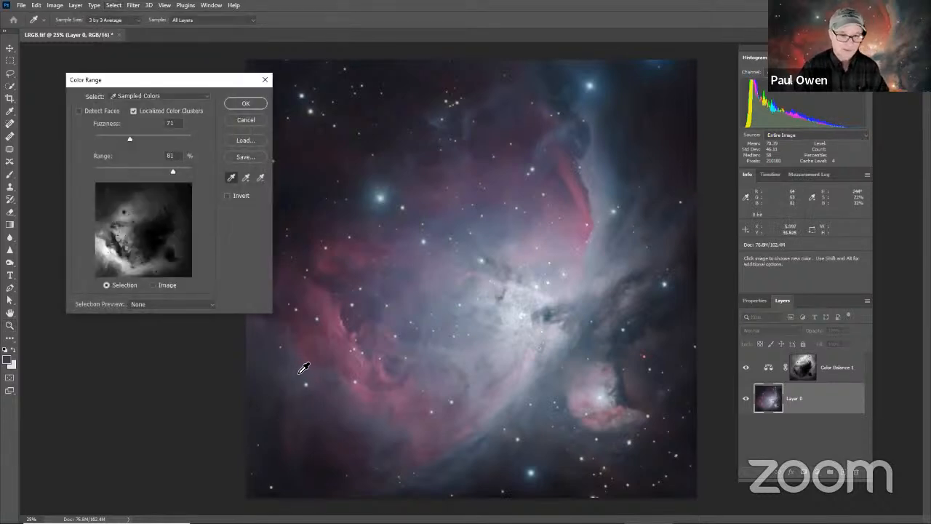
left_click(246, 104)
key("z")
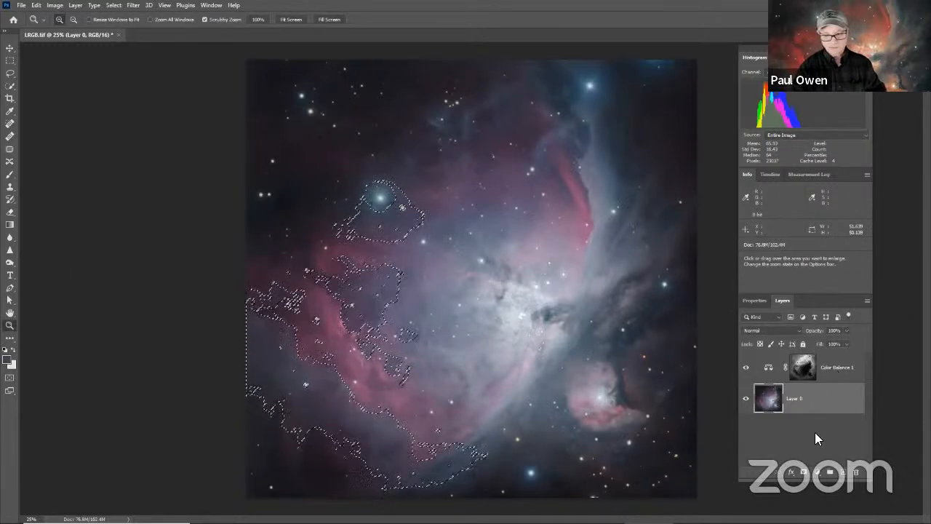
Step: Add a Color Balance adjustment layer for the lower-left selection and set its Highlights to Cyan–Red about -23 and Yellow–Blue +1
left_click(817, 472)
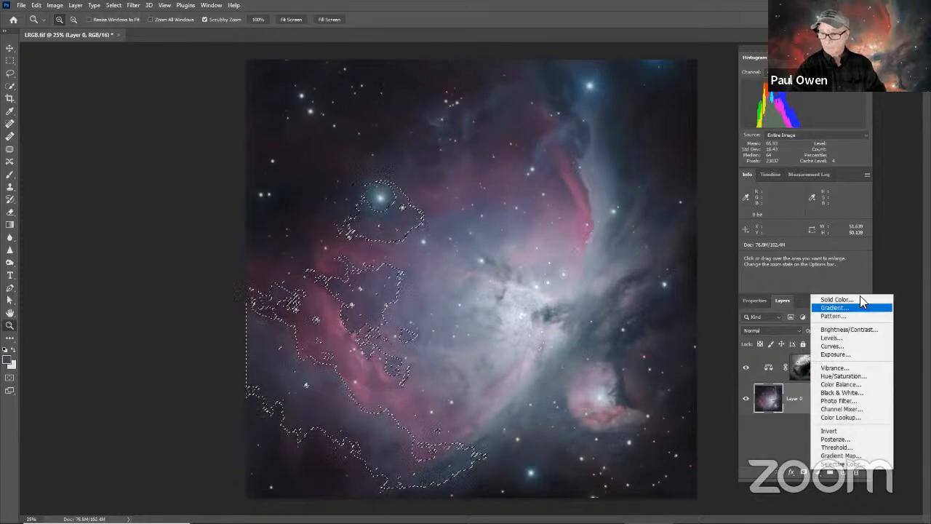
left_click(833, 386)
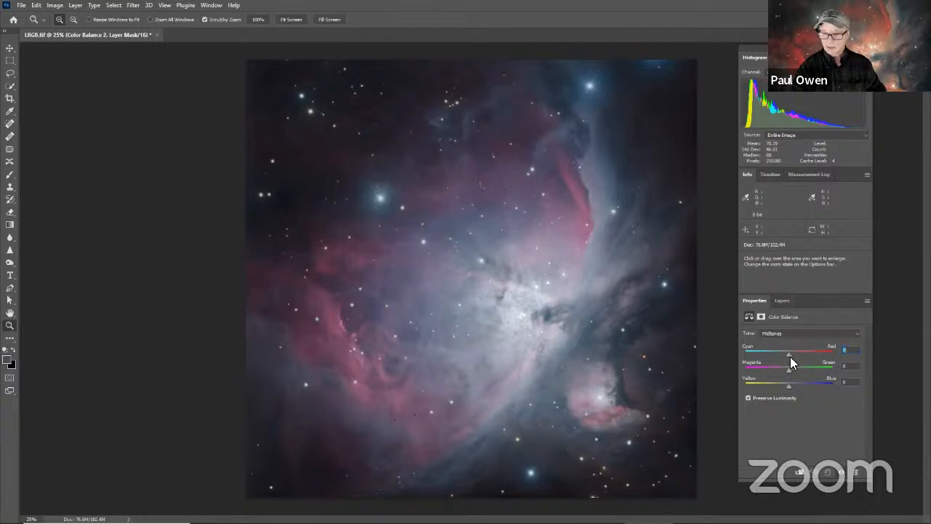
left_click(777, 332)
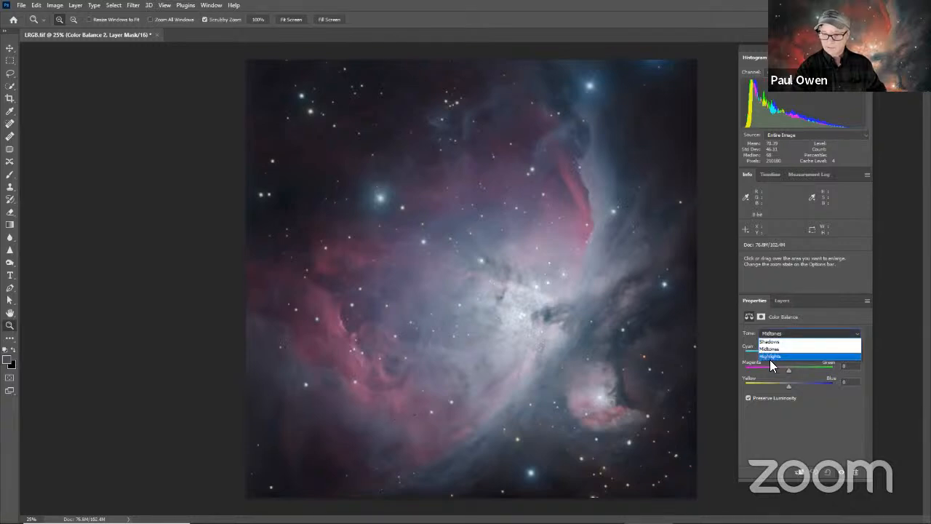
left_click(770, 357)
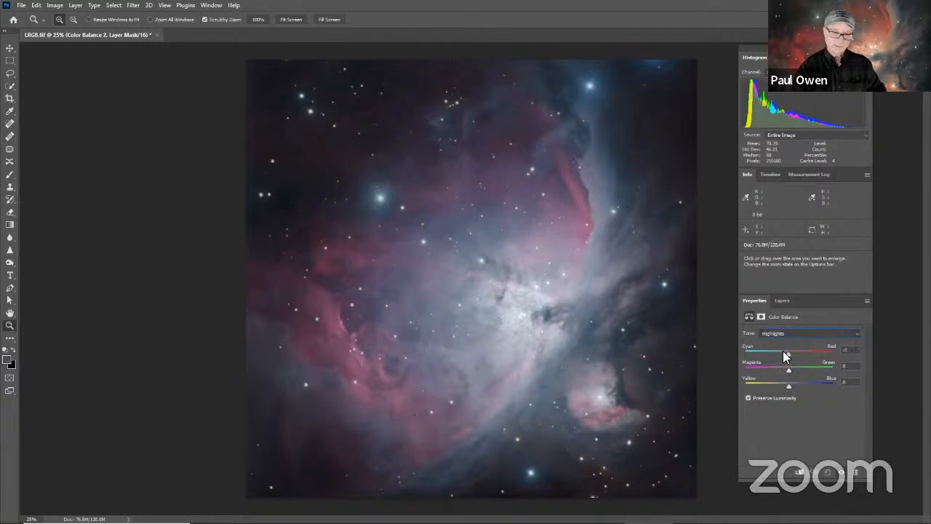
mouse_move(783, 350)
left_mouse_down()
mouse_move(768, 352)
mouse_move(779, 350)
left_mouse_up()
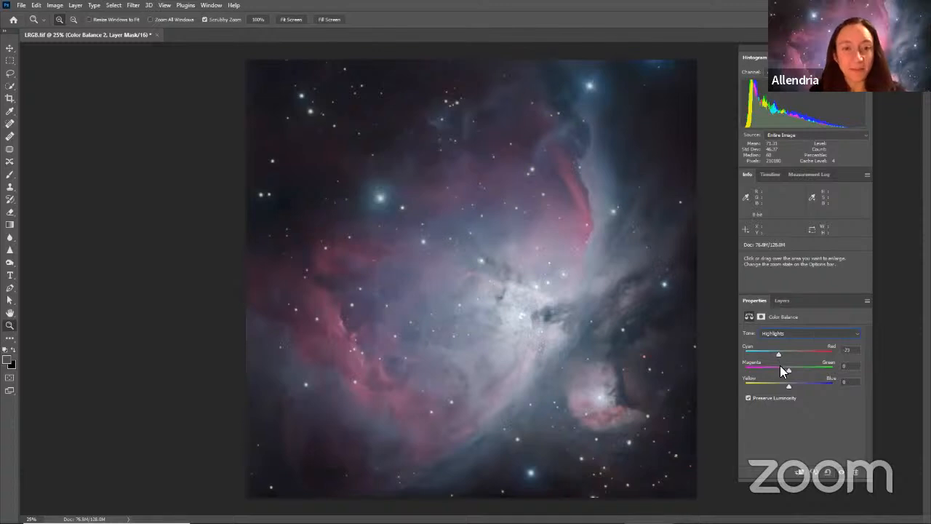
mouse_move(788, 385)
left_mouse_down()
mouse_move(802, 382)
mouse_move(787, 380)
left_mouse_up()
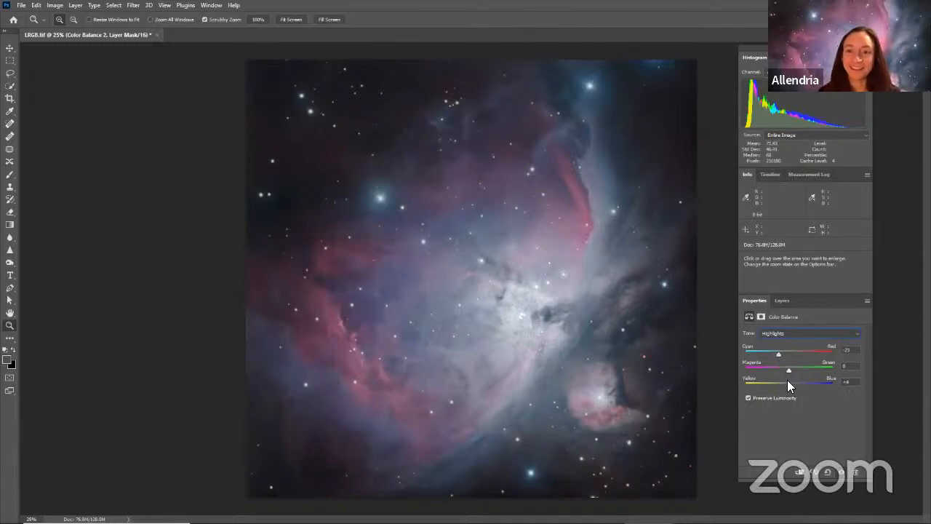
Step: Set the Midtones of the new Color Balance adjustment to Cyan–Red -4
left_click(778, 333)
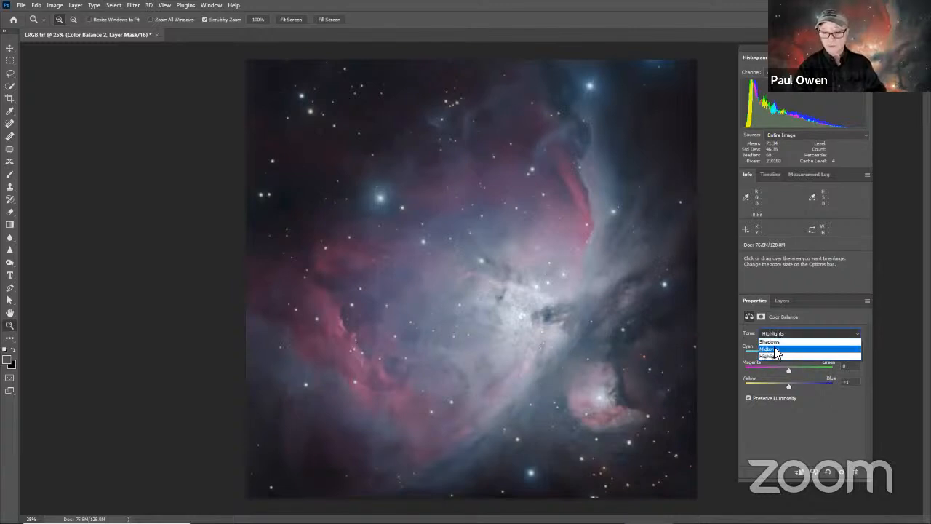
left_click(774, 348)
left_click_drag(787, 353, 786, 351)
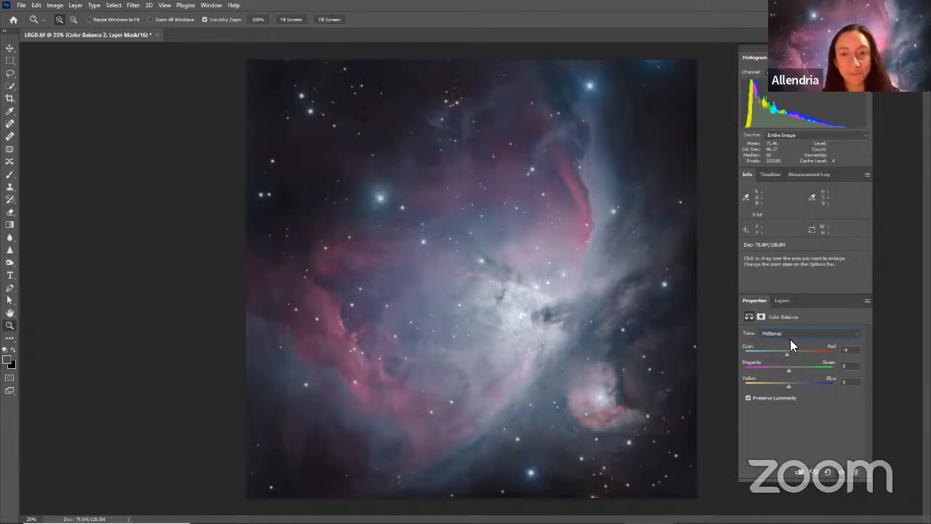
Step: Toggle the visibility of the two Color Balance layers to compare the image with and without their corrections
left_click(780, 300)
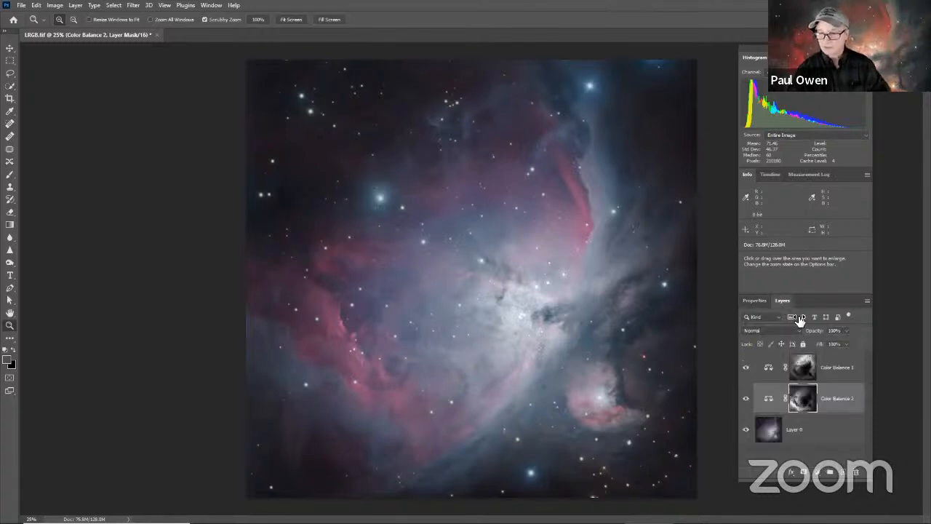
left_click(748, 401)
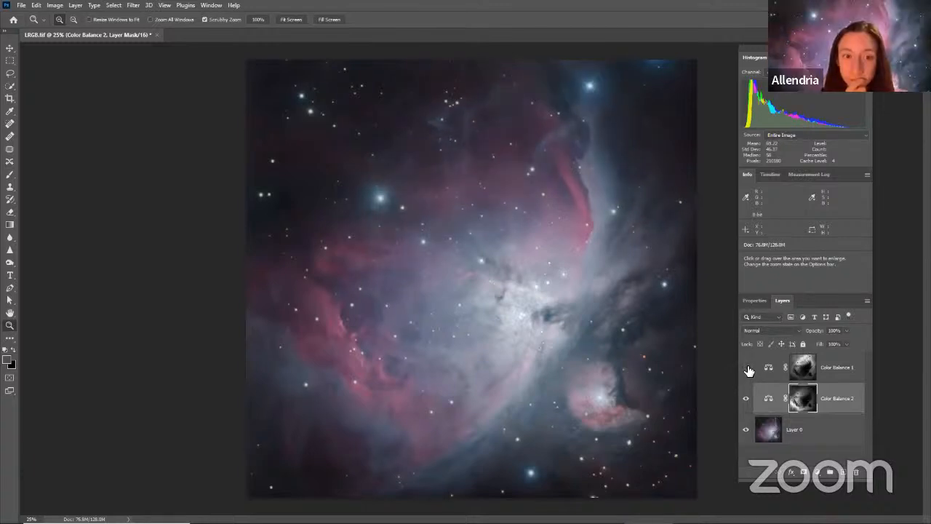
left_click(747, 367)
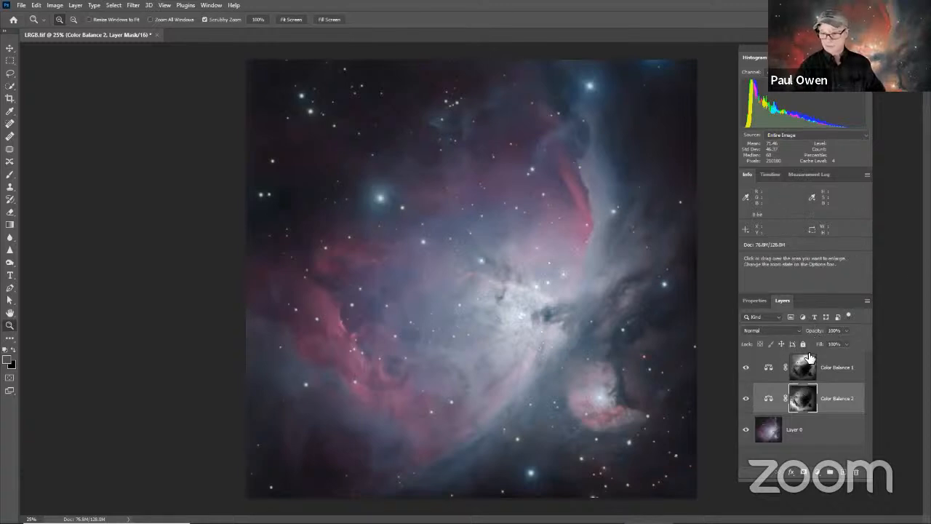
Step: Select Layer 0 and create a Color Range selection sampled from the red nebulosity on the nebula's left side
left_click(818, 437)
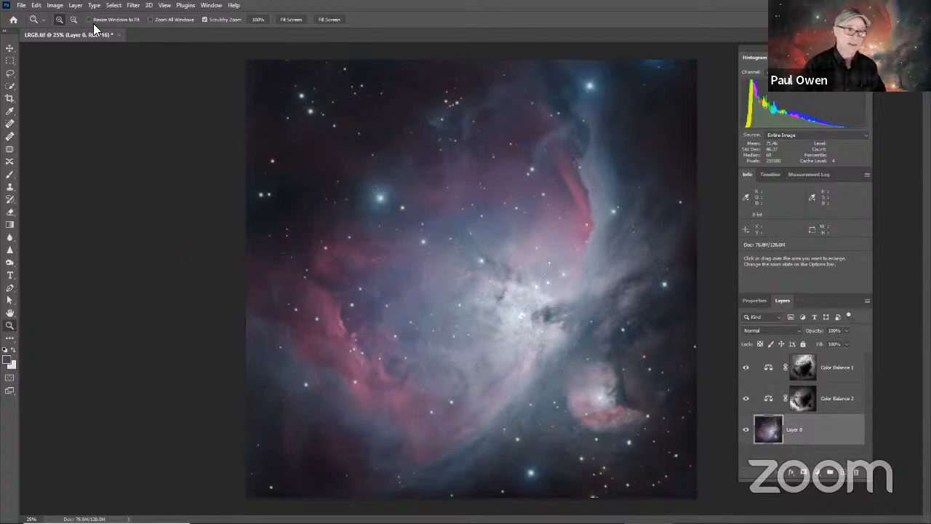
left_click(114, 5)
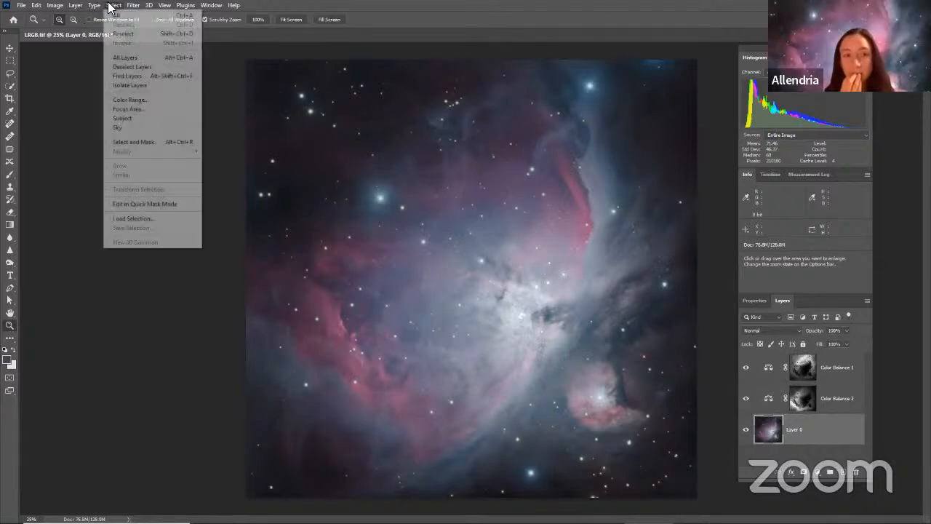
left_click(128, 101)
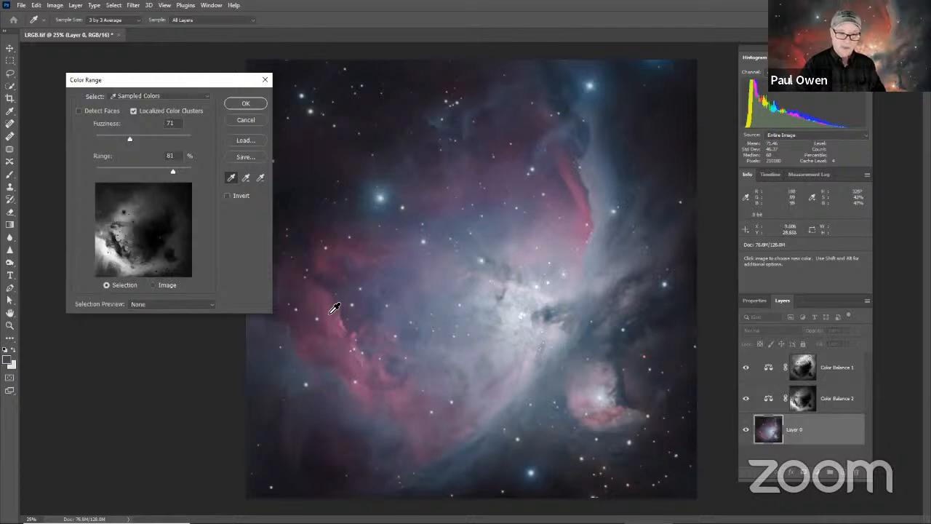
left_click(328, 314)
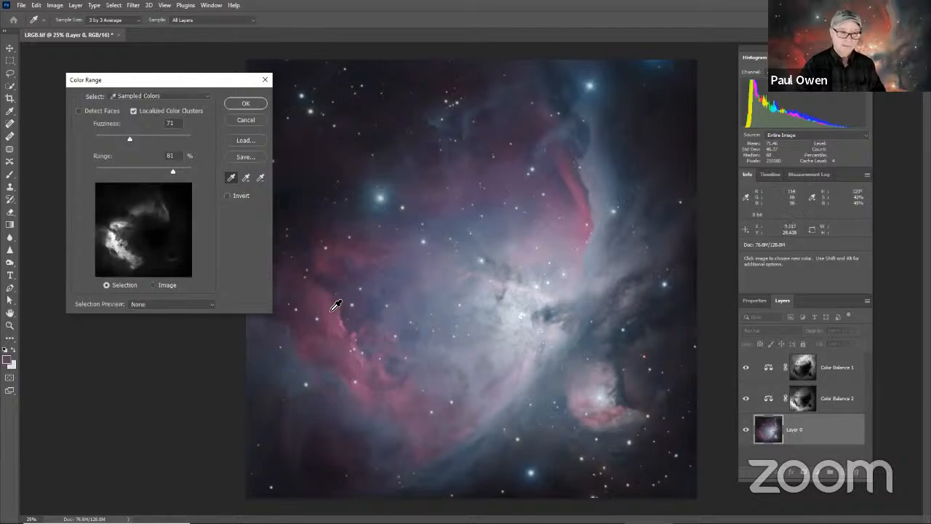
left_click(242, 107)
key("z")
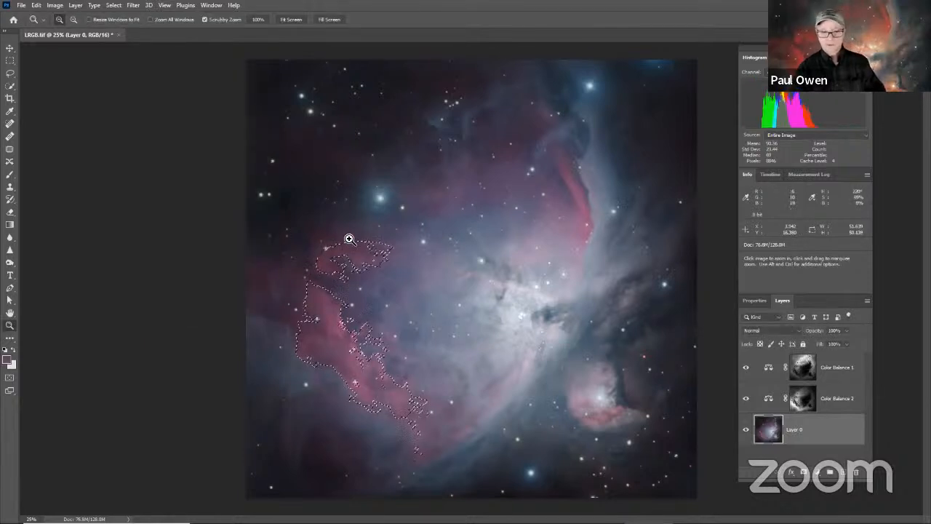
Step: Add a Color Balance adjustment layer for the red selection and set its Highlights to Cyan–Red +55 and Yellow–Blue +25
left_click(817, 472)
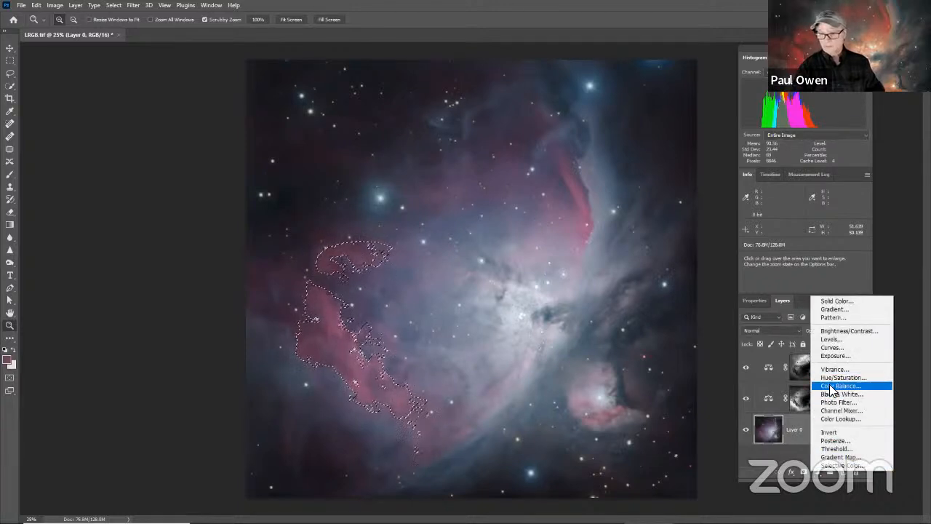
left_click(837, 386)
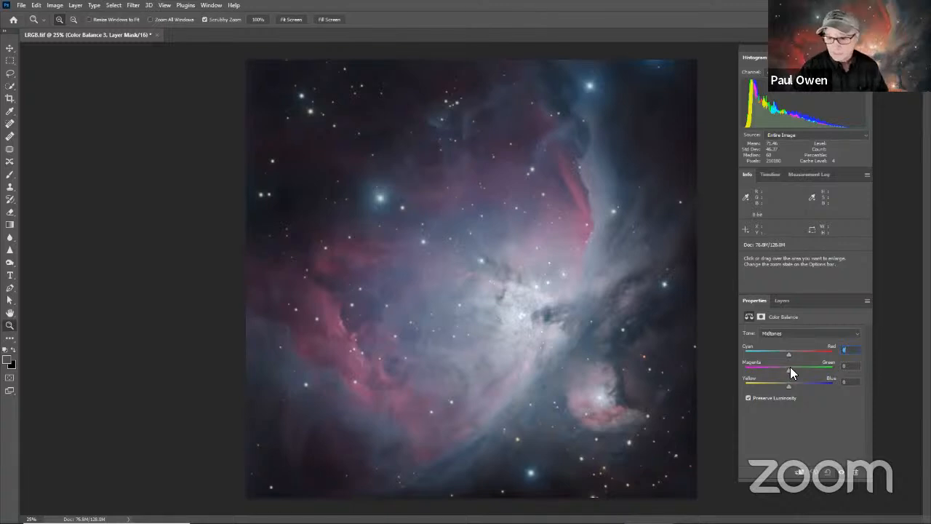
left_click(780, 333)
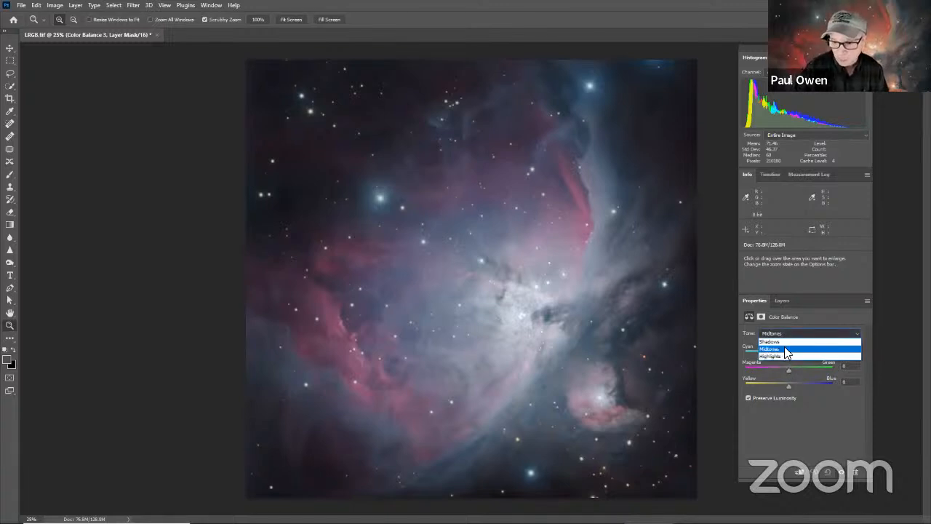
left_click(770, 355)
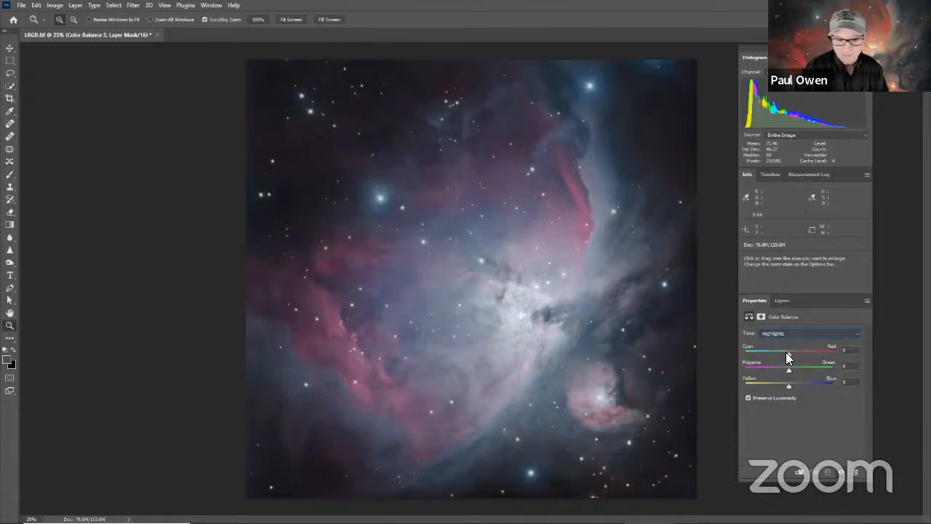
left_click_drag(786, 352, 792, 352)
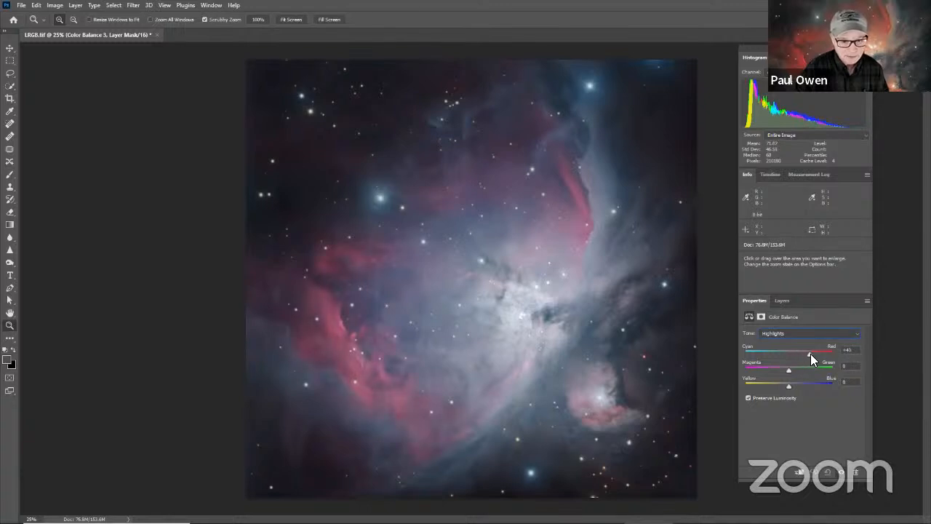
mouse_move(803, 355)
left_mouse_down()
mouse_move(828, 357)
mouse_move(813, 353)
left_mouse_up()
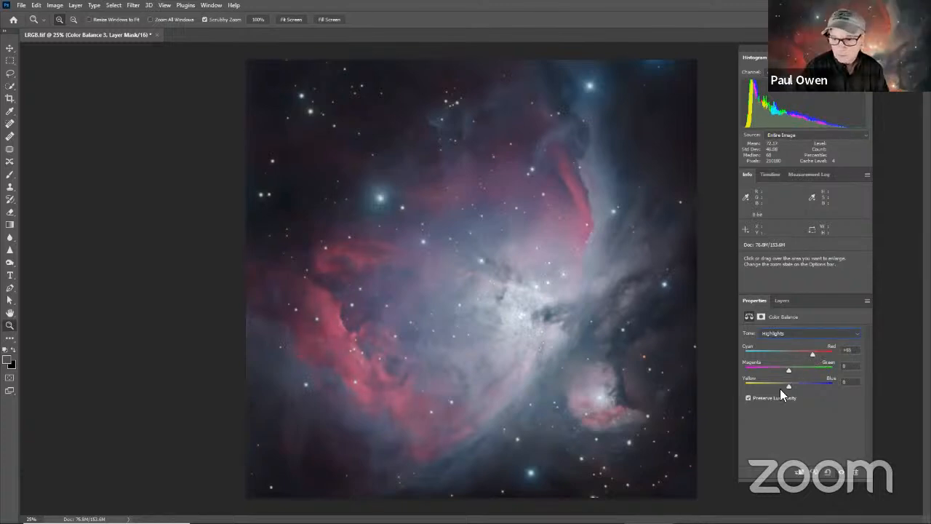
left_click_drag(787, 383, 798, 392)
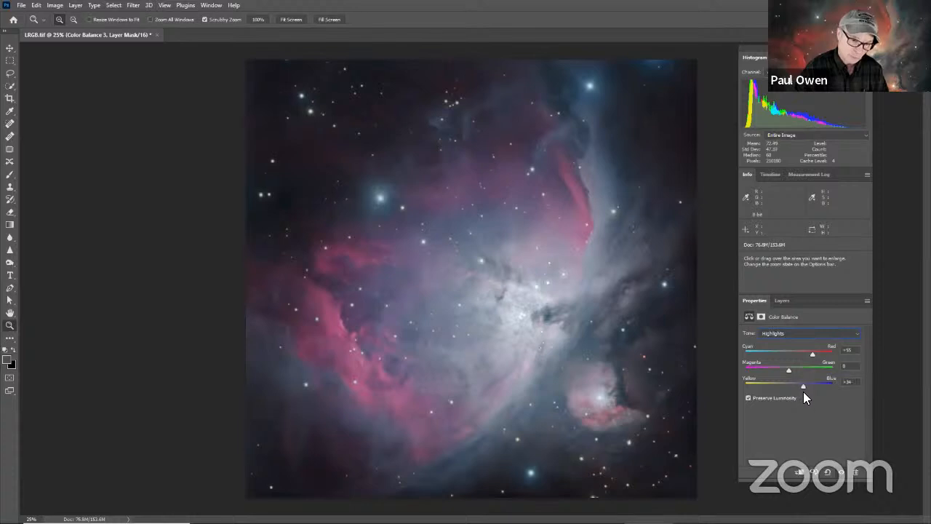
mouse_move(806, 391)
left_mouse_down()
mouse_move(770, 391)
mouse_move(796, 399)
left_mouse_up()
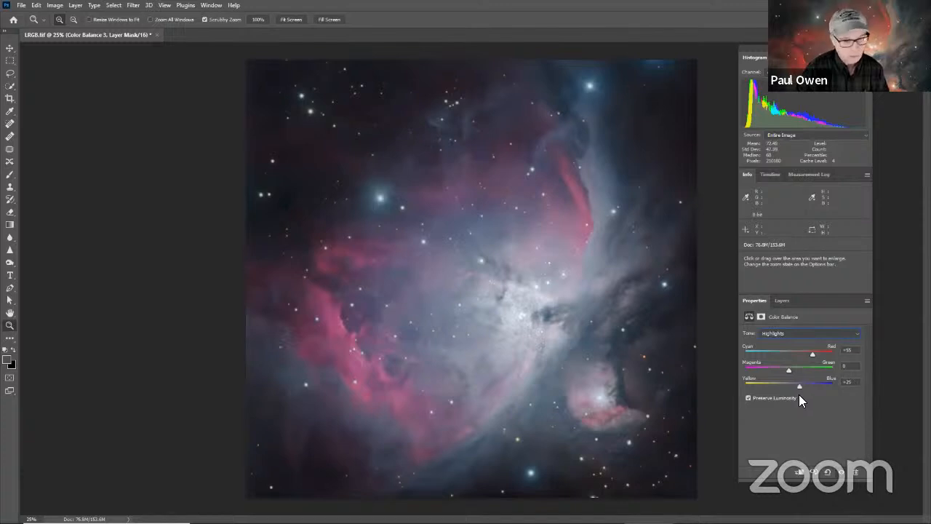
Step: Select Layer 0 and create a Color Range selection sampled from the red arc in the nebula's upper-right part
left_click(782, 301)
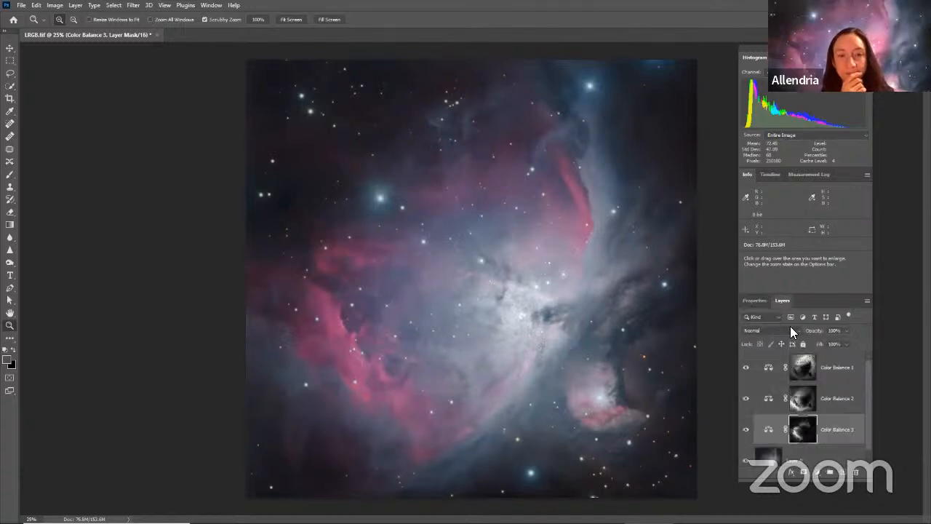
left_click(816, 462)
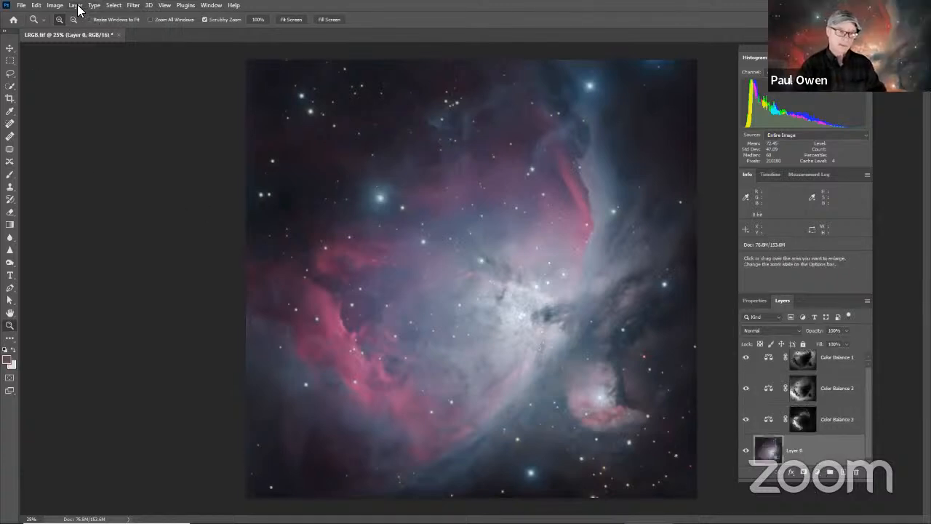
left_click(114, 5)
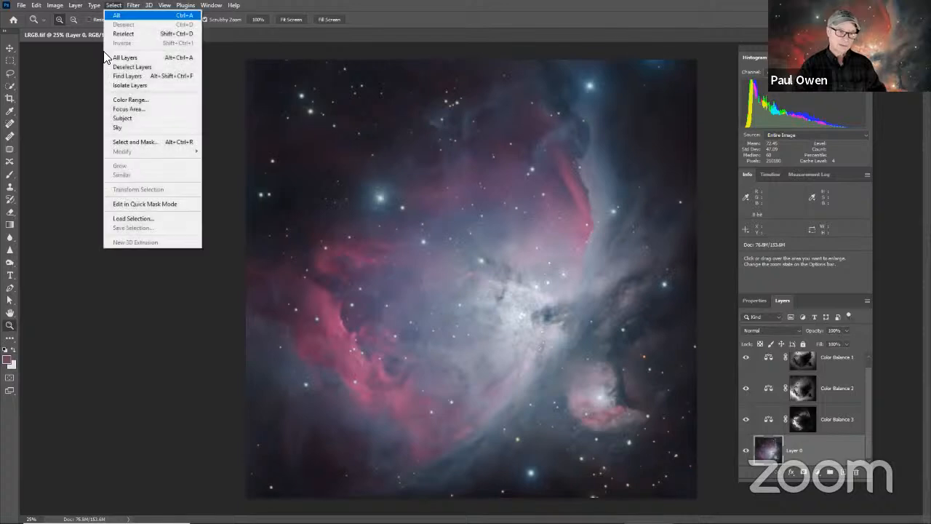
left_click(130, 100)
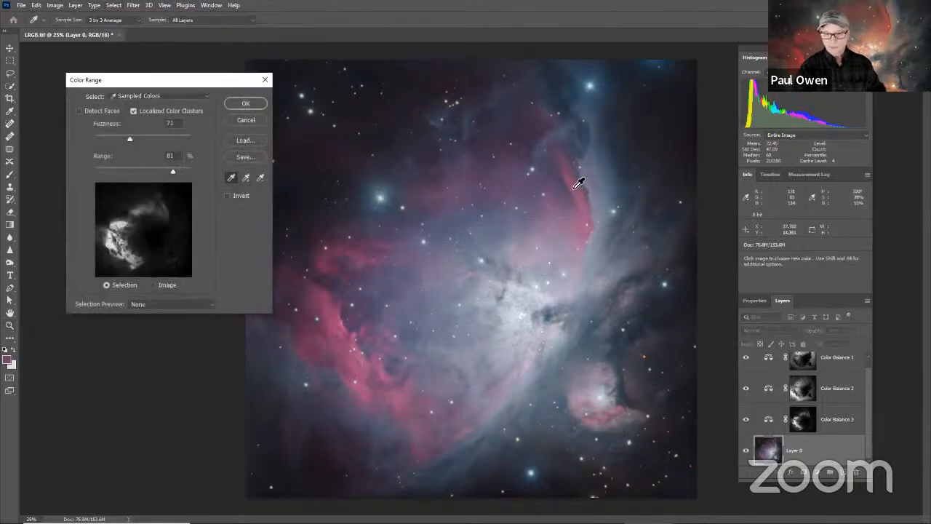
left_click(578, 184)
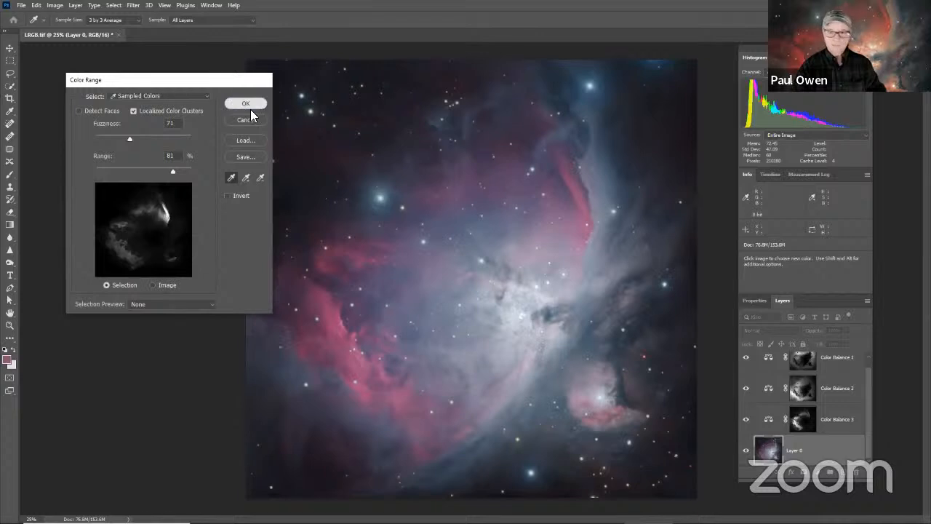
left_click(233, 103)
key("z")
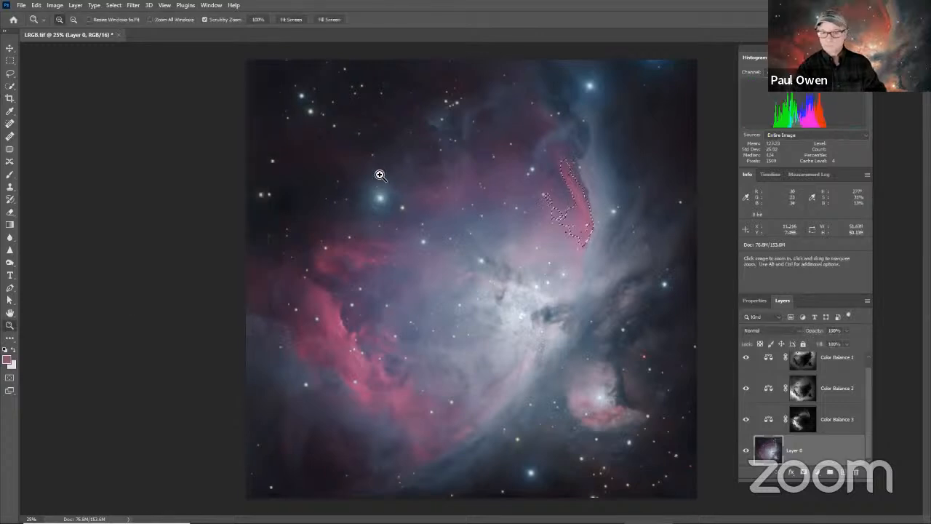
Step: Add a Color Balance adjustment layer for the upper-right red arc selection and set its Highlights Cyan–Red to about +55
left_click(819, 472)
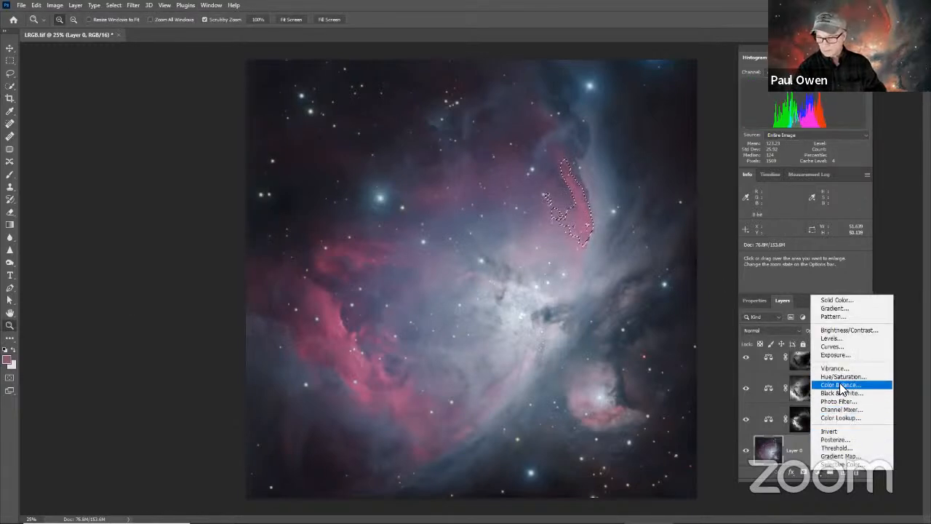
left_click(838, 384)
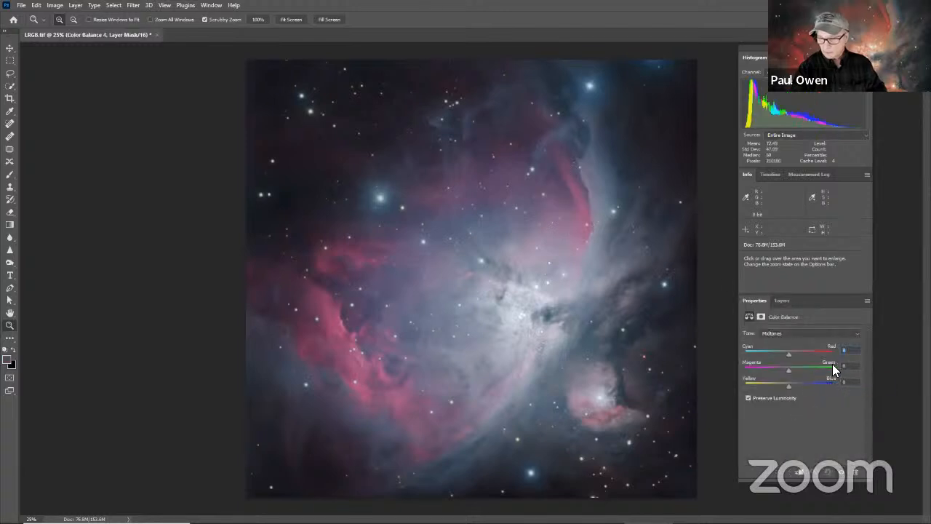
left_click(786, 333)
left_click(771, 355)
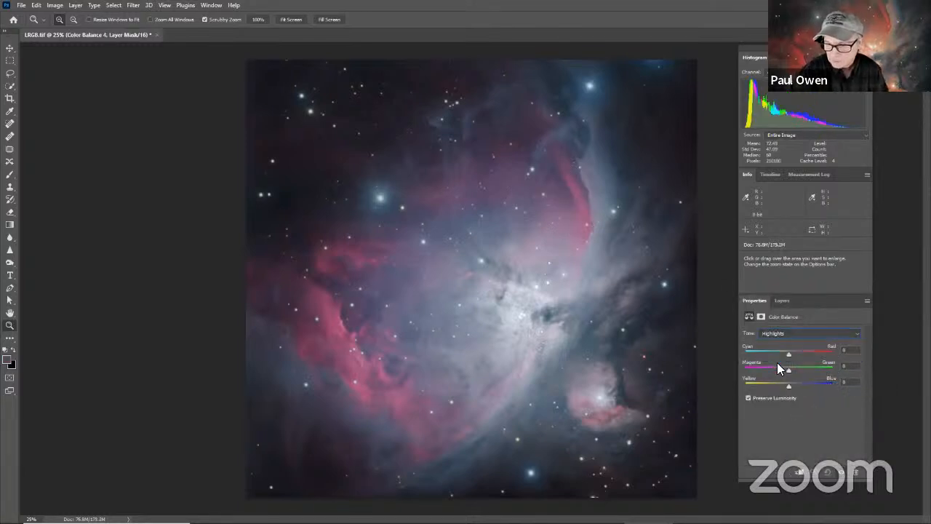
left_click_drag(787, 350, 795, 354)
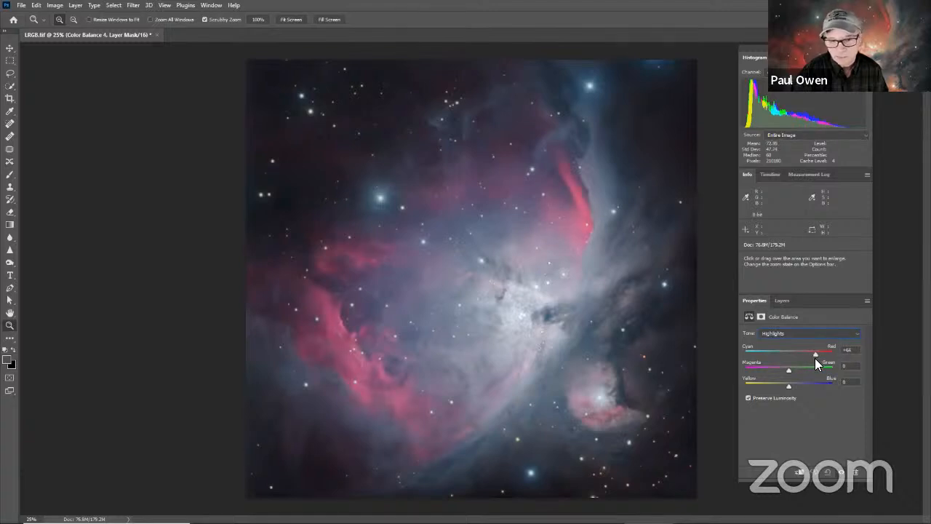
left_click_drag(814, 358, 806, 351)
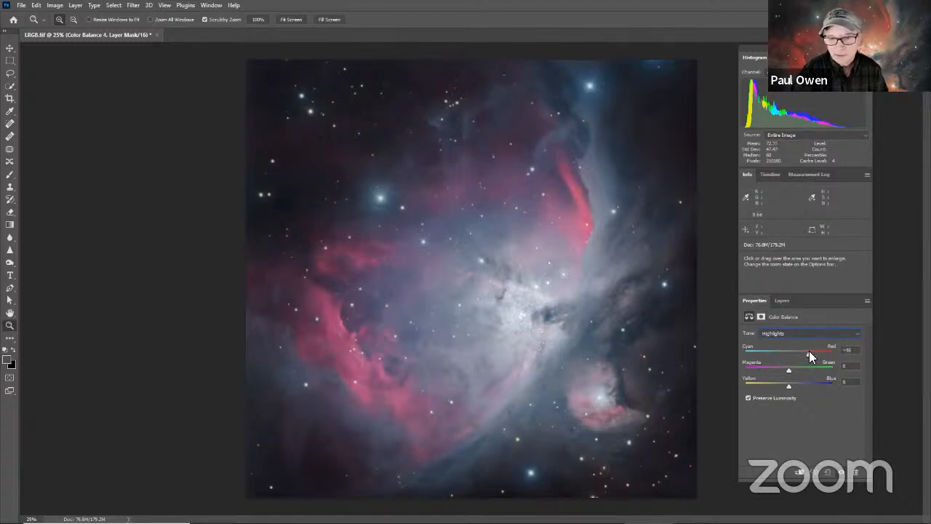
left_click_drag(813, 351, 809, 351)
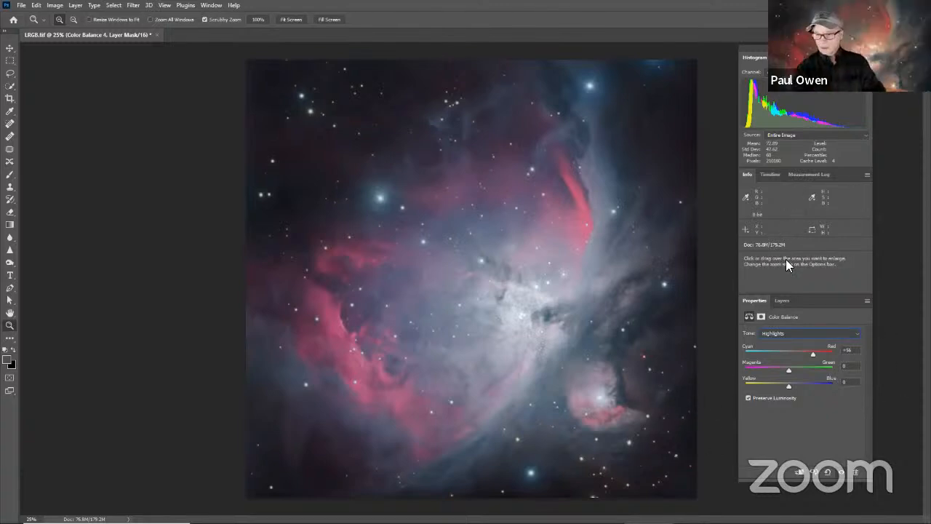
Step: Select Layer 0 and outline the small round nebula at the image's lower right with the Lasso tool
left_click(782, 300)
scroll(864, 443, "down", 1)
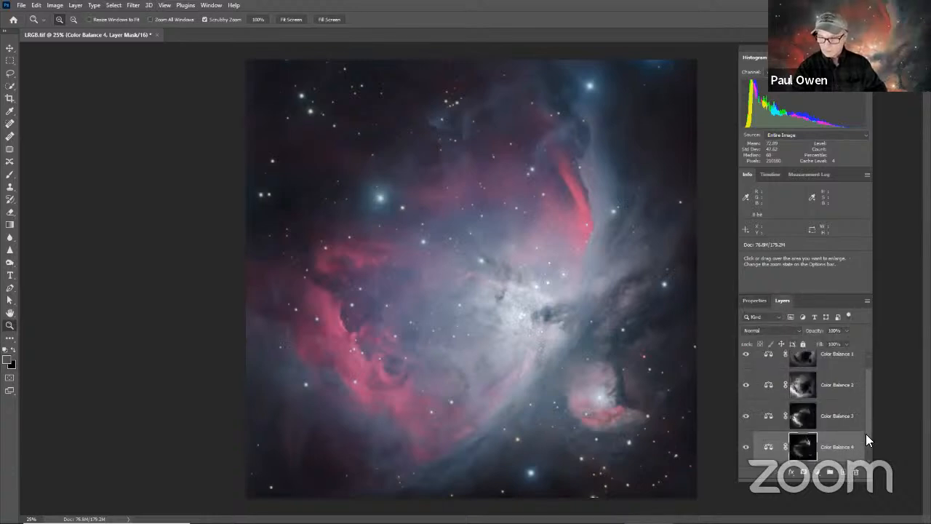
left_click(829, 463)
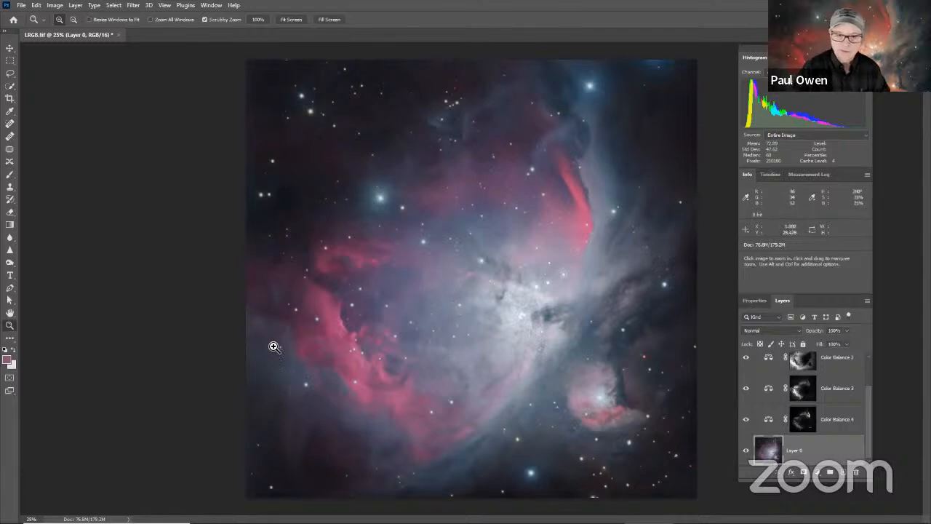
right_click(187, 269)
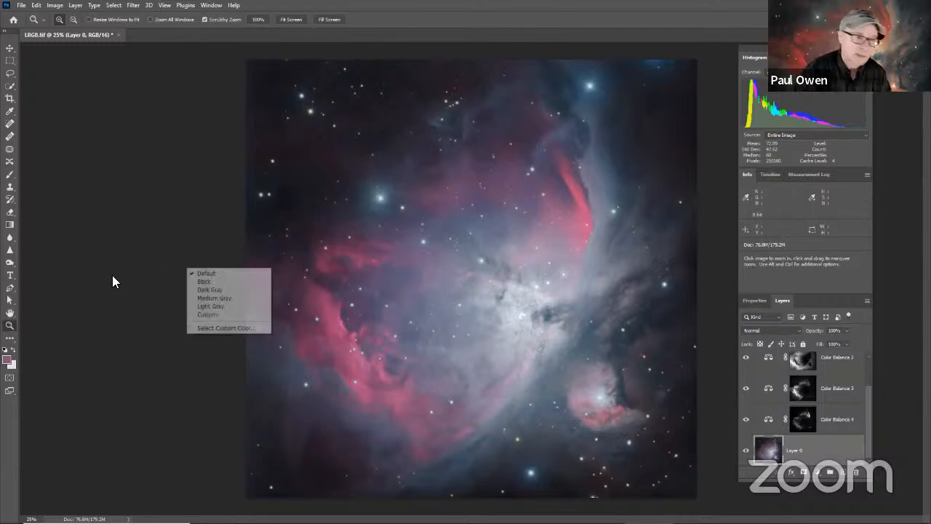
left_click(21, 74)
left_click(10, 73)
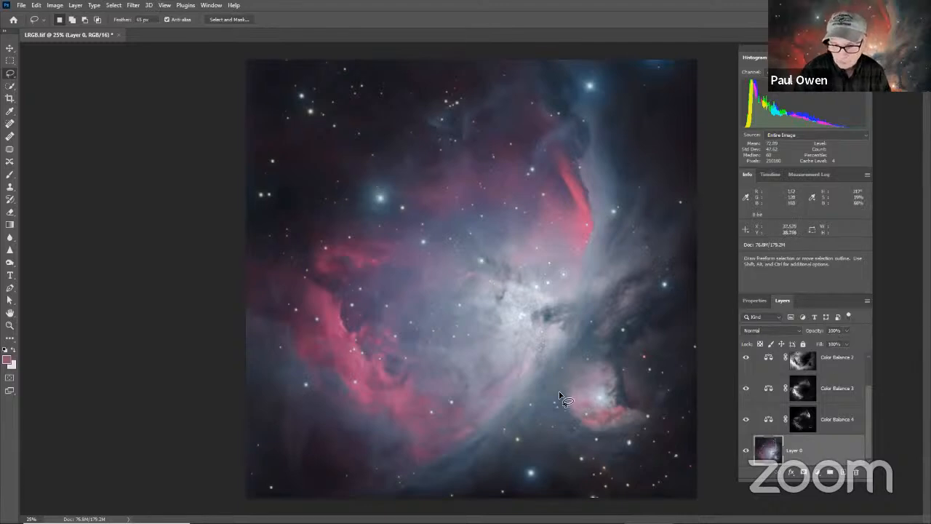
mouse_move(564, 394)
left_mouse_down()
mouse_move(567, 418)
mouse_move(606, 439)
mouse_move(644, 437)
mouse_move(651, 414)
mouse_move(620, 368)
mouse_move(583, 367)
mouse_move(561, 397)
mouse_move(567, 409)
left_mouse_up()
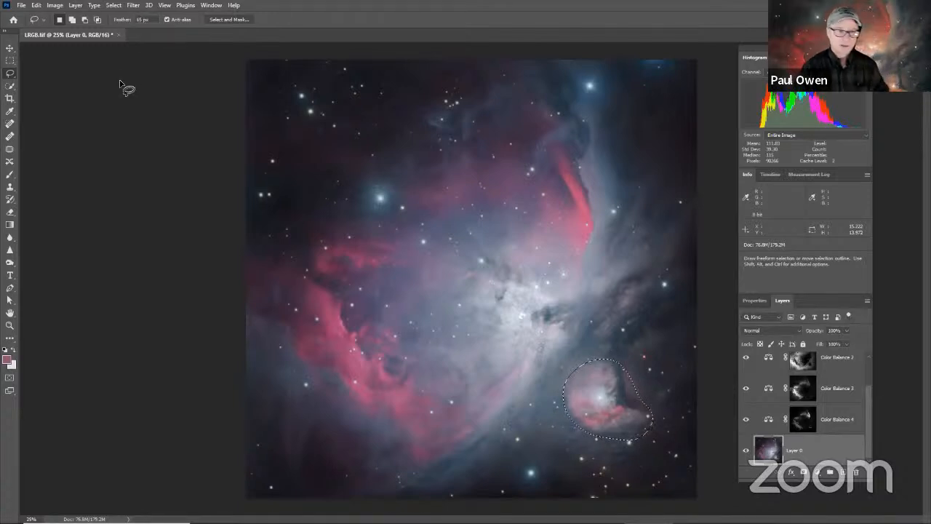
Step: Add a Color Balance layer for the small nebula and set its Midtones to Cyan–Red +37, Magenta–Green +3 and Yellow–Blue +12
left_click(818, 473)
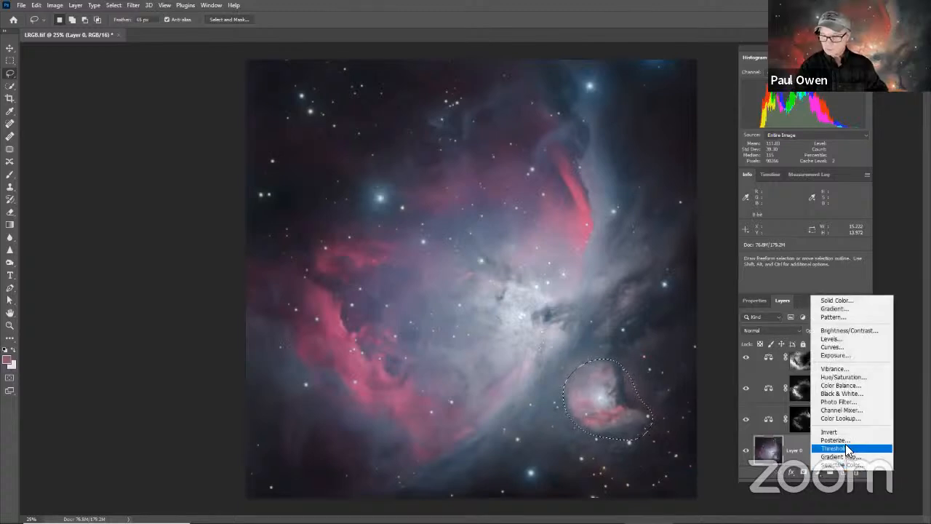
left_click(837, 386)
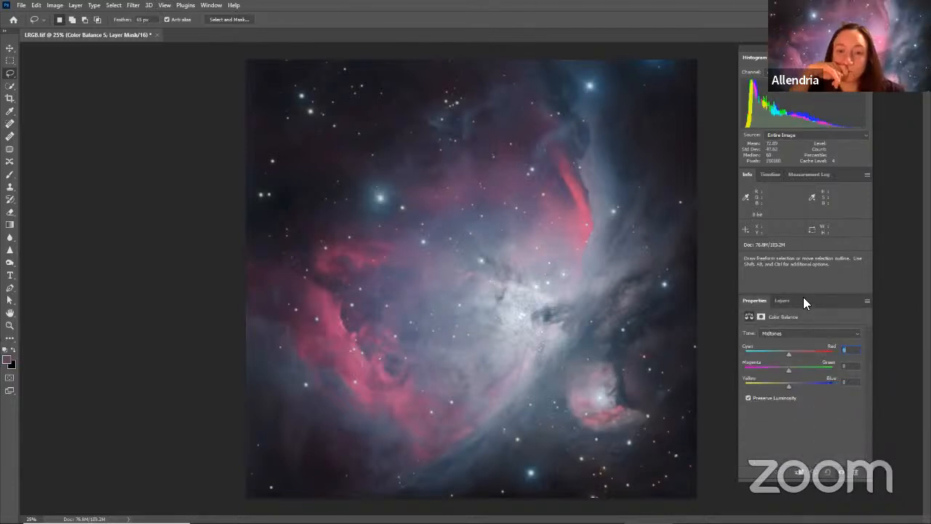
left_click(780, 301)
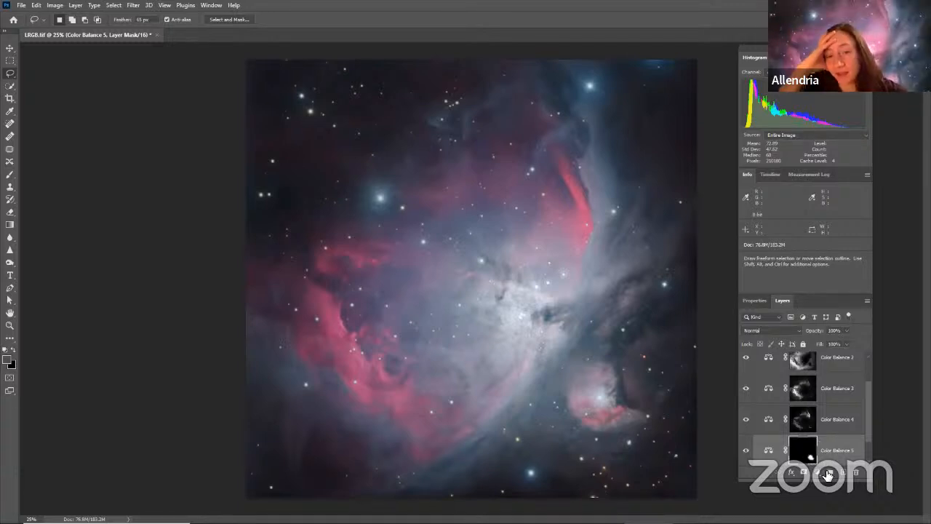
left_click(770, 451)
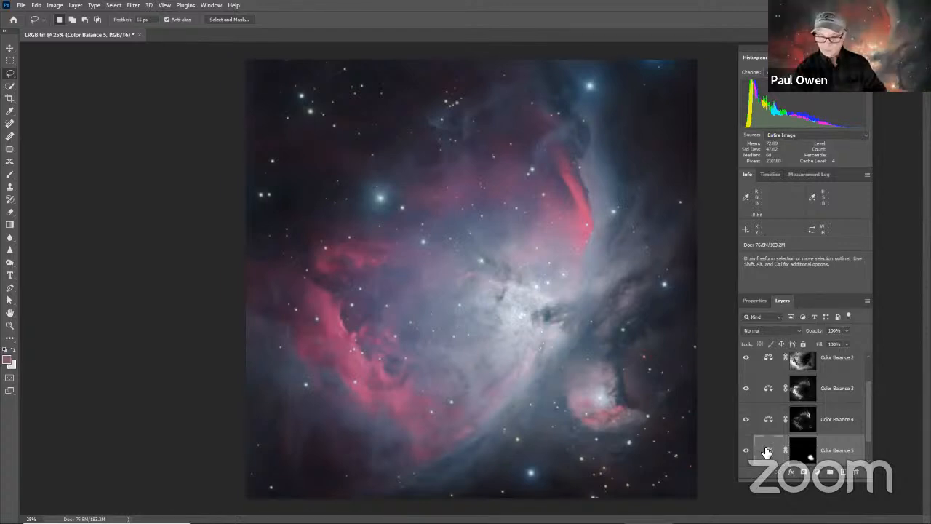
double_click(769, 452)
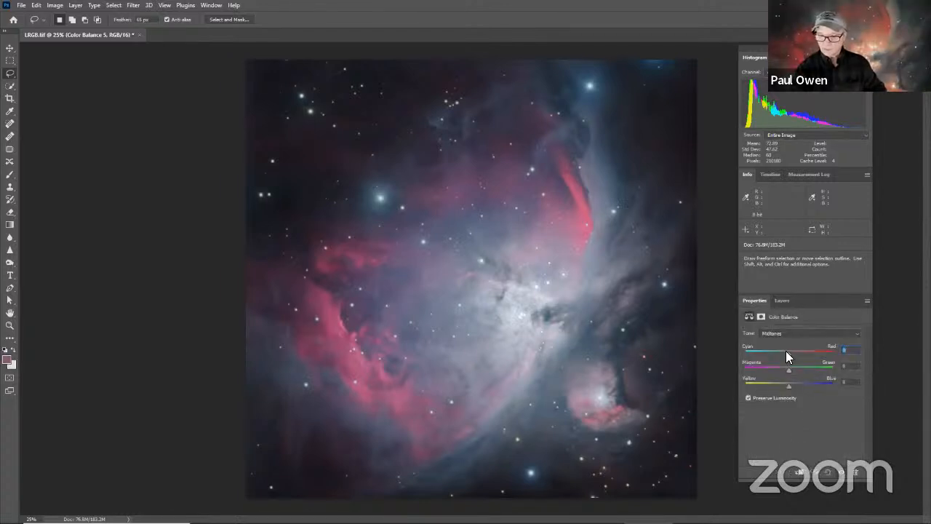
left_click_drag(785, 350, 787, 351)
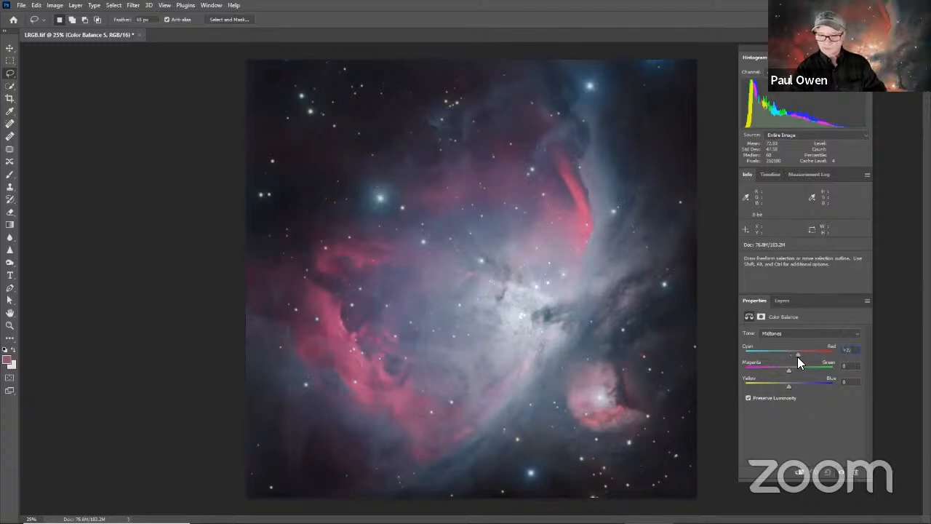
left_click_drag(786, 368, 788, 367)
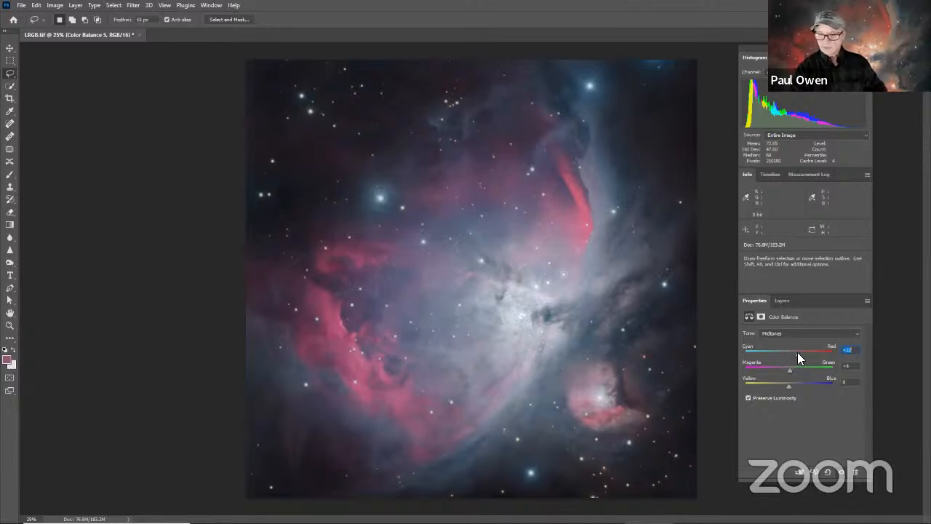
left_click_drag(798, 354, 793, 386)
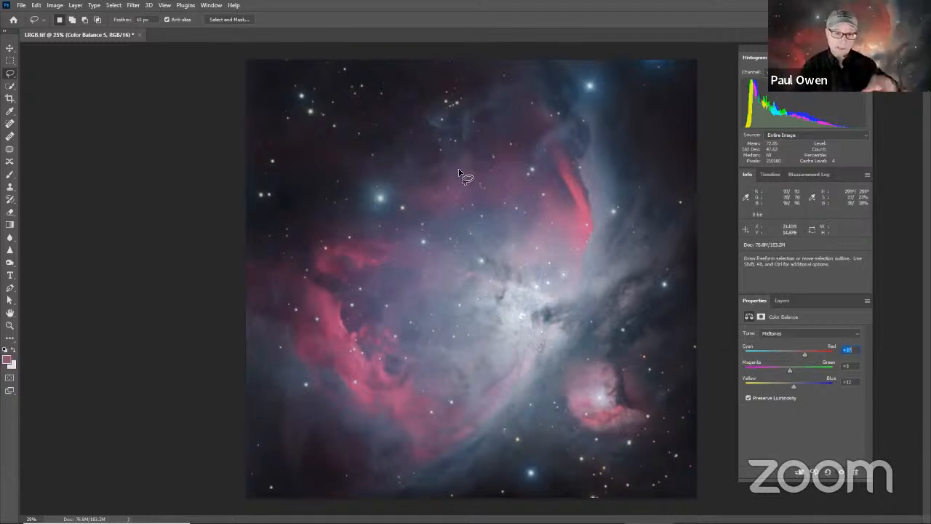
Step: Merge all visible layers into one
left_click(782, 300)
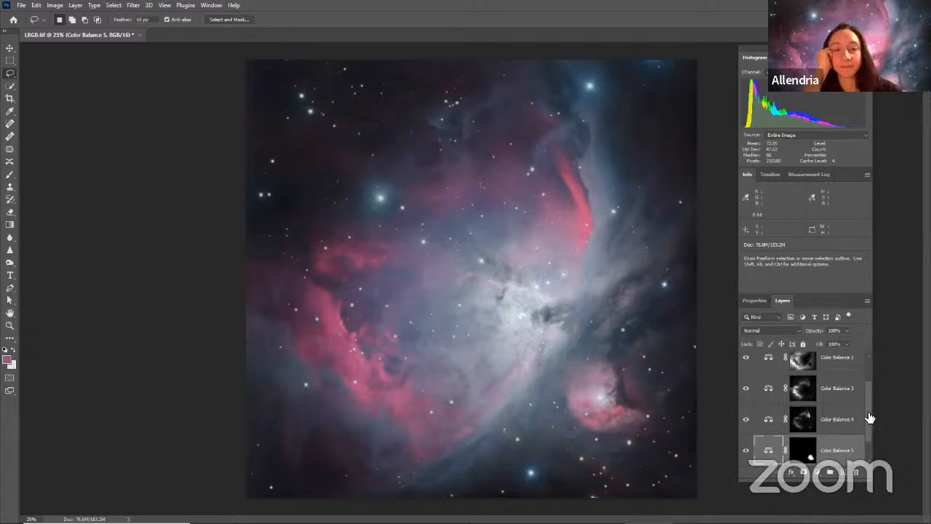
left_click(867, 301)
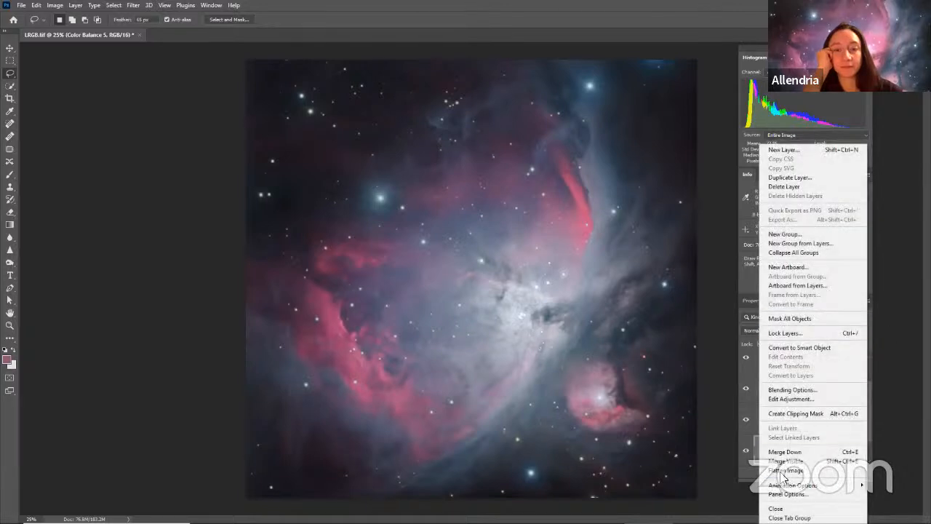
left_click(788, 461)
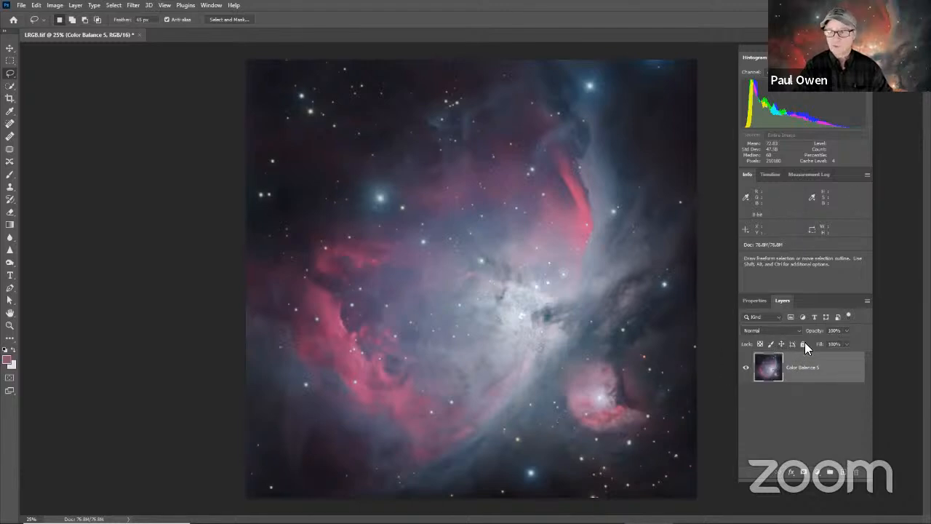
Step: Start the Camera Raw Filter on the merged layer and set Texture to +37, Clarity to +48 and Dehaze to -19
left_click(133, 6)
left_click(150, 77)
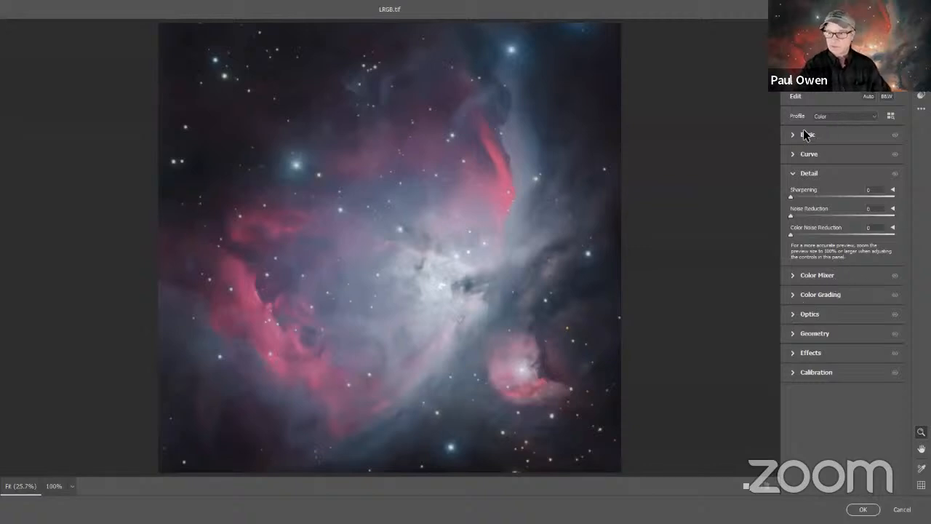
left_click(803, 138)
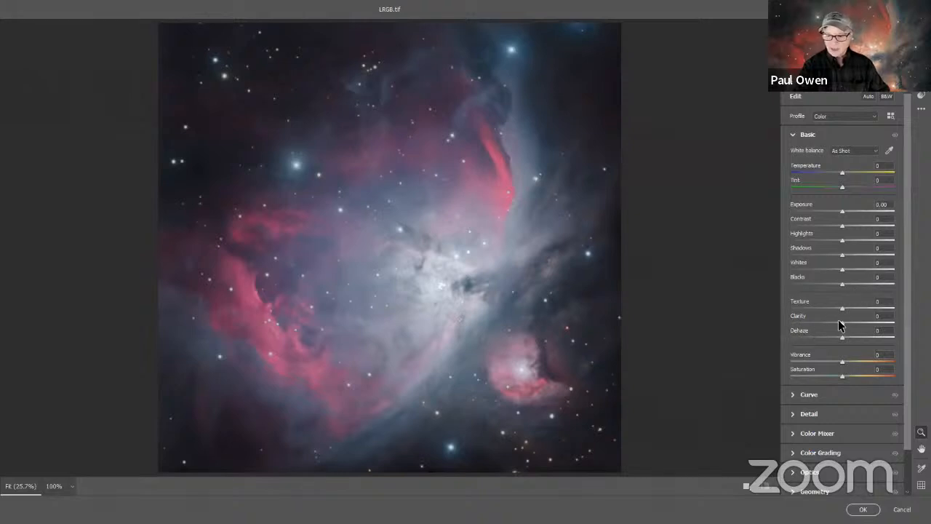
mouse_move(841, 319)
left_mouse_down()
mouse_move(875, 318)
mouse_move(846, 317)
mouse_move(888, 329)
mouse_move(851, 321)
mouse_move(866, 321)
mouse_move(852, 308)
left_mouse_up()
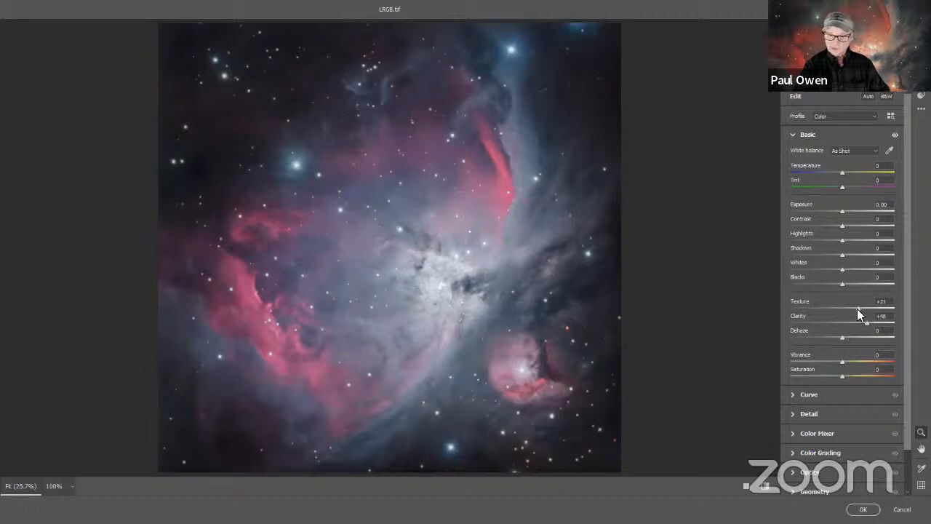
left_click_drag(857, 310, 825, 341)
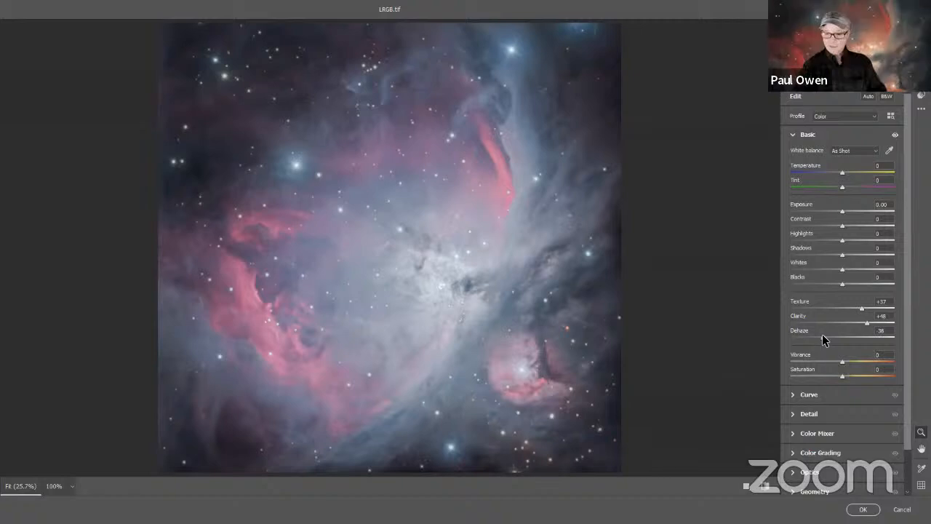
left_click_drag(822, 334, 830, 332)
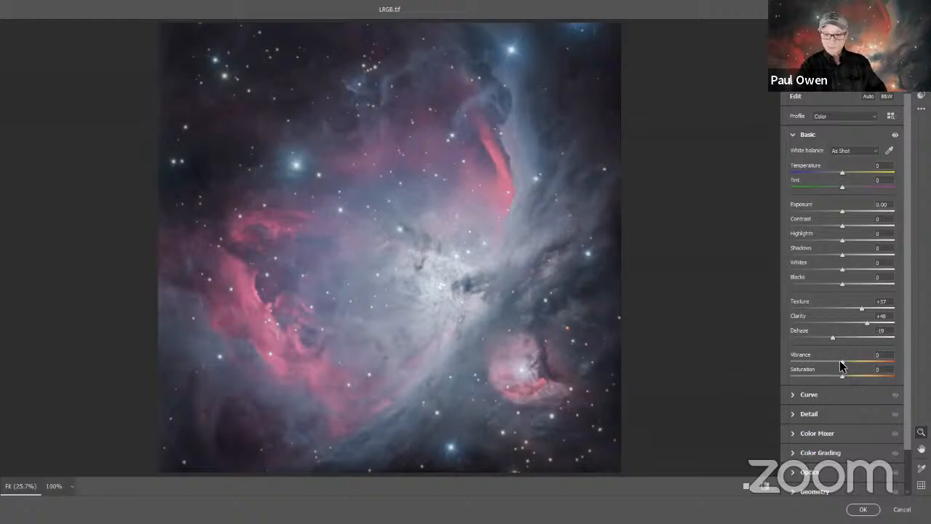
Step: Set Vibrance to +39 and Temperature to +3, and apply the Camera Raw adjustments
left_click_drag(841, 363, 861, 366)
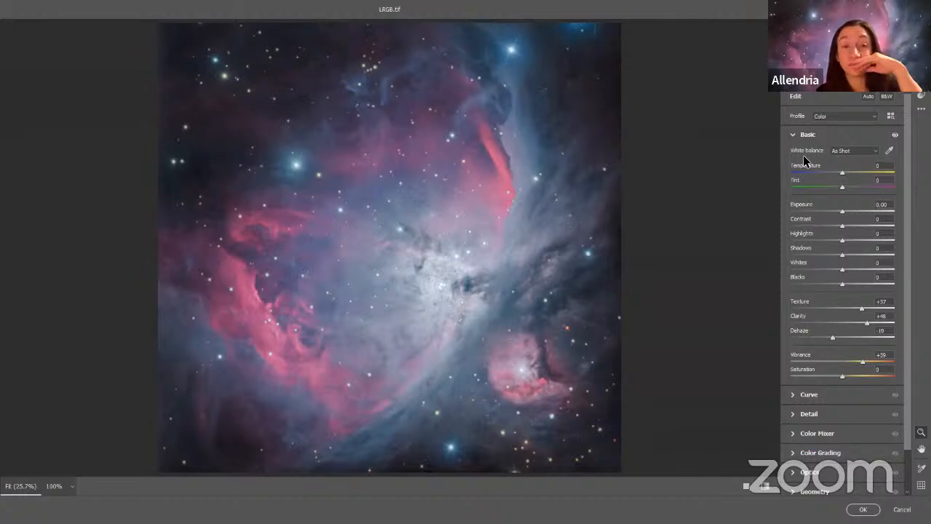
mouse_move(841, 177)
left_mouse_down()
mouse_move(833, 177)
mouse_move(842, 177)
left_mouse_up()
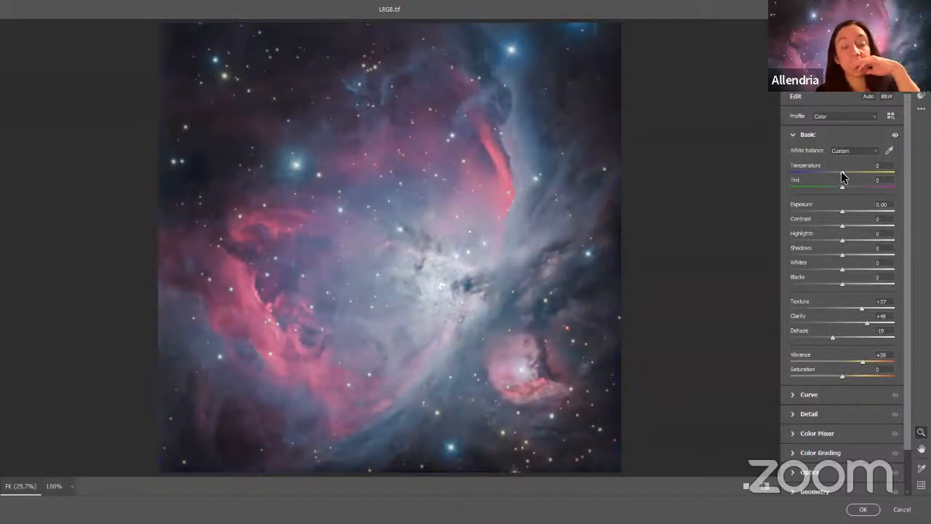
left_click_drag(841, 176, 844, 176)
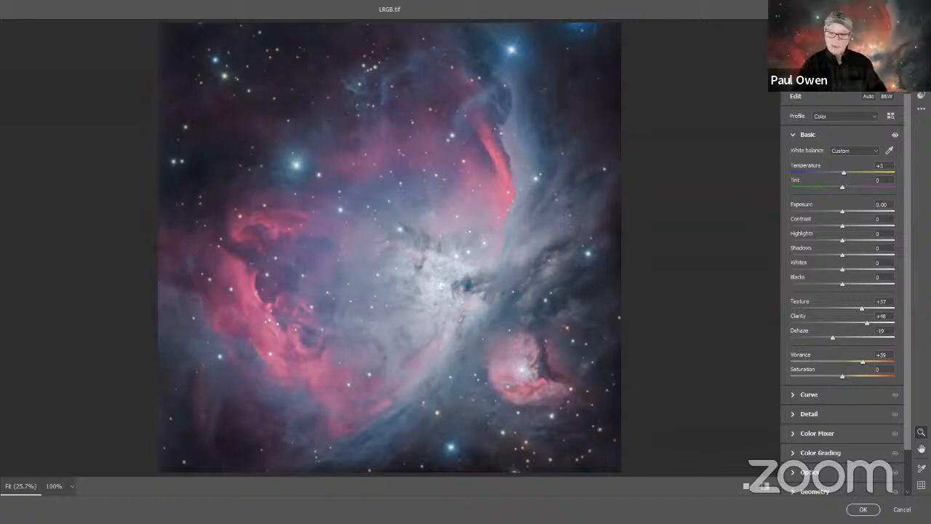
left_click(863, 509)
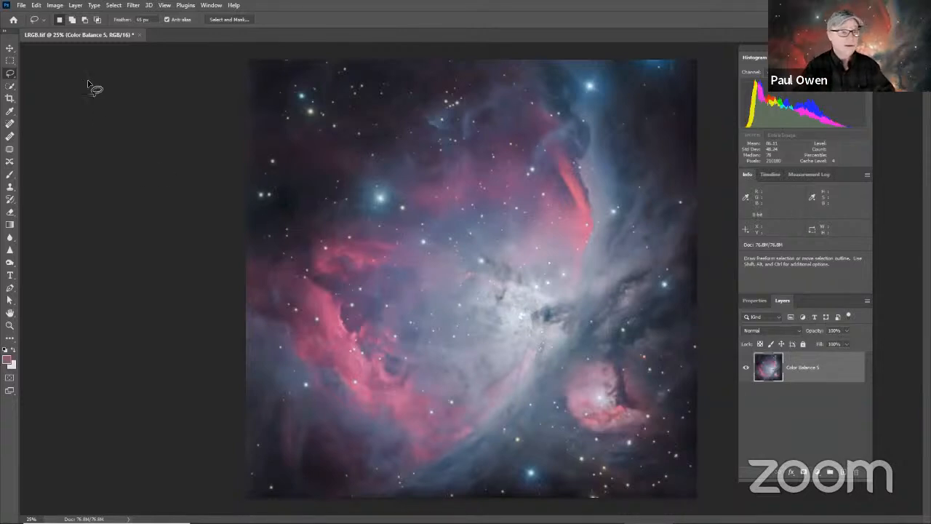
Step: Save the image as the uncompressed TIFF "session image M42LRGB.tif" in the HDR_COMP folder
left_click(27, 9)
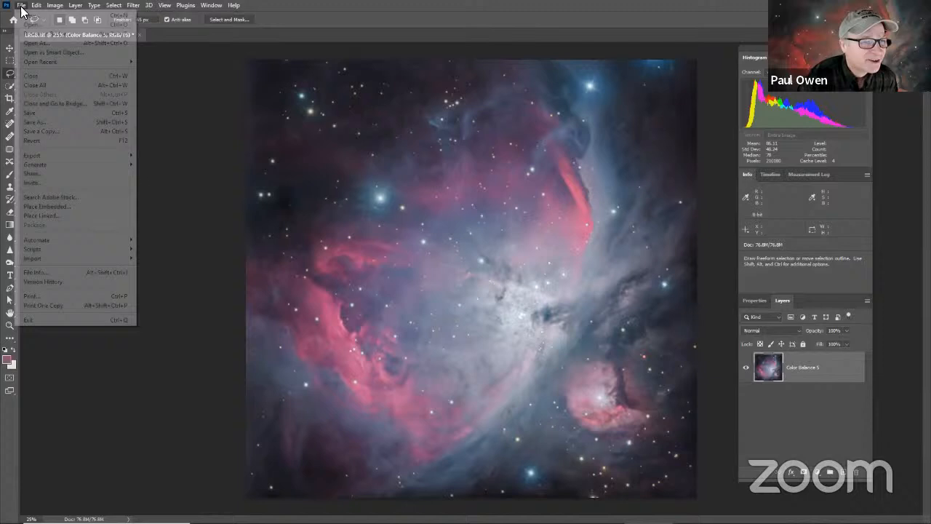
left_click(62, 129)
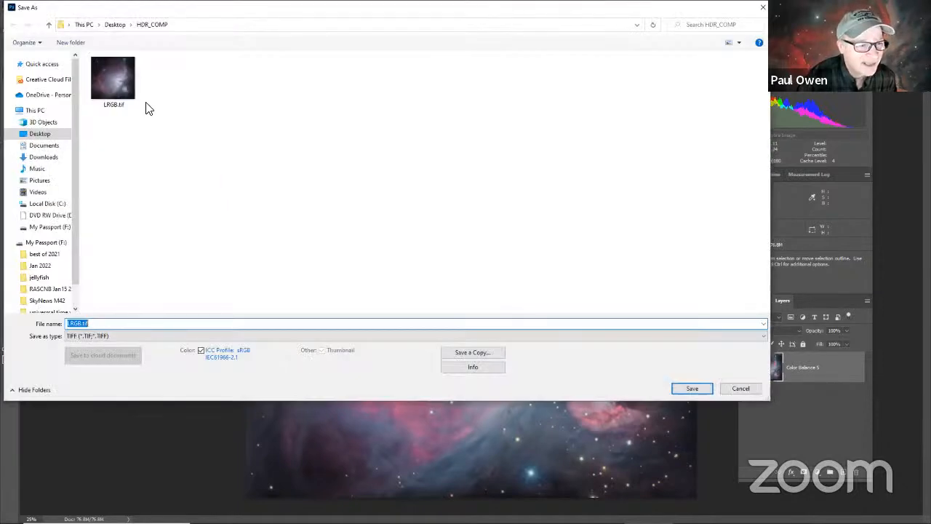
left_click(69, 323)
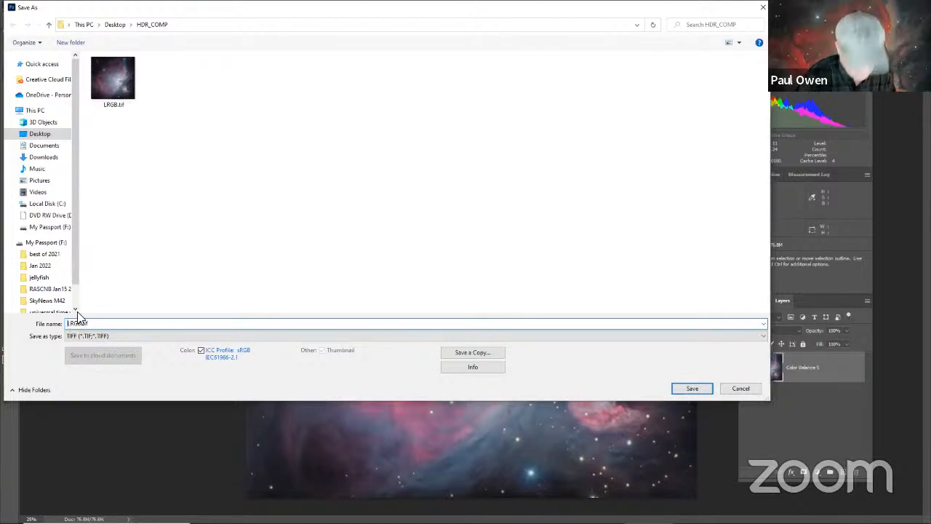
type("session ima")
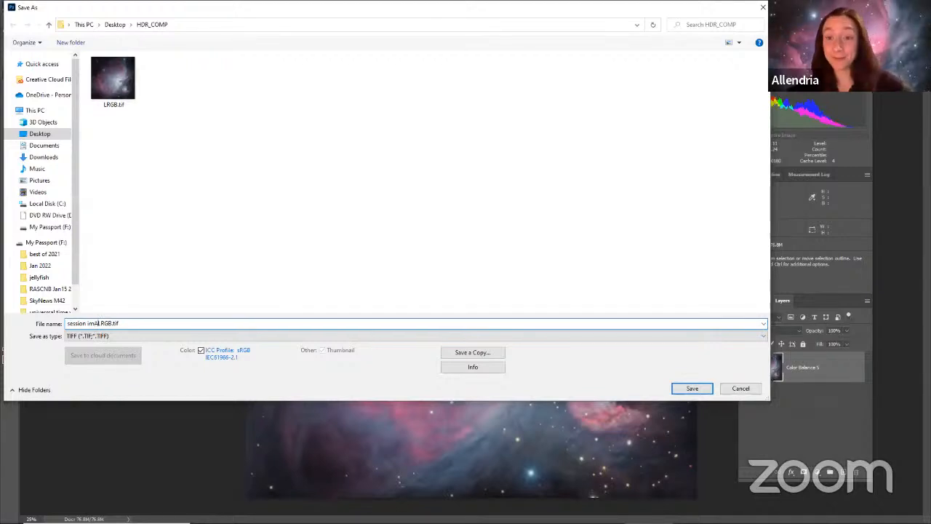
key("BackSpace")
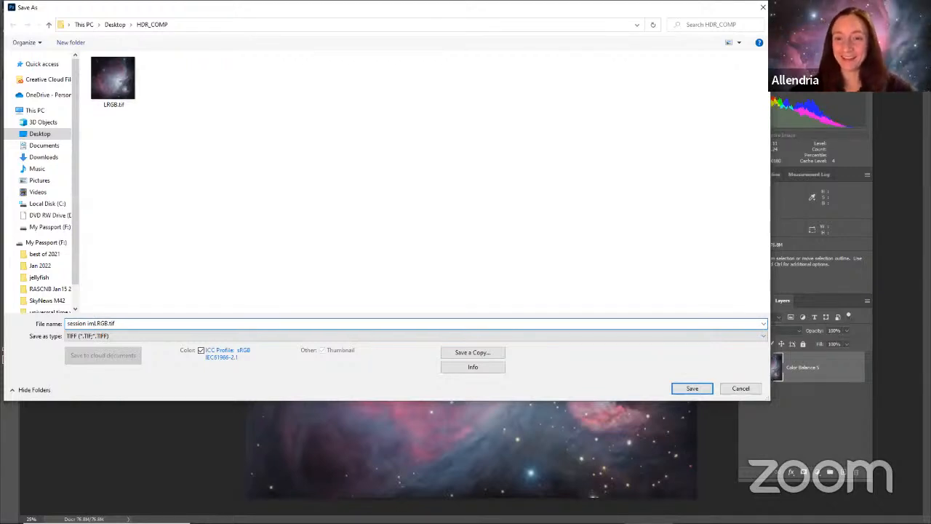
type("age")
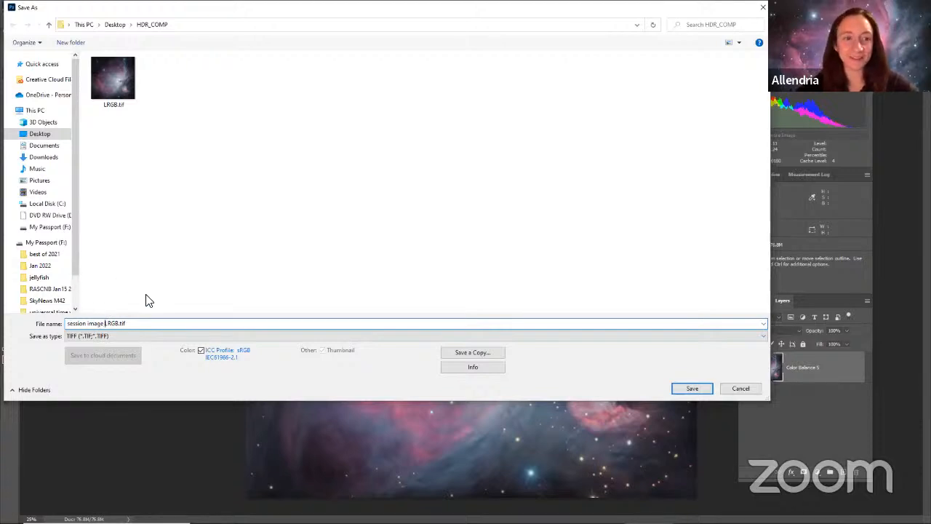
type(" M42")
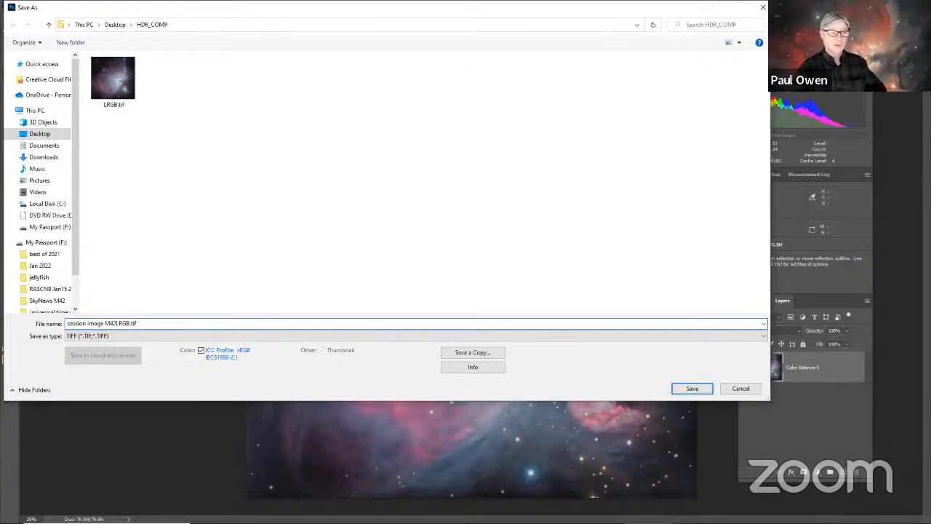
left_click(690, 388)
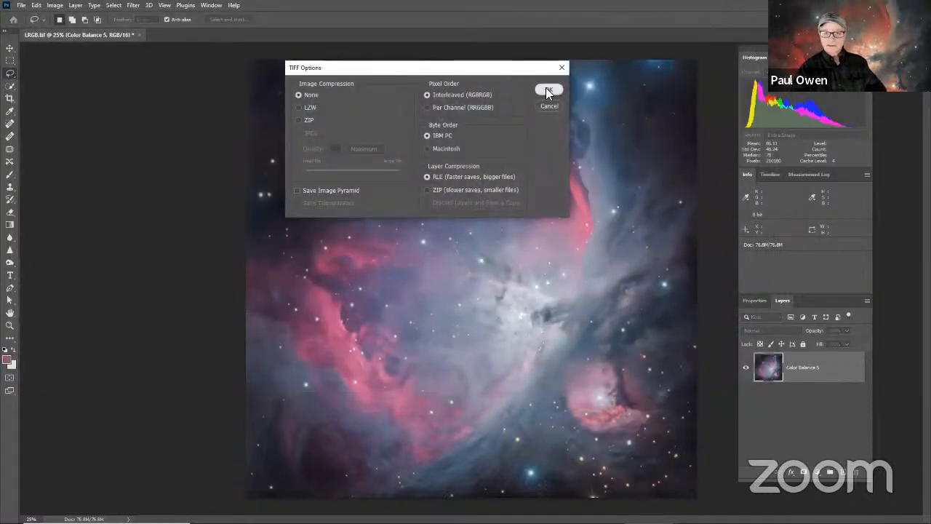
left_click(547, 90)
left_click(446, 197)
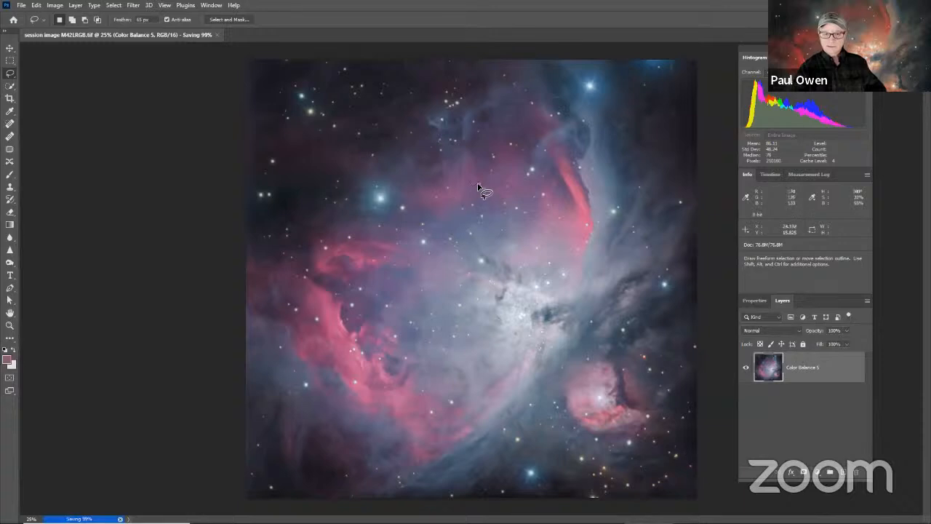